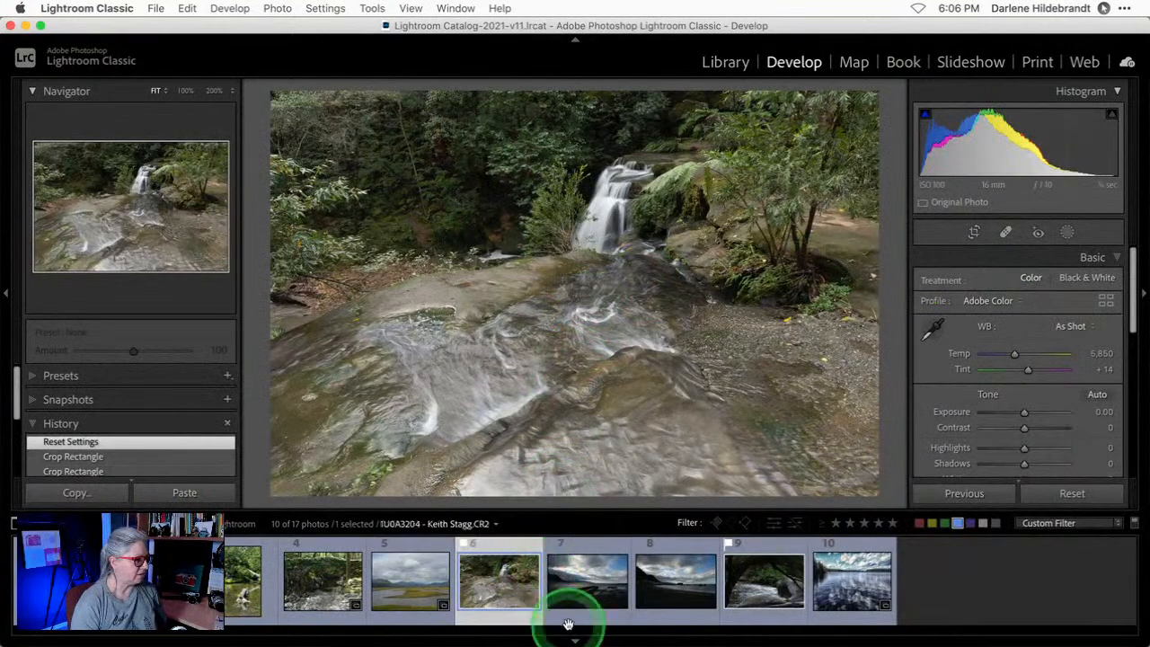
Hide the filmstrip to give the waterfall photo more room.
left_click(575, 639)
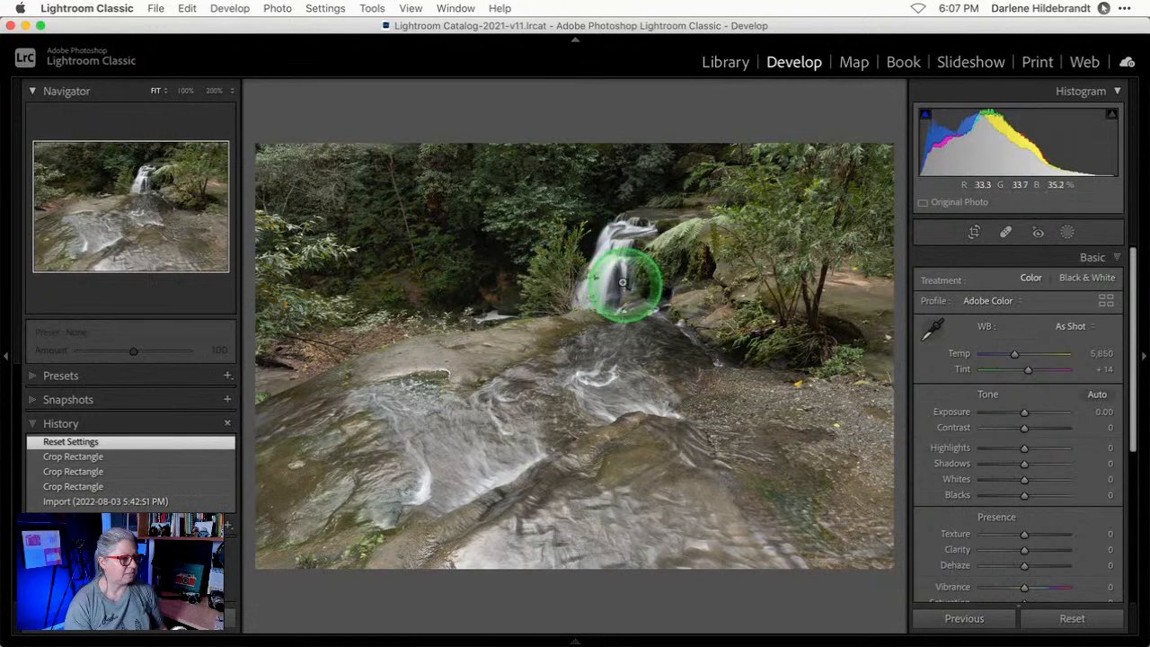
Exaggerate the waterfall photo's tones with Whites +100 and Blacks −78, and show the highlight and shadow clipping warnings.
left_click_drag(1023, 482, 1090, 480)
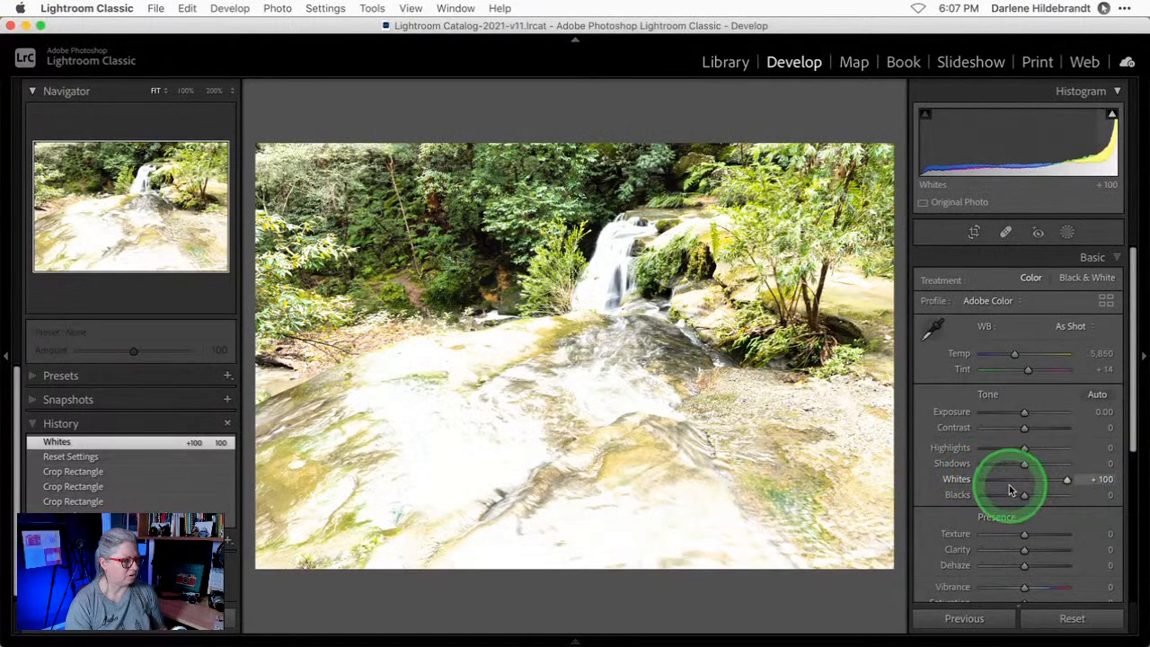
left_click_drag(1013, 491, 992, 497)
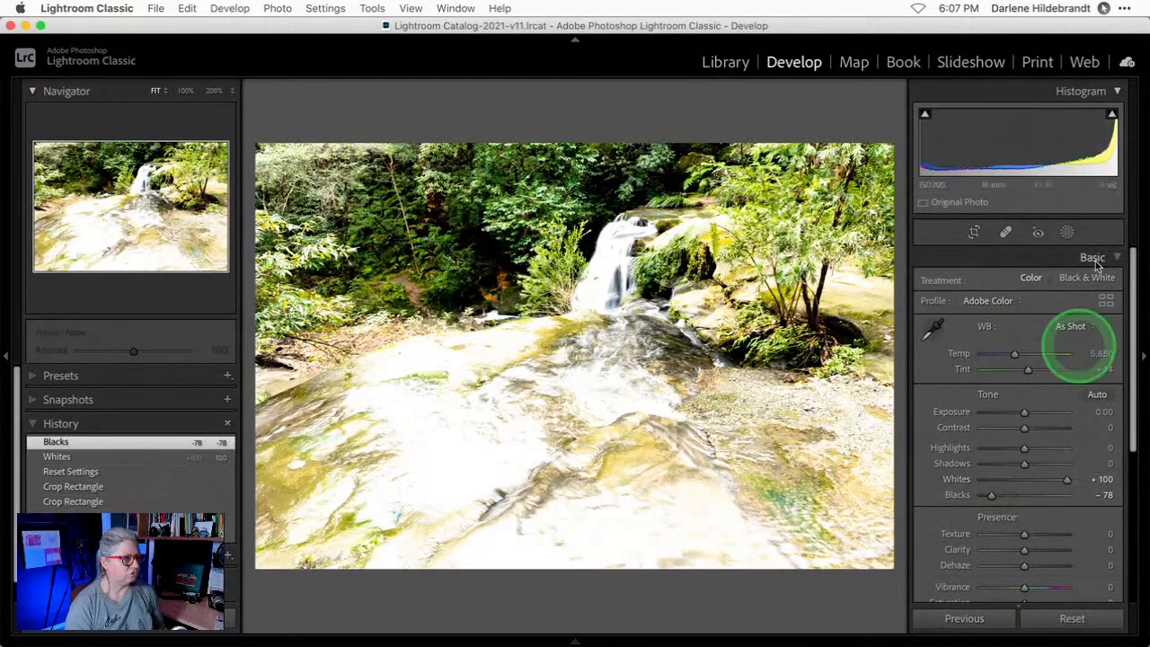
left_click(1111, 117)
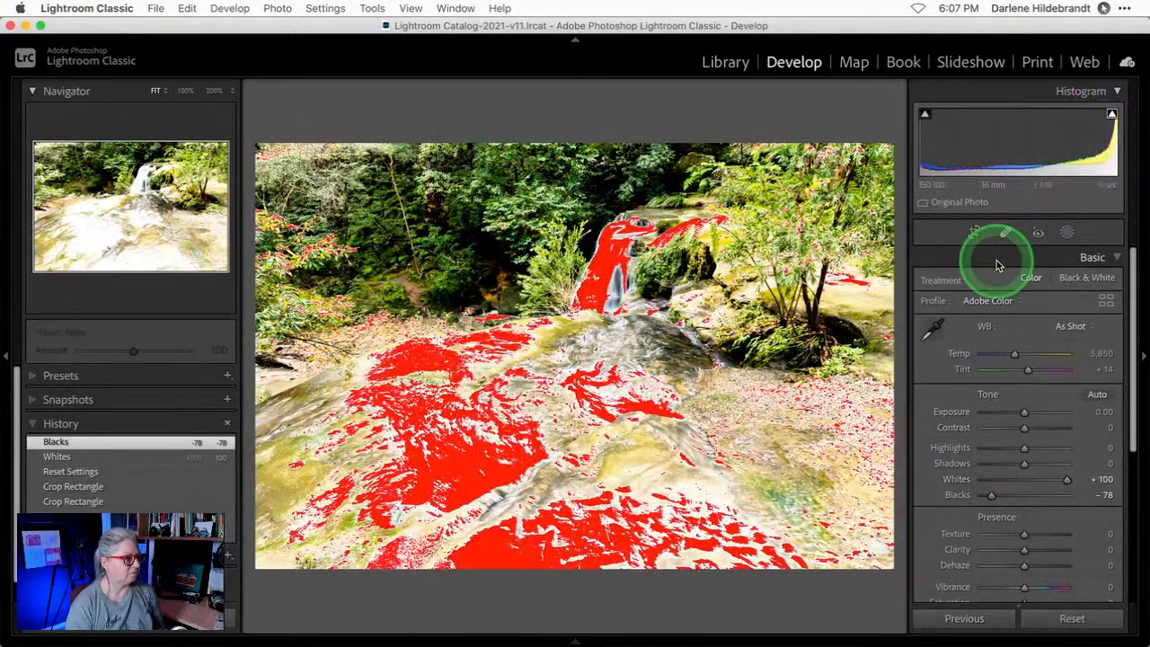
left_click(926, 117)
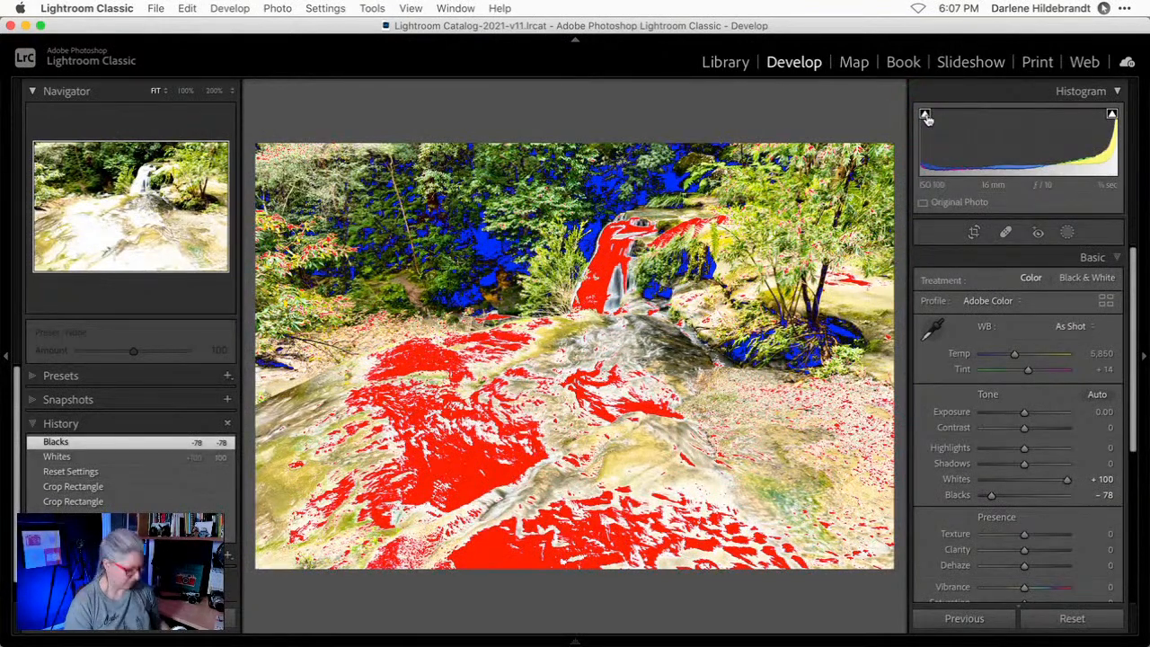
Toggle the clipping warnings off and on, and reset the Tone adjustments.
key("j")
key("j")
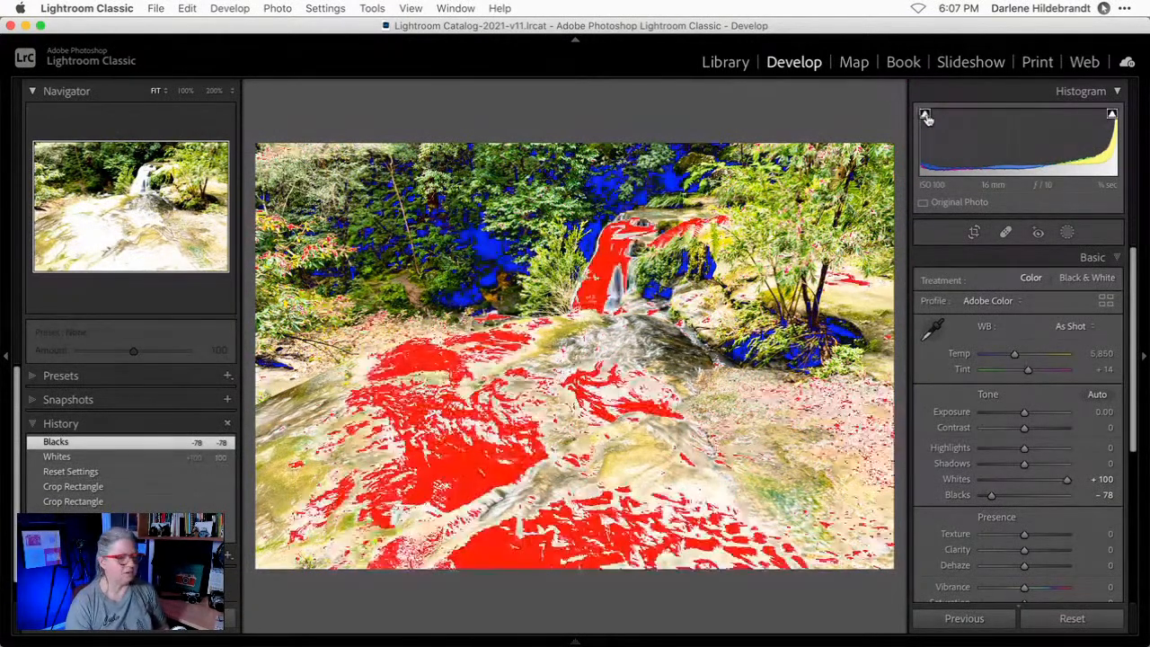
key("j")
key("j")
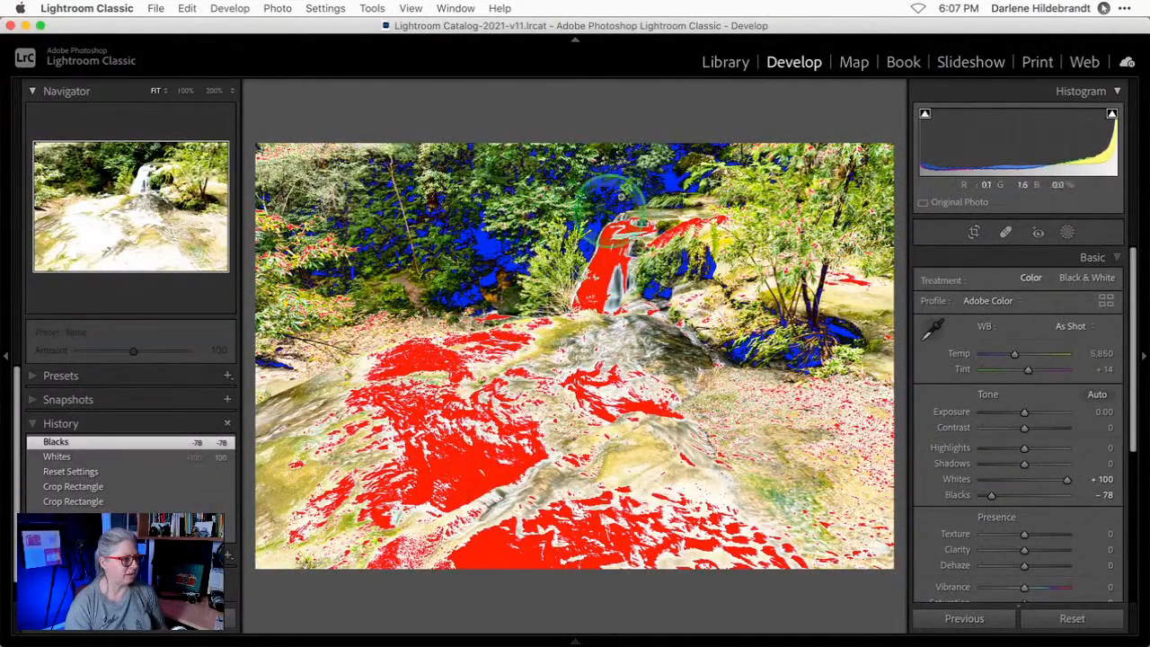
double_click(987, 395)
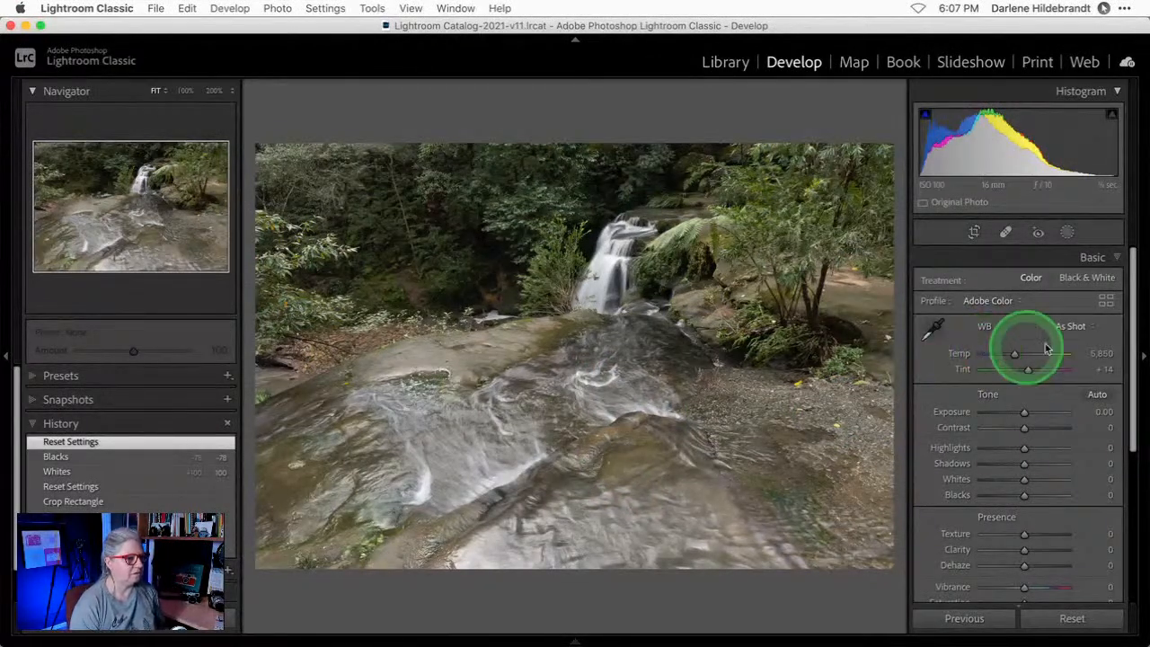
Browse the available profiles and preview the Camera Matching ones, such as Camera Clear and Camera Deep, on the photo.
left_click(1106, 301)
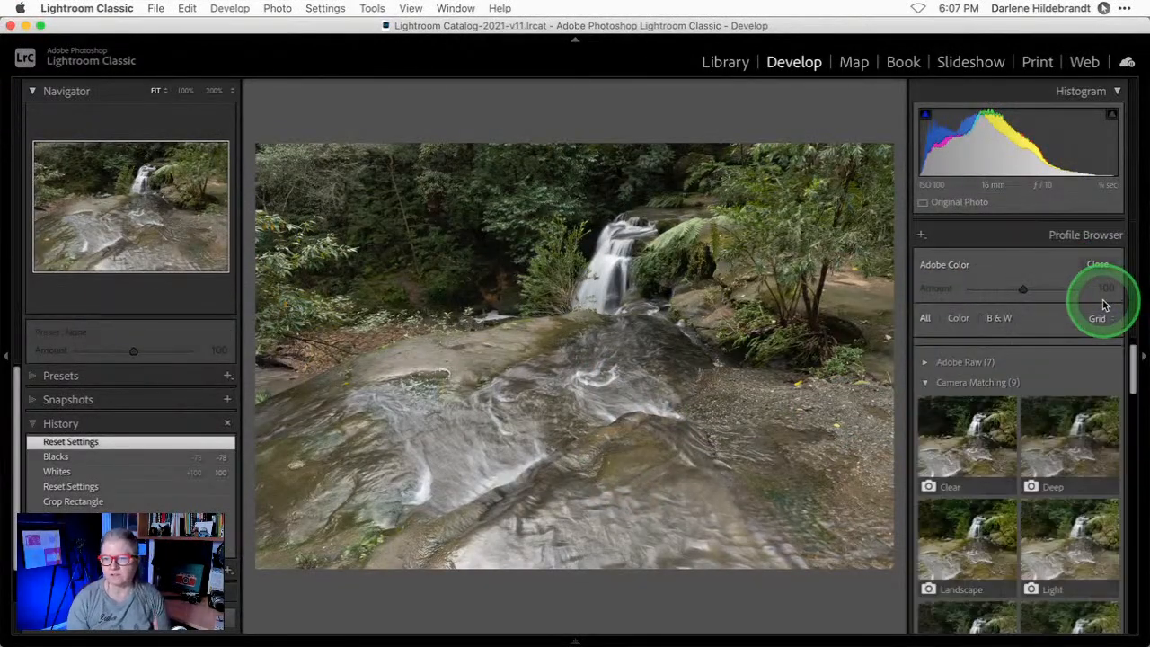
left_click(1098, 265)
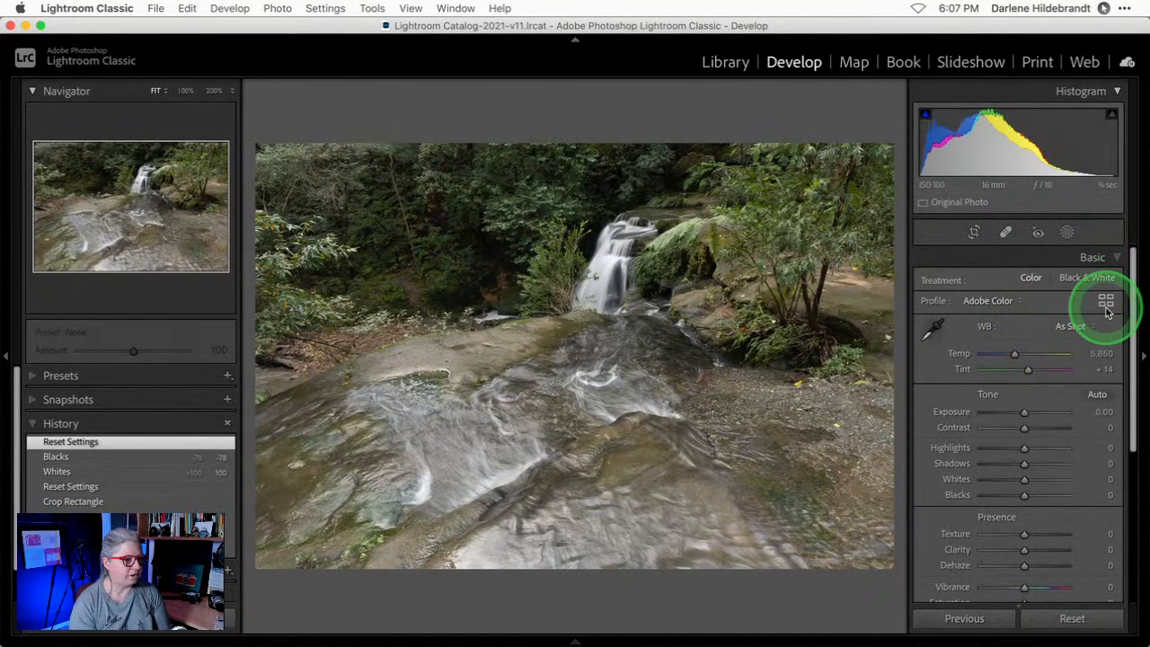
left_click(988, 302)
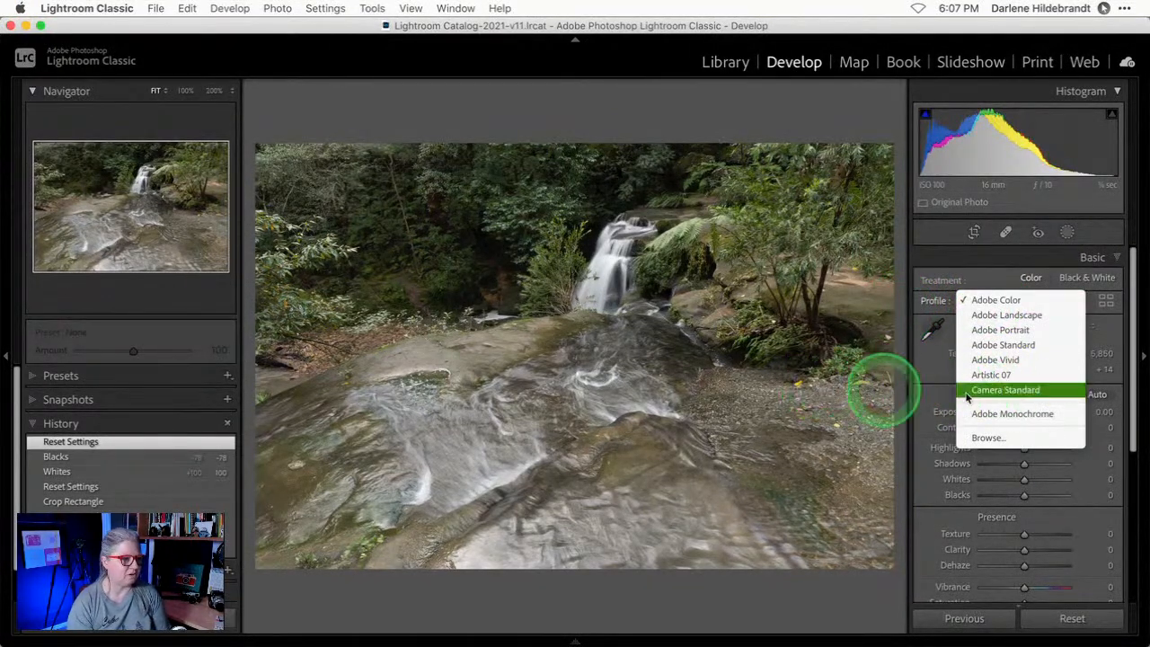
left_click(1105, 301)
scroll(1020, 363, "down", 1)
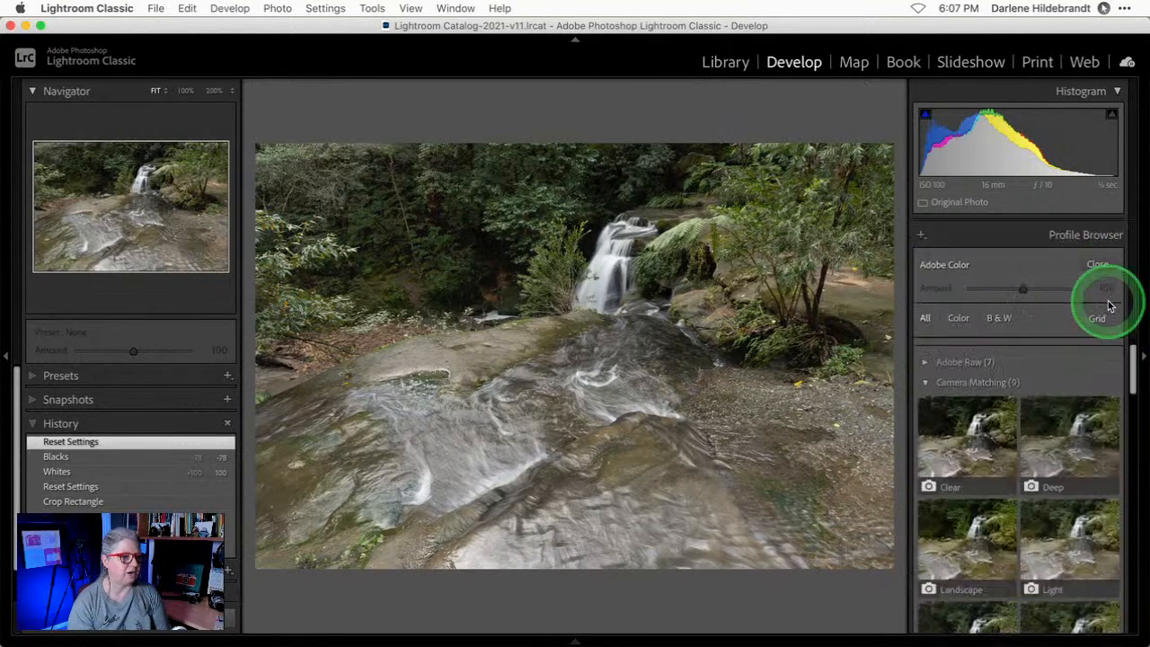
scroll(1020, 364, "down", 2)
left_click(1019, 362)
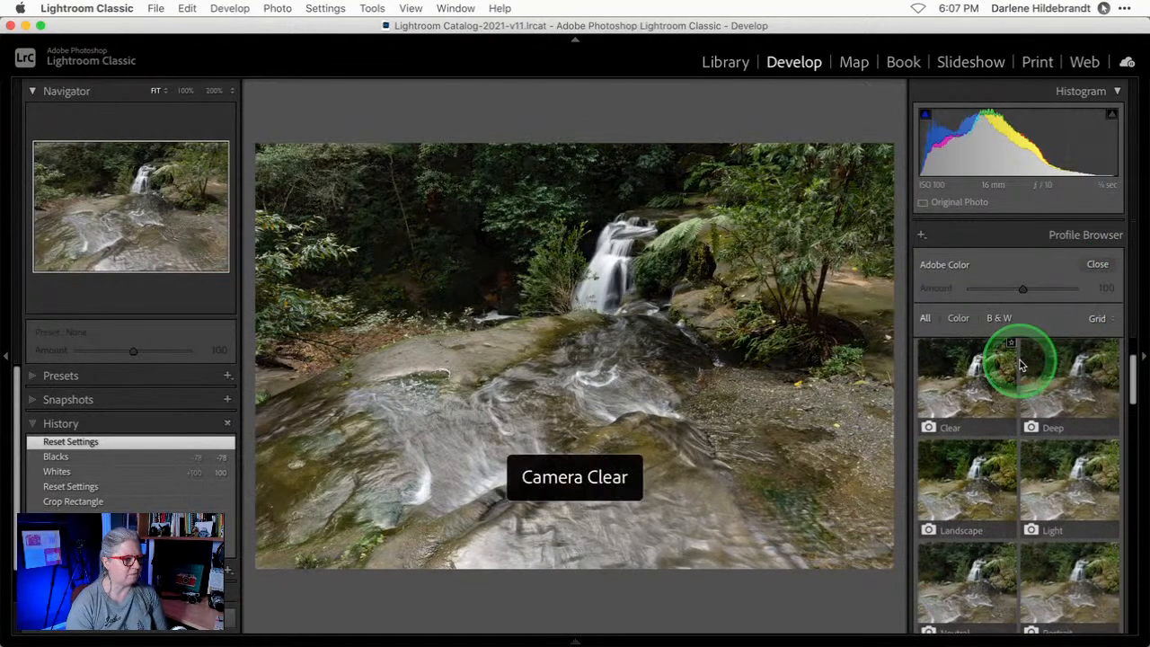
scroll(1021, 395, "down", 1)
left_click(1021, 419)
scroll(1021, 418, "down", 2)
left_click(1021, 419)
scroll(1024, 422, "down", 5)
left_click(1024, 424)
scroll(1024, 422, "up", 2)
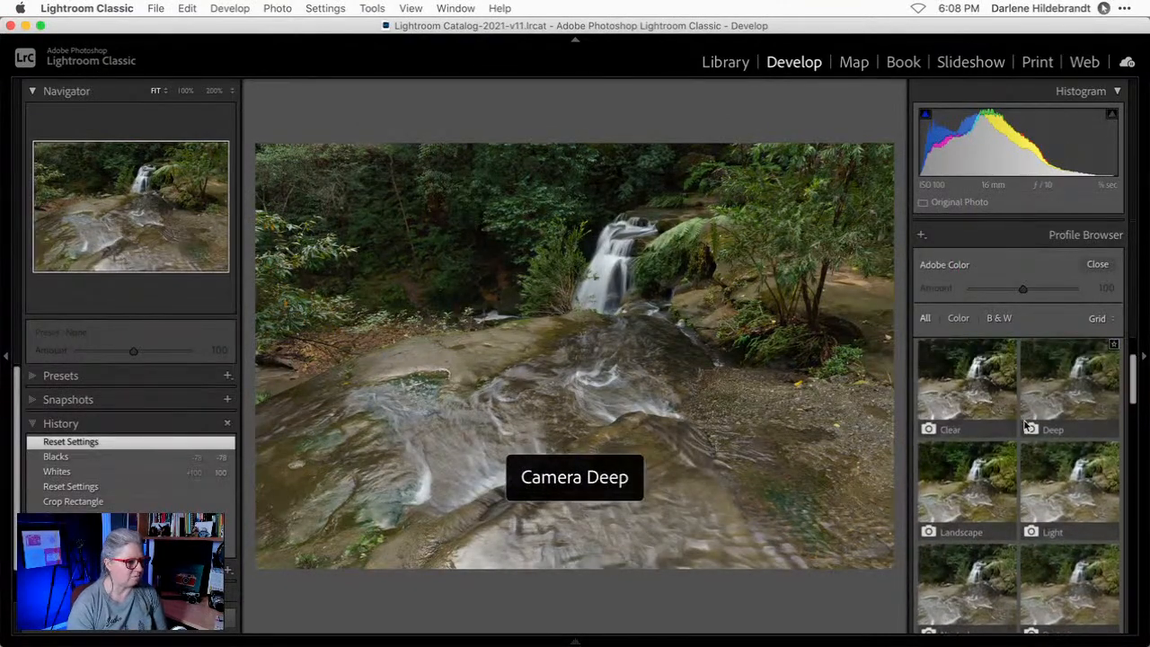
Apply the Camera Landscape profile to the photo and close the Profile Browser.
left_click(955, 487)
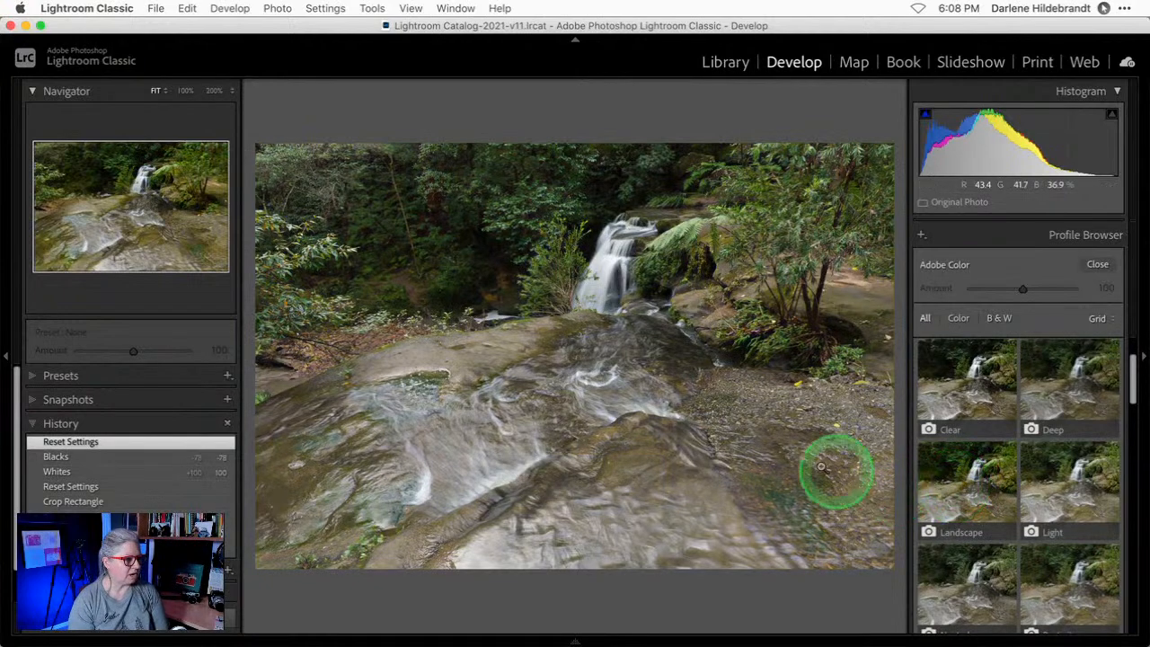
left_click(950, 476)
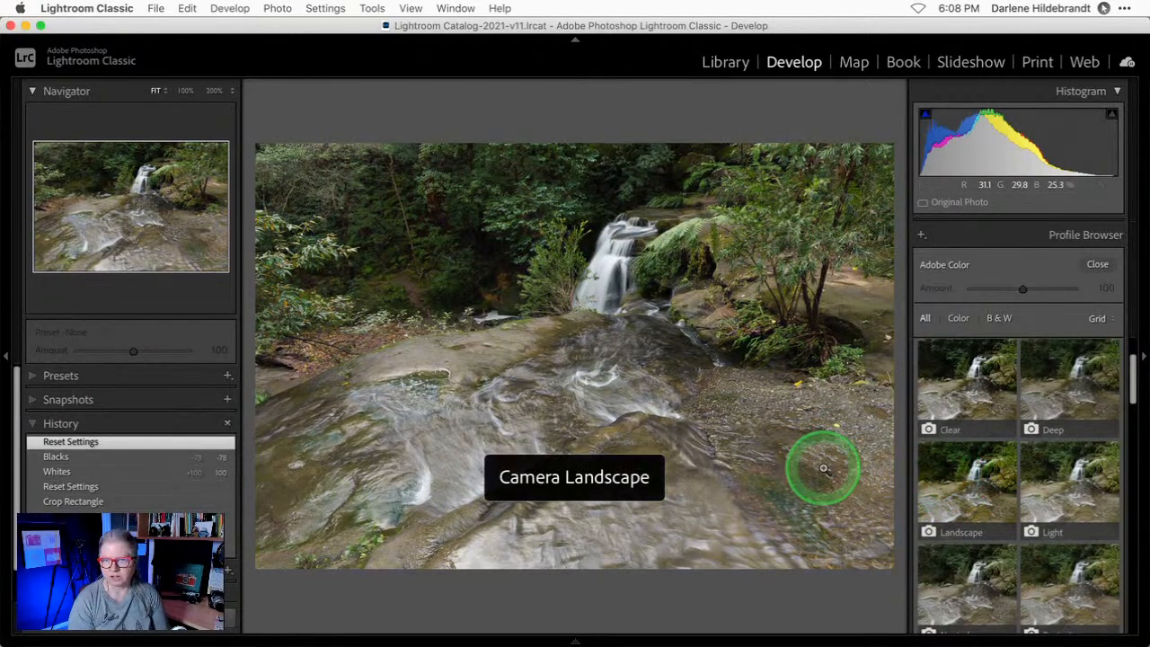
left_click(958, 474)
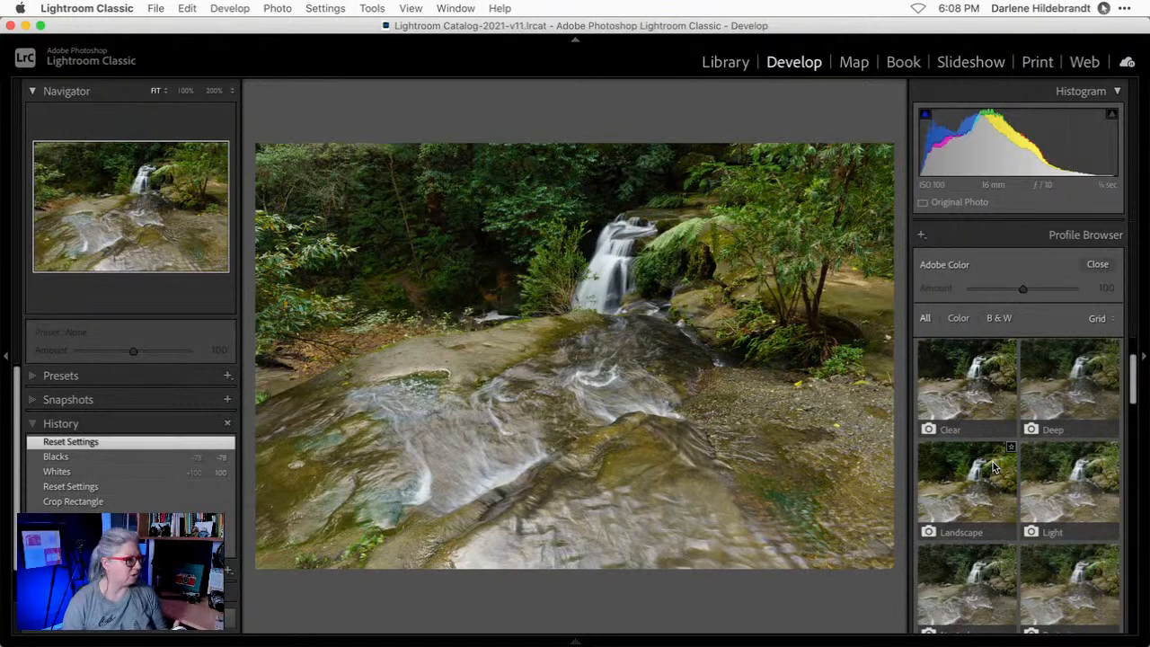
left_click(962, 480)
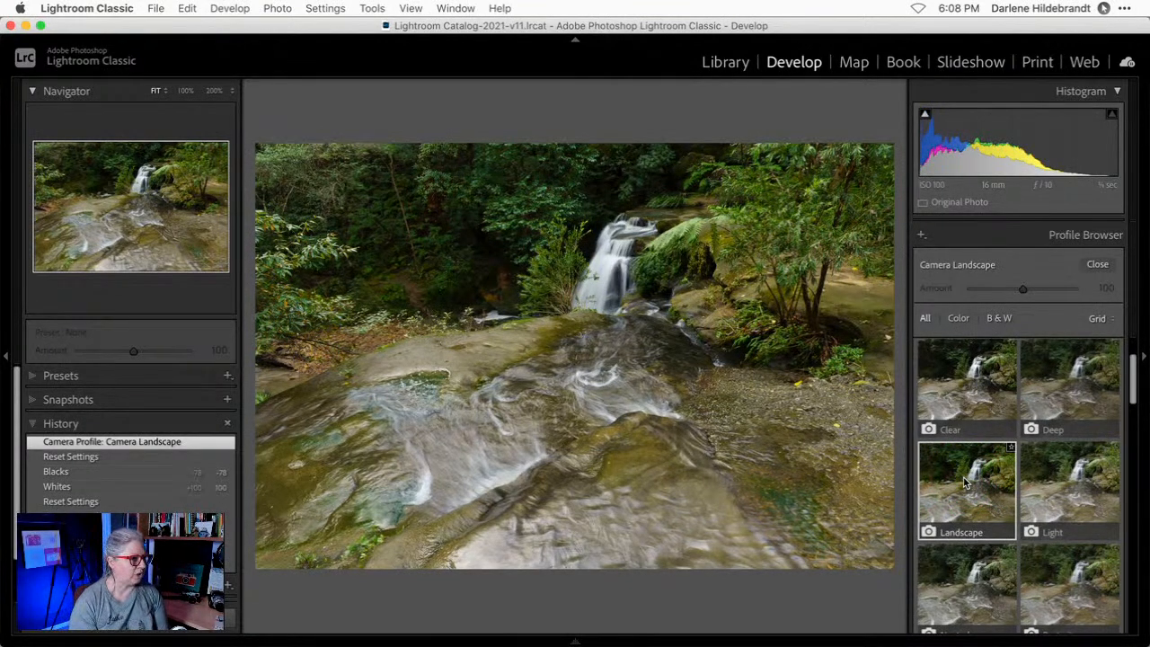
left_click(1097, 266)
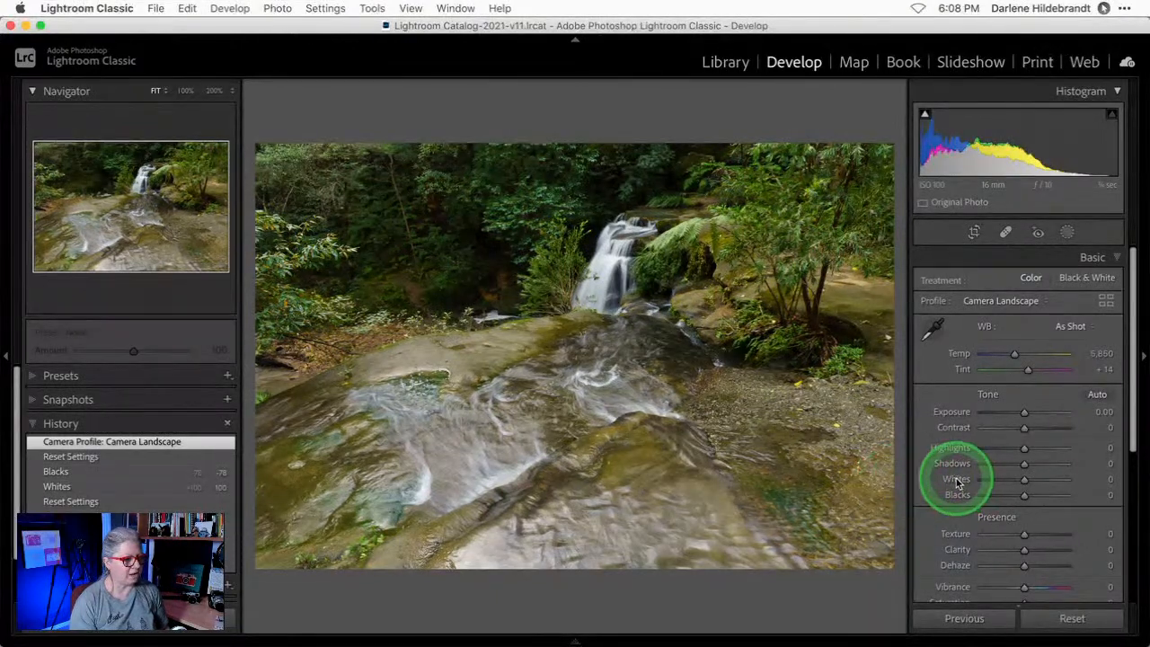
Adjust Whites to +34 and Blacks to −23, checking the highlight clipping preview along the way.
left_click_drag(957, 483, 959, 485)
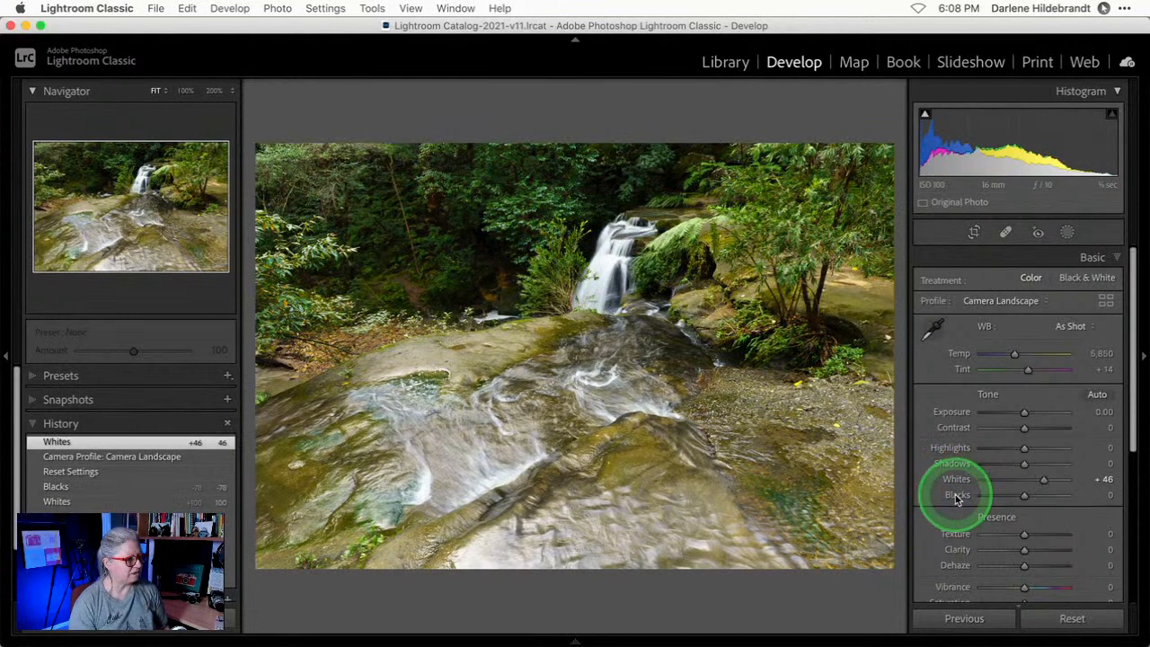
left_click_drag(958, 497, 959, 499)
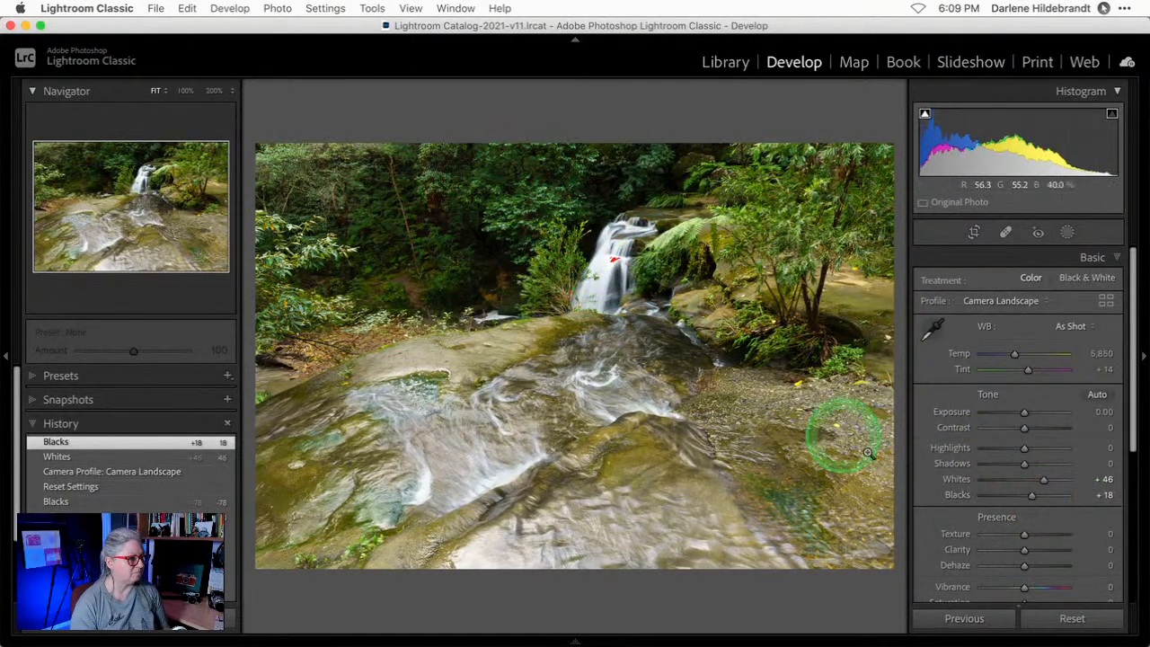
left_click(1045, 485, "alt")
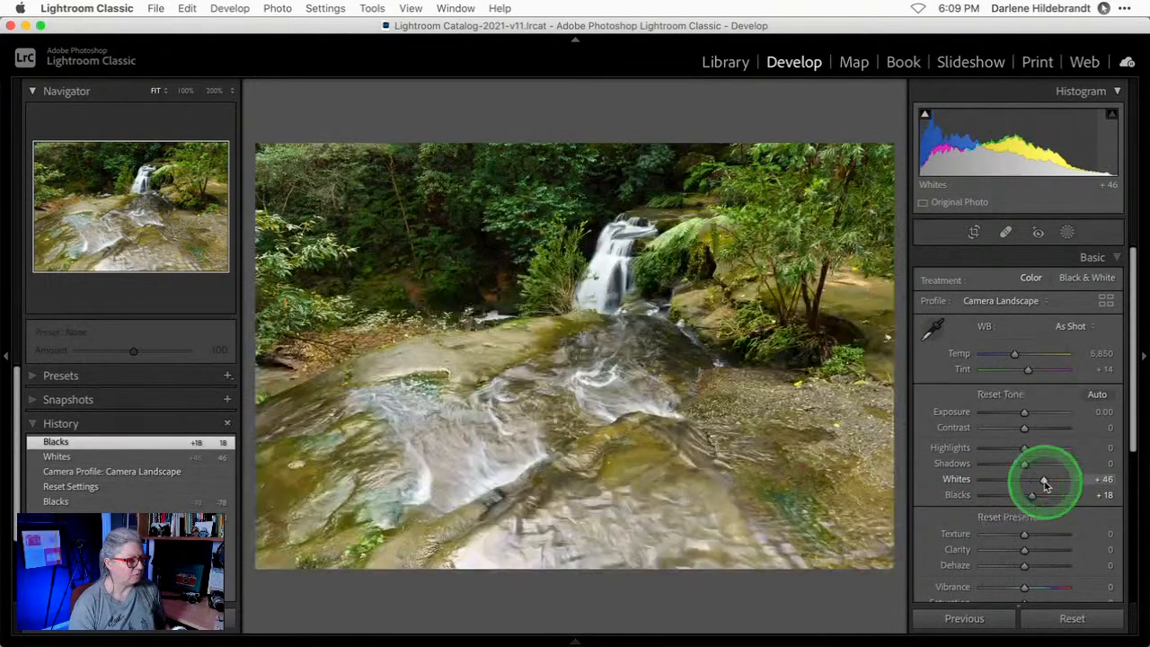
left_click(1044, 484, "alt")
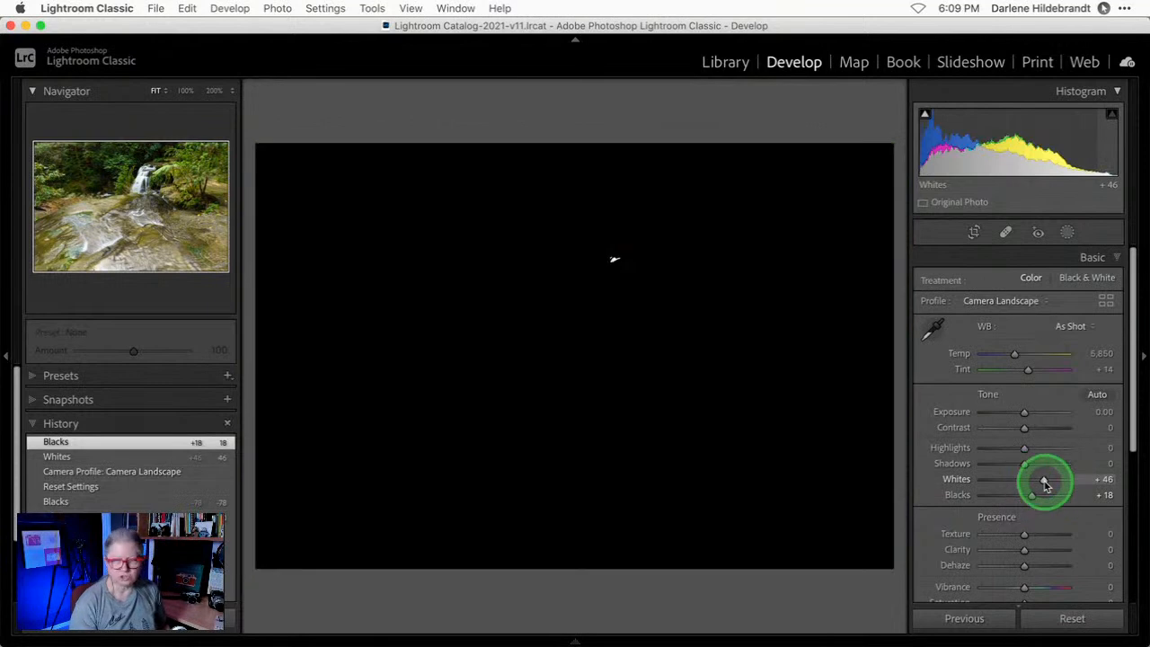
left_click_drag(1044, 484, 1029, 495)
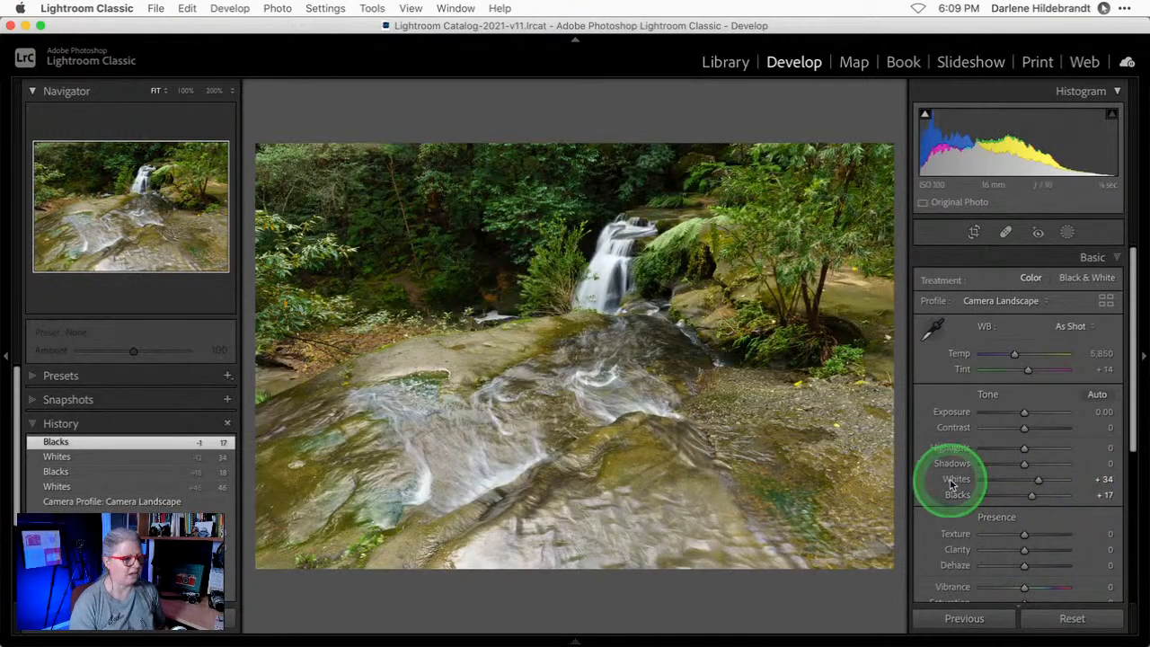
left_click_drag(1032, 495, 1015, 500)
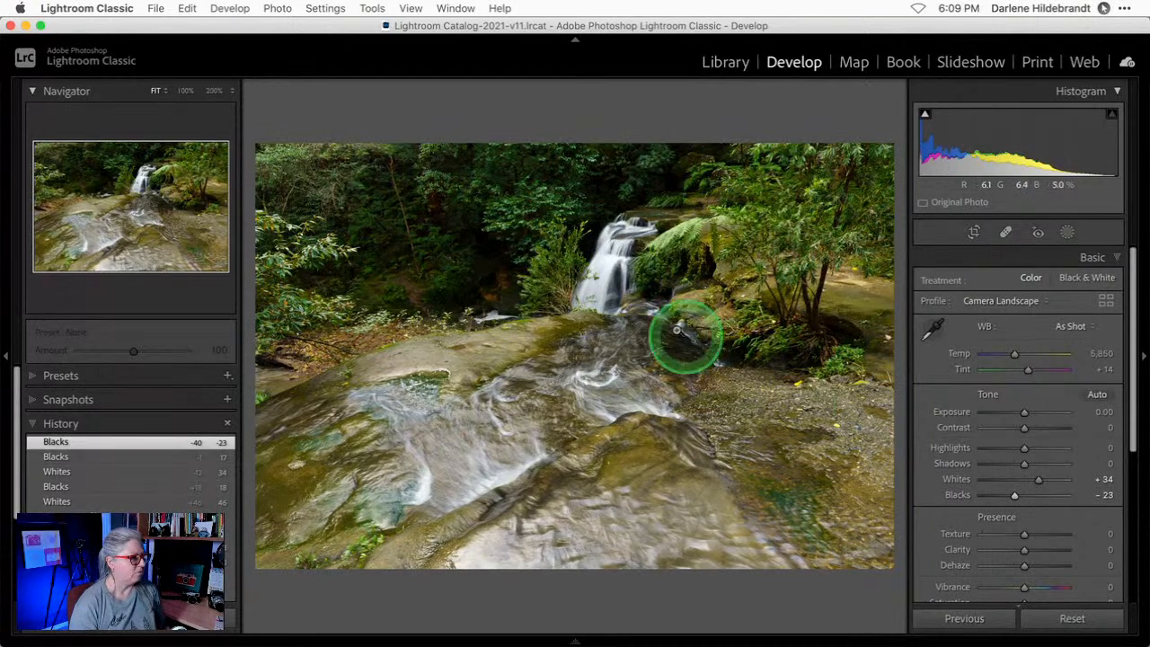
Inspect the waterfall at 50% magnification, lower Highlights to −52, and return to the full-photo view.
left_click(231, 90)
left_click(245, 138)
left_click_drag(551, 257, 727, 457)
left_click_drag(615, 399, 662, 422)
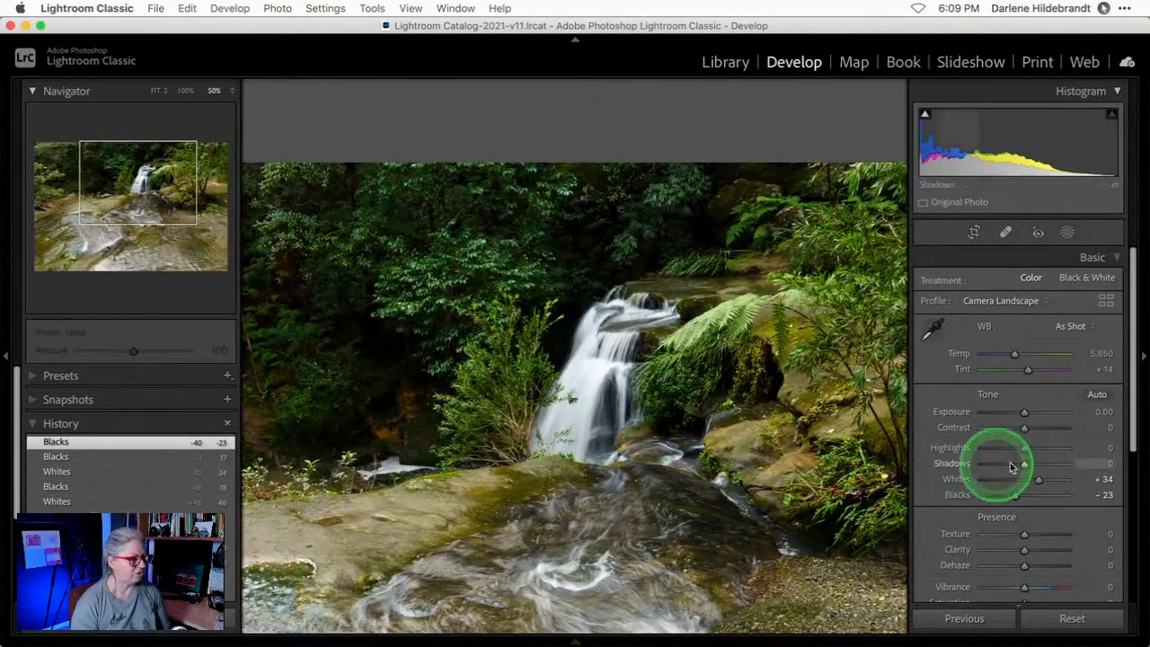
left_click_drag(1024, 454, 1001, 446)
left_click(795, 436)
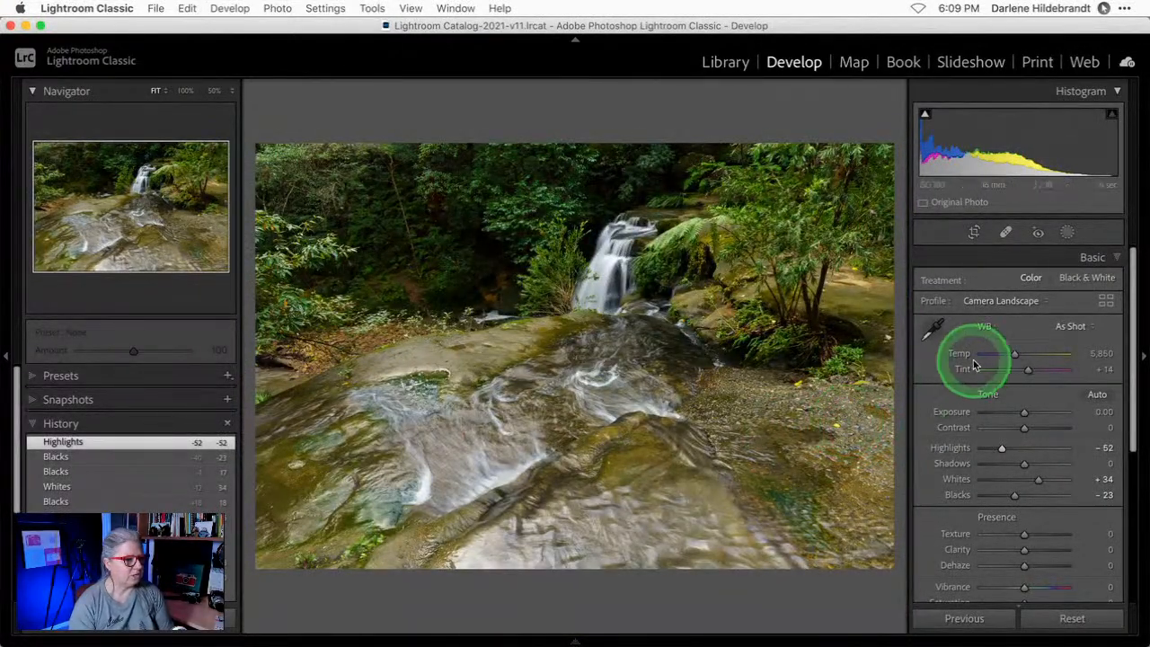
Try the Auto white balance preset on the photo and undo it.
left_click(1074, 327)
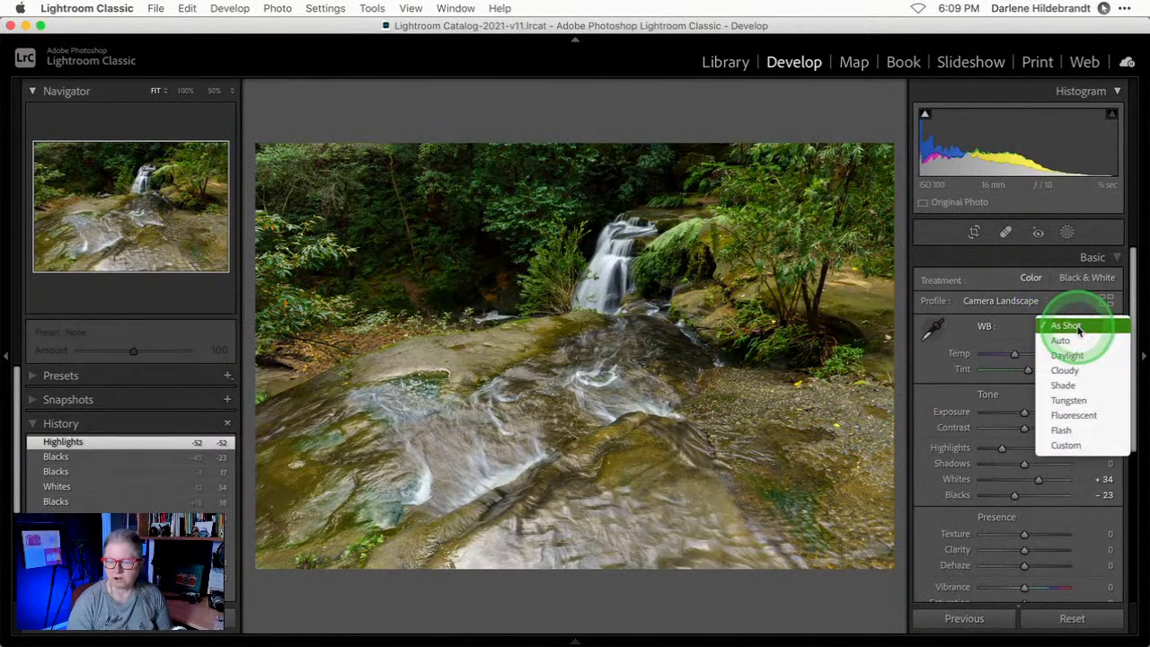
left_click(1069, 339)
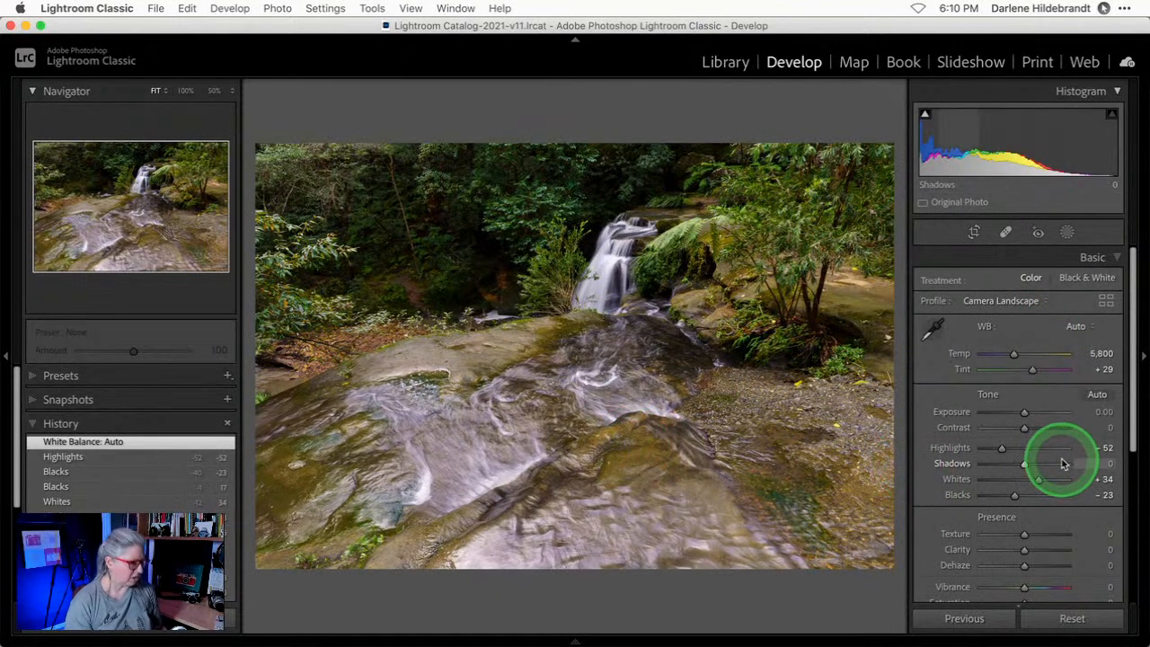
key("super+z")
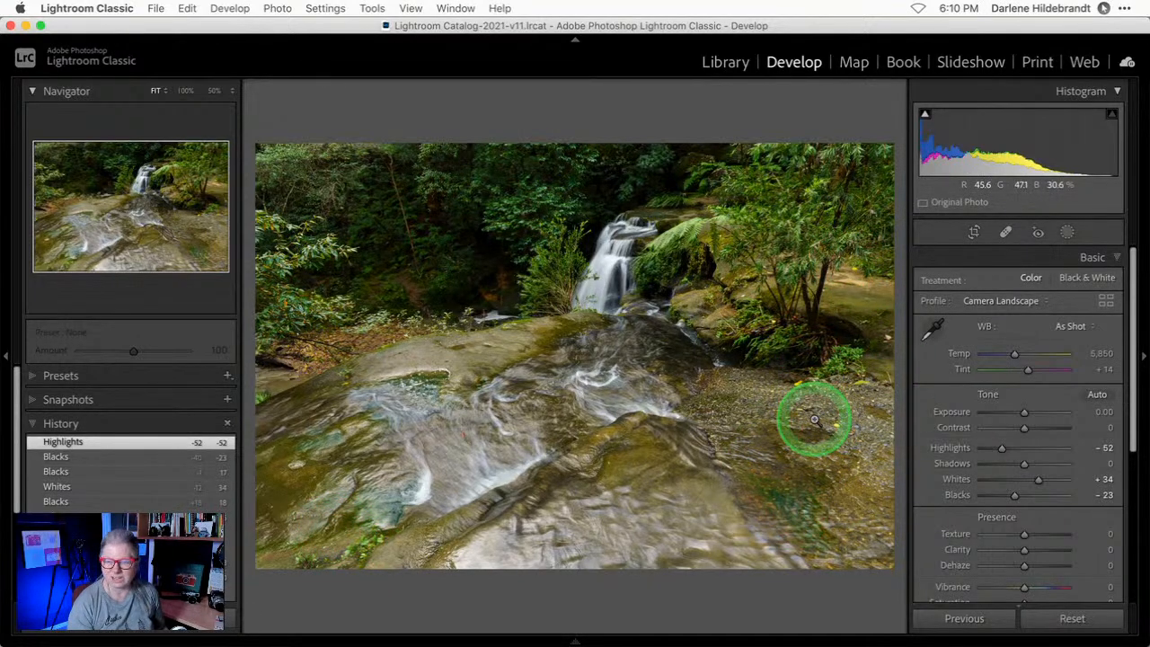
Try the Daylight white balance preset with the Tint lowered to +5.
left_click(1070, 327)
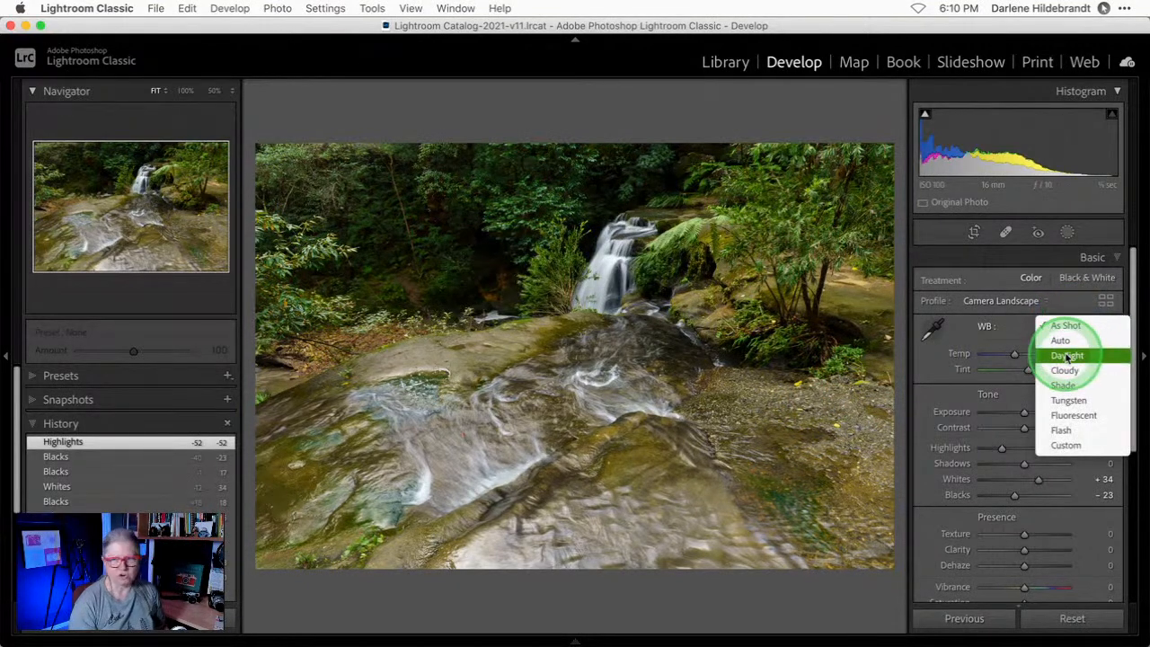
left_click(1066, 357)
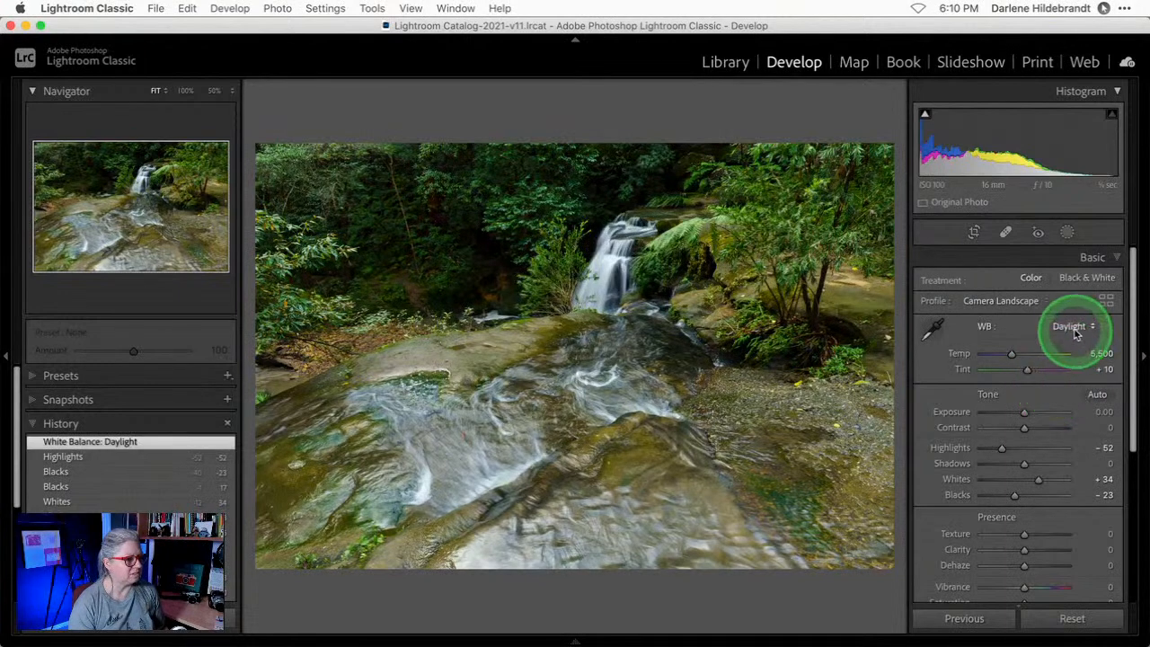
left_click_drag(1103, 371, 1088, 388)
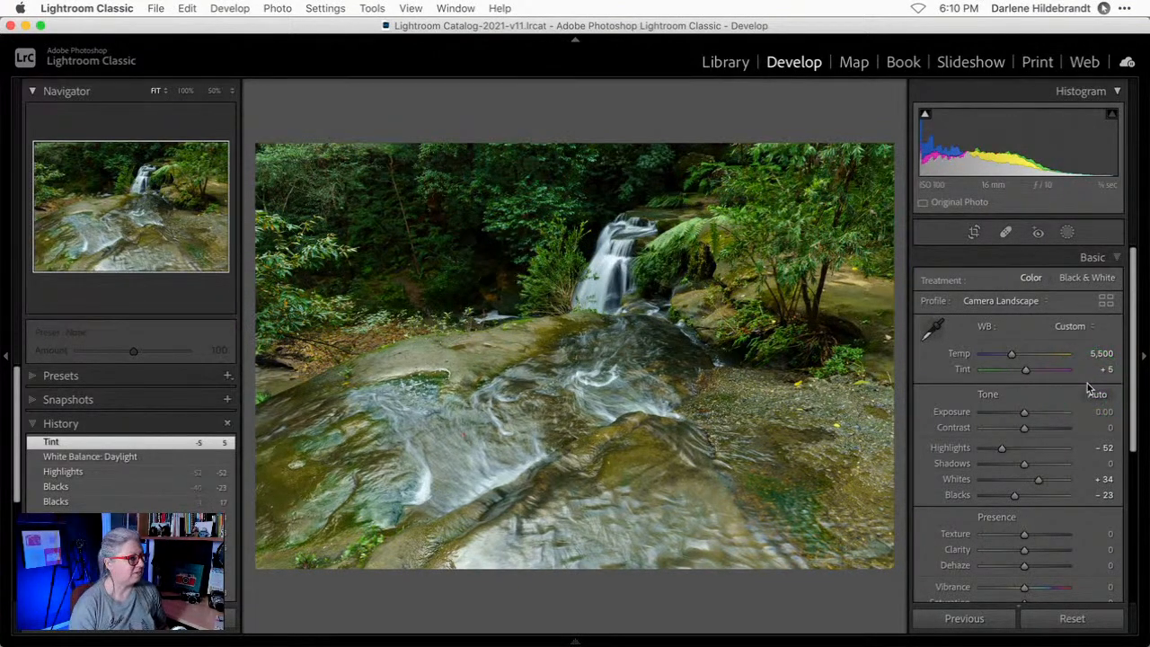
Set the photo's white balance to the Auto preset.
left_click(1069, 325)
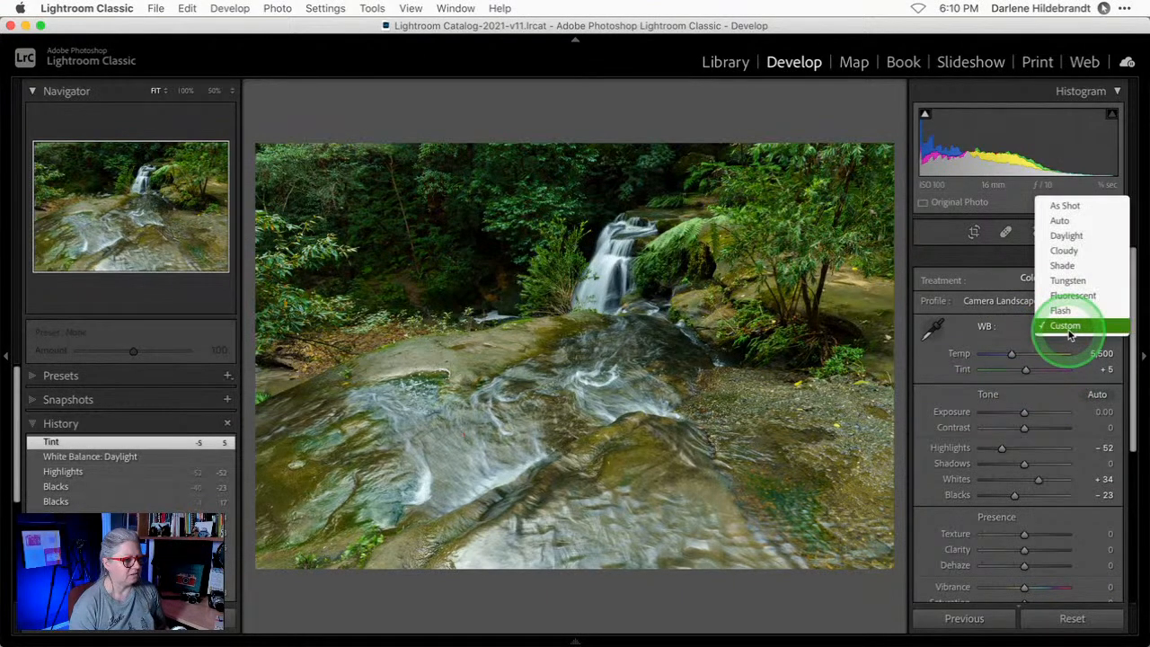
left_click(1058, 221)
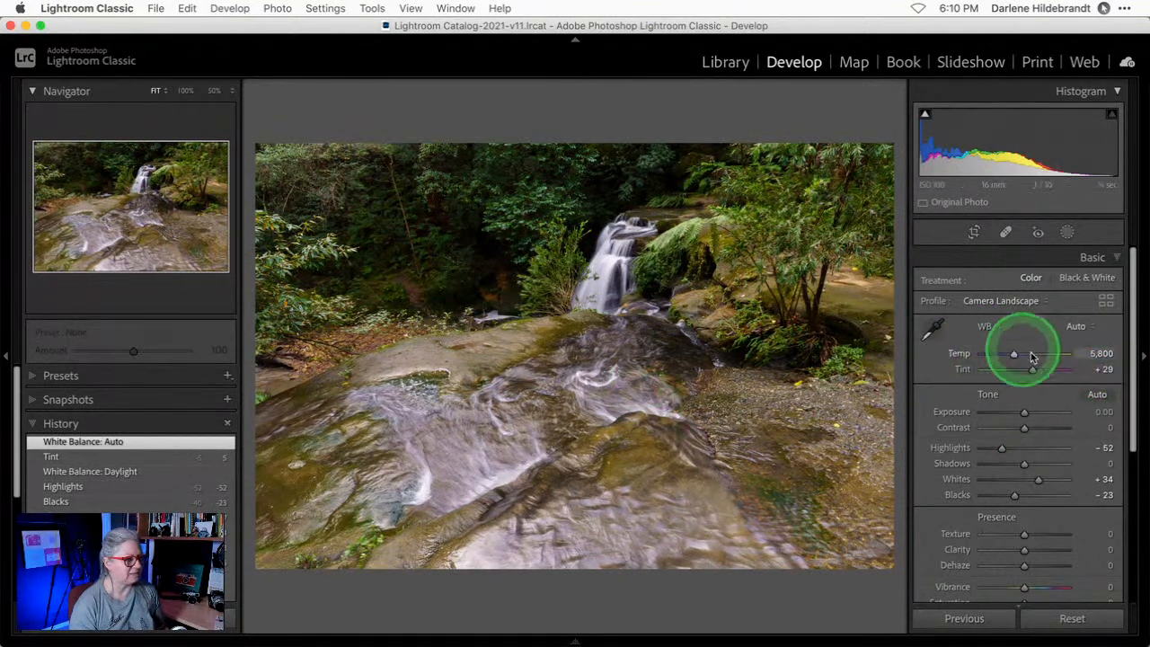
Set the photo's white balance Tint to +27.
left_click_drag(1105, 369, 1096, 370)
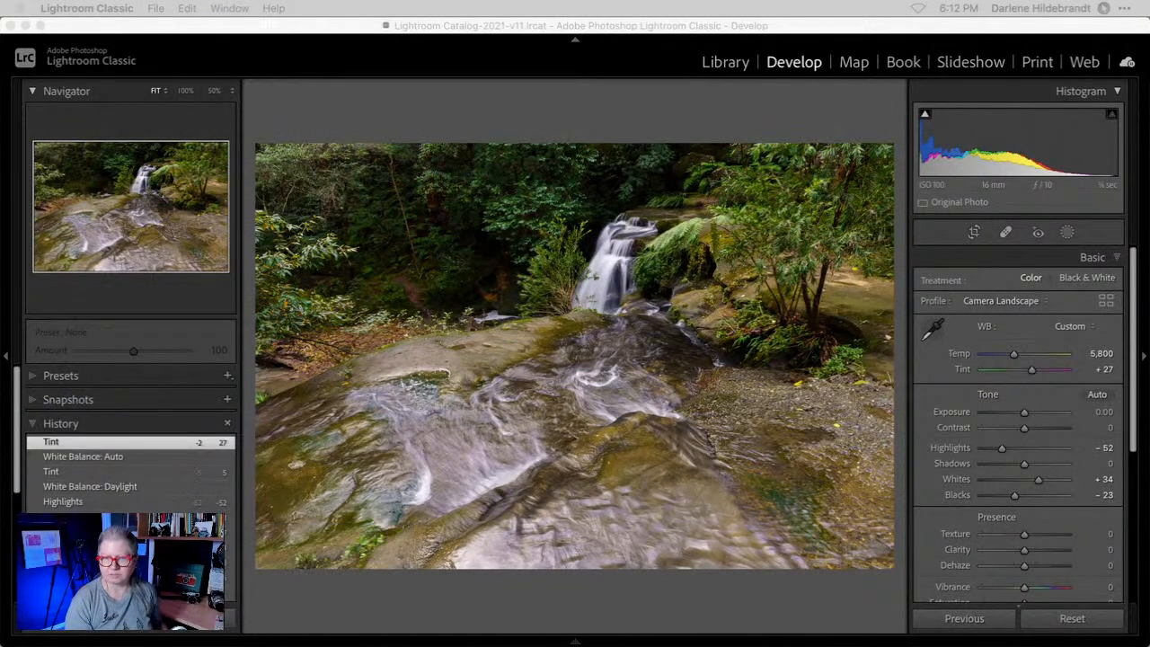
left_click(770, 116)
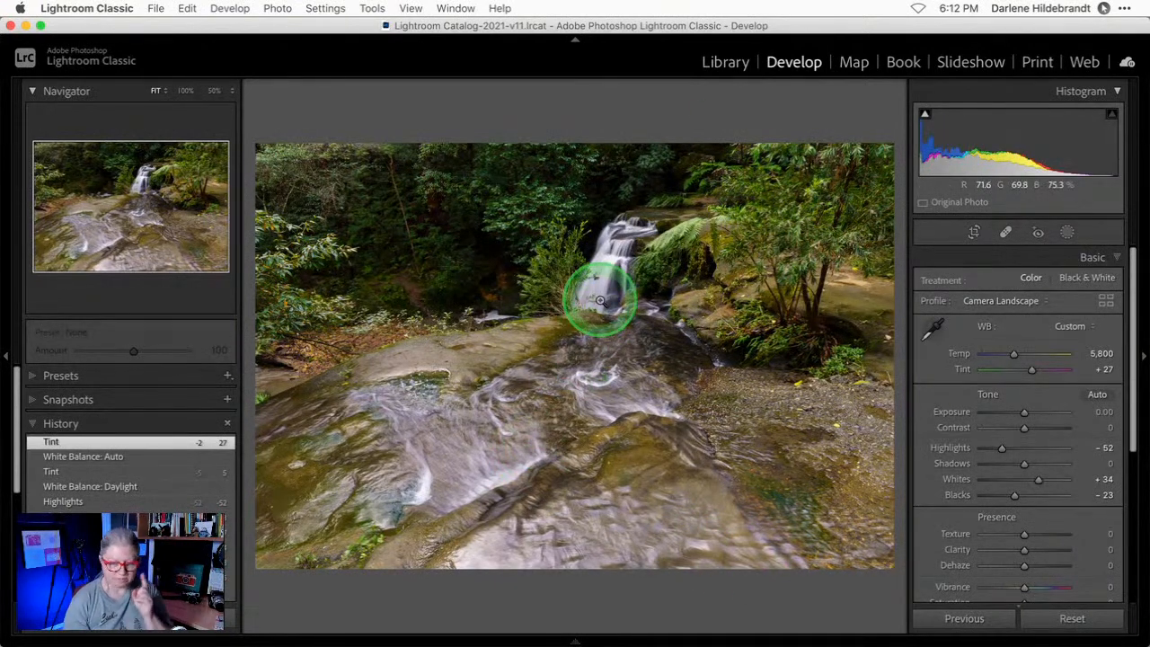
Crop the photo with the aspect ratio unlocked, trimming the right, bottom and left edges to tighten the frame around the waterfall.
key("r")
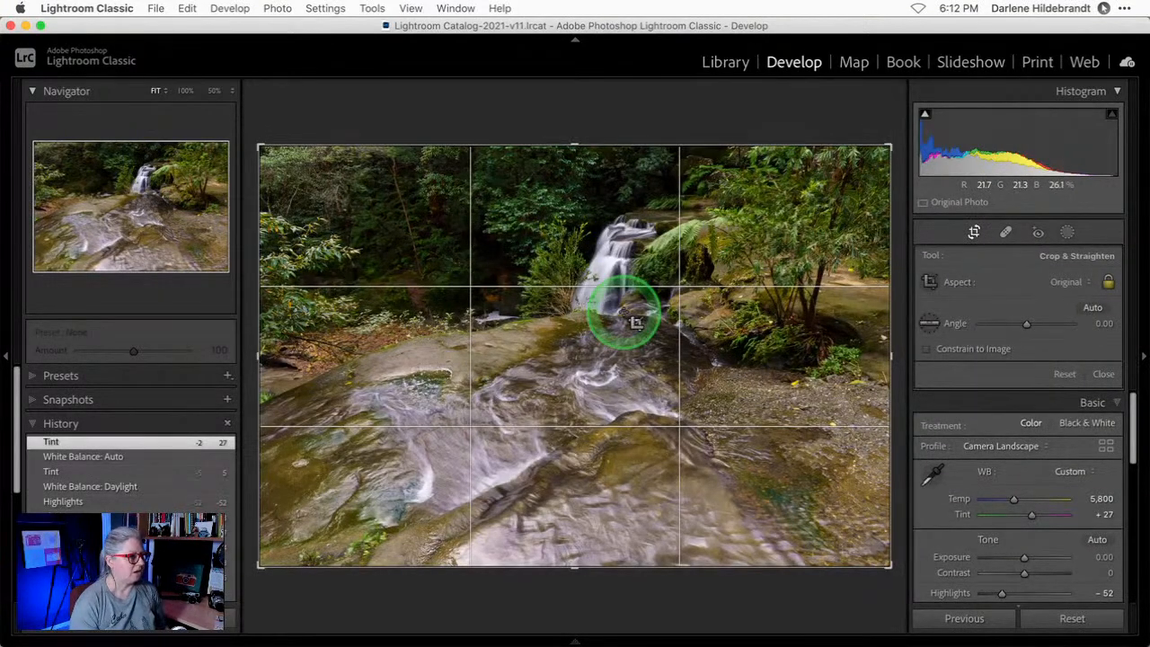
mouse_move(703, 564)
left_mouse_down()
mouse_move(706, 550)
mouse_move(705, 566)
left_mouse_up()
left_click(1106, 282)
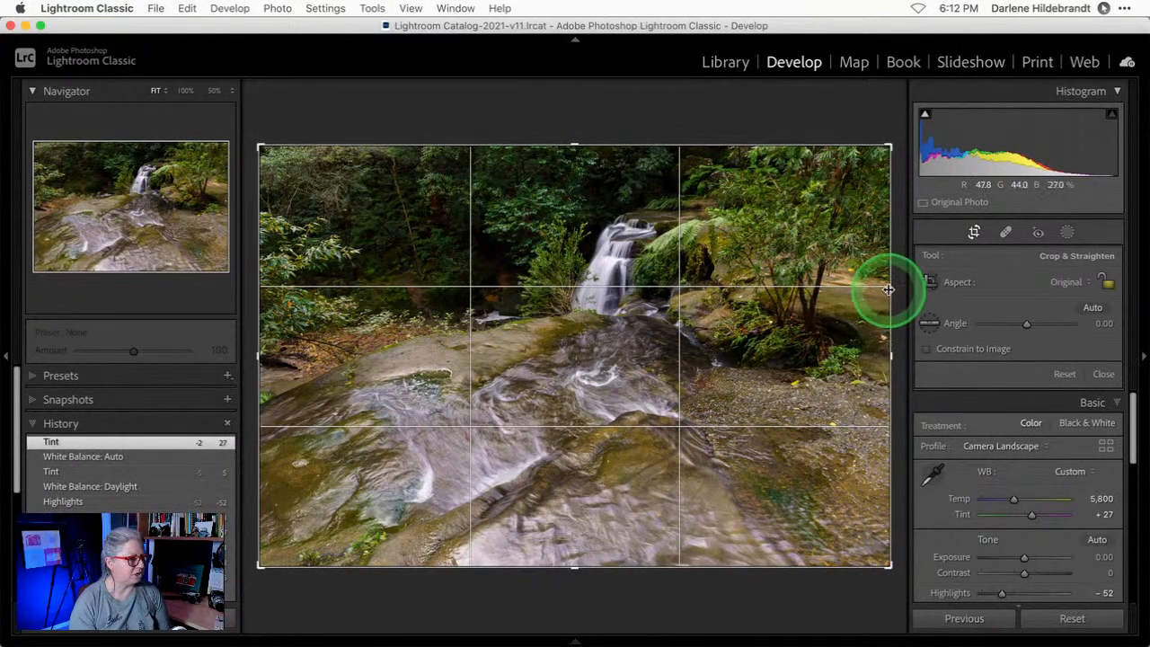
left_click_drag(887, 289, 854, 291)
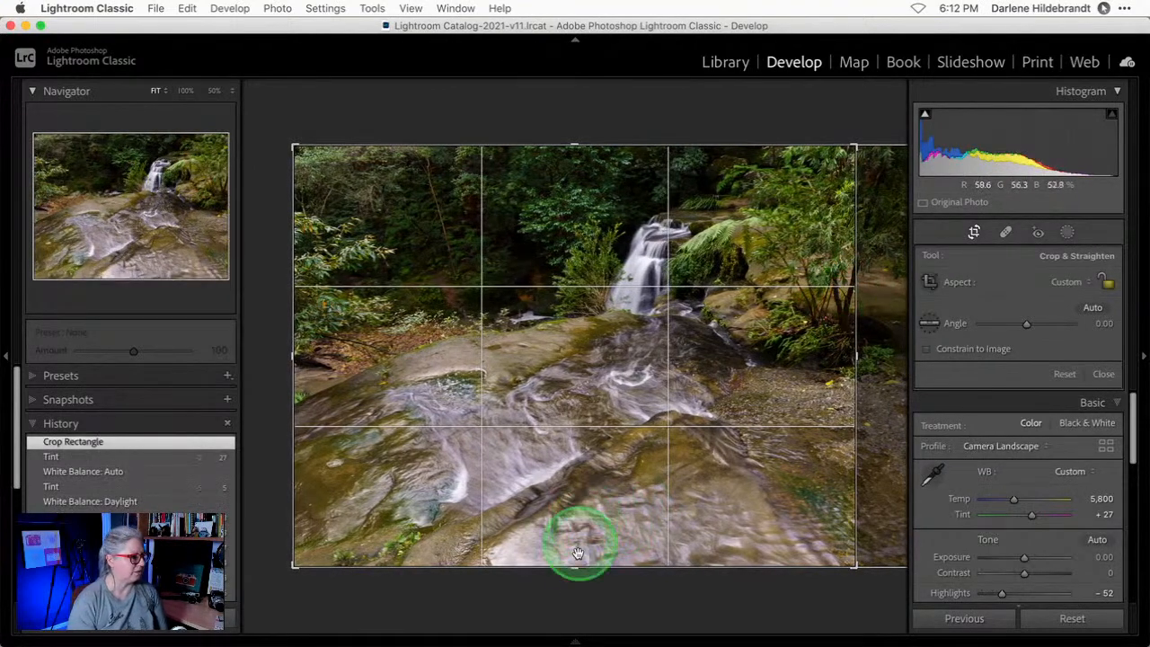
left_click_drag(498, 569, 500, 541)
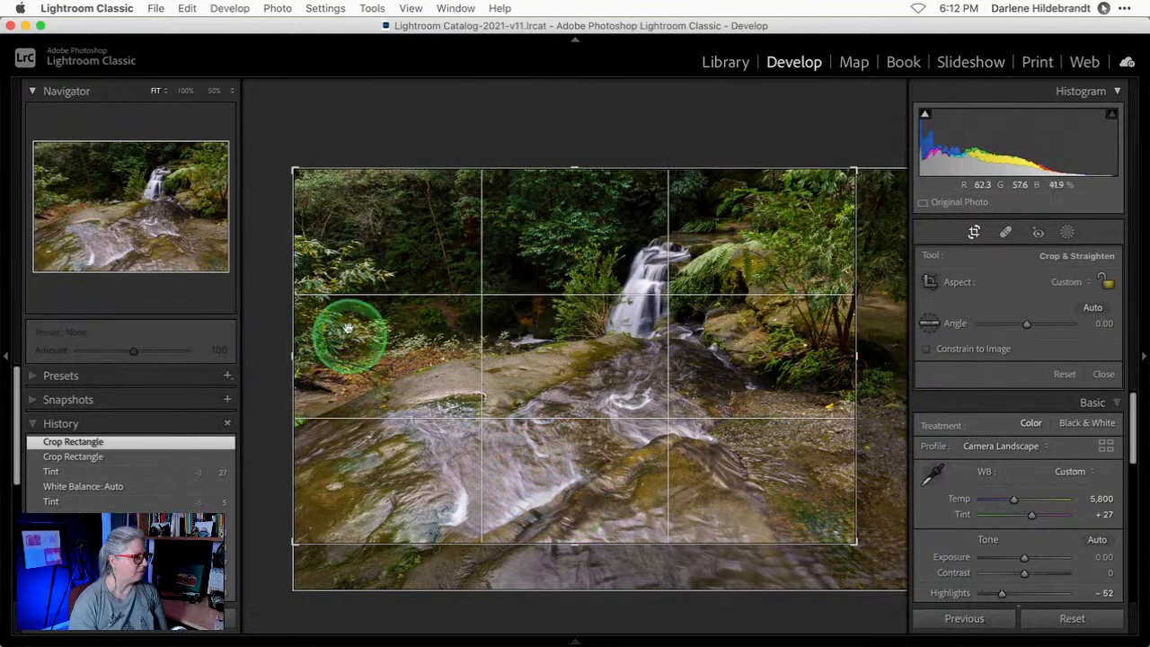
left_click_drag(295, 297, 331, 301)
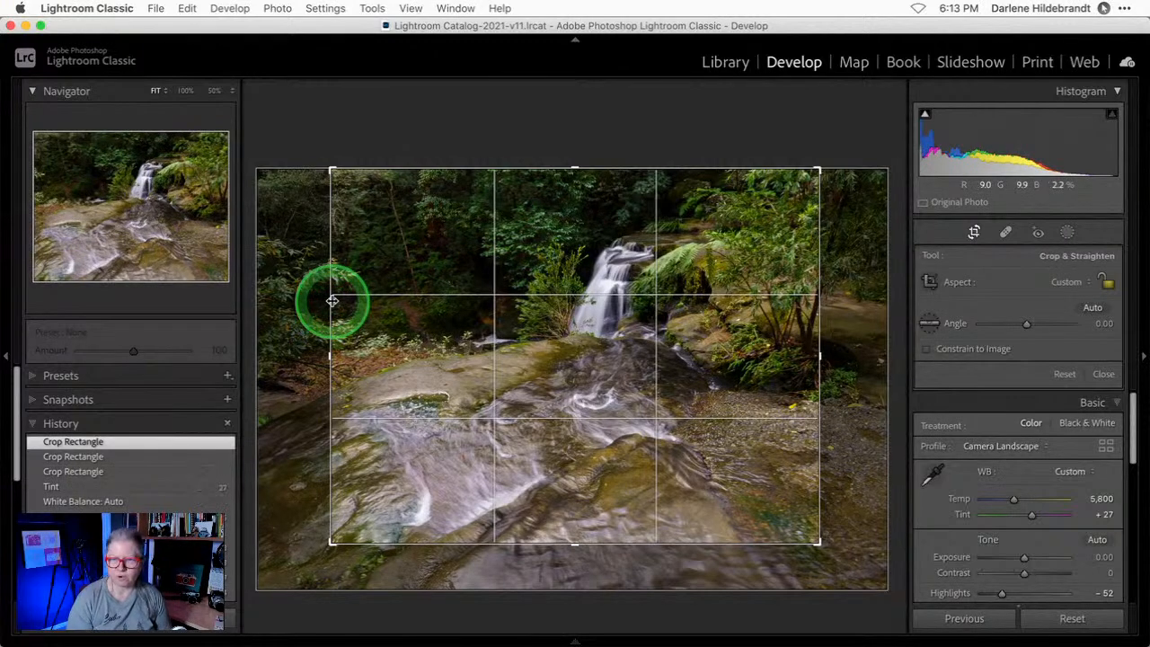
key("Return")
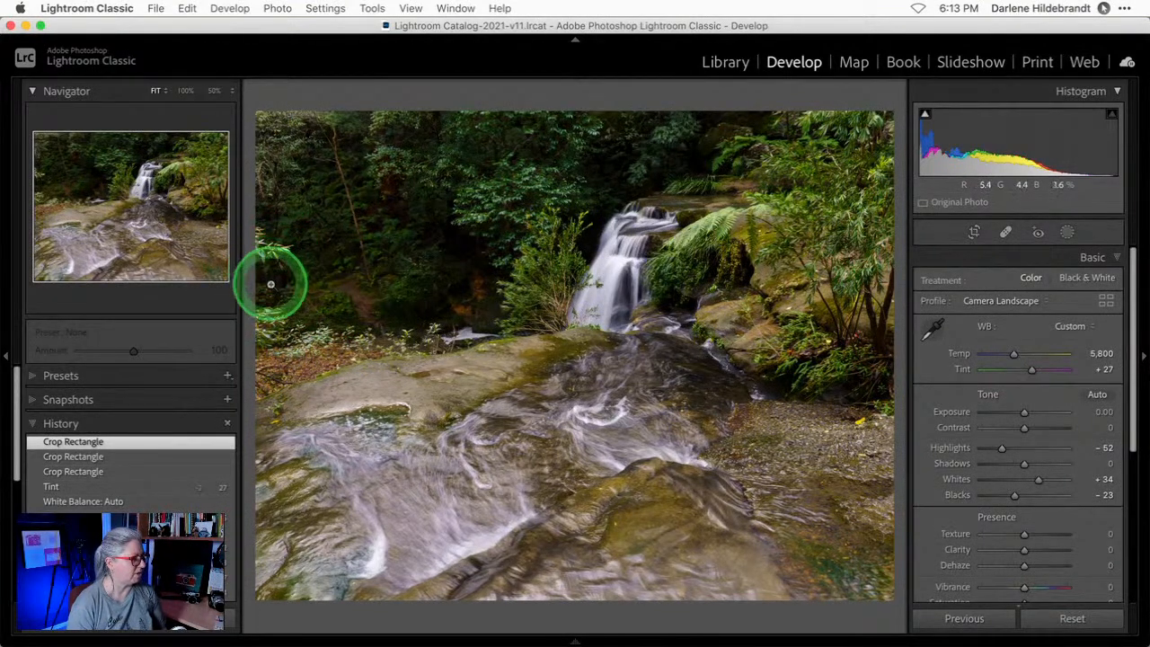
Create a virtual copy of the cropped waterfall photo and flip the original version horizontally.
left_click(276, 8)
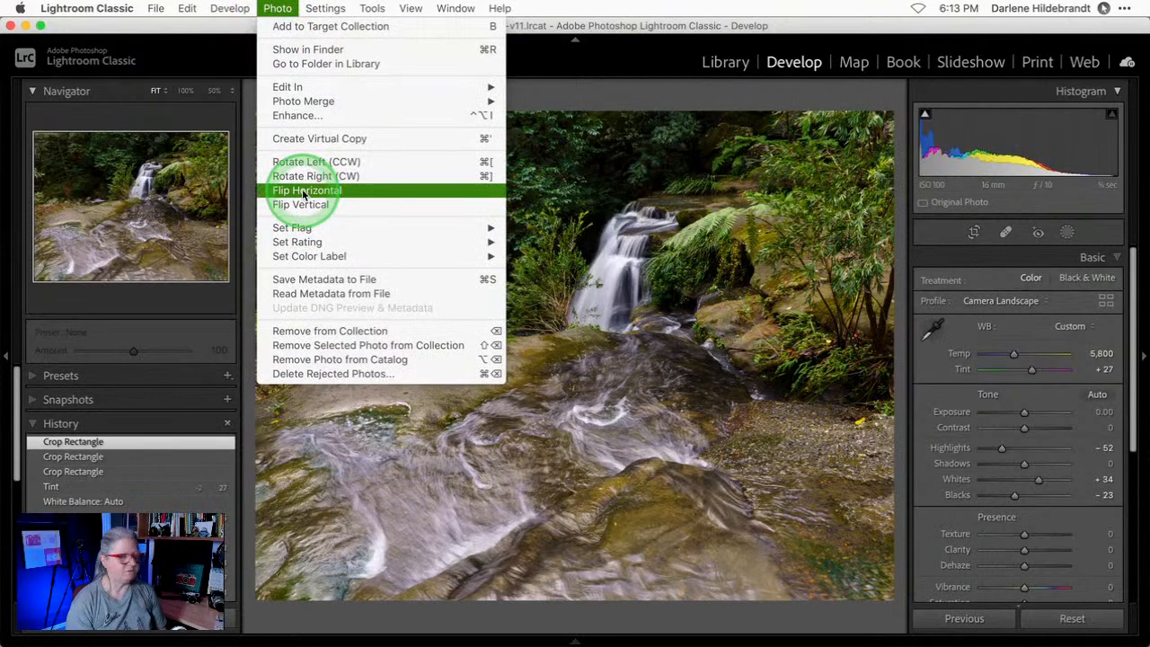
left_click(561, 97)
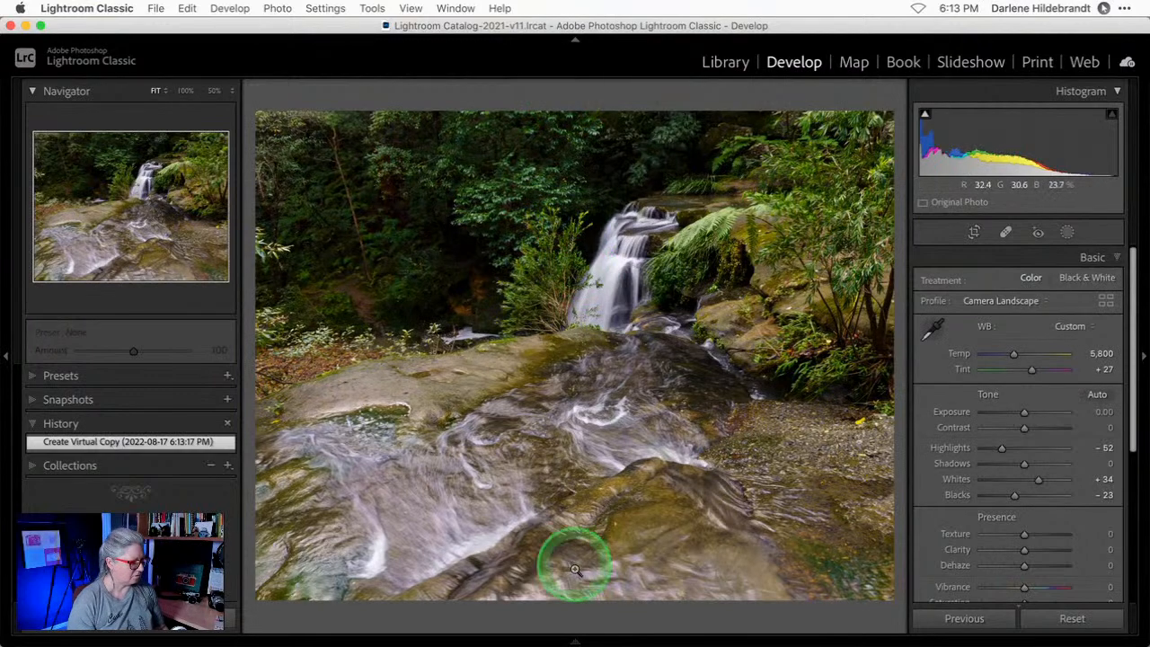
mouse_move(573, 640)
left_click(497, 575)
left_click(615, 597)
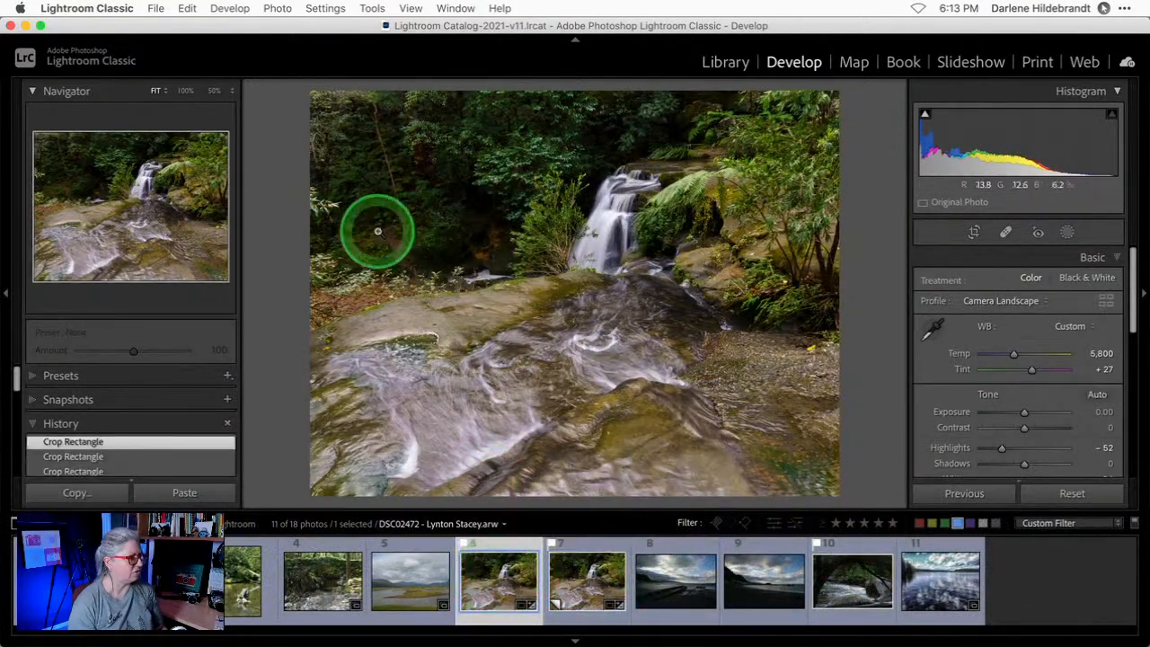
left_click(278, 8)
left_click(296, 190)
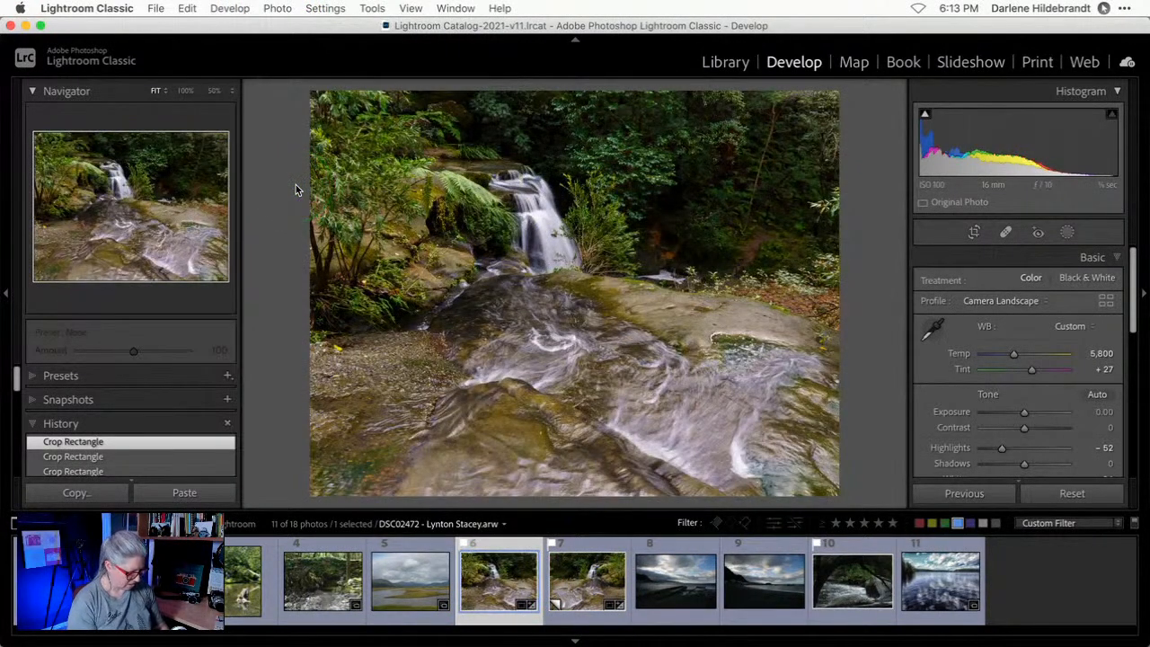
Compare the flipped original with its virtual copy side by side in Survey view and one at a time at large size.
left_click(586, 578, "super")
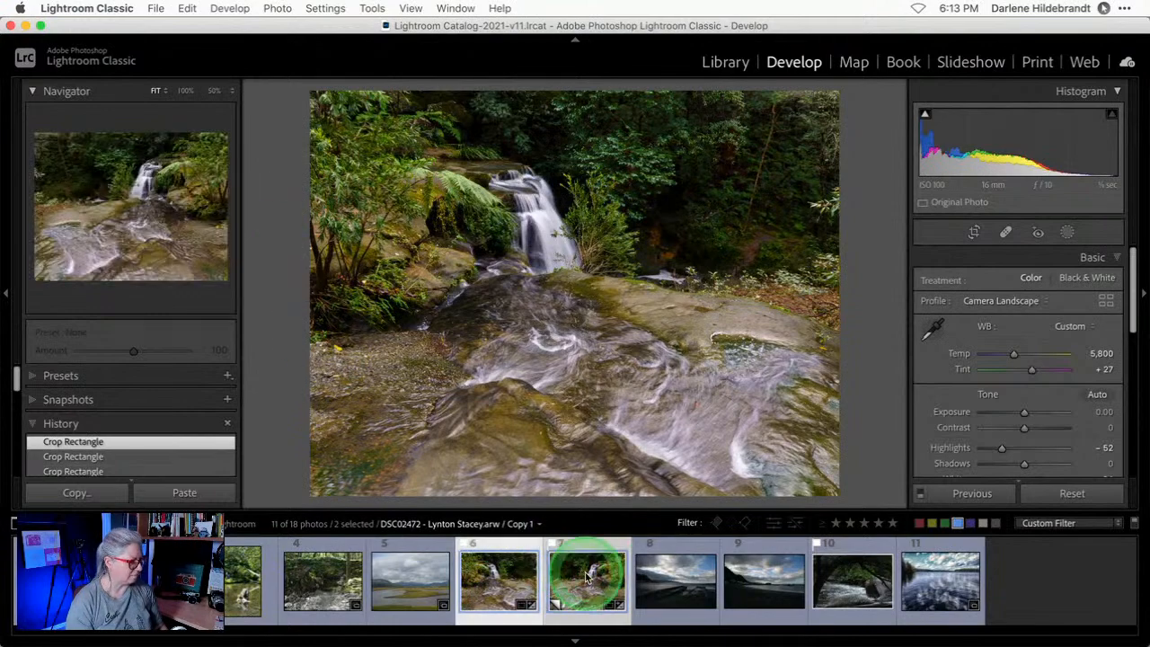
key("n")
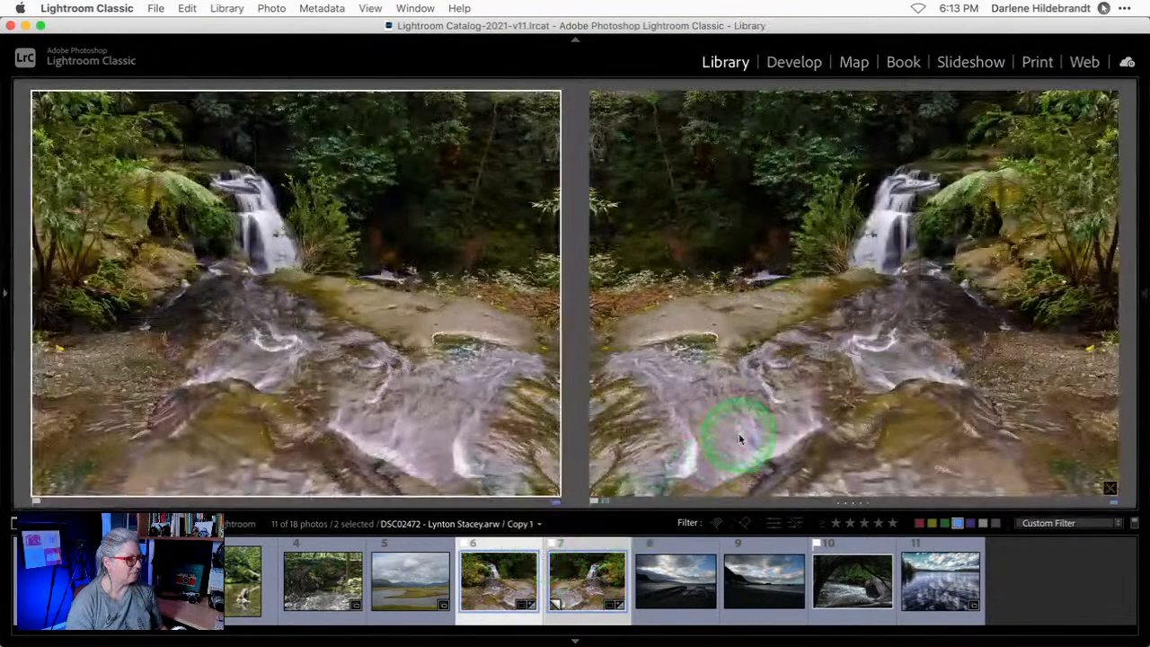
key("shift+Tab")
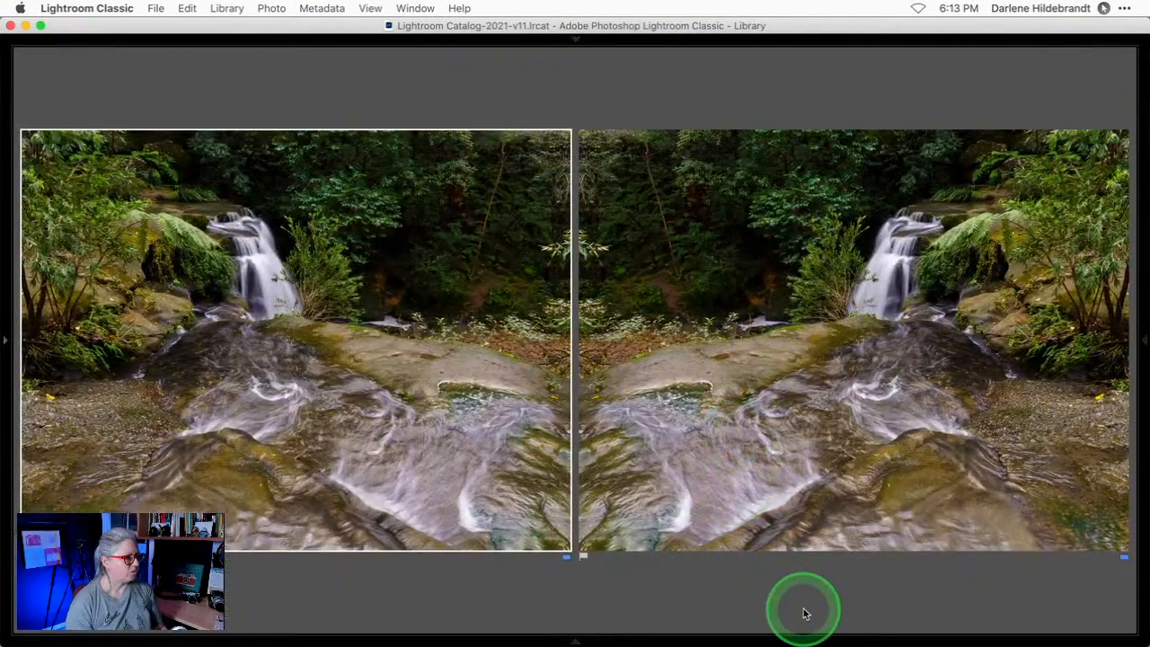
key("e")
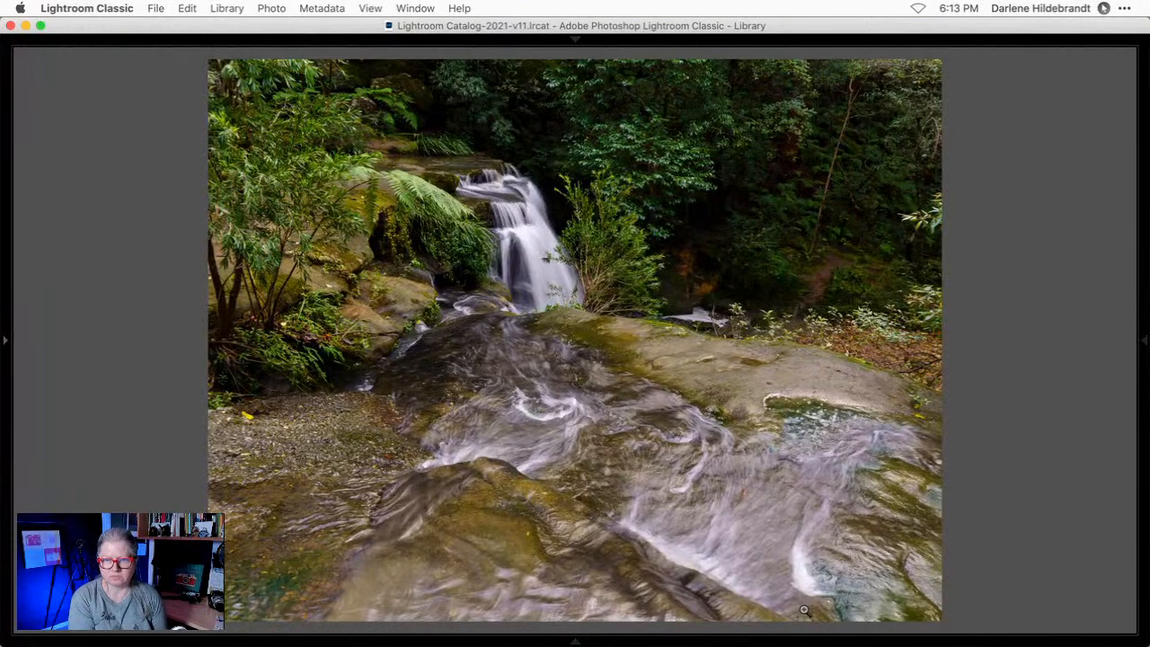
key("Right")
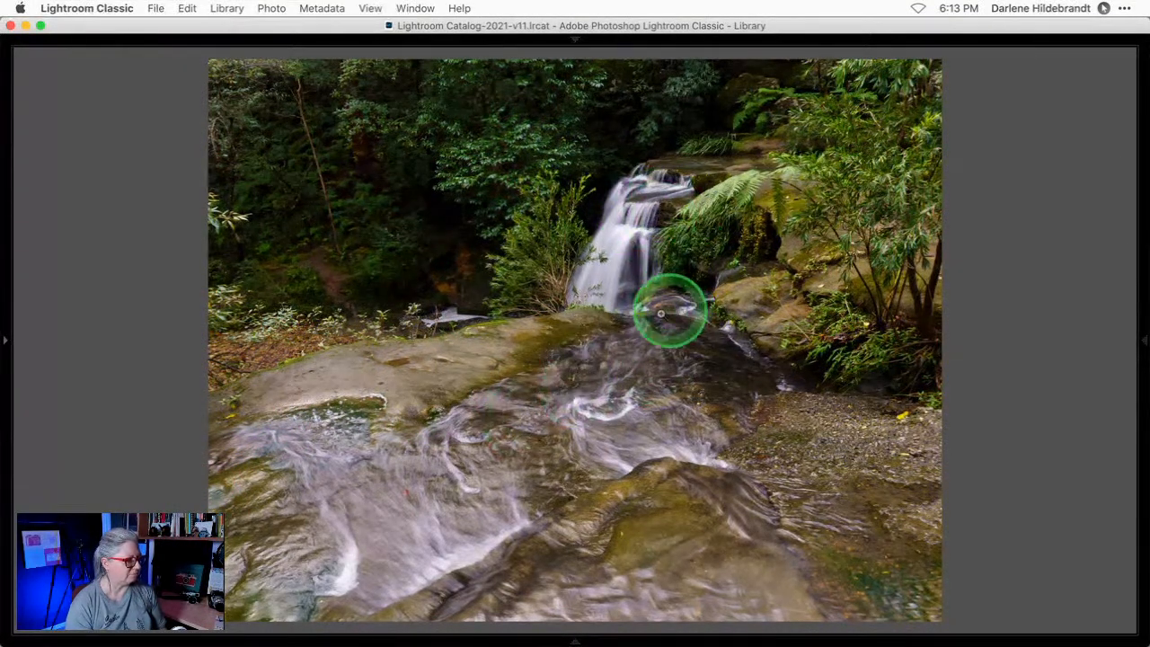
key("Right")
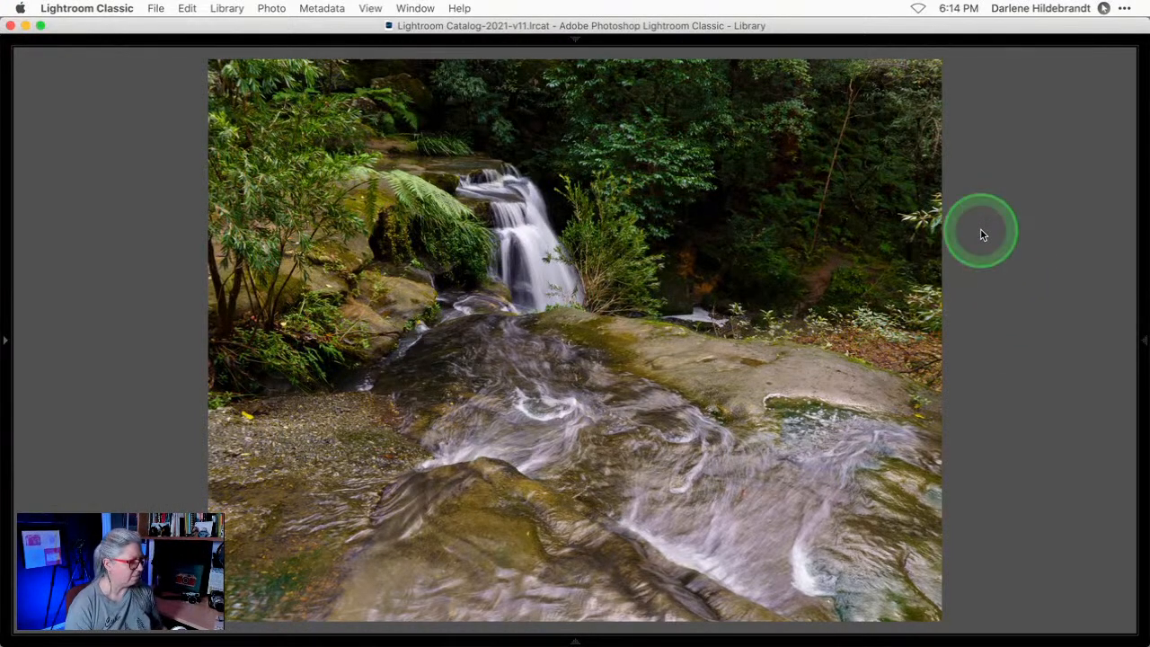
key("shift+Tab")
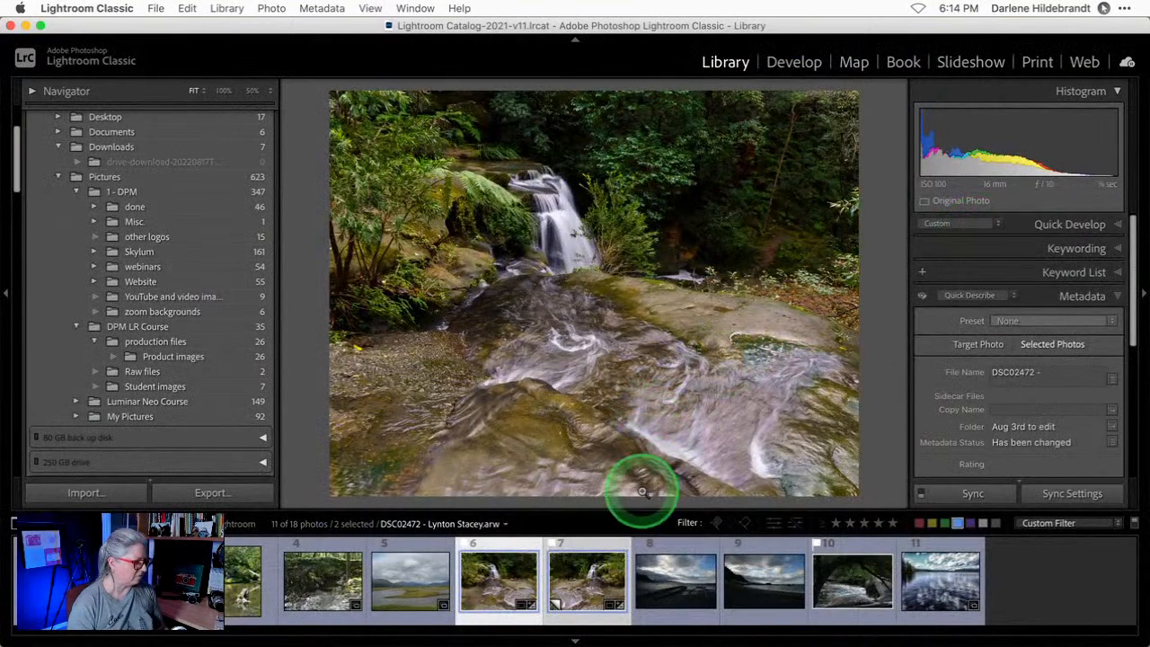
Shrink the filmstrip and trim a little more off the bottom edge of the flipped photo's crop.
left_click_drag(636, 510, 636, 556)
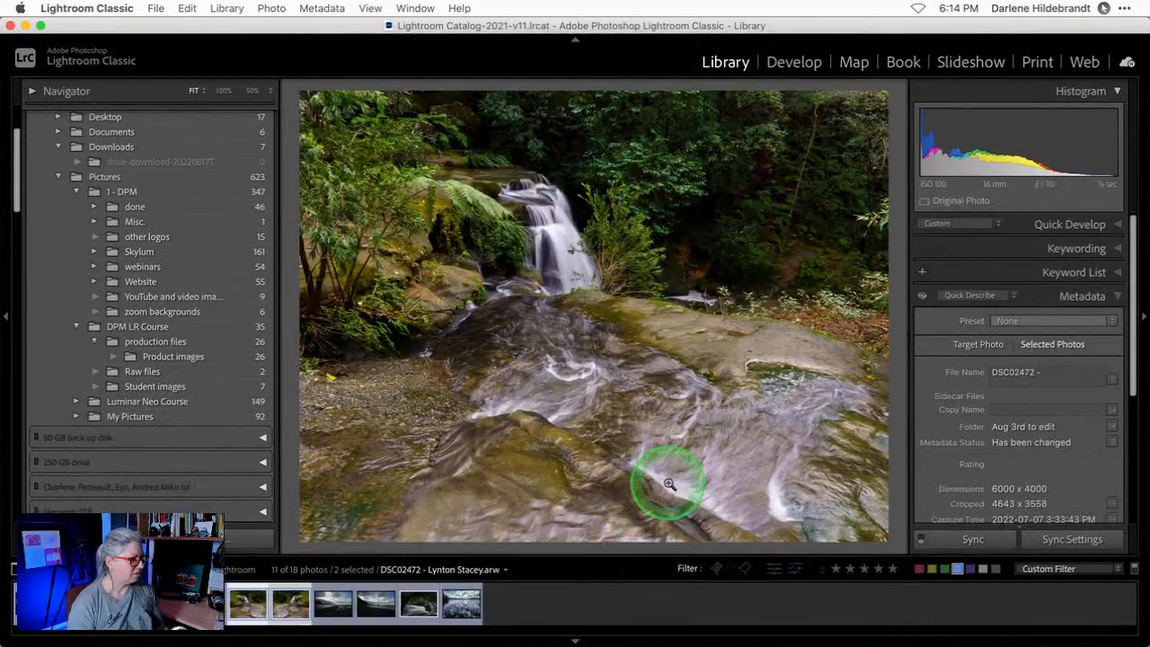
key("r")
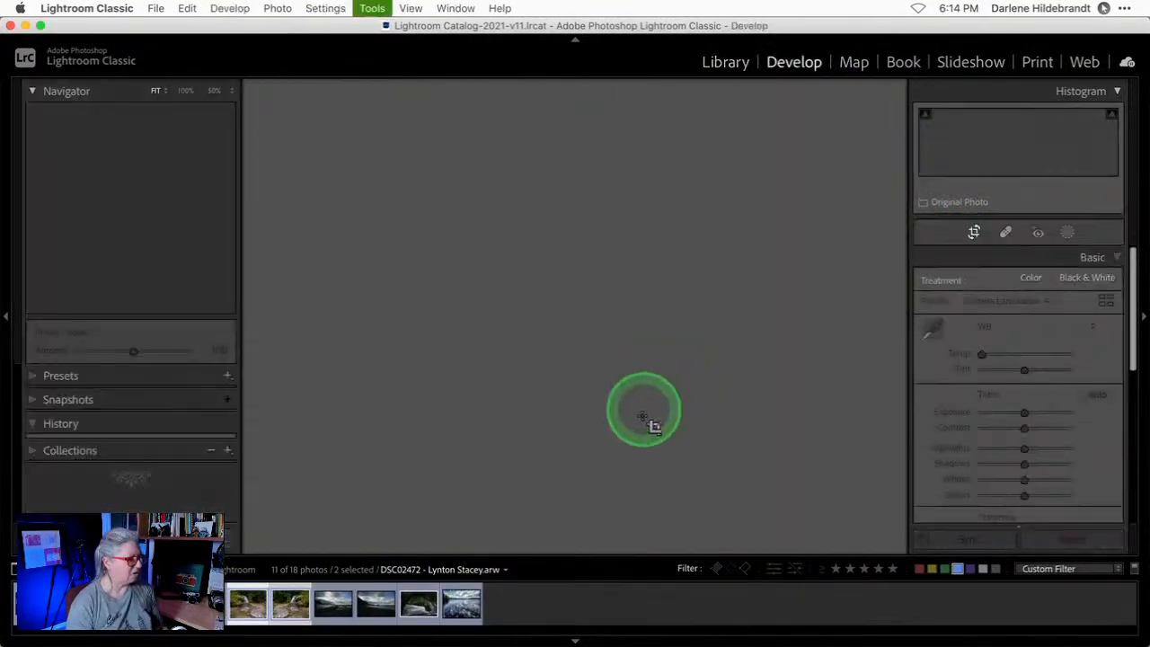
mouse_move(617, 501)
left_mouse_down()
mouse_move(618, 479)
mouse_move(616, 526)
mouse_move(616, 490)
left_mouse_up()
key("Return")
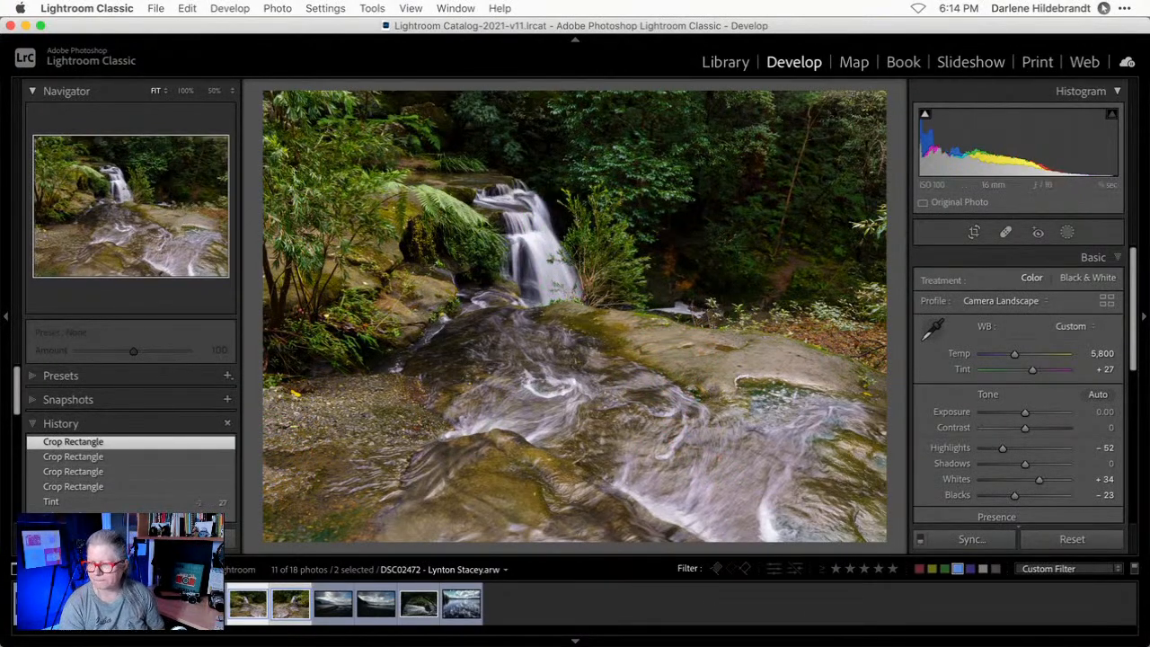
key("super+shift+e")
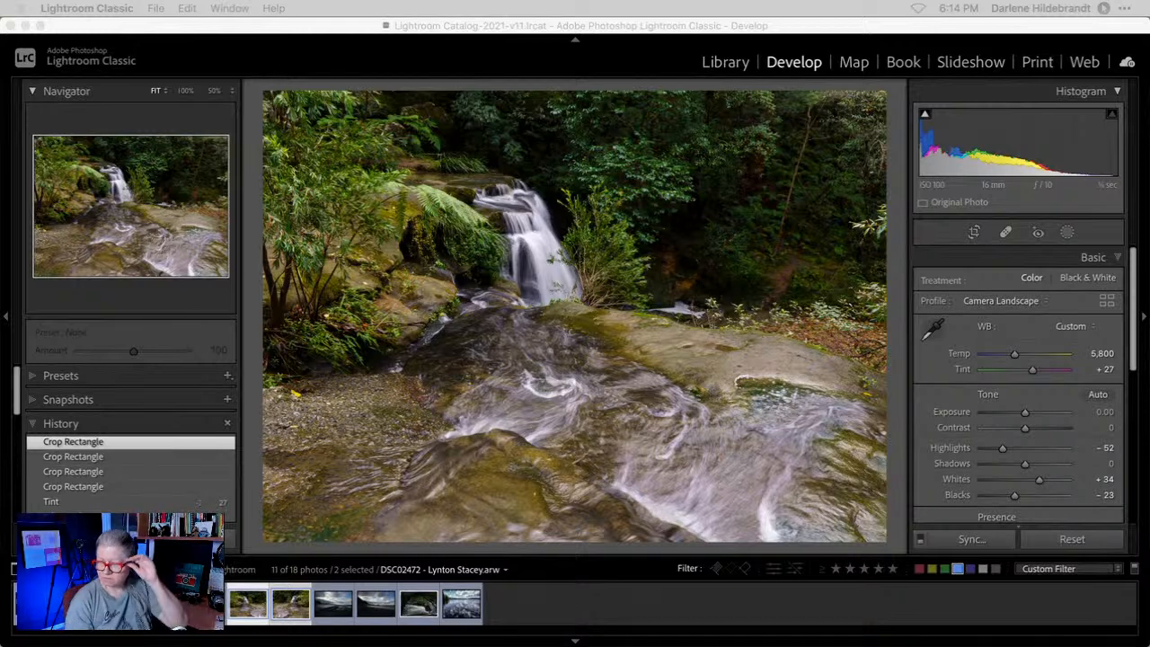
left_click(898, 488)
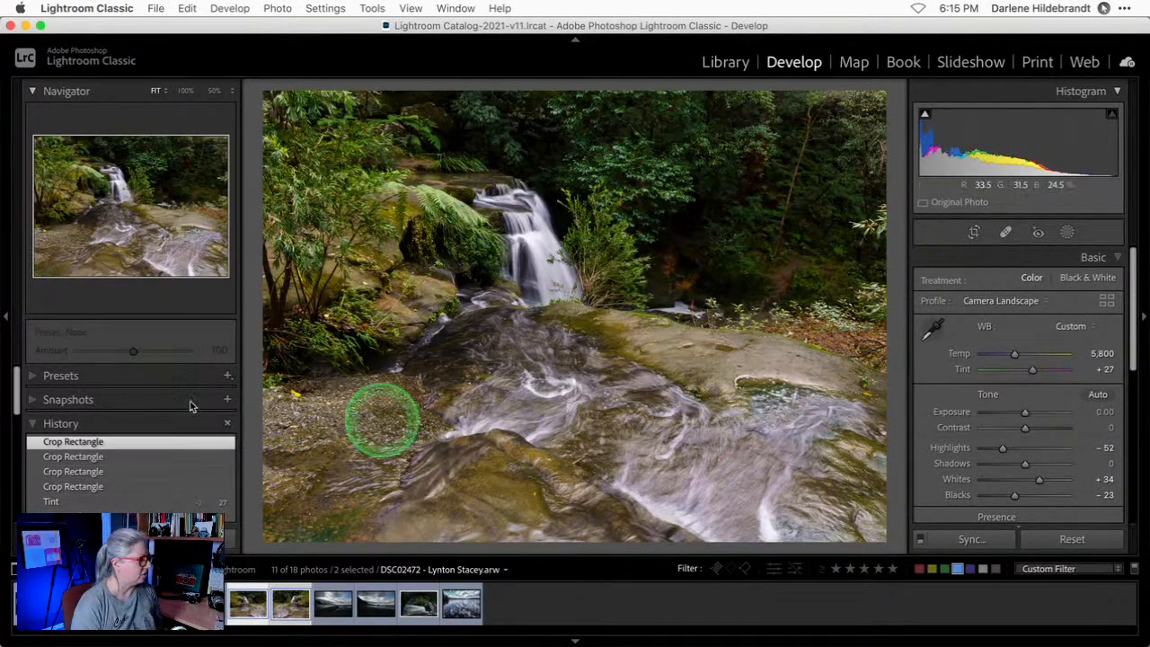
Add a hard-edged post-crop vignette with Amount −84, Midpoint 18, Roundness +18 and Feather 0.
scroll(993, 418, "down", 5)
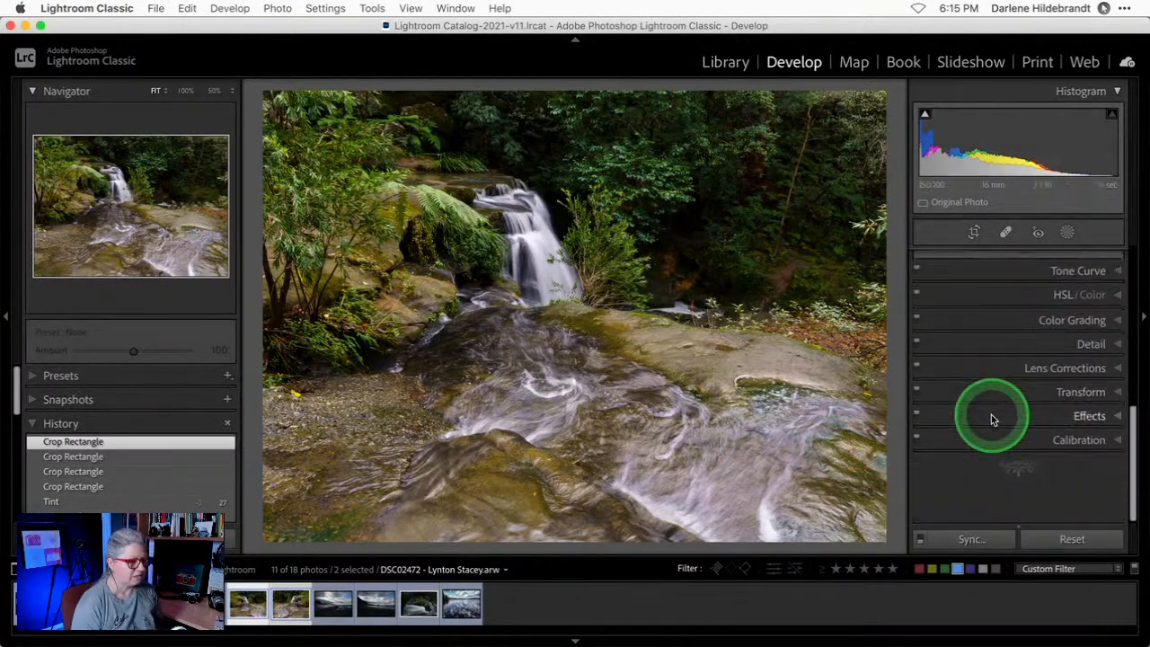
left_click(1078, 430)
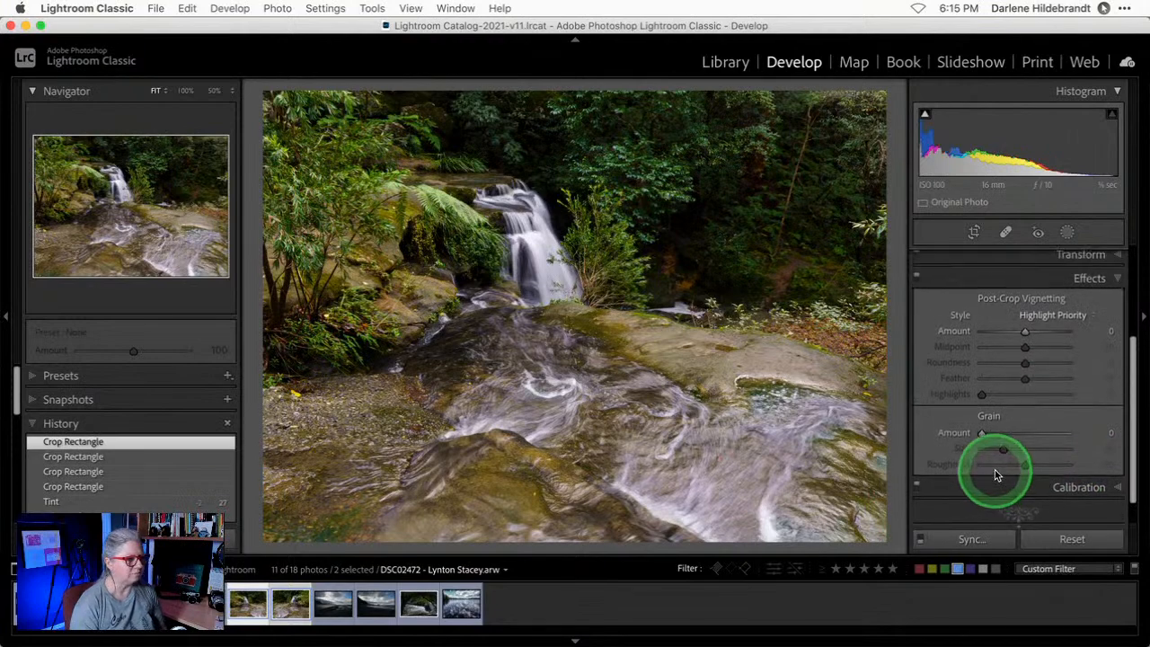
left_click_drag(1026, 332, 992, 333)
left_click_drag(1026, 378, 955, 376)
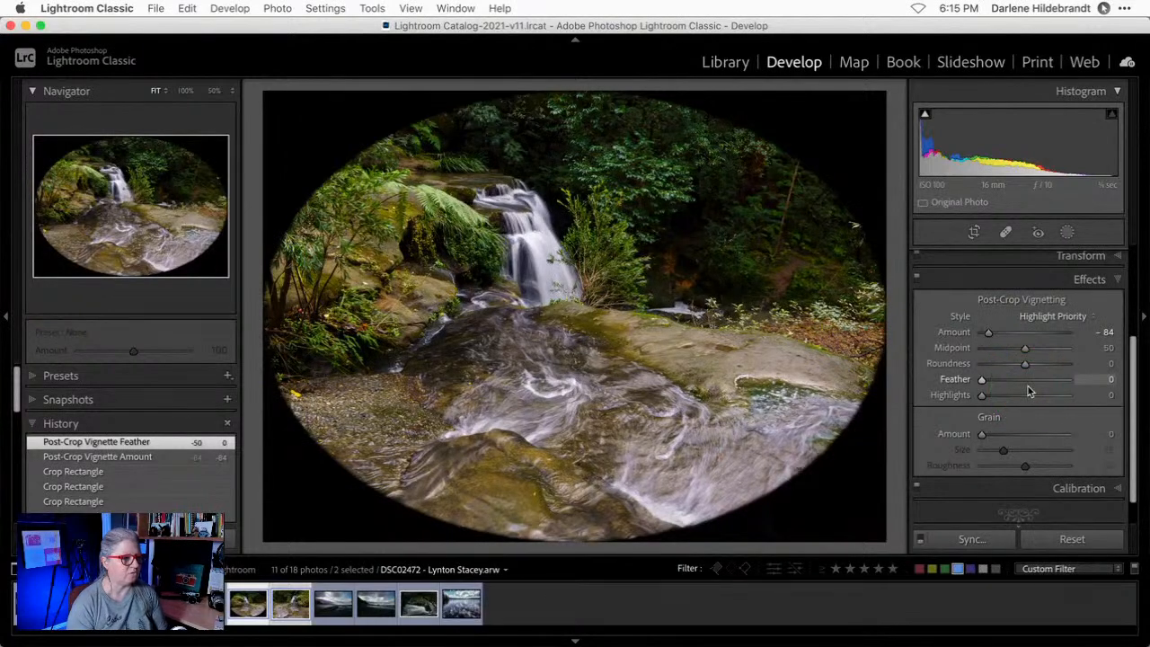
mouse_move(1025, 351)
left_mouse_down()
mouse_move(1006, 348)
mouse_move(1036, 367)
left_mouse_up()
left_click_drag(1006, 348, 998, 351)
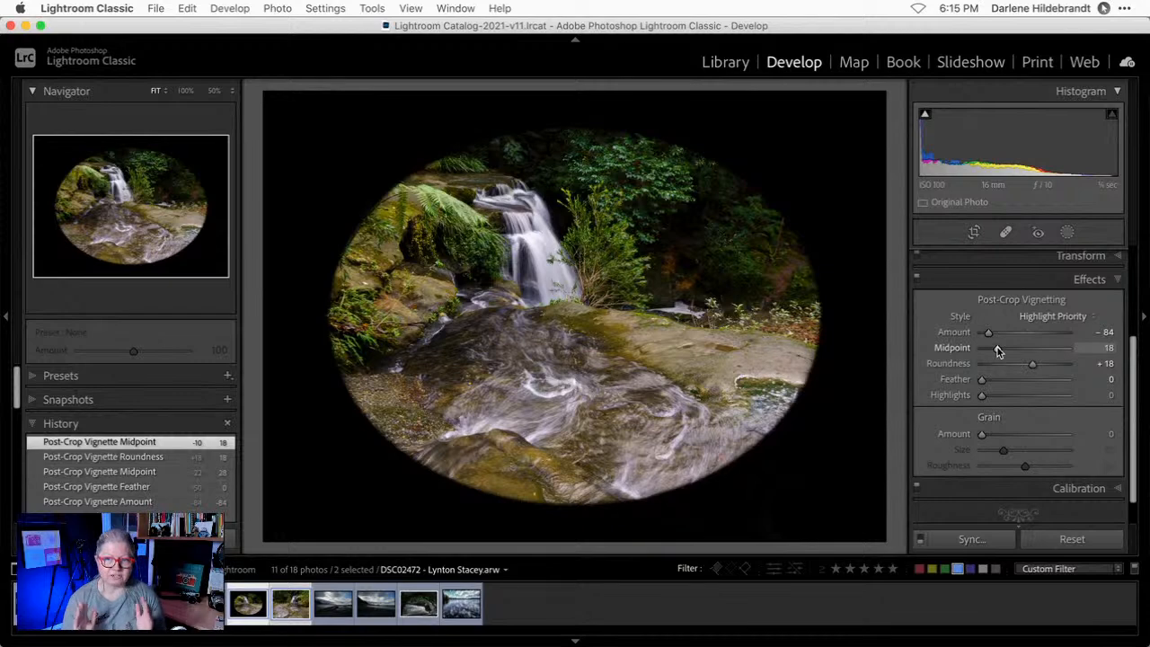
Soften the post-crop vignette by setting Feather to 87, Amount to −26 and Midpoint to 22.
left_click_drag(981, 379, 1056, 380)
left_click_drag(988, 332, 1015, 336)
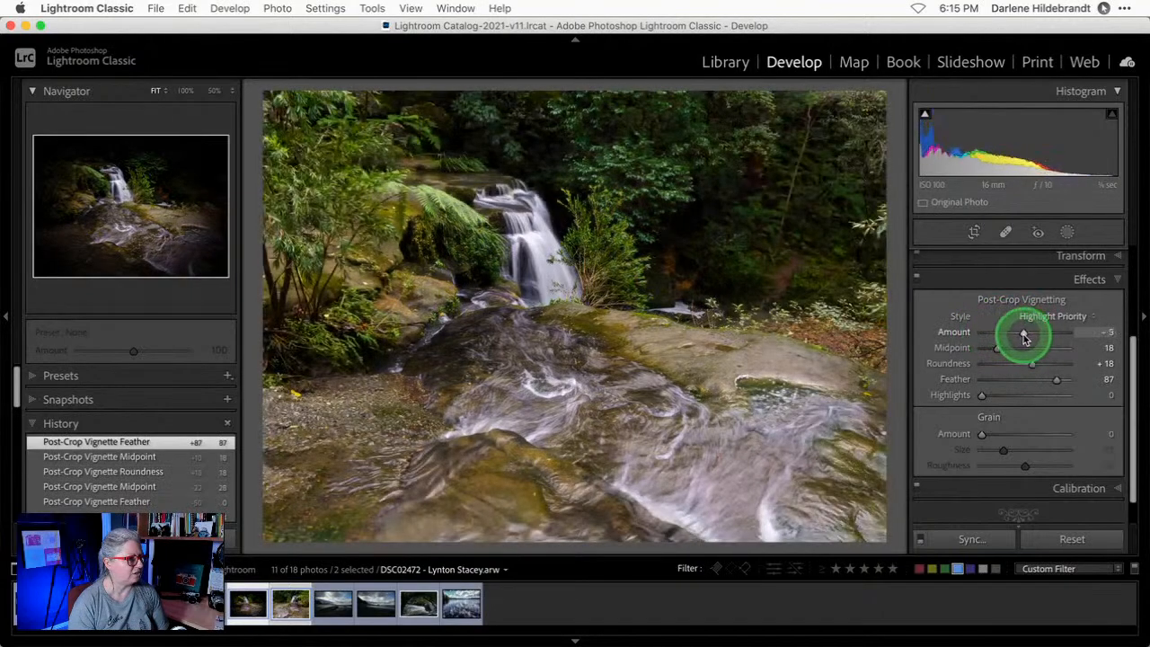
left_click_drag(1014, 335, 1015, 332)
left_click_drag(997, 347, 1000, 347)
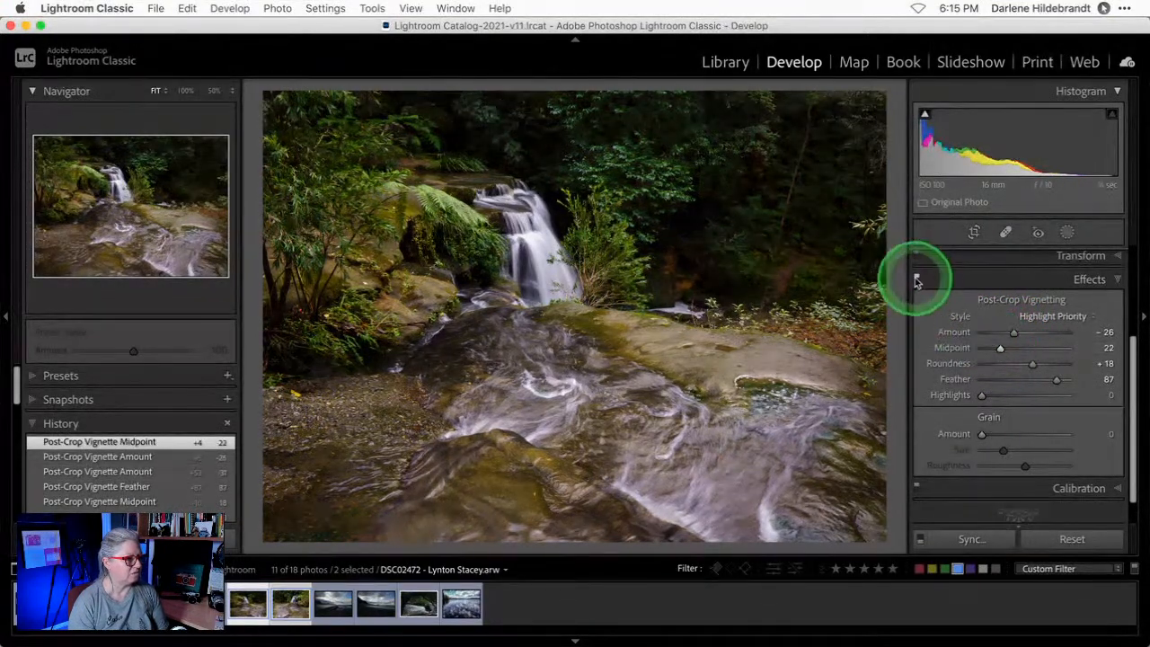
Compare the photo with and without the vignette by switching the effects off and on twice.
left_click(916, 279)
left_click(917, 280)
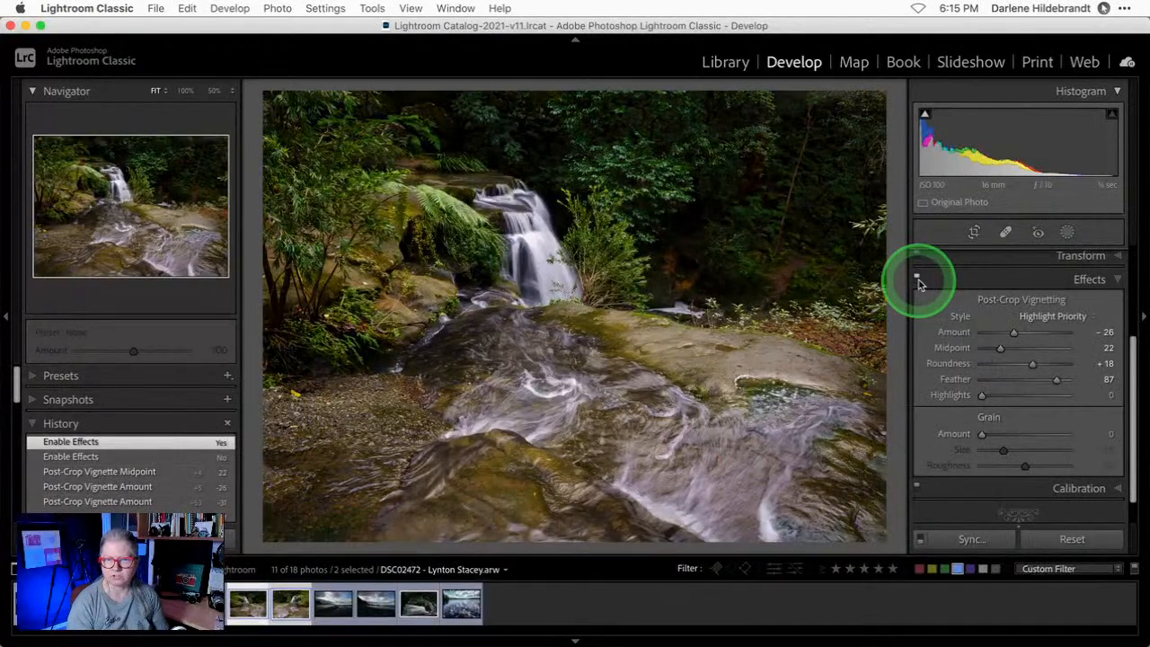
left_click(917, 280)
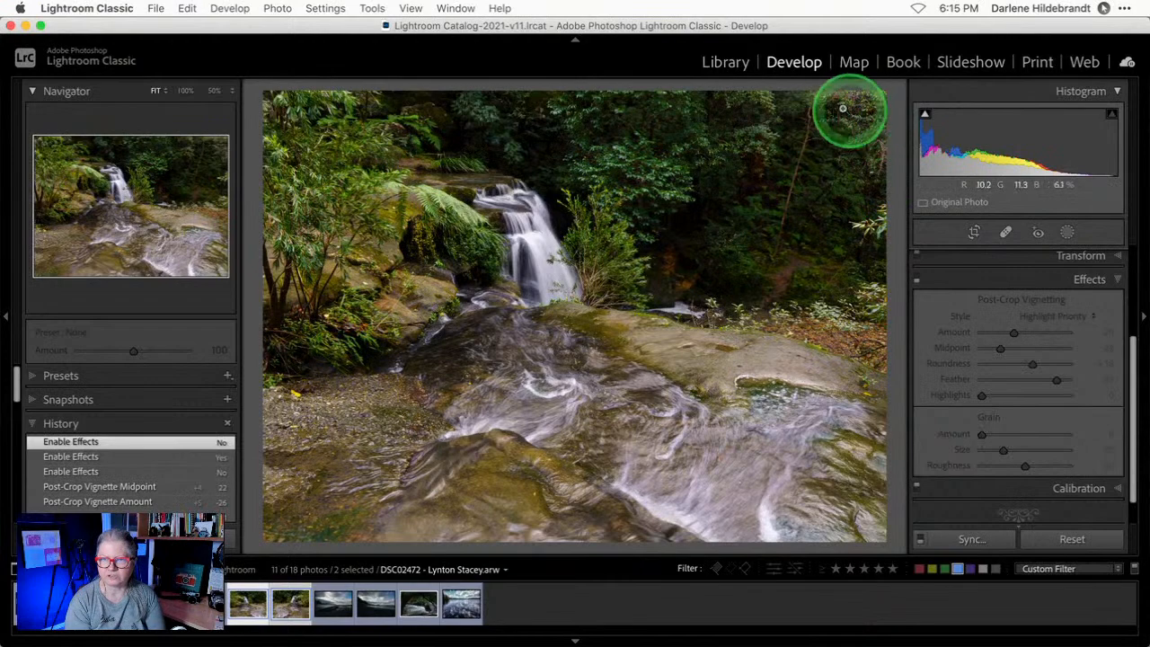
left_click(917, 279)
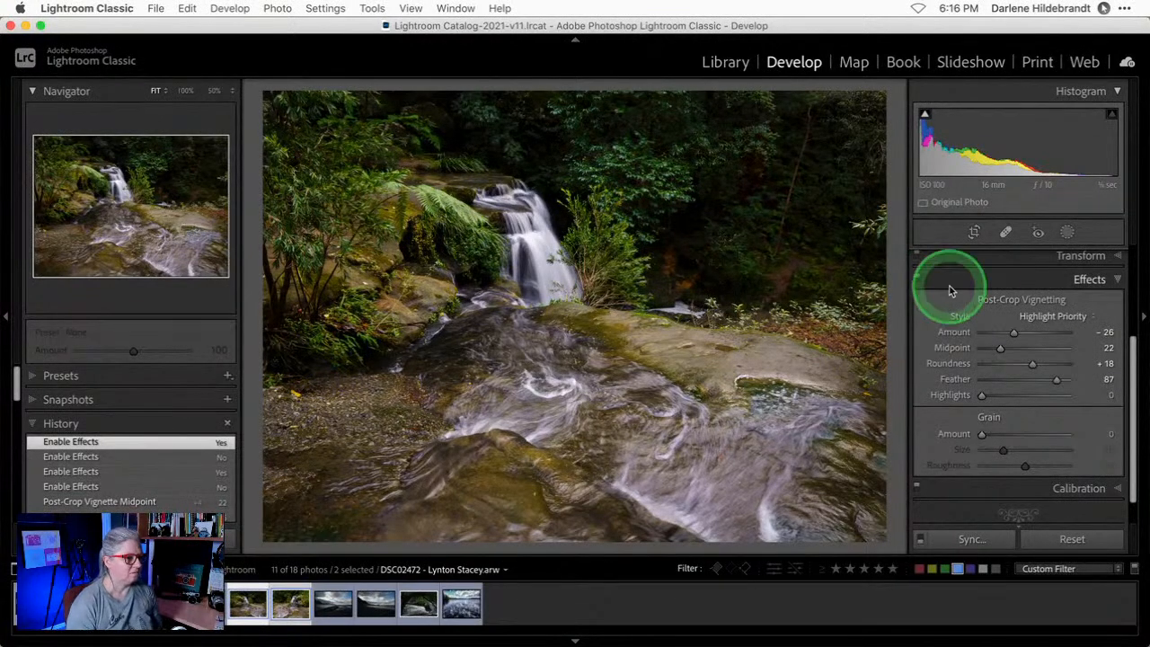
Paint a Spot Removal heal with Size 76, Feather 0 and Opacity 65 over the bright leaves at the photo's right edge.
scroll(990, 286, "up", 3)
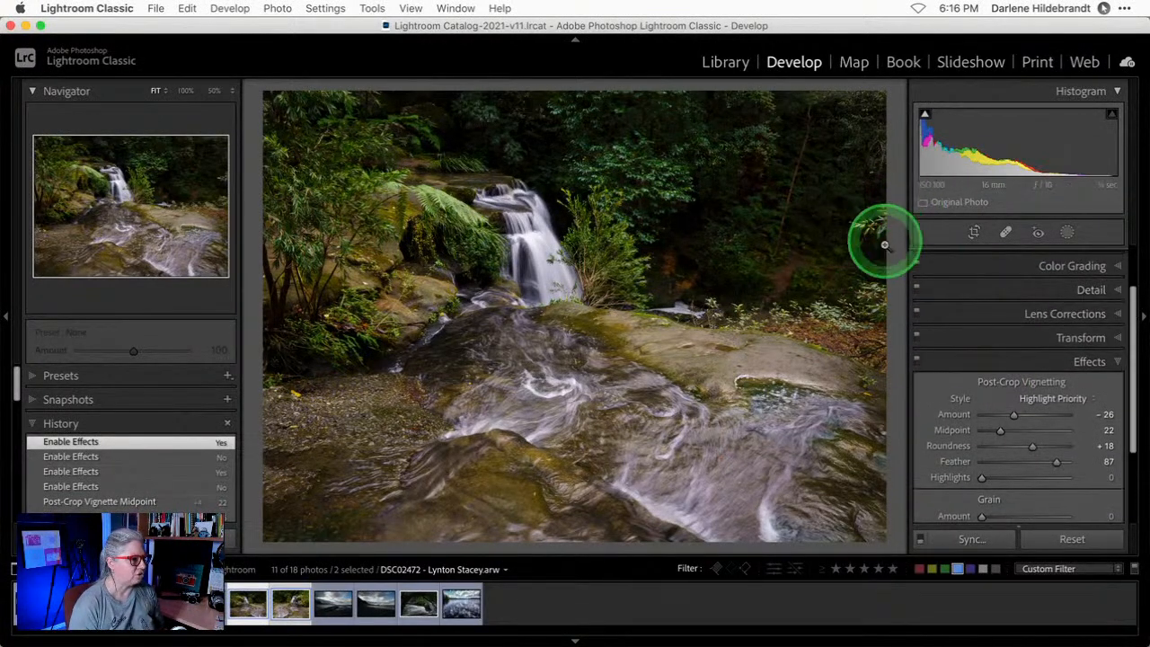
left_click(668, 308)
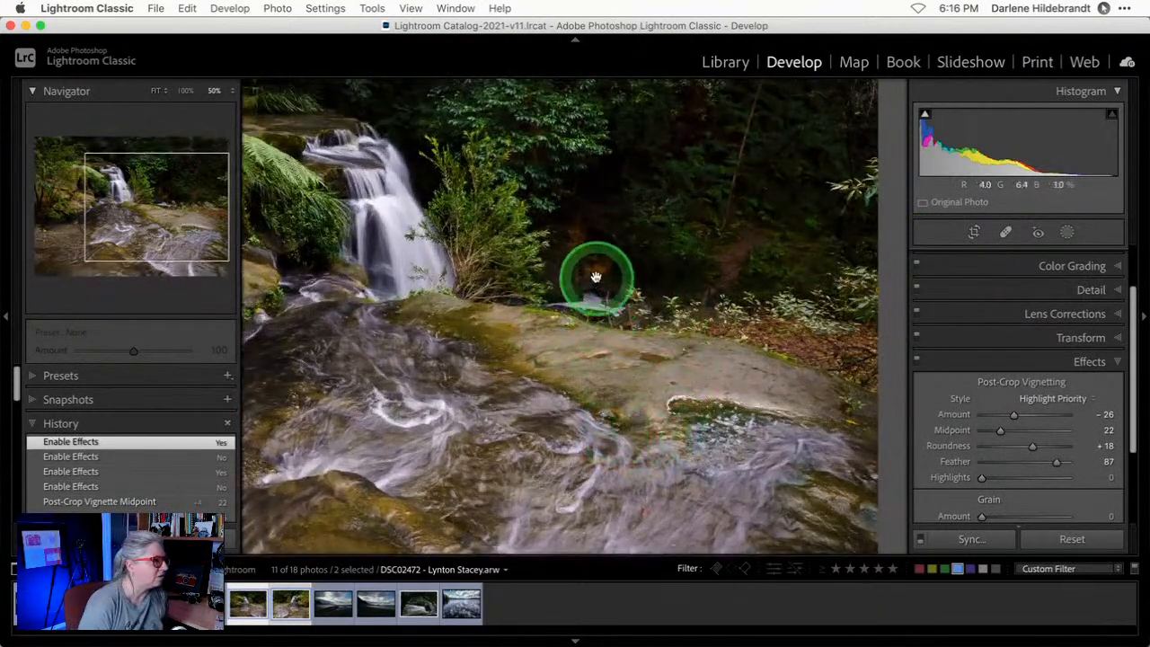
key("super+equal")
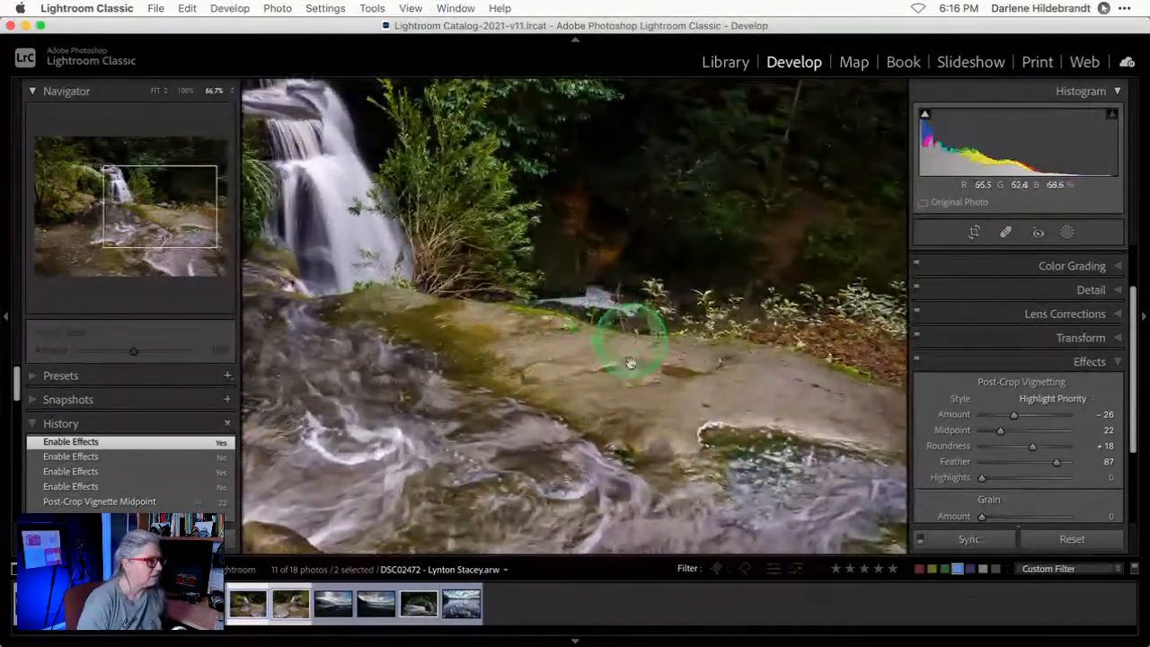
scroll(704, 314, "right", 10)
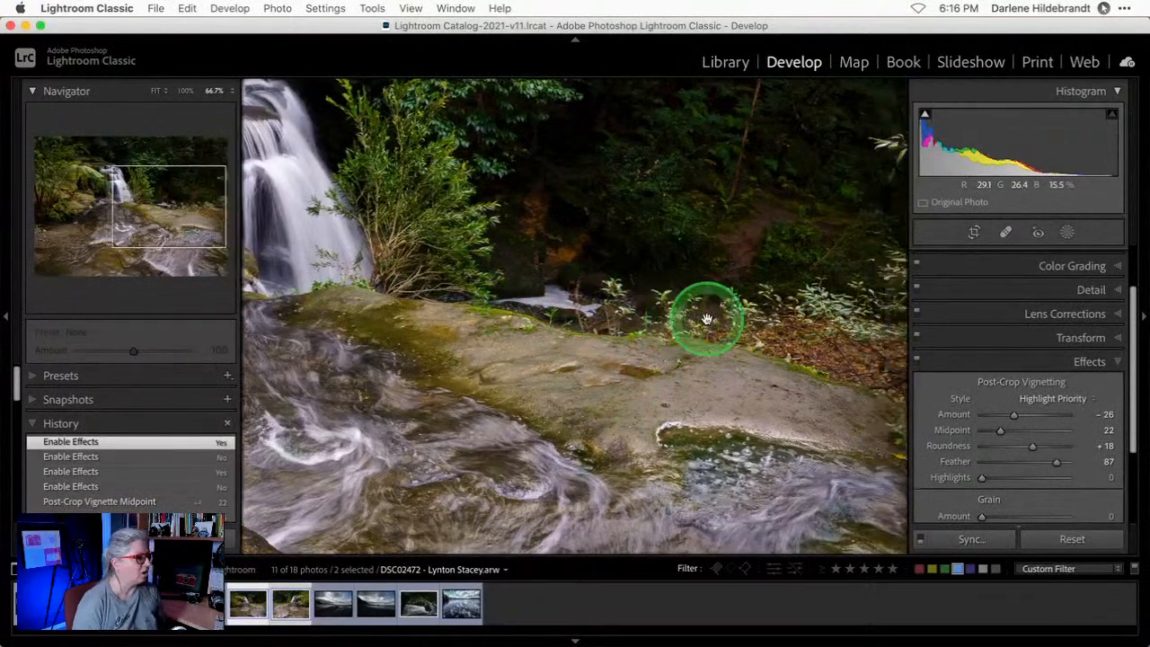
scroll(575, 264, "left", 5)
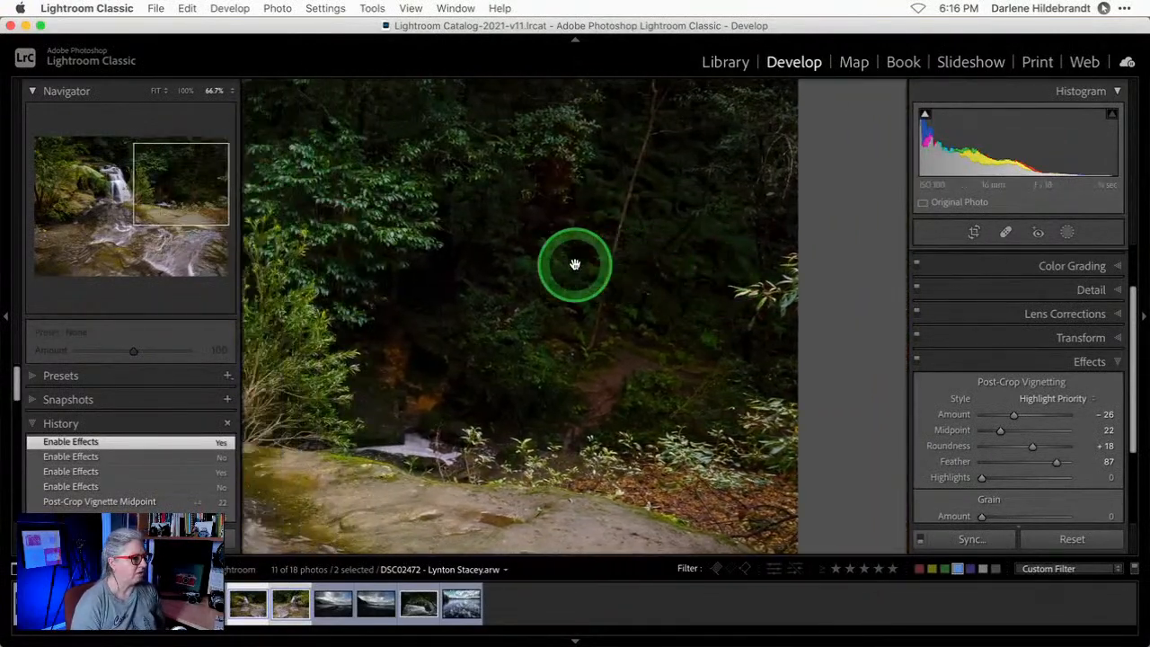
left_click(928, 302)
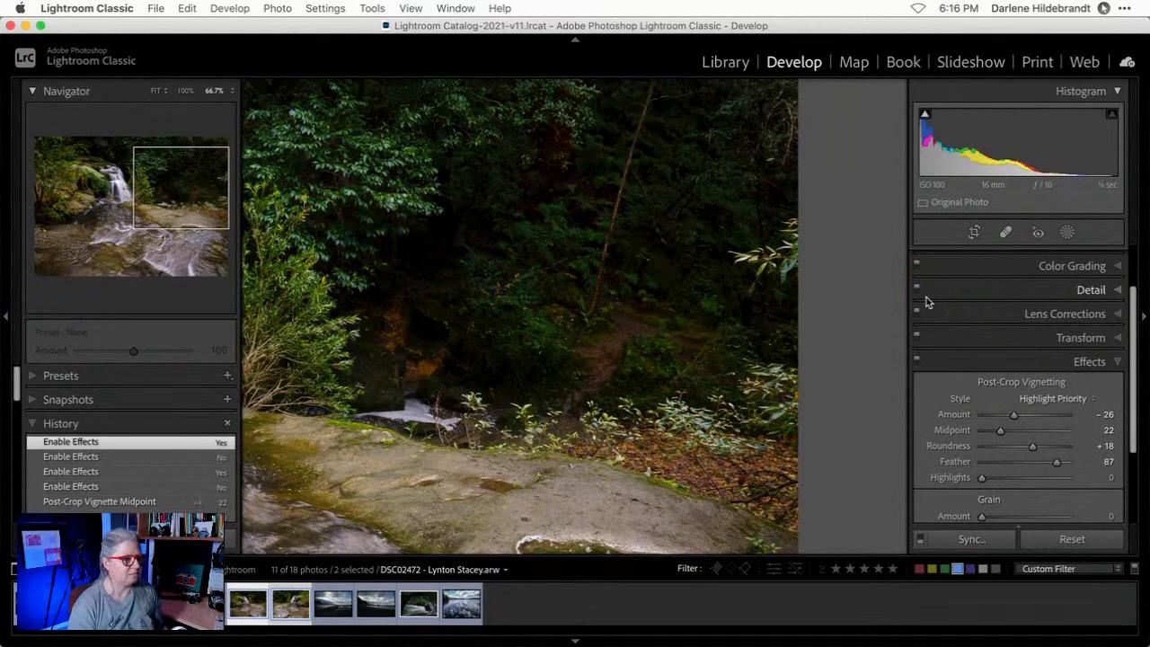
left_click(1006, 234)
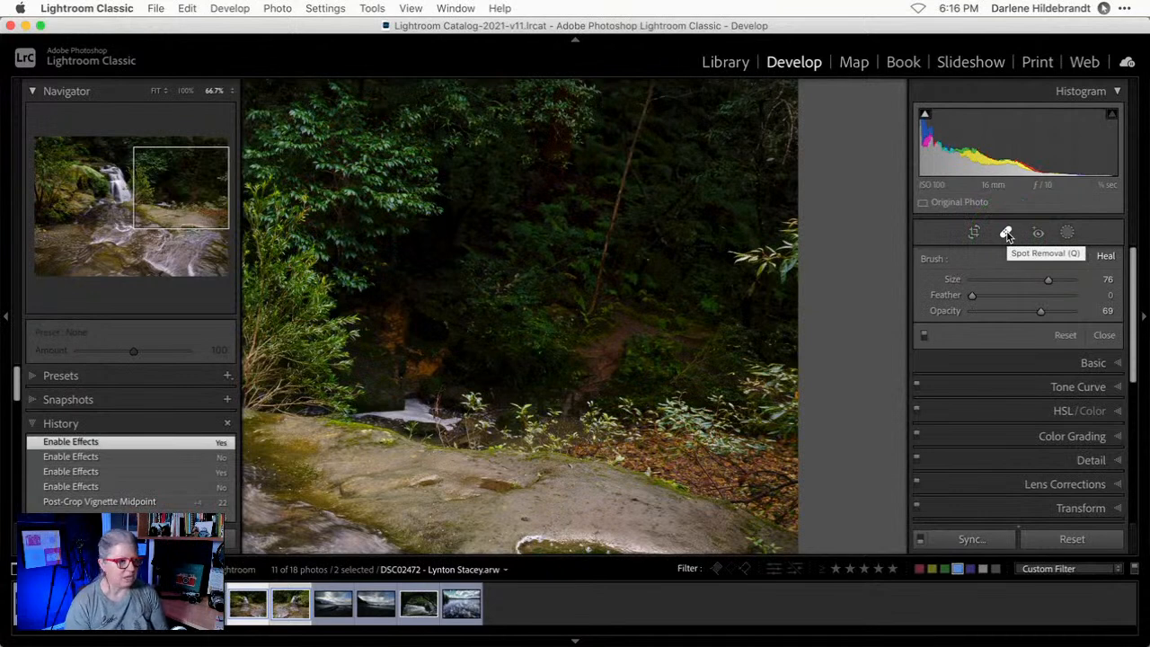
mouse_move(1006, 234)
left_mouse_down()
mouse_move(993, 313)
mouse_move(1019, 303)
mouse_move(1028, 321)
mouse_move(1016, 308)
mouse_move(1042, 308)
mouse_move(1006, 303)
mouse_move(1036, 310)
left_mouse_up()
mouse_move(732, 258)
left_mouse_down()
mouse_move(793, 264)
mouse_move(797, 233)
mouse_move(749, 244)
mouse_move(758, 249)
left_mouse_up()
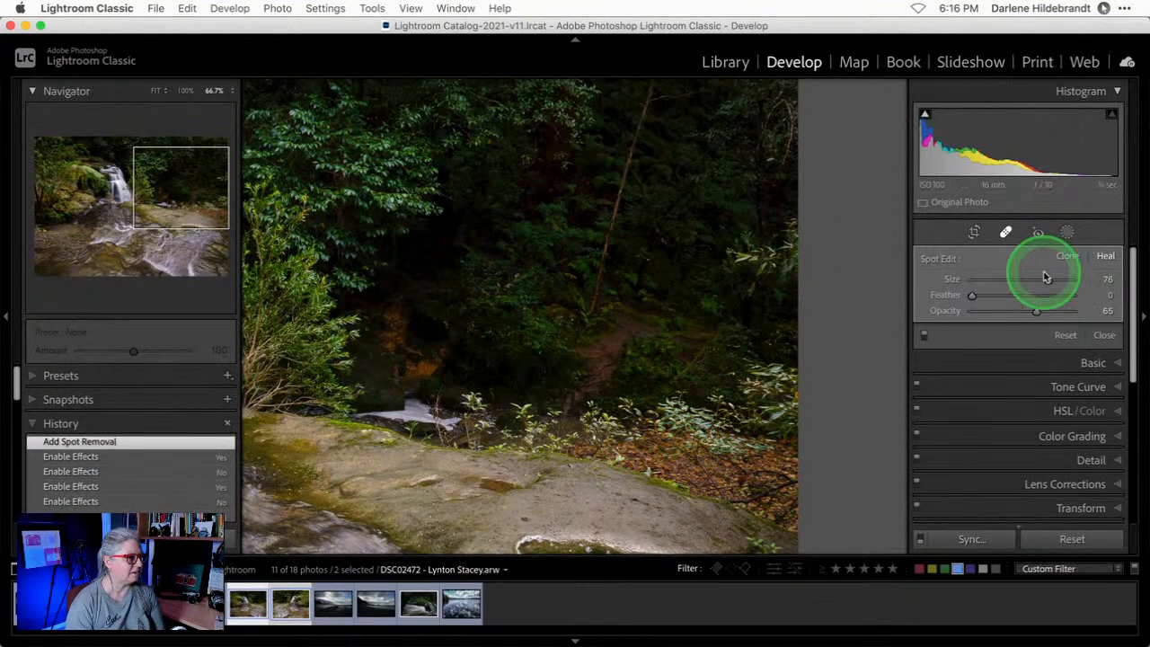
Move the heal's sample area from the bright bush to the dark foliage nearer the right-edge leaves.
left_click_drag(528, 302, 596, 308)
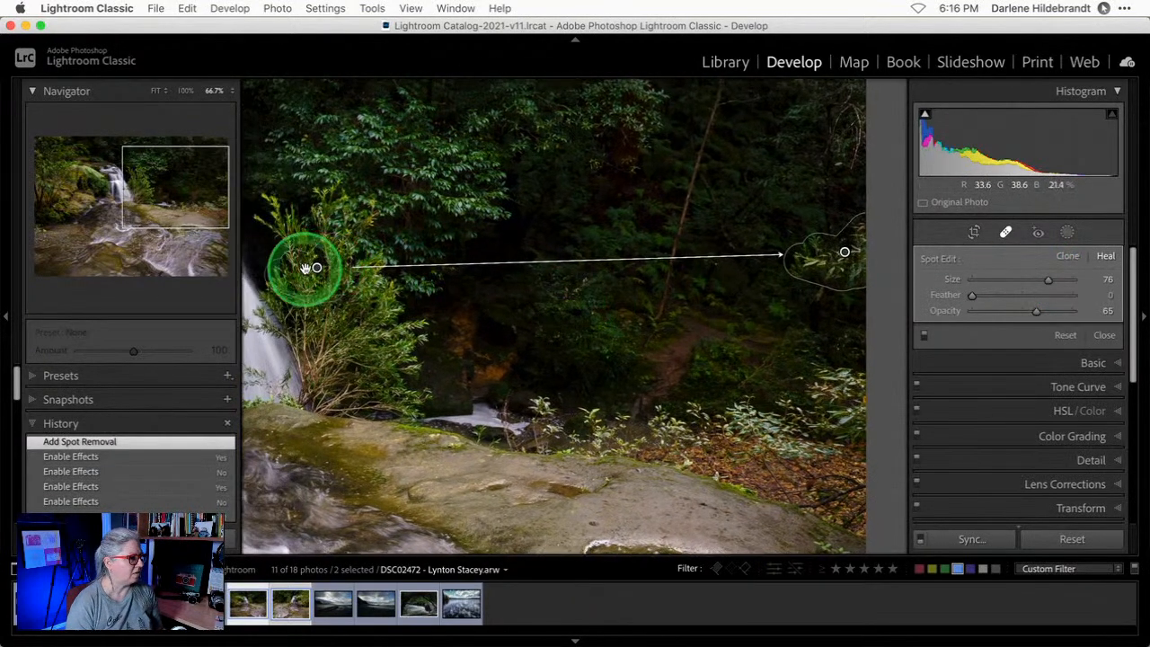
left_click_drag(314, 266, 585, 238)
left_click_drag(705, 405, 585, 406)
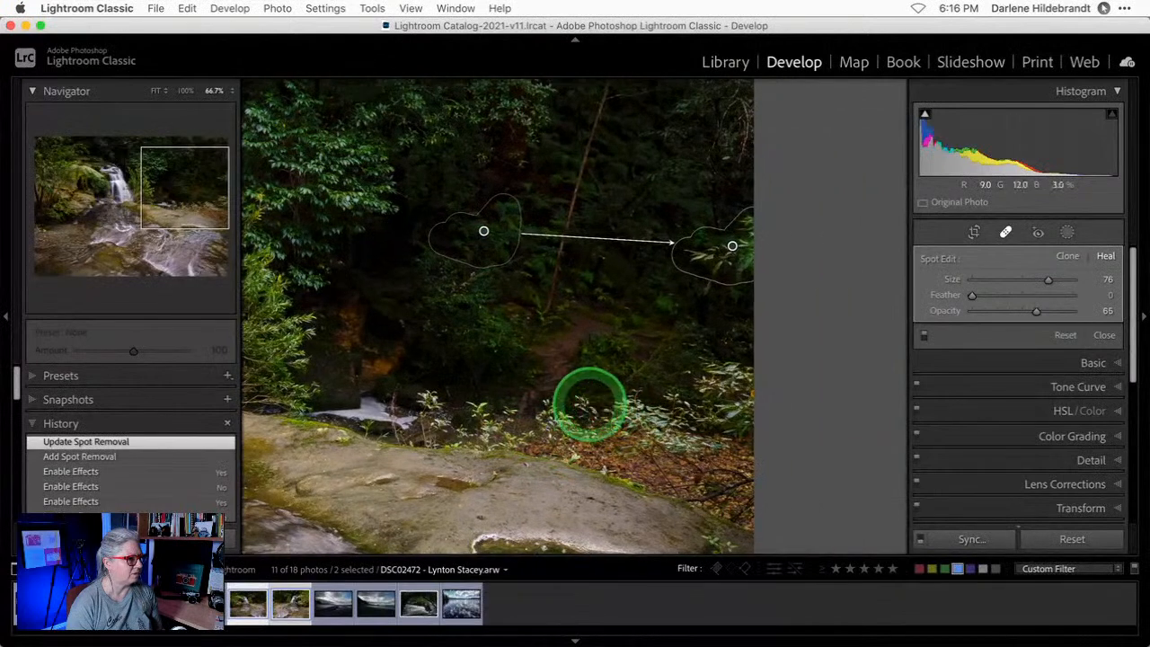
Set the leaf heal's opacity to 81 and finish spot removal.
left_click_drag(1036, 311, 1062, 311)
mouse_move(515, 244)
left_mouse_down()
mouse_move(487, 231)
mouse_move(462, 239)
mouse_move(642, 345)
mouse_move(626, 347)
mouse_move(680, 341)
left_mouse_up()
mouse_move(1063, 311)
left_mouse_down()
mouse_move(954, 311)
mouse_move(1052, 310)
left_mouse_up()
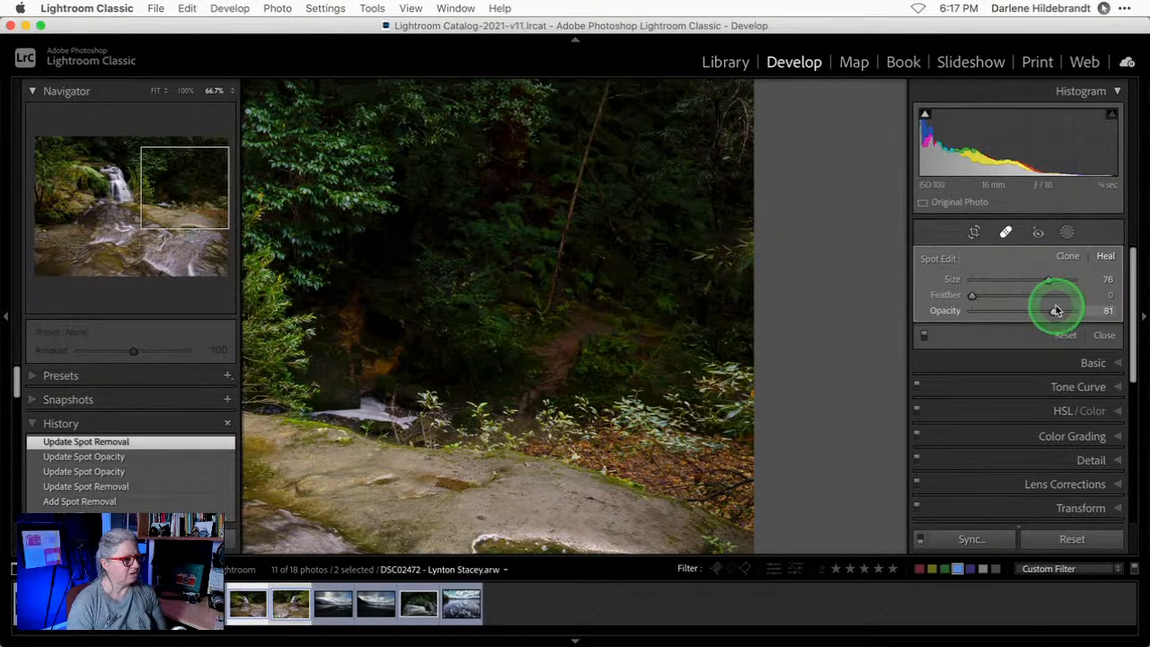
left_click_drag(1055, 310, 1056, 311)
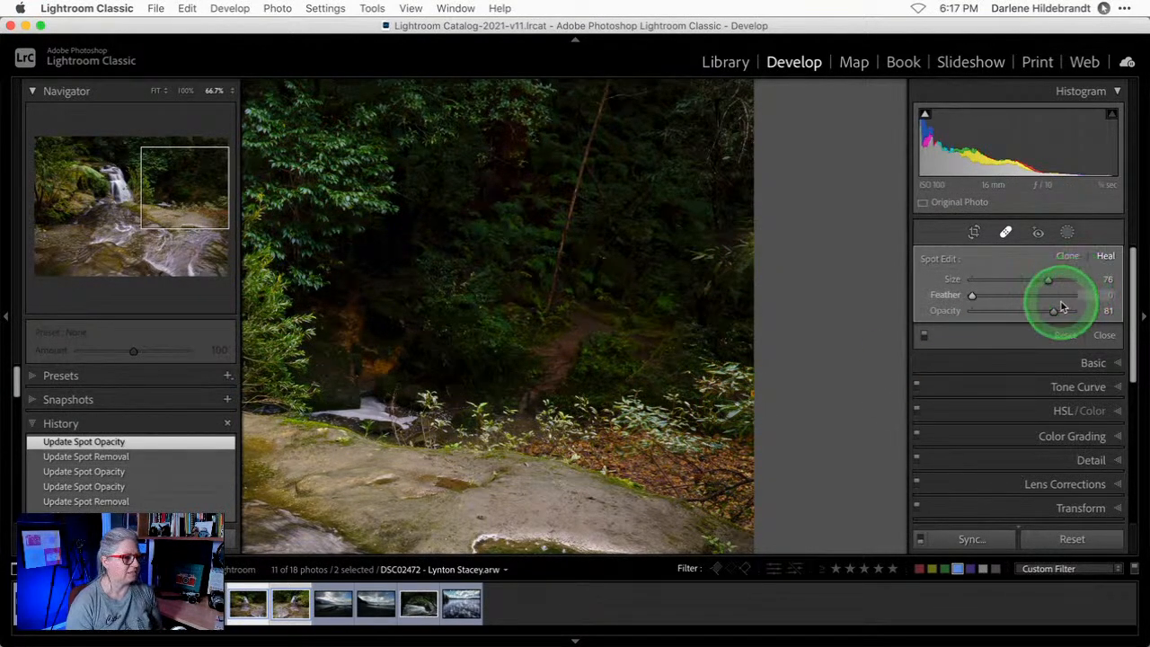
left_click(1005, 231)
Check the whole composition upside down with the panels hidden and surroundings dimmed, restoring the upright photo and the panels.
left_click(543, 301)
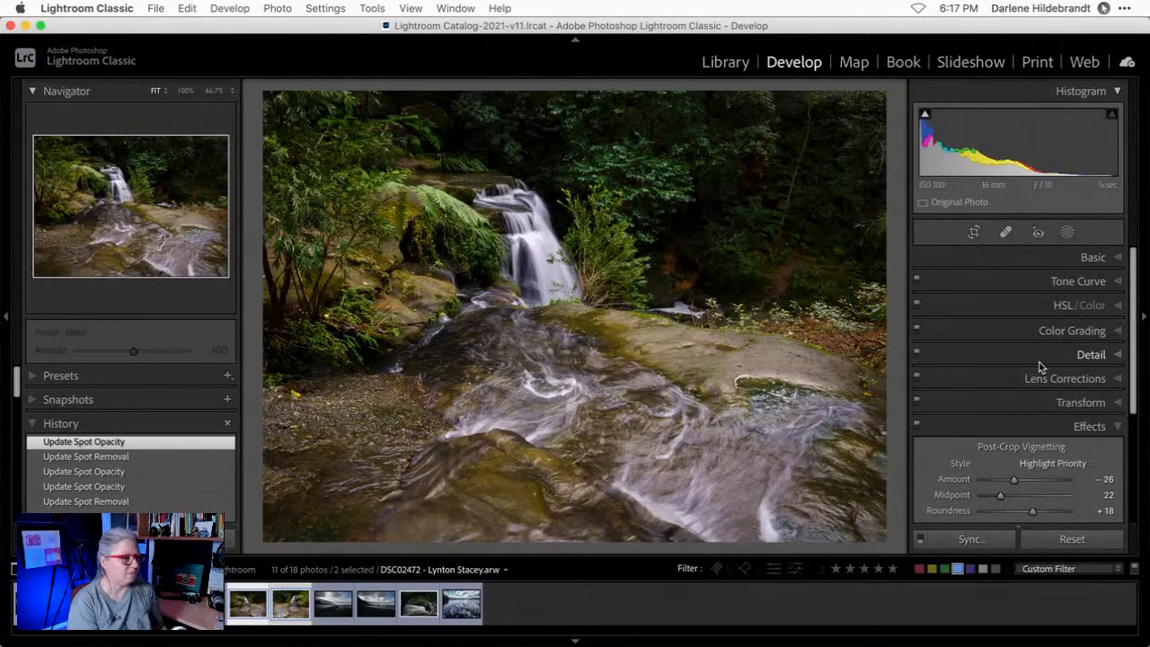
key("super+bracketright")
key("super+bracketright")
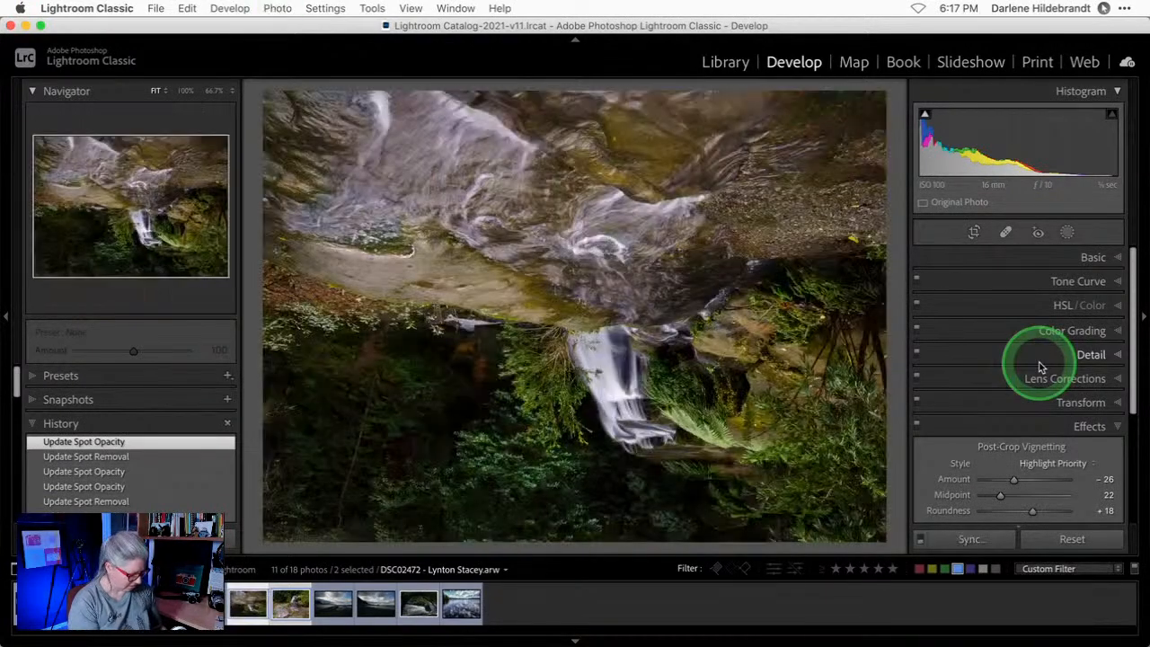
key("shift+Tab")
key("l")
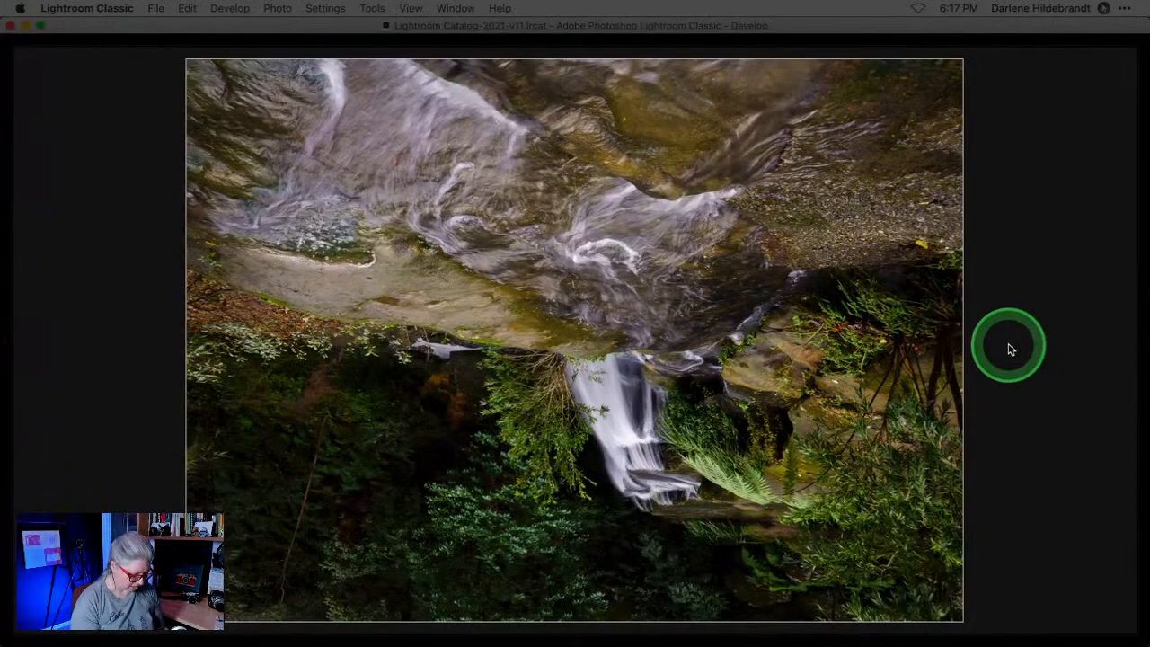
key("l")
key("l")
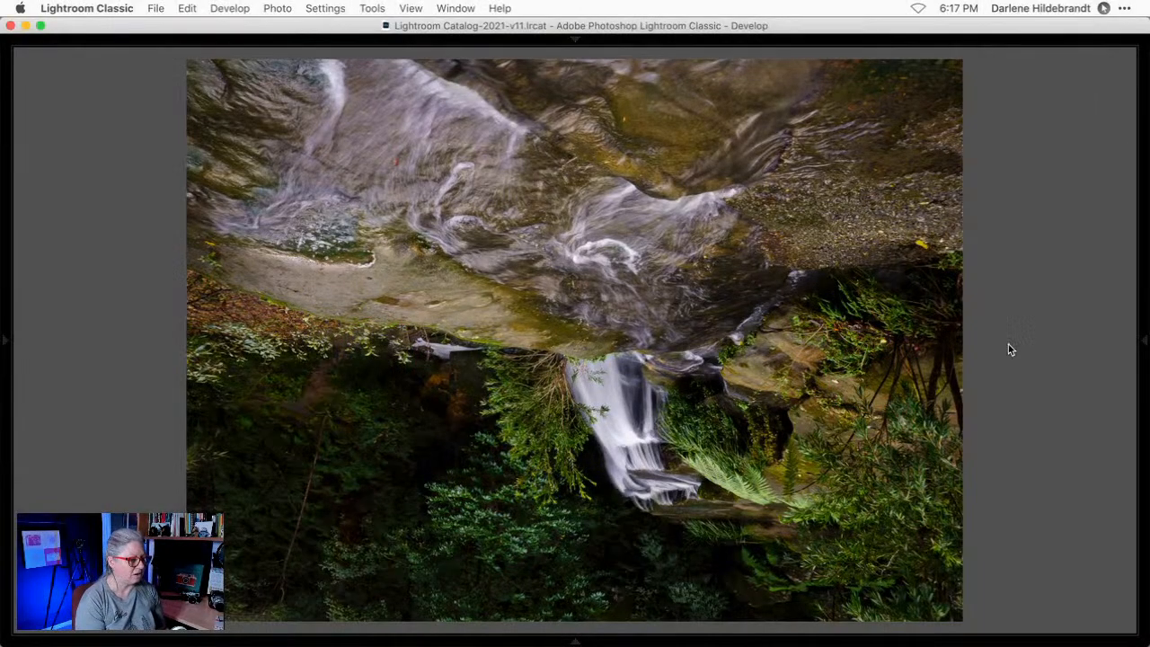
key("super+bracketright")
key("super+bracketright")
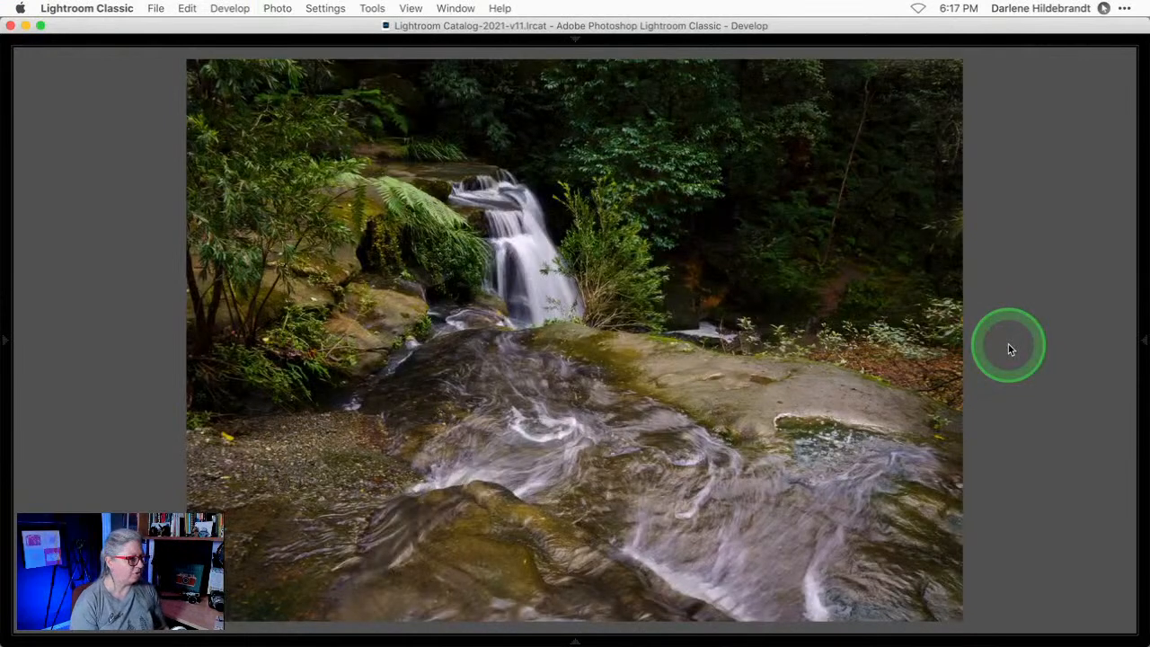
key("shift+Tab")
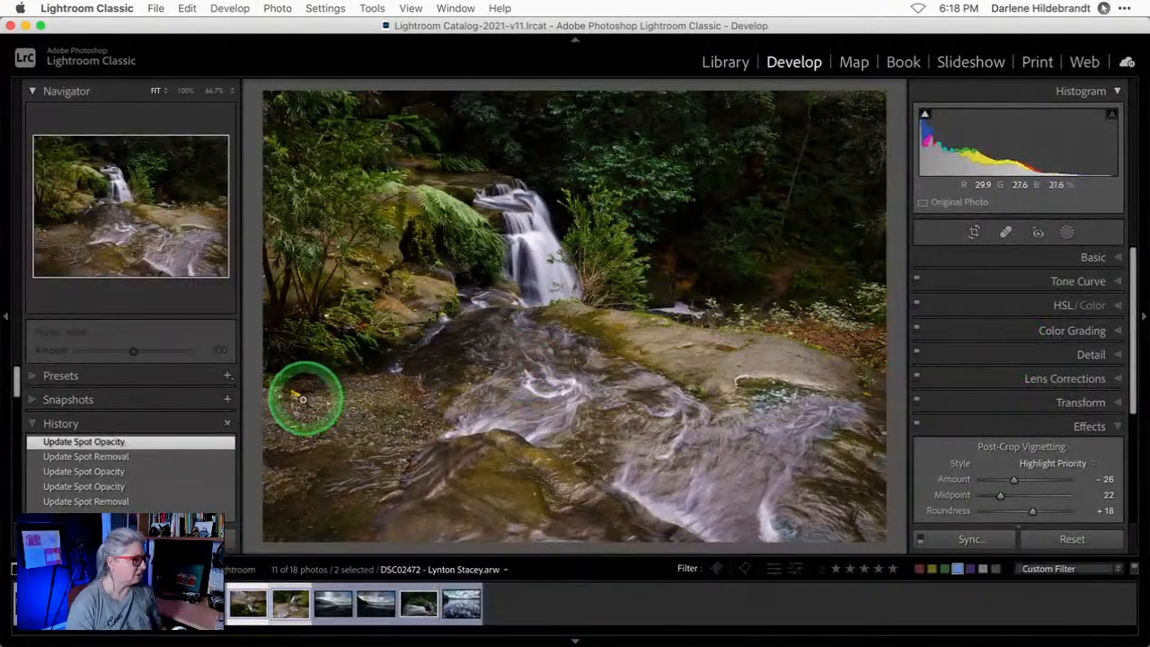
Heal the yellow leaf on the gravel bank with a Size 57 spot sampled from nearby gravel at Opacity 100.
key("z")
scroll(292, 401, "left", 10)
scroll(292, 402, "down", 3)
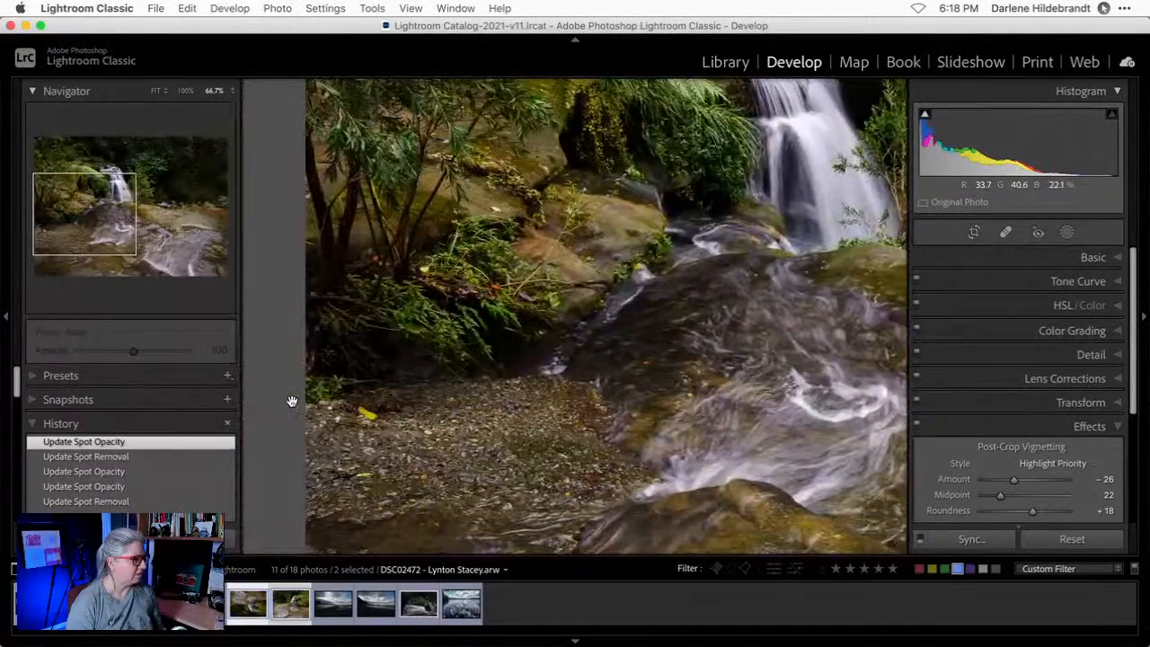
left_click(1004, 233)
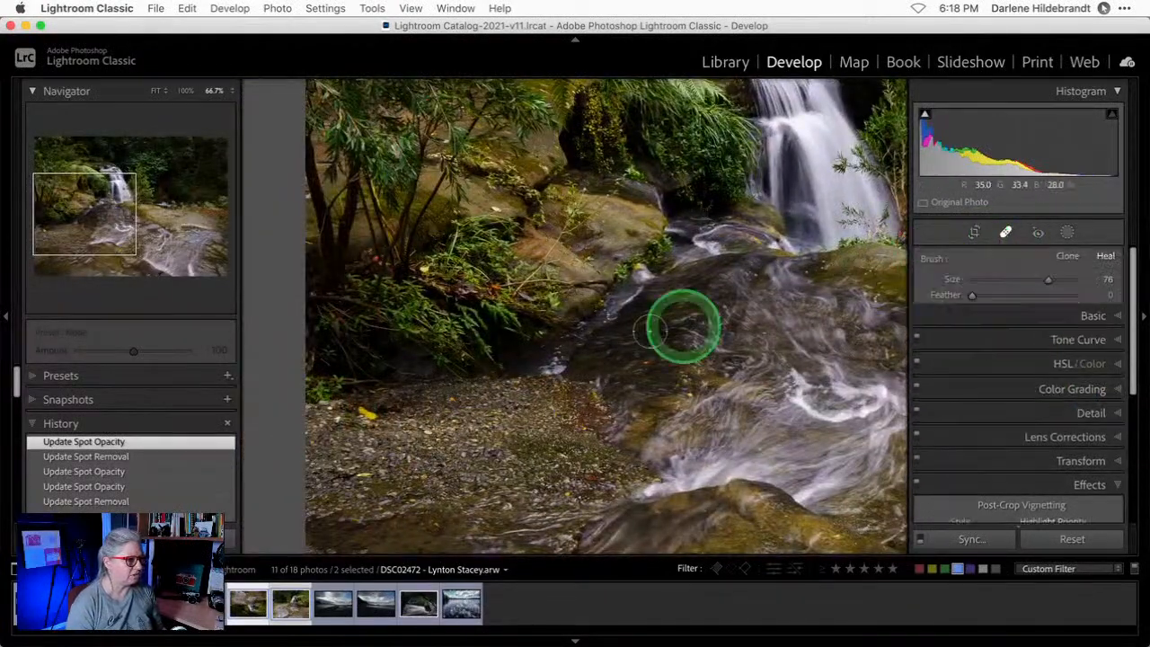
left_click(369, 413)
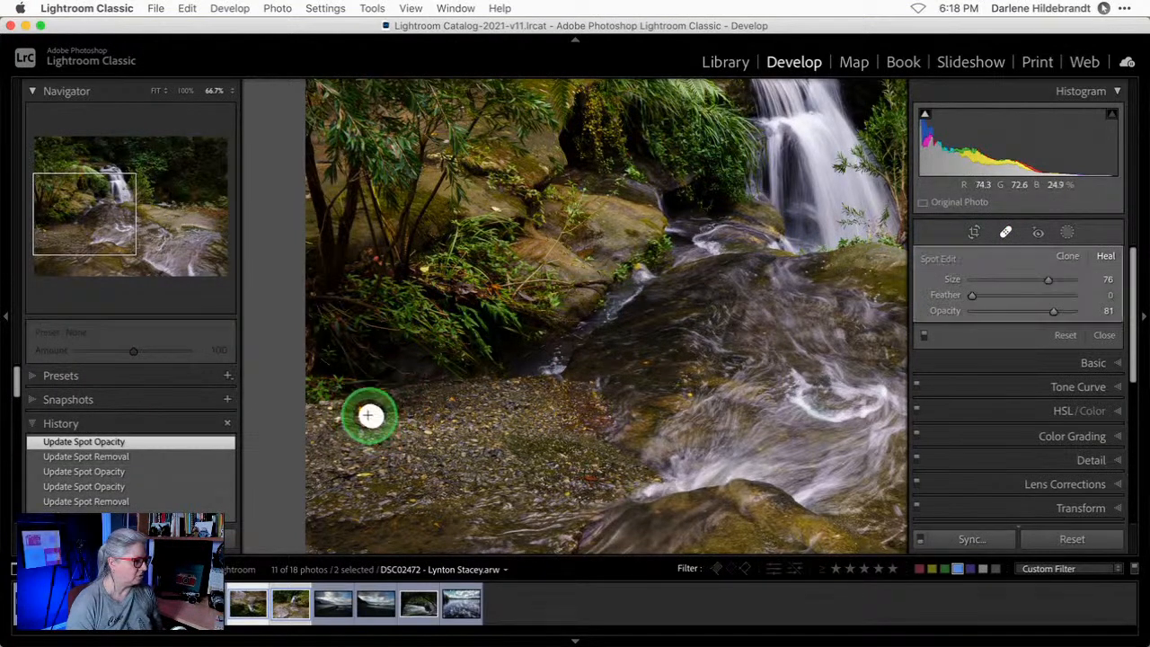
mouse_move(484, 380)
left_mouse_down()
mouse_move(474, 420)
mouse_move(436, 475)
mouse_move(470, 419)
mouse_move(405, 418)
left_mouse_up()
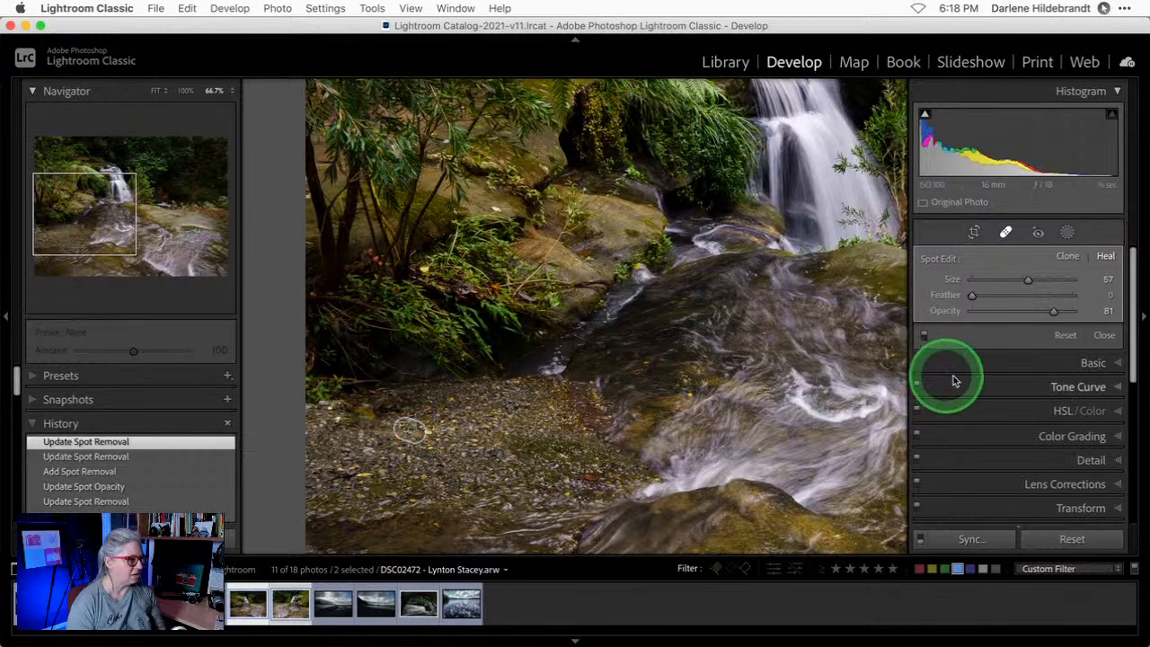
left_click_drag(1051, 311, 1123, 311)
left_click(1069, 310)
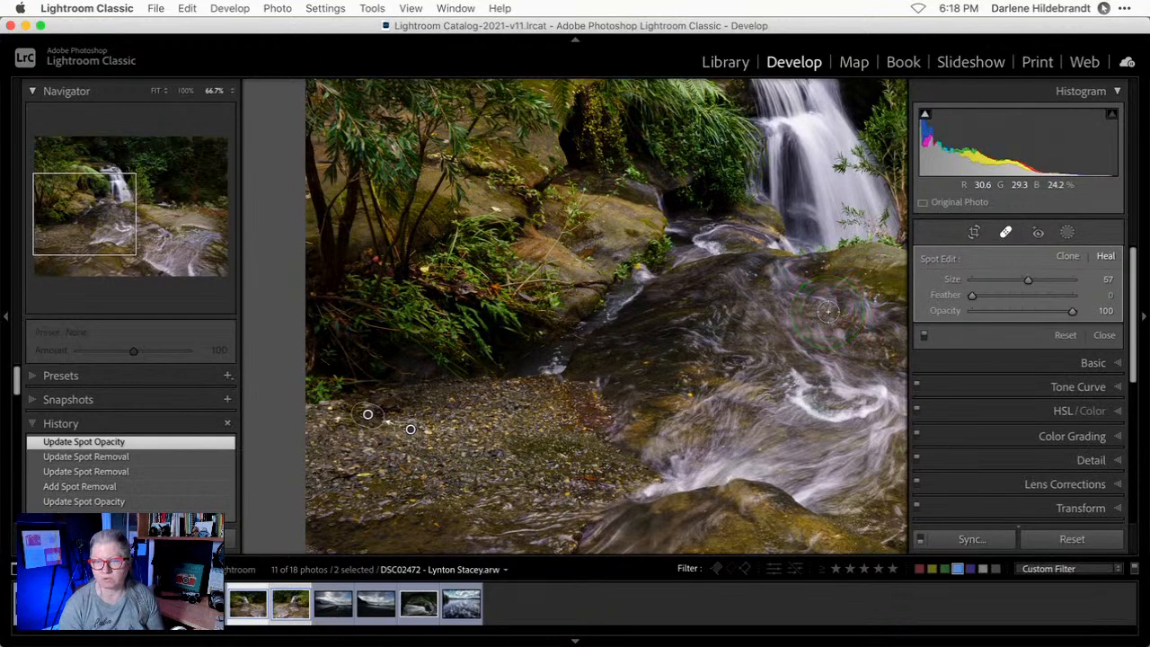
left_click_drag(830, 291, 524, 342)
left_click_drag(467, 392, 770, 290)
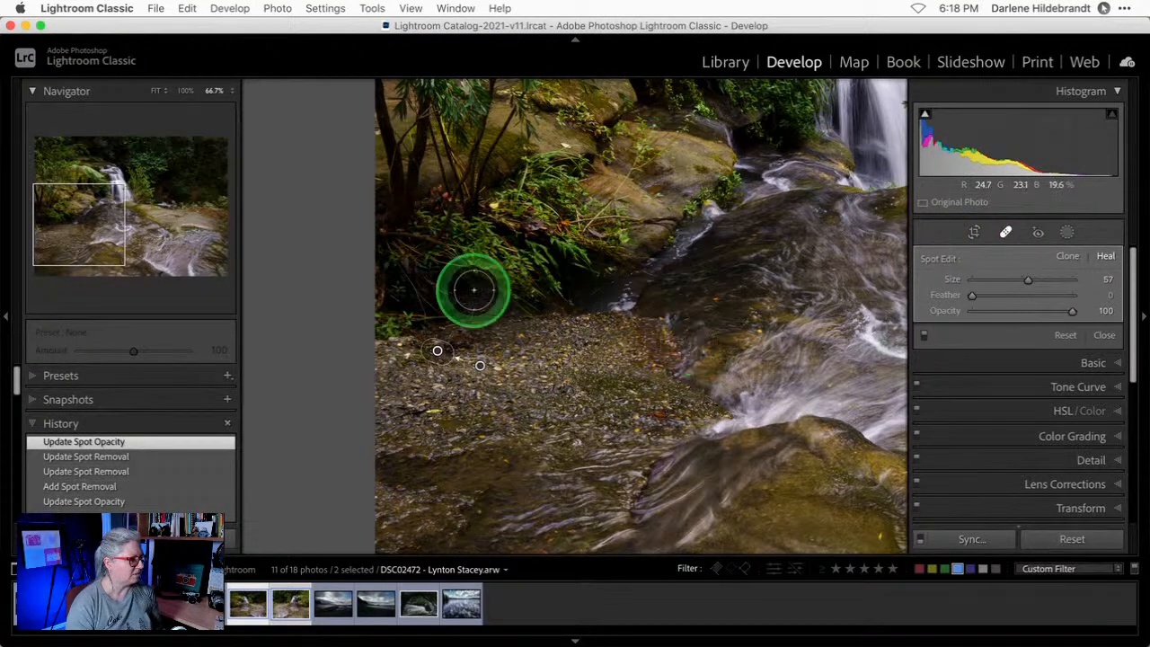
scroll(544, 299, "up", 3)
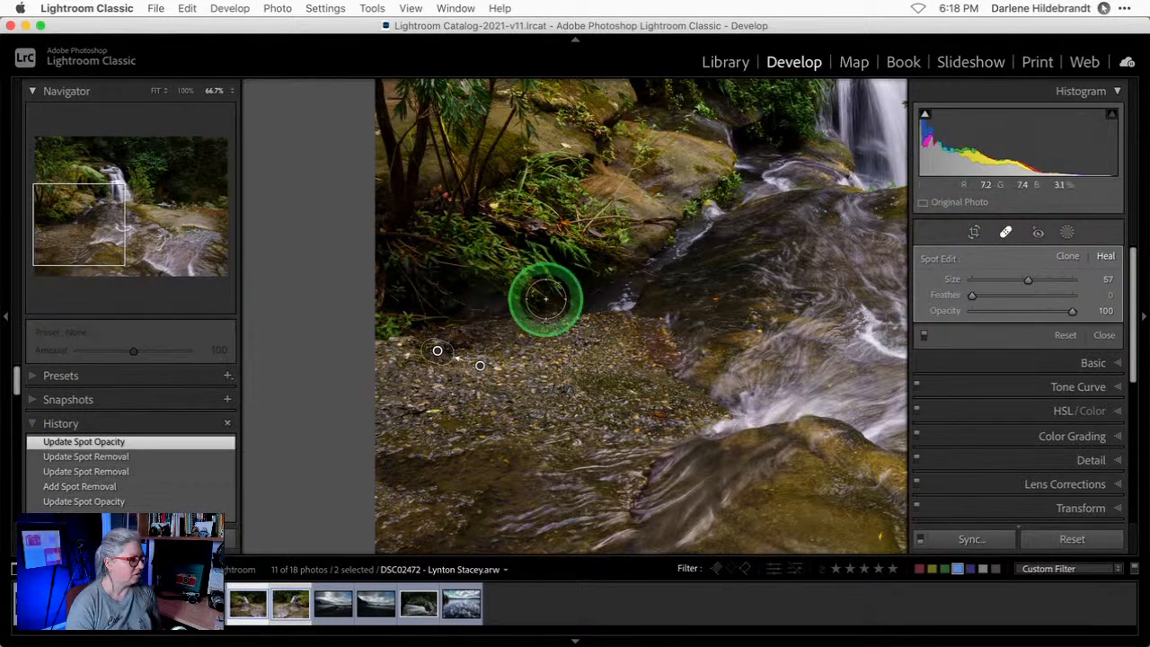
left_click(474, 242)
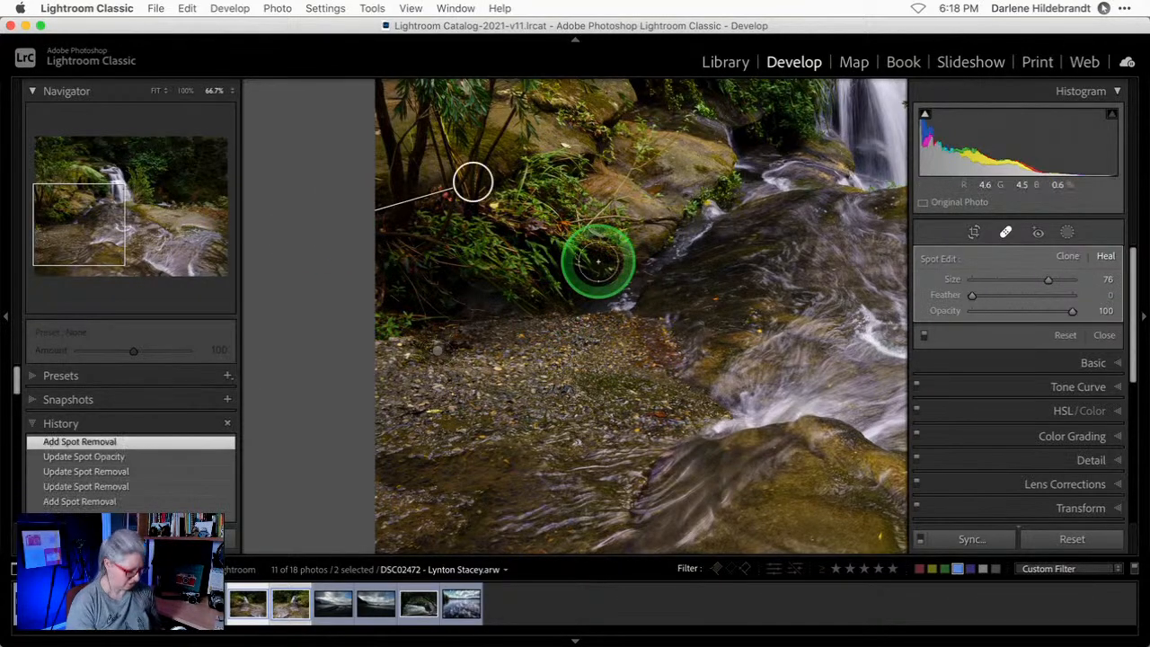
key("BackSpace")
Try to heal the small white water patch behind the rock ledge with a Size 53, Feather 0, Opacity 100 spot.
left_click_drag(56, 230, 163, 206)
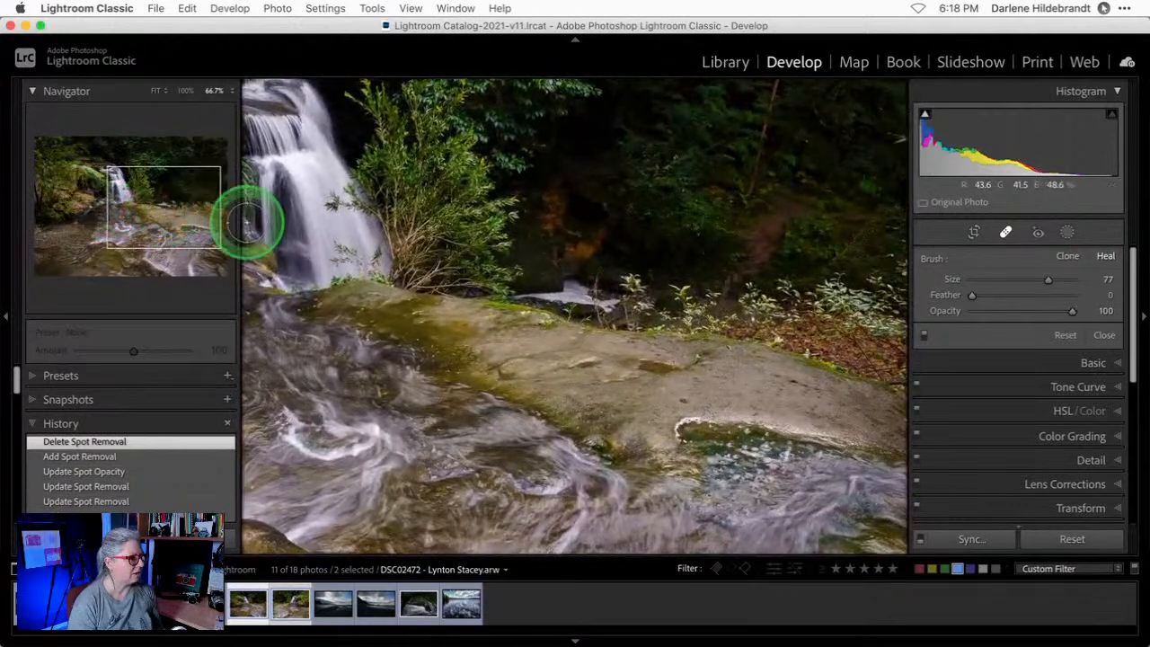
scroll(571, 296, "down", 4)
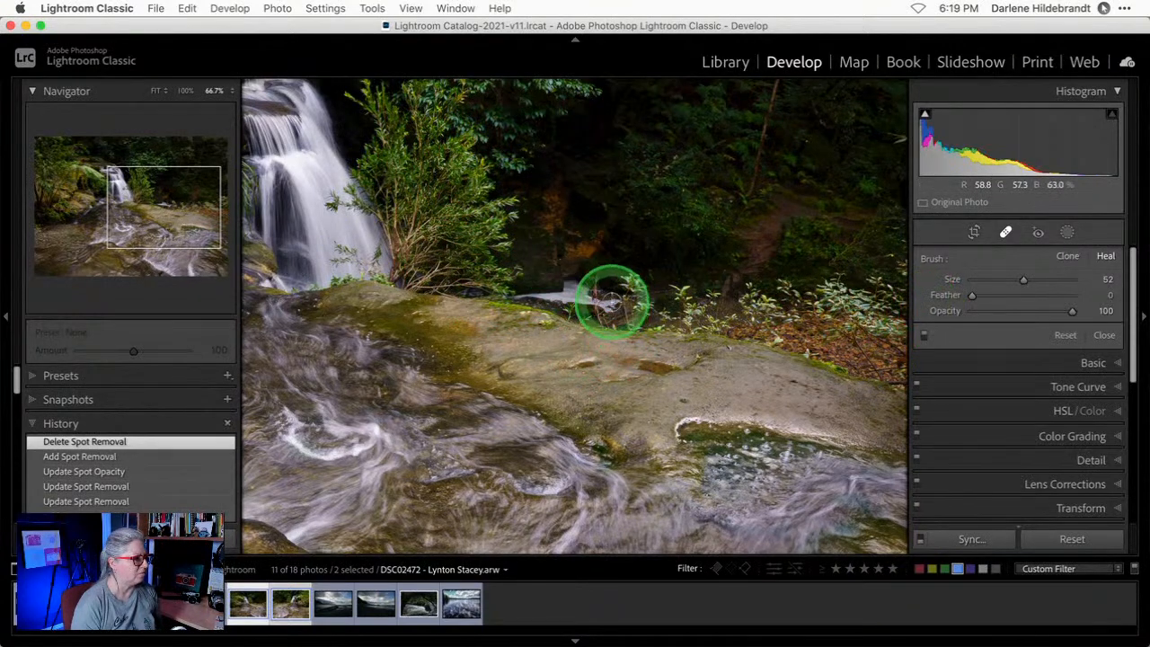
left_click(600, 306)
left_click_drag(583, 290, 513, 290)
mouse_move(296, 359)
left_mouse_down()
mouse_move(380, 431)
mouse_move(839, 430)
left_mouse_up()
mouse_move(336, 405)
left_mouse_down()
mouse_move(904, 180)
mouse_move(895, 199)
left_mouse_up()
left_click_drag(775, 313, 287, 329)
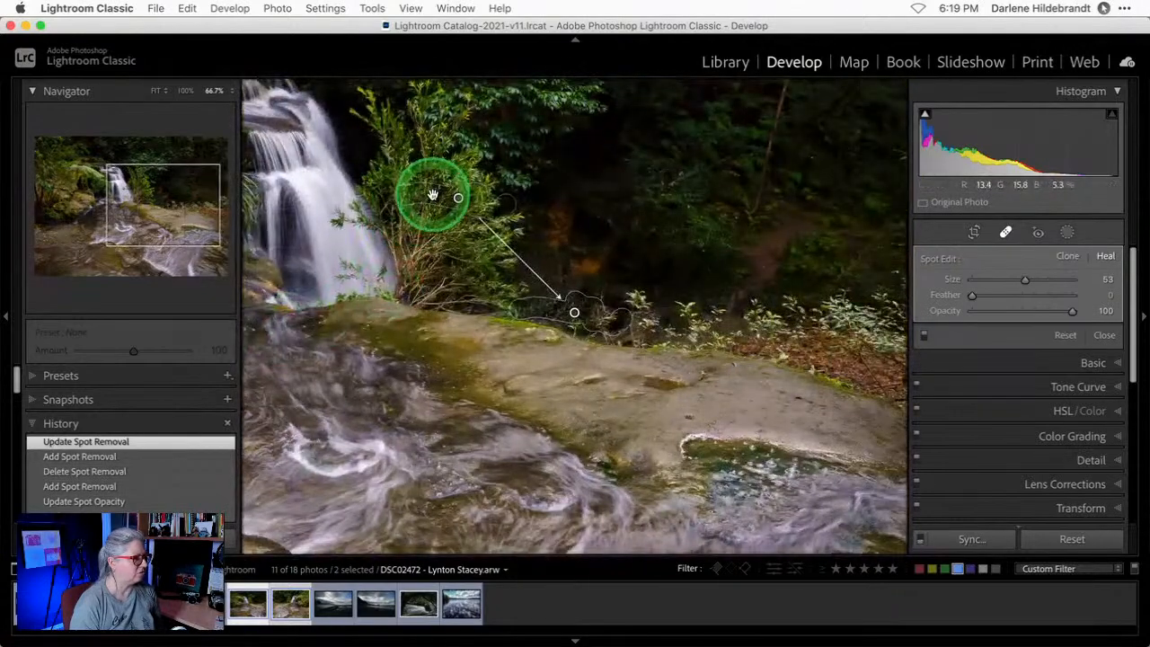
Move the water patch heal's sample area to the dark background just above it and set its opacity to 70.
left_click_drag(437, 192, 597, 255)
left_click(569, 256)
mouse_move(1072, 312)
left_mouse_down()
mouse_move(998, 312)
mouse_move(1041, 312)
left_mouse_up()
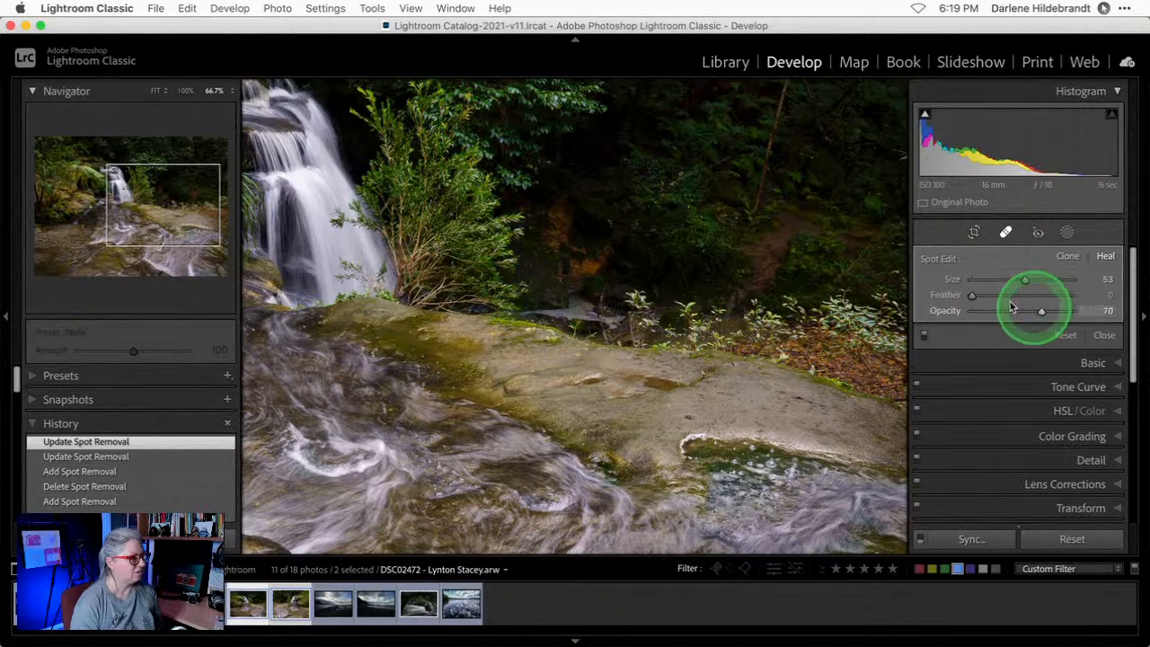
mouse_move(577, 254)
left_mouse_down()
mouse_move(591, 163)
mouse_move(585, 266)
mouse_move(595, 262)
left_mouse_up()
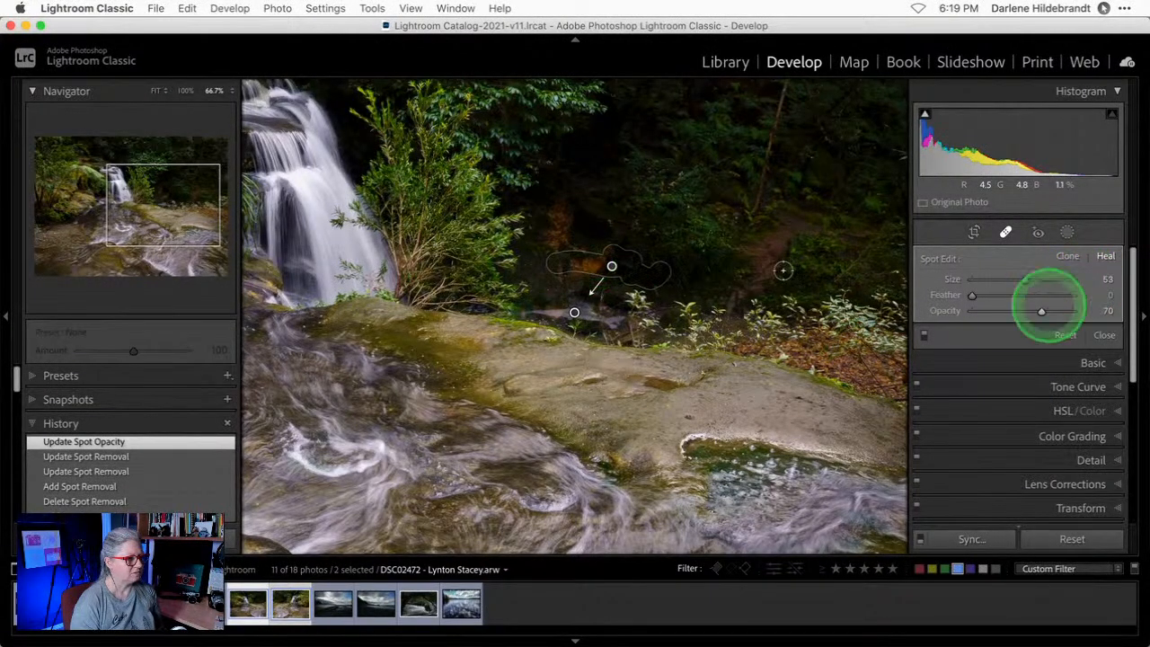
Try Opacity 57 on the water patch heal, and delete that spot.
left_click_drag(1047, 313, 1076, 312)
left_click_drag(1005, 311, 1031, 311)
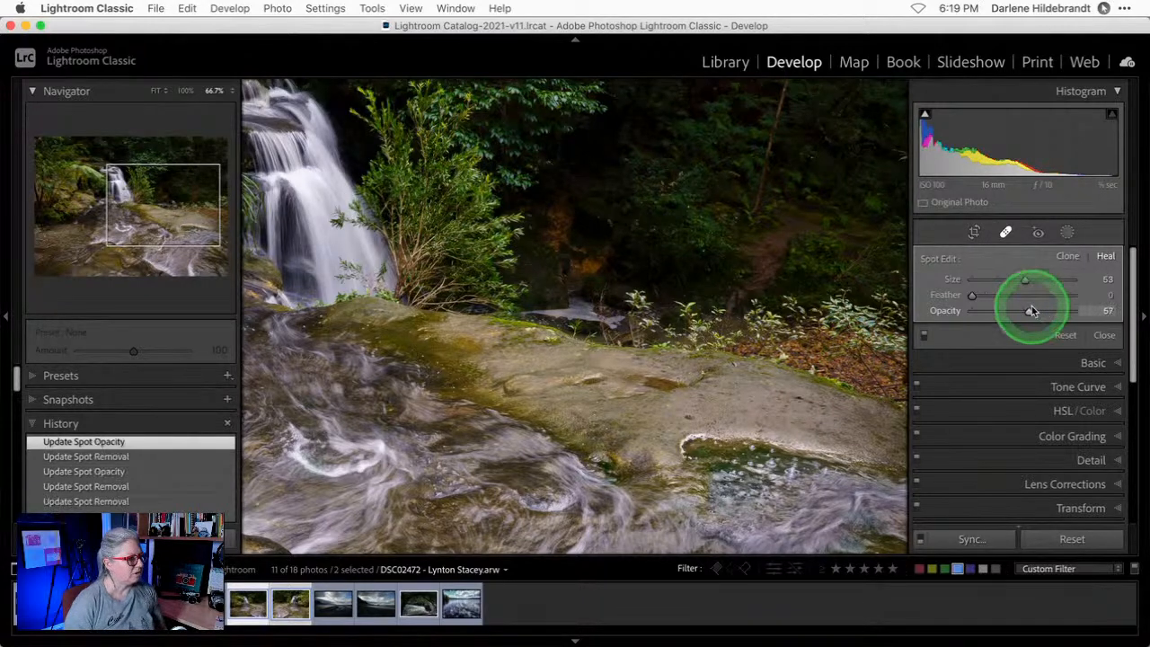
left_click_drag(621, 328, 665, 362)
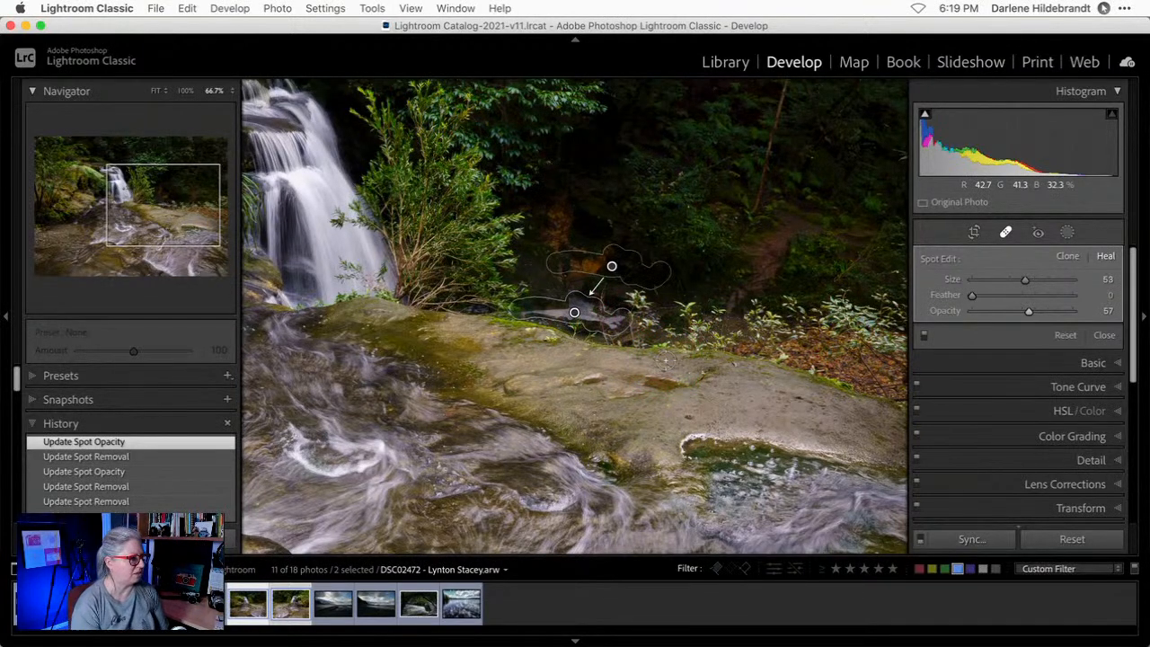
key("BackSpace")
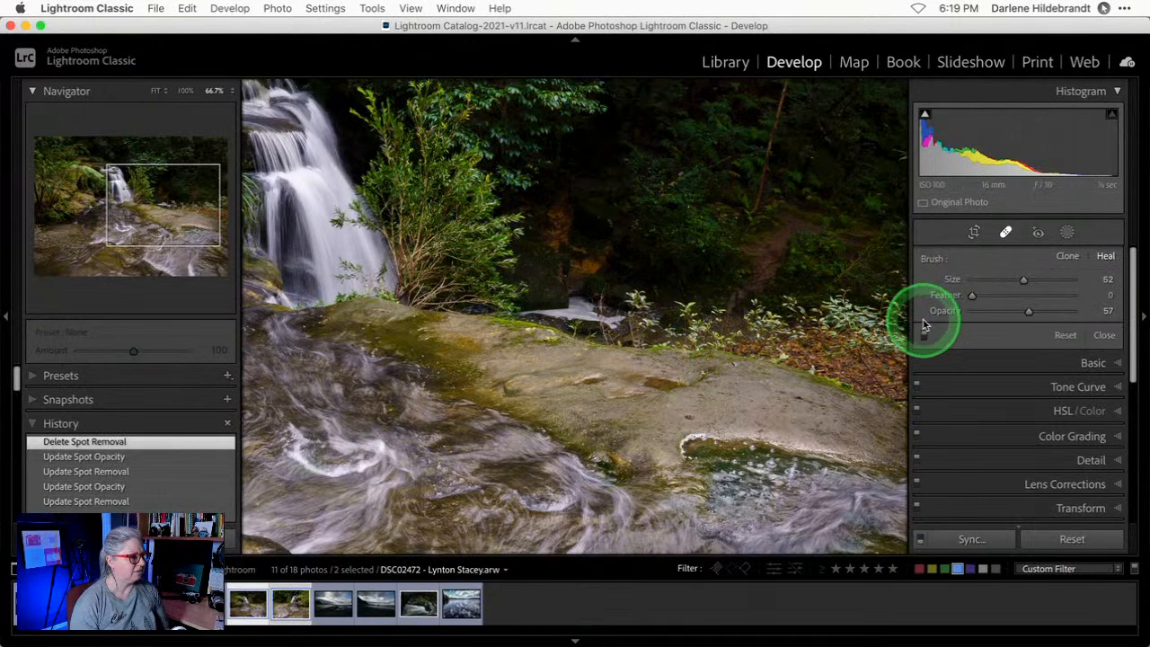
Create a Luminance Range mask sampled from the white water patch behind the rock ledge and narrow its lower range to 72/91.
left_click(1066, 234)
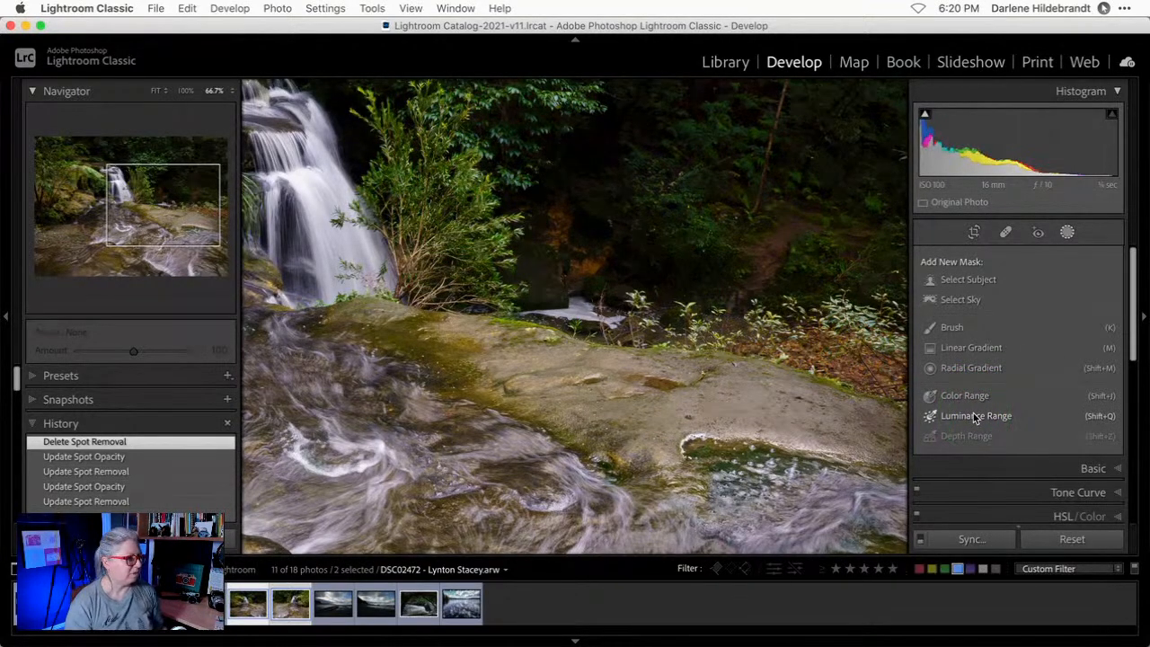
scroll(504, 338, "left", 4)
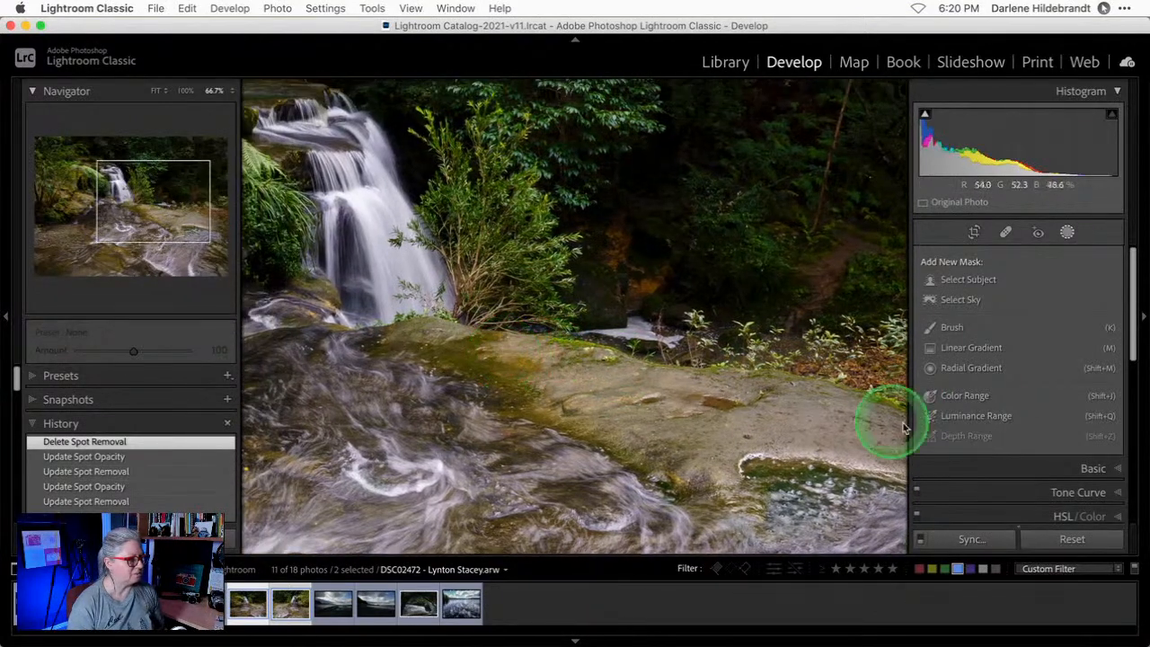
left_click(970, 415)
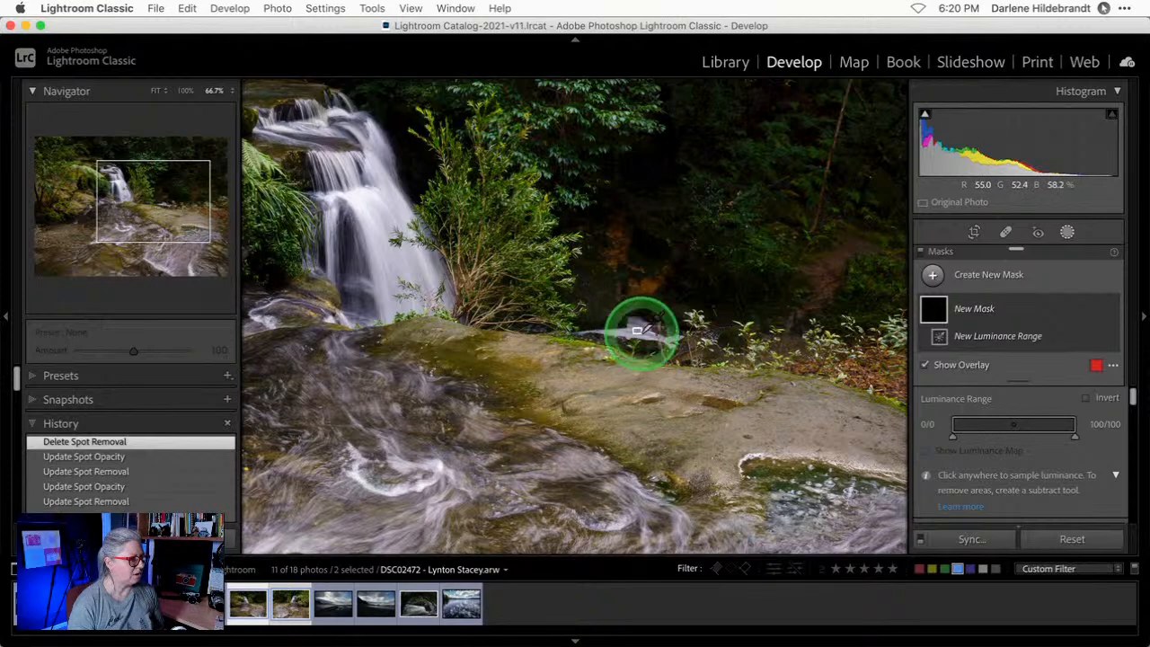
left_click(637, 331)
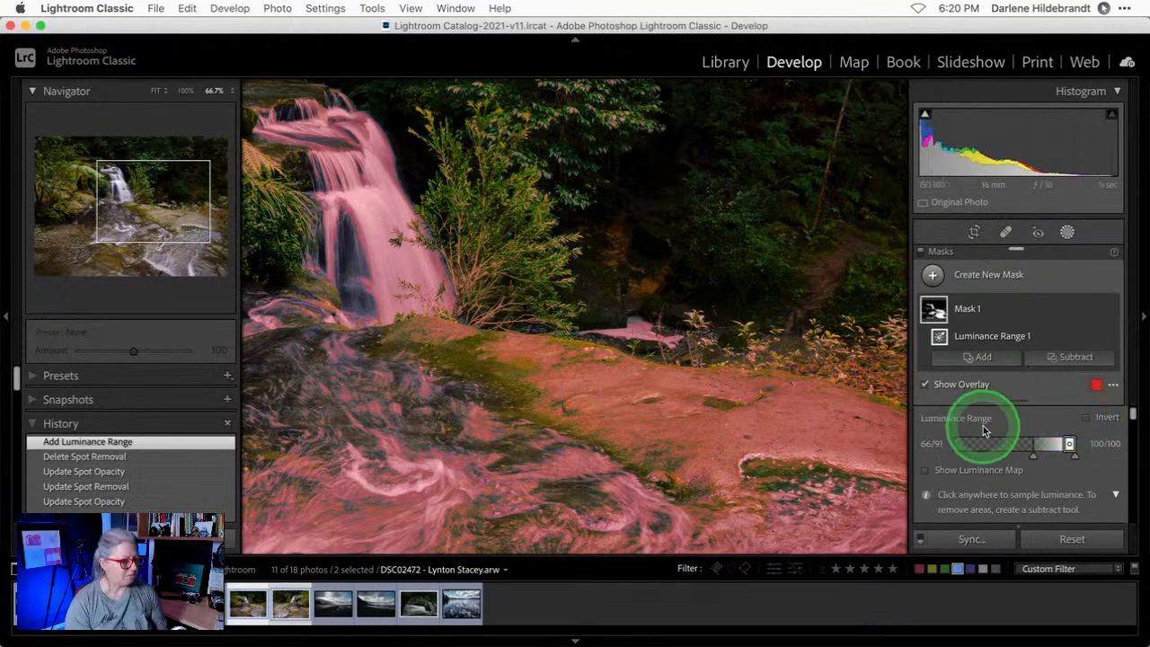
mouse_move(1032, 452)
left_mouse_down()
mouse_move(1049, 452)
mouse_move(1003, 454)
mouse_move(1039, 455)
left_mouse_up()
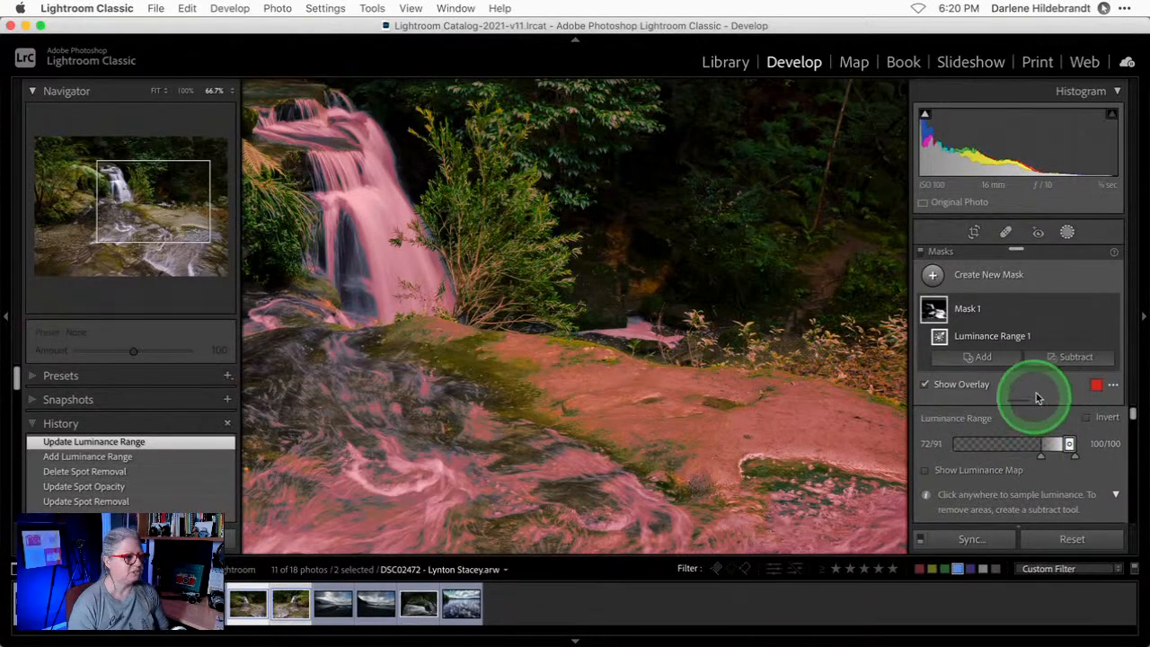
Intersect the luminance mask with an inverted, Feather 23 radial gradient fitted as a flat ellipse around the water patch behind the ledge.
left_click(1049, 311)
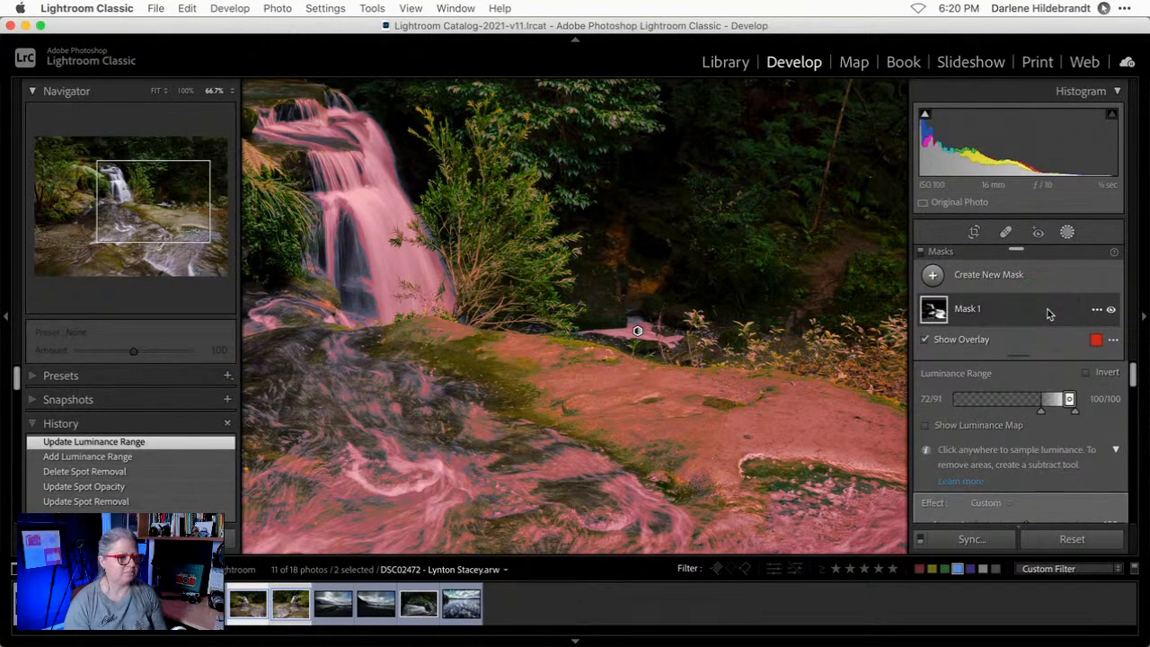
left_click(1095, 310)
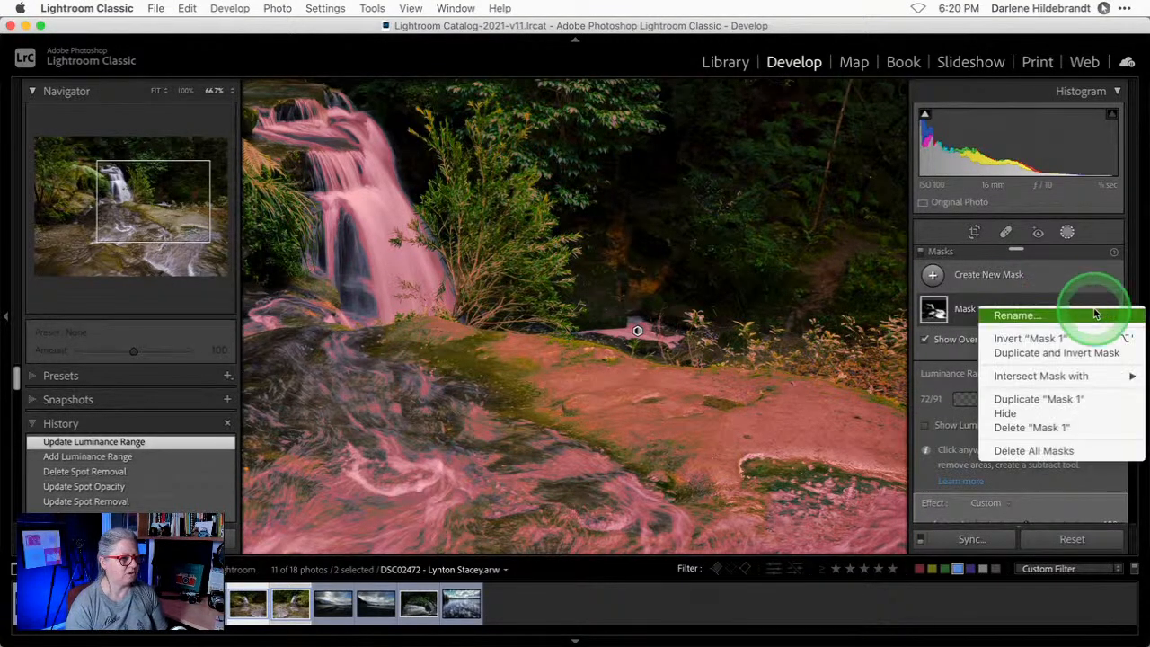
mouse_move(1029, 377)
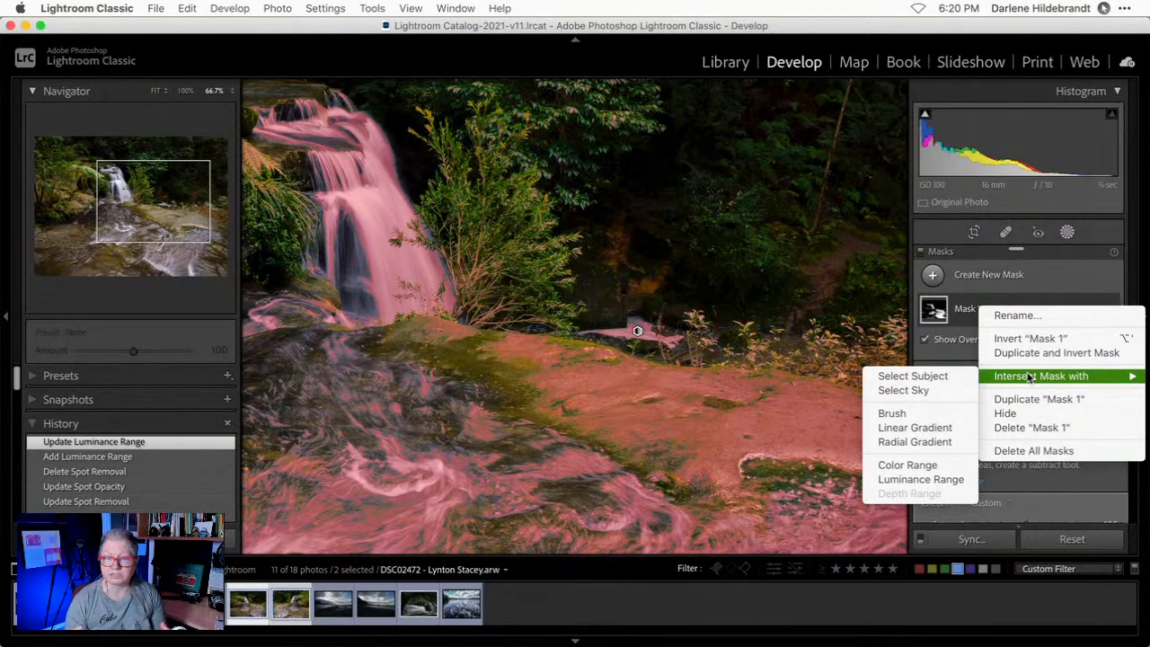
left_click(925, 442)
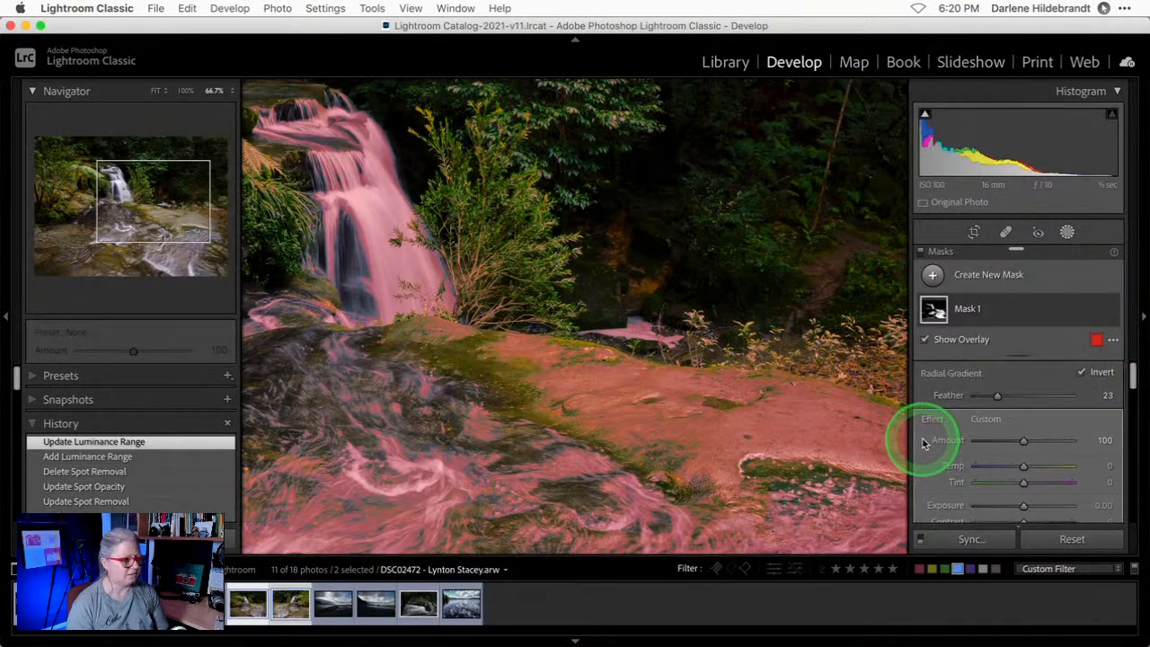
left_click_drag(627, 323, 704, 345)
left_click_drag(695, 302, 679, 335)
left_click_drag(644, 301, 646, 295)
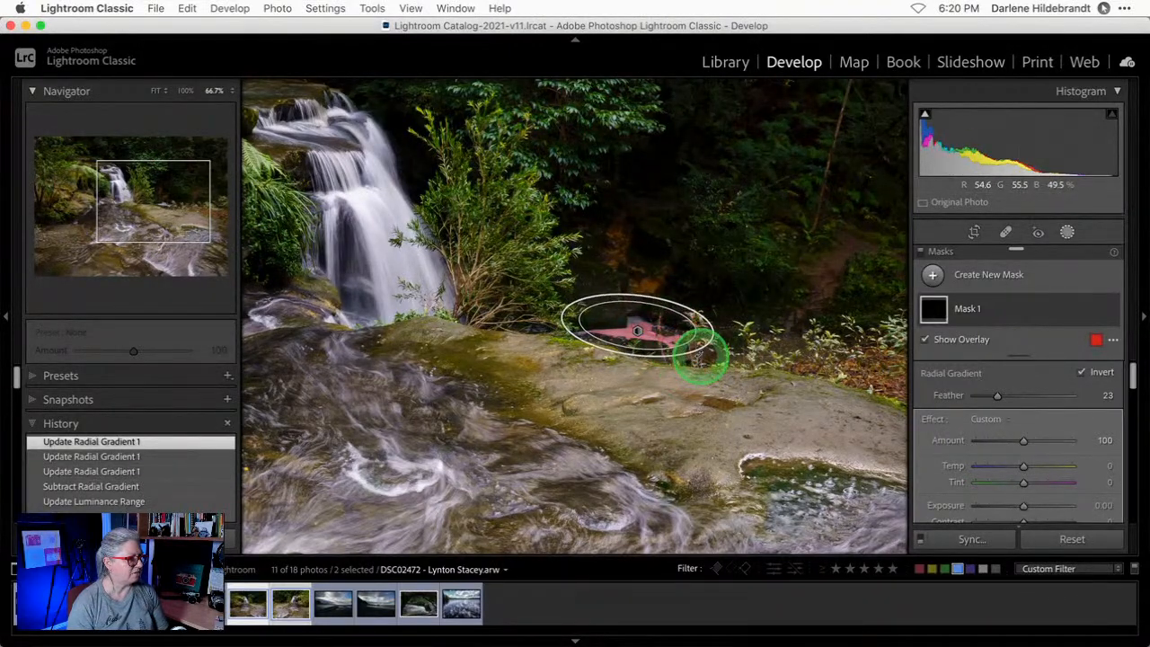
left_click_drag(698, 356, 698, 357)
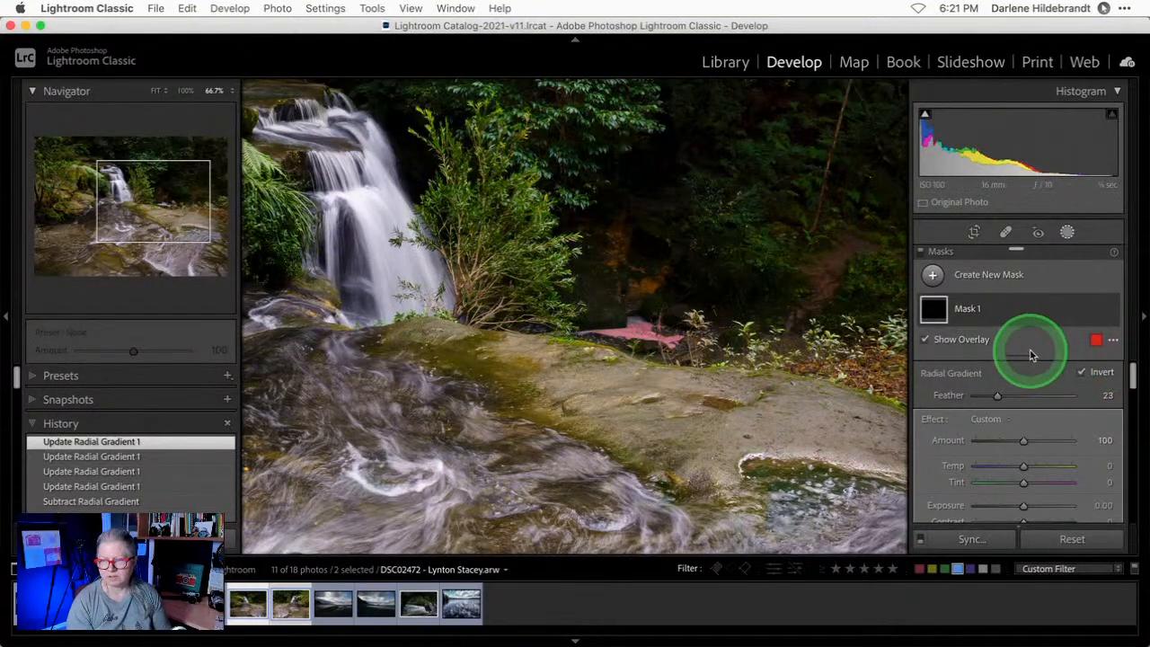
Set the water patch mask's Exposure to -0.60, Highlights to -73 and Temp to 8.
scroll(1005, 435, "down", 2)
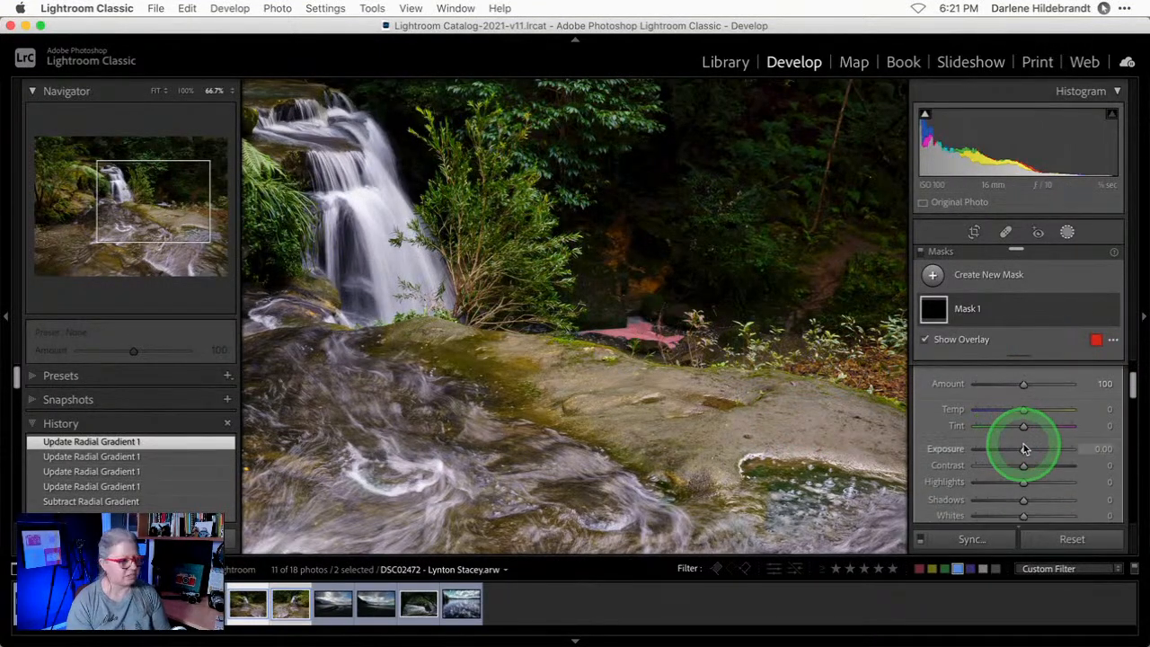
mouse_move(1023, 448)
left_mouse_down()
mouse_move(986, 482)
mouse_move(1052, 482)
mouse_move(919, 479)
mouse_move(989, 482)
mouse_move(1019, 451)
left_mouse_up()
left_click(1018, 449)
left_click_drag(1022, 410, 1025, 430)
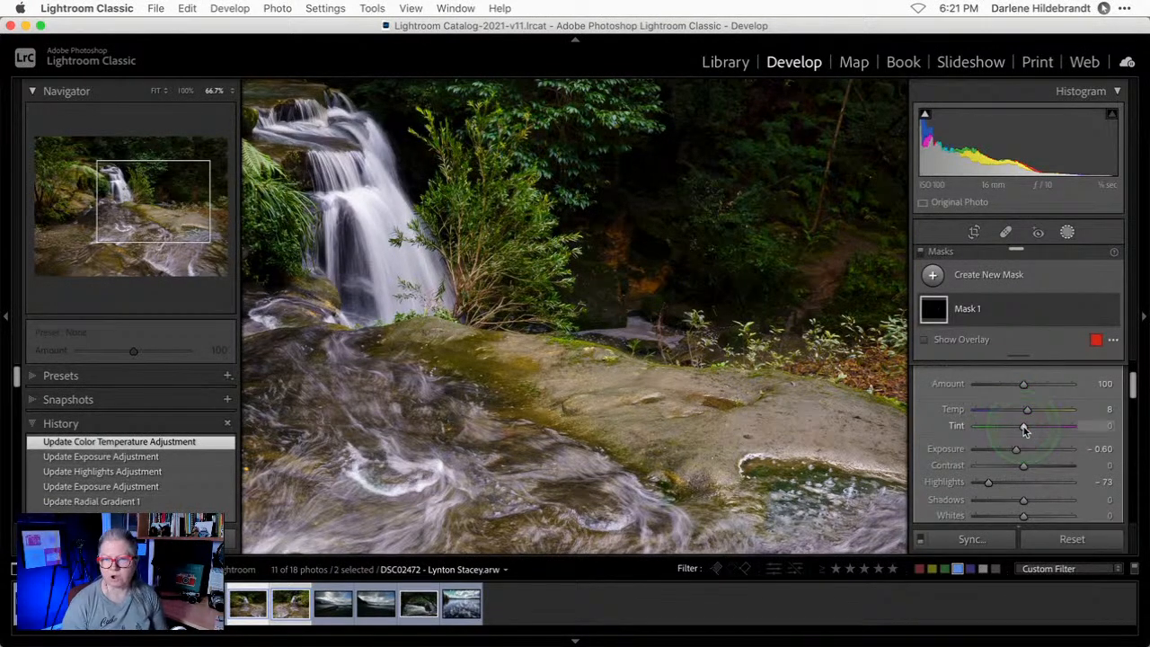
Rename the water patch mask as "foam in water" and leave masking.
left_click(1096, 310)
left_click(1018, 317)
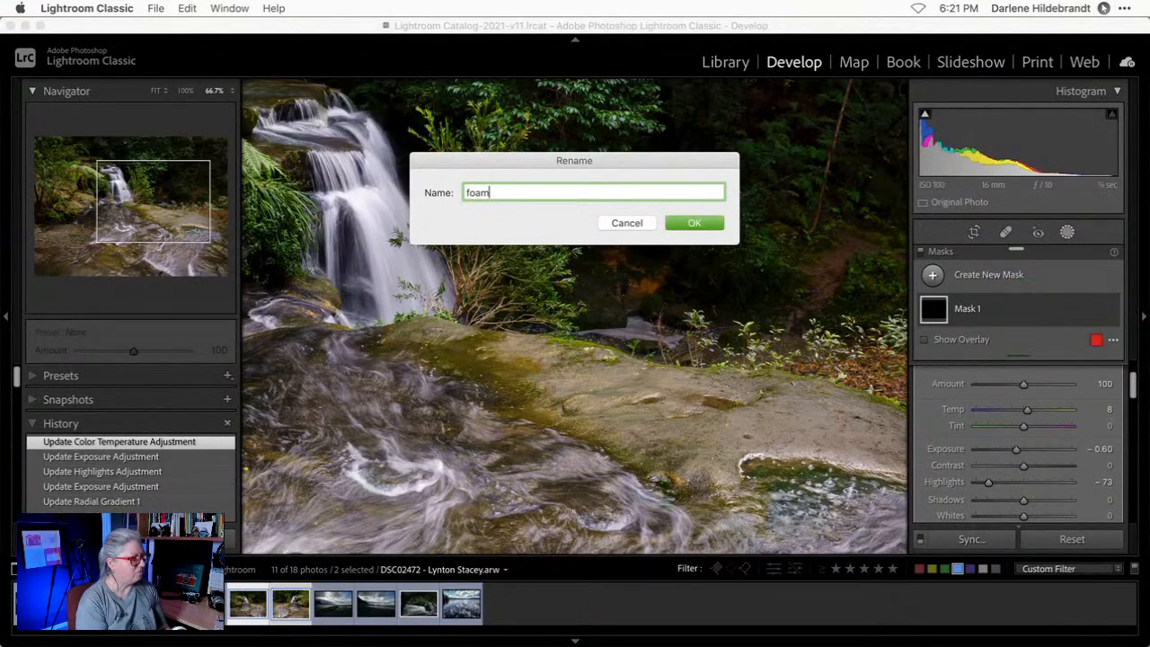
key("Return")
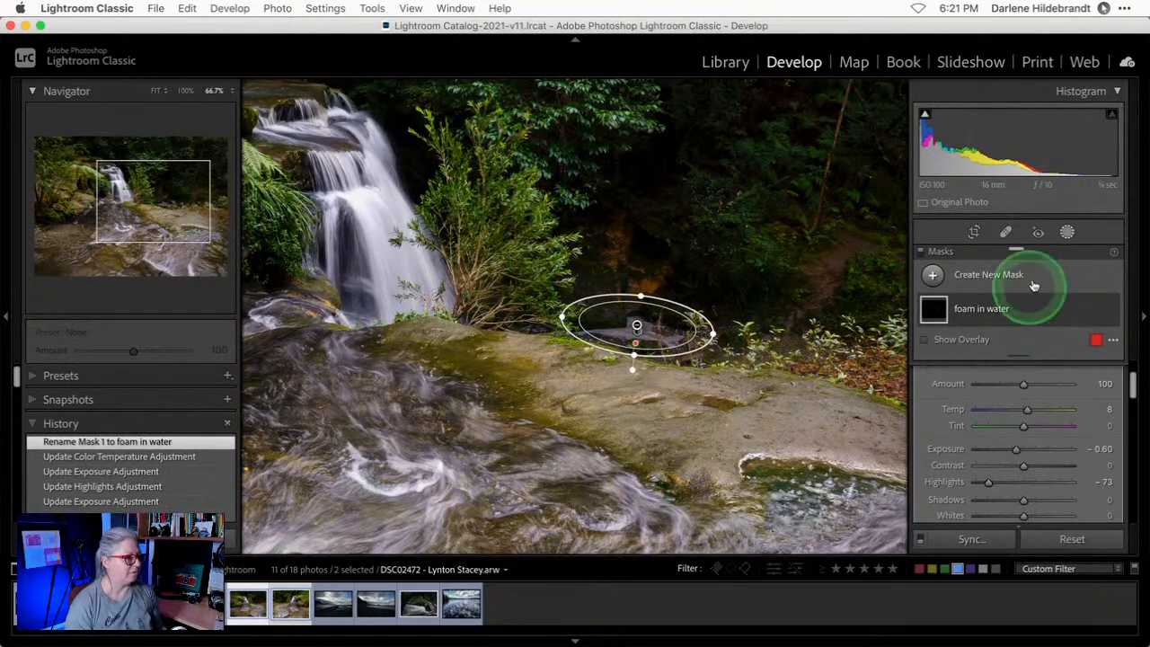
left_click(1065, 232)
Fit the whole photo in view and compare its before and after versions.
left_click(644, 357)
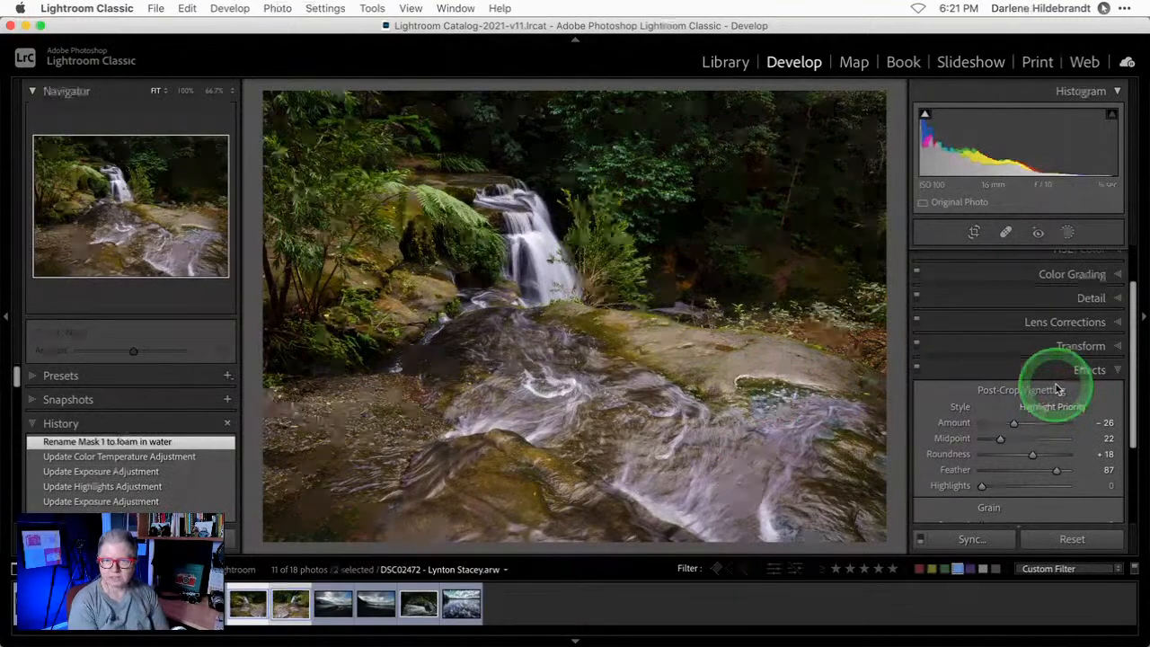
key("backslash")
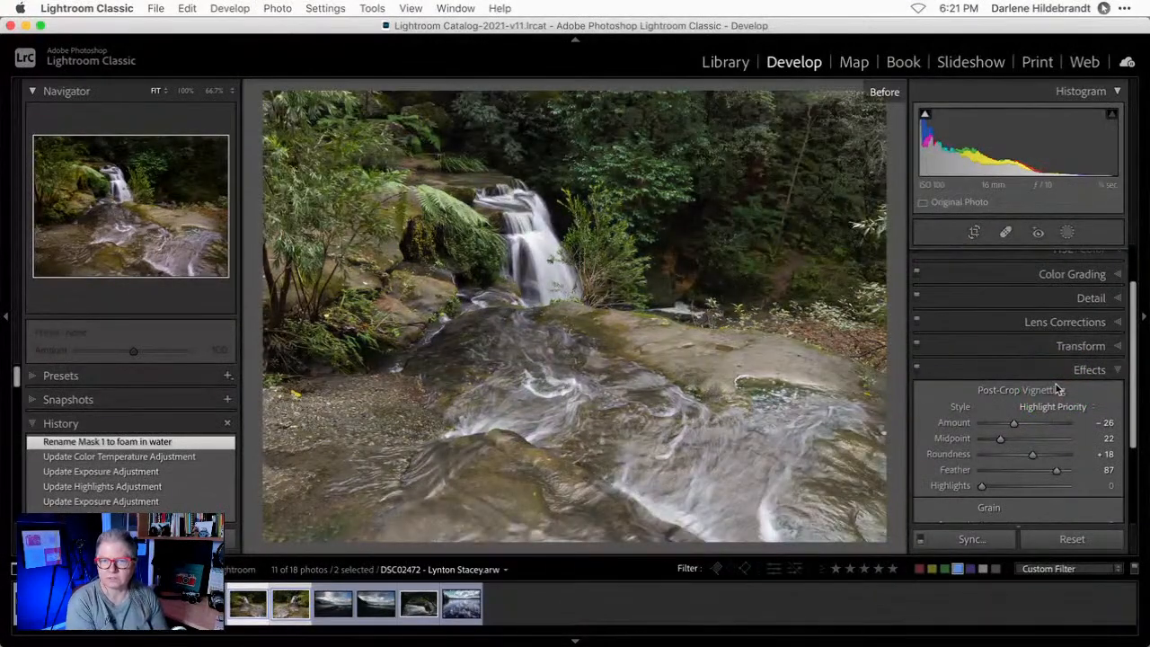
key("backslash")
key("backslash")
key("backslash")
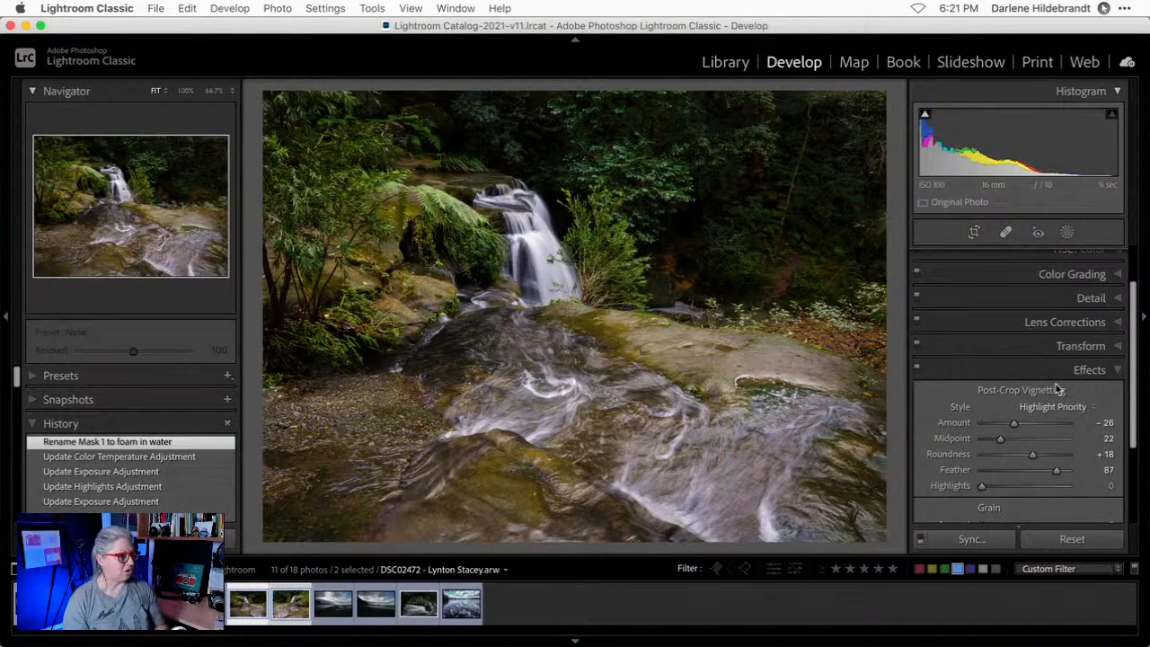
Set the HSL Luminance of Green to +78 and of Yellow to -47.
scroll(1051, 373, "up", 3)
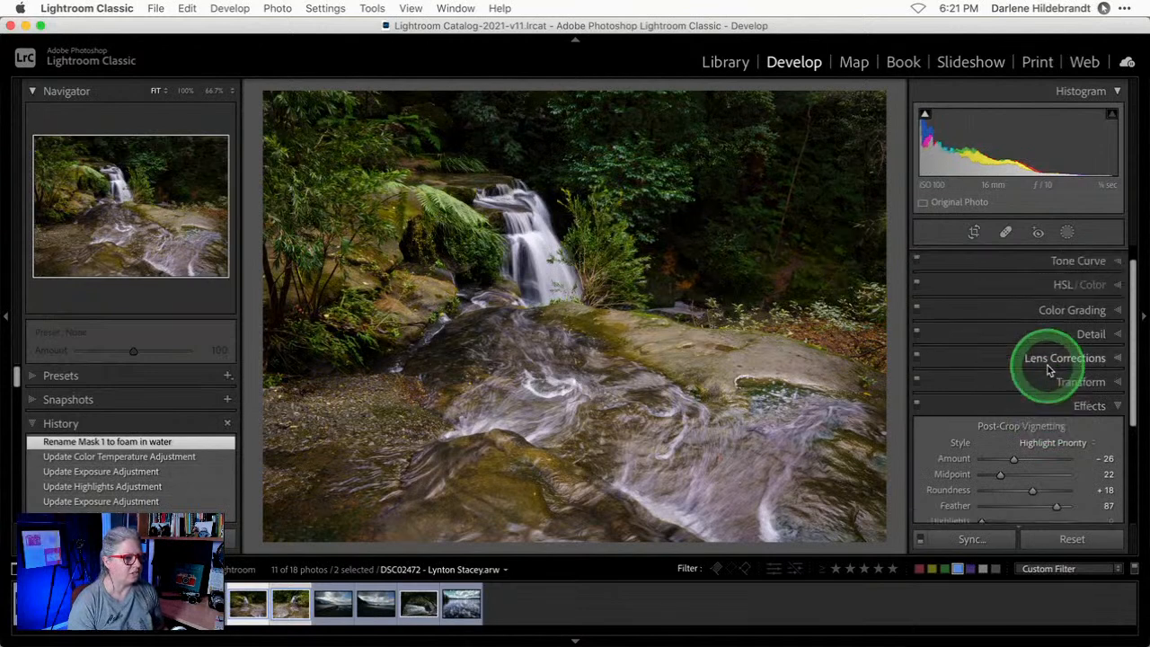
left_click(1027, 302)
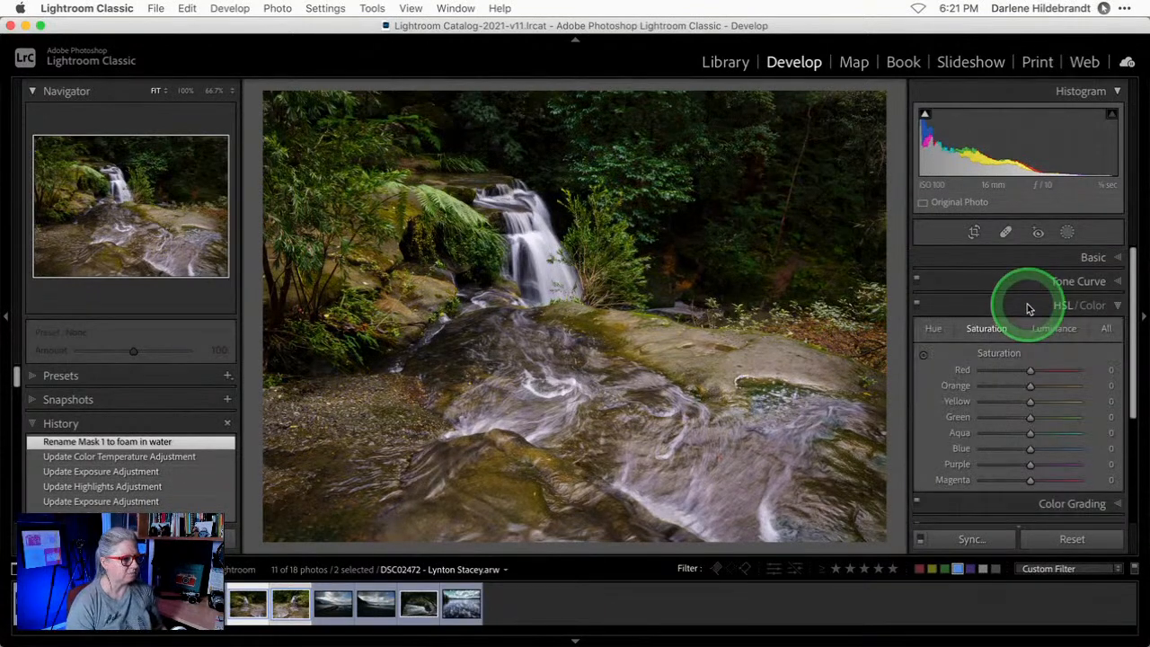
left_click(1052, 329)
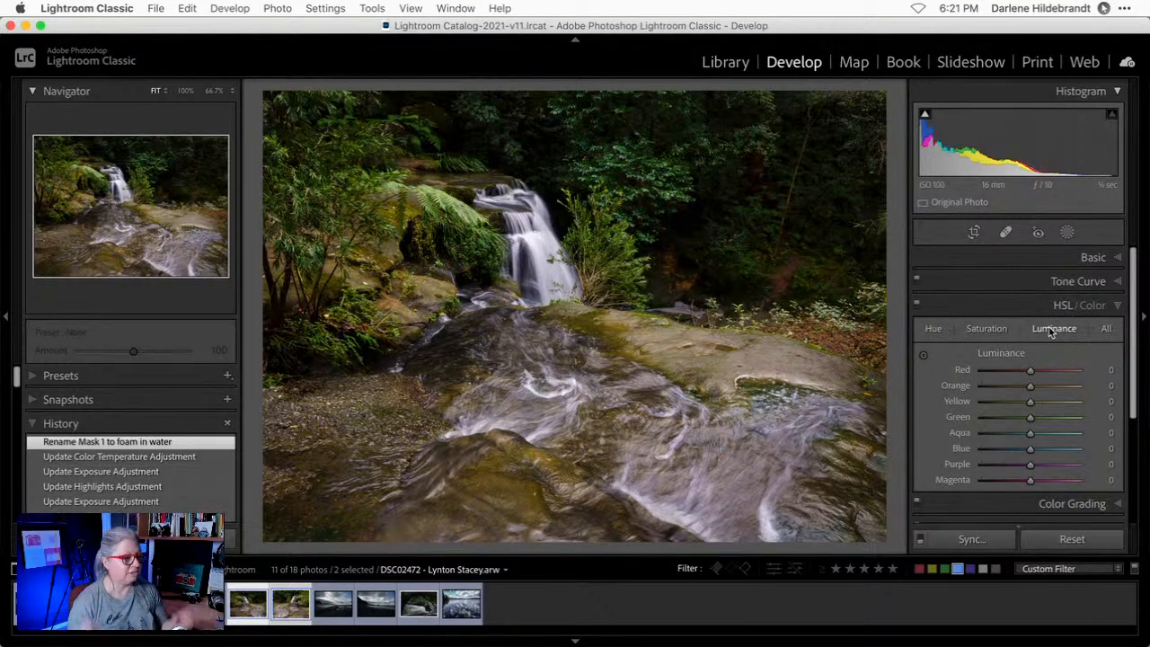
left_click_drag(1030, 417, 1064, 415)
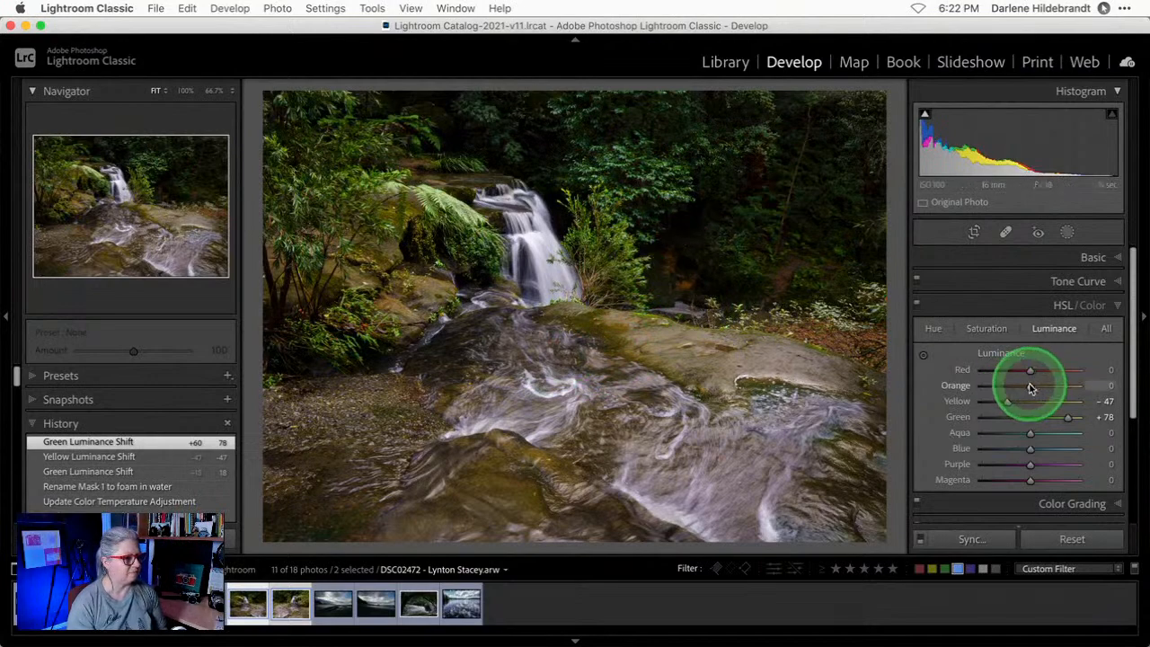
Set the HSL Luminance of Orange to +20, Blue to +14, Purple to +60, Magenta to +39 and Red to +27.
mouse_move(1030, 385)
left_mouse_down()
mouse_move(1088, 388)
mouse_move(916, 387)
mouse_move(1129, 388)
mouse_move(918, 385)
mouse_move(1113, 386)
mouse_move(999, 387)
mouse_move(1057, 386)
mouse_move(1018, 385)
mouse_move(1037, 386)
left_mouse_up()
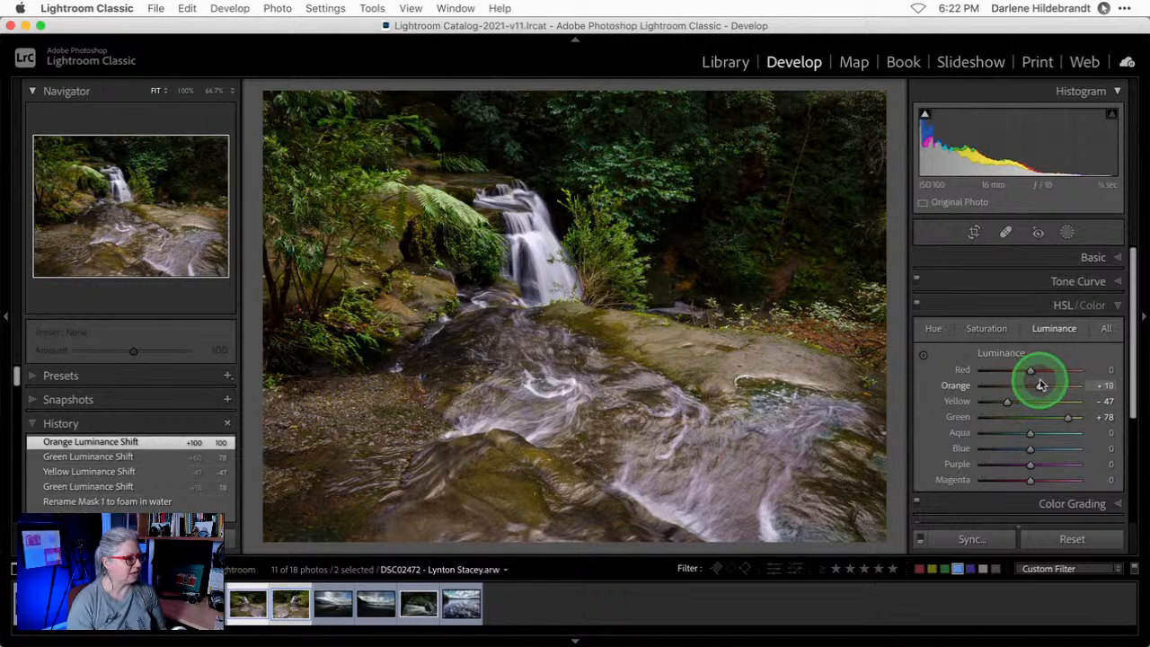
left_click_drag(1040, 384, 1038, 385)
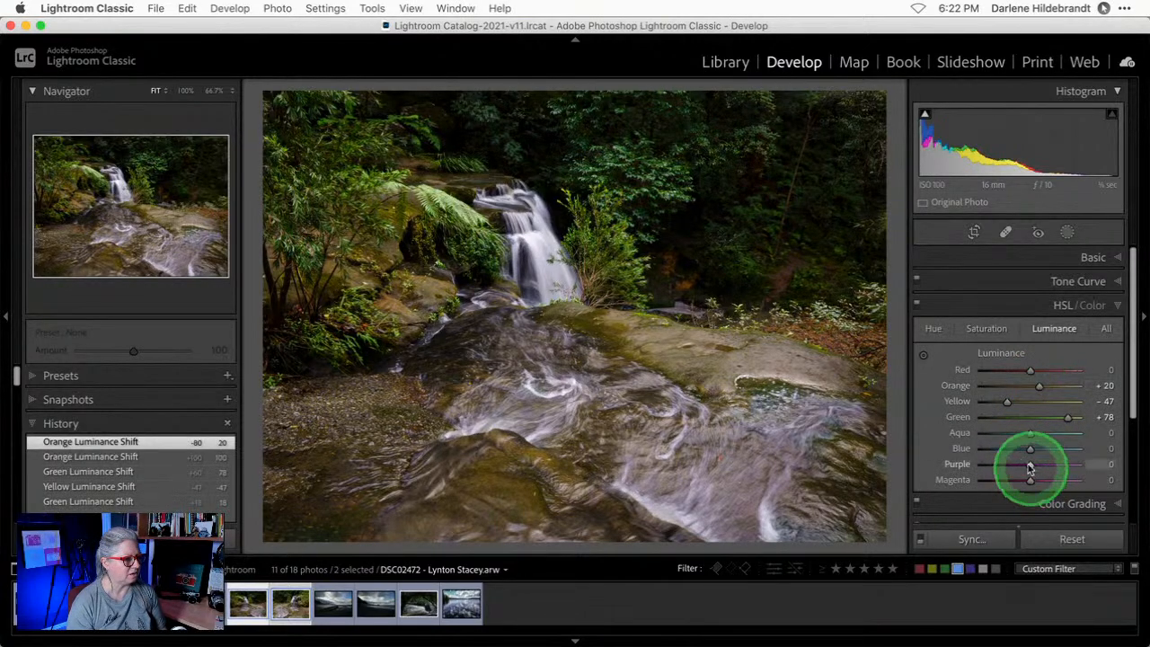
mouse_move(1029, 451)
left_mouse_down()
mouse_move(1130, 447)
mouse_move(918, 453)
mouse_move(1133, 444)
mouse_move(877, 444)
mouse_move(1147, 446)
mouse_move(962, 442)
mouse_move(1039, 447)
mouse_move(1069, 462)
mouse_move(977, 463)
mouse_move(1069, 460)
mouse_move(1026, 477)
mouse_move(1052, 480)
mouse_move(925, 488)
mouse_move(1083, 477)
mouse_move(1026, 480)
mouse_move(1050, 482)
mouse_move(1041, 464)
left_mouse_up()
mouse_move(1028, 368)
left_mouse_down()
mouse_move(1122, 359)
mouse_move(880, 375)
mouse_move(1108, 367)
mouse_move(919, 367)
mouse_move(1043, 369)
left_mouse_up()
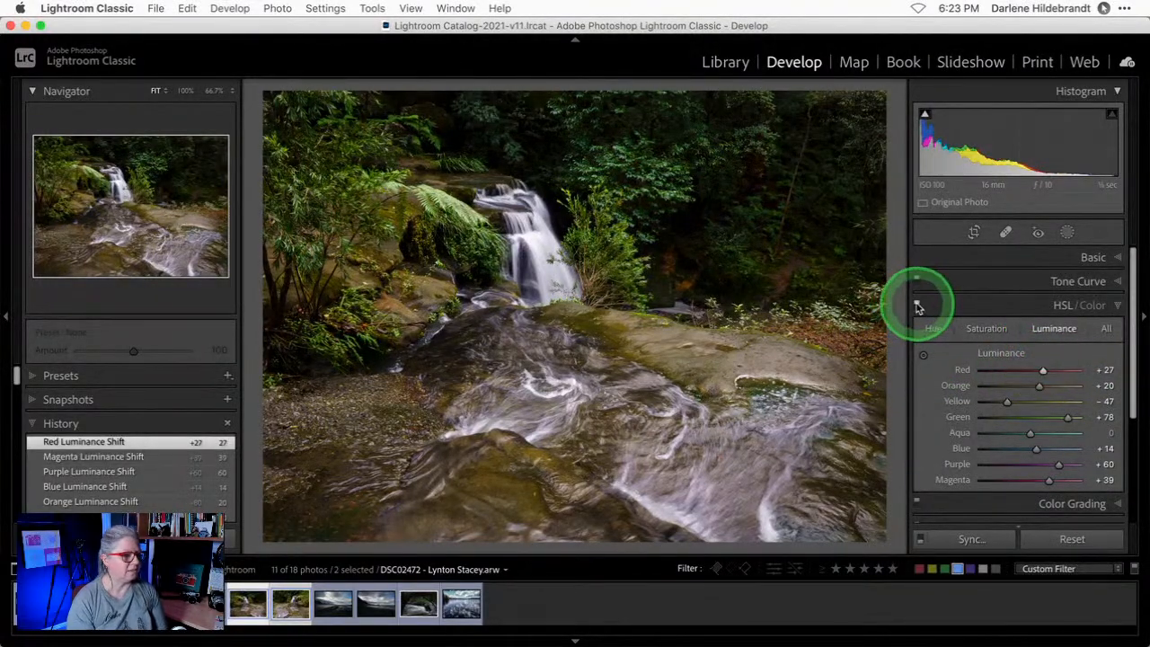
Compare the photo with and without the HSL adjustments, and reduce the Luminance of Purple to +32 and Magenta to +20.
left_click(918, 307)
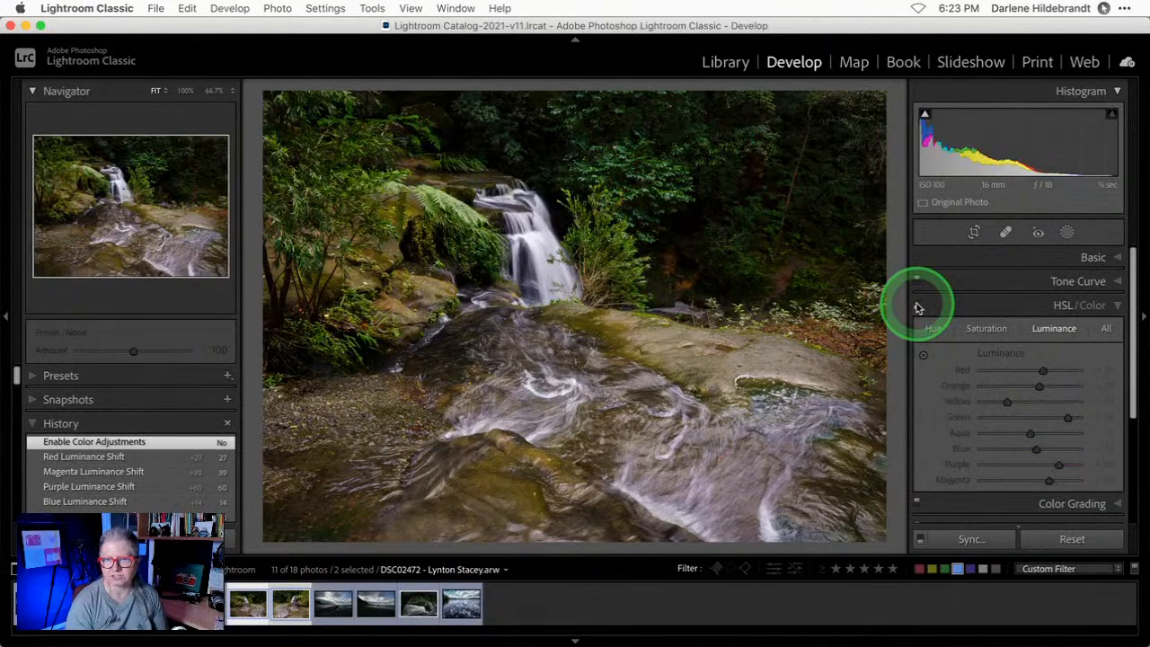
left_click(918, 307)
left_click(918, 308)
left_click(918, 307)
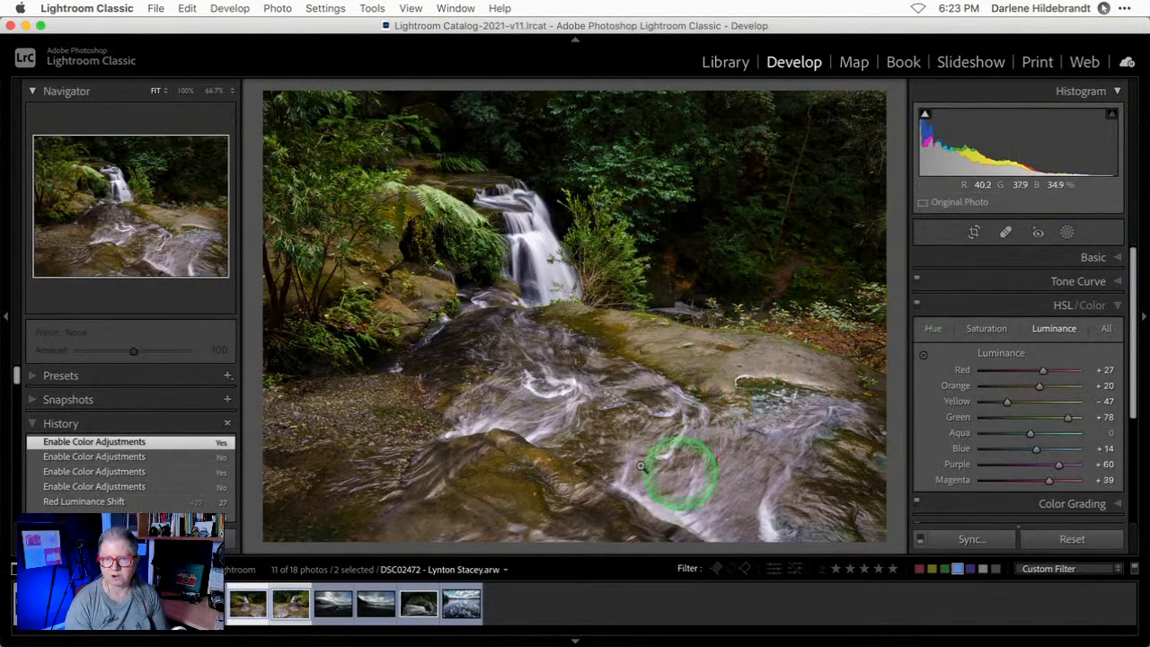
left_click_drag(1057, 464, 1040, 480)
left_click_drag(1042, 464, 1045, 466)
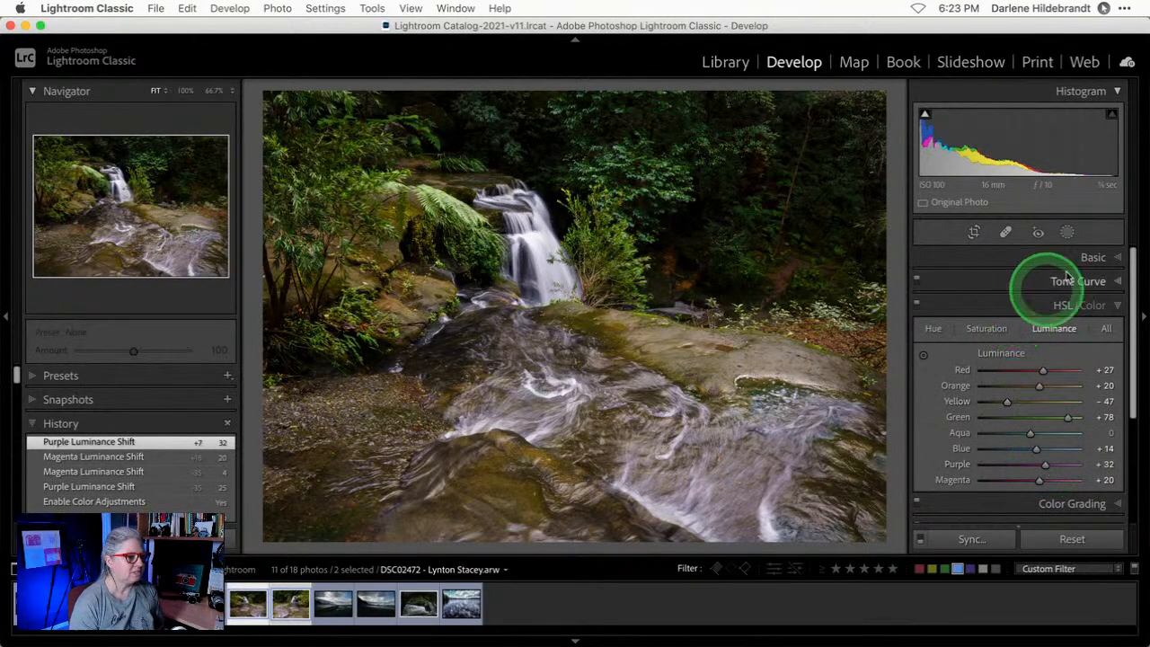
Check the photo for clipped shadows and highlights, and set the Basic Highlights to -40 while viewing the waterfall up close.
left_click(1091, 259)
left_click(1060, 353)
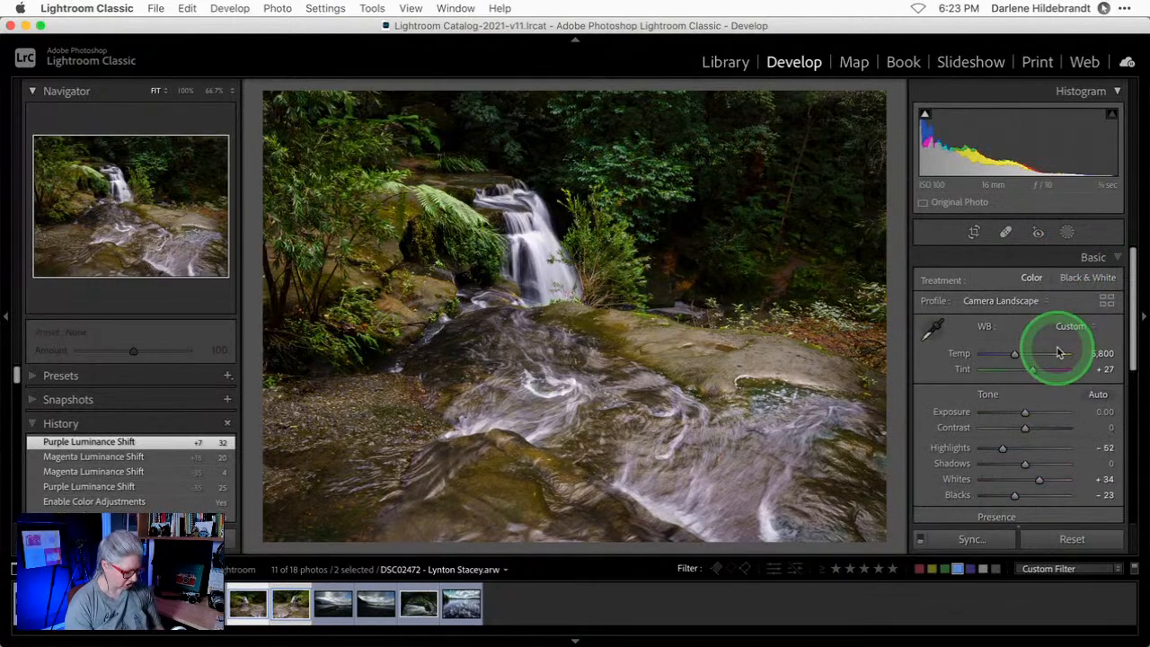
key("j")
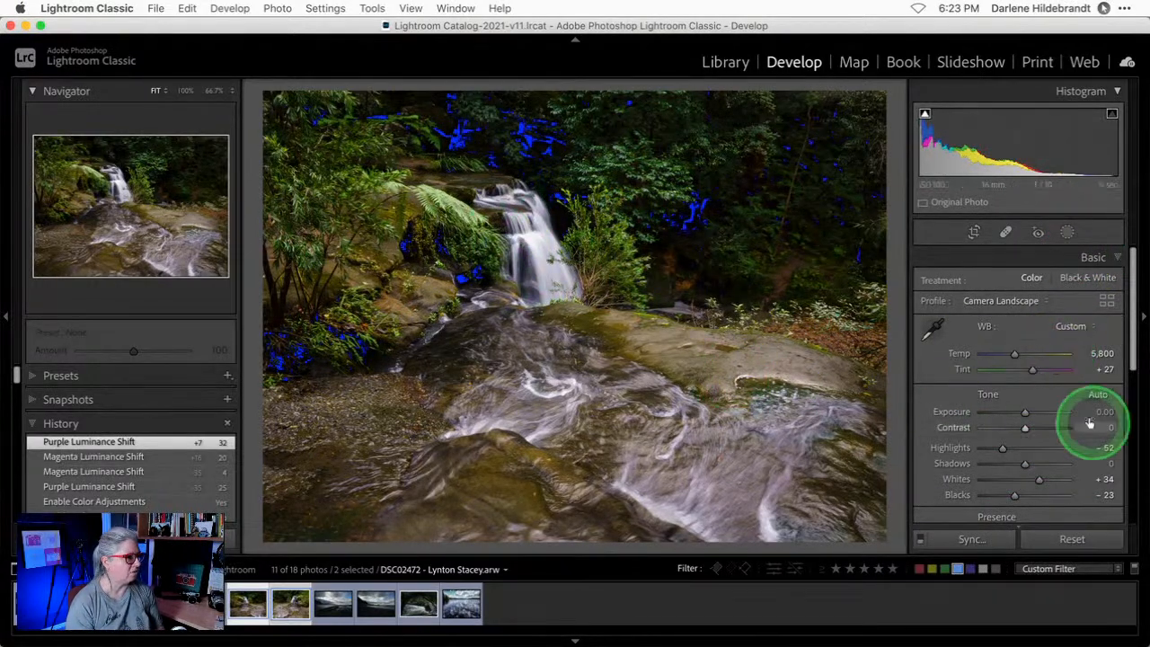
key("j")
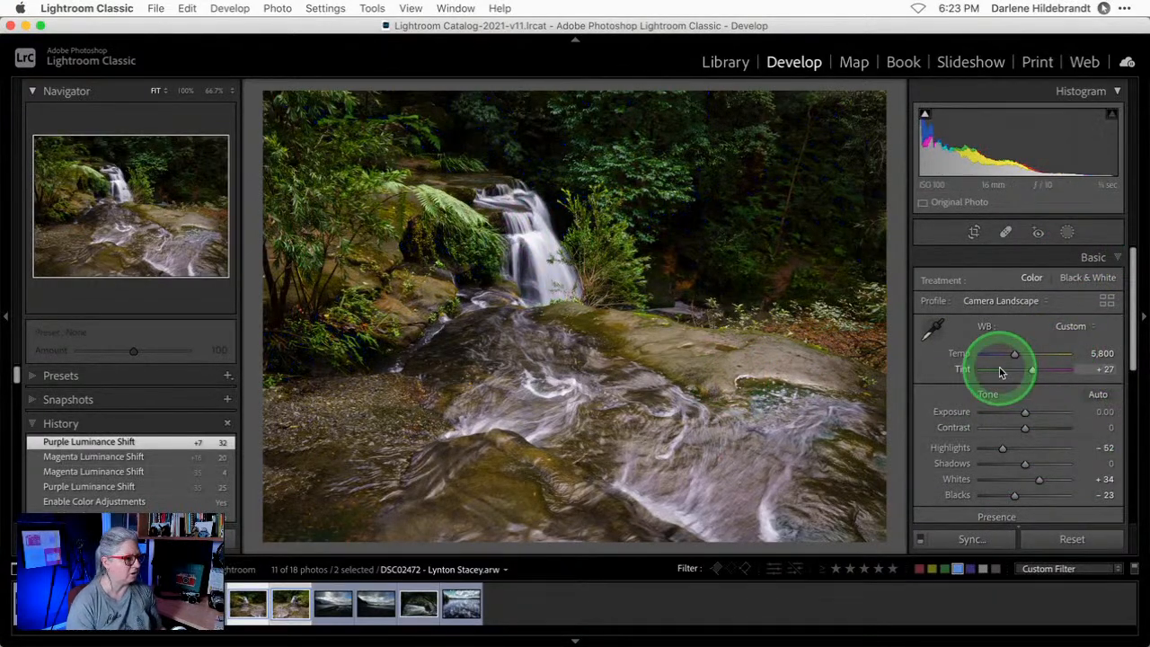
left_click(521, 251)
mouse_move(1002, 447)
left_mouse_down()
mouse_move(1027, 448)
mouse_move(959, 448)
mouse_move(1116, 449)
mouse_move(990, 449)
mouse_move(1031, 449)
mouse_move(1006, 447)
left_mouse_up()
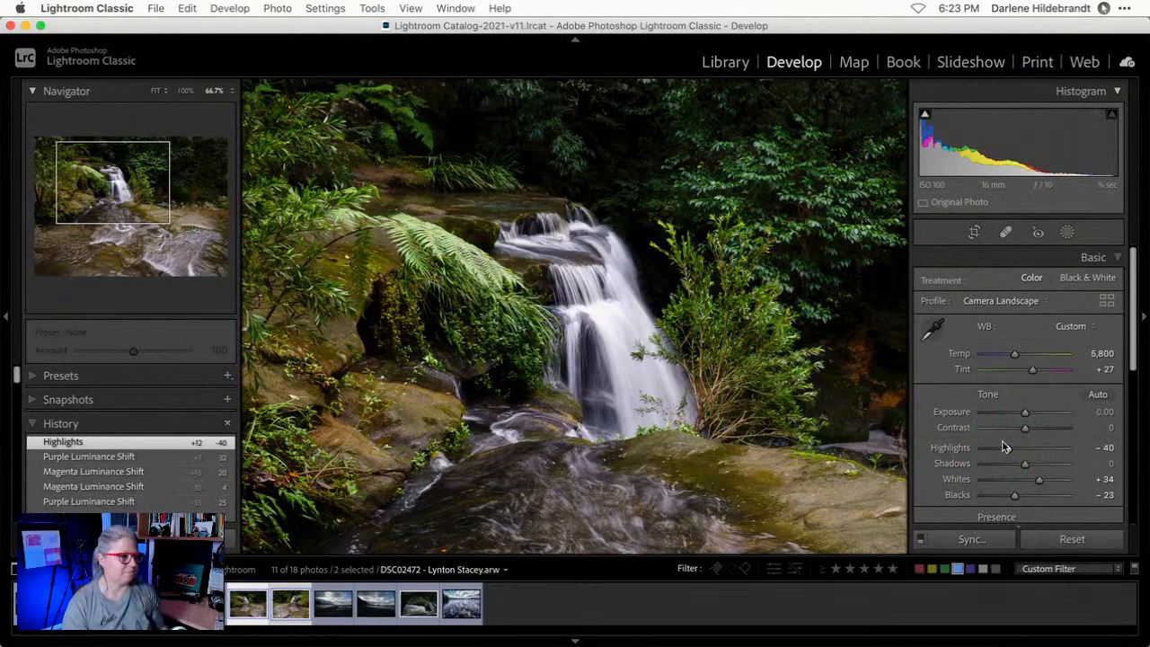
Add a new Select Subject mask that picks out the waterfall.
left_click_drag(665, 376, 655, 375)
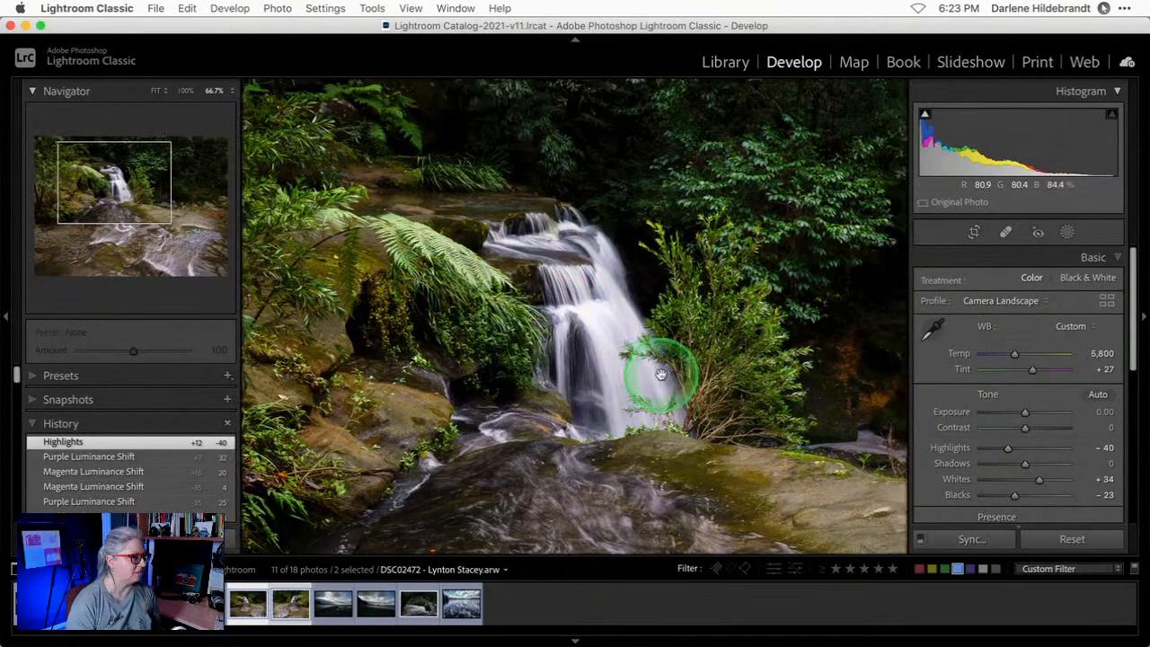
left_click(1067, 232)
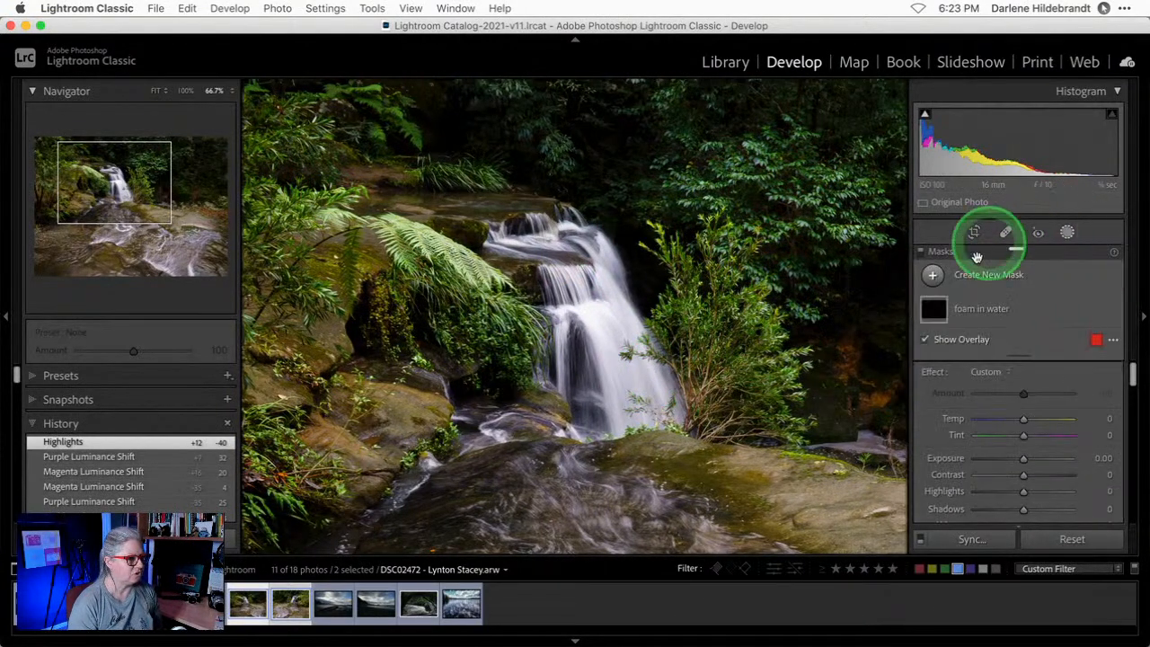
left_click(933, 275)
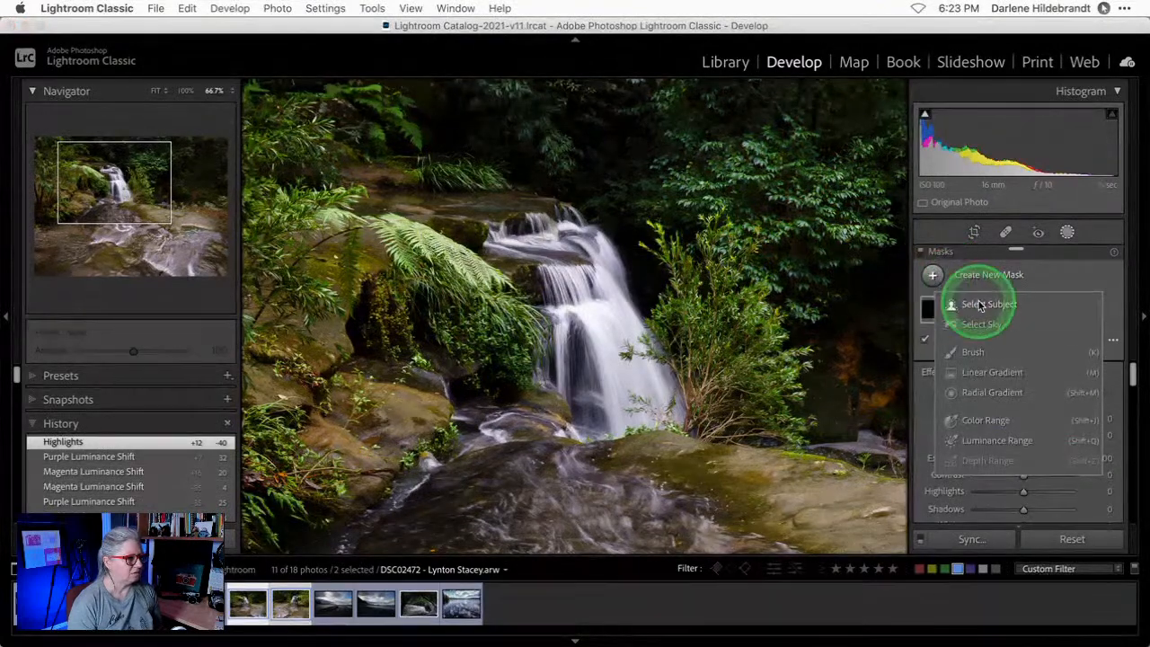
left_click(706, 294)
left_click(494, 308)
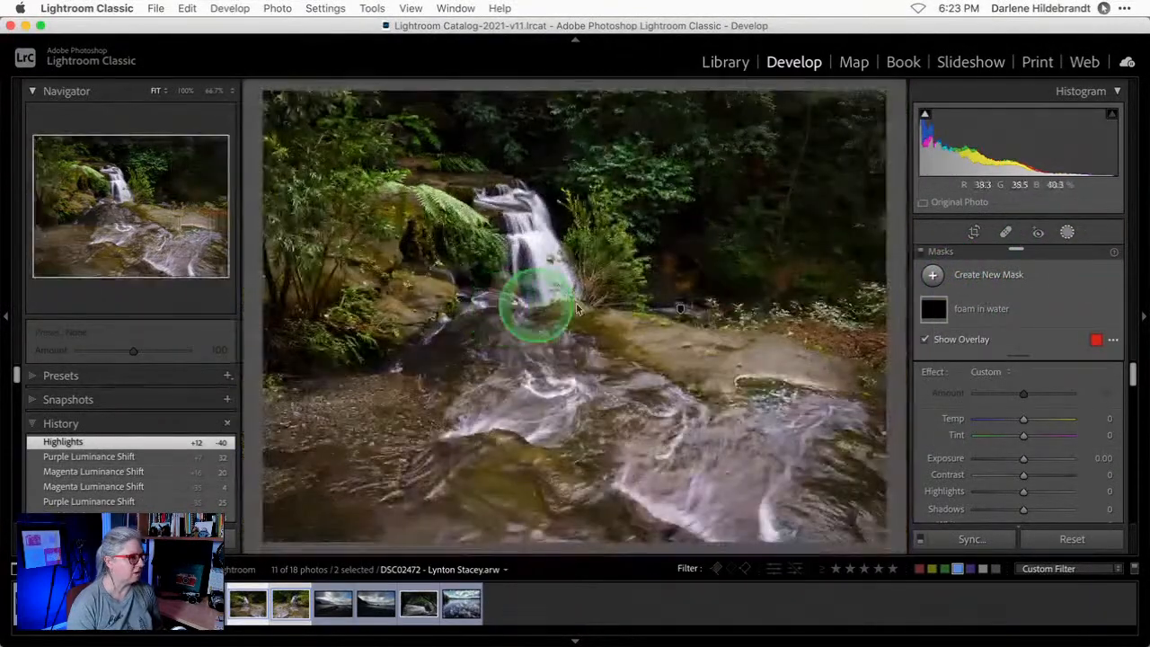
left_click(979, 295)
left_click(932, 275)
left_click(970, 308)
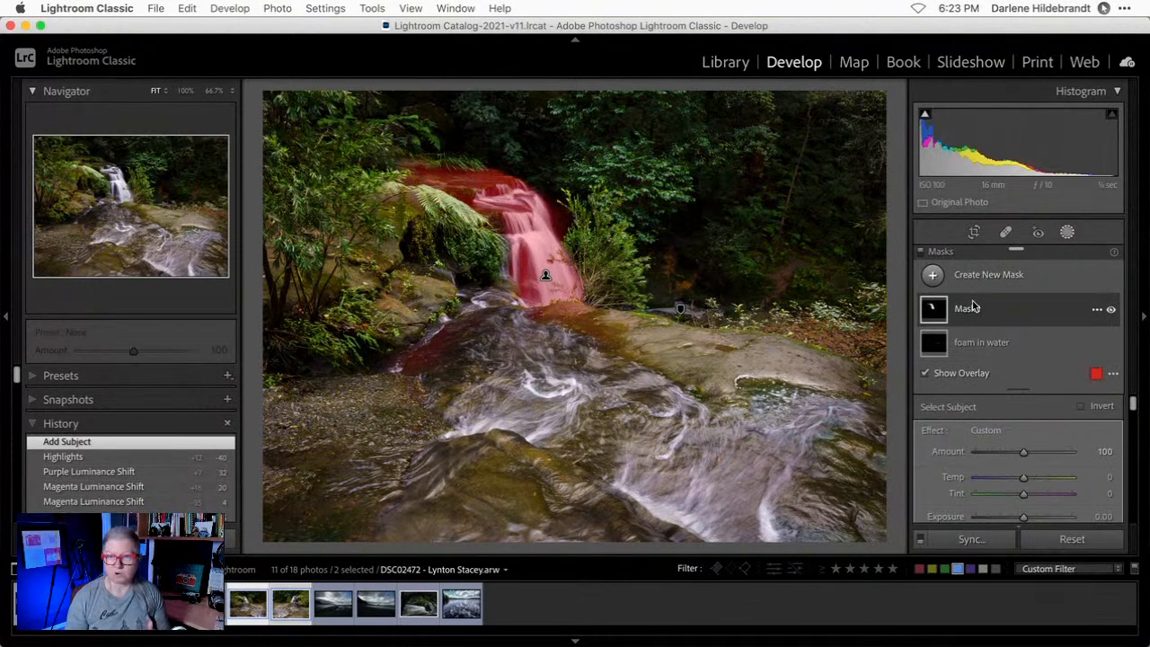
Rename the new subject mask as waterfall.
left_click(1005, 318)
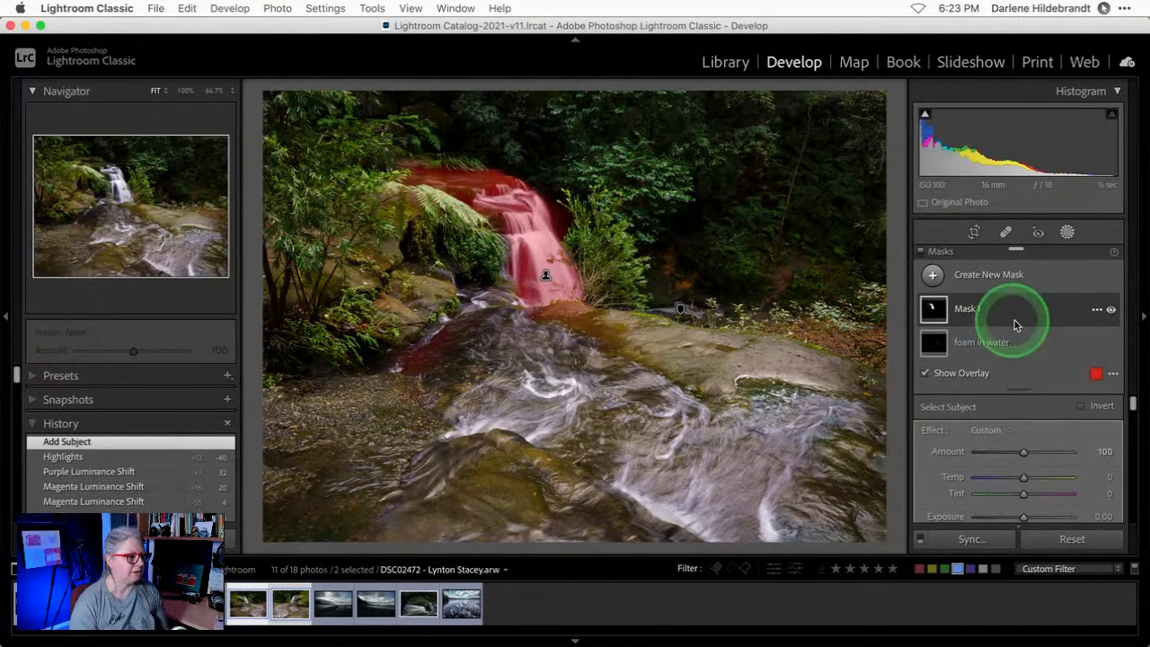
left_click(1096, 309)
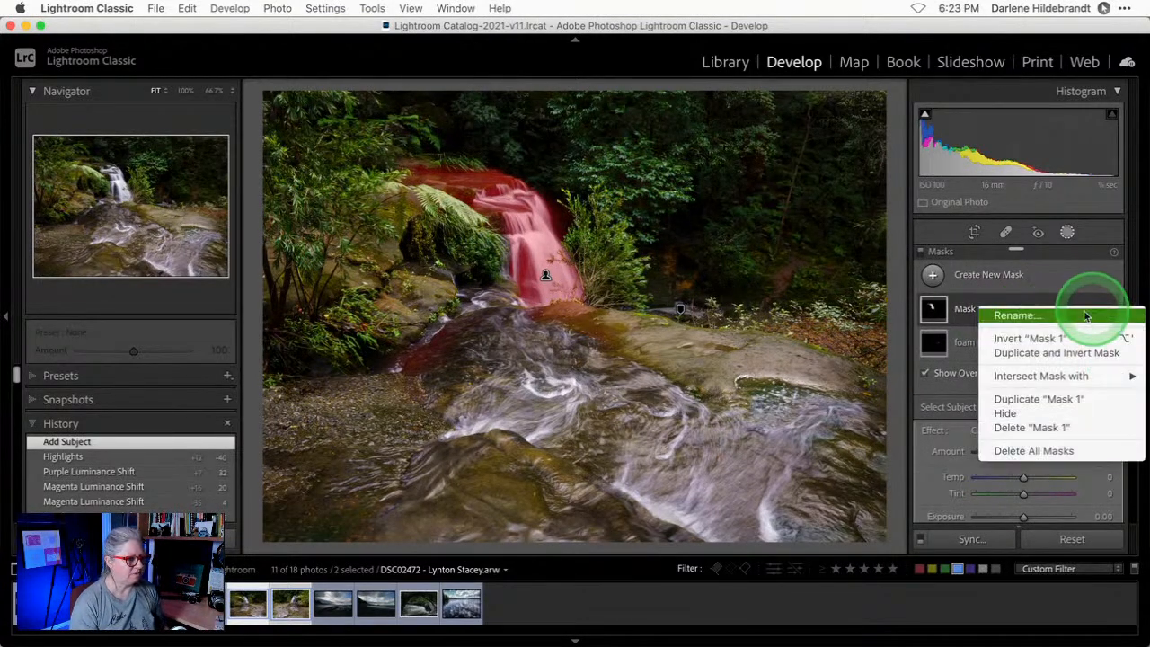
left_click(1048, 316)
type("waterfall")
key("Return")
Undock the list of masks so it floats over the photo, leaving the waterfall mask's adjustments accessible.
left_click(949, 436)
scroll(949, 436, "down", 3)
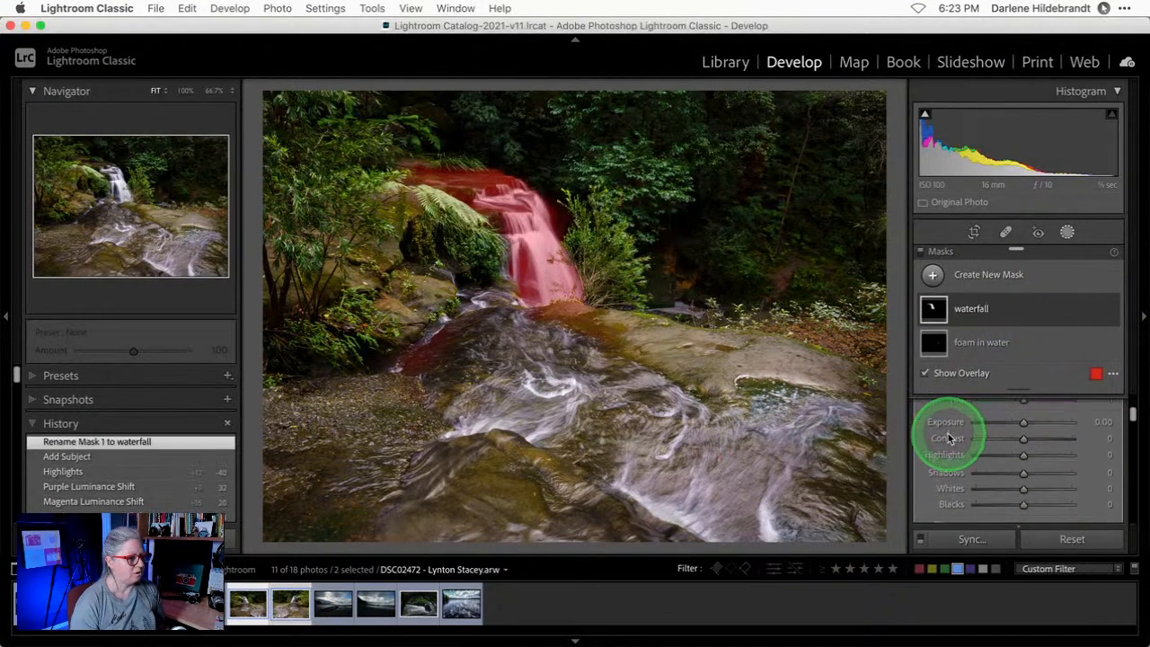
left_click_drag(1015, 249, 817, 90)
scroll(1002, 419, "up", 2)
scroll(1003, 419, "down", 3)
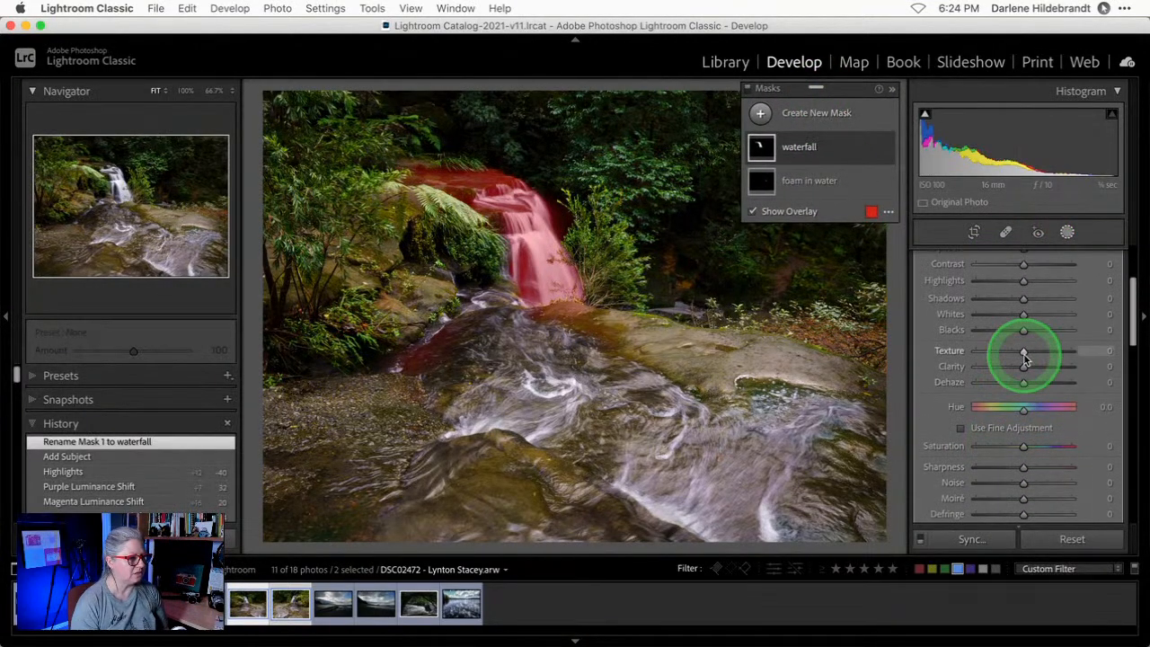
Sharpen the water in the waterfall mask with Texture 56 and Clarity 98, and set its Highlights to -20.
left_click_drag(1022, 351, 1052, 352)
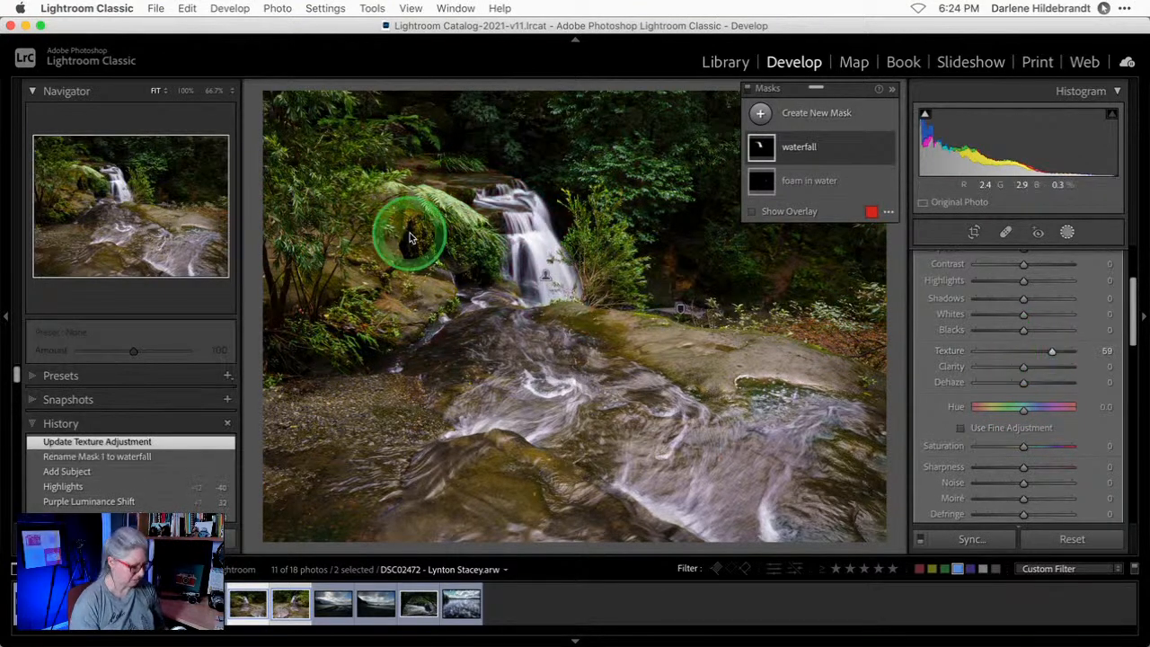
left_click(409, 237)
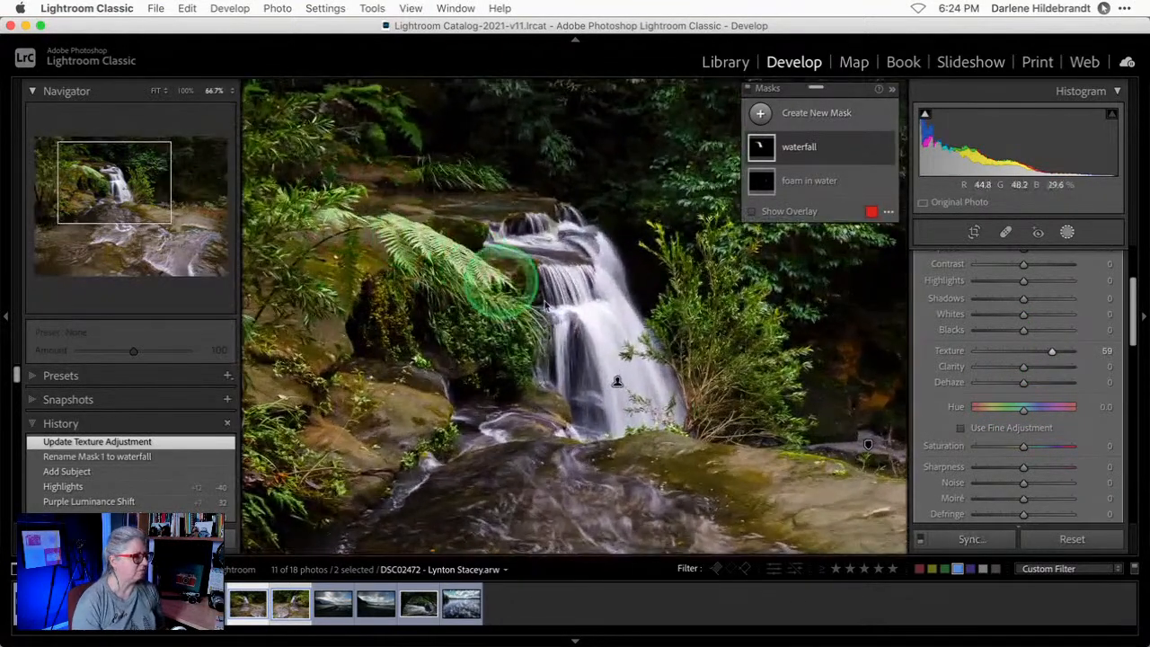
mouse_move(1049, 351)
left_mouse_down()
mouse_move(892, 341)
mouse_move(1134, 350)
mouse_move(1049, 350)
left_mouse_up()
left_click_drag(1024, 279, 1011, 283)
left_click_drag(1023, 366, 1071, 370)
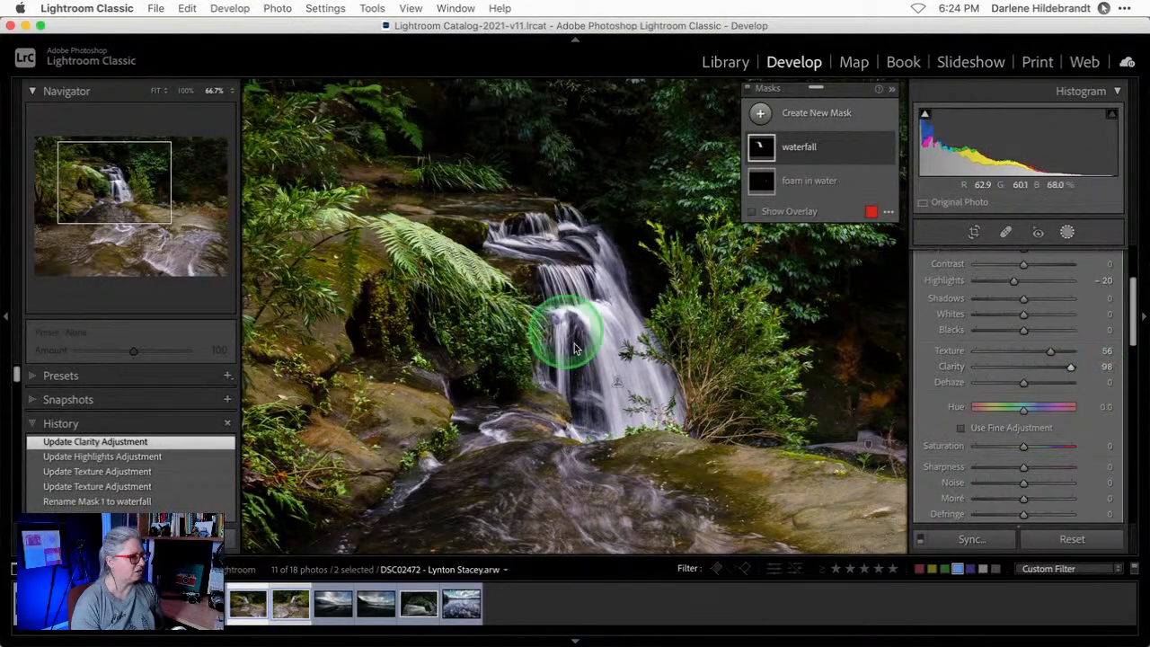
Soften the water in the waterfall mask by setting Texture to -40 and Clarity to -13.
left_click_drag(1013, 284, 1021, 281)
double_click(1021, 282)
left_click_drag(1049, 366, 1050, 366)
left_click_drag(1048, 350, 926, 354)
left_click_drag(1051, 366, 1006, 352)
Set the waterfall mask's Highlights to -7 and Whites to 4 while checking the photo for clipping.
left_click_drag(1023, 280, 1024, 317)
key("j")
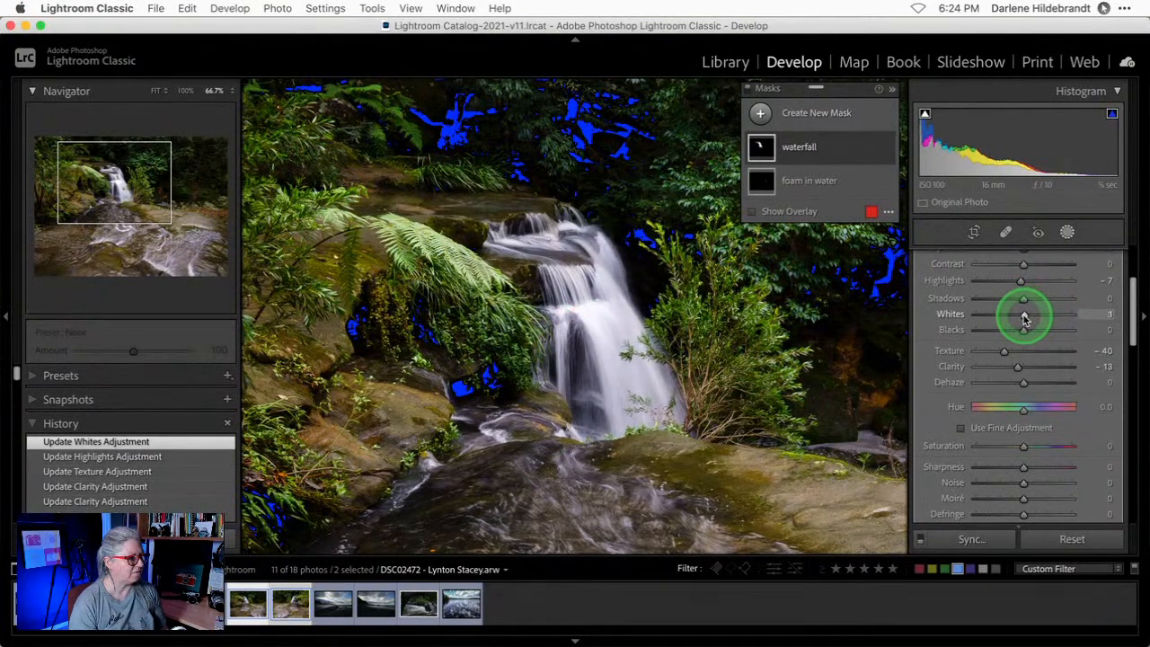
left_click_drag(1030, 318, 1026, 318)
key("j")
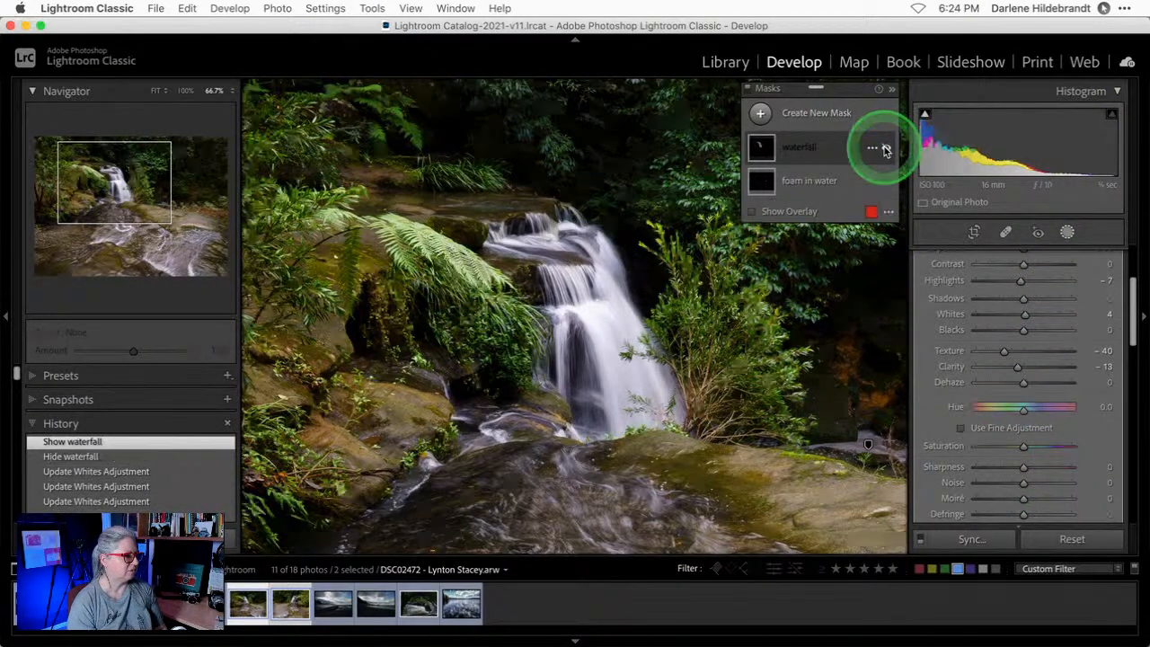
Set the waterfall mask's Texture to 33, Clarity to 18, Exposure to 0.28 and Highlights to -24, and finish masking.
mouse_move(1019, 355)
left_mouse_down()
mouse_move(1009, 352)
mouse_move(1033, 363)
left_mouse_up()
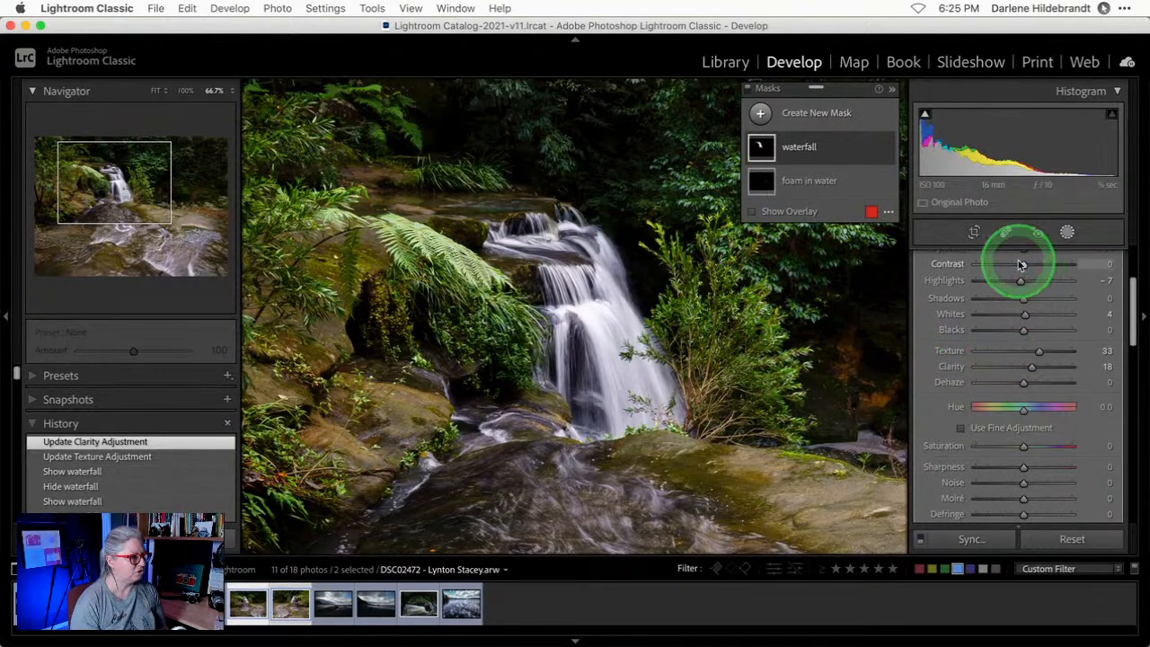
scroll(1020, 263, "up", 2)
left_click_drag(1026, 293, 1014, 329)
key("j")
key("j")
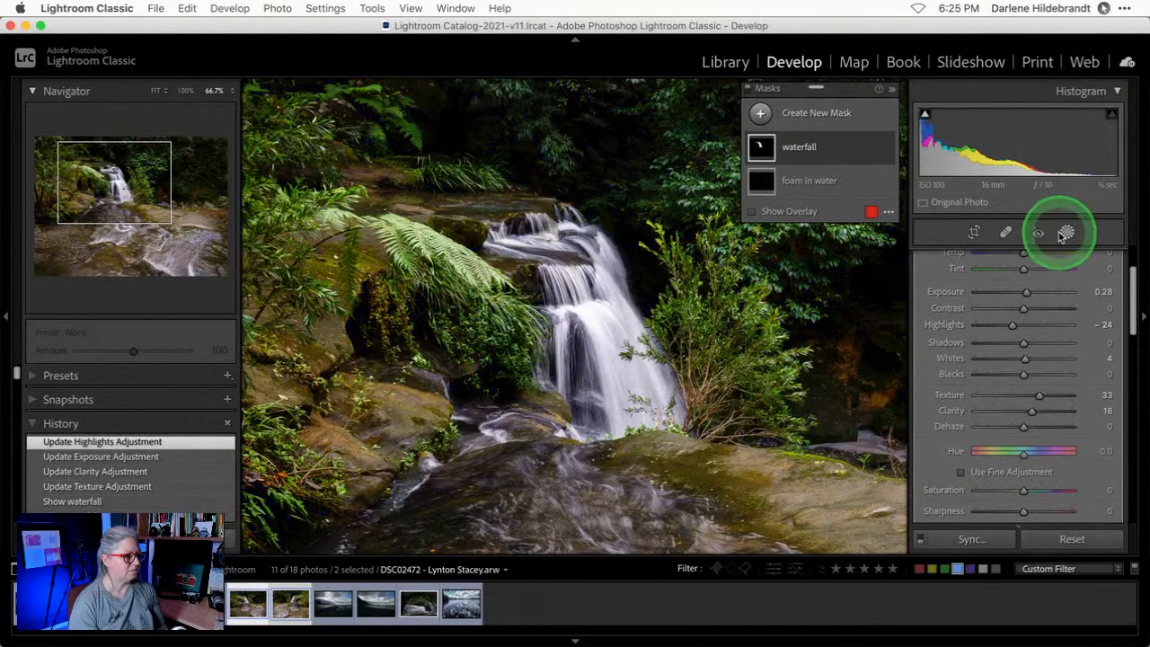
left_click(1037, 234)
left_click(818, 372)
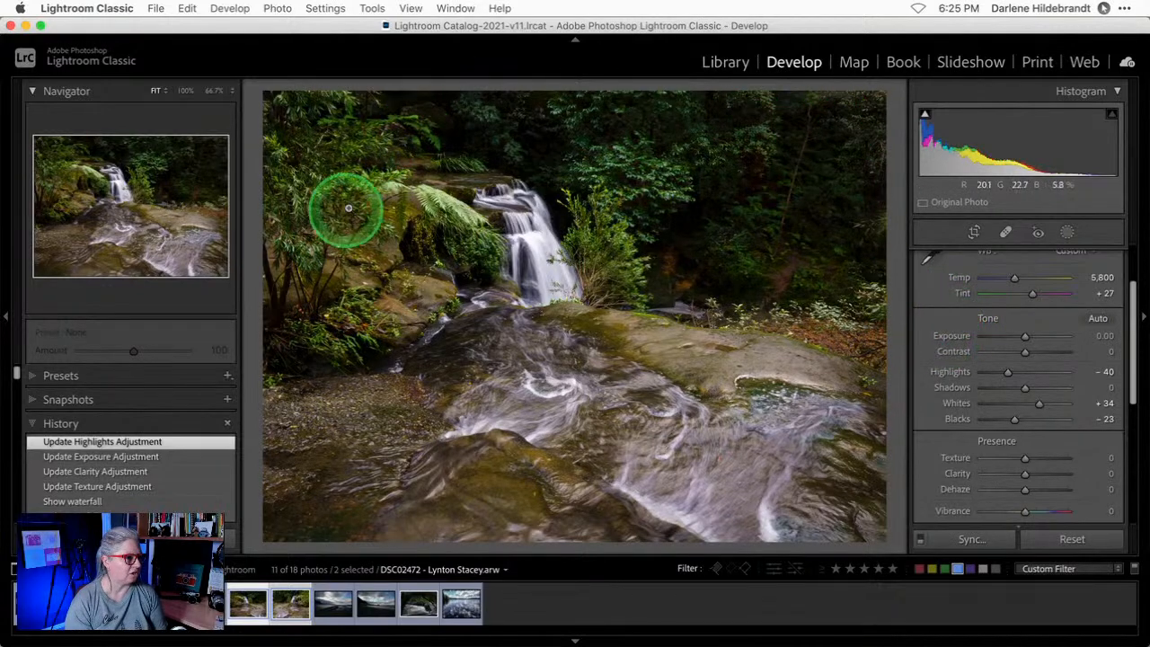
Add a linear gradient mask covering the foreground stream and fading out toward the middle of the waterfall.
left_click(1065, 233)
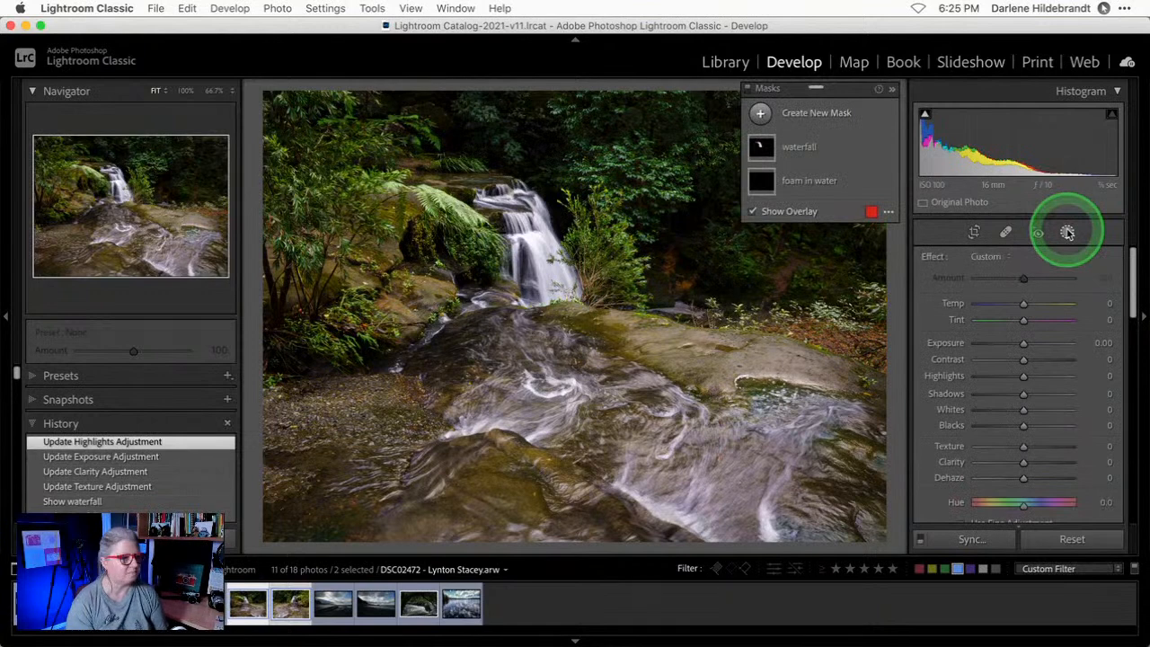
left_click(760, 113)
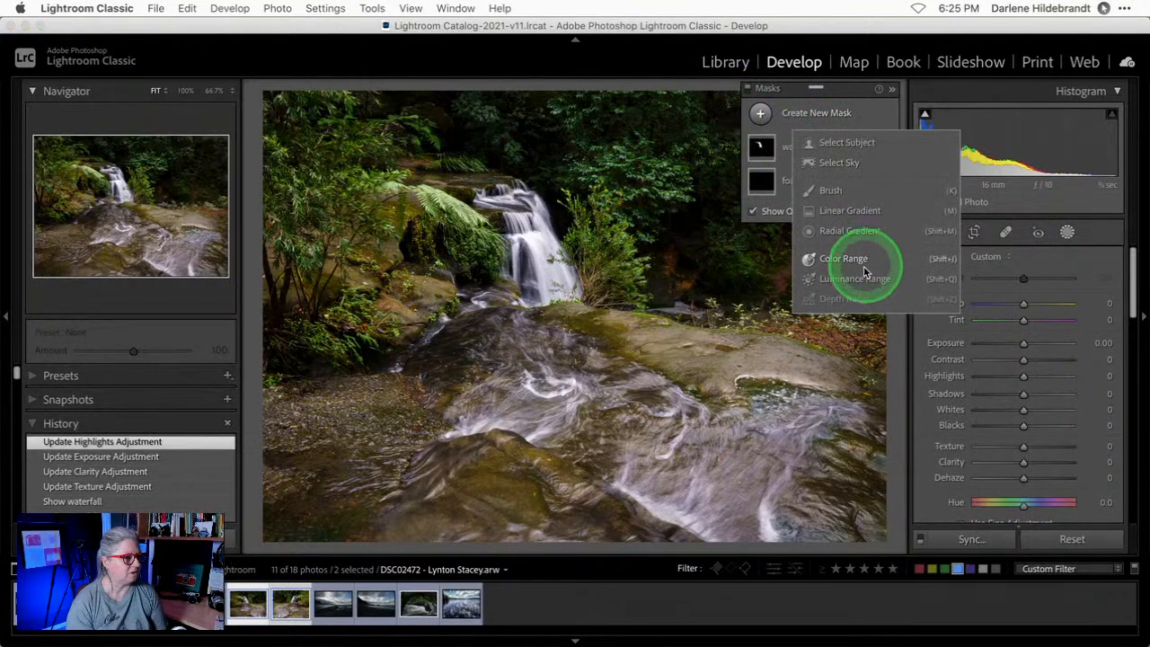
left_click(845, 212)
left_click_drag(581, 480, 579, 262)
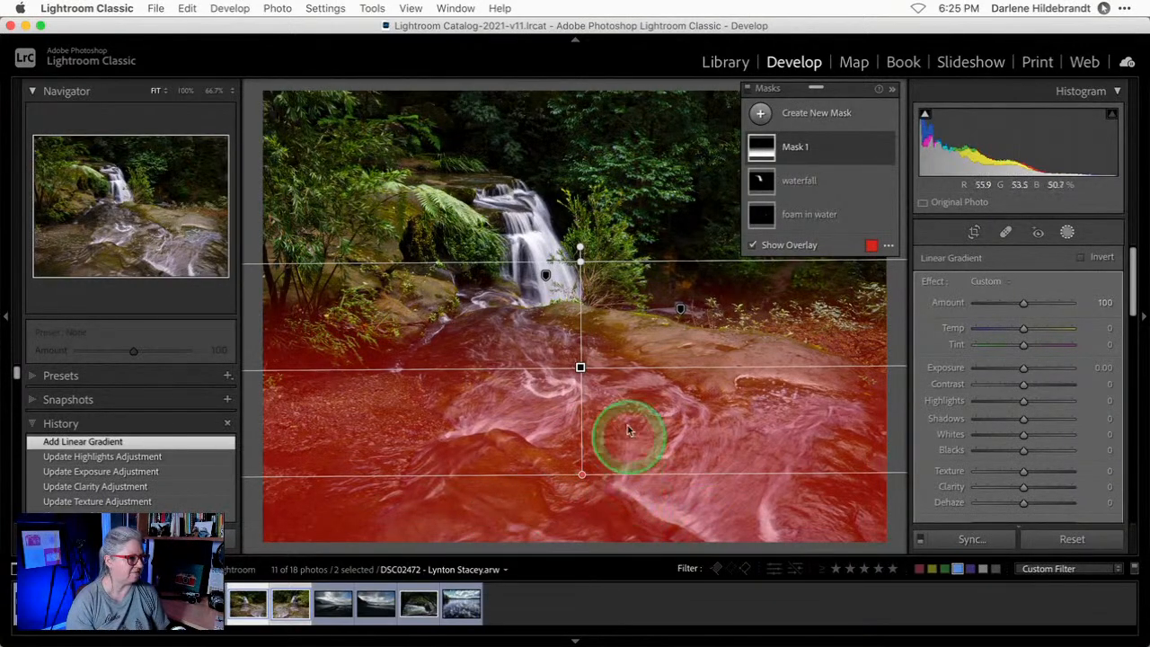
Set the foreground gradient's Exposure to -0.45, narrow its transition and center it just below the waterfall.
left_click(1023, 371)
left_click_drag(1023, 370, 1017, 371)
left_click_drag(493, 333, 564, 342)
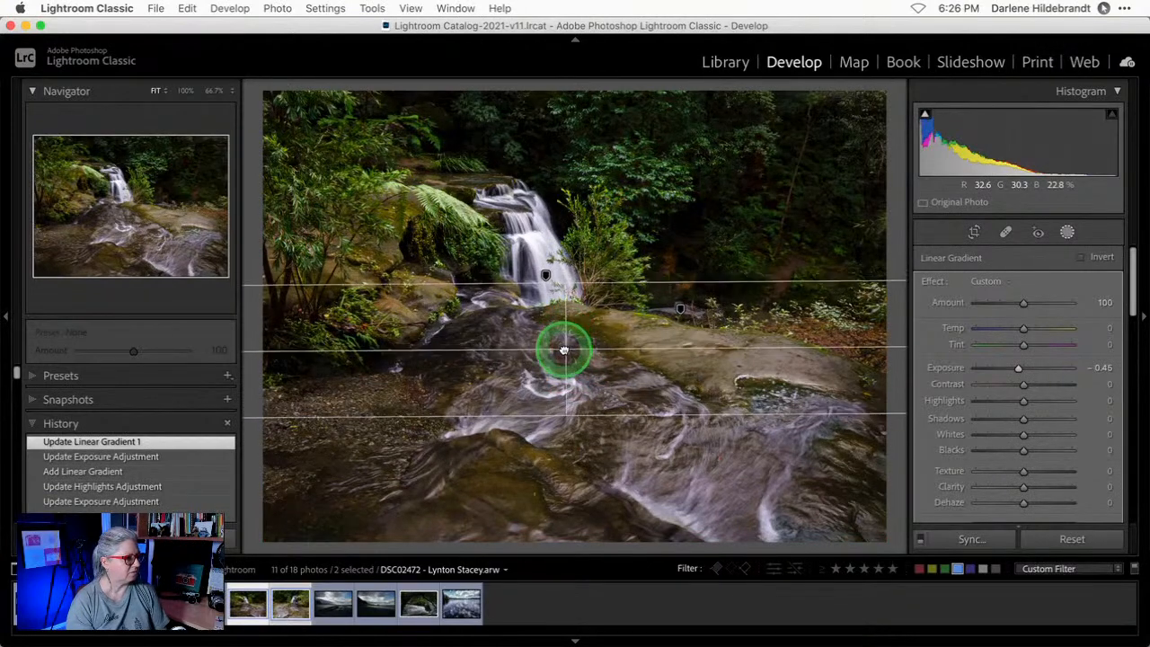
Set the foreground gradient's Highlights to -18, Tint to -8 and Temp to 6.
left_click_drag(1023, 406, 1016, 400)
left_click_drag(1014, 331, 1019, 340)
left_click_drag(1019, 329, 1021, 329)
left_click_drag(995, 433, 995, 432)
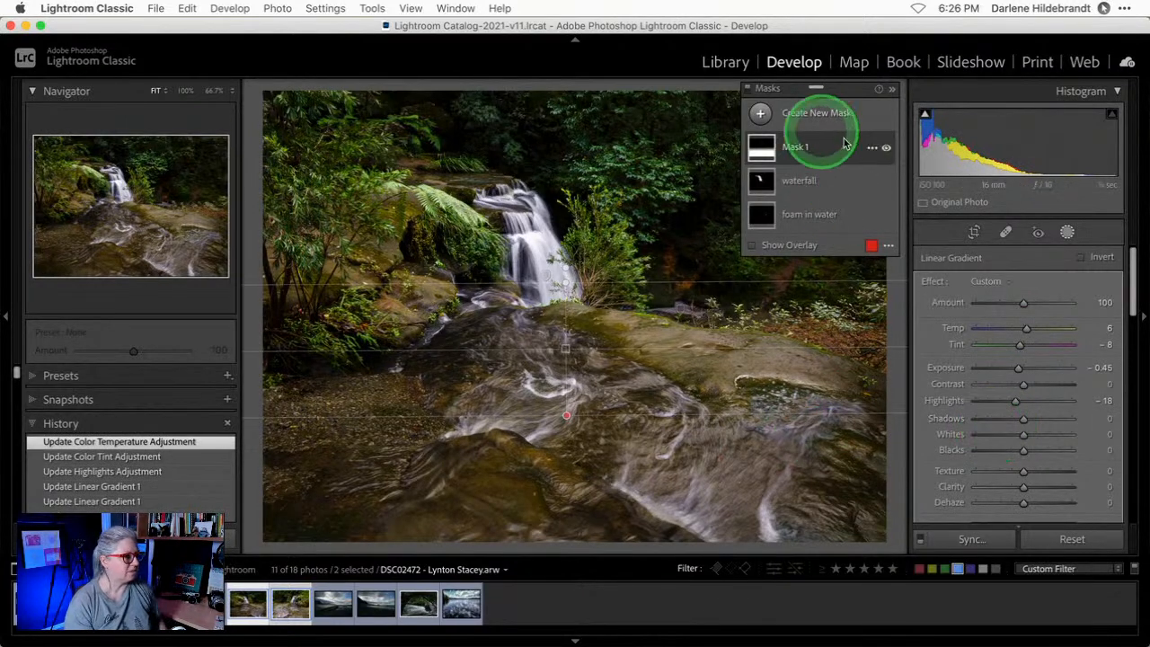
Compare the photo with the foreground gradient mask hidden and shown, and close masking.
left_click(884, 151)
left_click(885, 150)
left_click(885, 150)
left_click(885, 150)
left_click(886, 150)
left_click(885, 150)
left_click(1067, 233)
left_click(1028, 377)
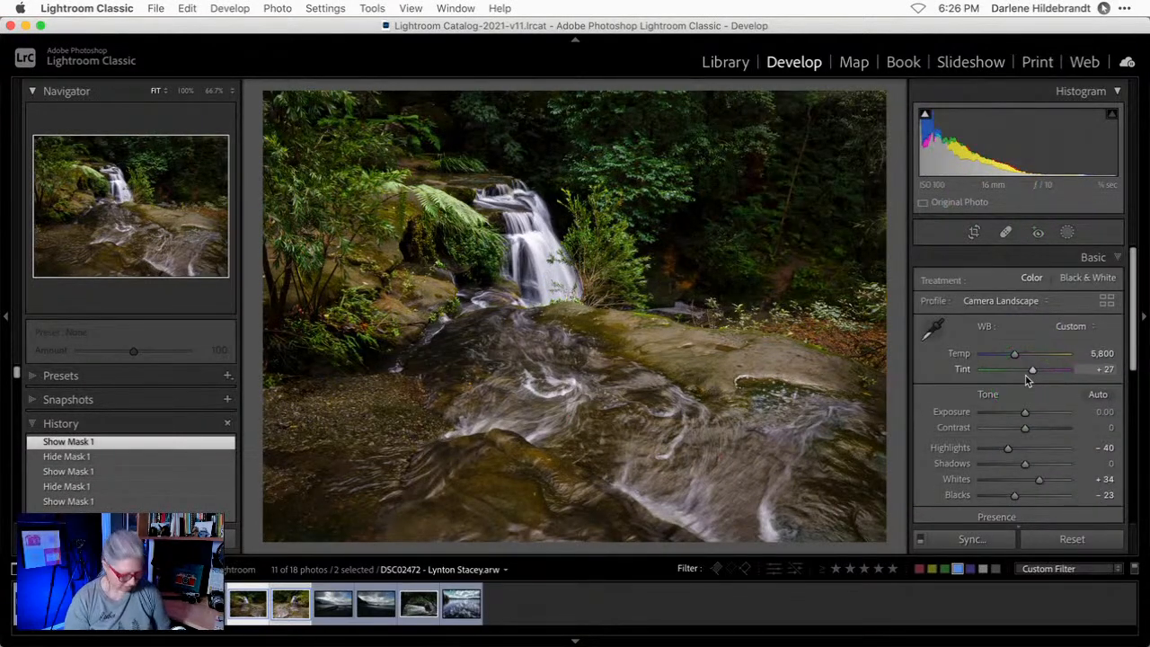
Compare the fully edited photo with its before version.
key("backslash")
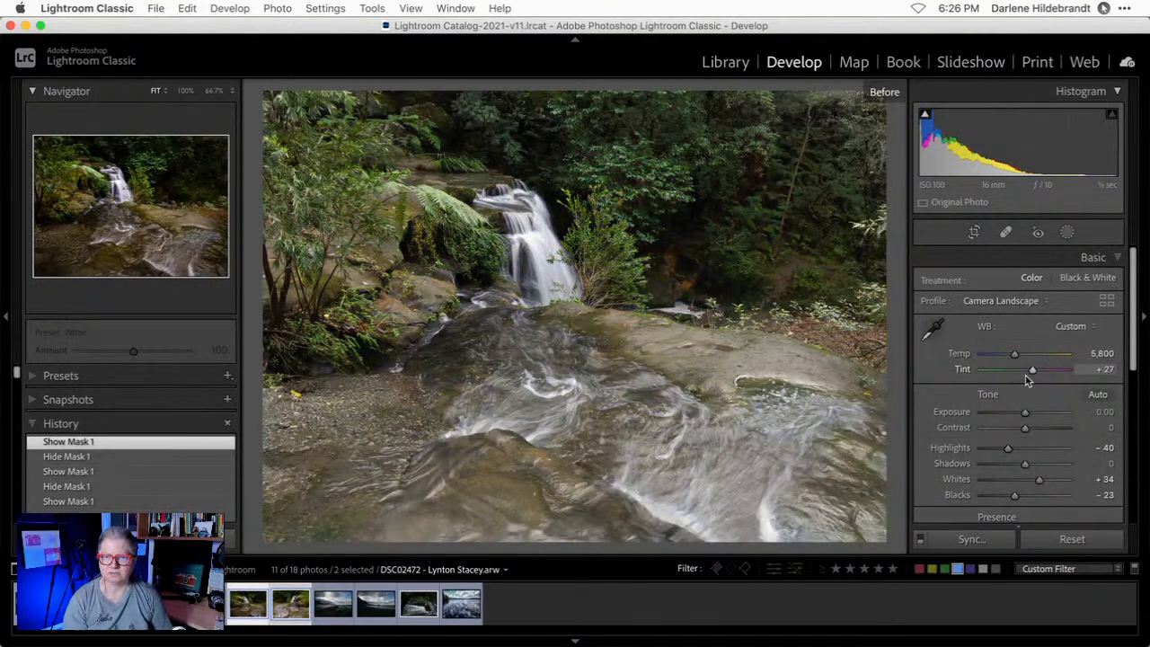
key("backslash")
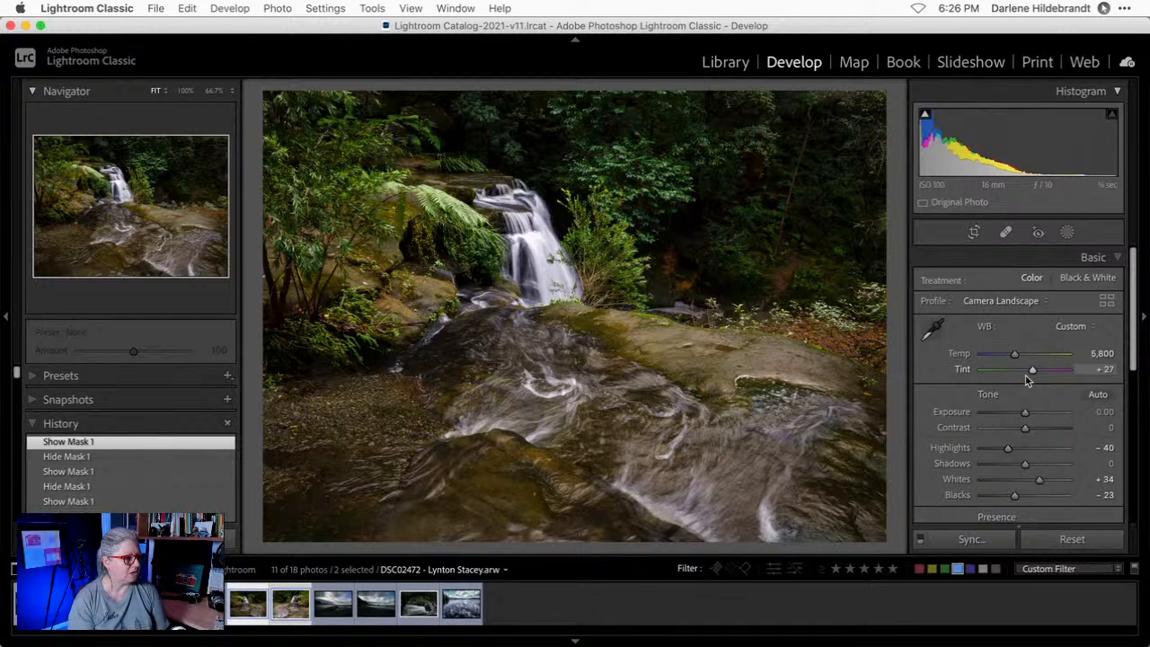
key("backslash")
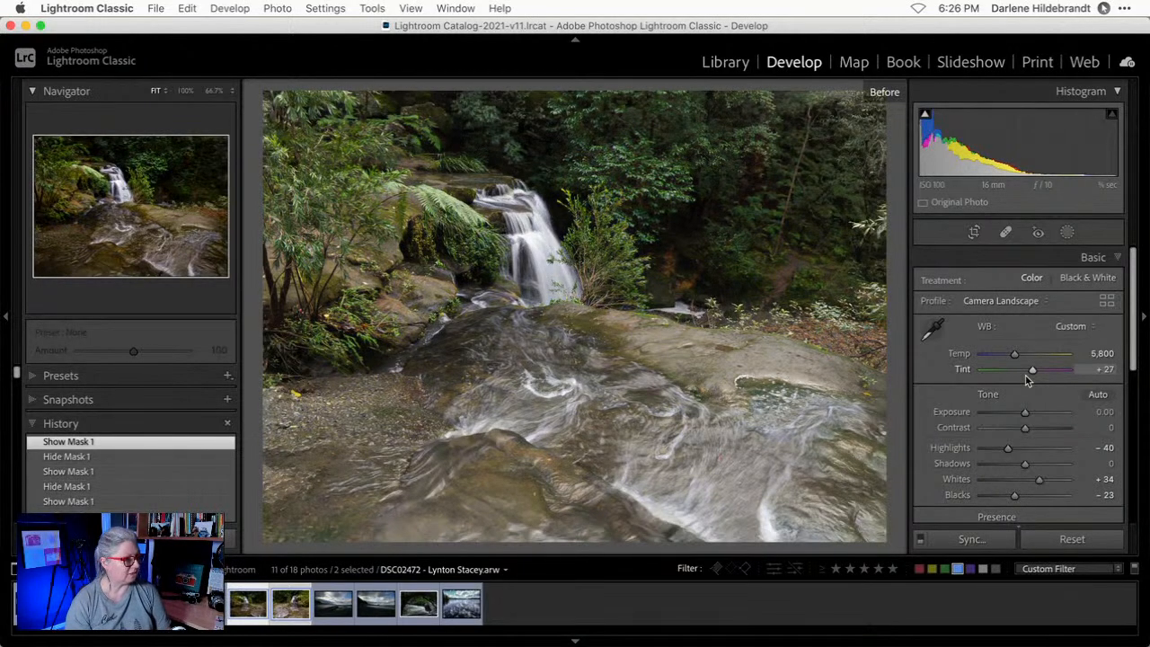
key("backslash")
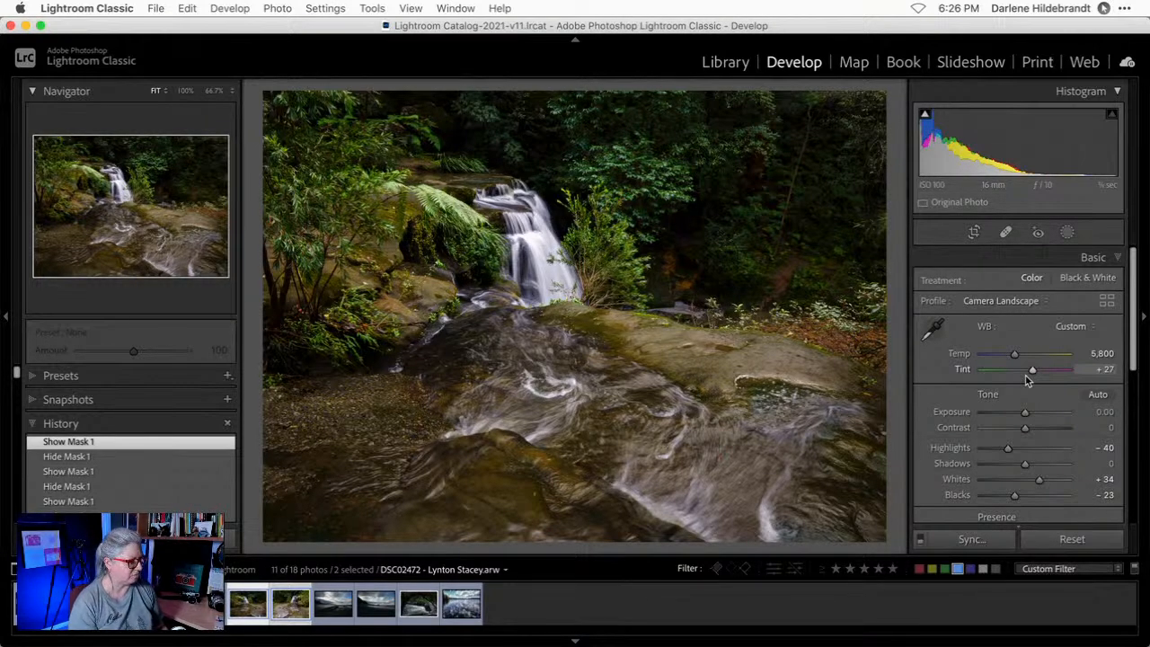
Switch to the mirrored virtual copy and synchronize all settings between the two selected photos.
key("Right")
left_click(965, 540)
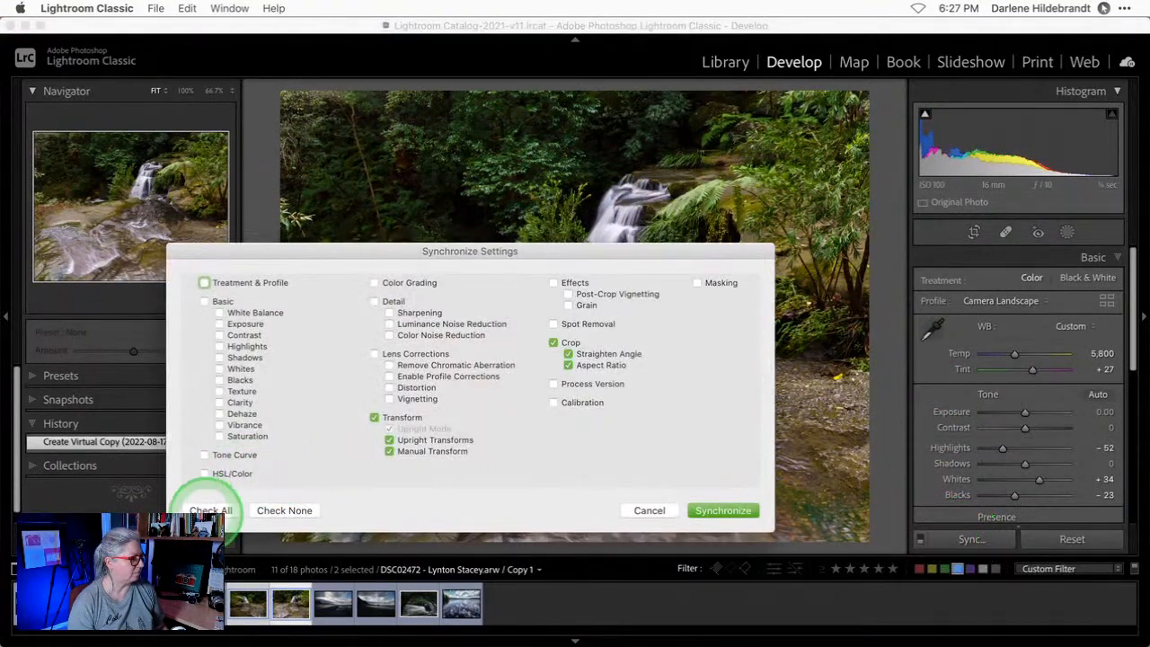
left_click(211, 509)
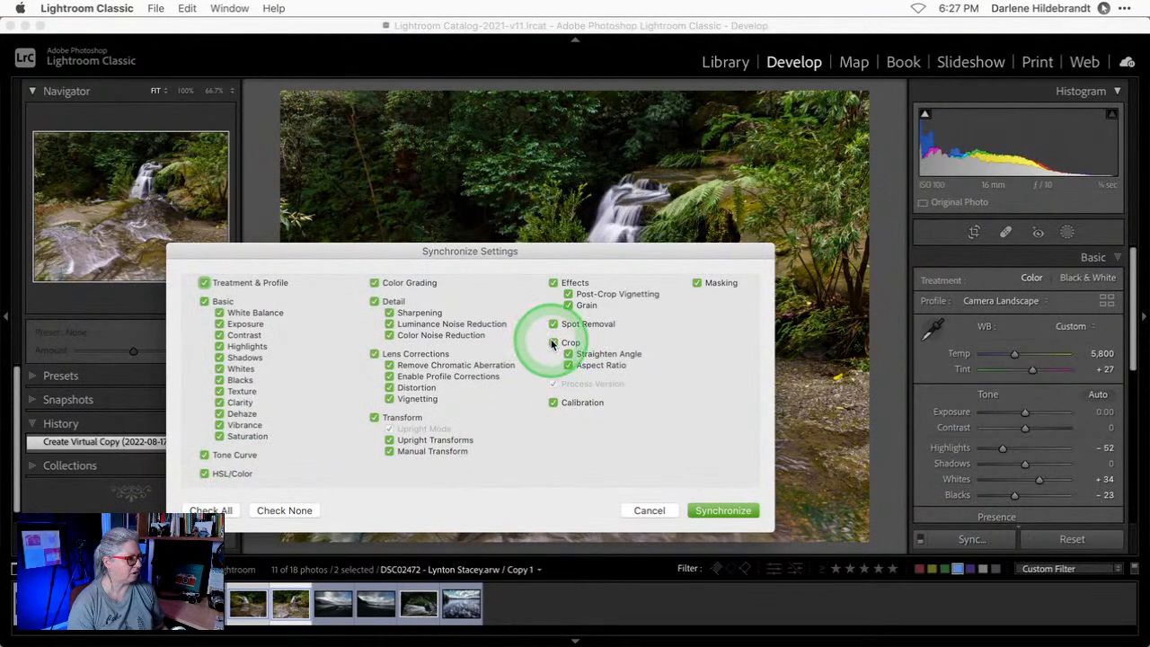
left_click(736, 509)
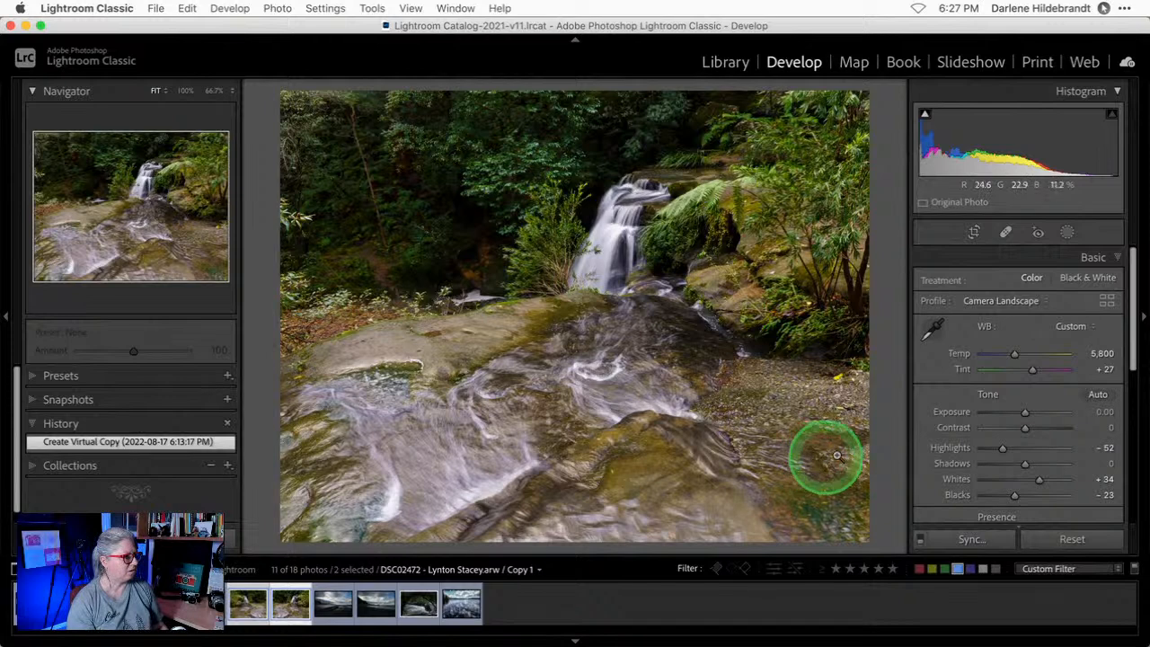
Check the virtual copy's masks, synchronize all settings again, undo the pasted settings and return to the original photo.
left_click(1065, 232)
left_click(1066, 233)
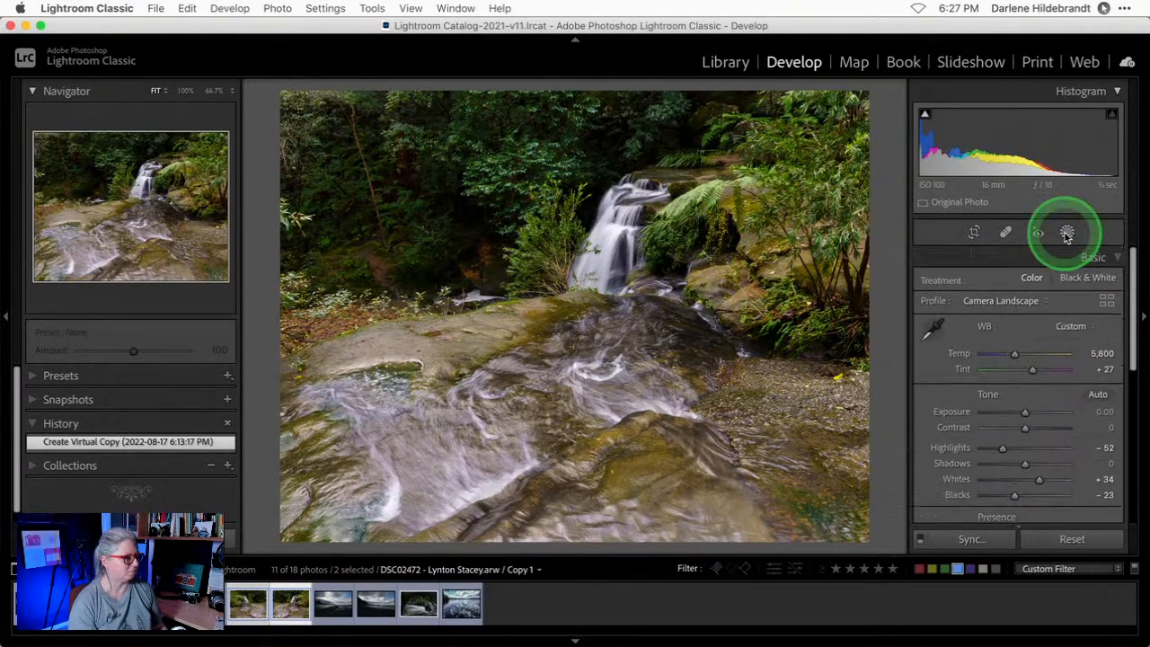
left_click(971, 538)
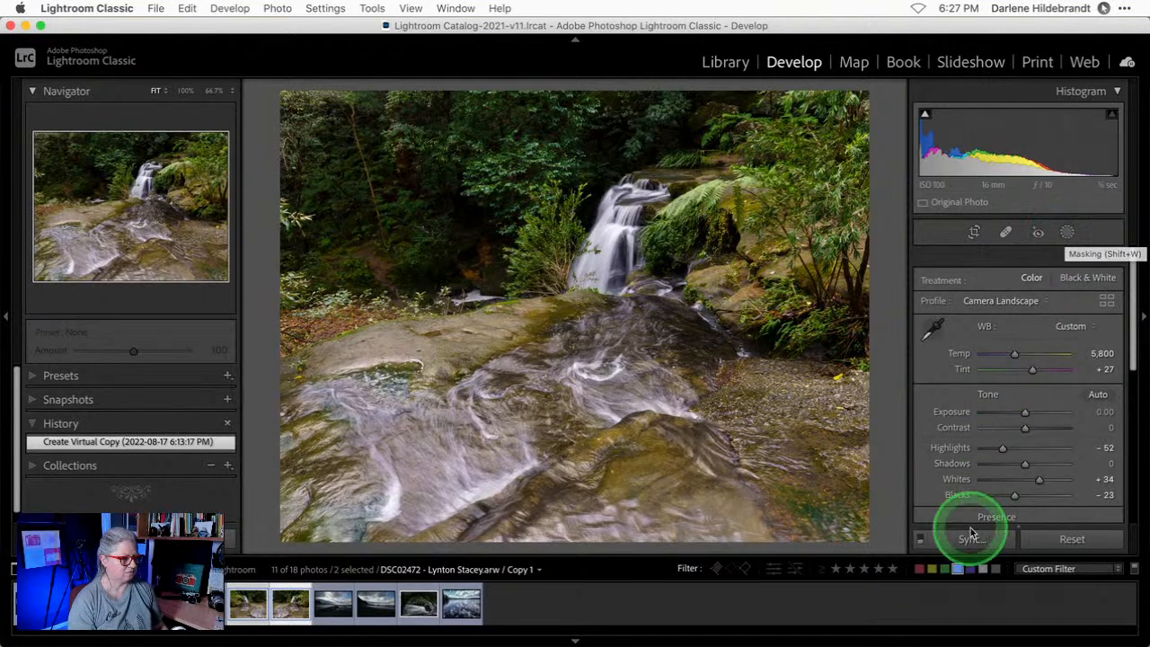
left_click(718, 511)
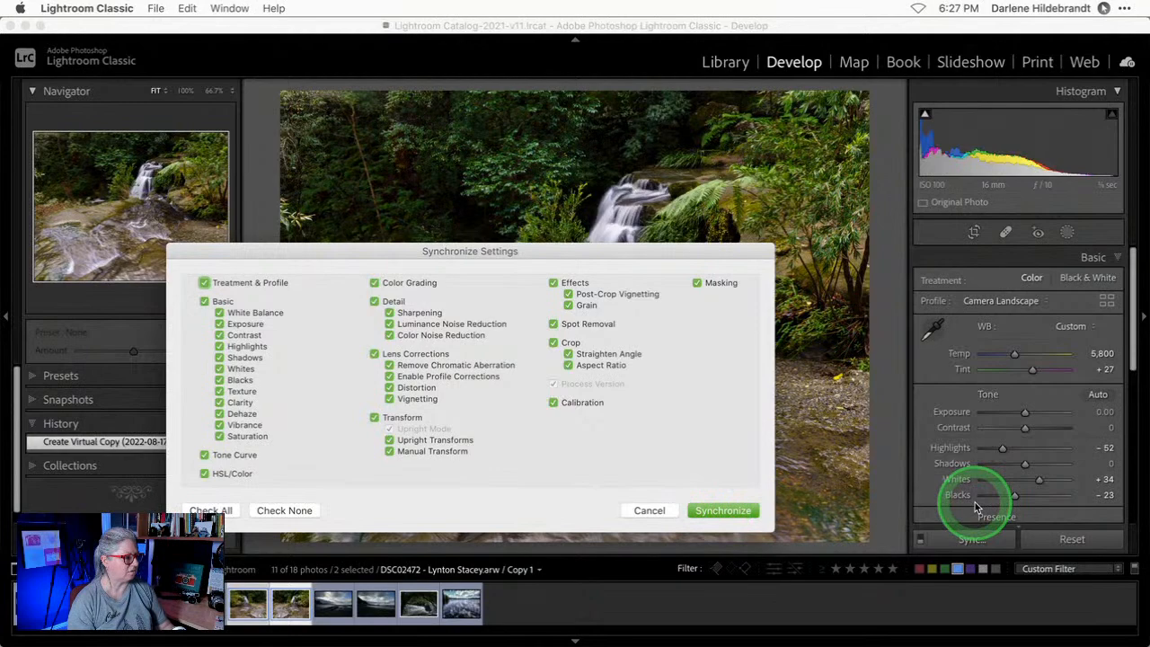
key("super+z")
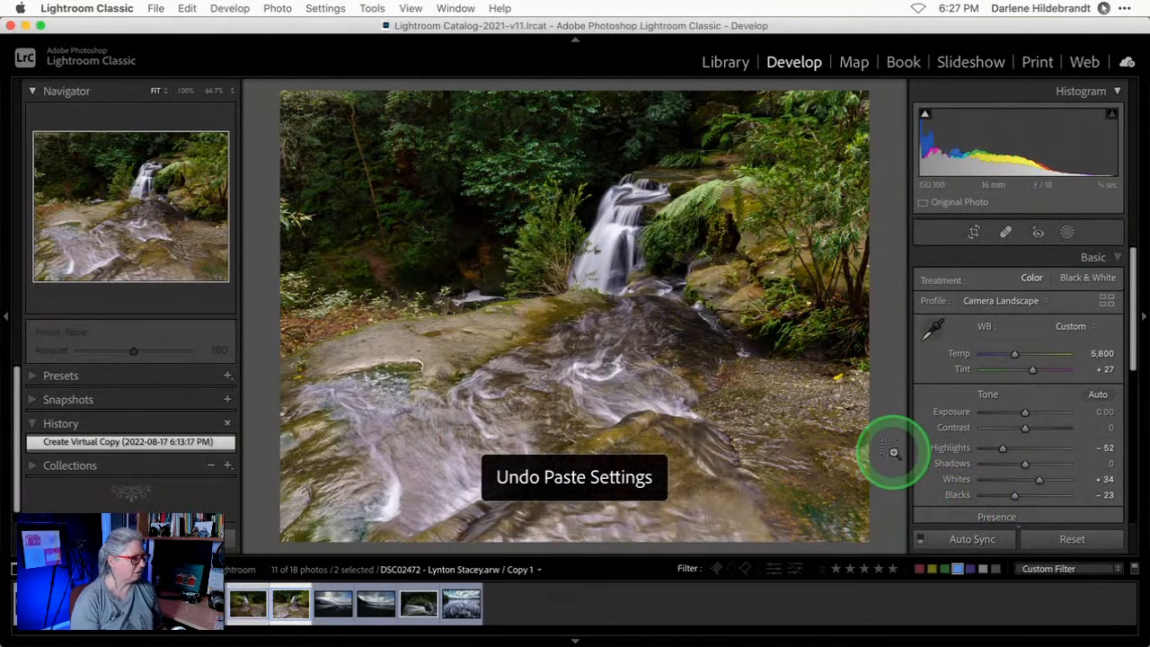
key("Left")
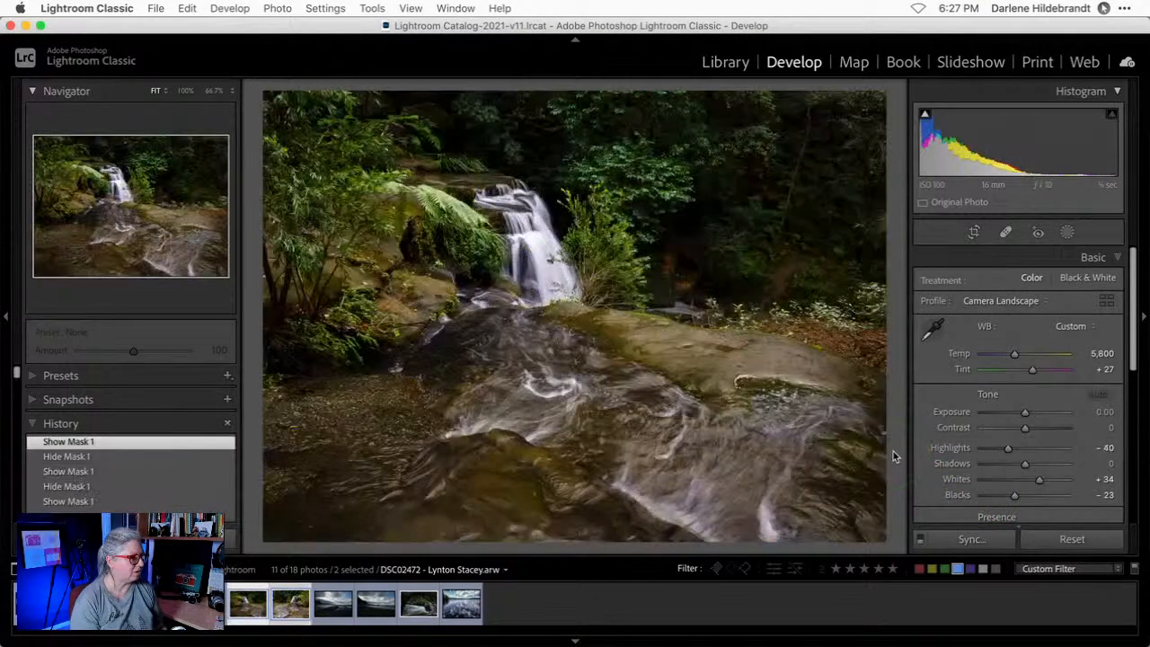
Copy the original waterfall photo's settings without crop or masking, and paste them onto the mirrored virtual copy.
key("super+c")
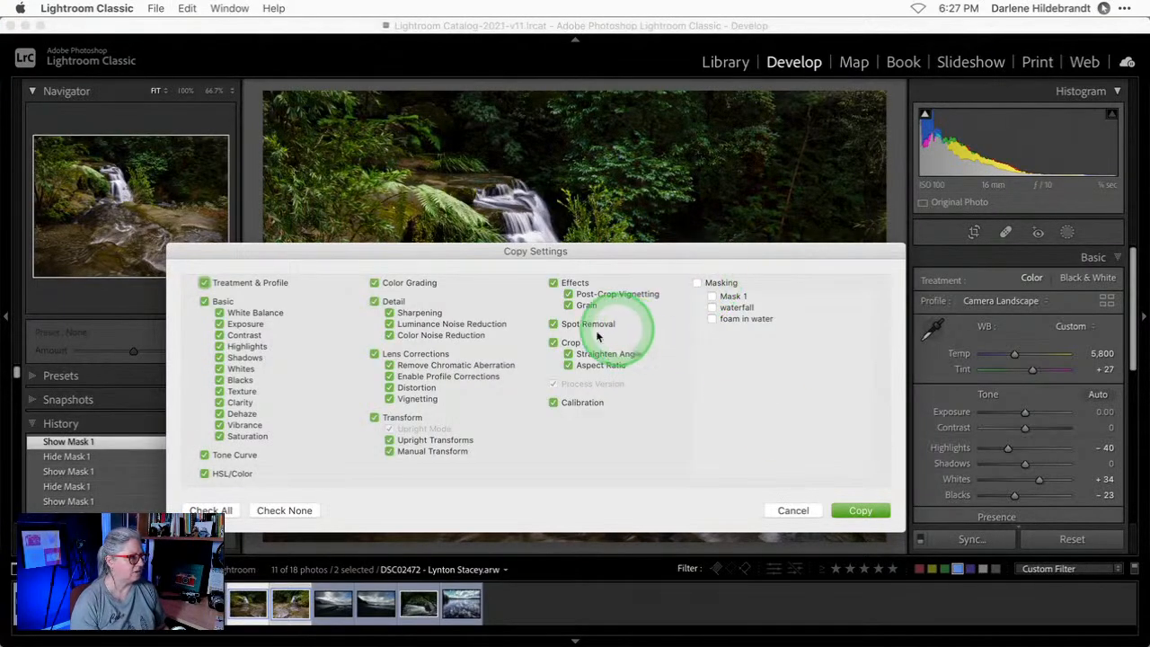
left_click(568, 344)
key("Return")
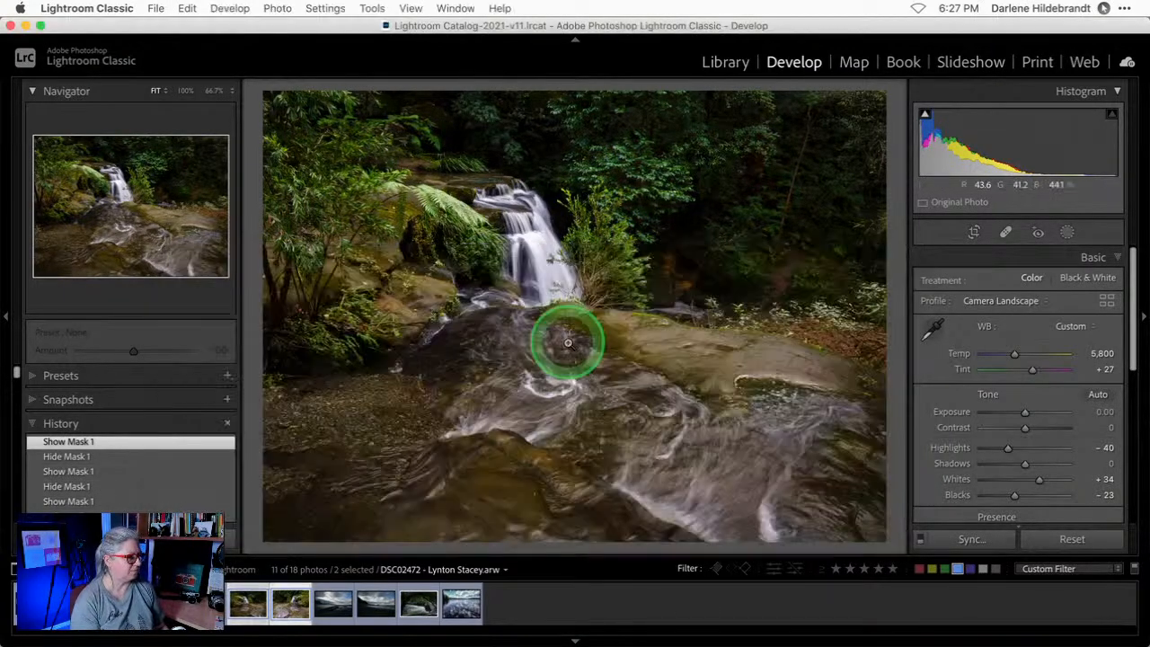
key("Right")
key("super+v")
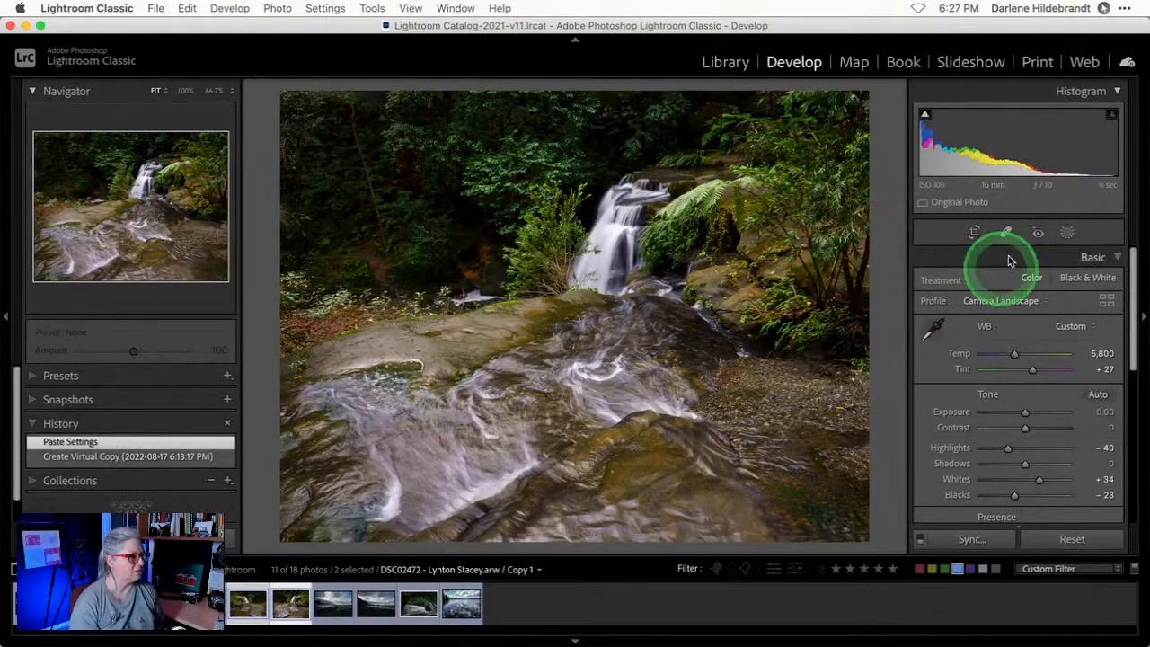
Check whether the mirrored virtual copy has any masks, and close masking.
left_click(1063, 233)
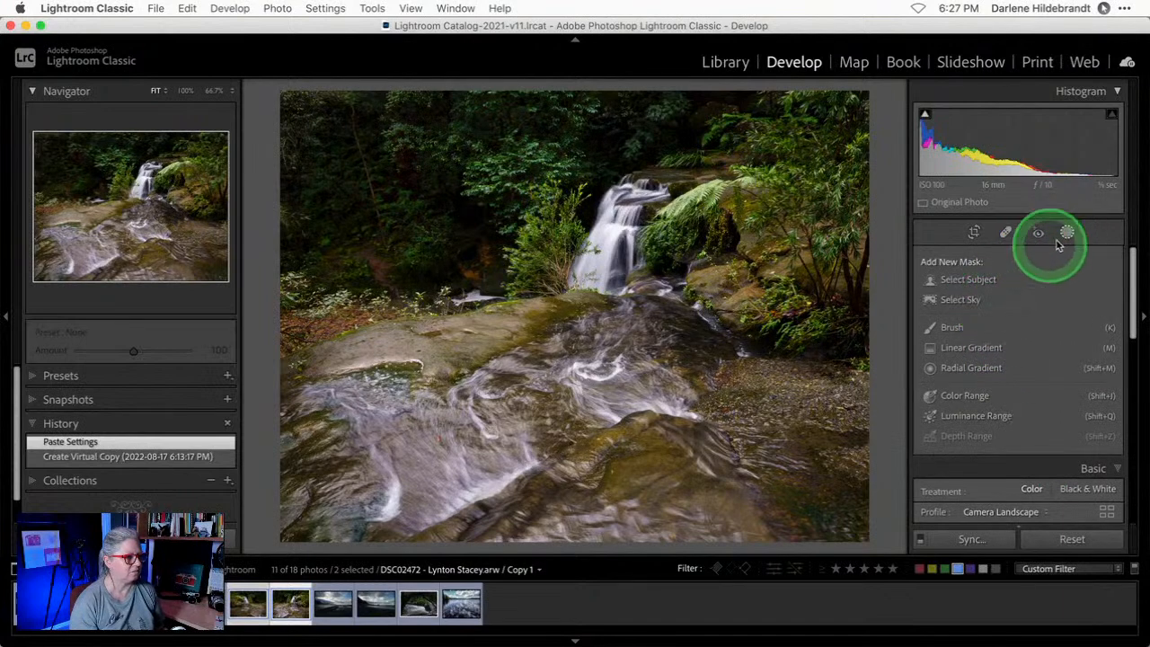
left_click(1066, 233)
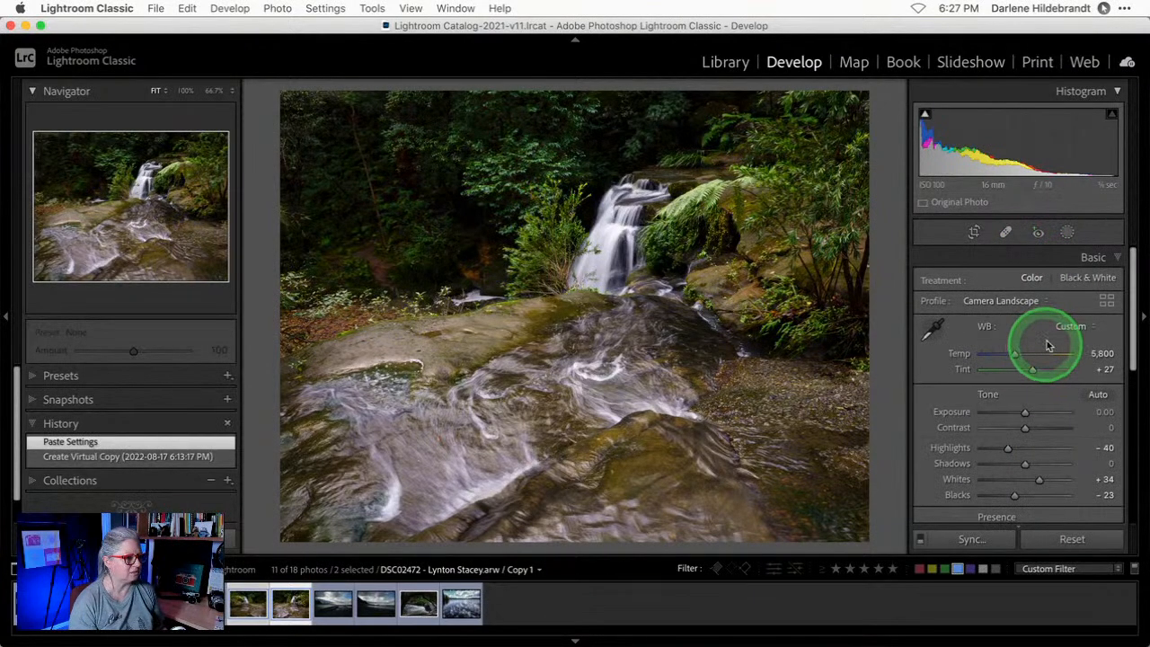
left_click(1066, 232)
left_click(1068, 245)
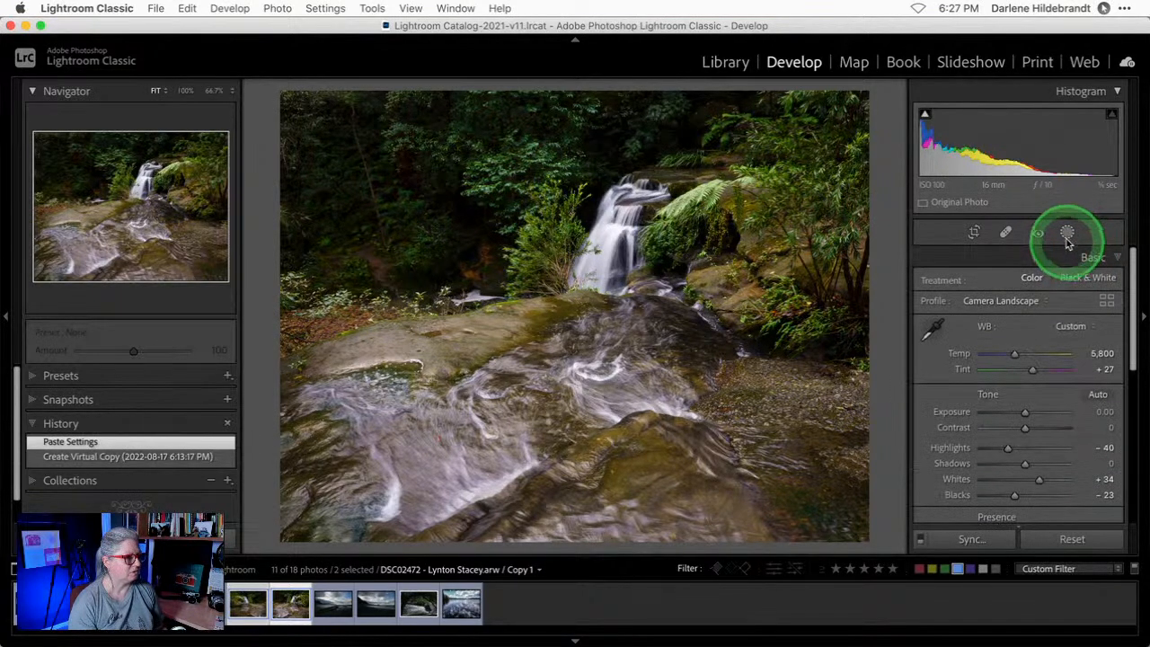
left_click(1066, 233)
scroll(978, 413, "down", 2)
scroll(979, 413, "up", 2)
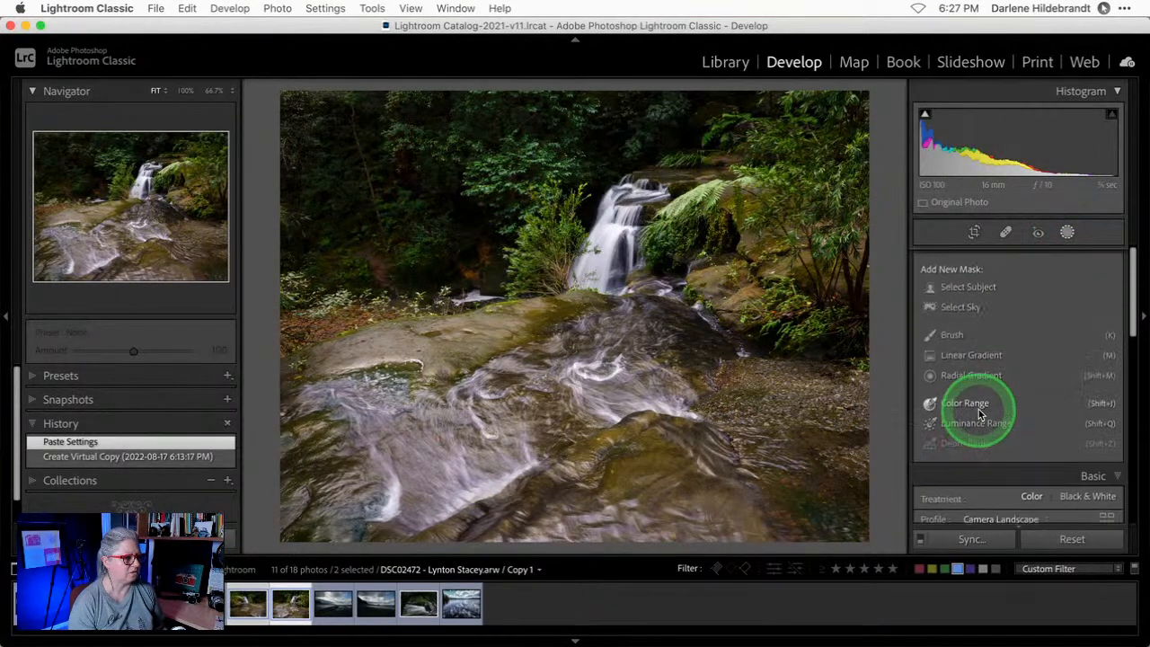
left_click(1066, 233)
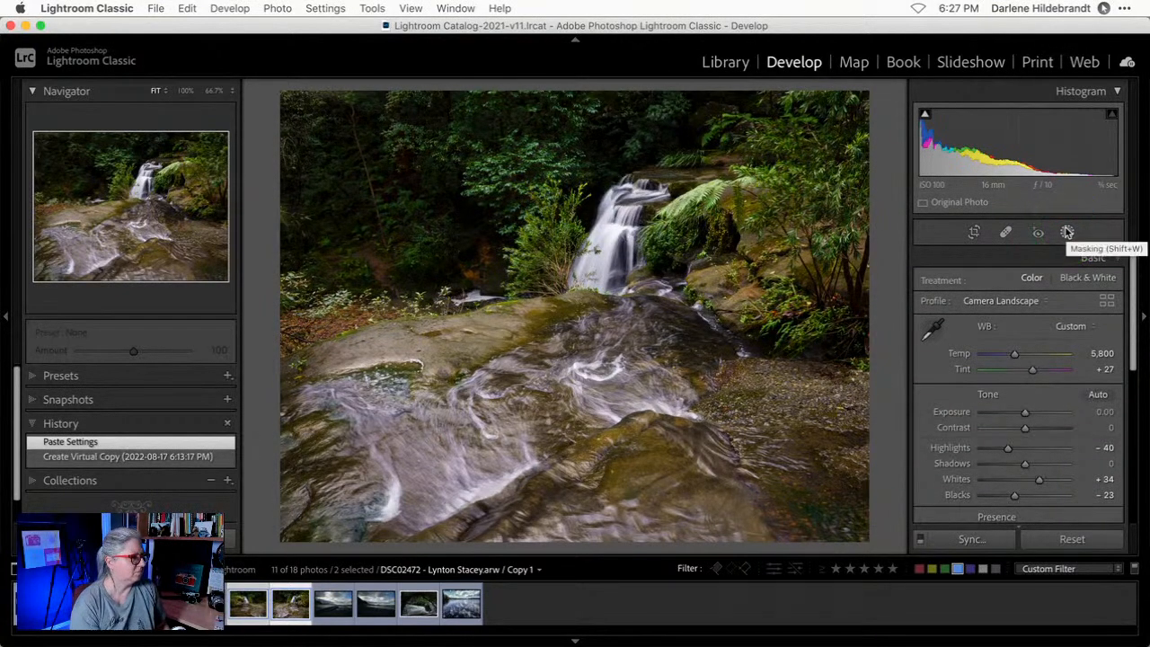
Compare the original and mirrored waterfall photos side by side and one at a time with the side panels hidden.
key("n")
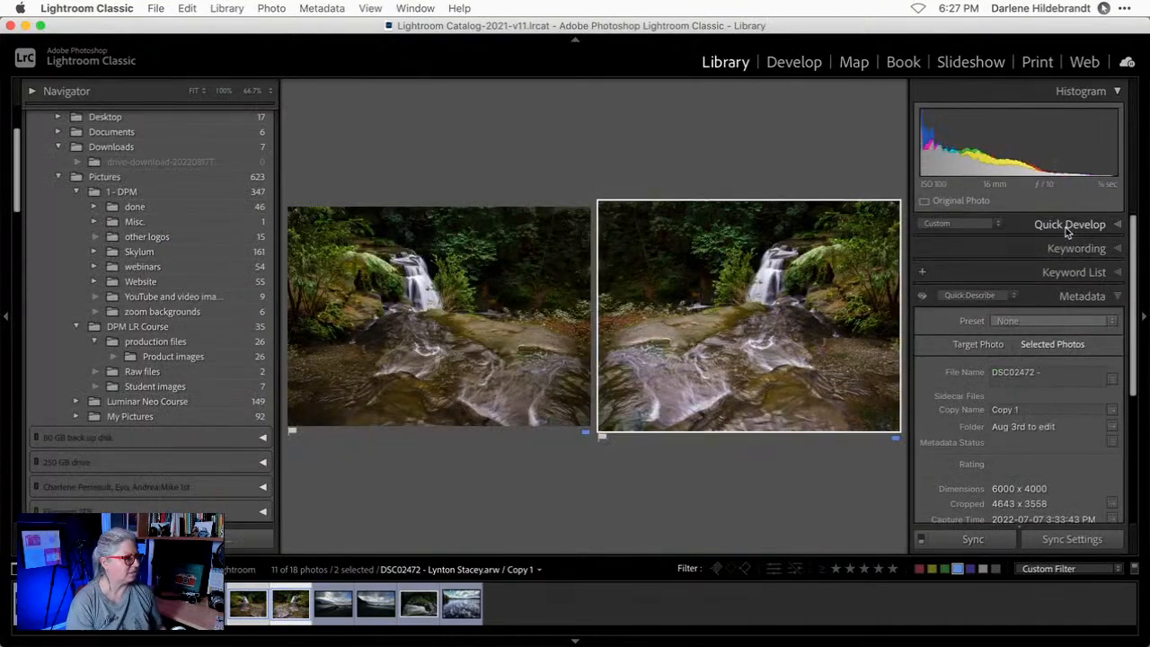
key("e")
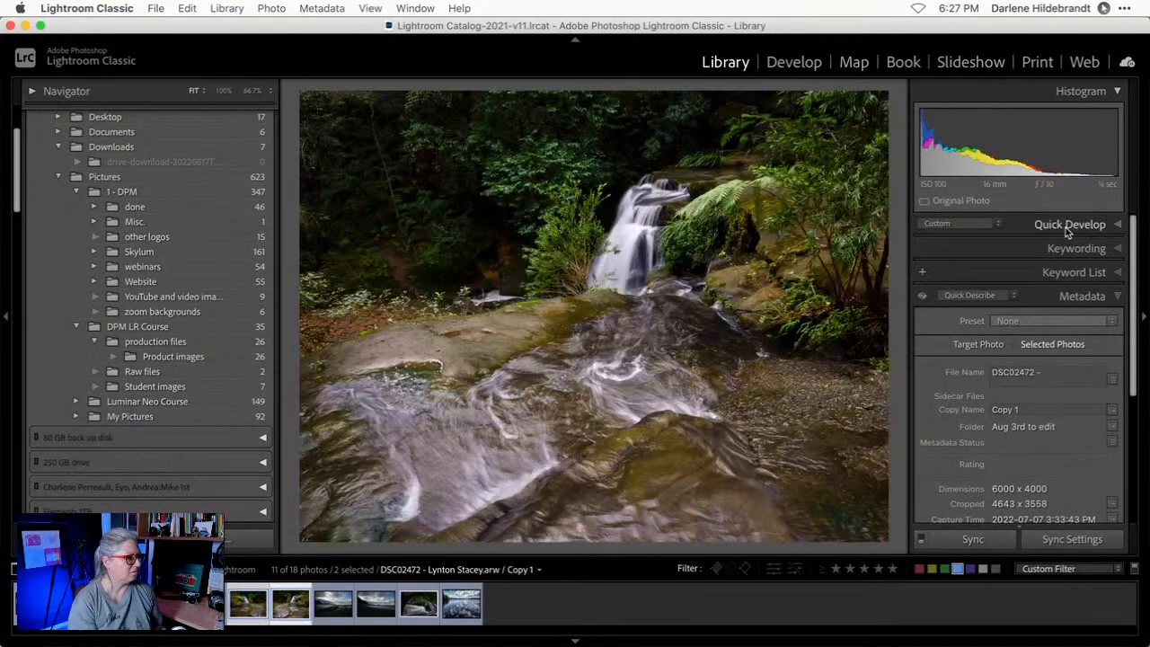
key("shift+Tab")
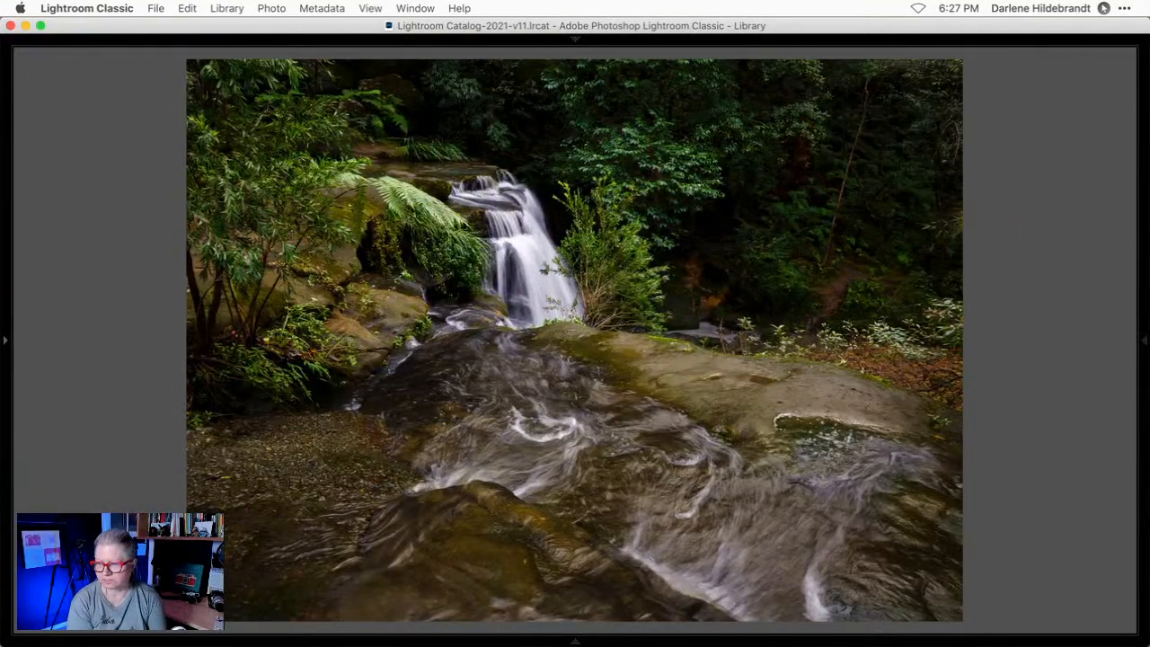
key("Right")
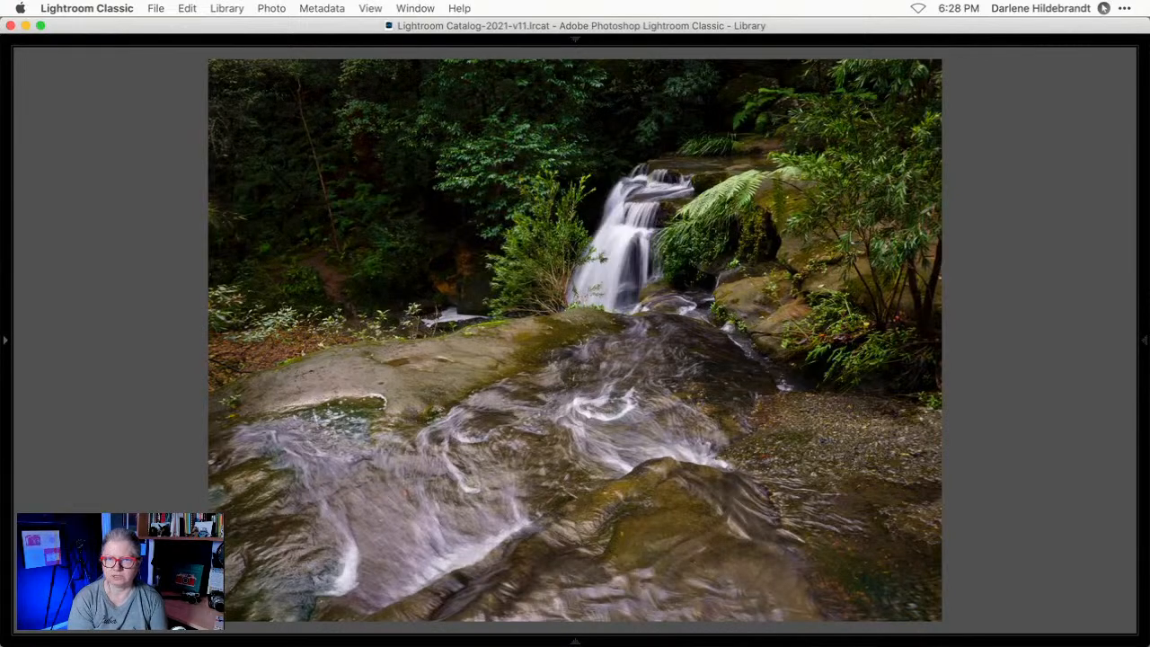
key("Left")
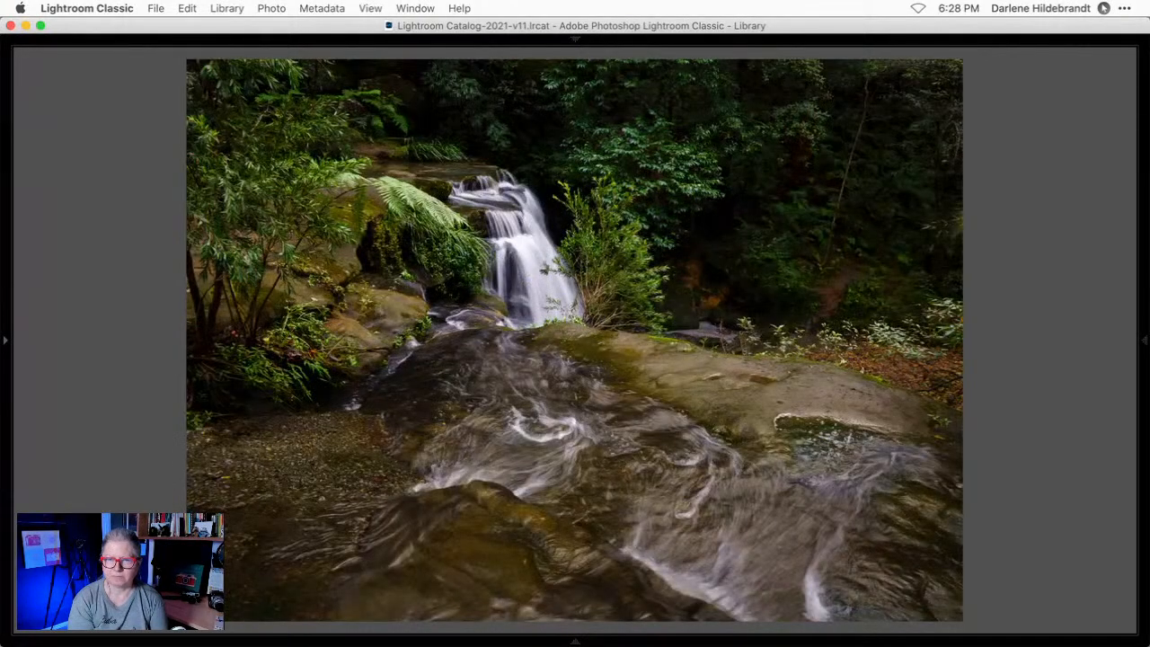
key("Right")
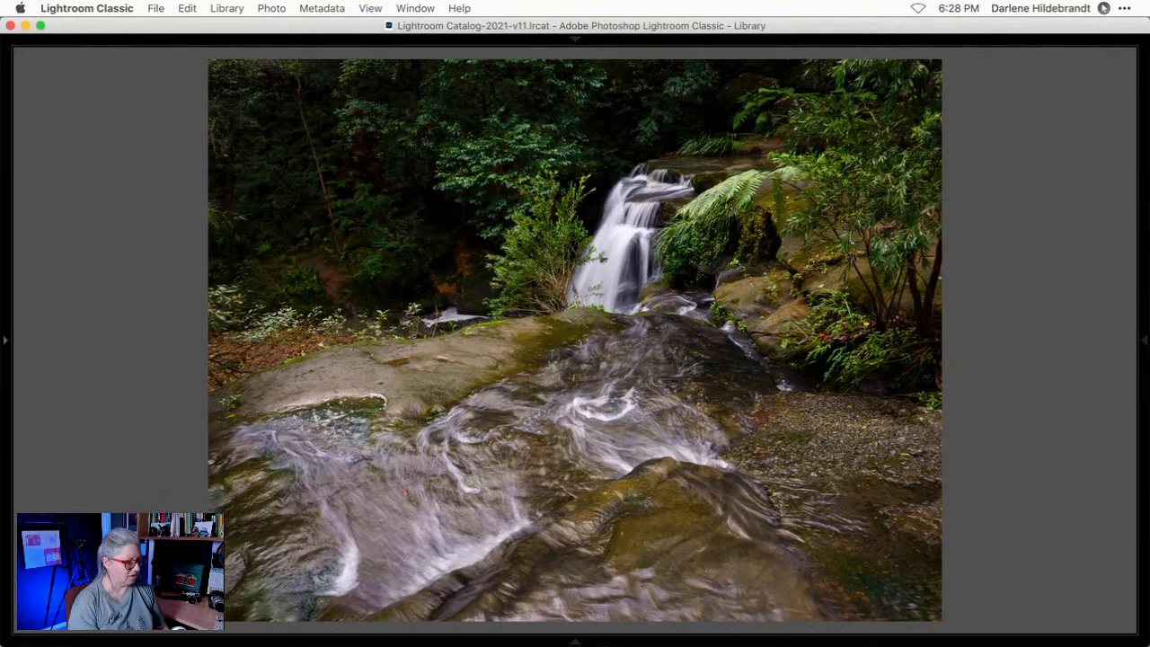
key("g")
left_click(1016, 231)
left_click(756, 342)
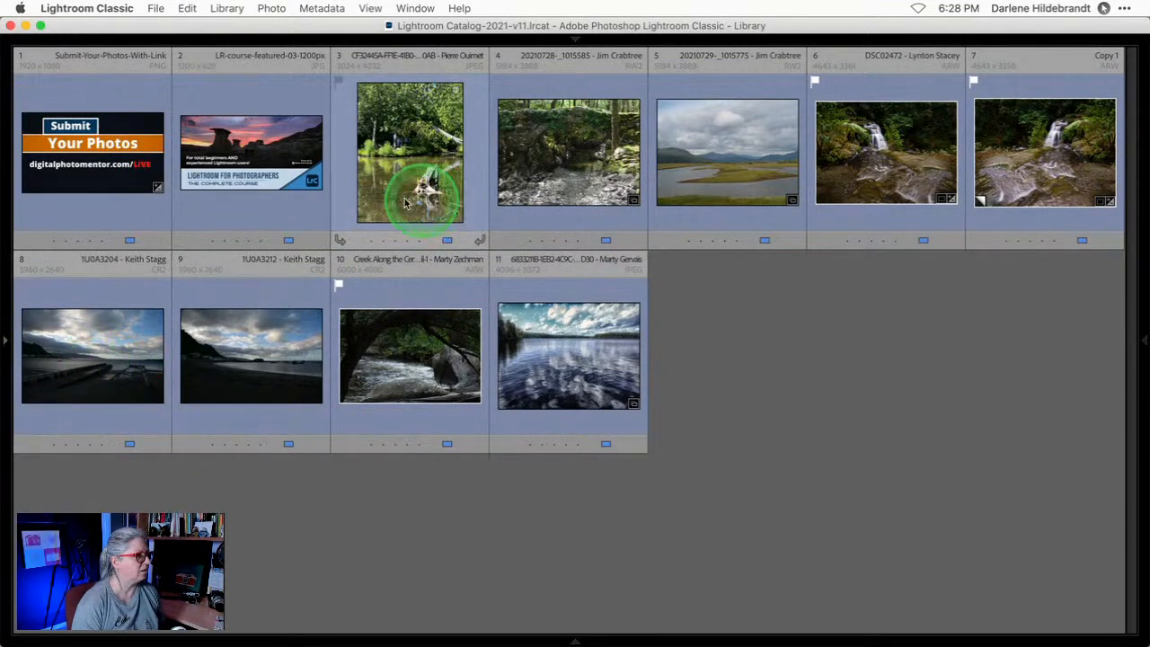
double_click(389, 177)
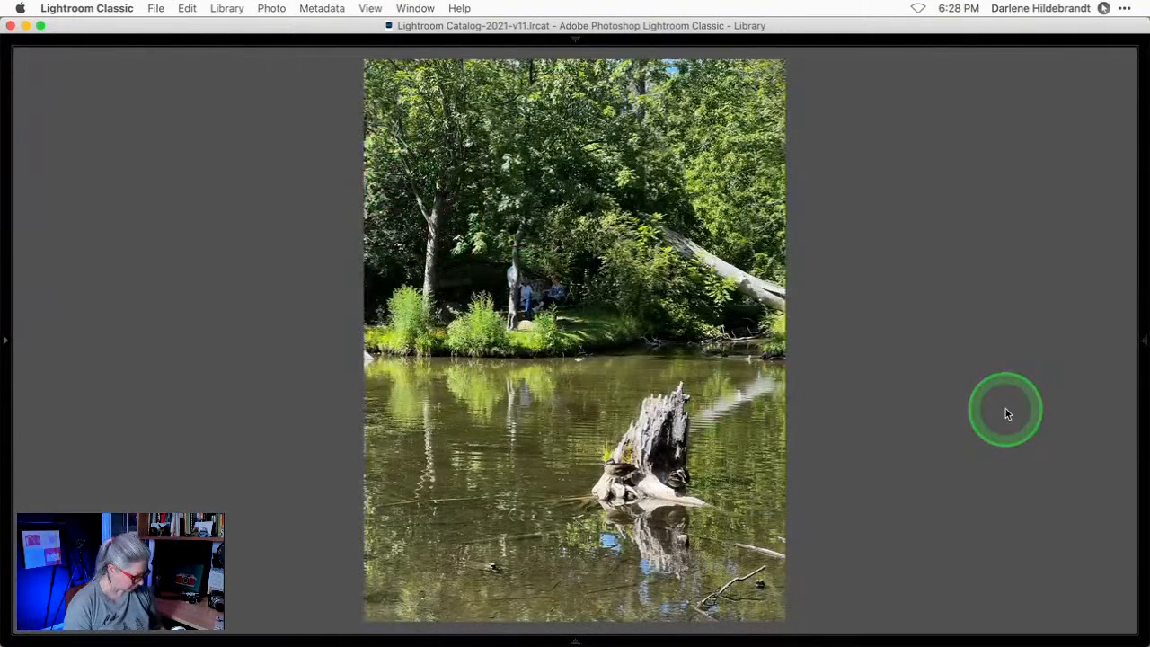
key("d")
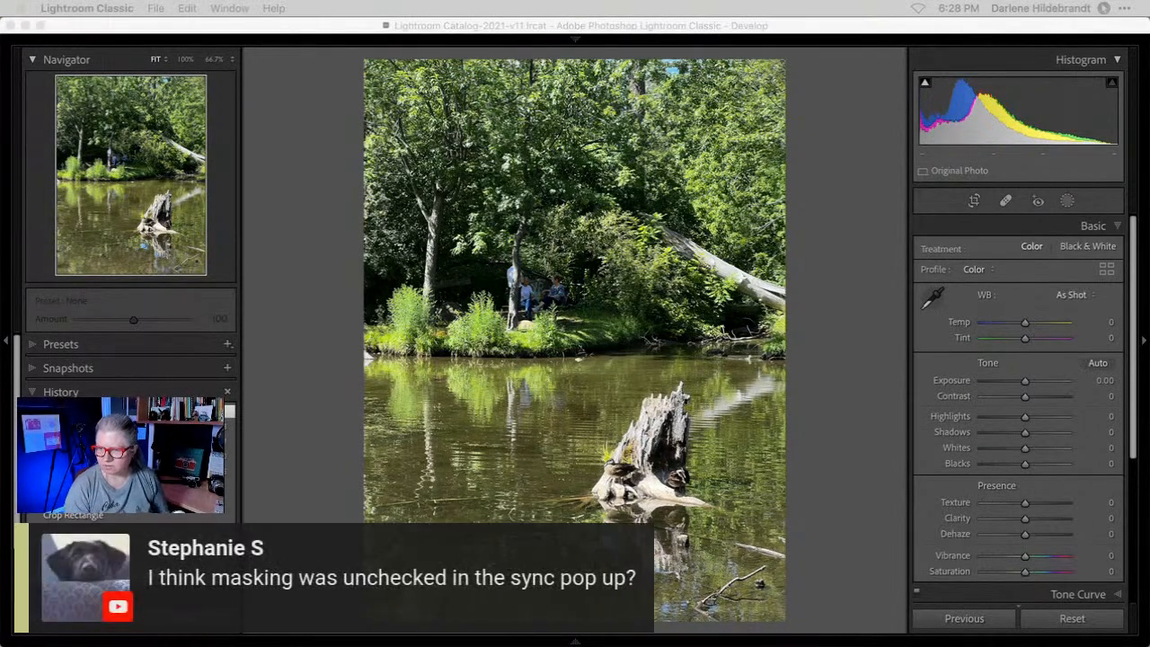
left_click(741, 391)
key("g")
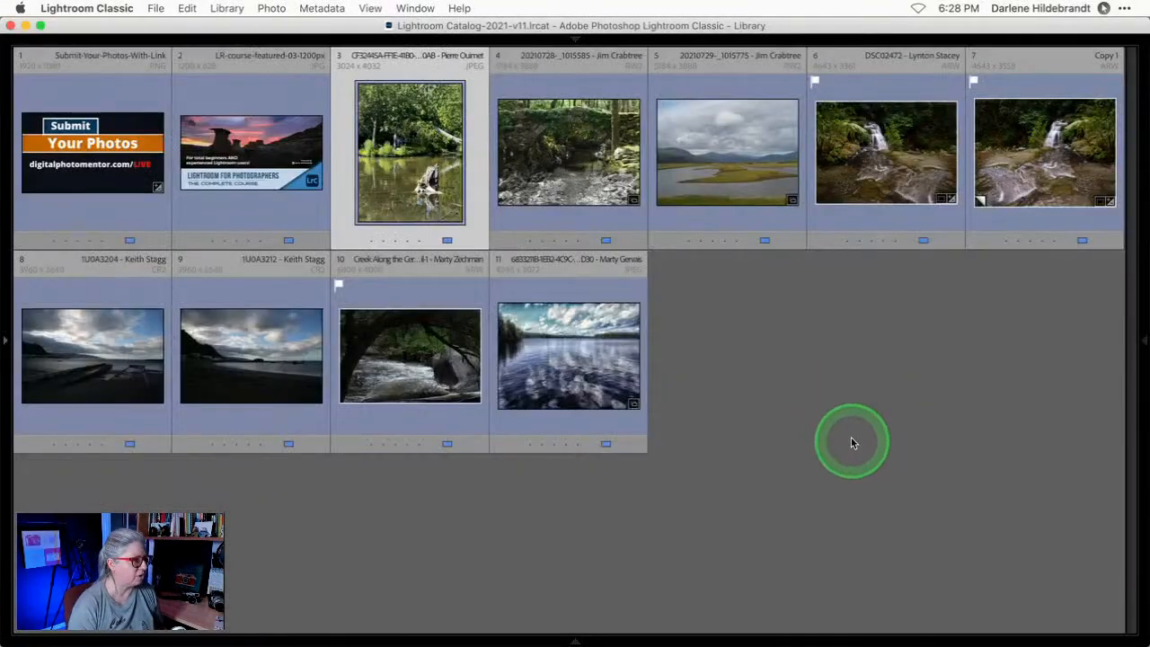
Copy the original waterfall photo's settings including all three masks but not the crop, and paste them onto the mirrored virtual copy.
left_click(852, 420)
left_click(874, 153)
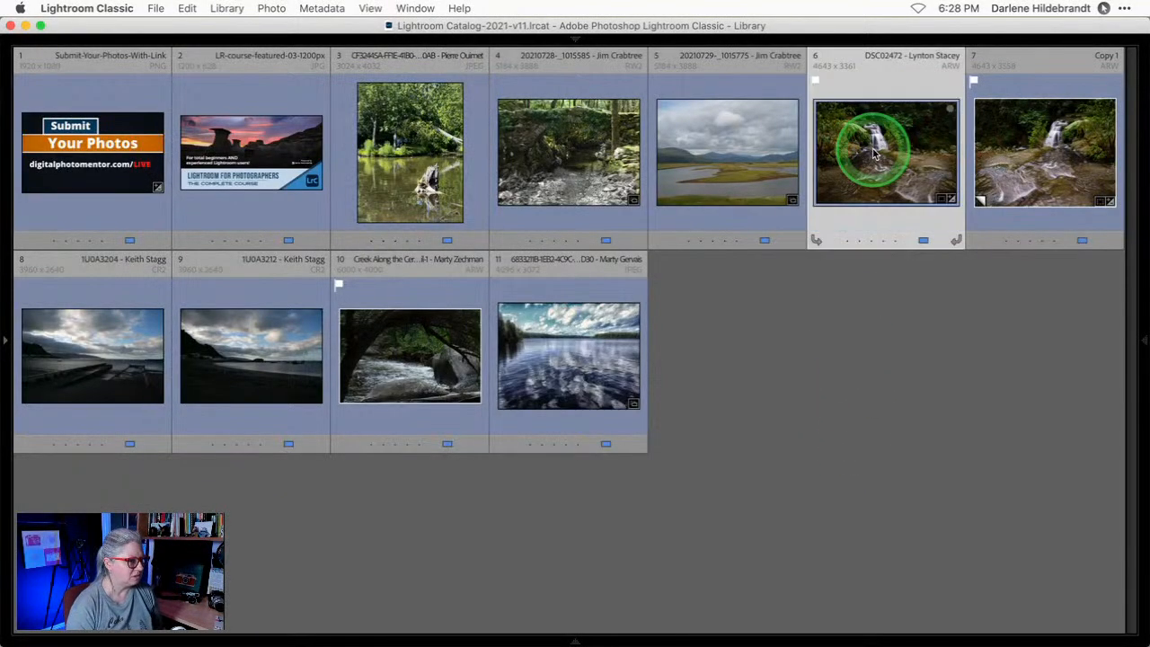
key("d")
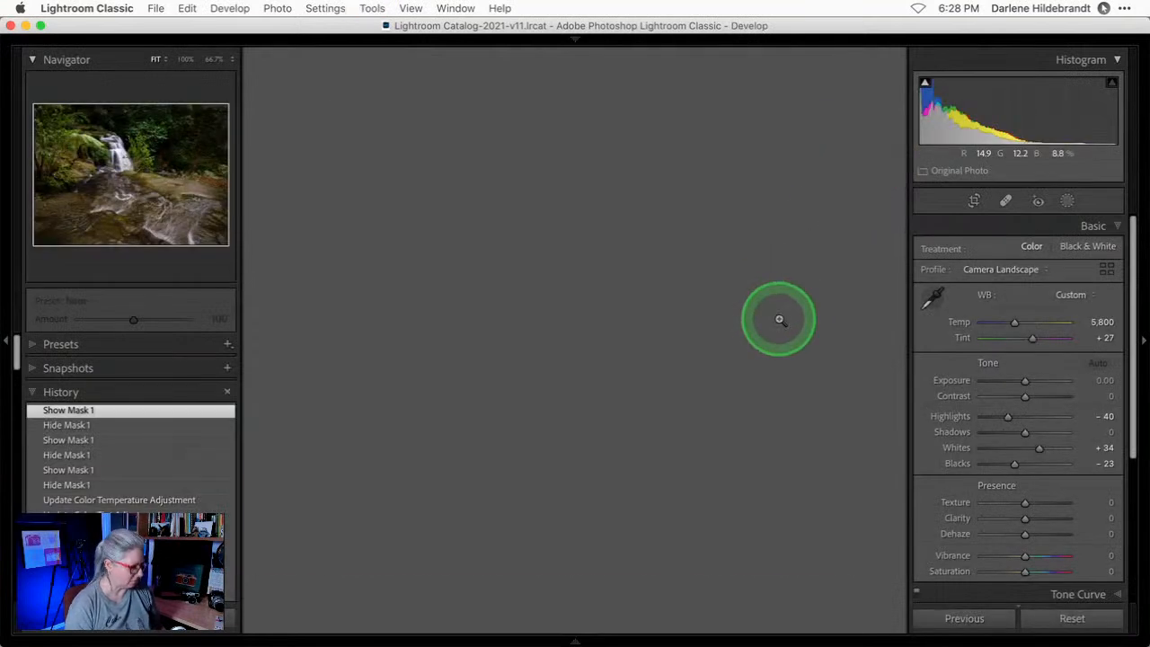
key("super+shift+c")
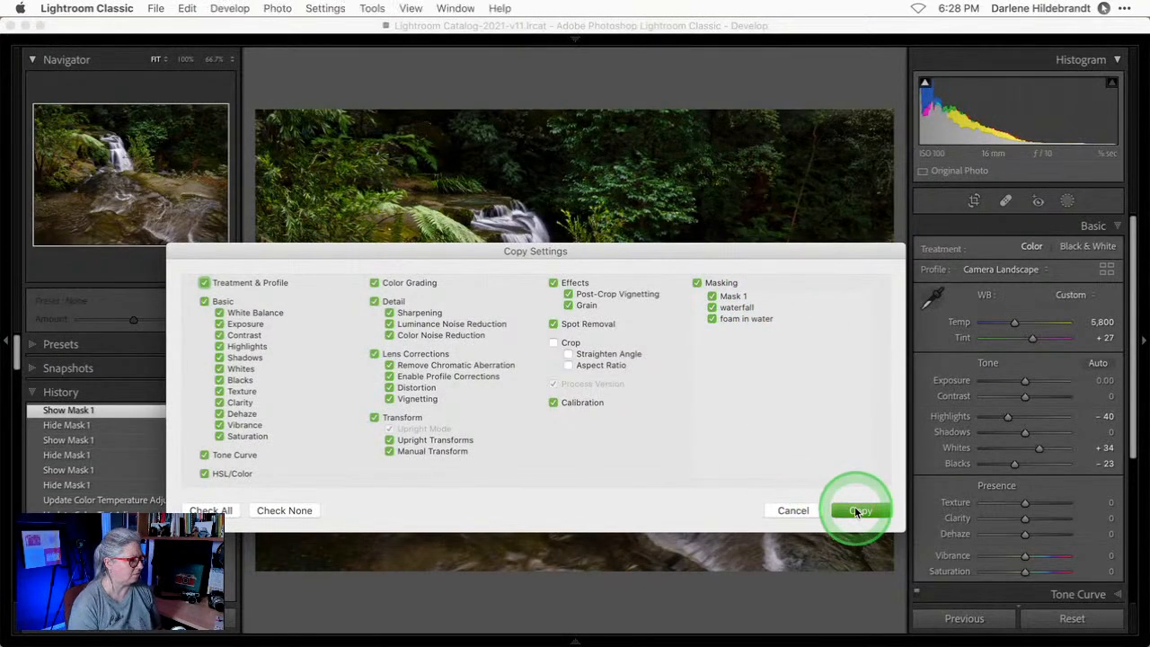
left_click(855, 509)
key("Right")
key("super+shift+v")
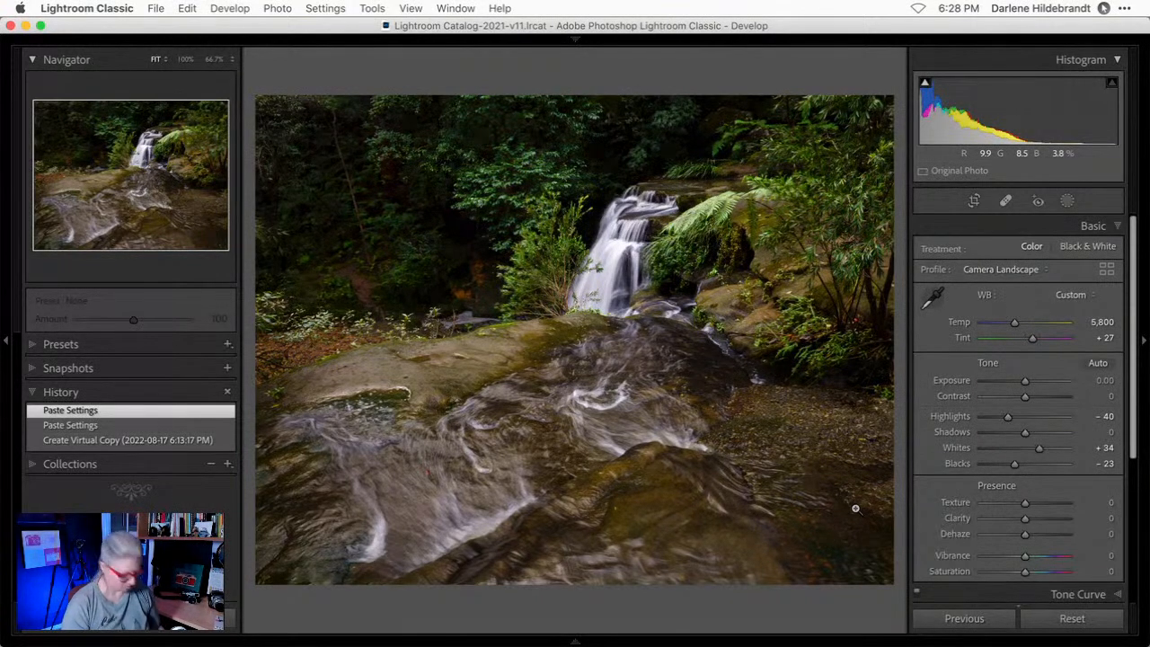
Compare the original and mirrored waterfall photos one at a time in Loupe view.
key("e")
key("Right")
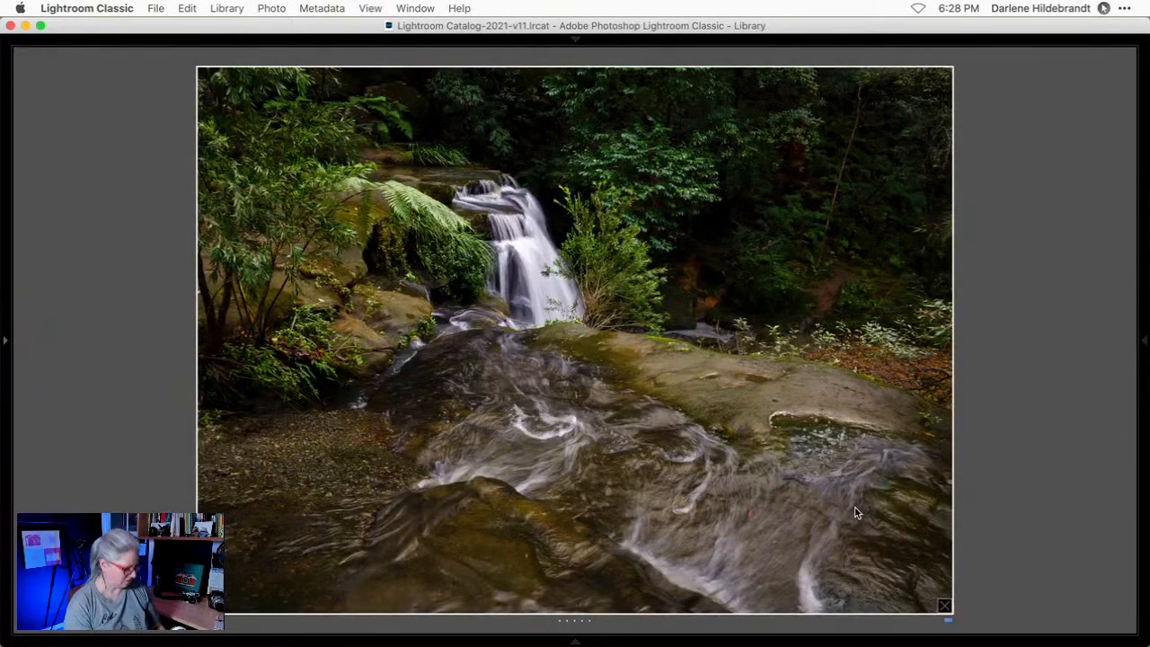
key("Right")
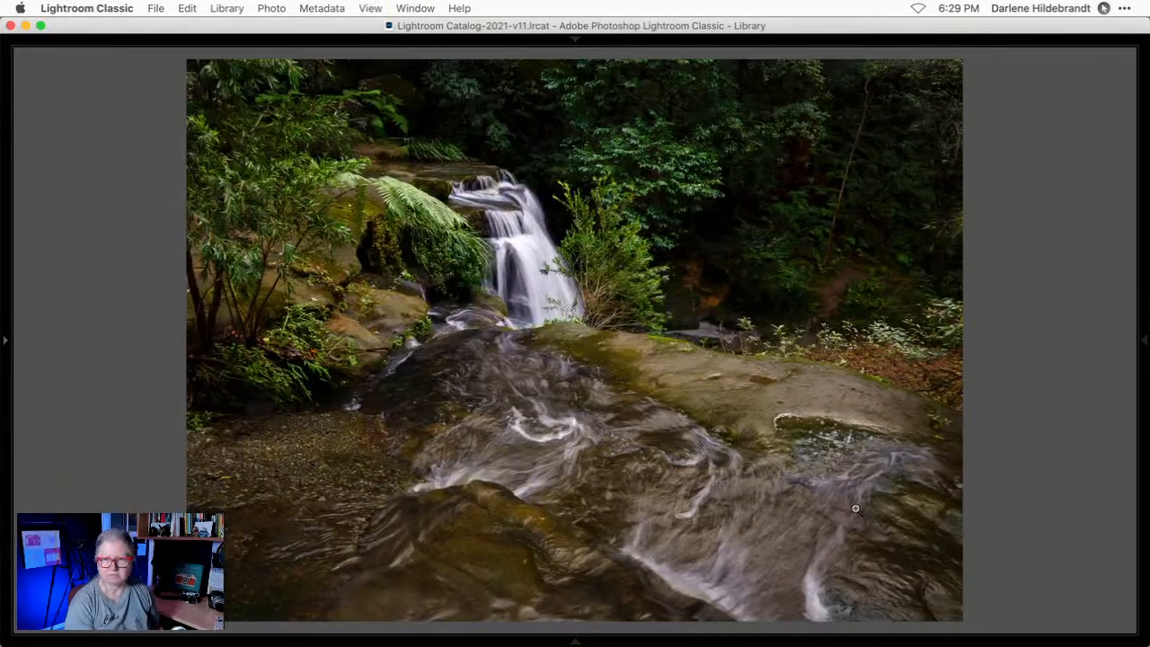
key("Right")
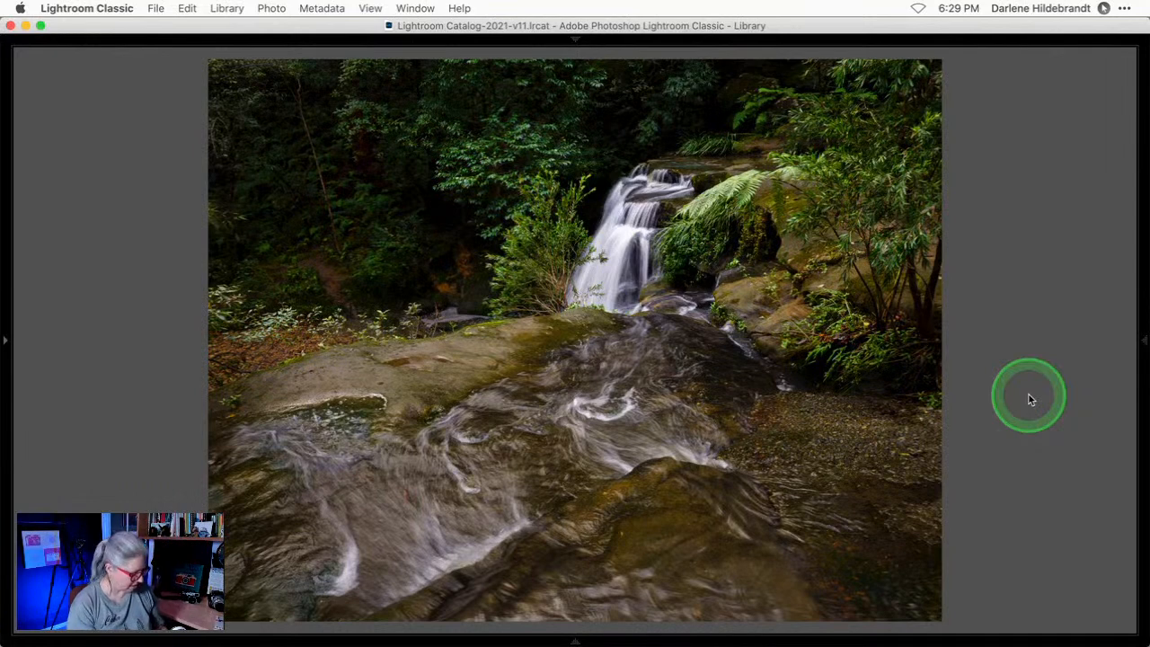
Crop away part of the mirrored virtual copy's lower edge, leaving about 4643 x 3113 pixels.
key("d")
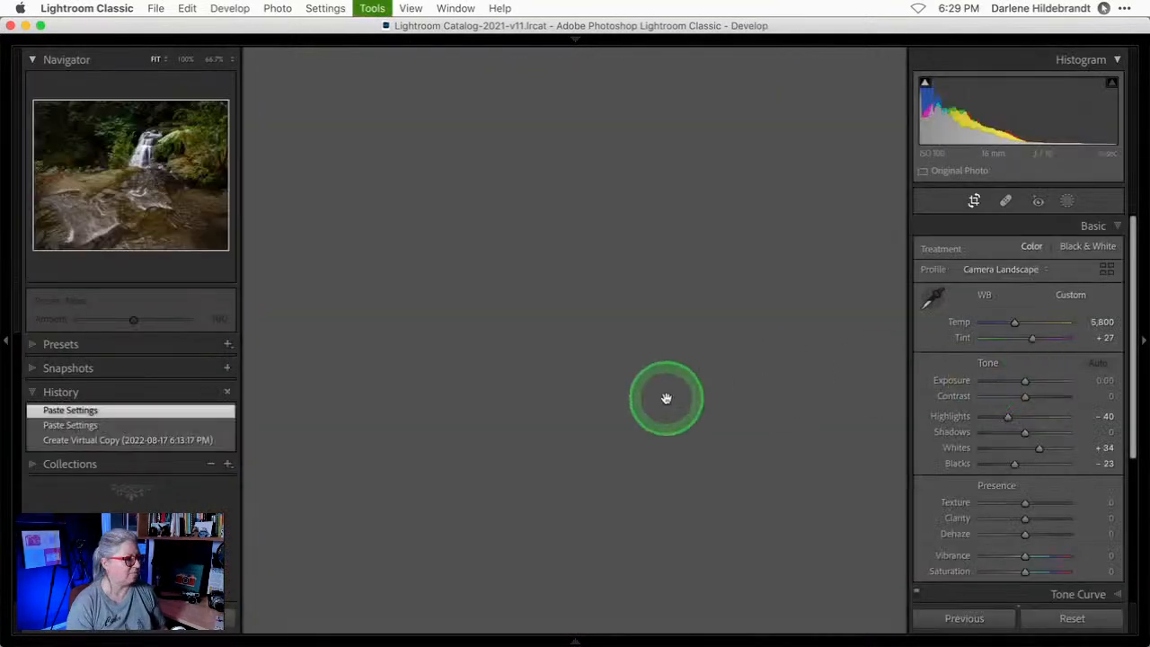
key("r")
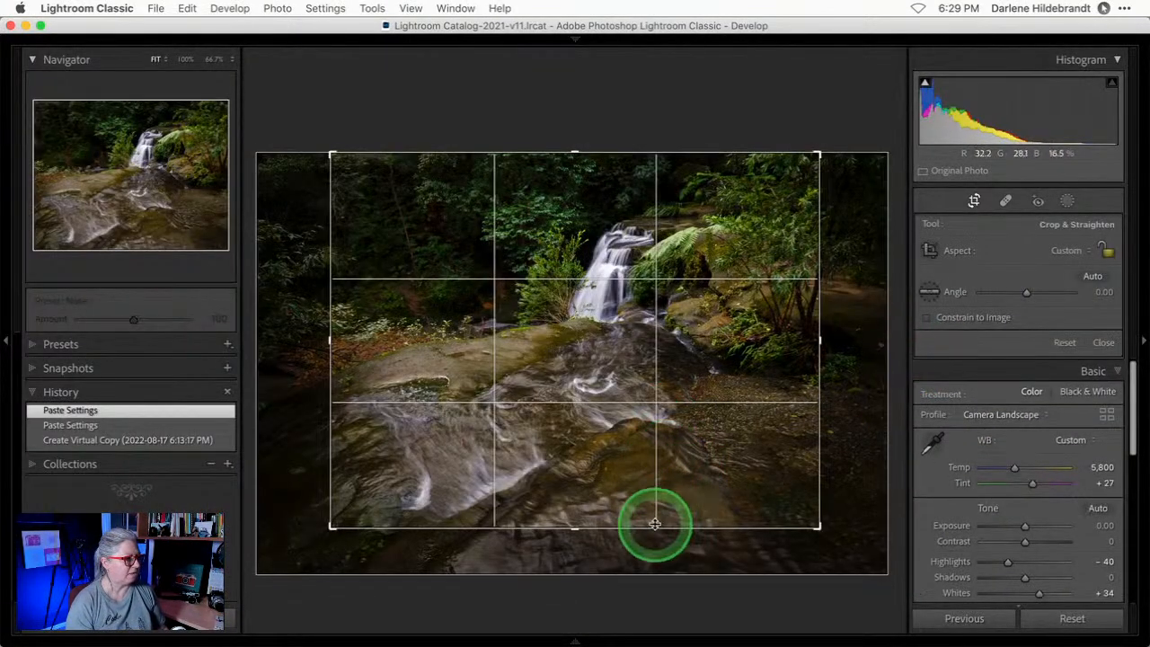
left_click_drag(657, 526, 656, 504)
key("Return")
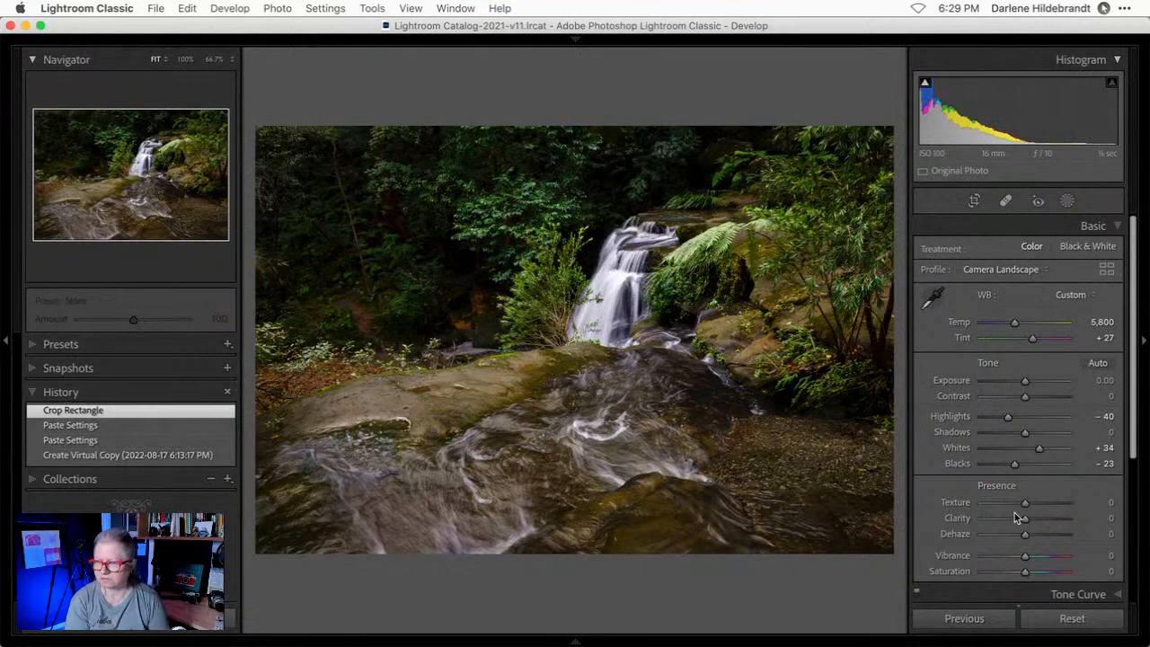
Open the portrait-format pond photo with the tree stump for developing.
key("g")
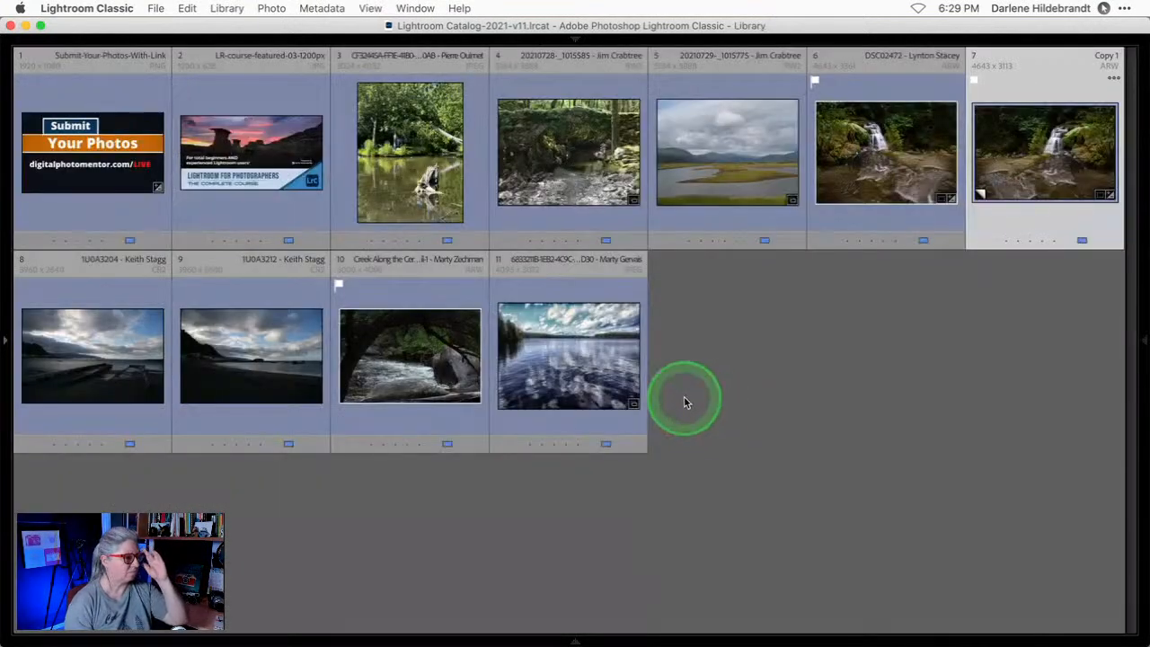
left_click(426, 163)
key("d")
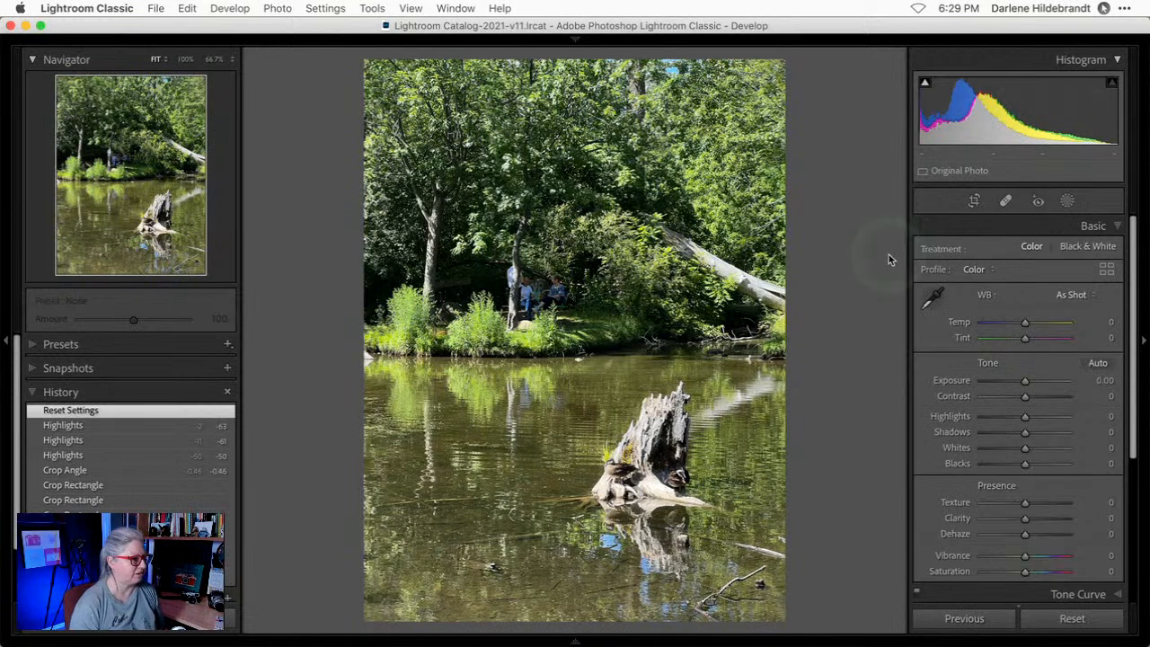
Check the pond photo's file information overlay and its available profiles, and close both.
left_click(892, 255)
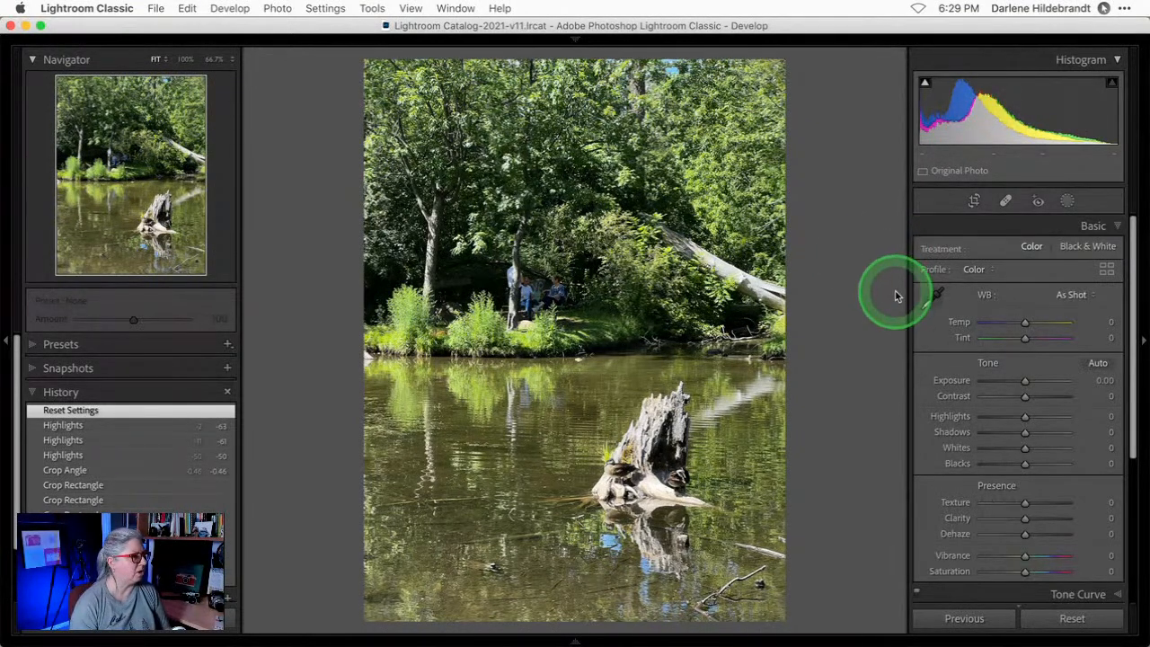
key("i")
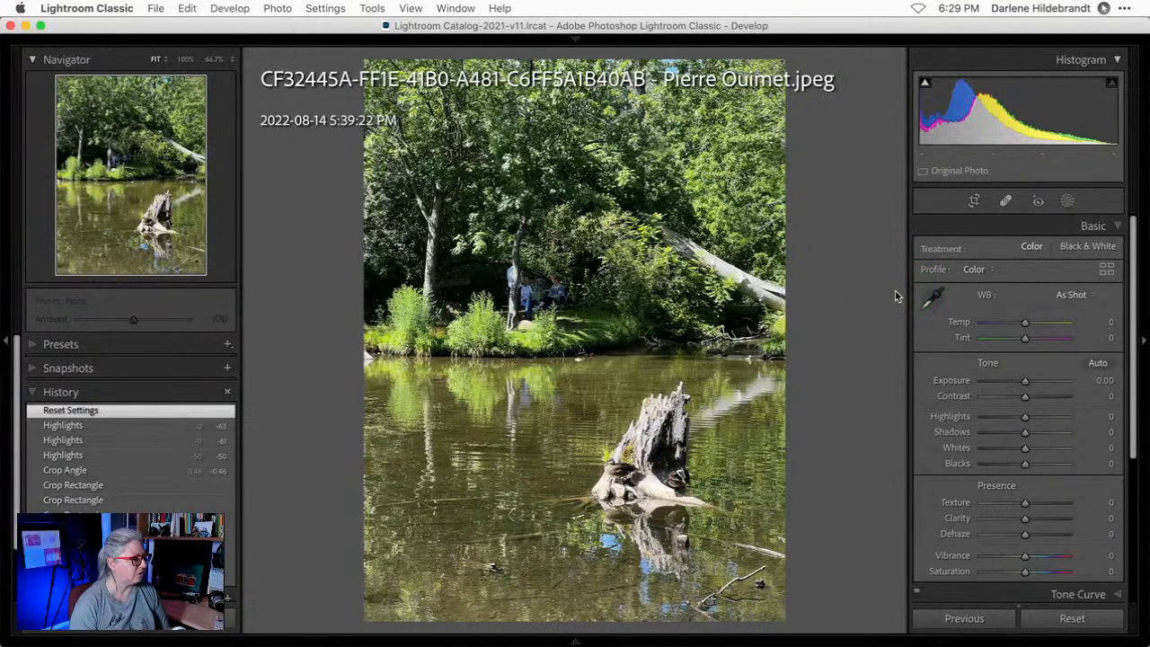
key("i")
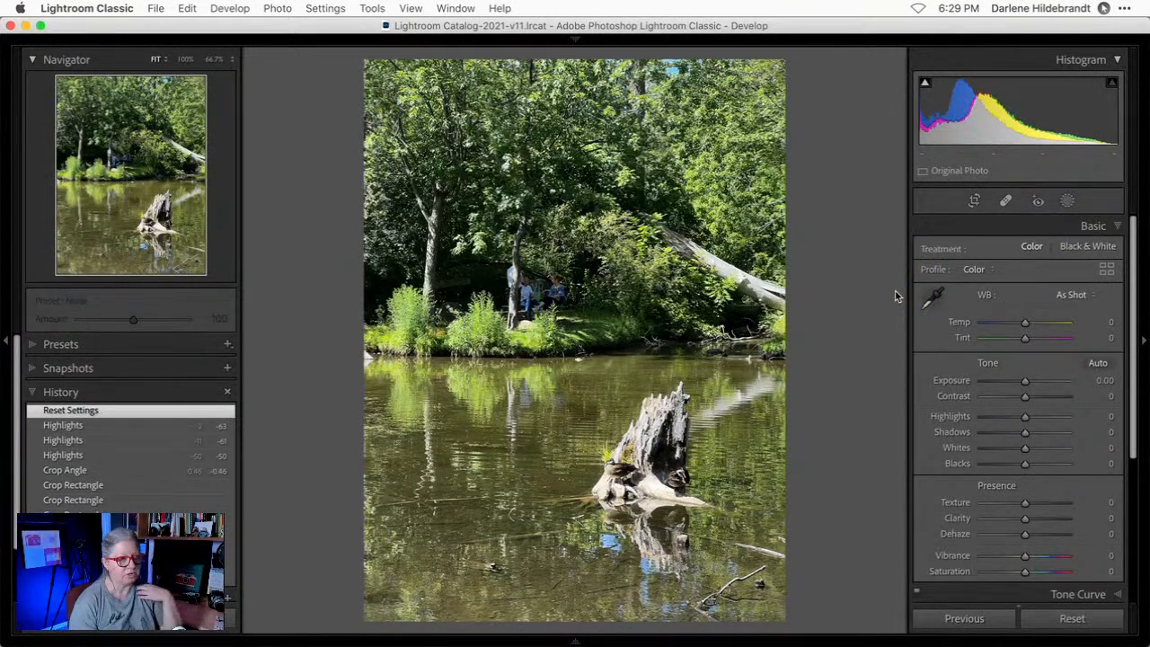
left_click(1106, 268)
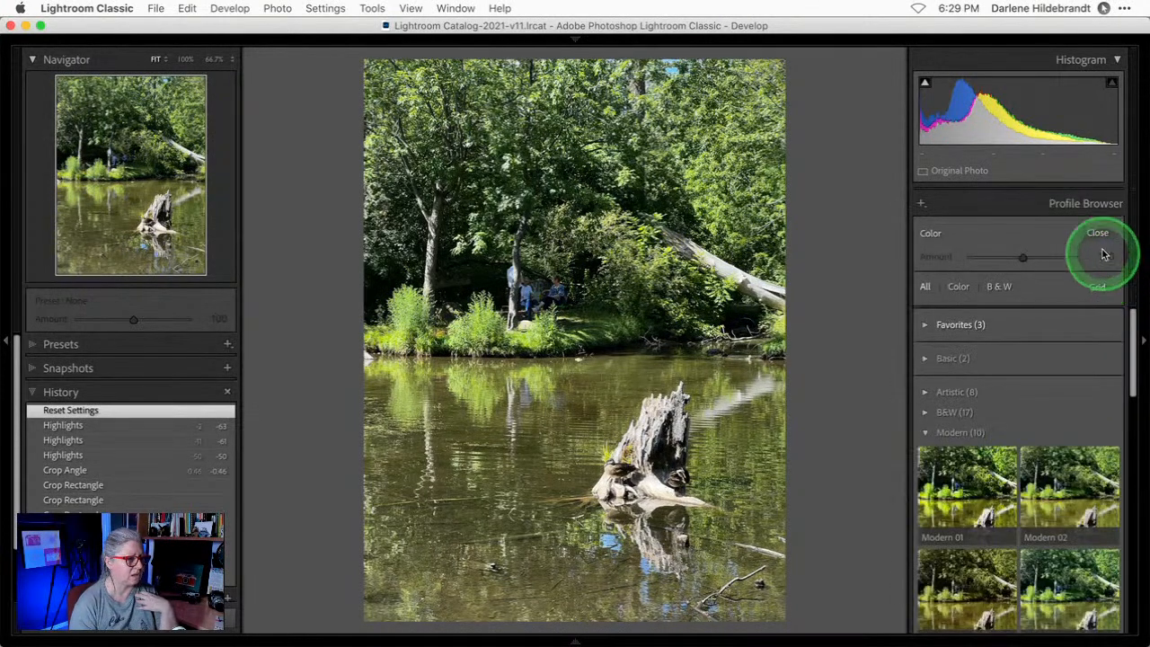
left_click(1098, 234)
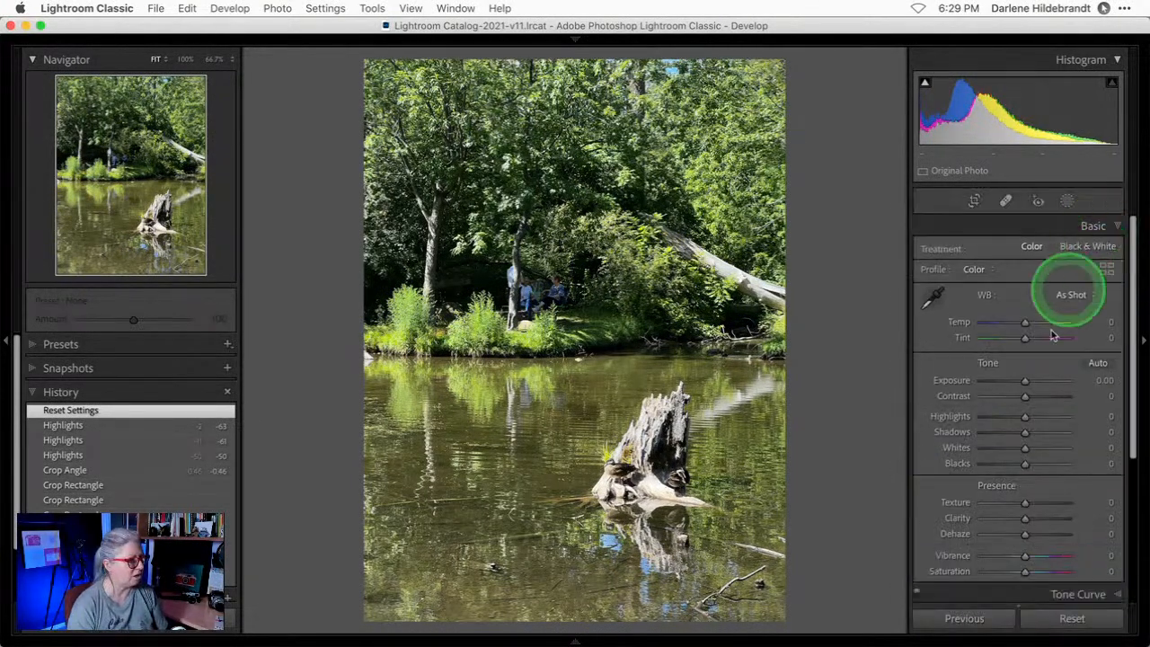
Rotate the pond photo 180 degrees and examine its upside-down composition against a blacked-out interface.
left_click(1042, 381)
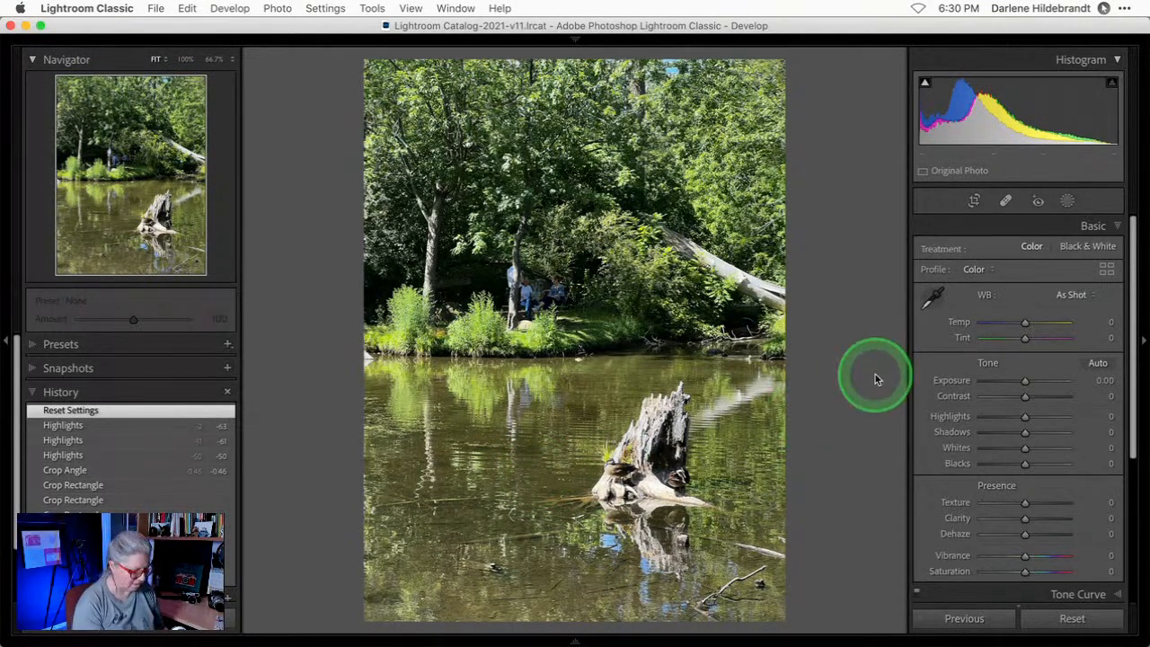
key("super+bracketright")
key("super+bracketright")
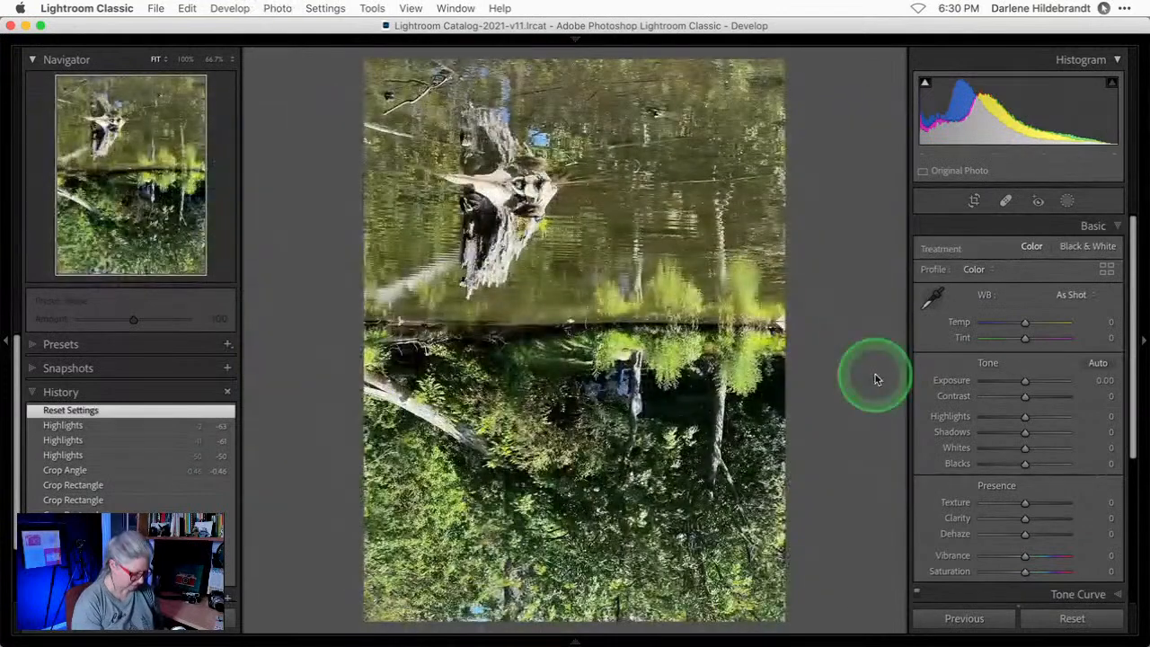
key("l")
key("l")
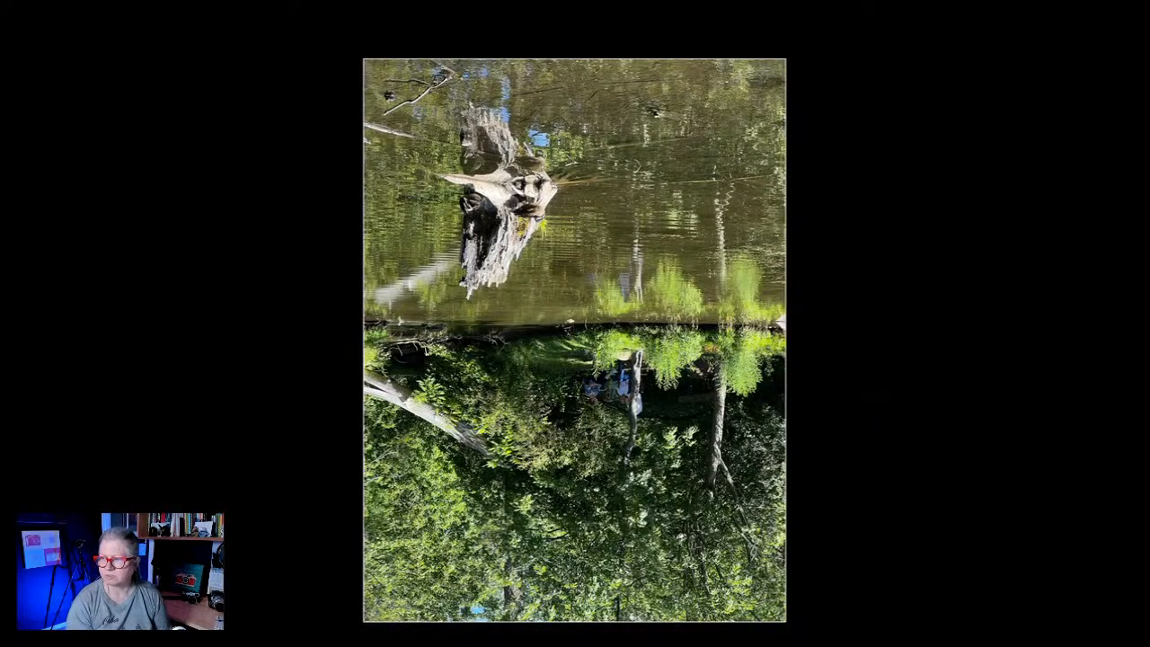
key("l")
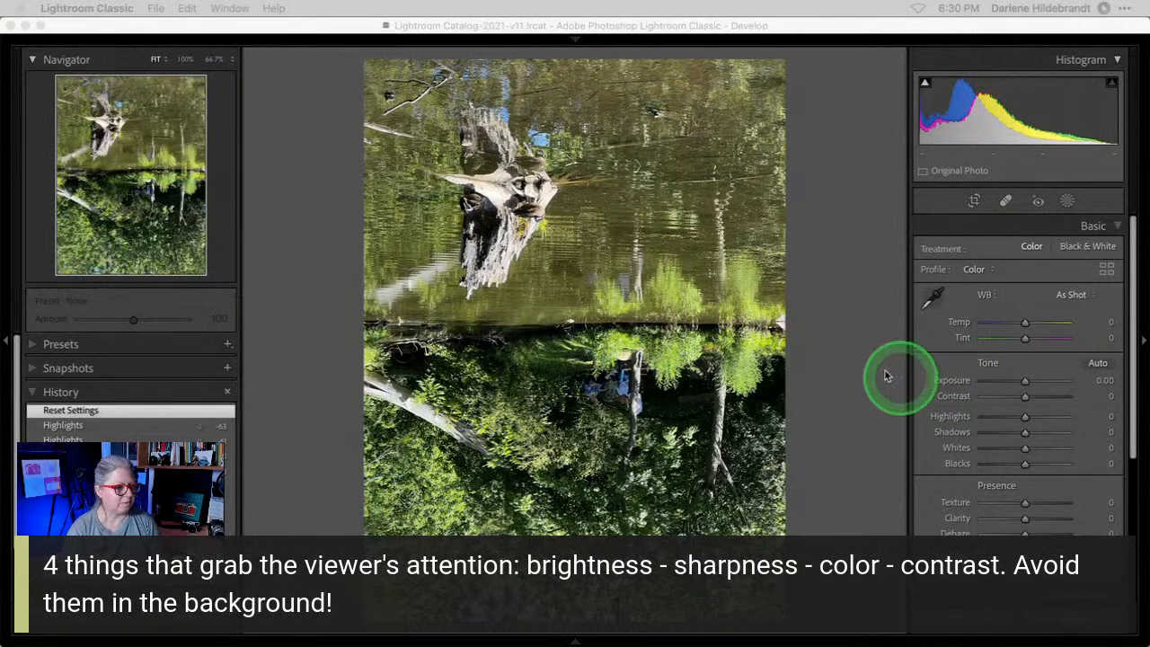
key("l")
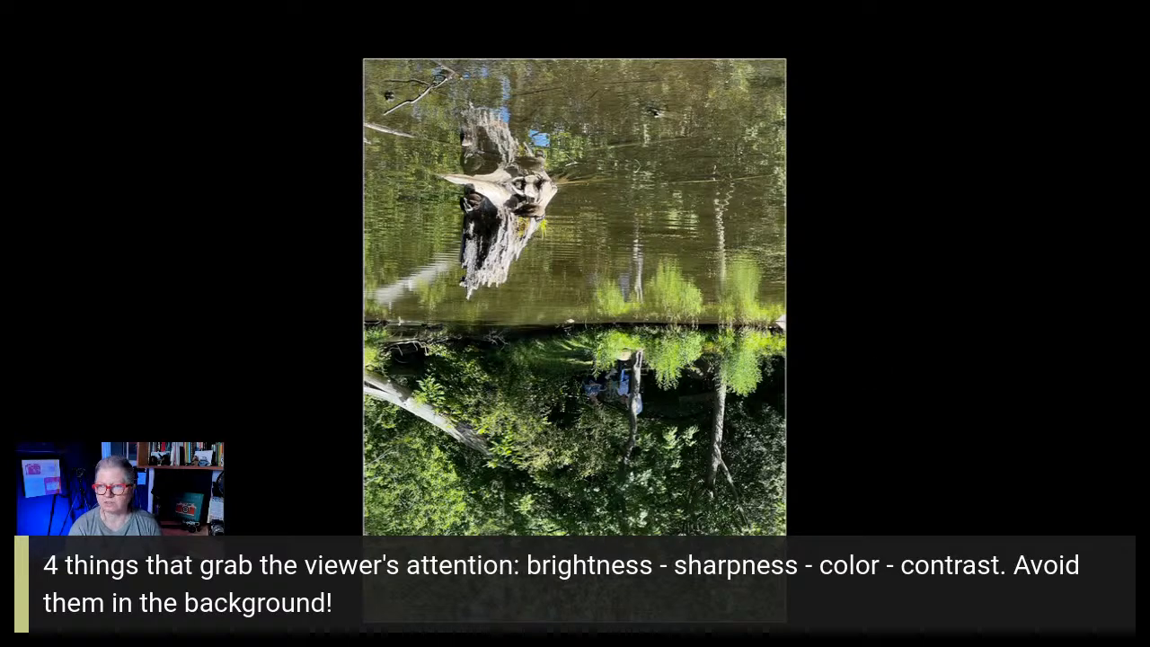
key("l")
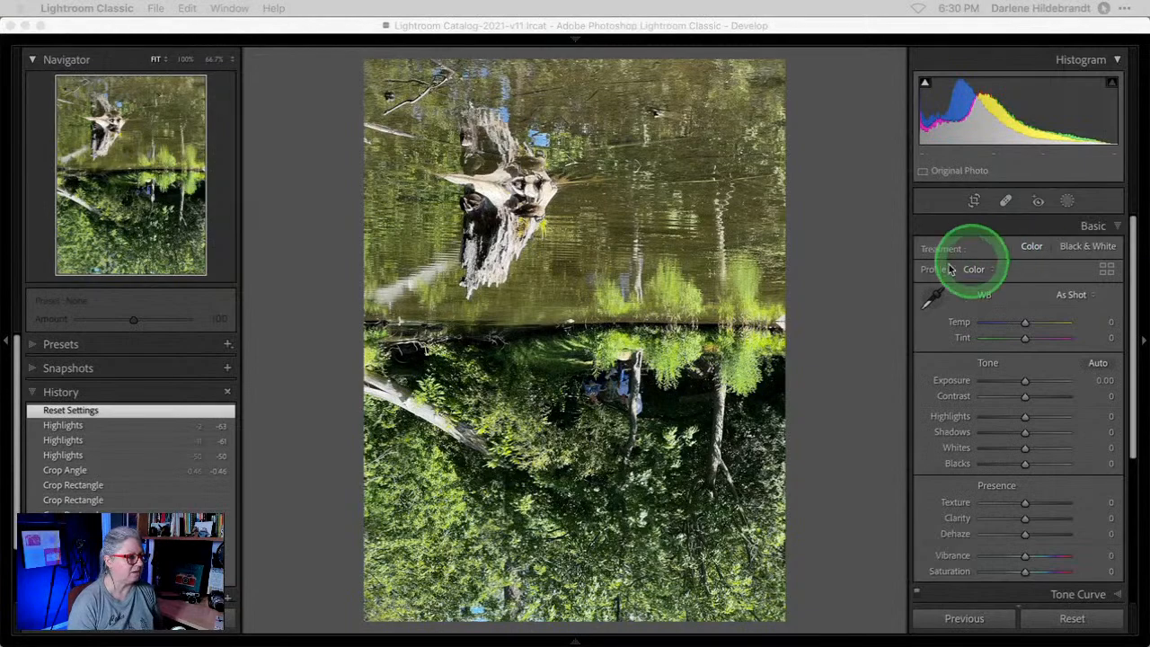
Rotate the pond photo back upright and inspect the stump and ducks close up against a blacked-out interface.
key("l")
key("l")
key("ctrl+]")
key("ctrl+]")
left_click(633, 485)
left_click_drag(594, 321, 615, 388)
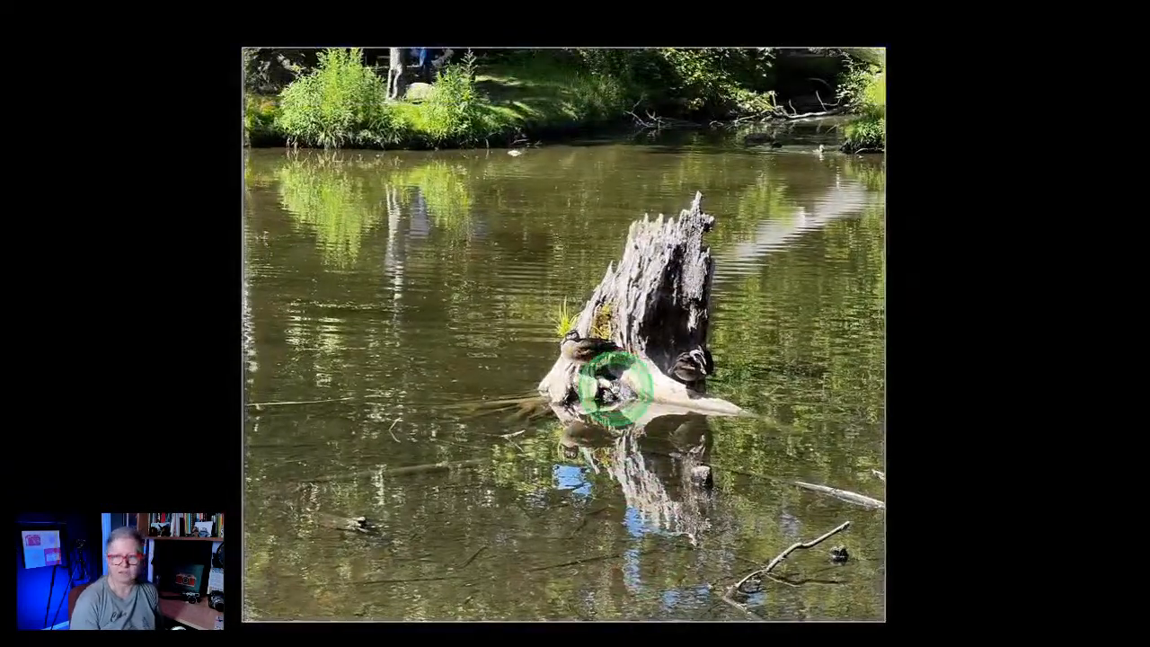
key("l")
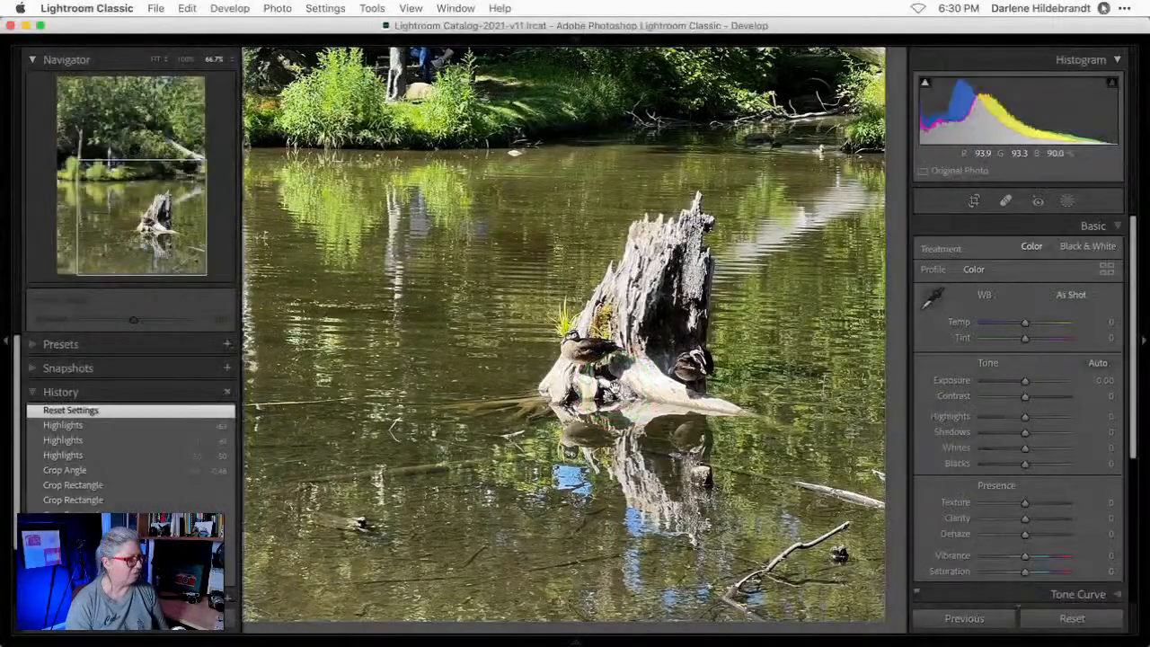
left_click(600, 377)
left_click(937, 373)
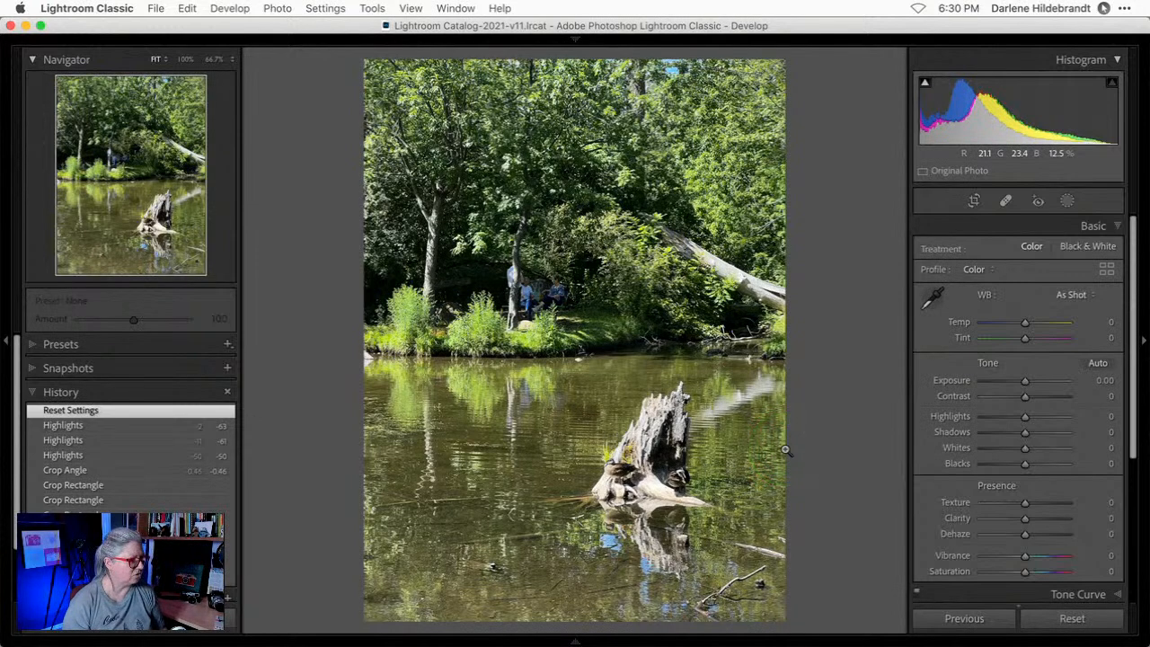
Straighten the pond photo to a crop angle of 0.92 and inspect the far bank close up.
key("r")
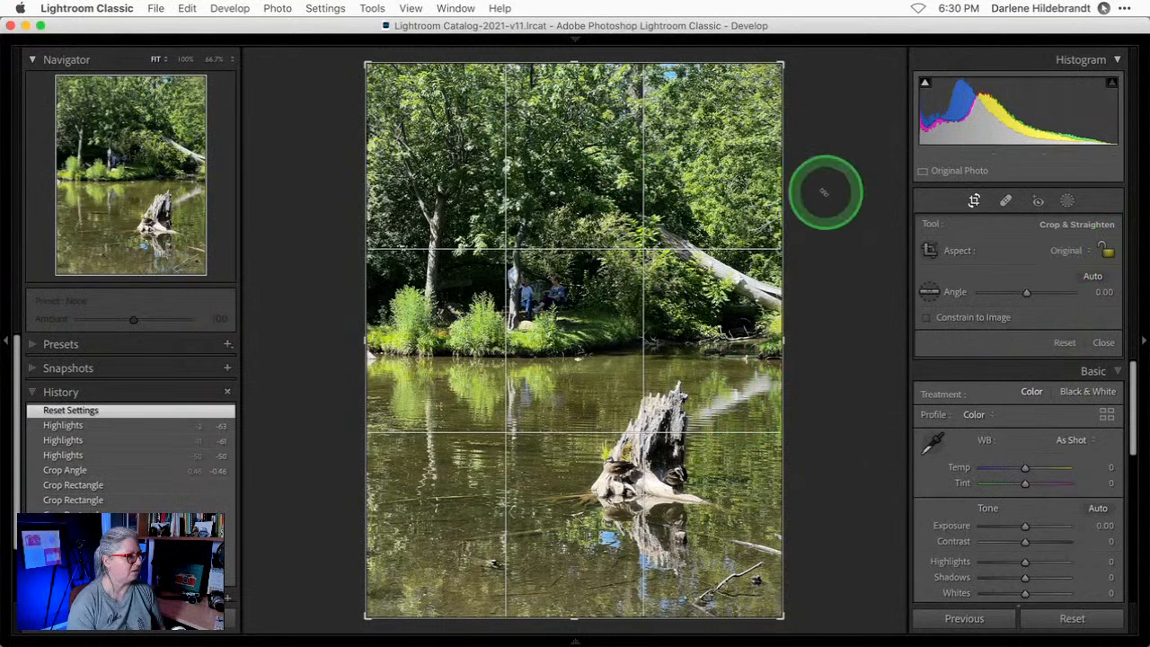
left_click(1093, 277)
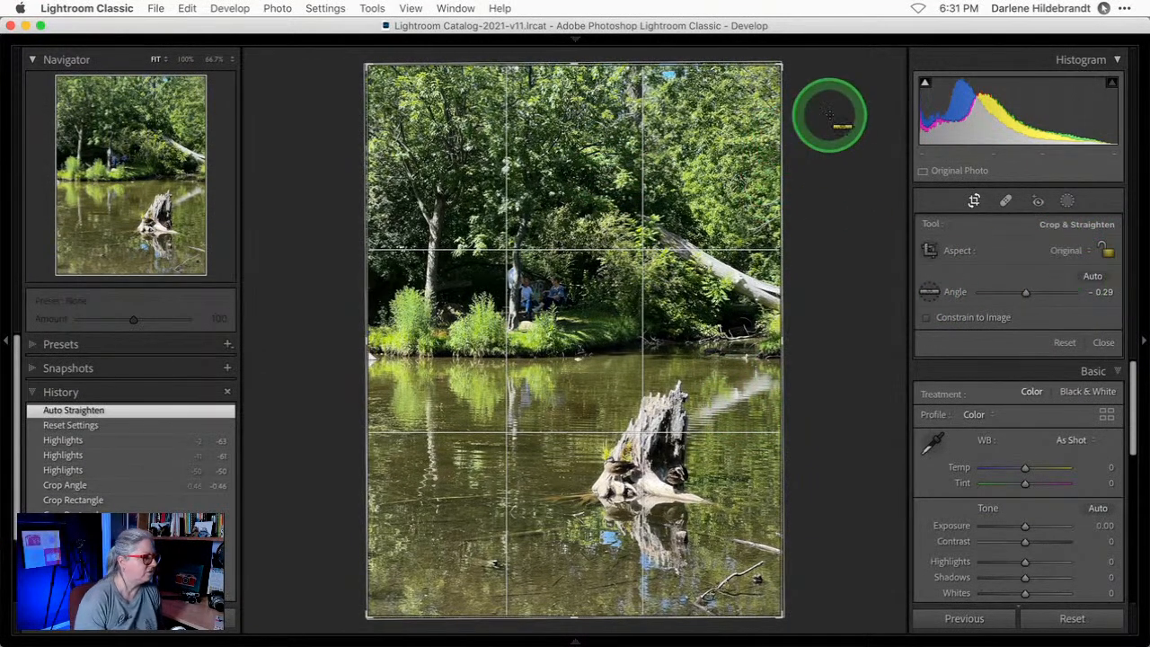
key("super+z")
left_click_drag(833, 108, 836, 113)
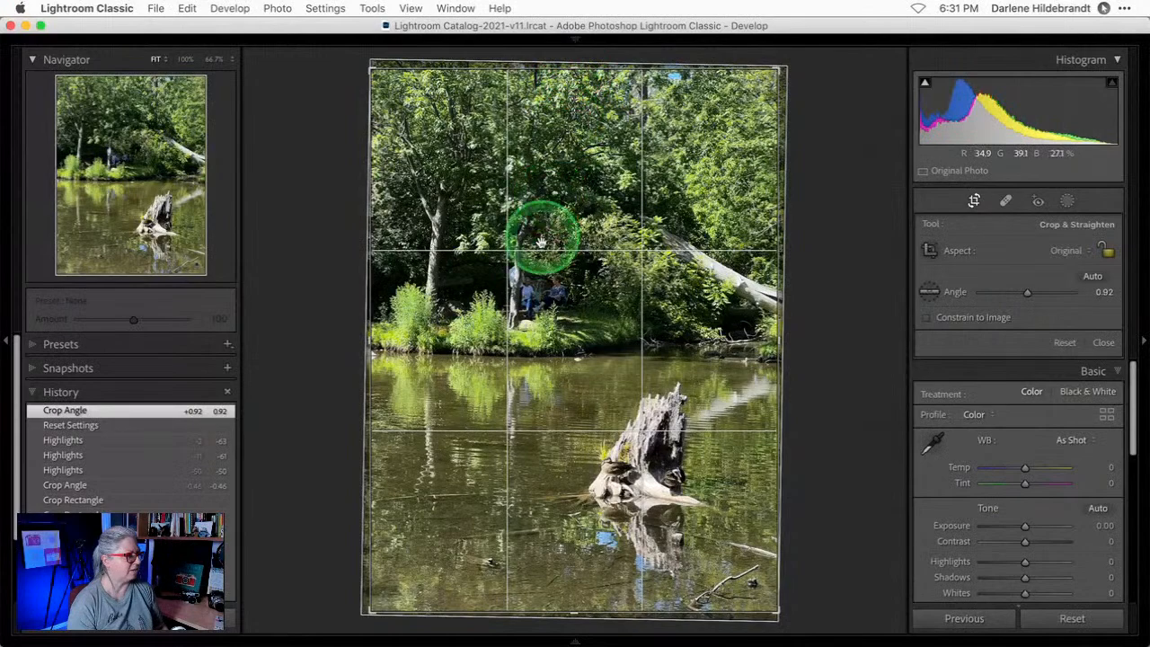
key("Return")
left_click(531, 289)
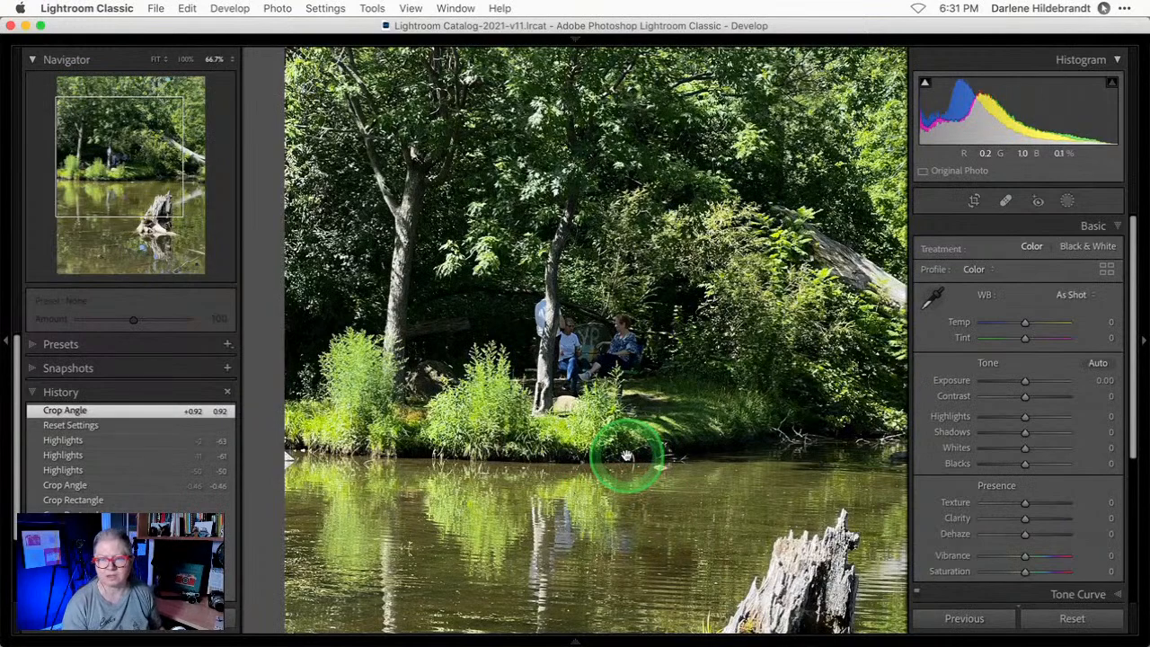
left_click(626, 455)
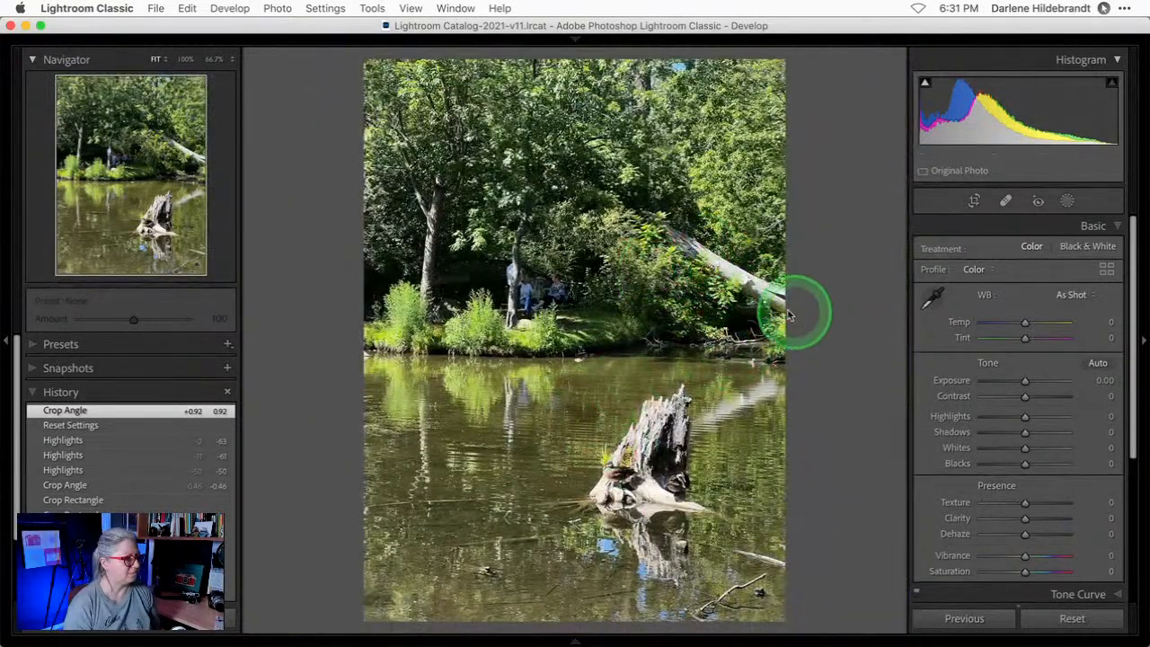
Crop the pond photo to a landscape frame around the stump and its reflection, leaving about 2558 x 1668 pixels.
key("r")
left_click_drag(562, 68, 575, 216)
left_click_drag(569, 456, 572, 452)
left_click_drag(372, 341, 398, 339)
left_click_drag(521, 372, 527, 370)
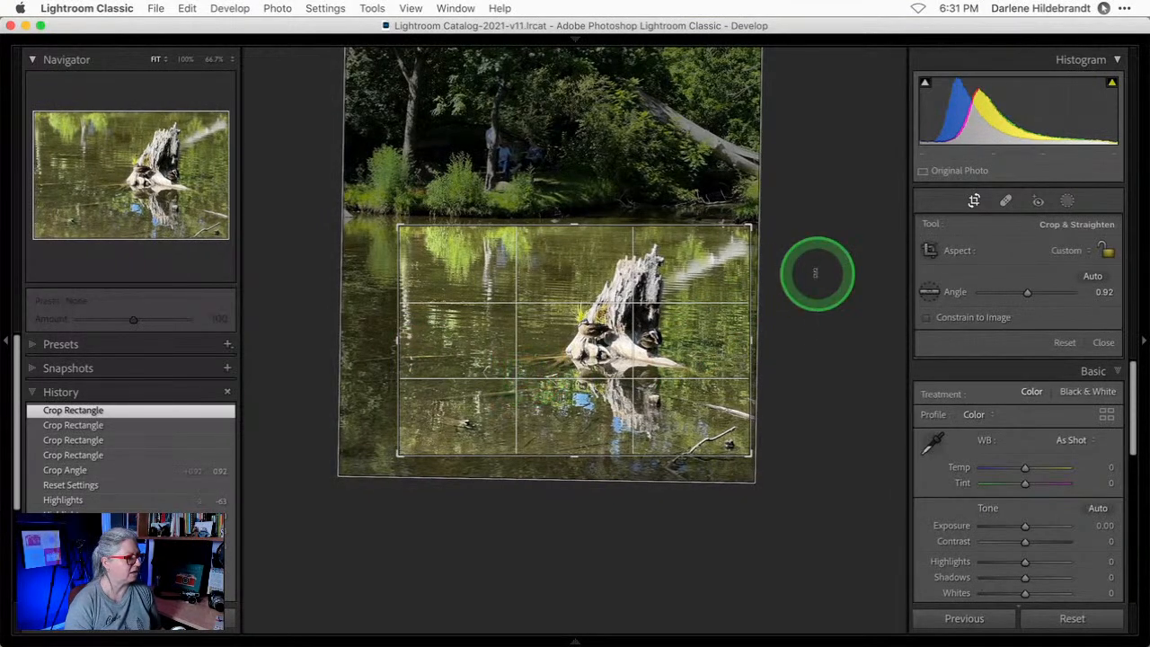
key("super+minus")
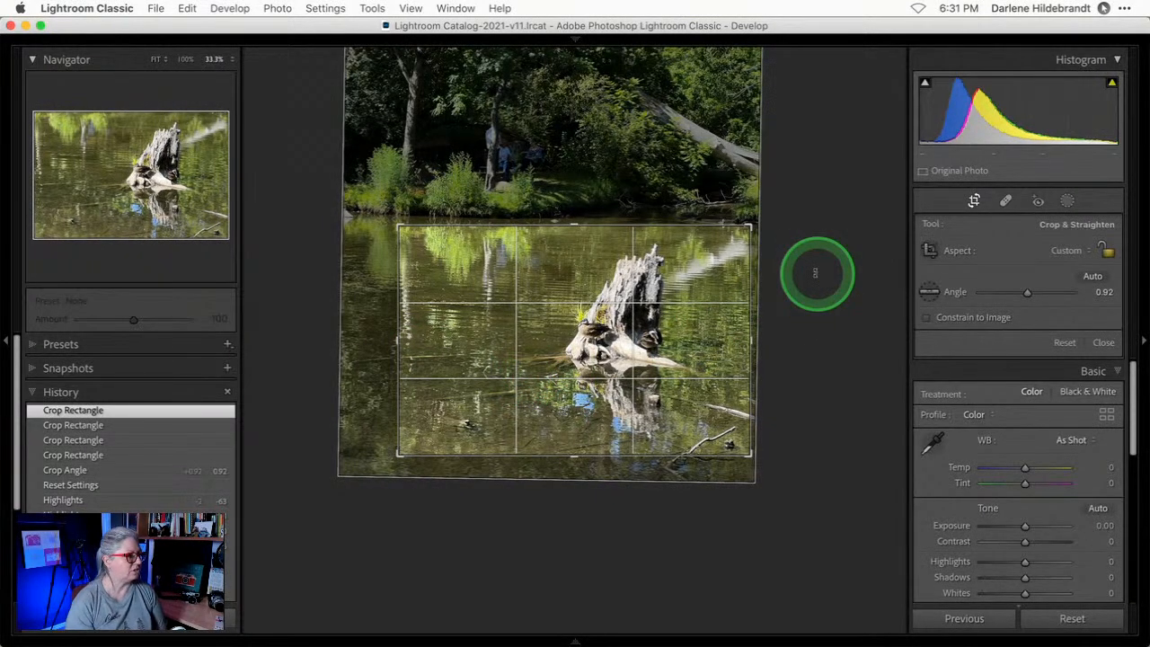
key("Return")
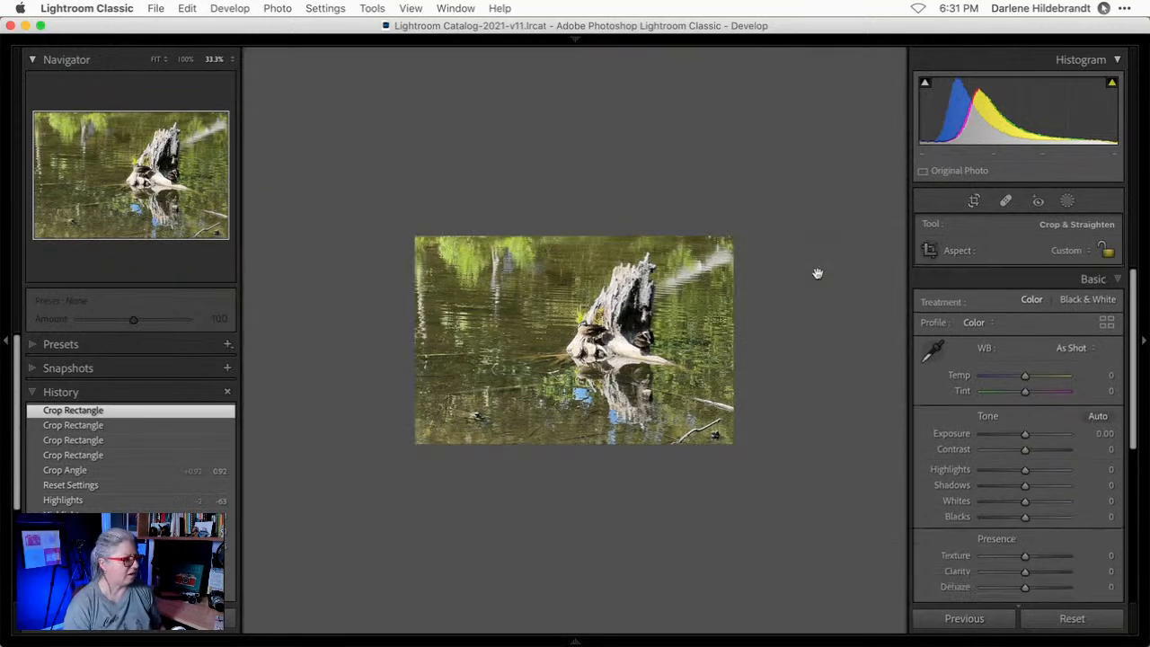
left_click(475, 311)
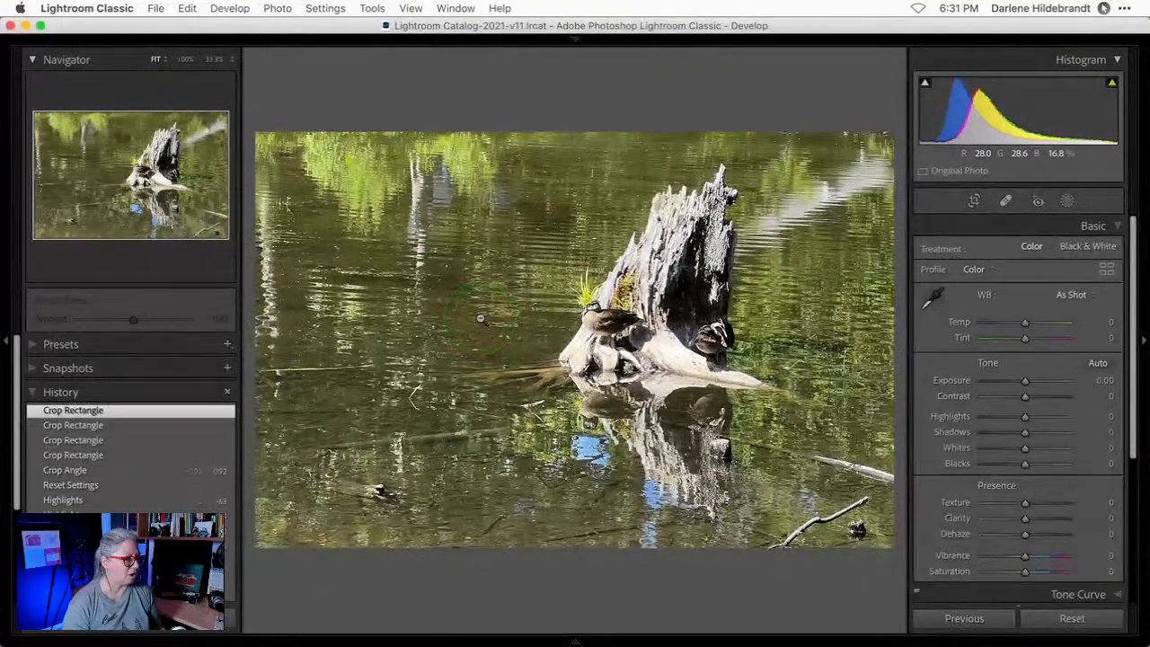
View the cropped pond photo in the Library's Loupe view and check its pixel dimensions and camera data in the EXIF metadata.
key("e")
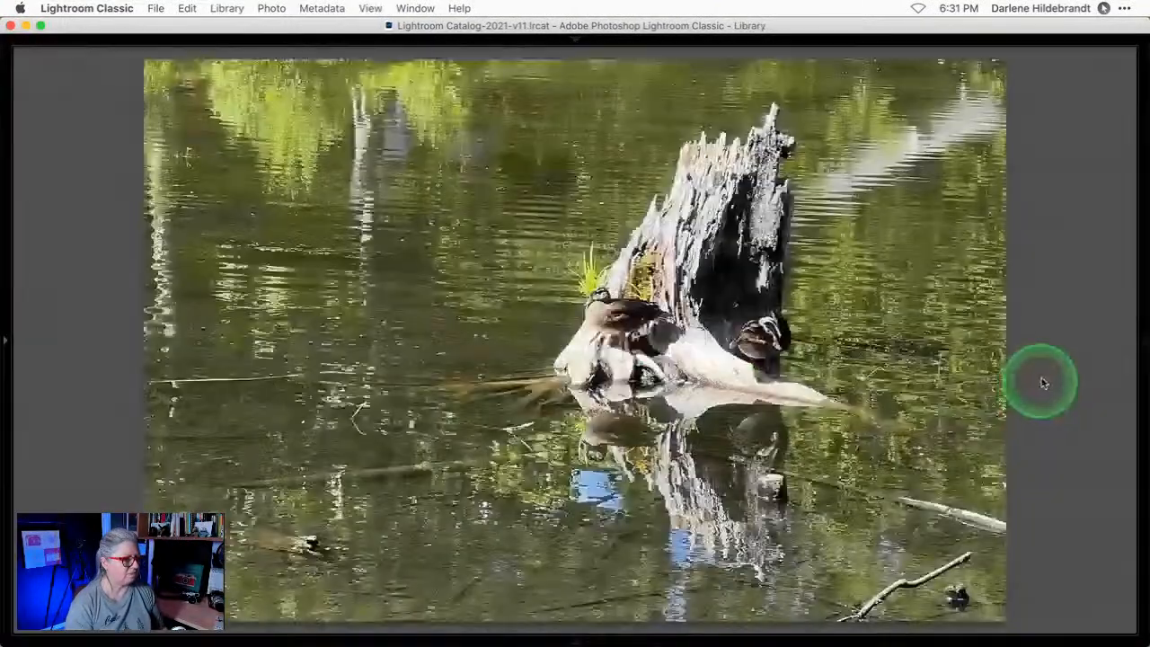
left_click(1136, 346)
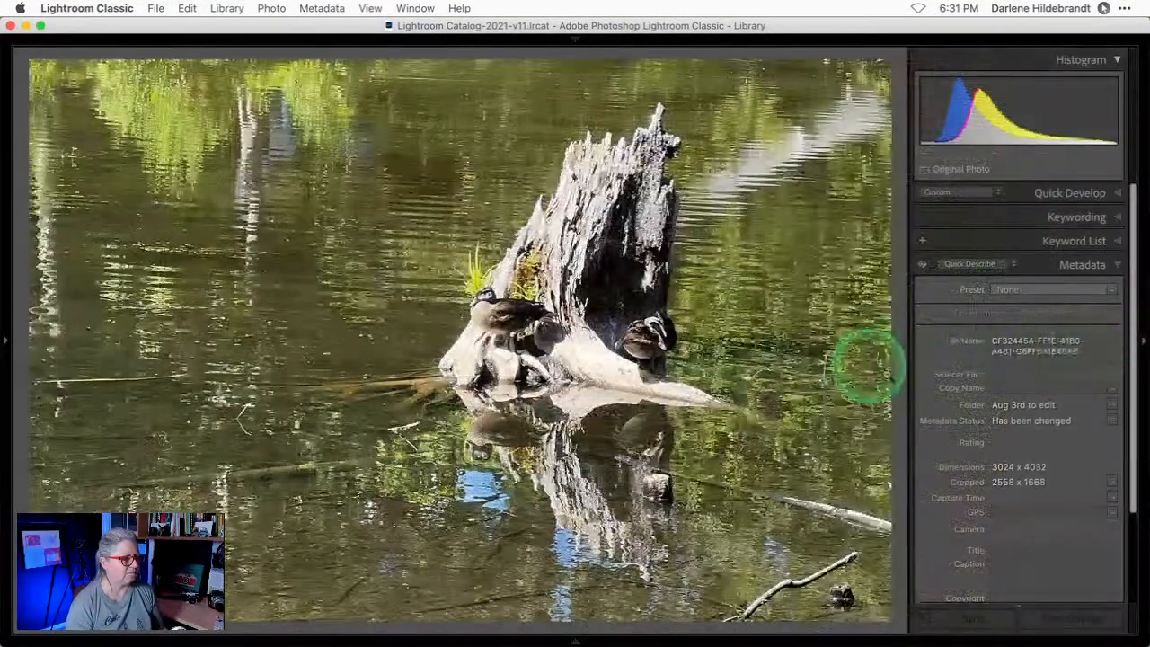
left_click(962, 264)
left_click(961, 176)
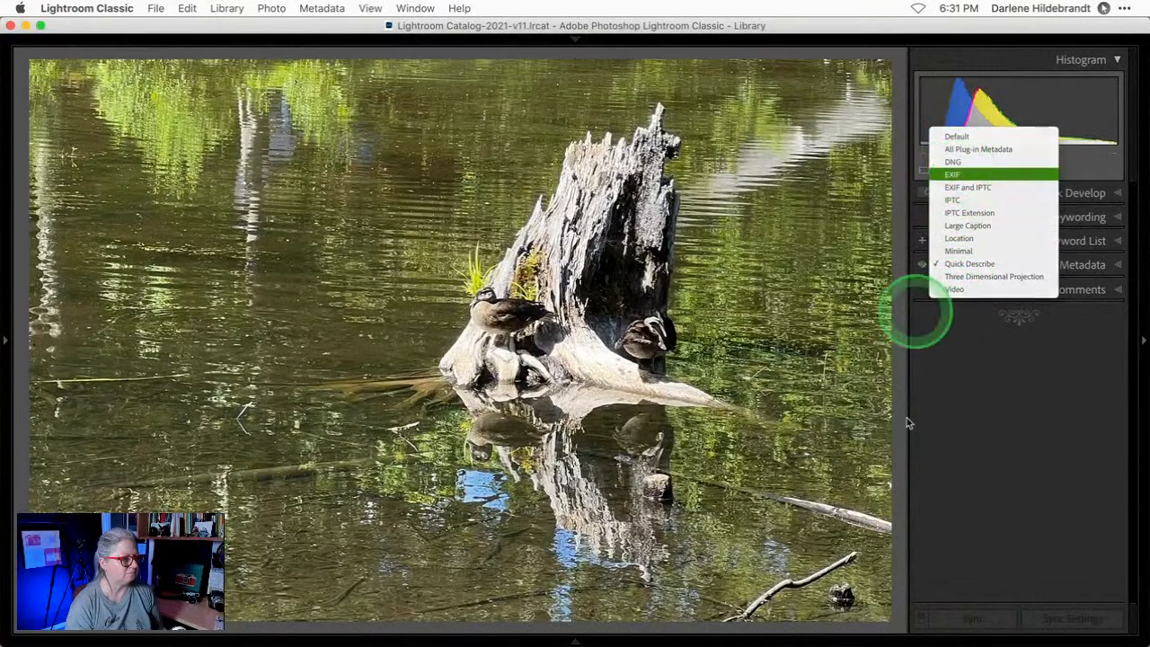
scroll(944, 565, "down", 2)
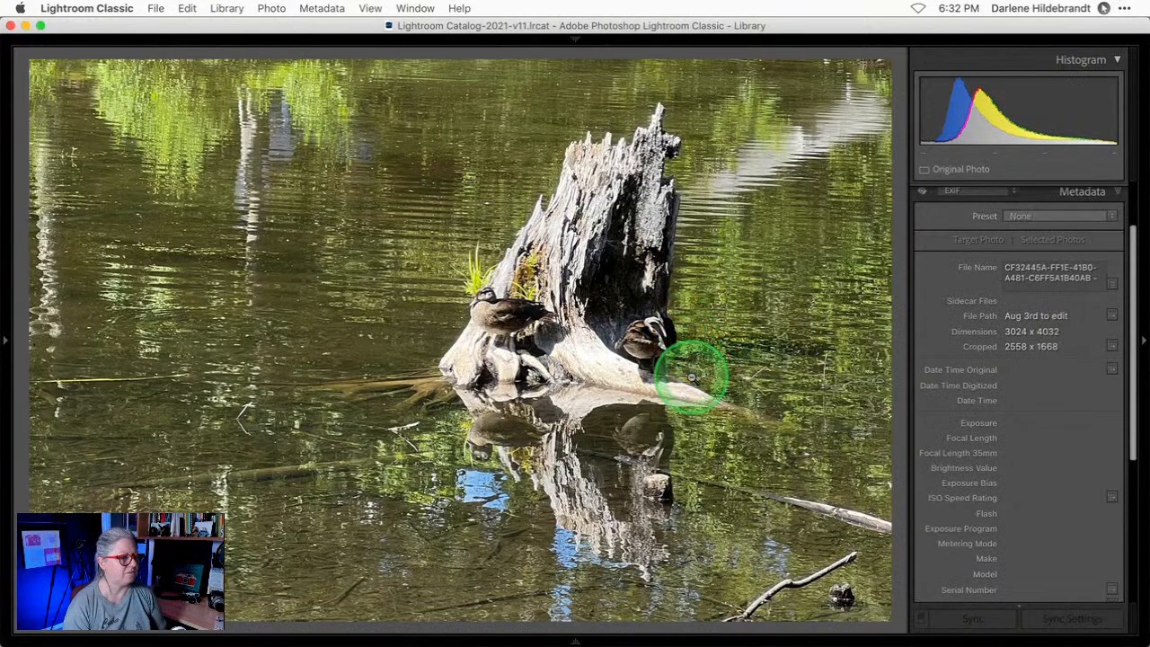
left_click(776, 359)
left_click(398, 314)
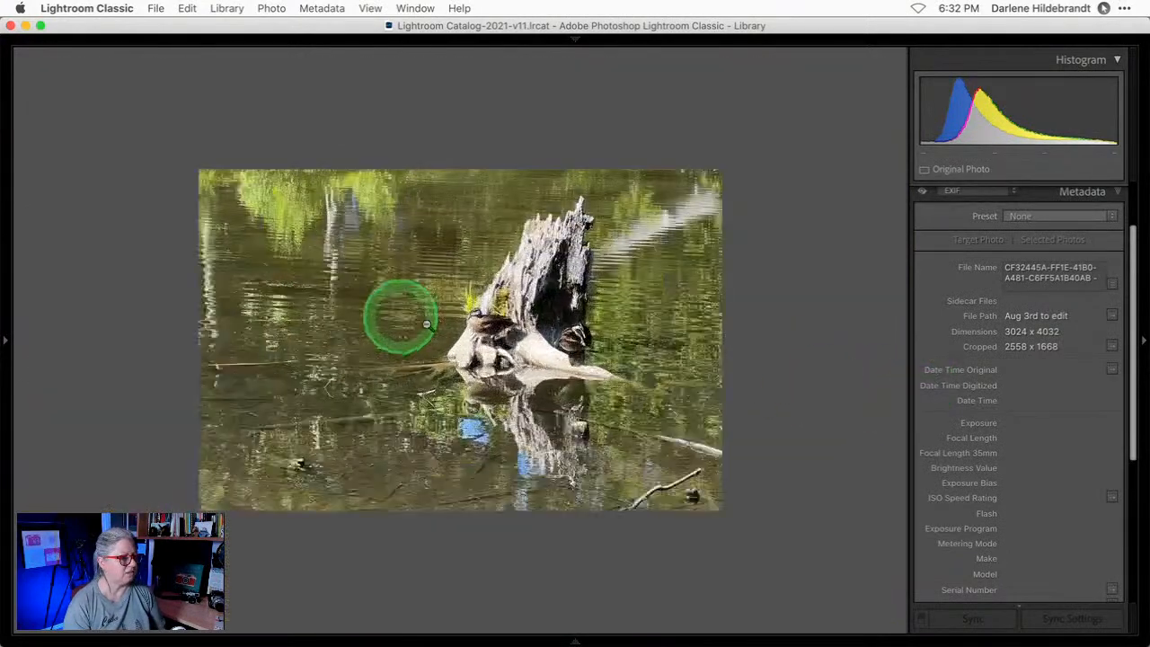
scroll(1002, 333, "down", 3)
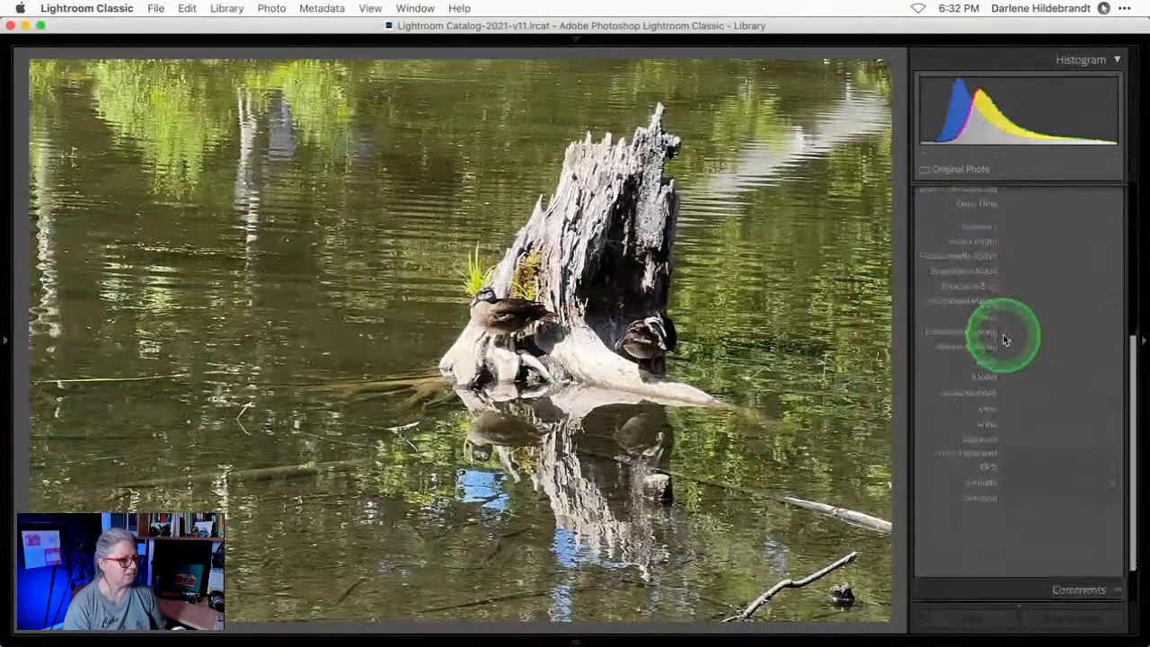
scroll(1004, 339, "up", 3)
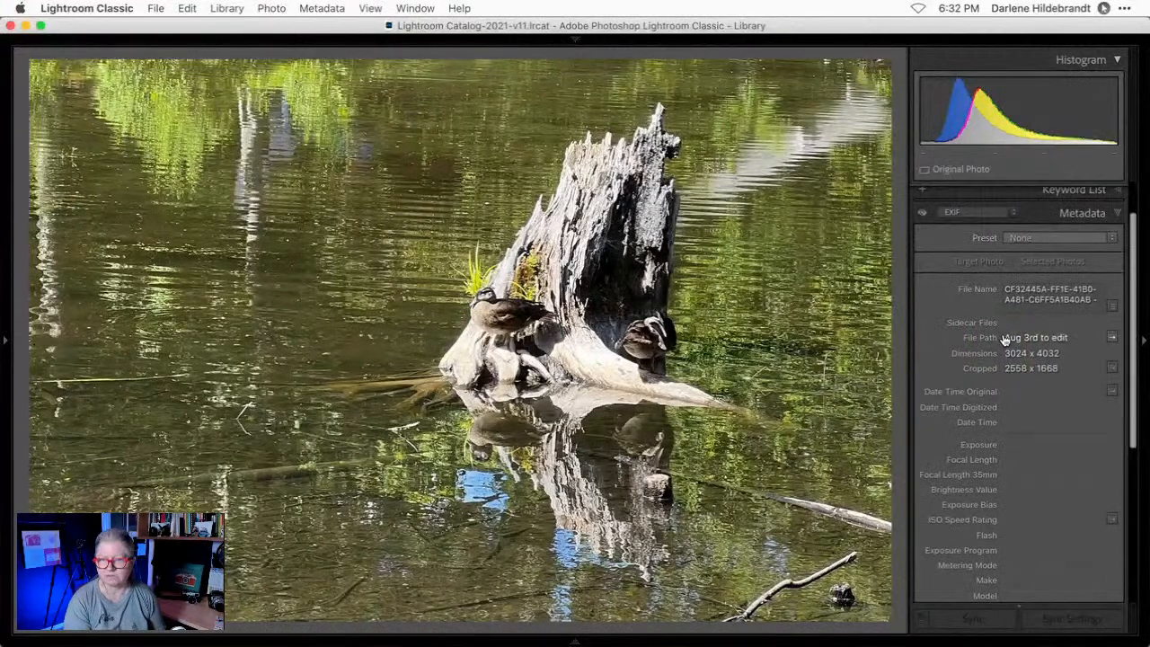
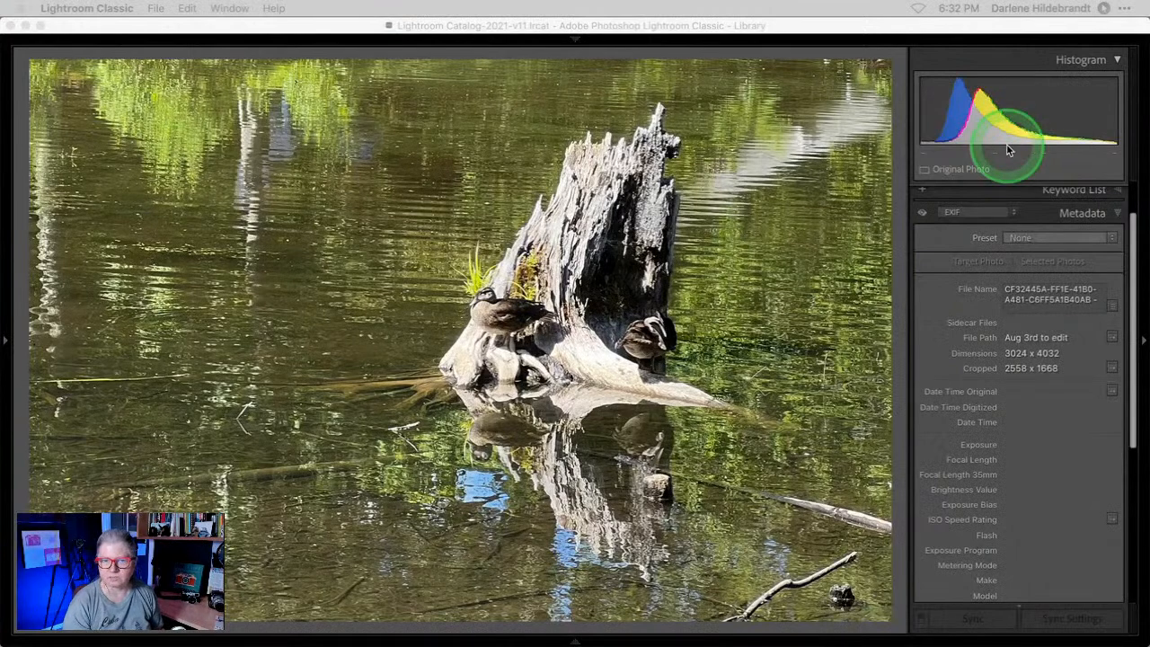
Return the cropped pond photo to Develop and set Exposure to -0.65 and Highlights to -33.
left_click(893, 296)
key("d")
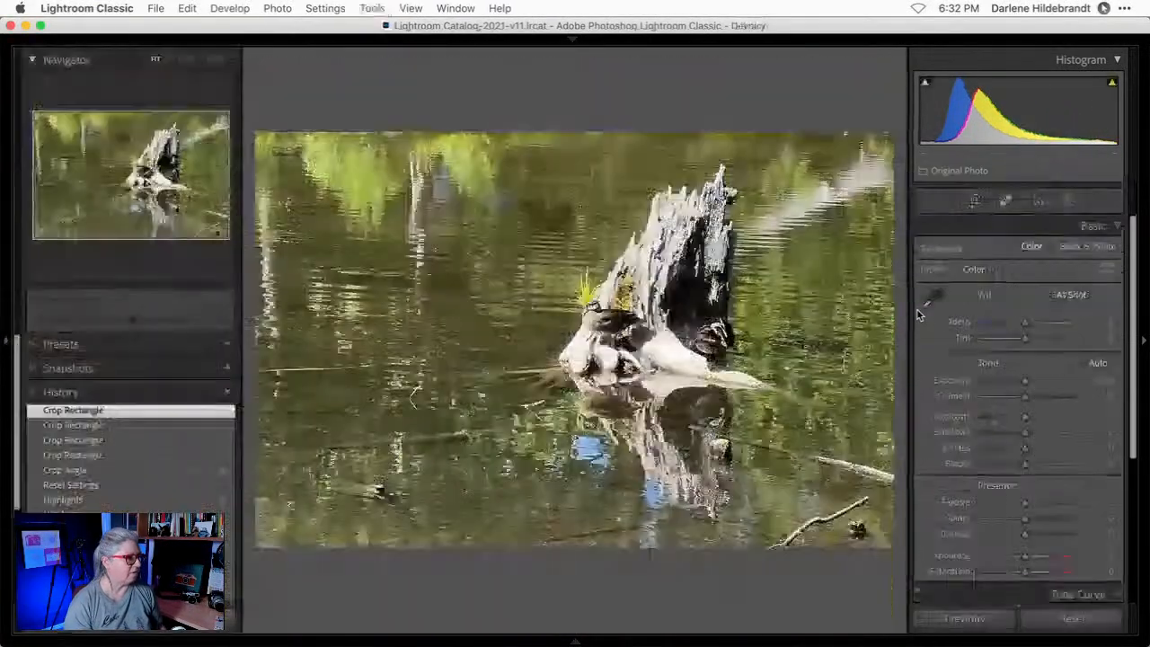
left_click(920, 311)
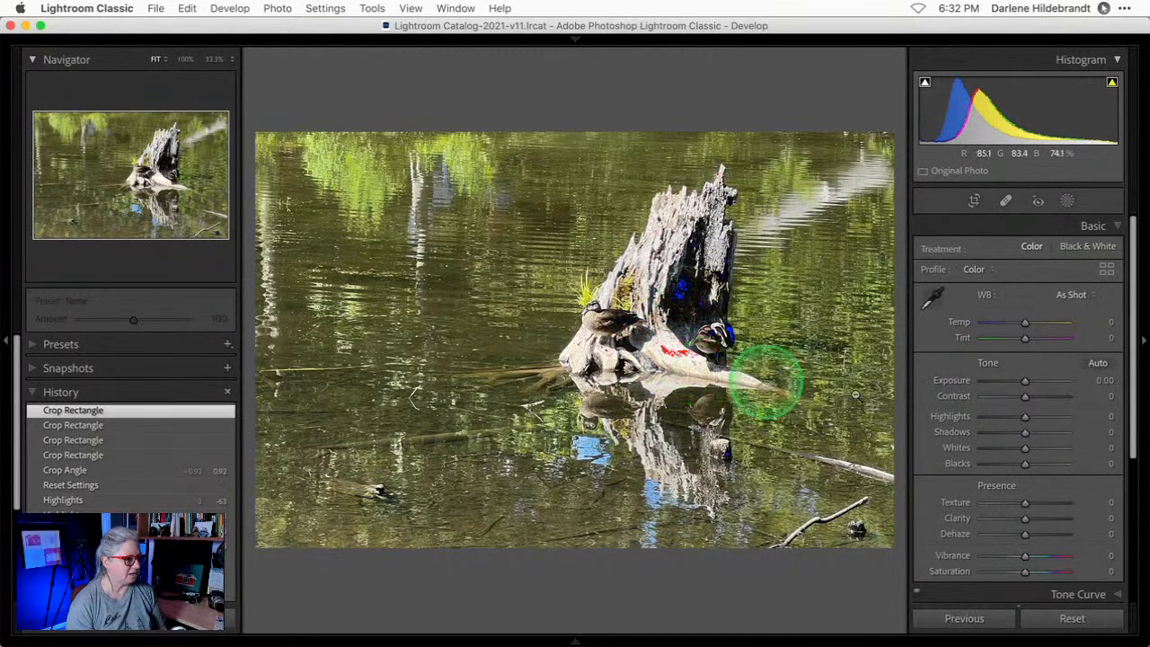
left_click_drag(1025, 381, 1010, 415)
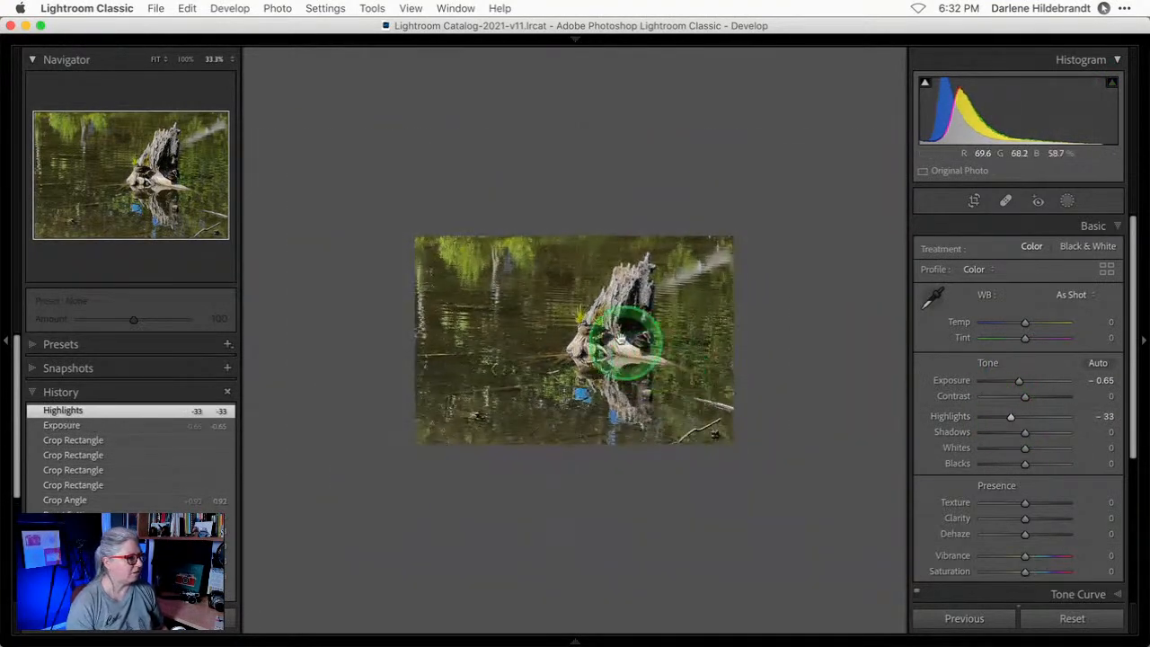
Try Highlights at -100 while inspecting the ducks and stump close up, and settle on -56.
key("super+equal")
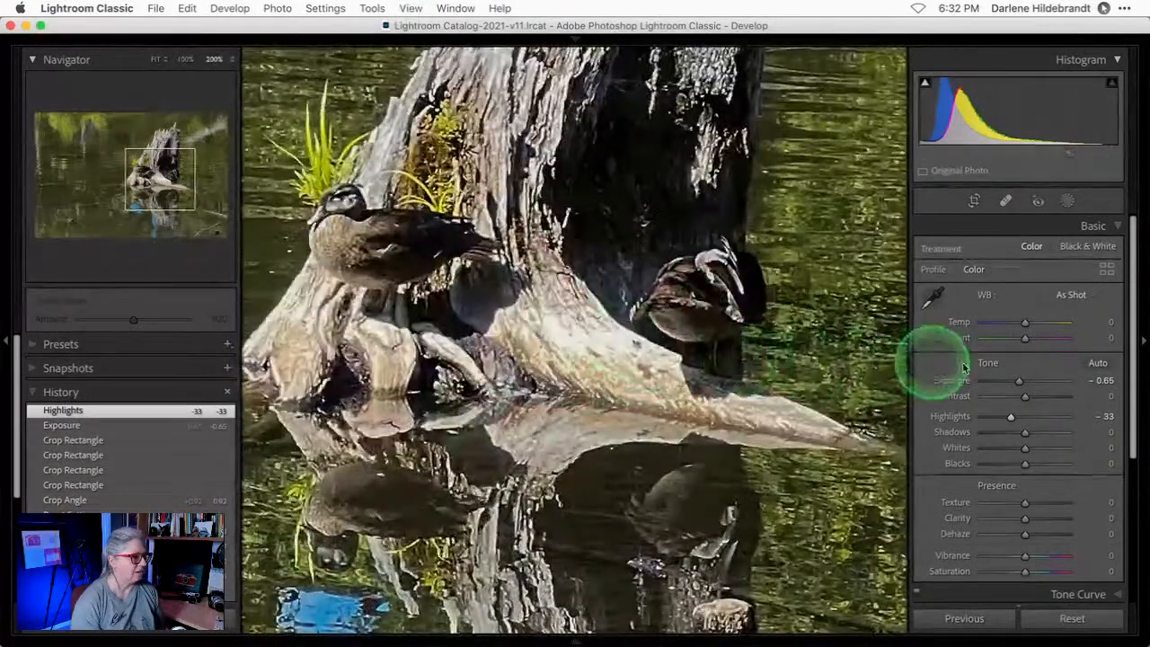
left_click_drag(1010, 416, 940, 405)
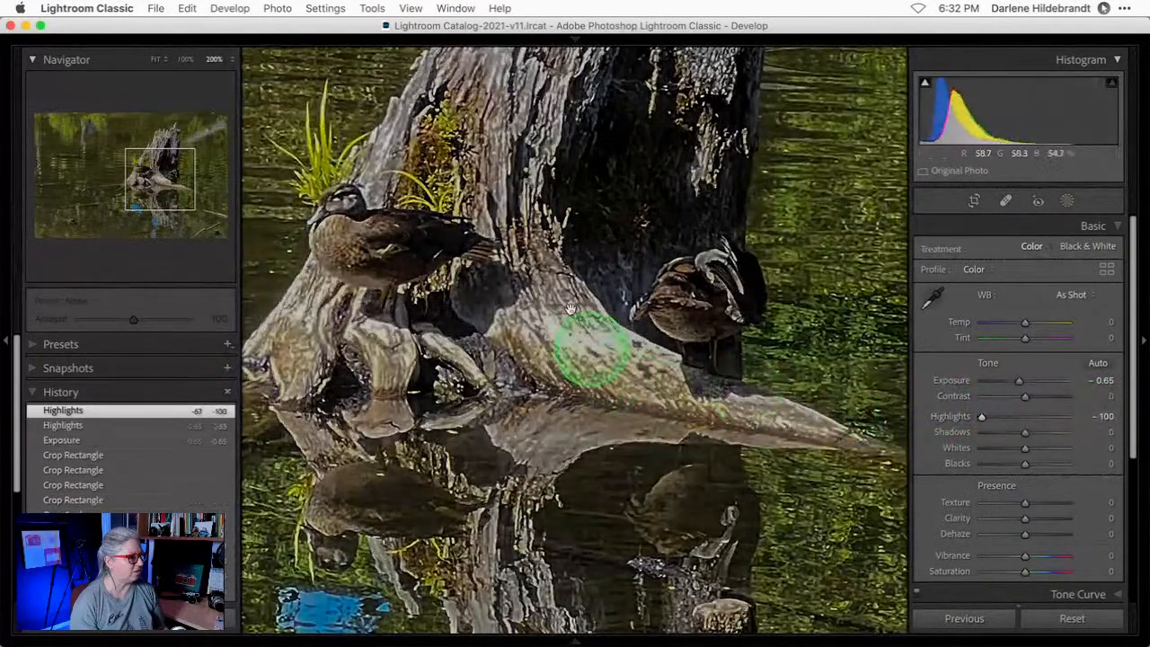
left_click_drag(530, 334, 595, 379)
left_click(1004, 402)
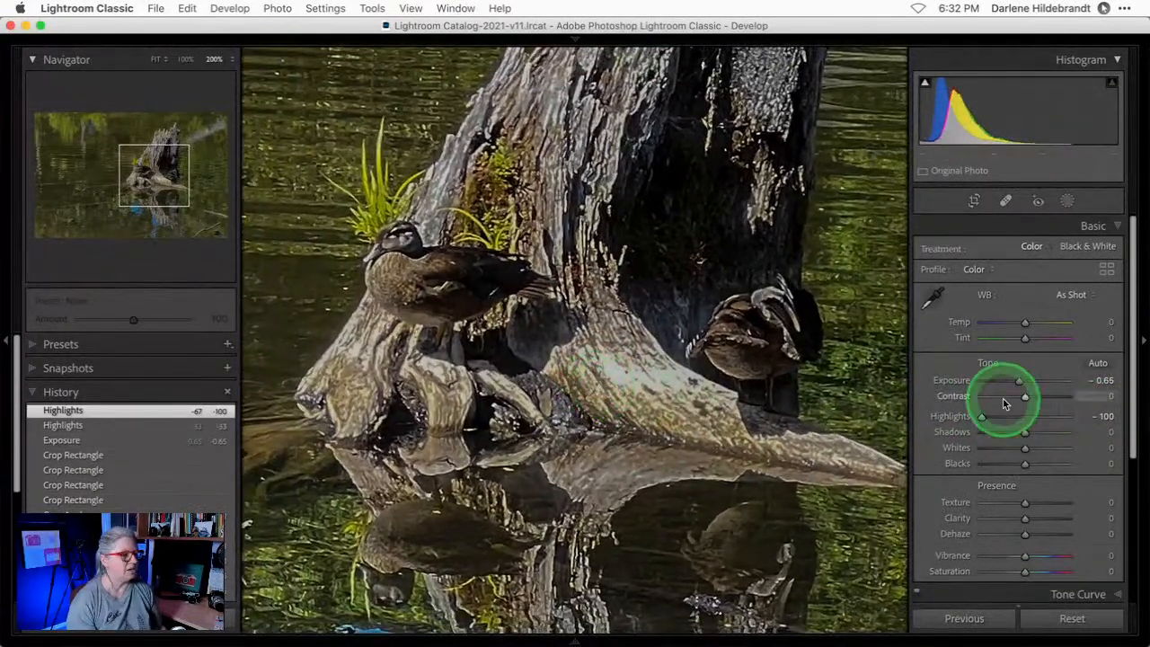
left_click(980, 419)
mouse_move(980, 419)
left_mouse_down()
mouse_move(1015, 415)
mouse_move(999, 417)
left_mouse_up()
left_click(795, 393)
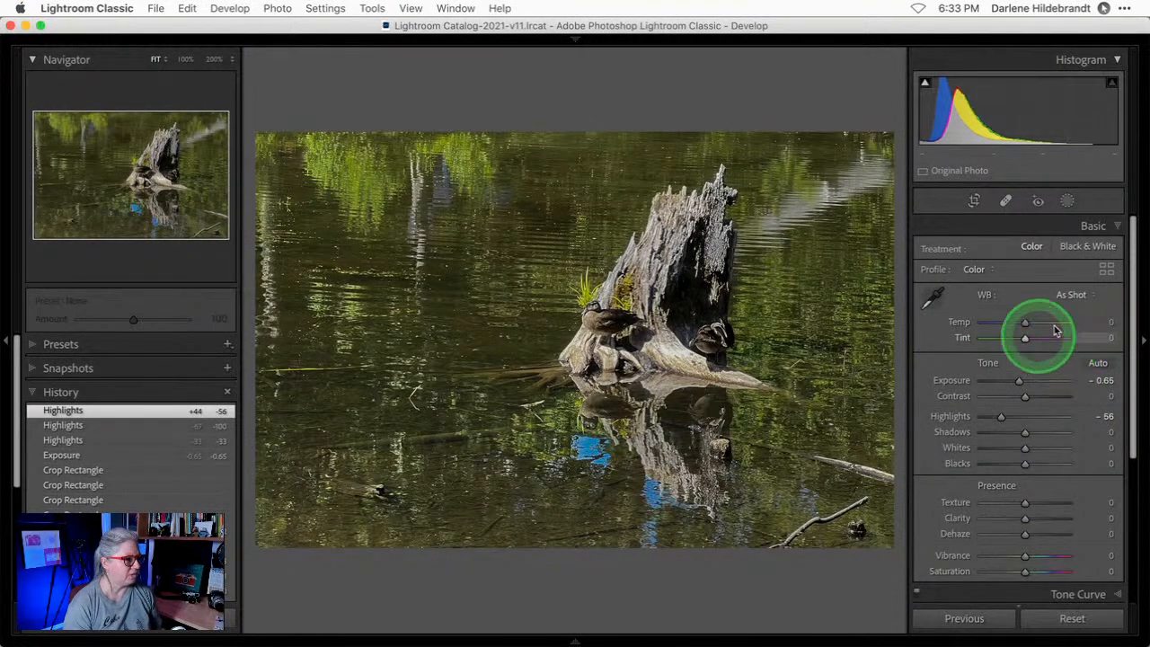
Preview the Modern and Vintage profiles on the pond photo, including Modern 07, and close the Profile Browser keeping the Color profile.
left_click(1106, 269)
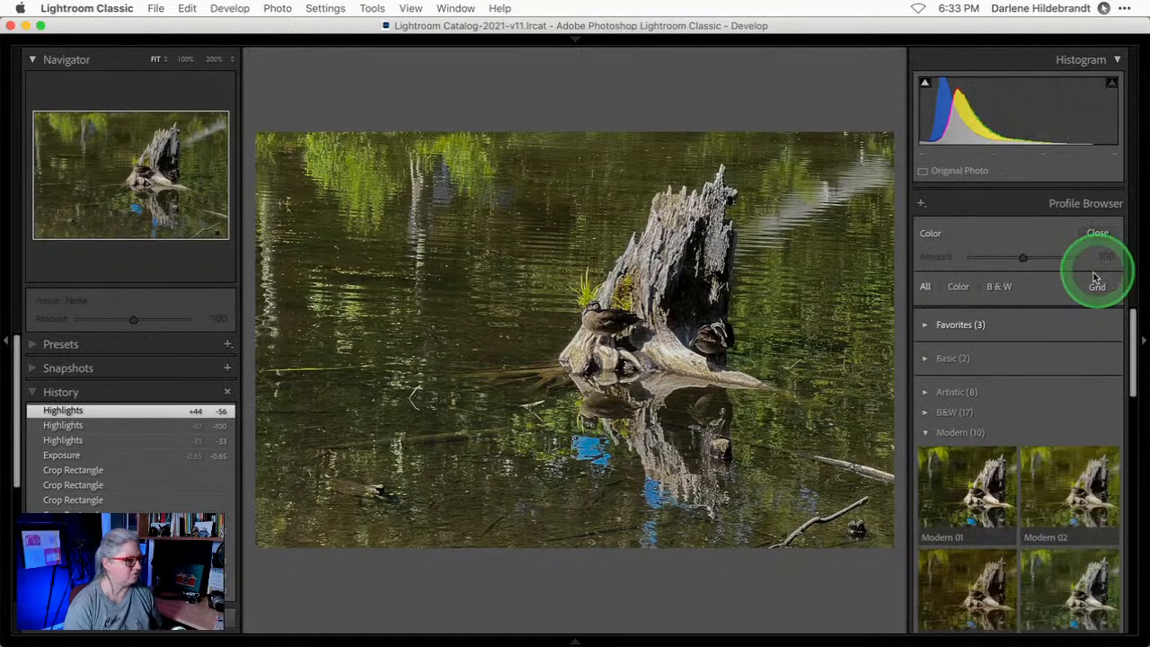
scroll(1013, 424, "down", 1)
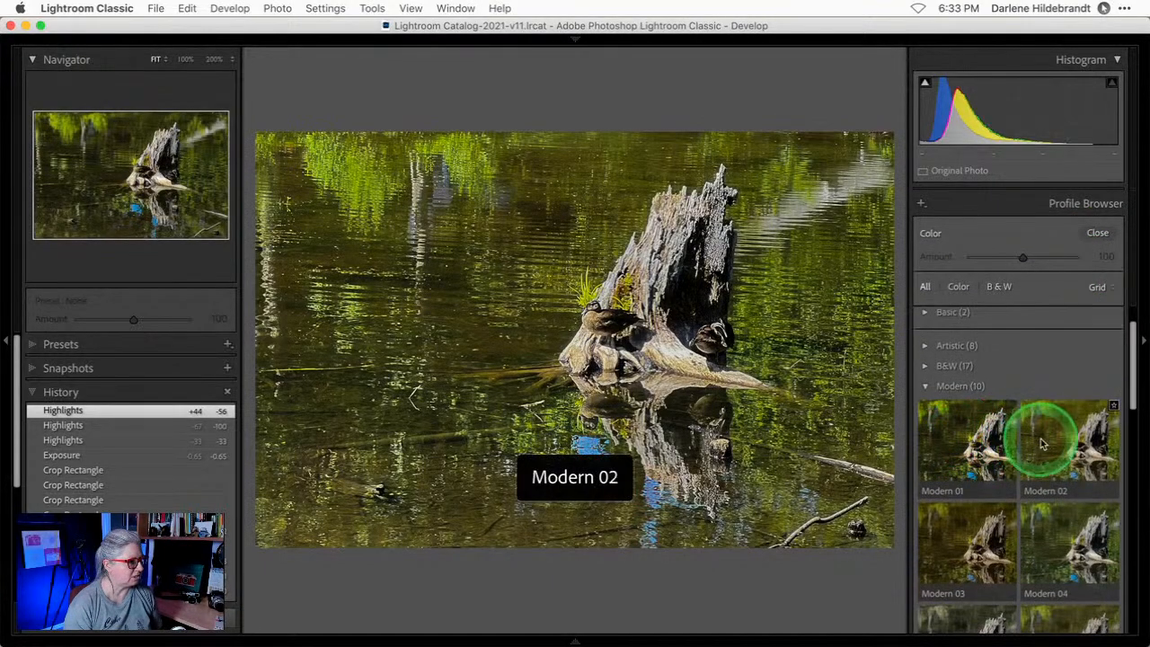
scroll(1042, 442, "down", 3)
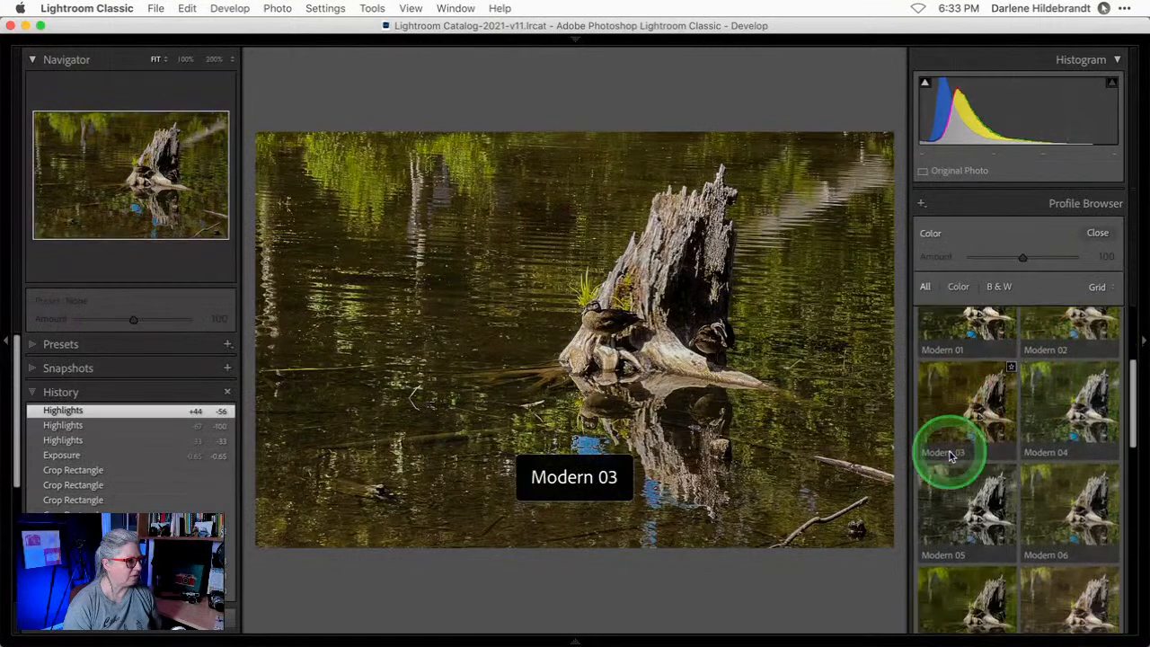
scroll(949, 456, "down", 8)
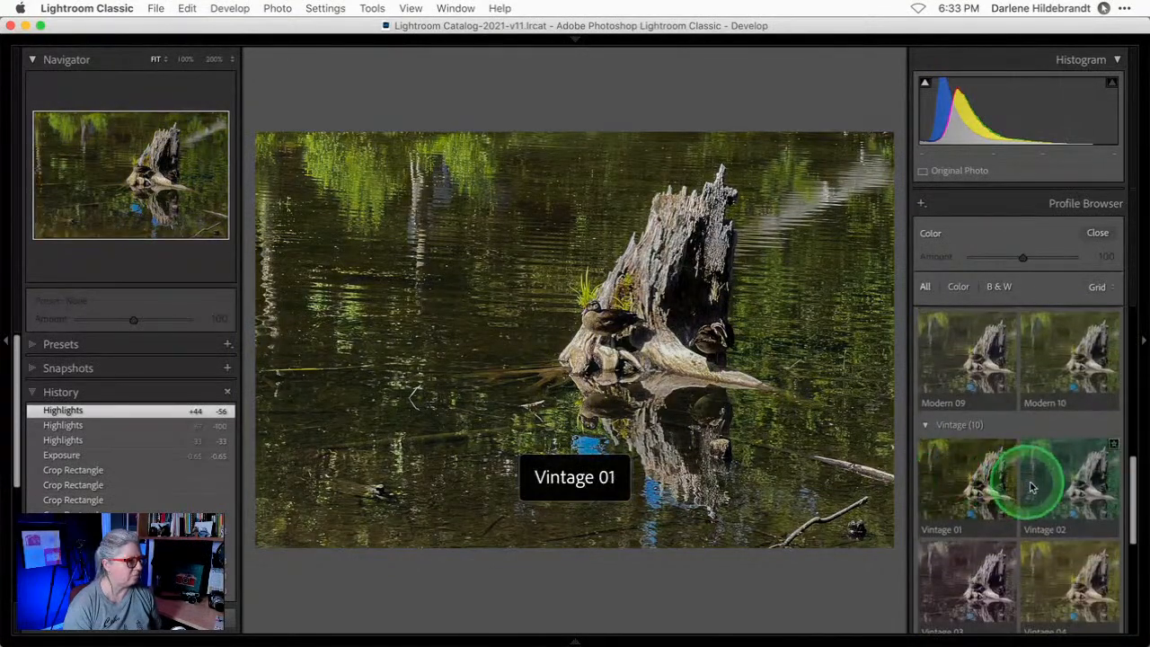
scroll(1052, 474, "down", 2)
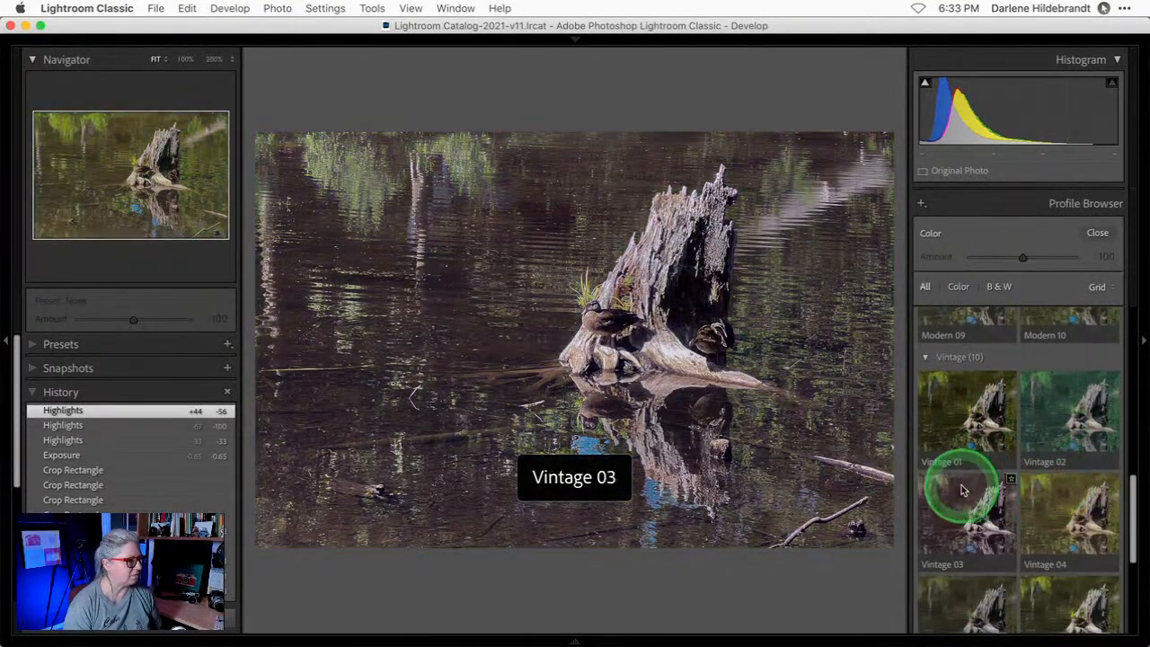
scroll(961, 490, "down", 3)
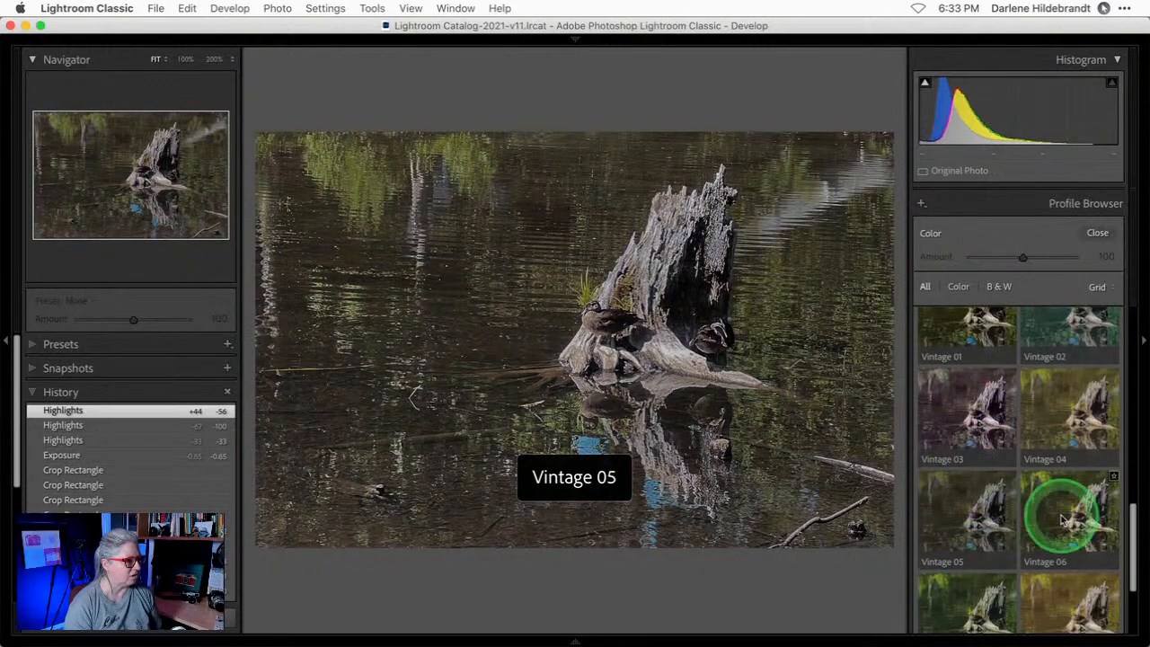
scroll(1071, 514, "down", 2)
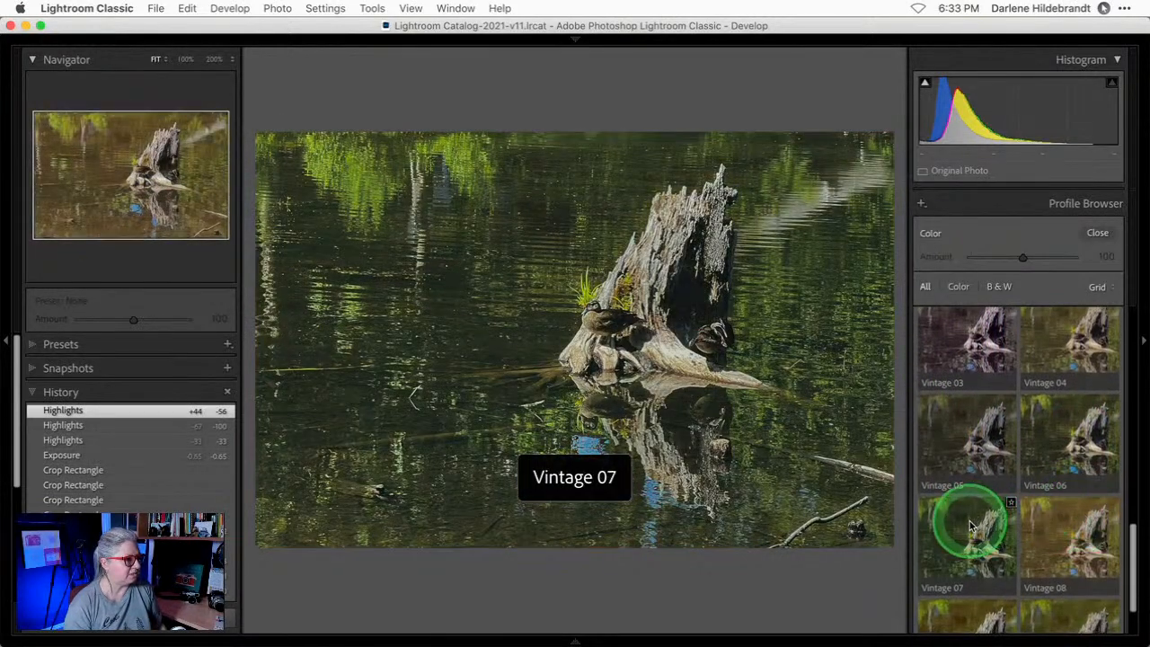
scroll(970, 516, "down", 2)
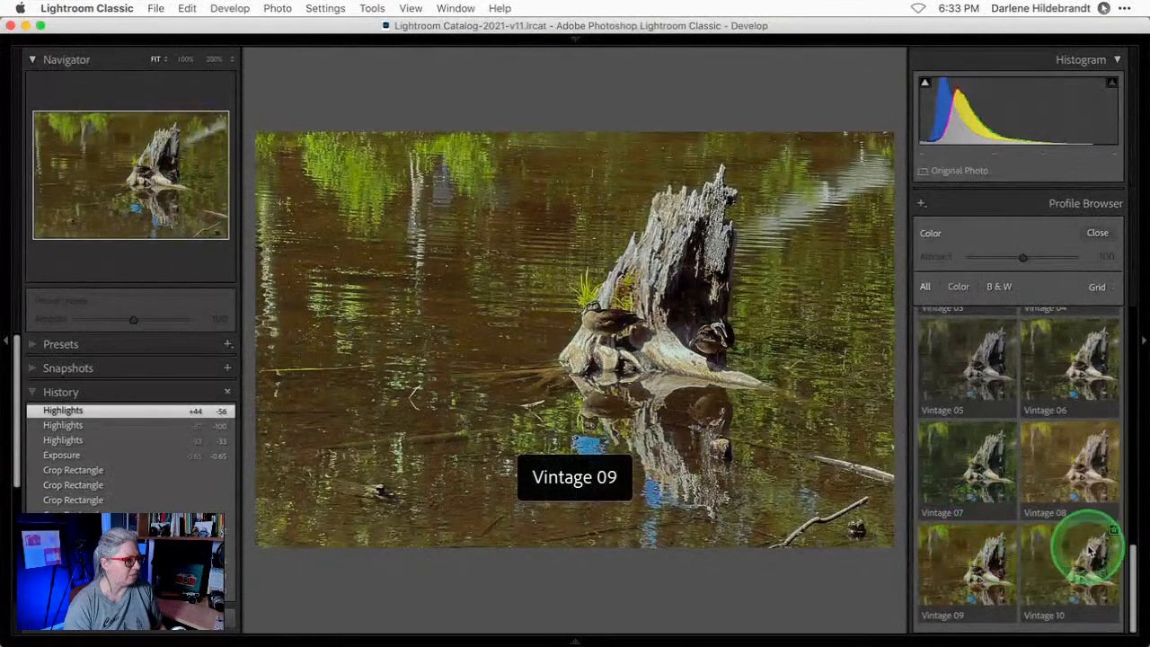
scroll(956, 540, "up", 14)
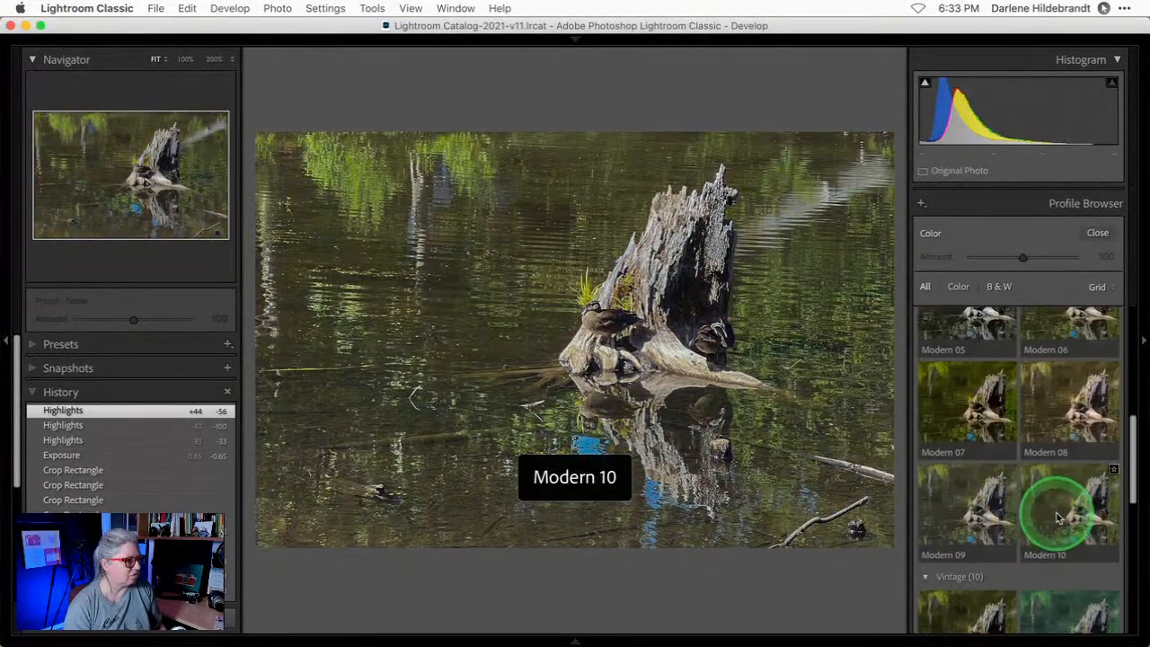
scroll(987, 515, "up", 2)
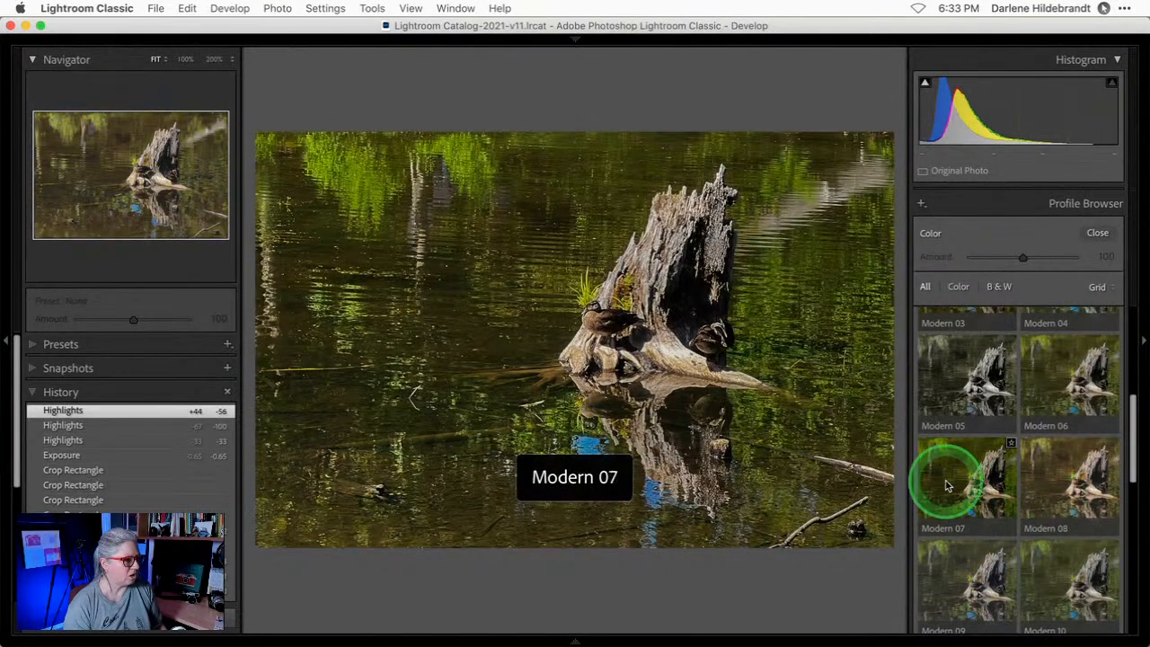
left_click(946, 485)
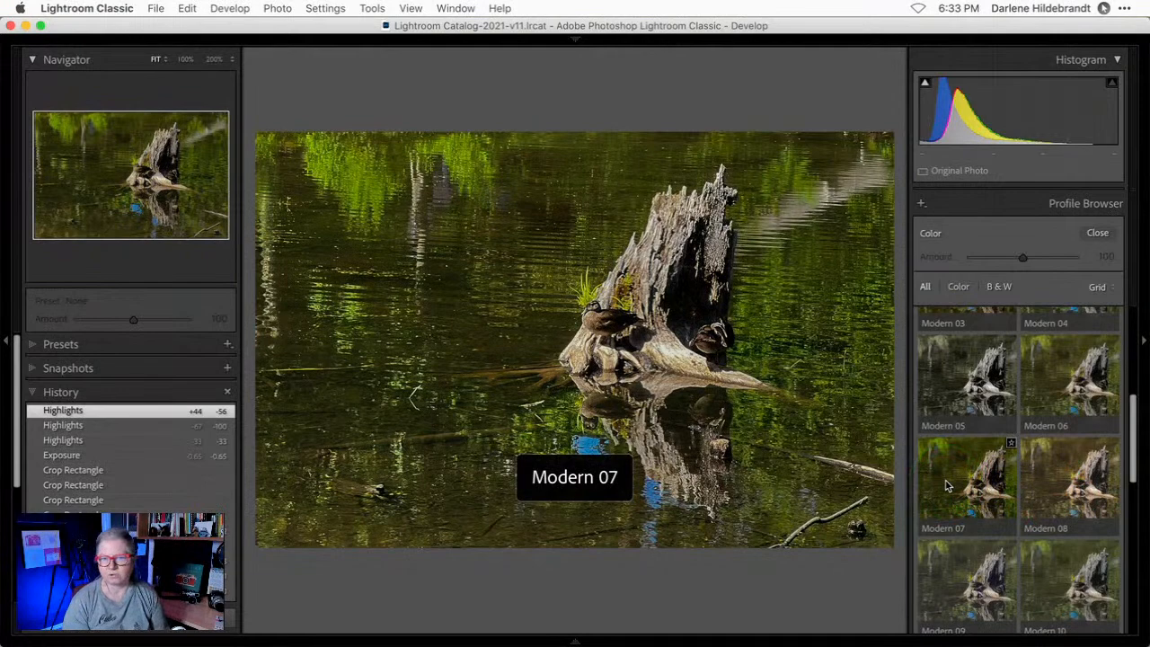
left_click(954, 403)
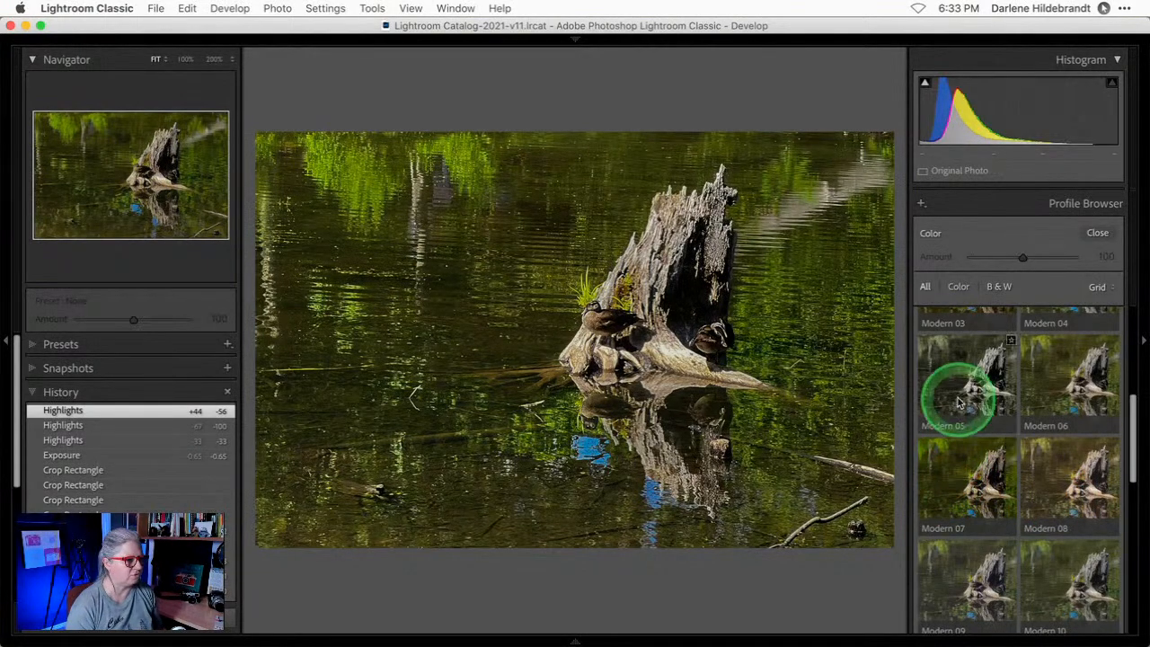
left_click(1101, 231)
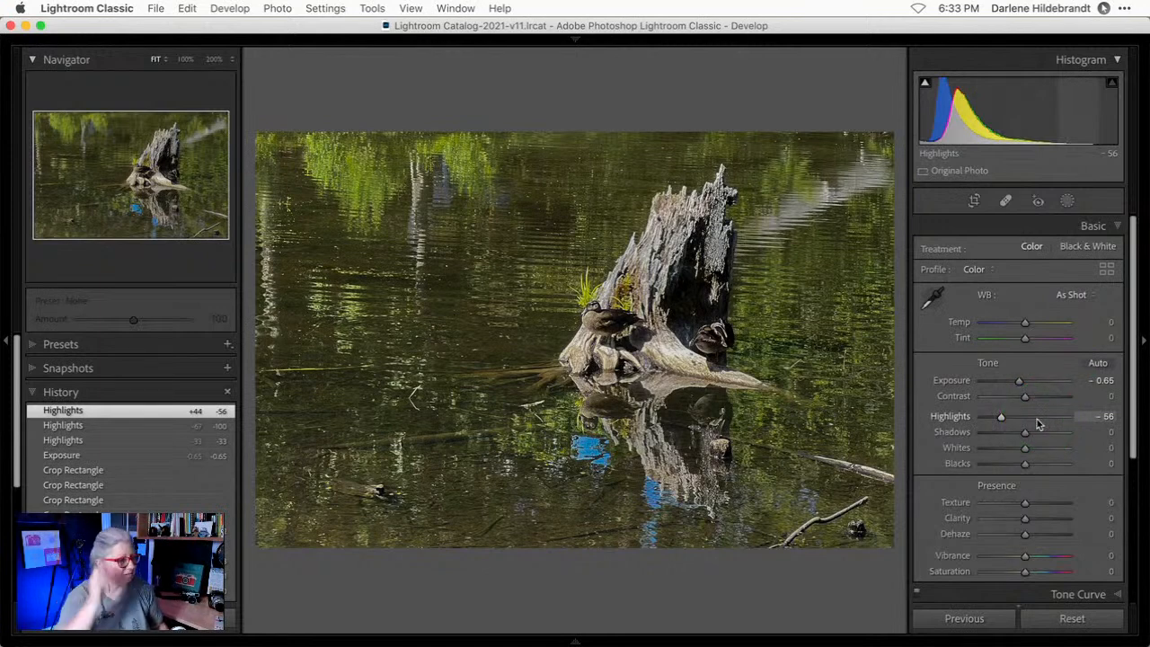
Set the pond photo's white balance to Auto, adjust Tint to +11 and lower Contrast to -19.
left_click(1072, 295)
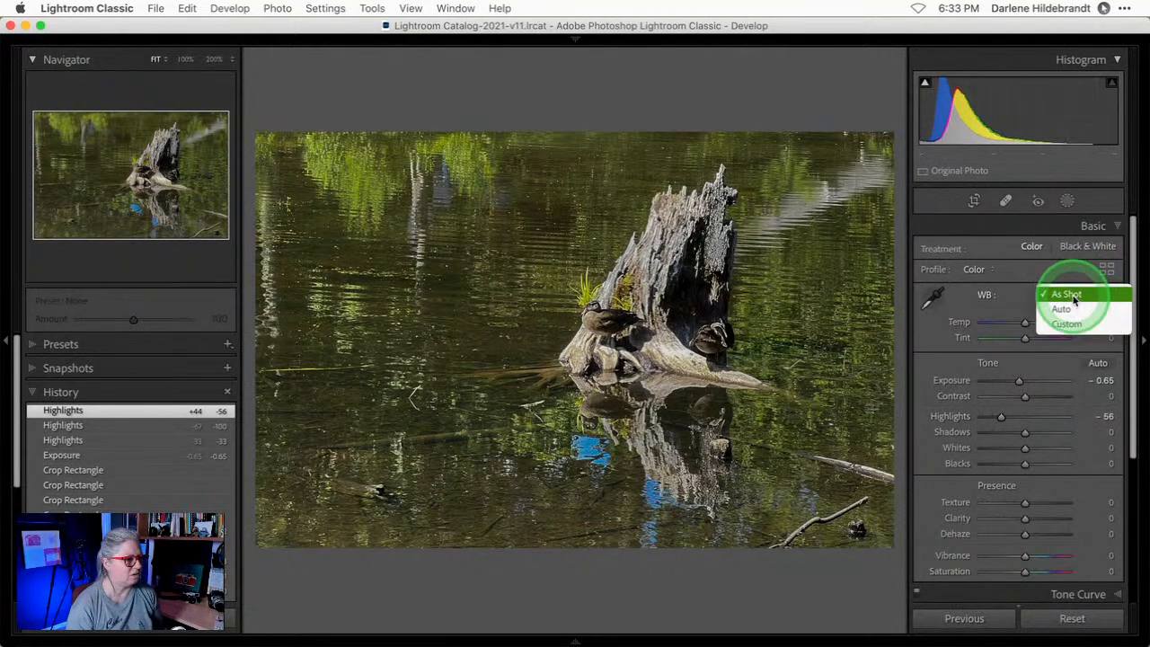
left_click(1064, 311)
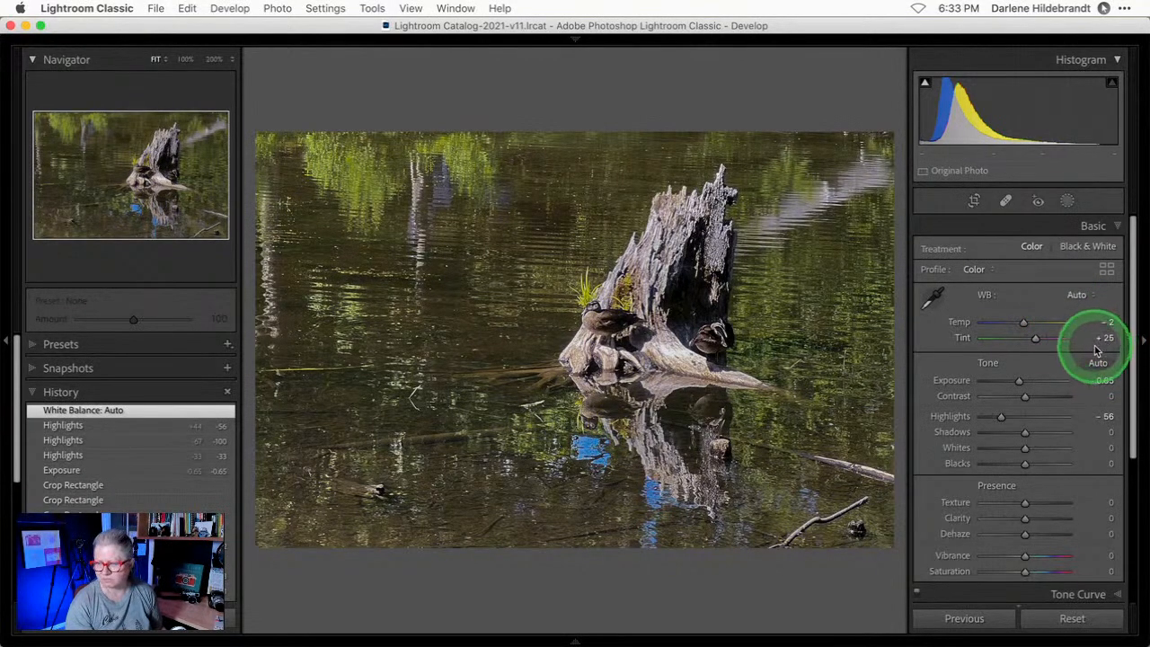
left_click_drag(1105, 344, 1031, 340)
mouse_move(1024, 396)
left_mouse_down()
mouse_move(1000, 395)
mouse_move(1019, 398)
left_mouse_up()
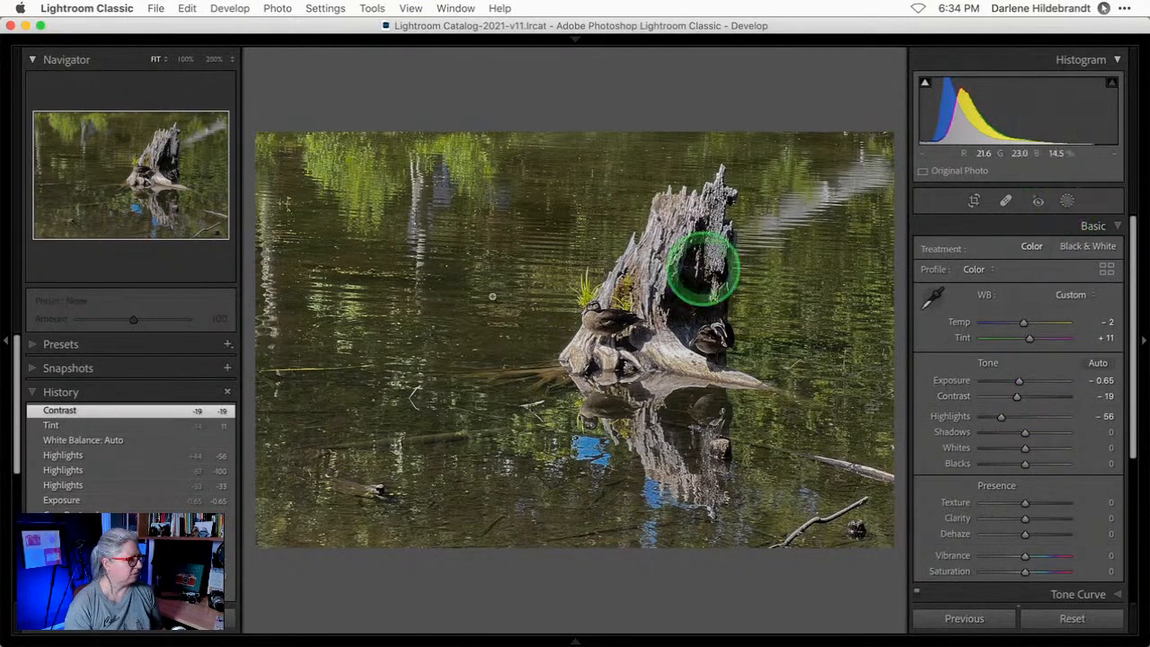
Apply the Edge darken medium preset to the pond photo.
left_click(43, 343)
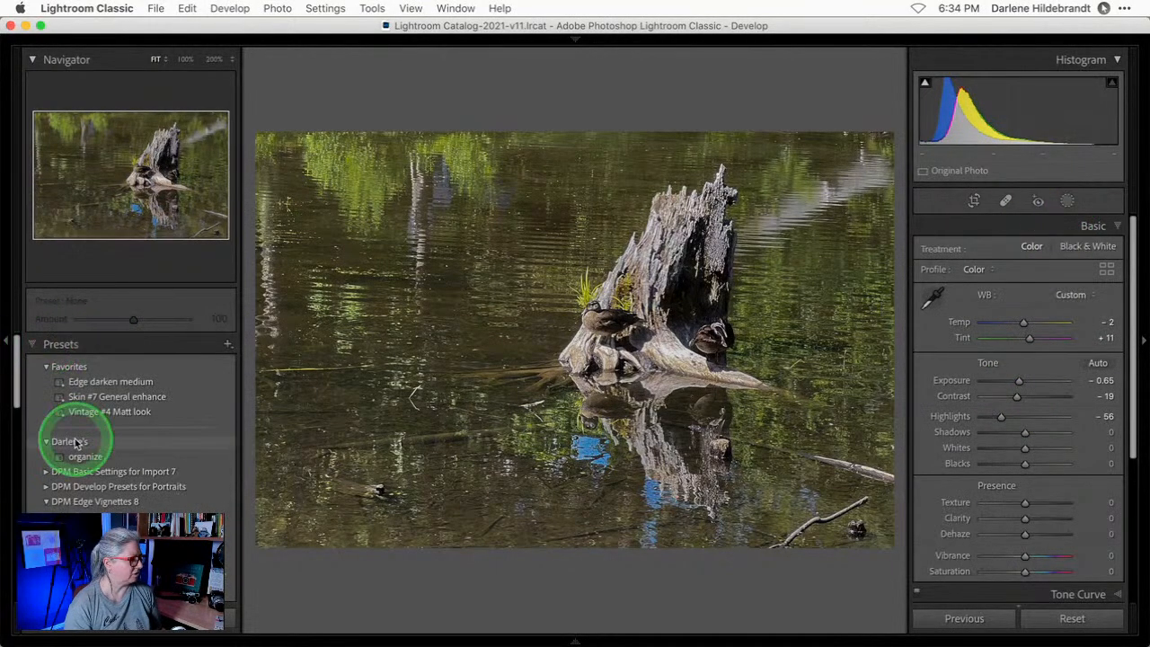
scroll(81, 467, "down", 1)
left_click(99, 497)
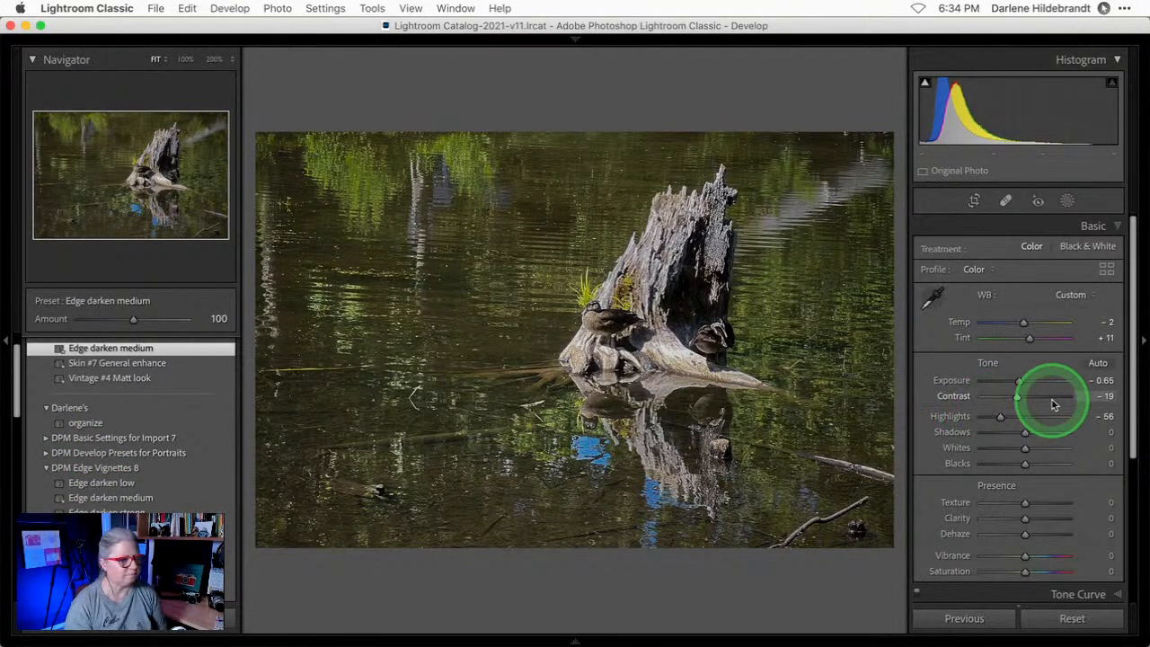
Create a Select Subject mask of the stump and invert it to cover the surrounding water.
left_click(1066, 201)
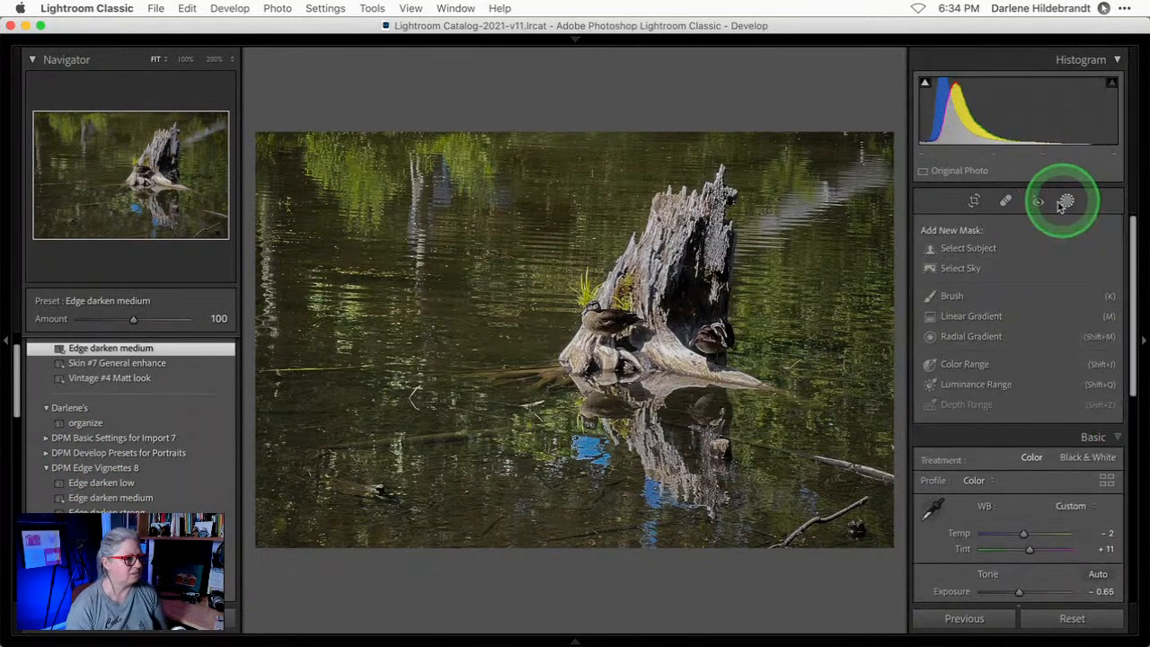
left_click(985, 250)
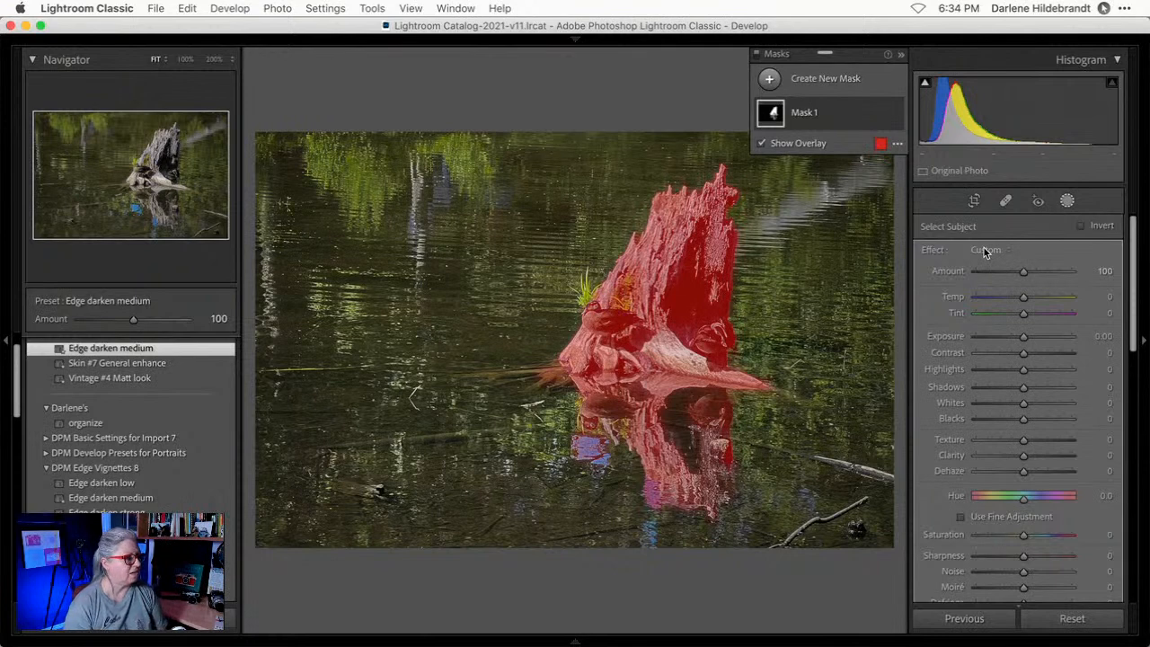
left_click(983, 250)
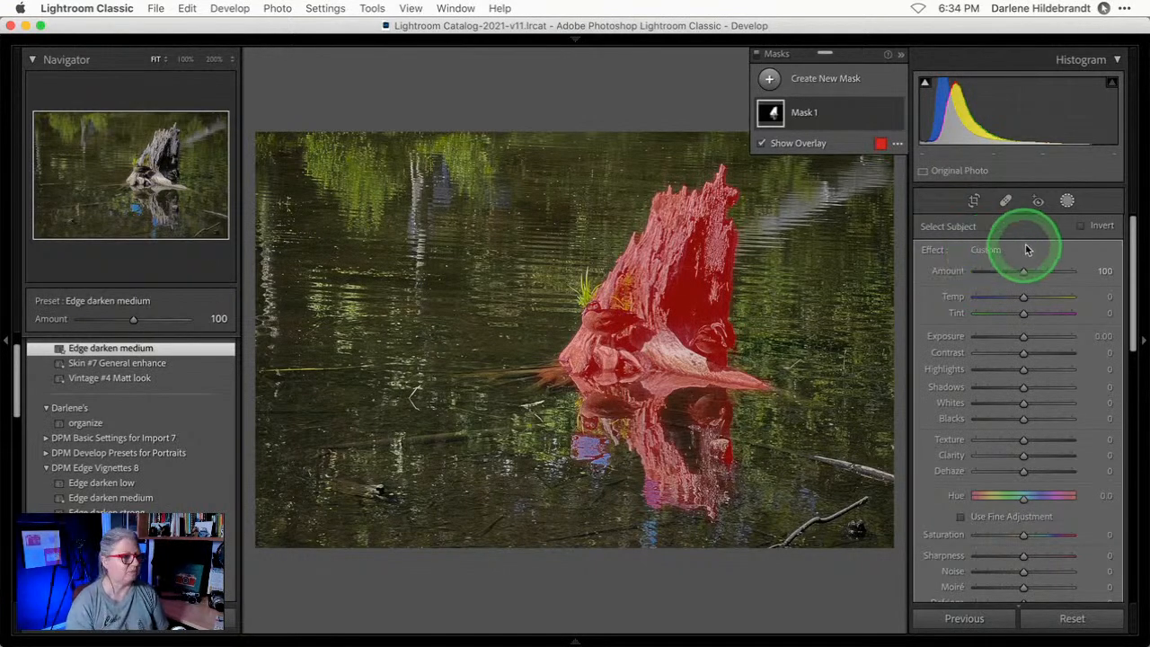
left_click(1080, 226)
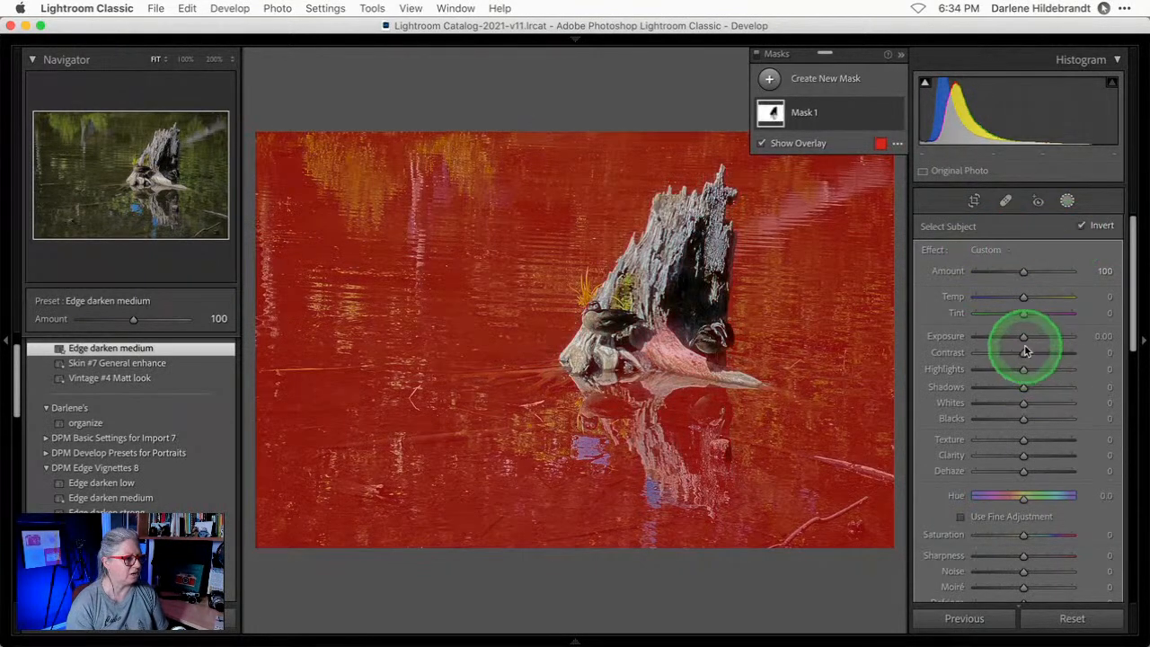
Set the water mask's Exposure to -0.56, Tint to 17, Temp to -16 and Saturation to -9.
left_click(1024, 338)
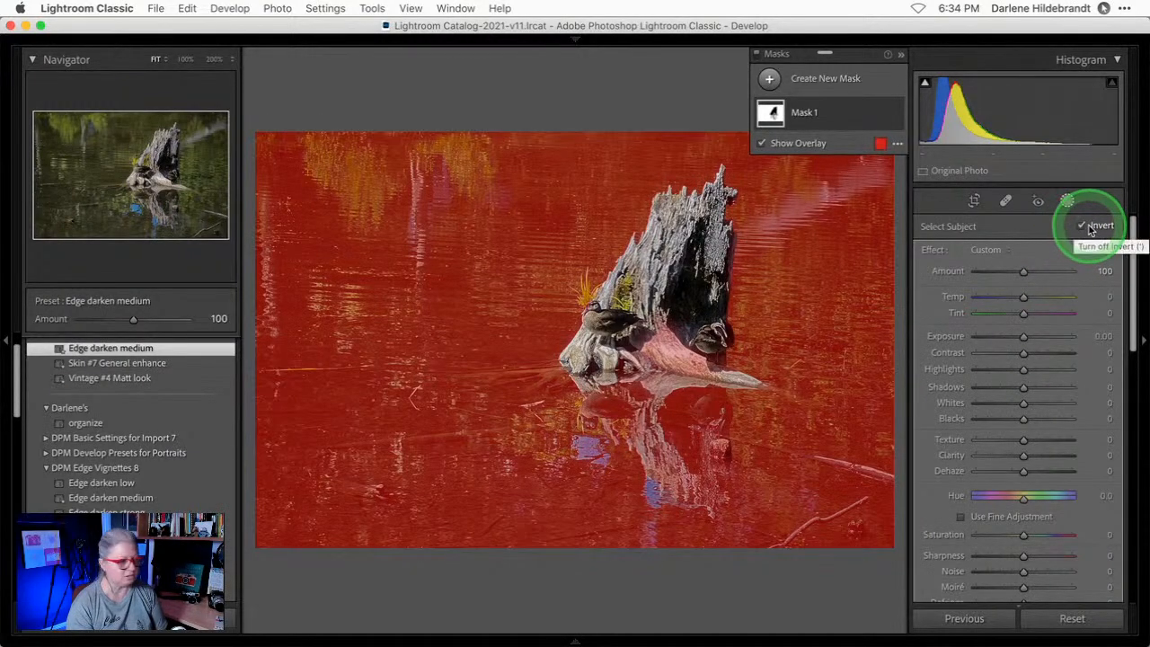
left_click_drag(1024, 338, 1019, 339)
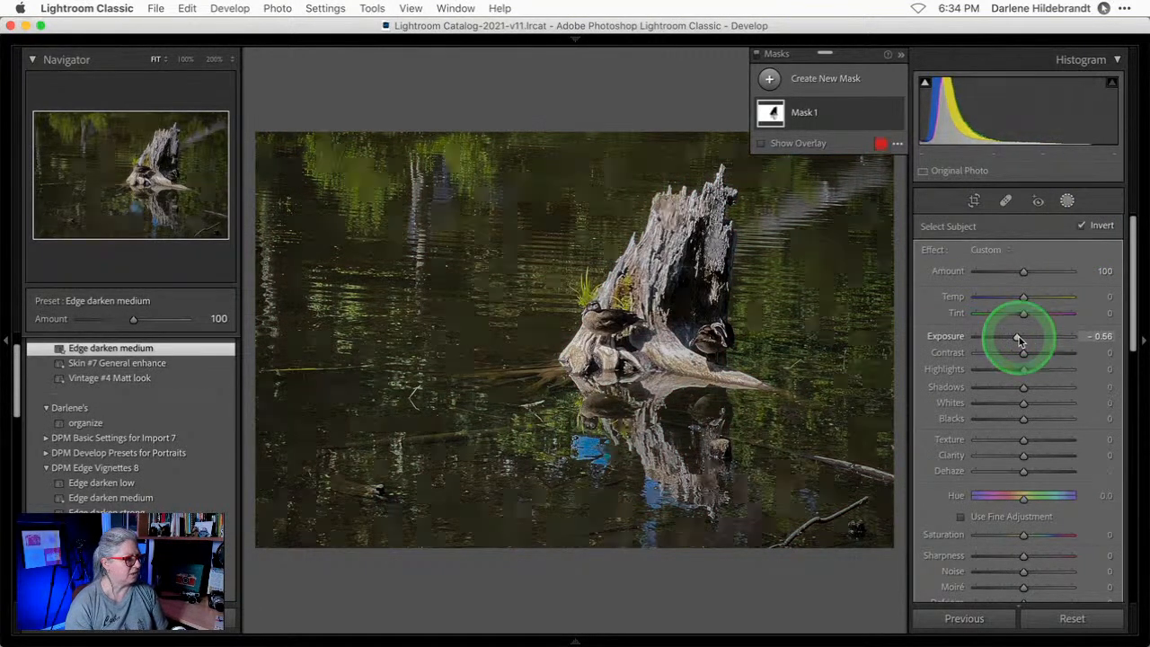
left_click_drag(1022, 315, 1029, 313)
left_click_drag(1024, 297, 1014, 298)
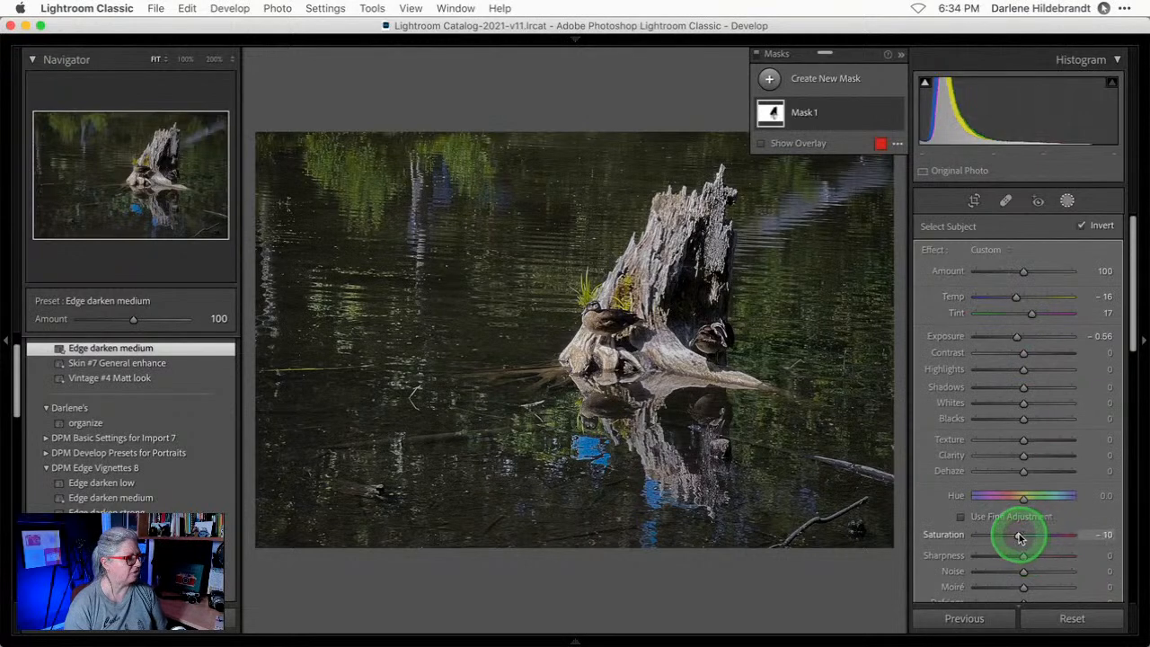
left_click_drag(1021, 537, 1029, 537)
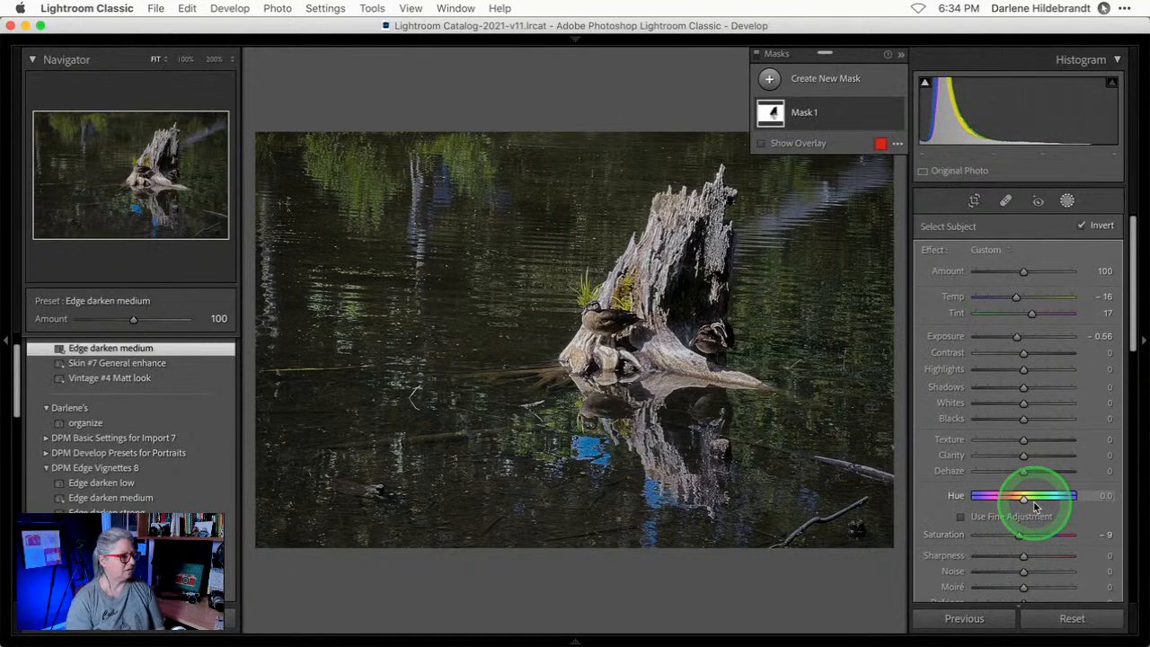
Soften the masked water with Sharpness -62, Texture -20 and Clarity -15 after trying -100, and set the mask's Exposure to -0.19.
scroll(1033, 500, "down", 2)
left_click(1024, 519)
left_click_drag(1024, 518, 992, 517)
left_click(1021, 418)
left_click_drag(998, 402, 930, 411)
left_click(1019, 417)
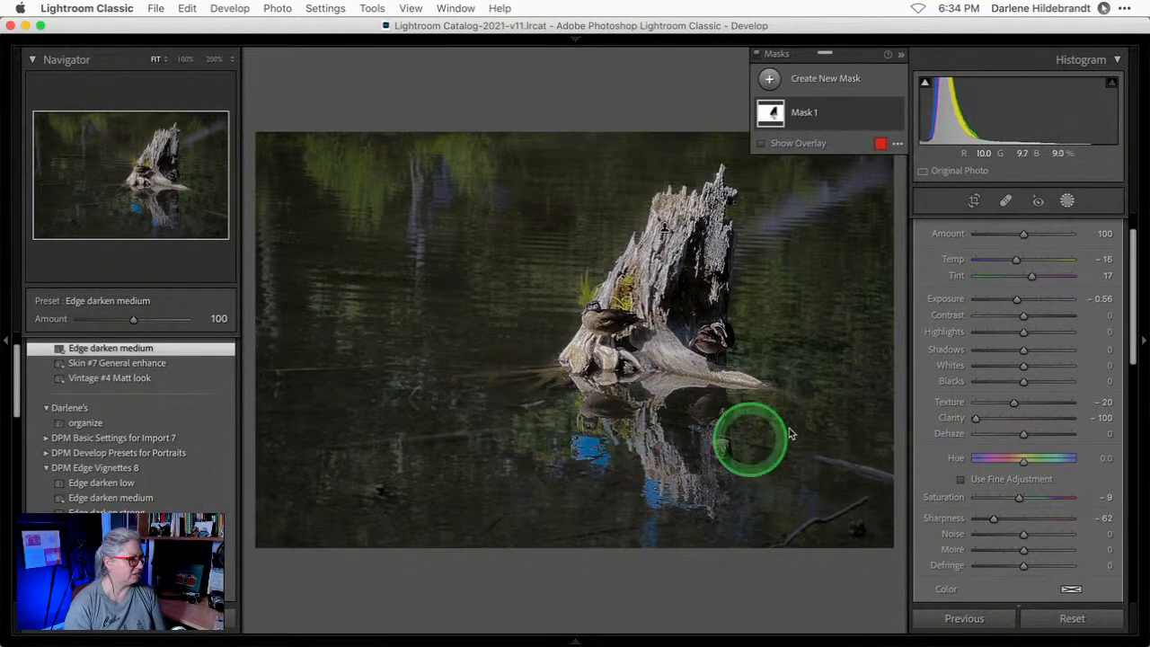
left_click_drag(975, 417, 1015, 419)
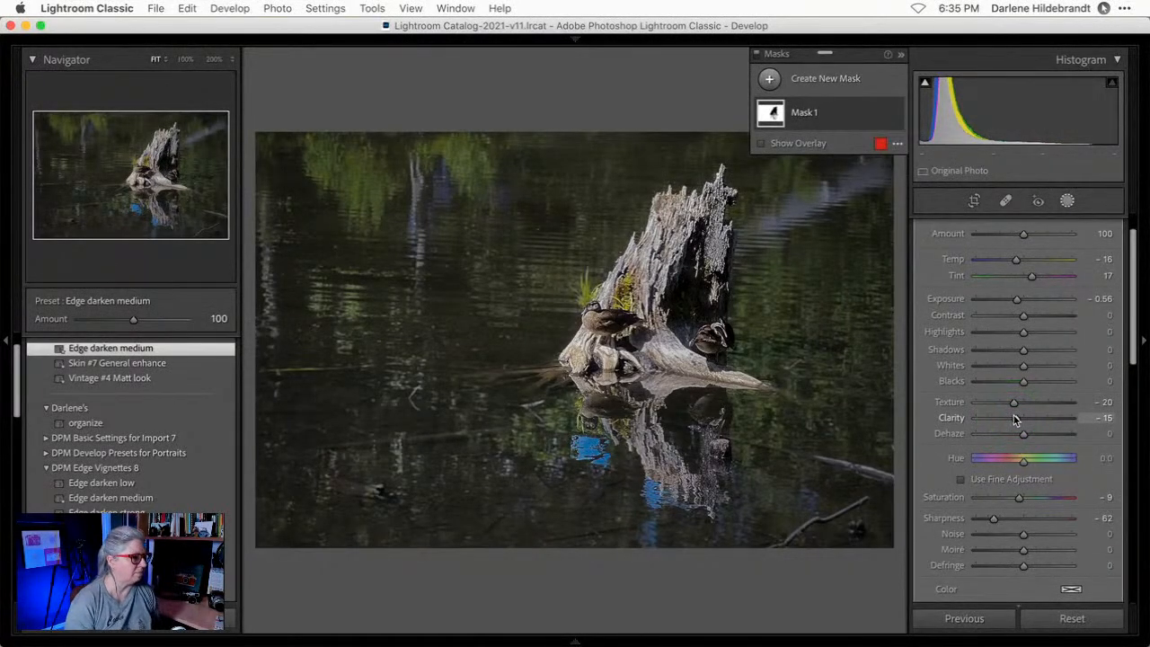
left_click_drag(1018, 302, 1022, 302)
Check the water mask's coverage around the stump's reflection by toggling the mask overlay on and off.
left_click(849, 112)
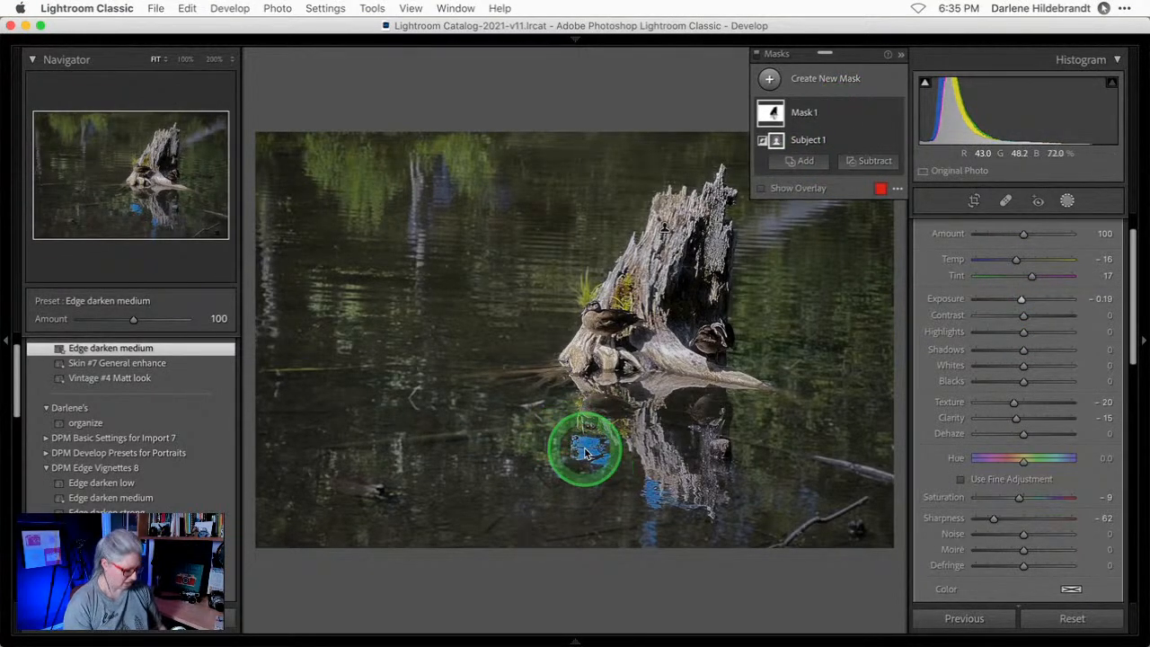
key("p")
key("o")
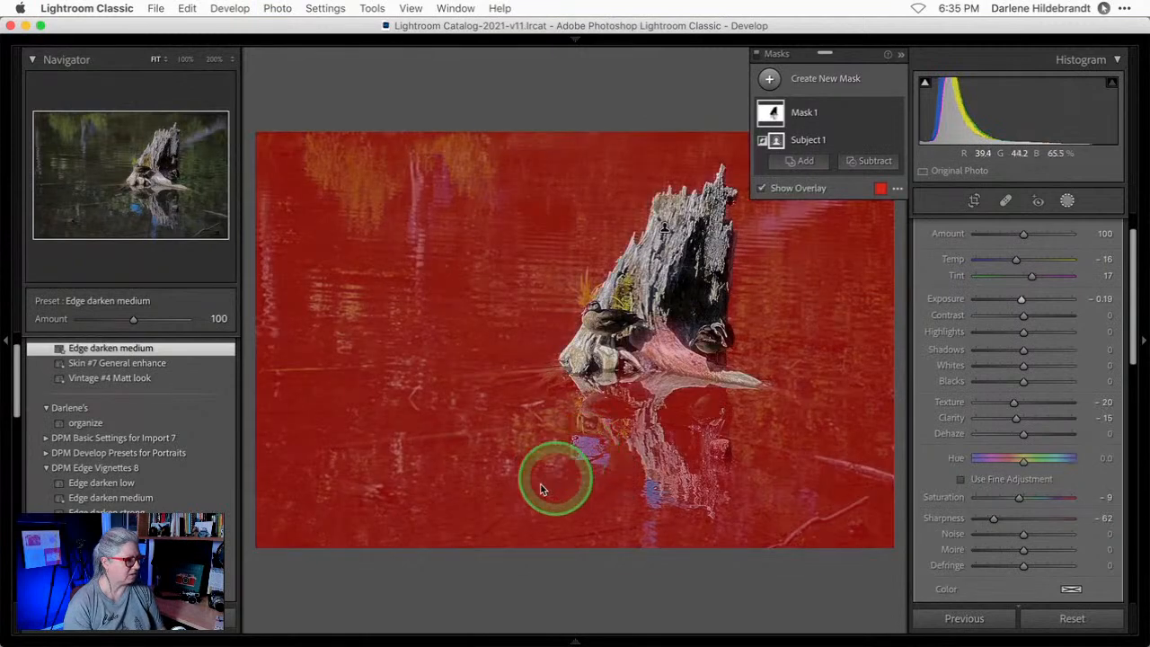
key("o")
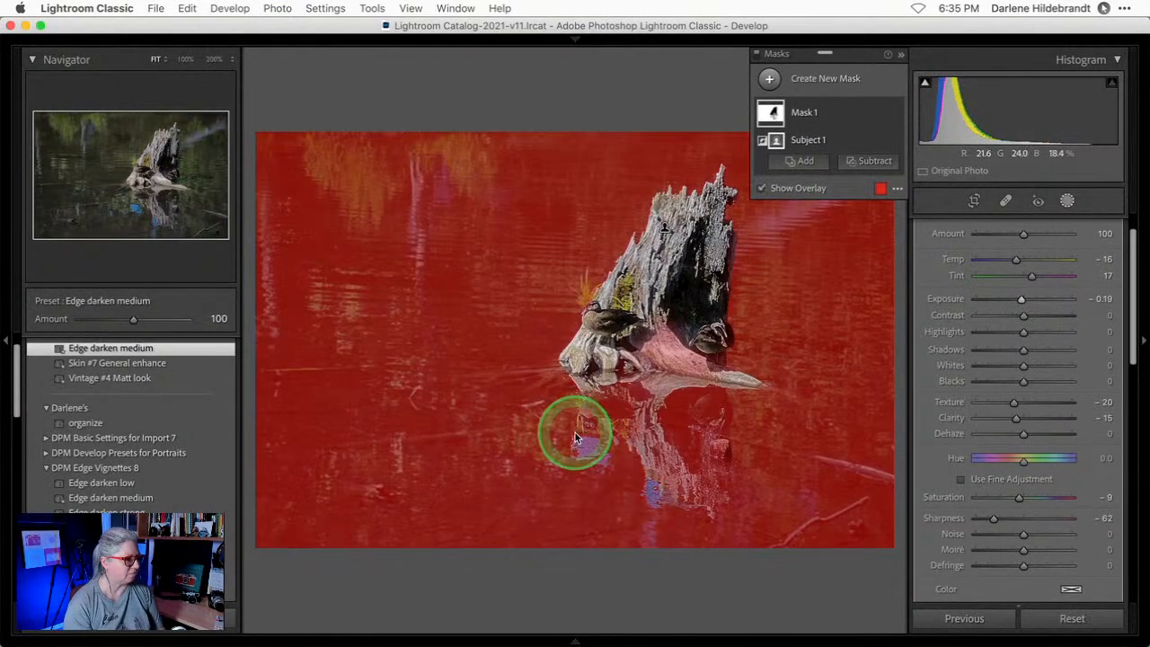
key("o")
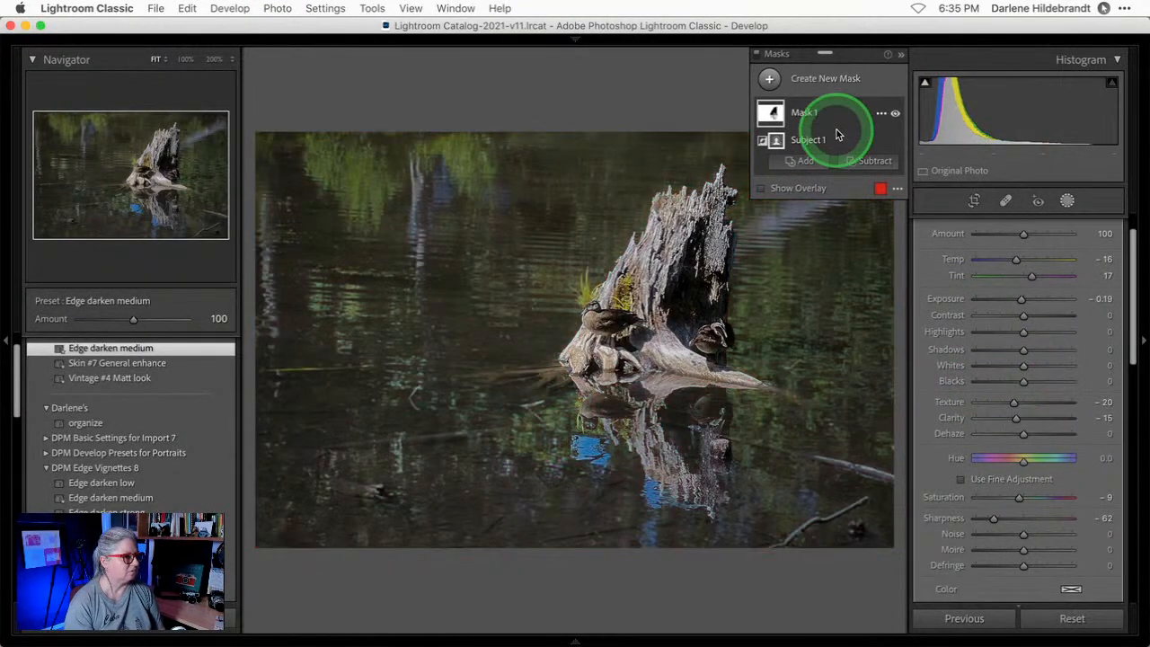
key("o")
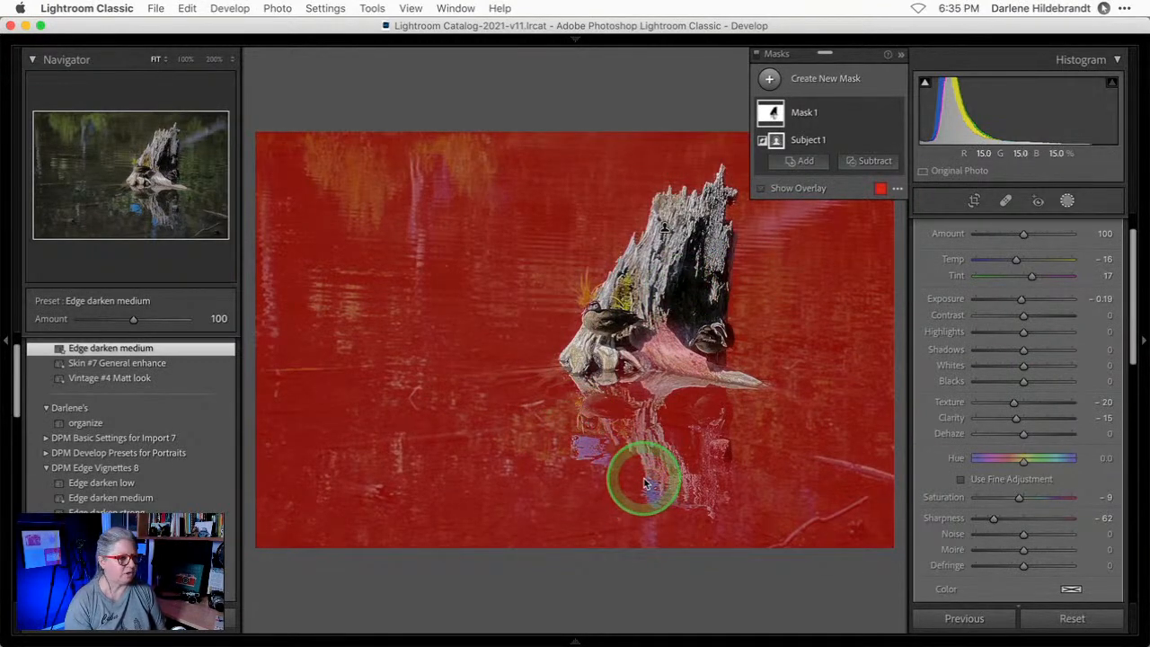
key("o")
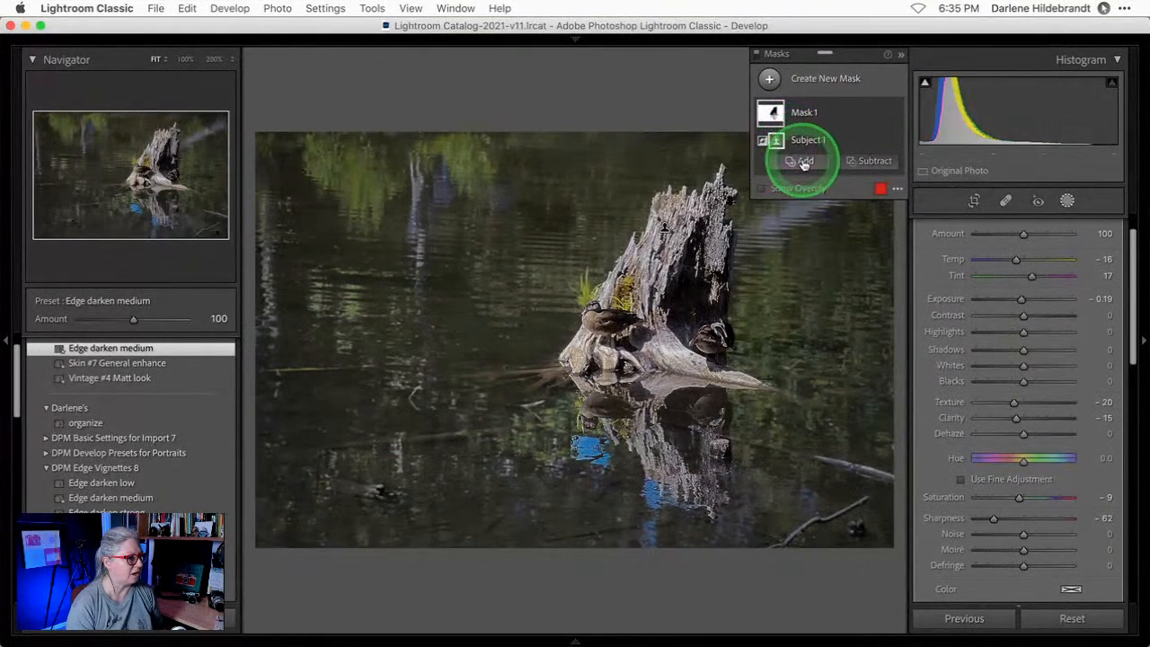
Add a Brush with Density 76 to Mask 1 and paint the water beside the blue reflection.
left_click(805, 163)
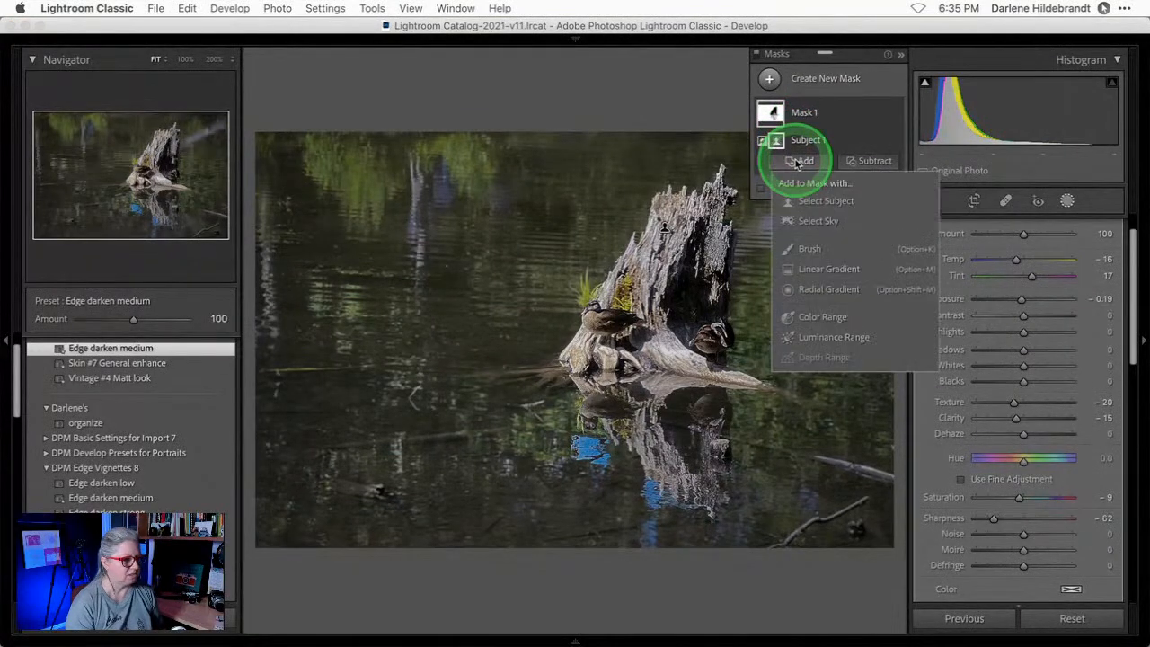
left_click(798, 256)
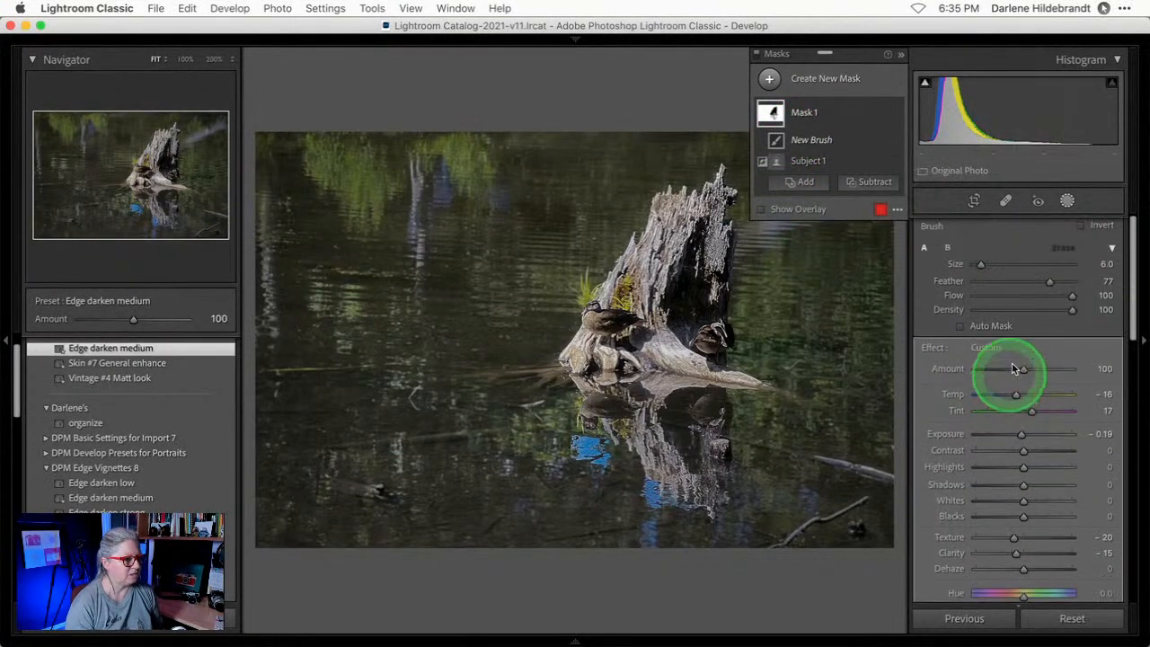
left_click_drag(1054, 310, 1049, 311)
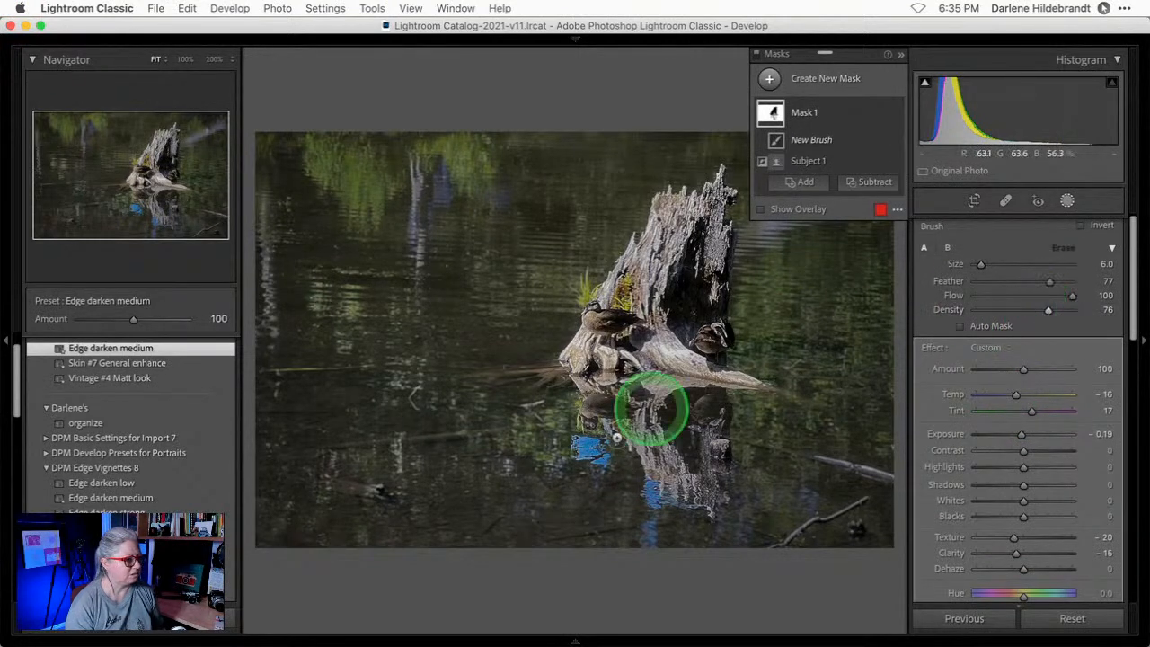
mouse_move(566, 444)
left_mouse_down()
mouse_move(606, 452)
mouse_move(562, 441)
mouse_move(588, 436)
mouse_move(614, 478)
mouse_move(641, 482)
mouse_move(649, 508)
mouse_move(679, 514)
mouse_move(621, 475)
mouse_move(588, 419)
mouse_move(518, 423)
left_mouse_up()
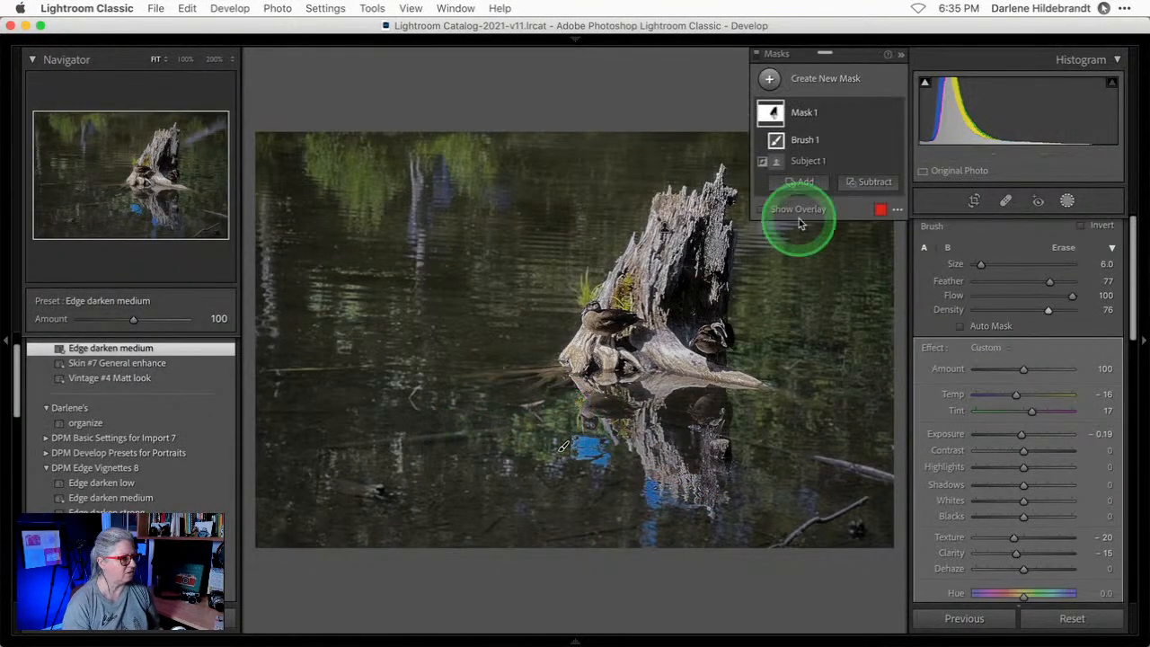
Paint the stump's reflection into the mask with a size 10 brush, first at Density 37 and again at 57.
left_click(1013, 309)
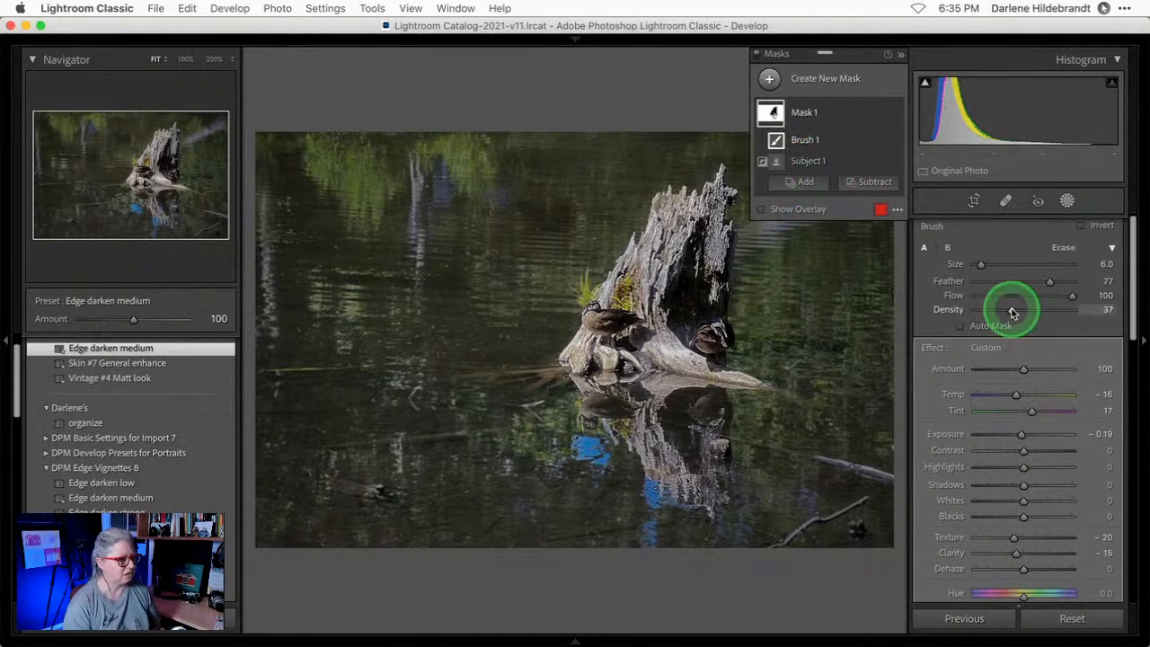
scroll(690, 474, "up", 3)
scroll(690, 474, "up", 1)
mouse_move(700, 495)
left_mouse_down()
mouse_move(724, 473)
mouse_move(730, 506)
mouse_move(727, 442)
mouse_move(686, 502)
mouse_move(674, 453)
mouse_move(684, 499)
mouse_move(682, 434)
mouse_move(665, 417)
mouse_move(576, 411)
mouse_move(589, 396)
mouse_move(728, 400)
mouse_move(531, 380)
mouse_move(651, 398)
mouse_move(654, 506)
mouse_move(713, 501)
mouse_move(705, 511)
mouse_move(682, 428)
mouse_move(551, 394)
mouse_move(673, 431)
mouse_move(644, 464)
mouse_move(682, 512)
mouse_move(724, 516)
mouse_move(557, 499)
mouse_move(634, 496)
mouse_move(624, 480)
mouse_move(692, 512)
left_mouse_up()
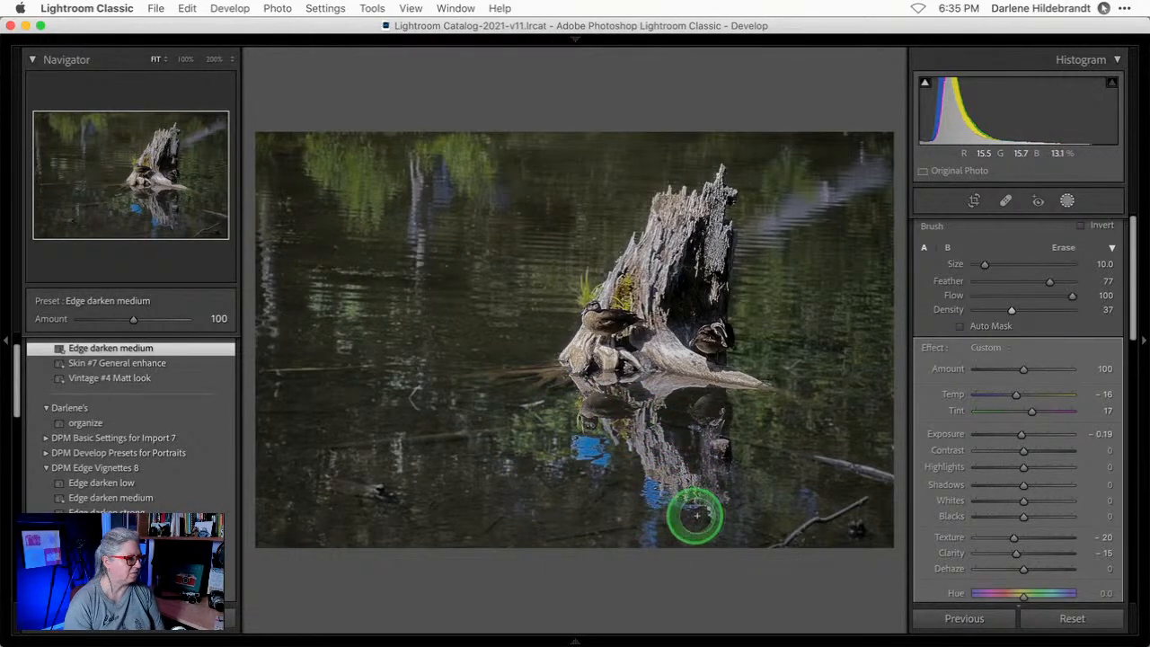
left_click(1030, 312)
mouse_move(662, 500)
left_mouse_down()
mouse_move(710, 501)
mouse_move(683, 486)
mouse_move(739, 509)
mouse_move(687, 476)
mouse_move(664, 438)
mouse_move(639, 454)
mouse_move(602, 445)
mouse_move(547, 396)
mouse_move(611, 391)
mouse_move(689, 419)
mouse_move(738, 471)
left_mouse_up()
Toggle Mask 1's visibility to compare the water with and without its adjustments.
left_click(895, 115)
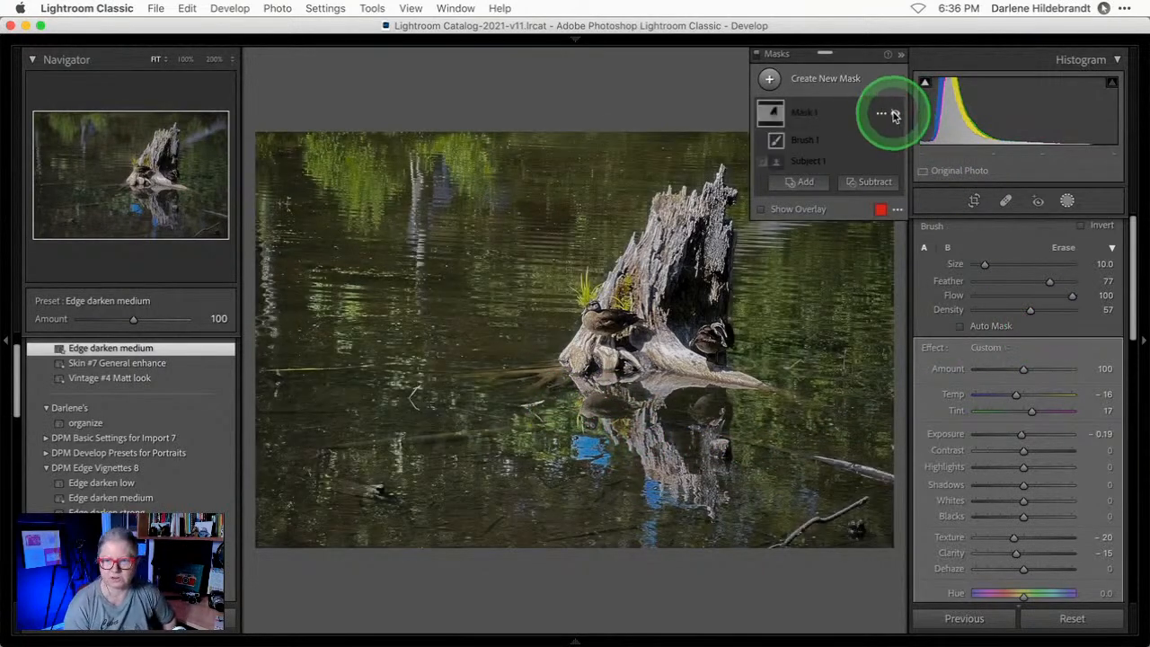
left_click(894, 115)
left_click(894, 115)
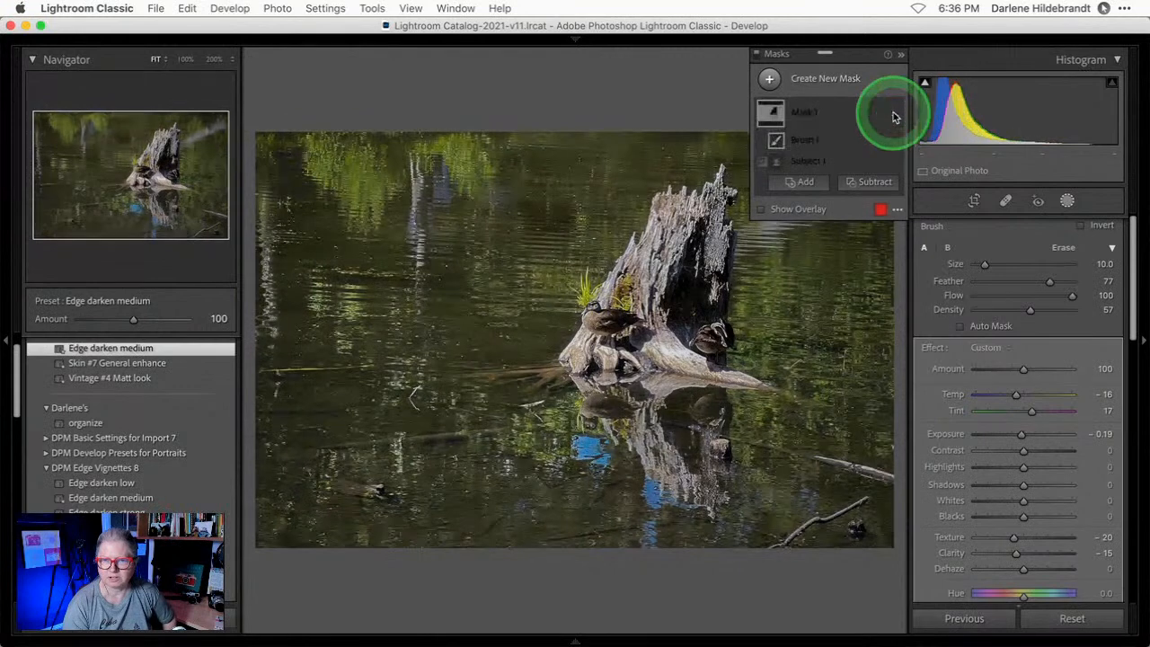
left_click(895, 115)
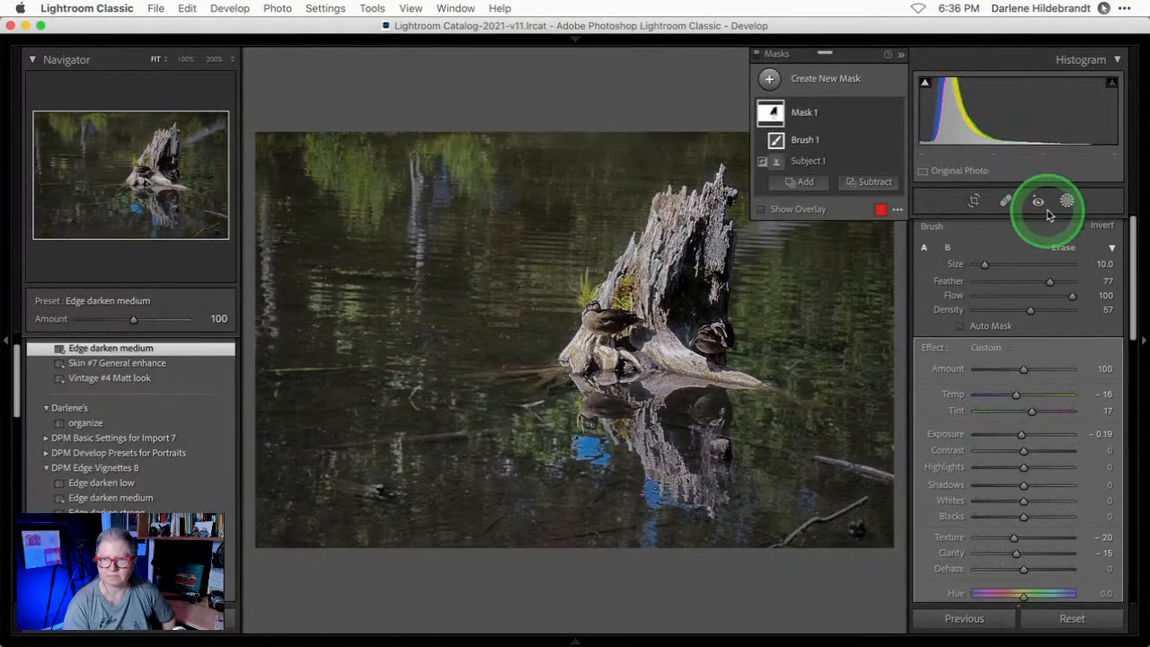
Create a Select Subject mask of the stump with Contrast -7, Highlights -33, Shadows 27 and slightly reduced Clarity, and close masking.
left_click(769, 79)
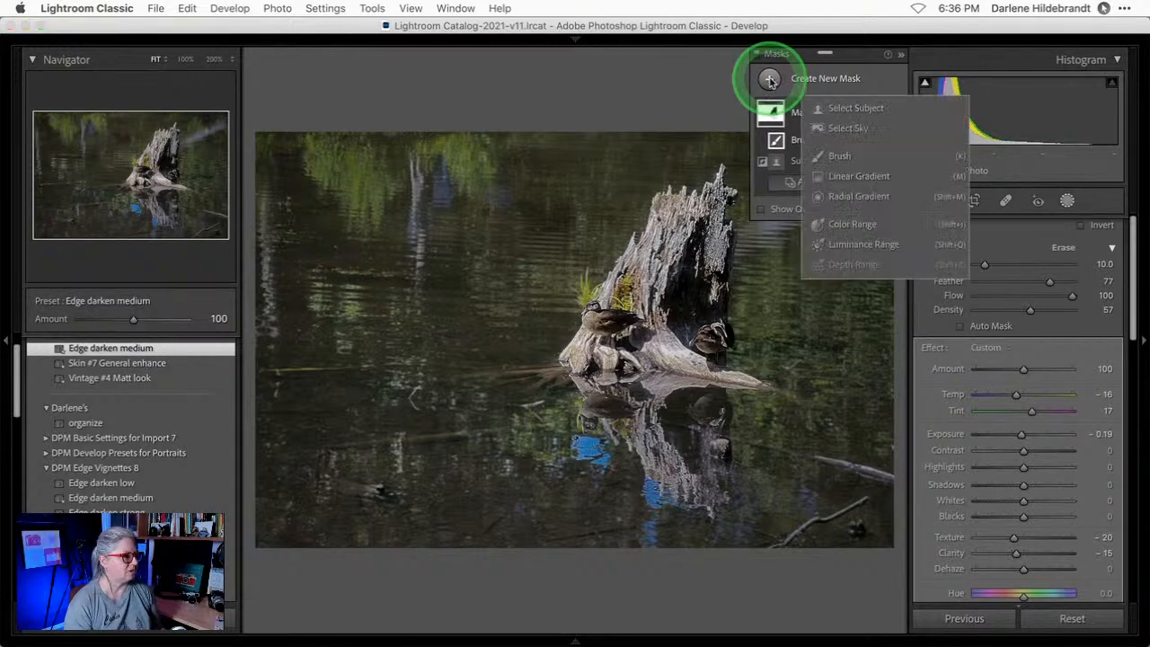
left_click(839, 109)
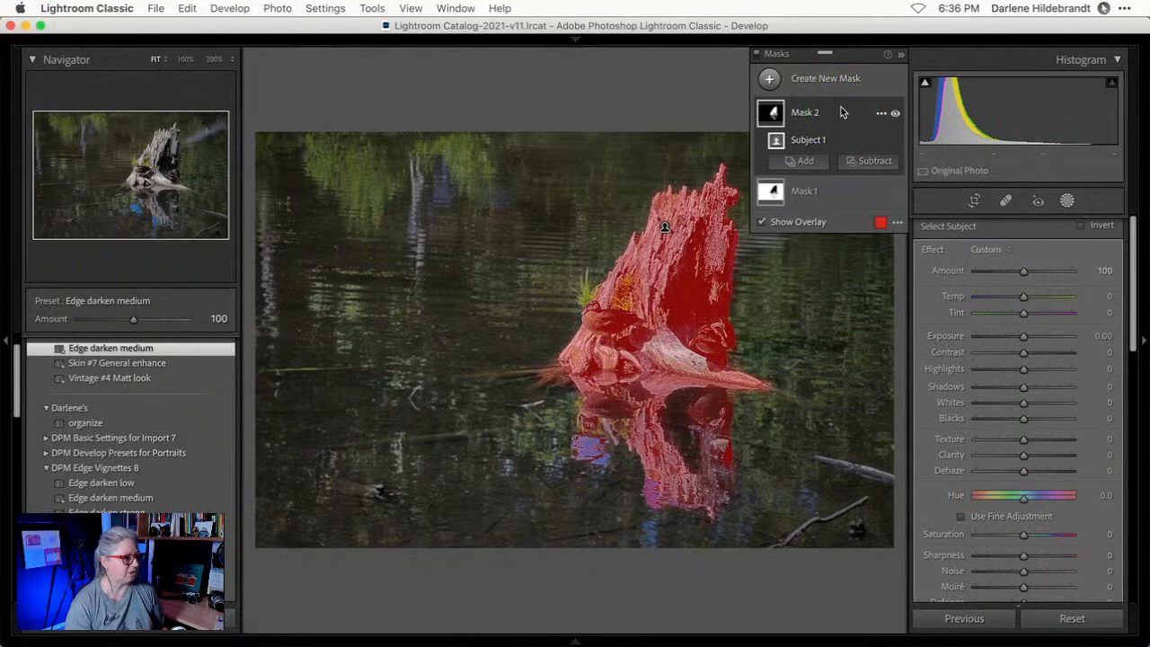
left_click_drag(998, 368, 1042, 388)
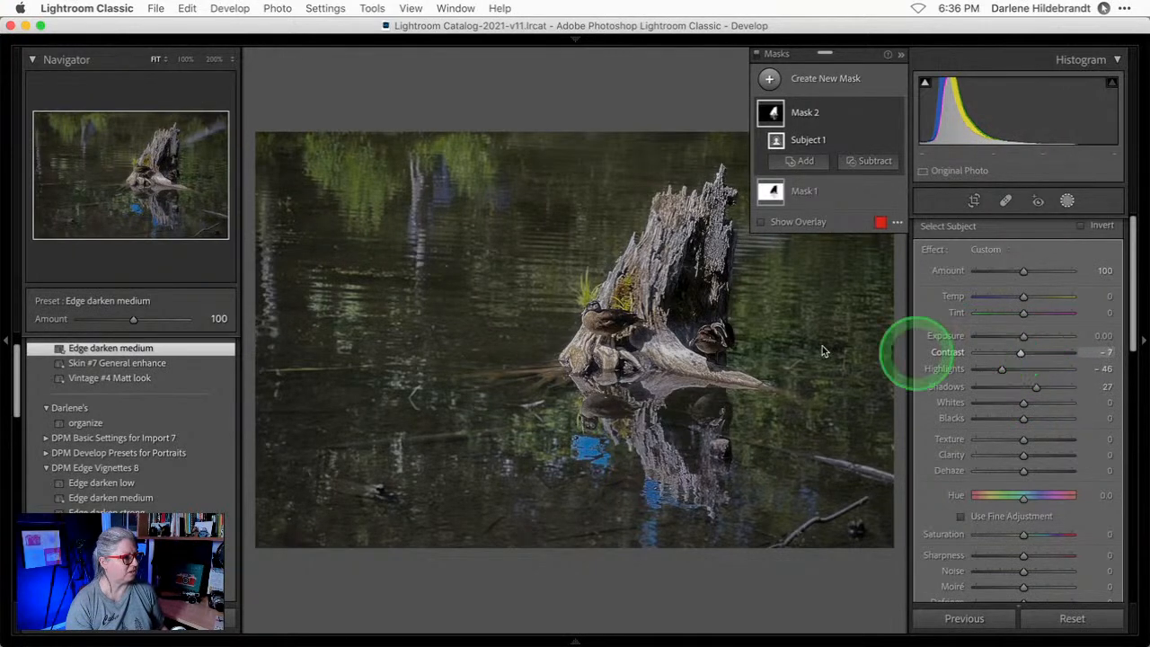
left_click_drag(1000, 367, 1007, 367)
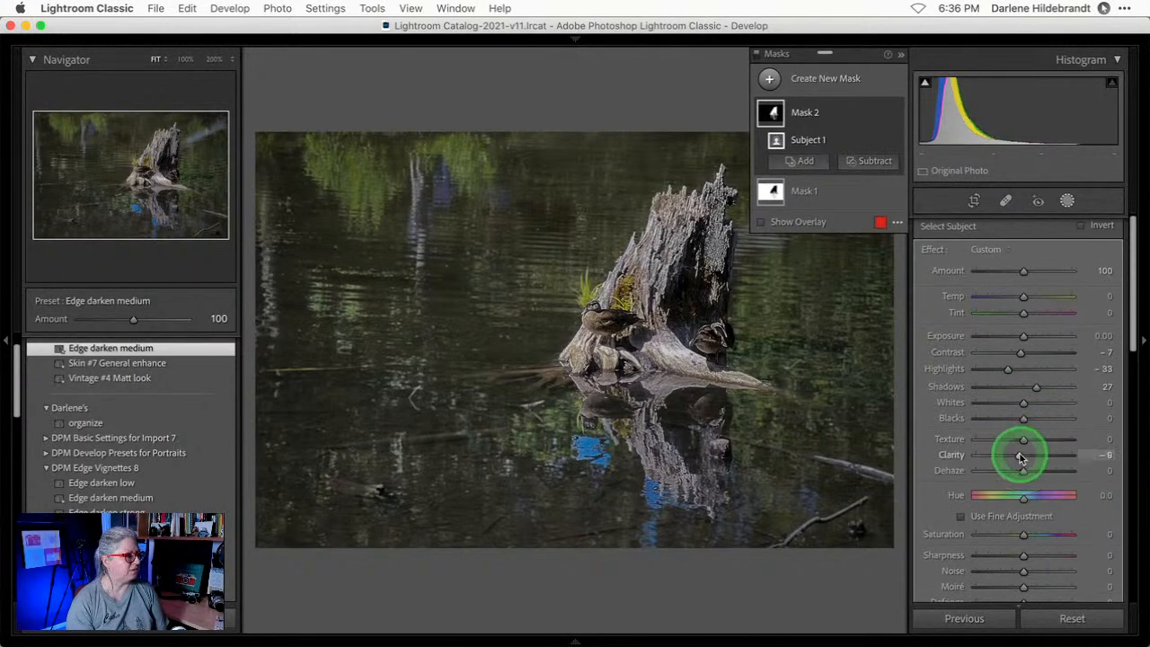
left_click_drag(1018, 457, 1018, 456)
left_click_drag(1019, 456, 1020, 456)
left_click(1067, 201)
Compare the edited pond photo with its Before version.
left_click(1024, 340)
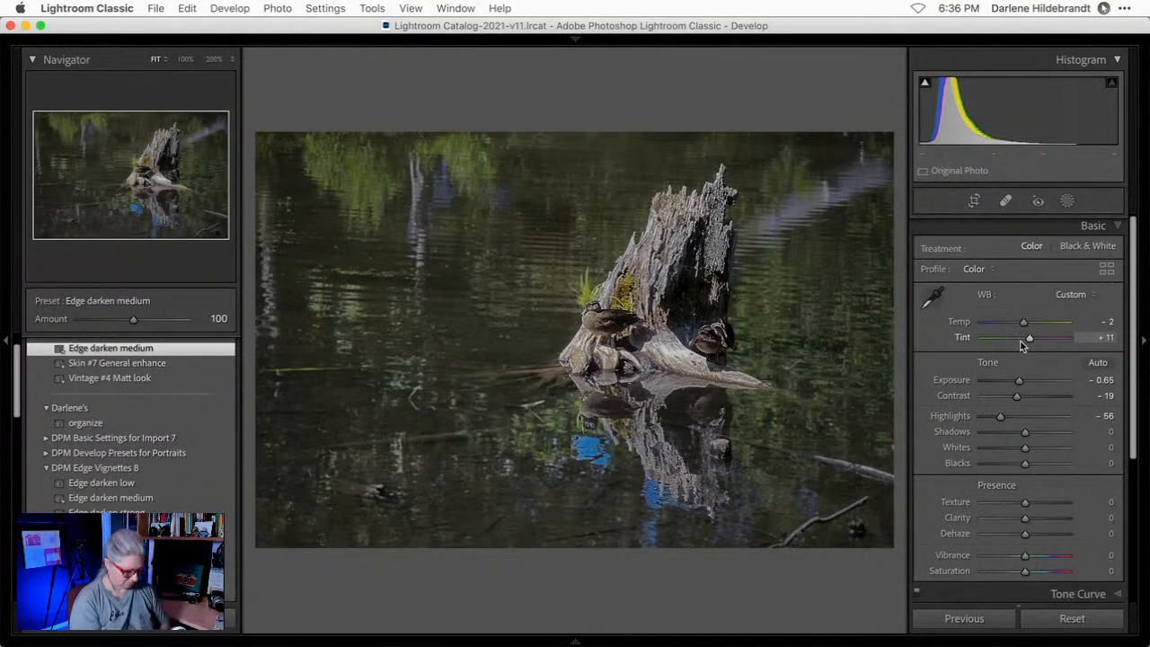
key("backslash")
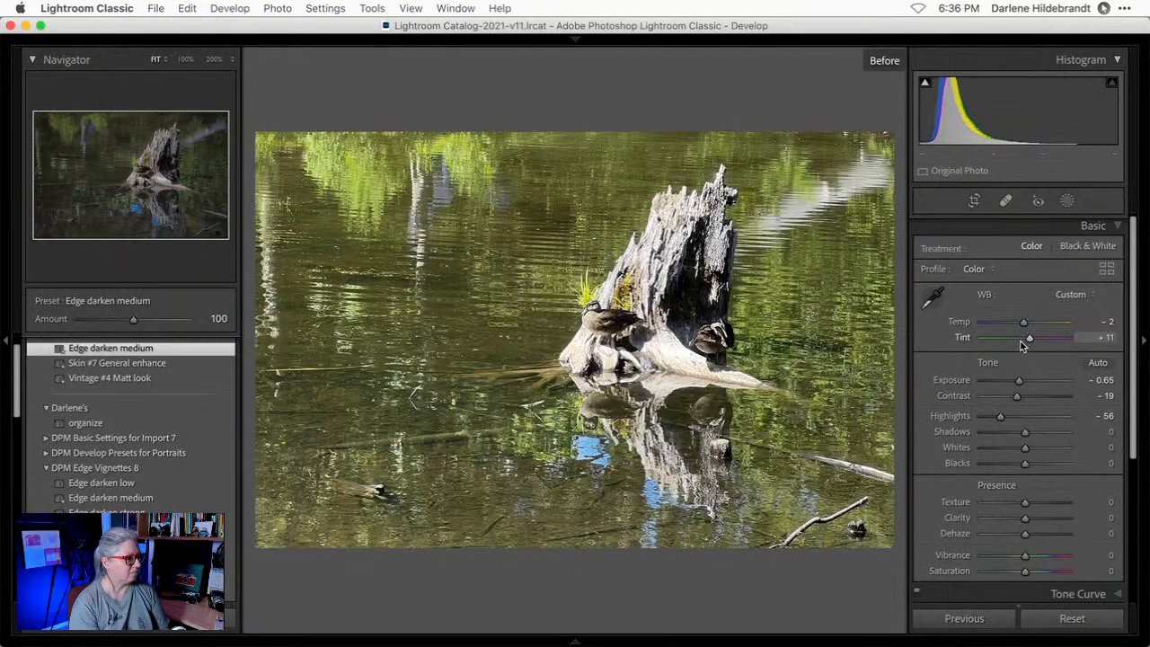
key("backslash")
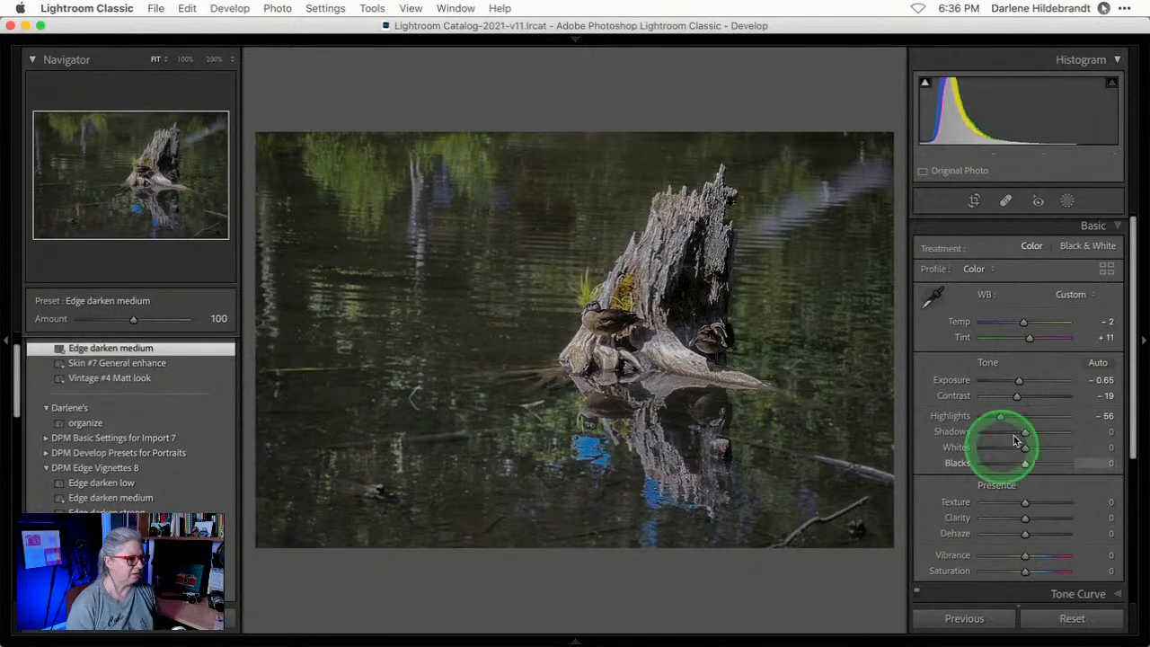
Use HSL targeted adjustment on the blue reflection to raise its Luminance and set Saturation to Blue -47 and Purple -2.
scroll(1033, 408, "down", 1)
scroll(1032, 411, "down", 5)
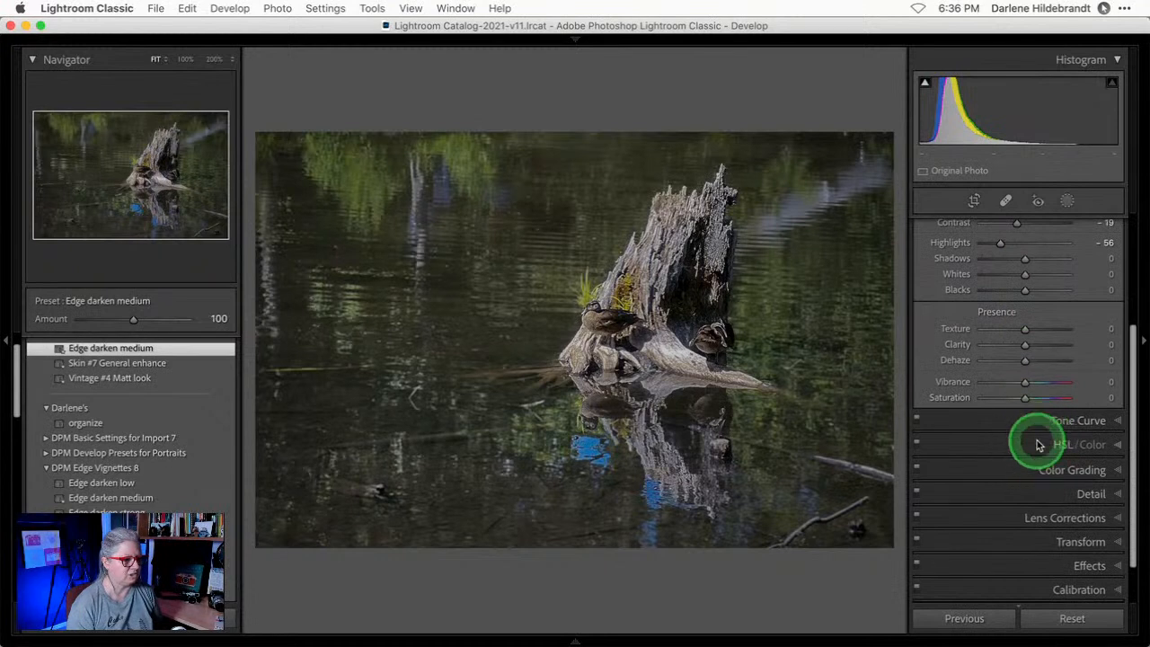
left_click(1039, 438)
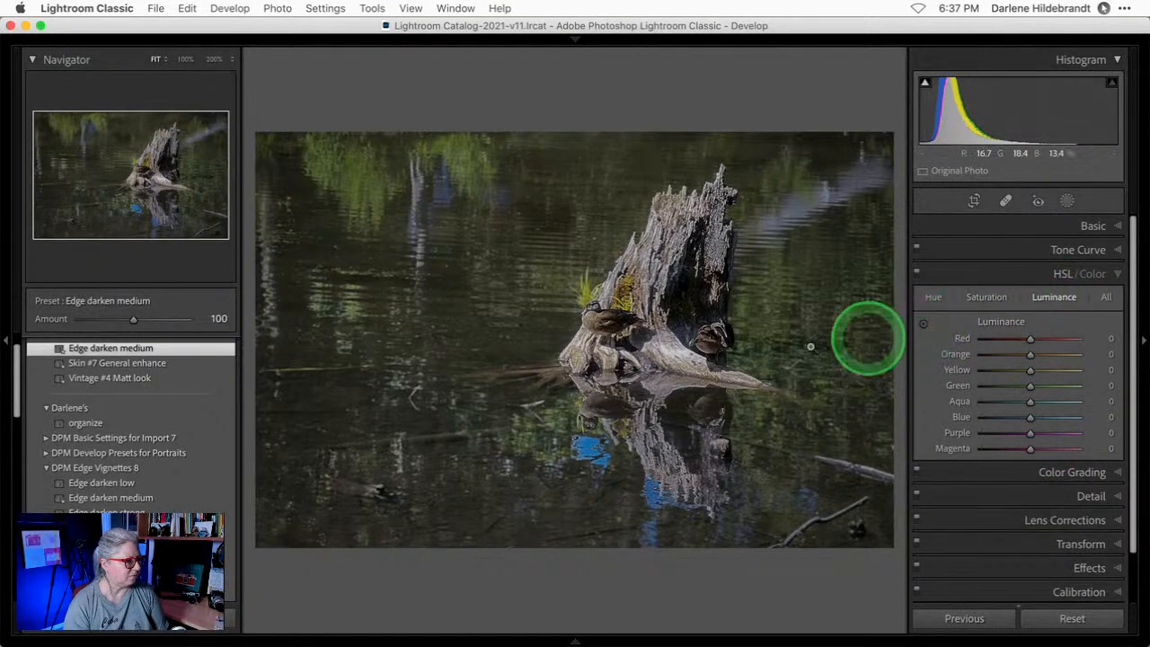
left_click(922, 324)
left_click_drag(587, 444, 581, 403)
left_click(985, 297)
left_click_drag(584, 443, 584, 462)
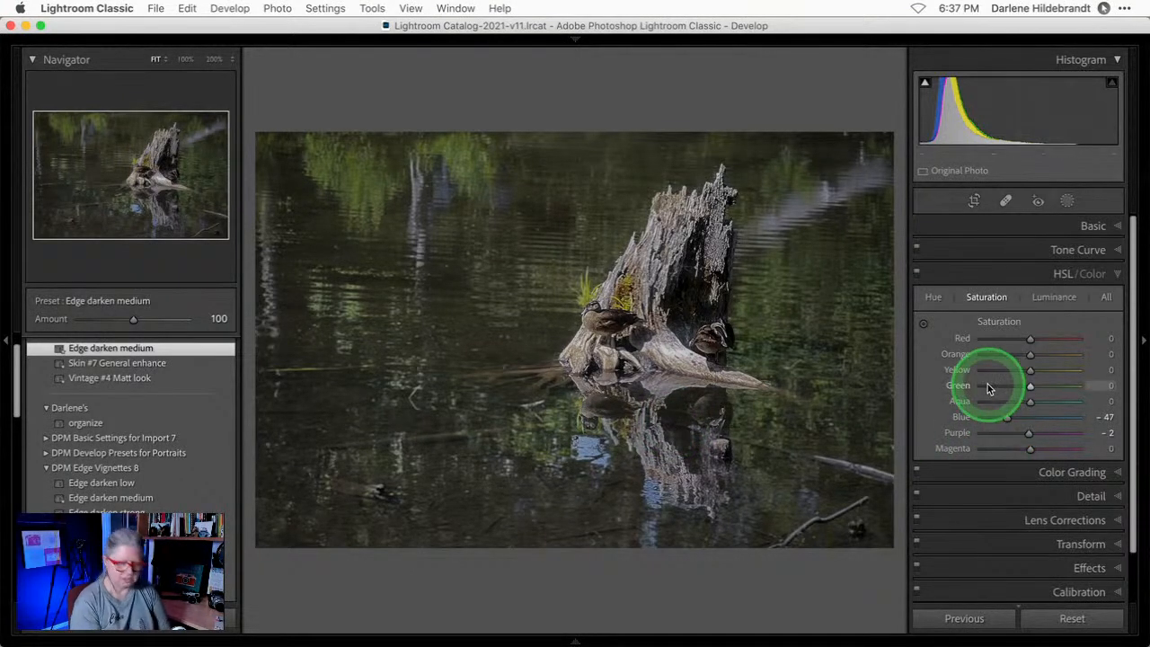
Compare with the Before version, lower Blue Saturation to about -52 and set the Aqua and Blue Hue to -23.
key("backslash")
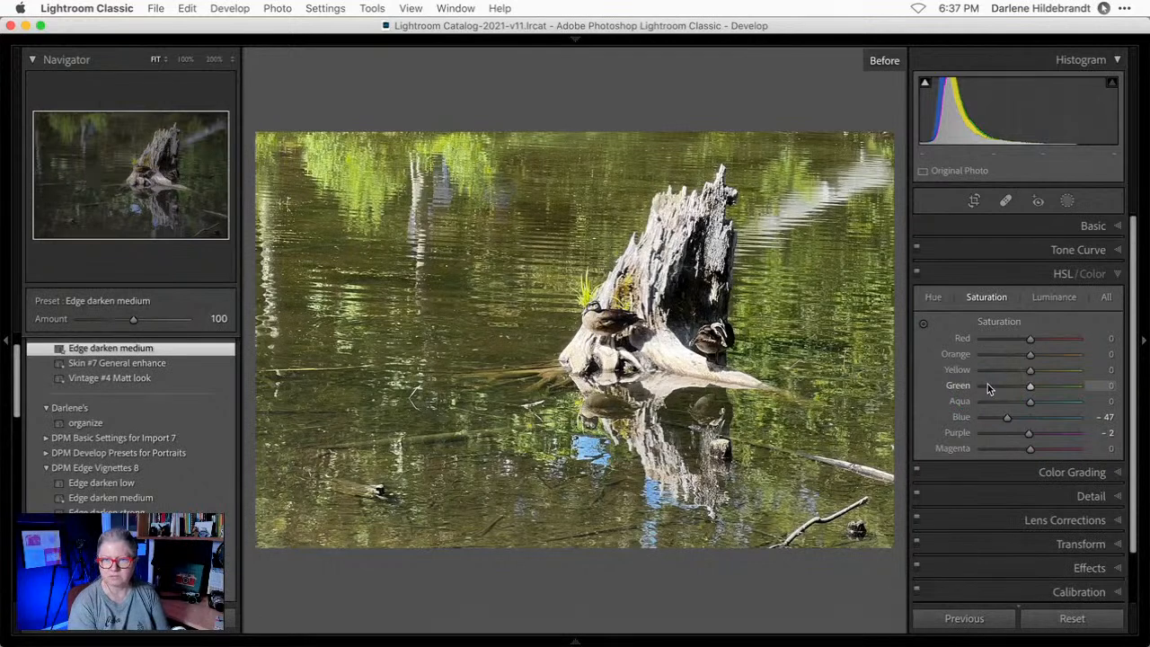
key("backslash")
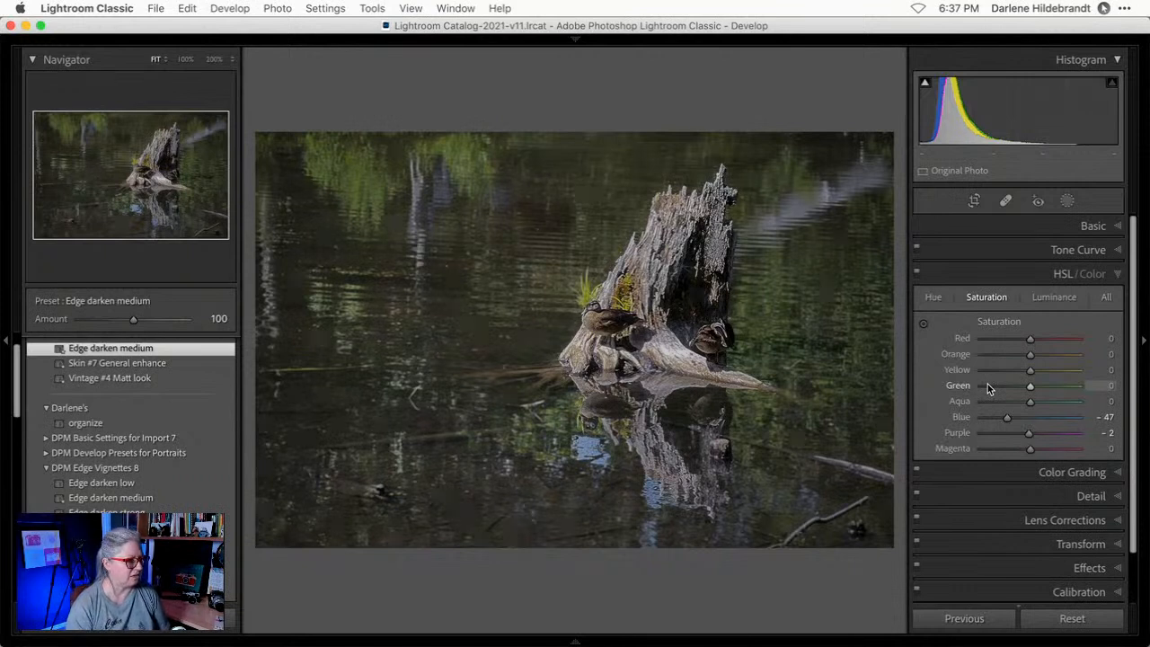
left_click_drag(1002, 414, 1002, 417)
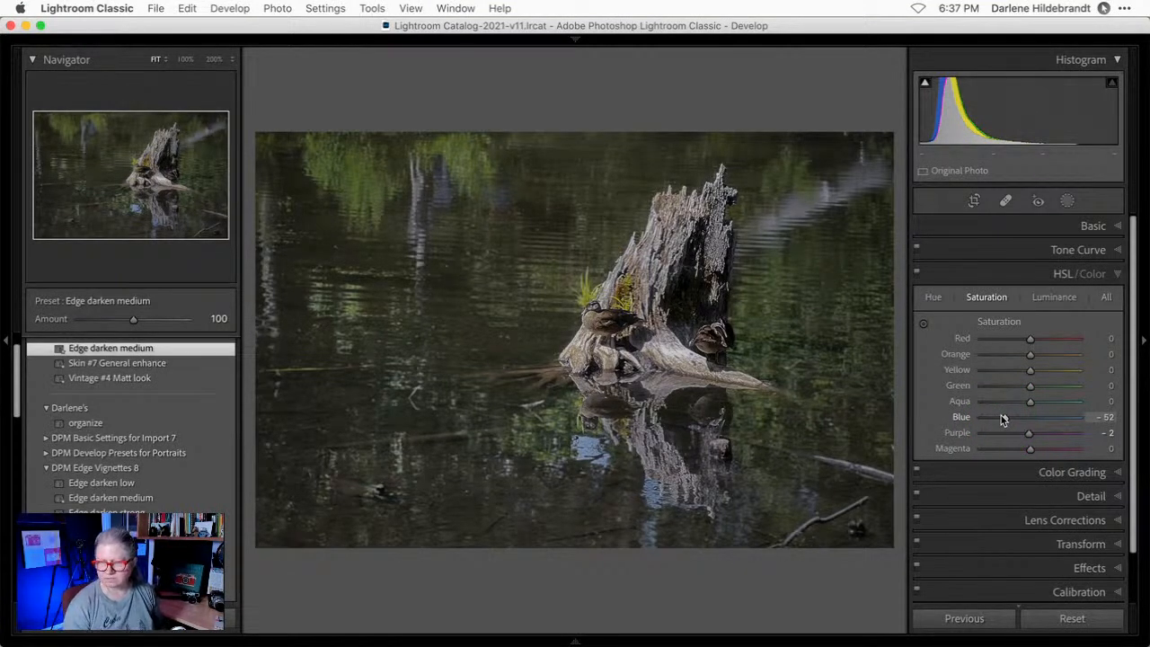
mouse_move(1002, 417)
left_mouse_down()
mouse_move(1069, 415)
mouse_move(1008, 415)
mouse_move(1031, 405)
mouse_move(1019, 403)
mouse_move(1005, 423)
left_mouse_up()
left_click(933, 304)
left_click(933, 296)
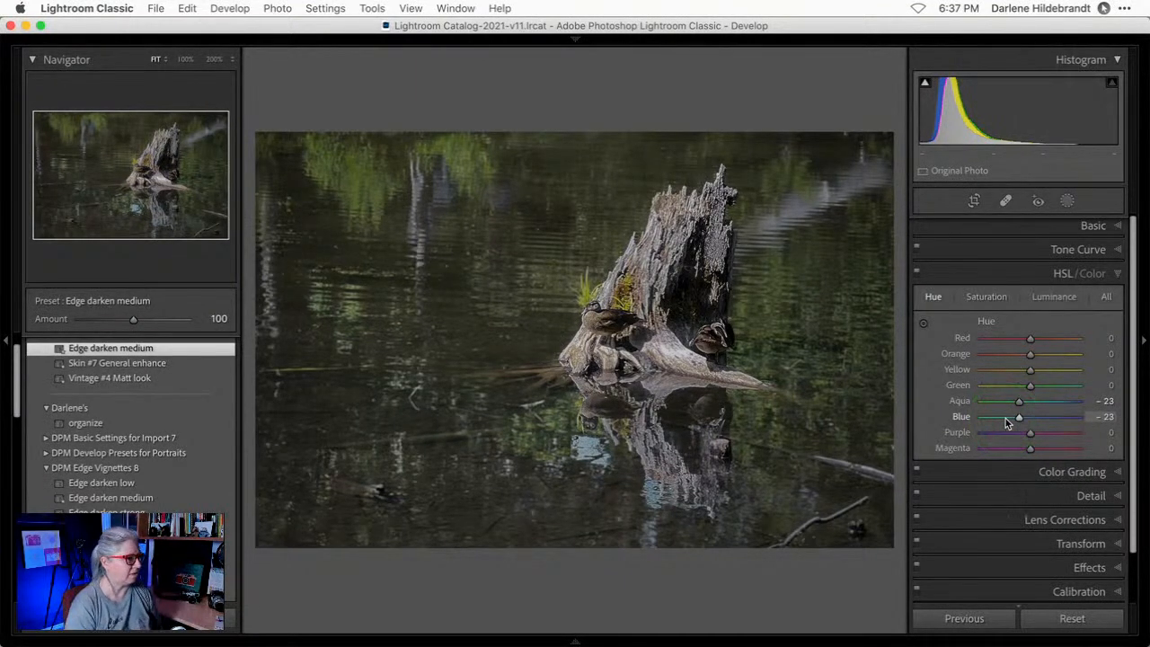
Return to the Library grid and open the lake photo with cloud reflections in Loupe view.
key("g")
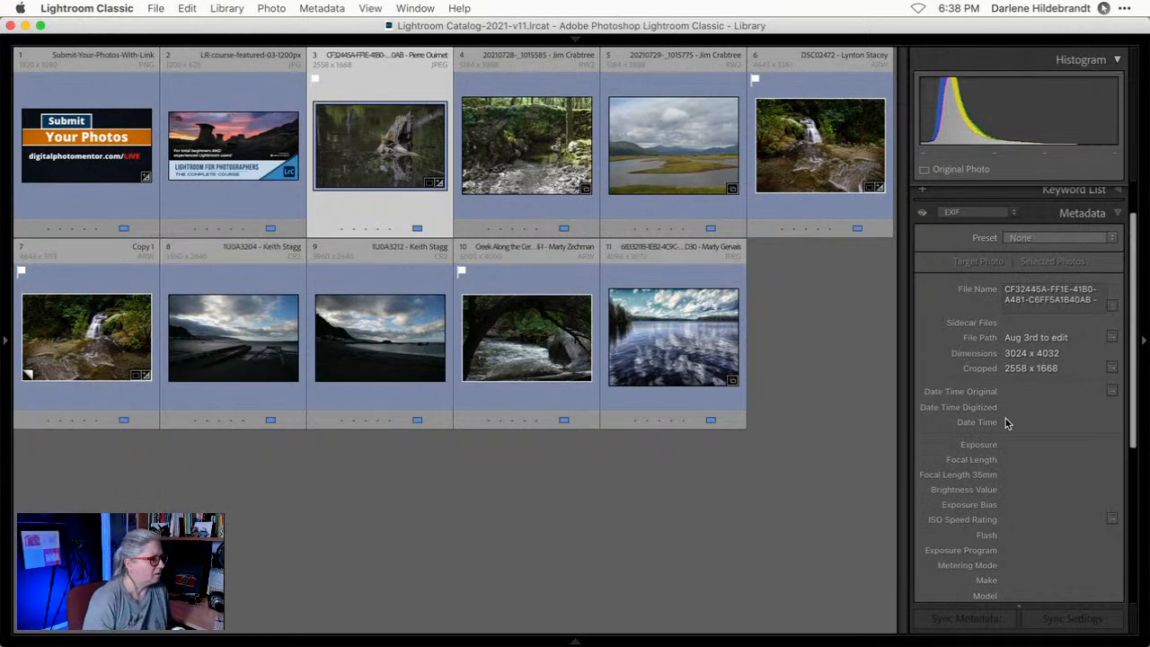
left_click(610, 480)
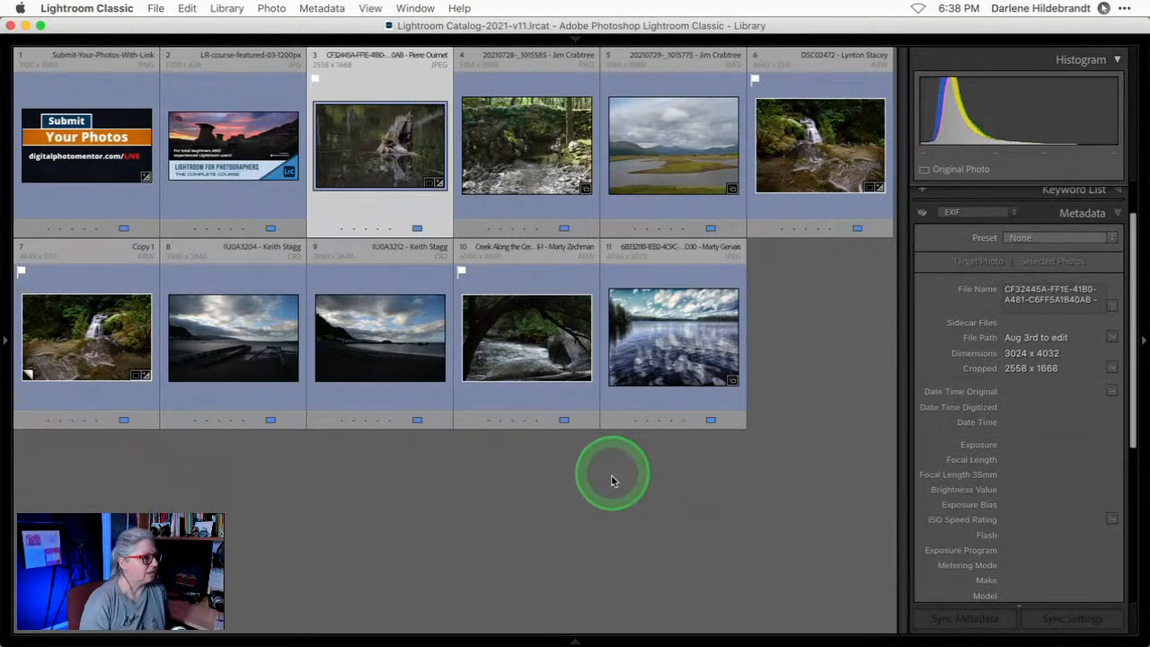
double_click(680, 345)
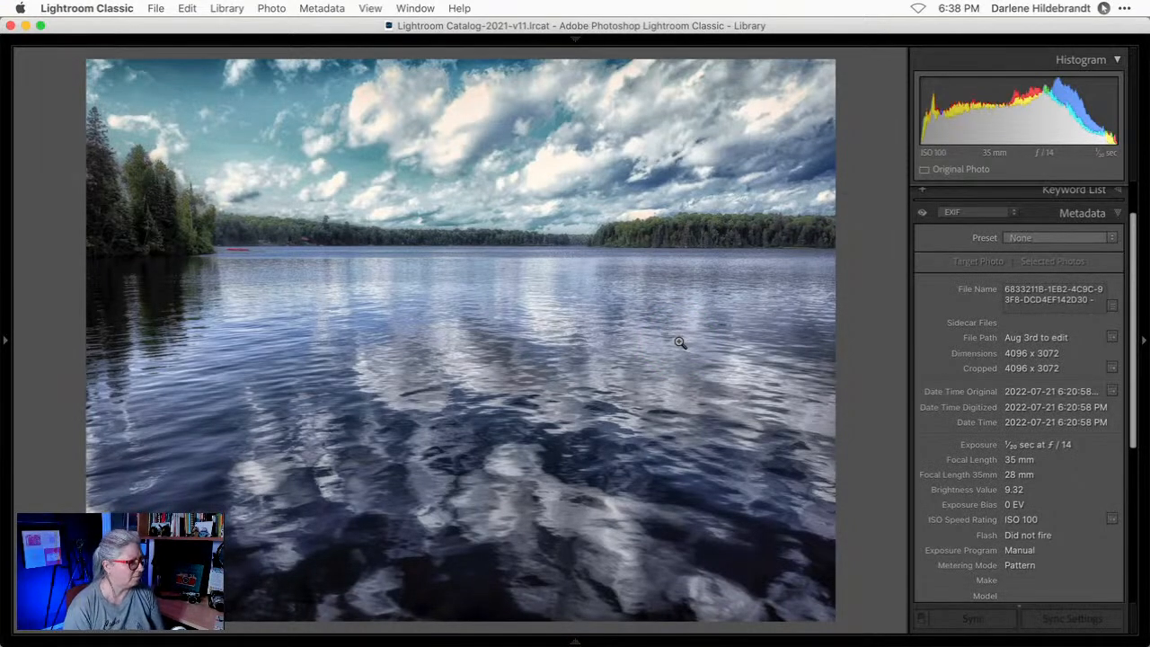
Cycle the lake photo's info overlay through its file name, exposure and lens details.
left_click(626, 216)
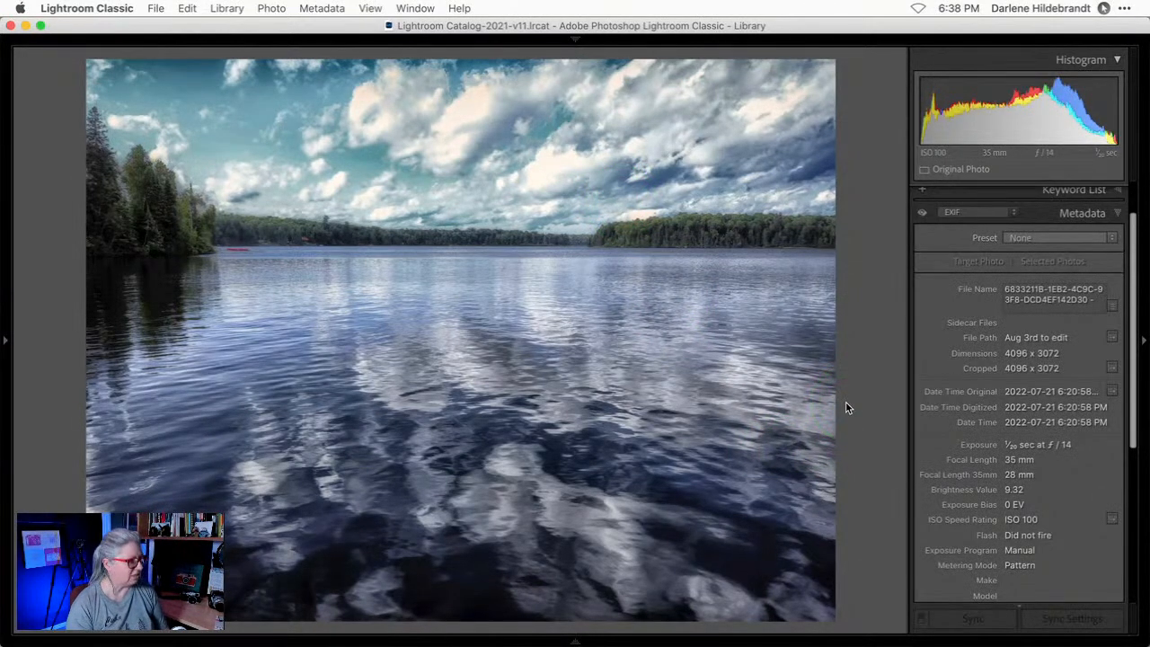
key("i")
left_click(800, 325)
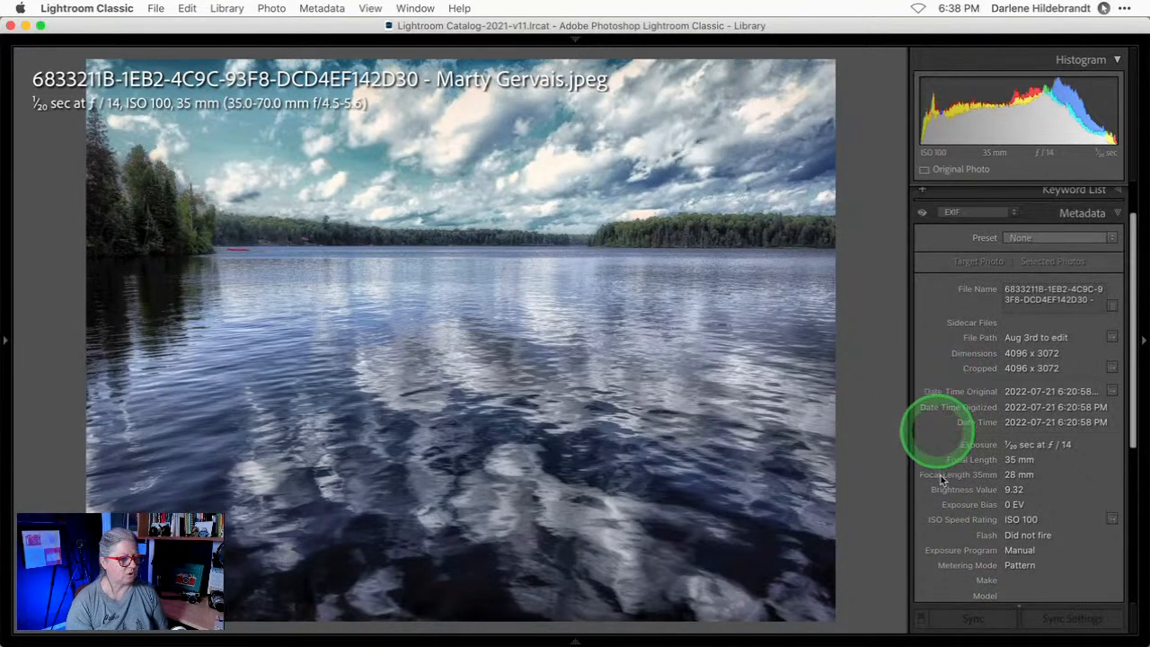
key("i")
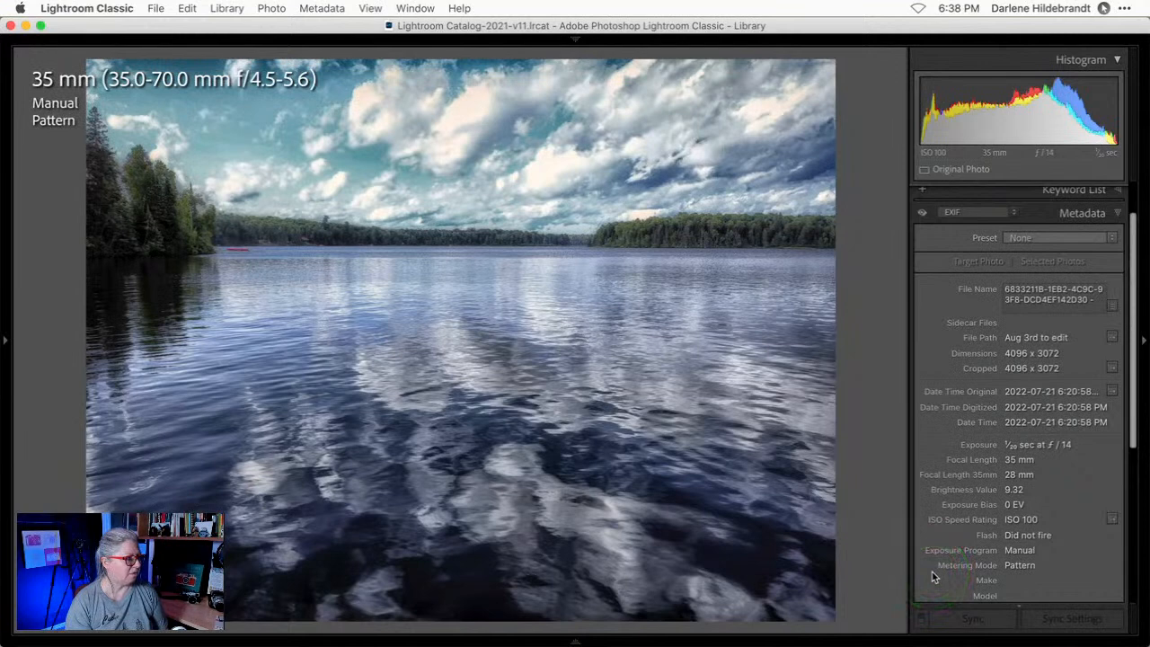
Examine the lake photo's EXIF metadata and cycle its info overlay through to hidden.
key("i")
key("i")
left_click(952, 539)
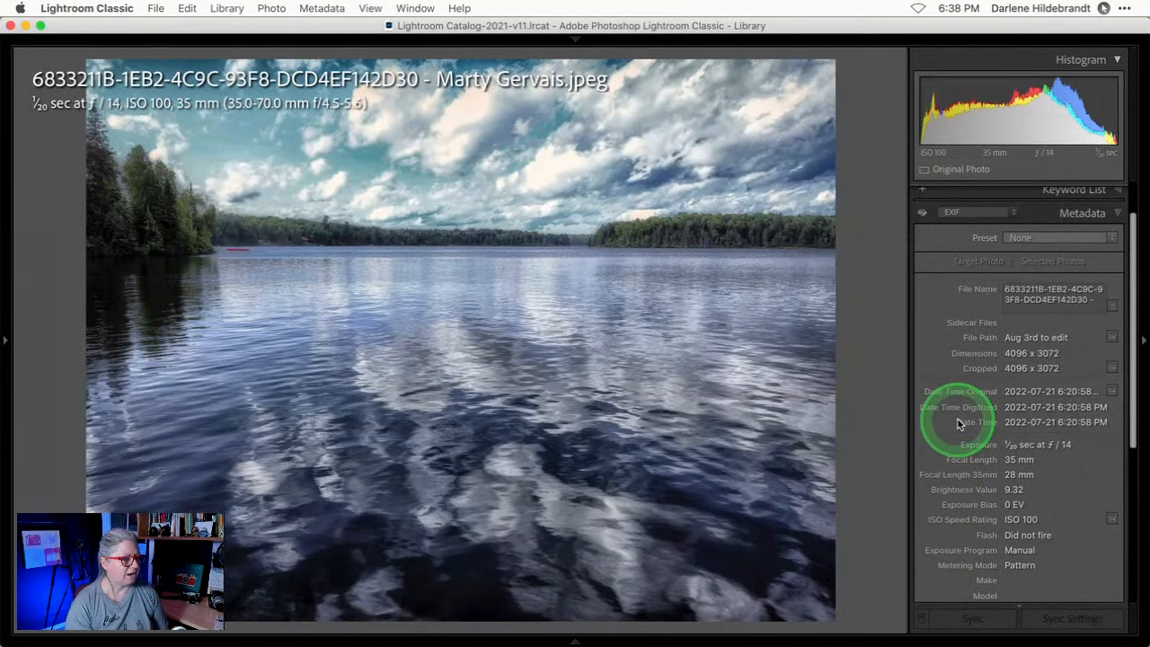
scroll(936, 400, "down", 5)
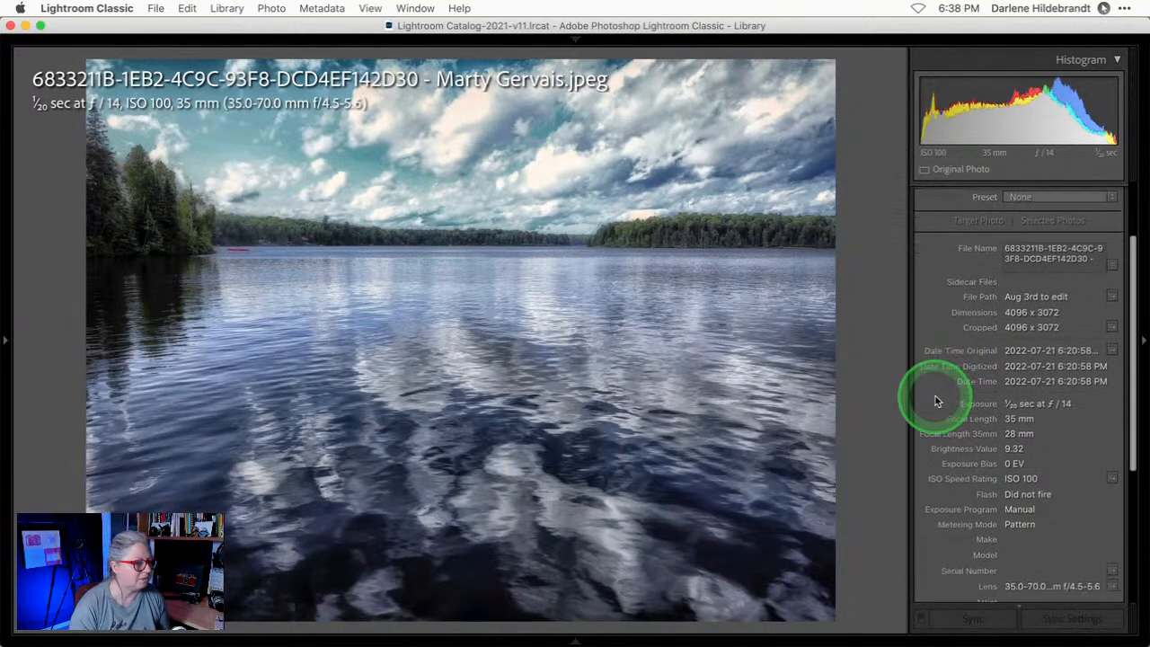
scroll(936, 400, "up", 1)
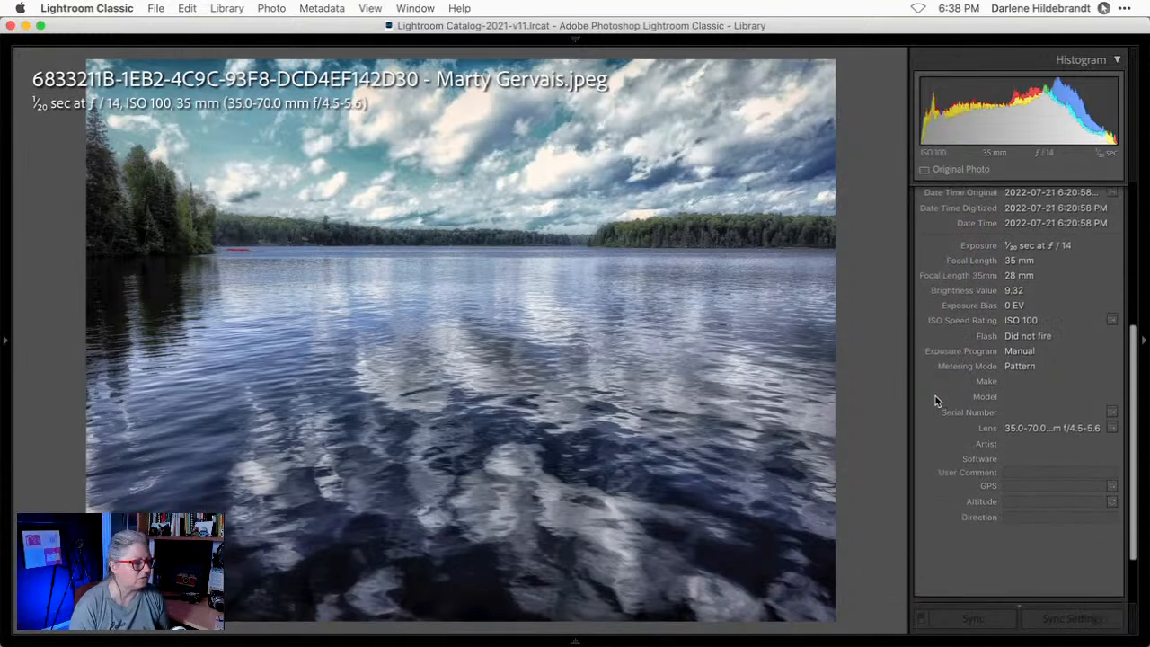
scroll(934, 400, "up", 5)
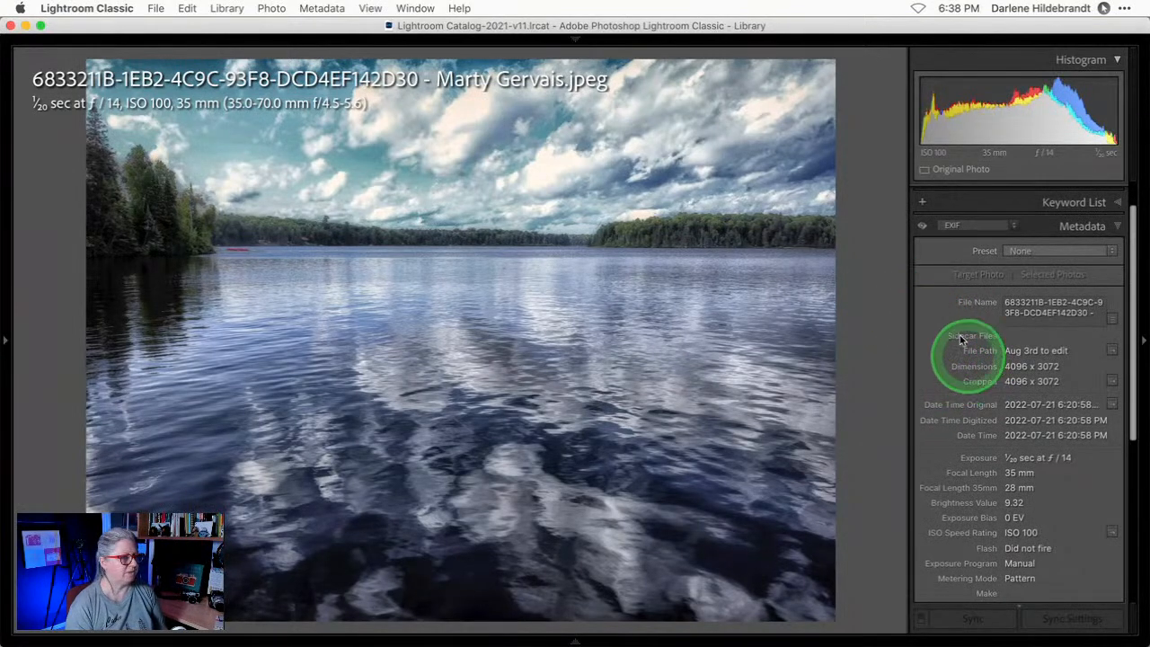
key("i")
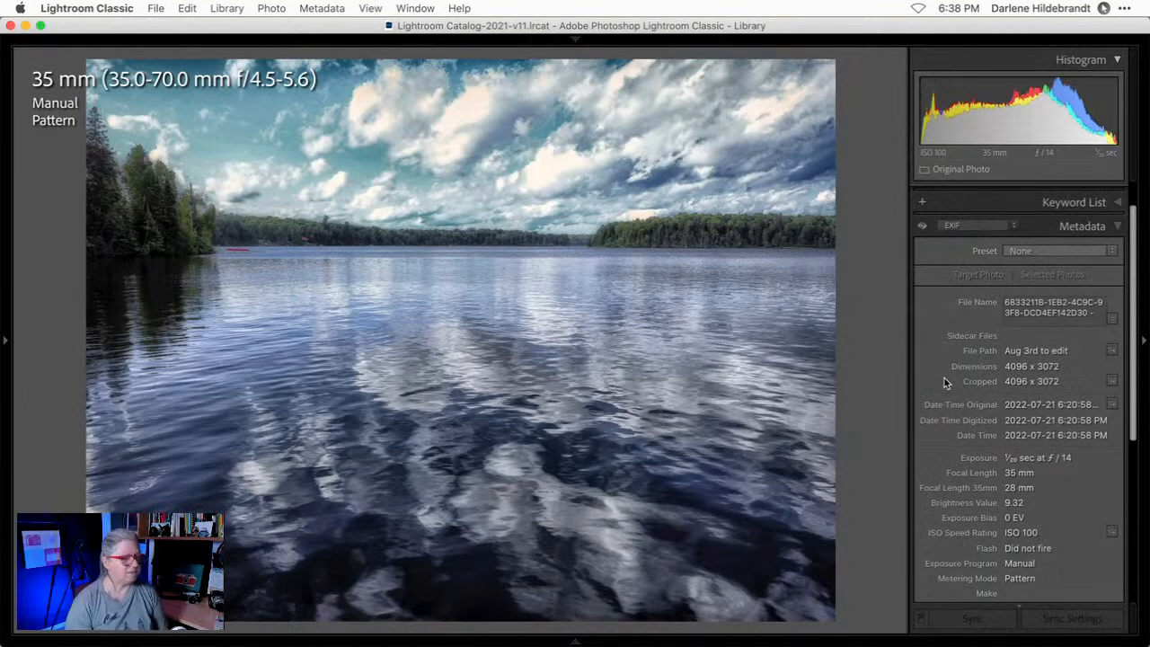
key("i")
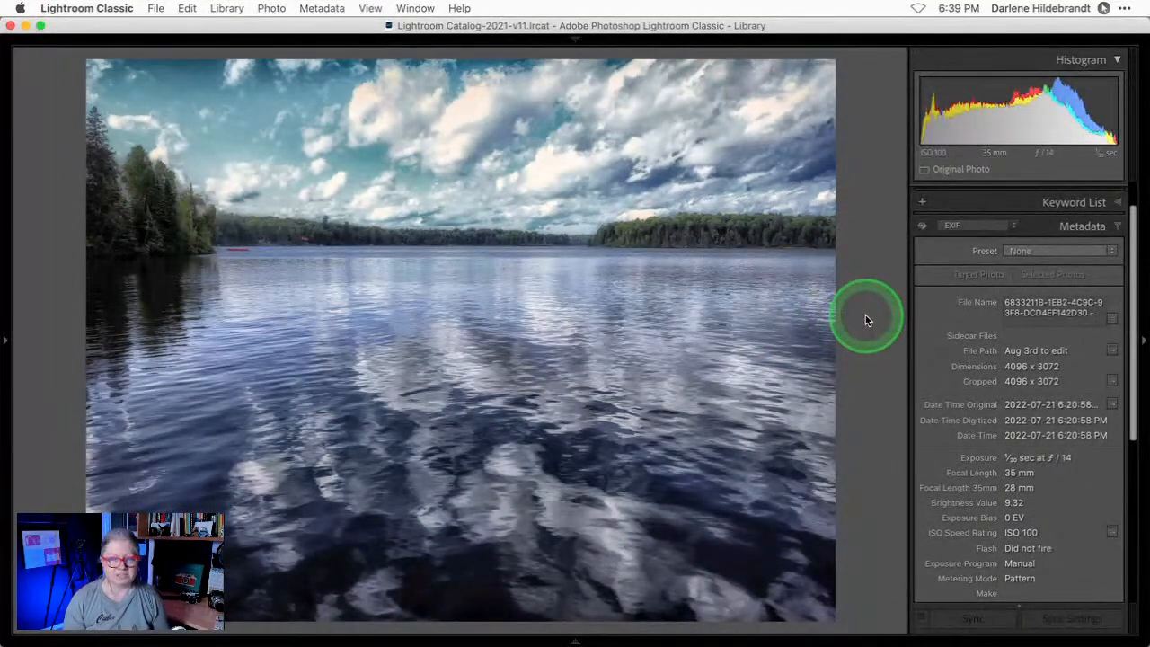
Bring the lake photo into Develop and crop off the trees along its left edge with a custom aspect and an angle of about -0.06.
key("d")
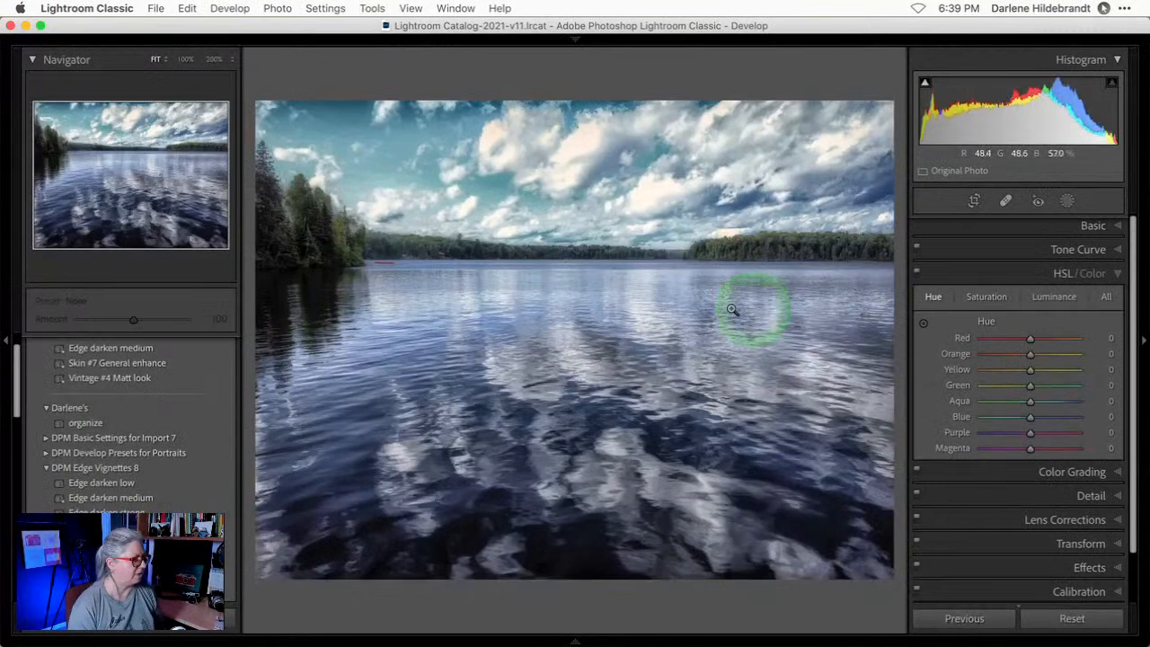
key("r")
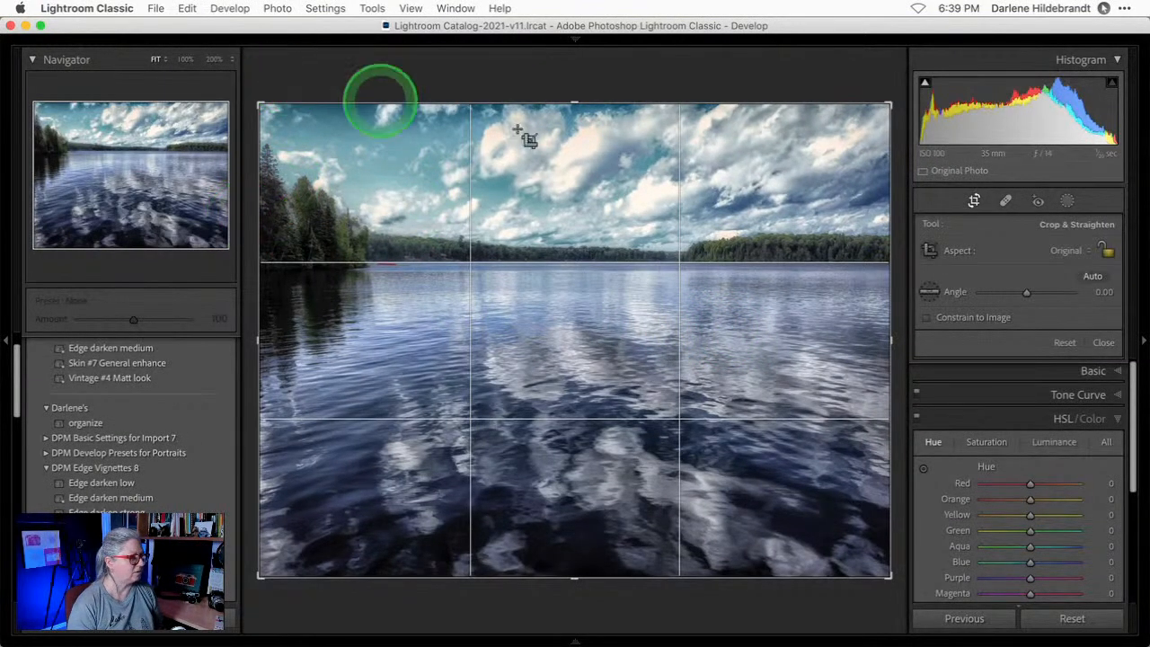
left_click(1093, 277)
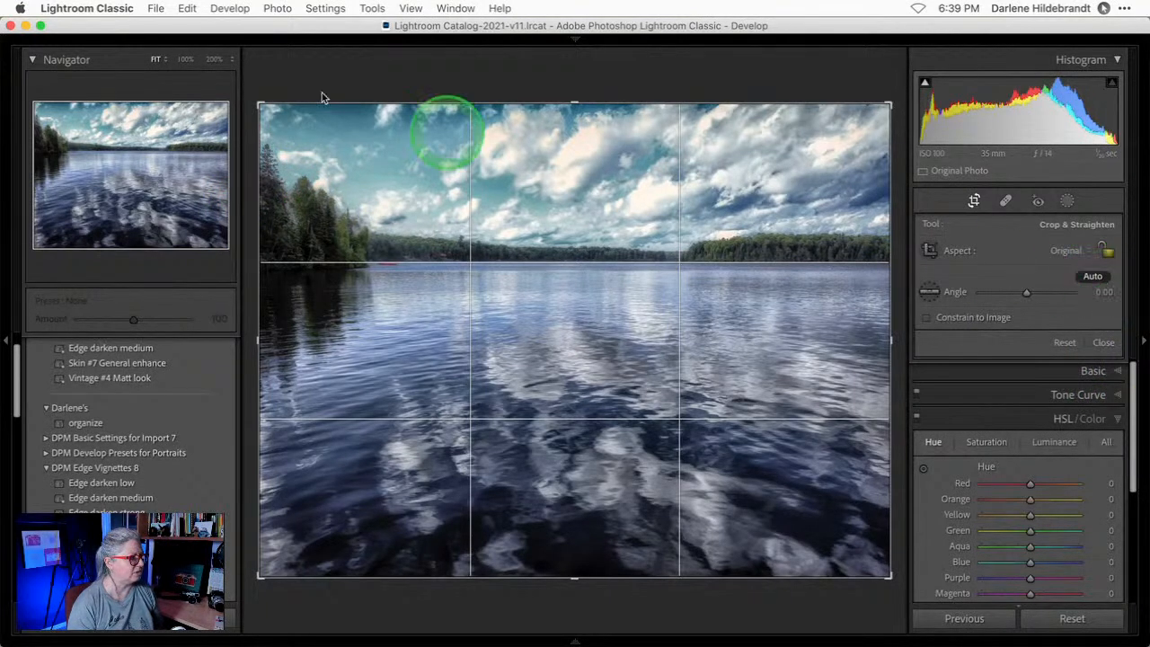
key("super+z")
left_click_drag(256, 75, 257, 75)
left_click_drag(258, 134, 316, 138)
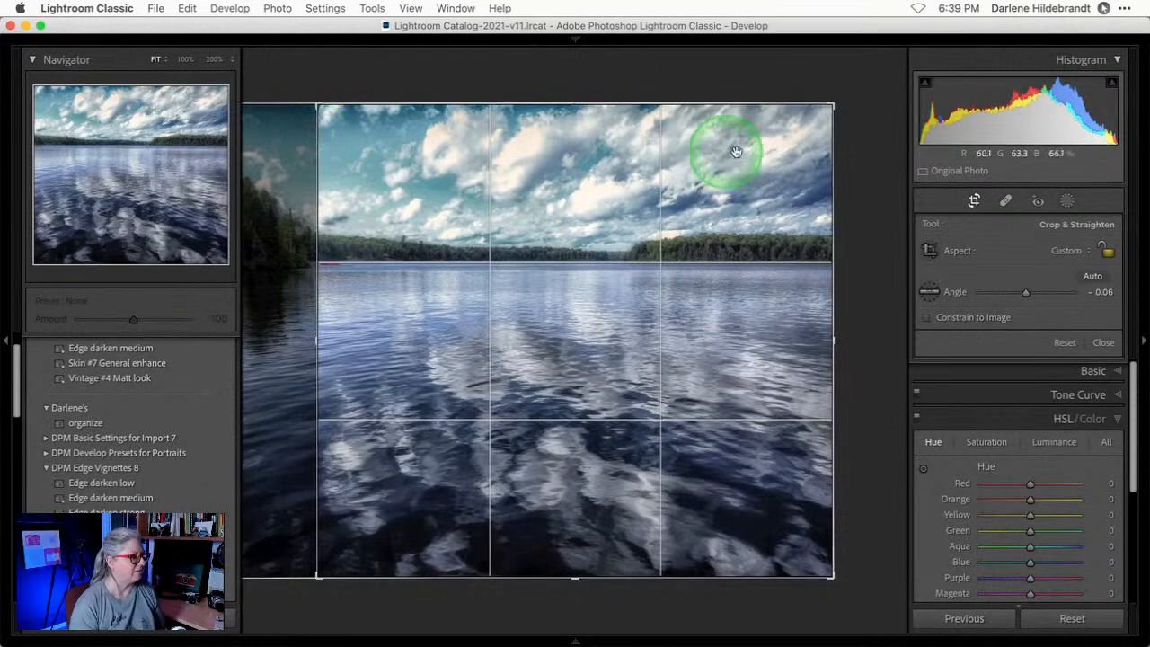
left_click_drag(844, 123, 854, 130)
key("Return")
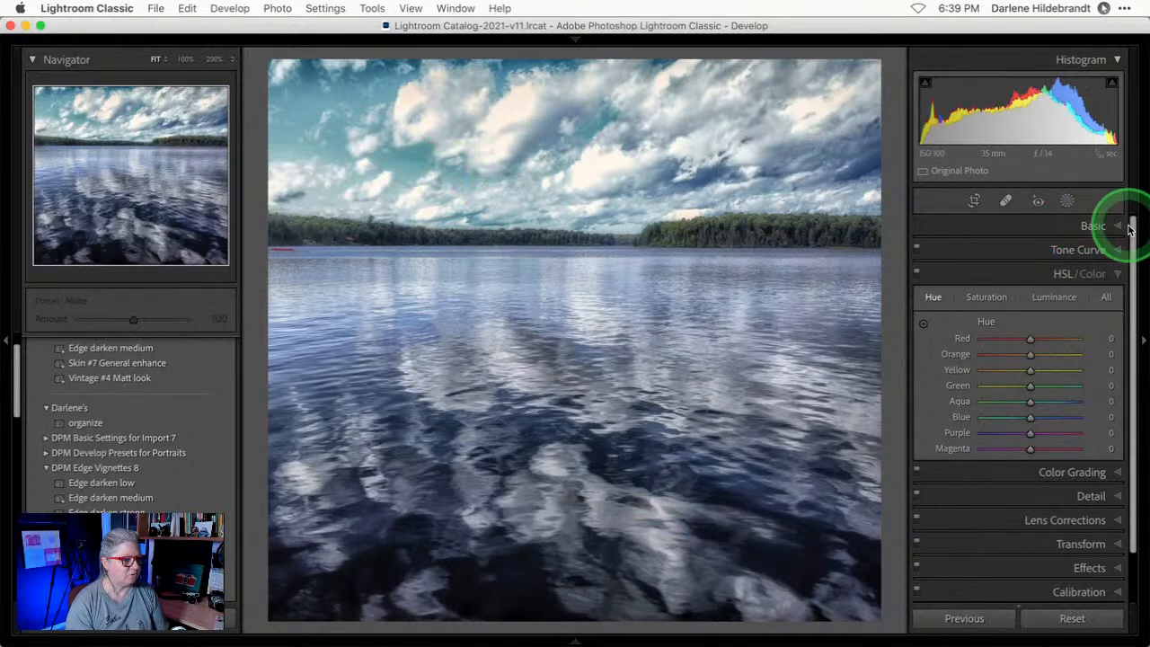
Add a Select Sky mask to the lake photo and move the Masks palette down over the dark water.
left_click(1067, 201)
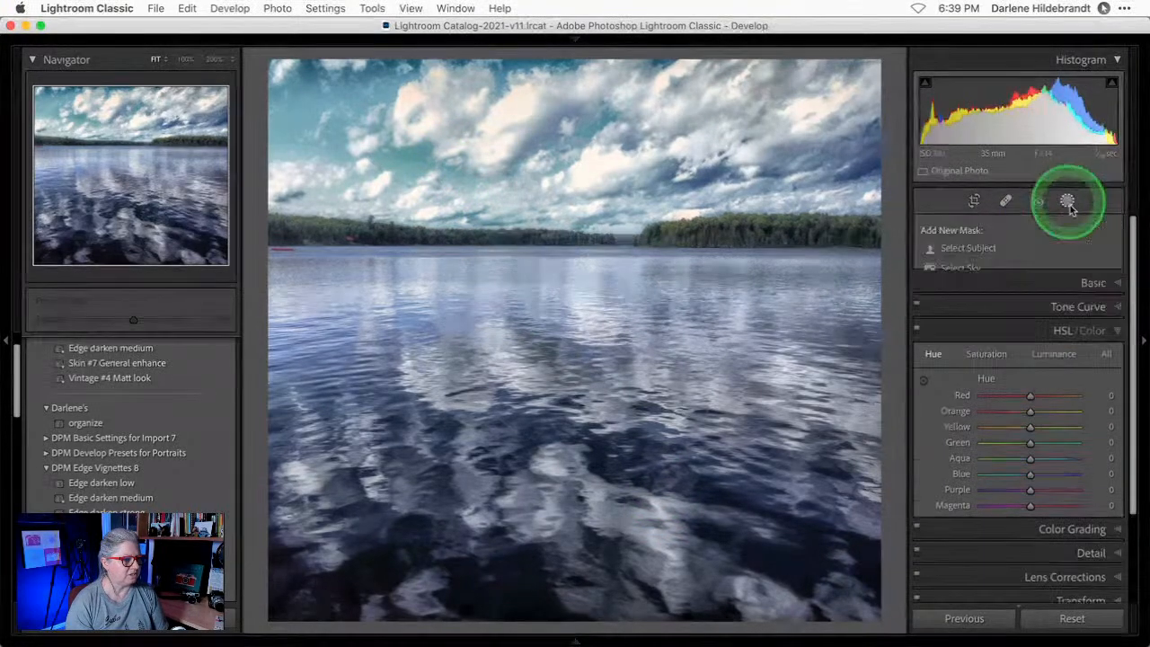
left_click(960, 268)
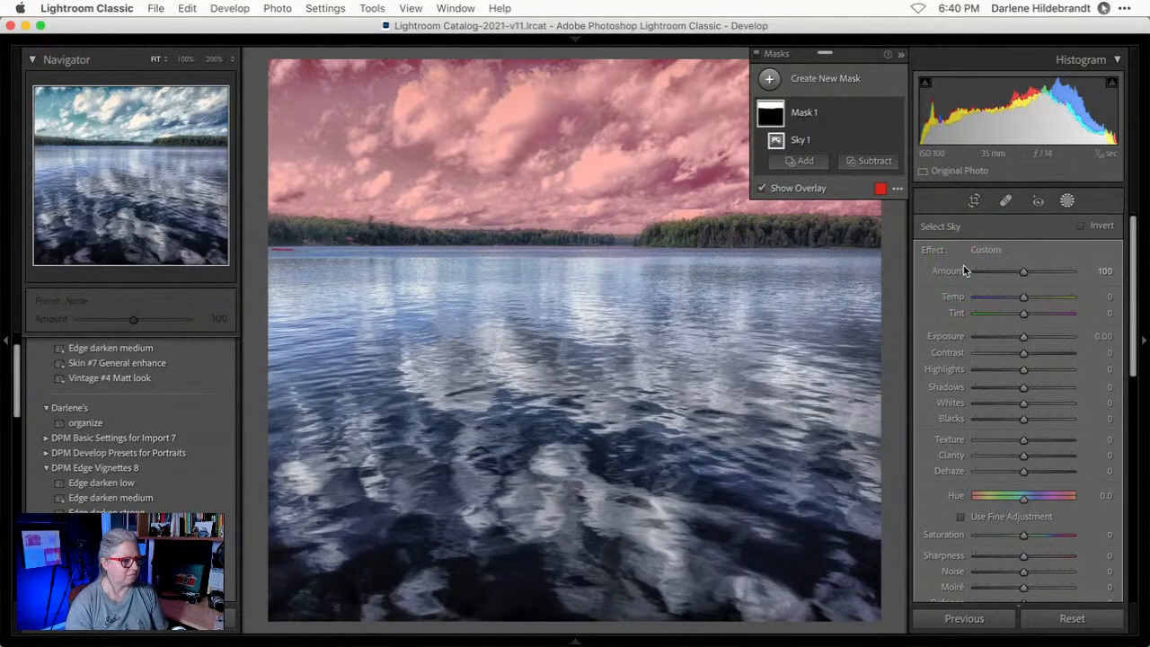
left_click_drag(867, 53, 808, 494)
Try Temp -26, Tint 59 and Saturation 3 on the sky mask, and reset all its adjustments.
left_click_drag(1023, 297, 1053, 312)
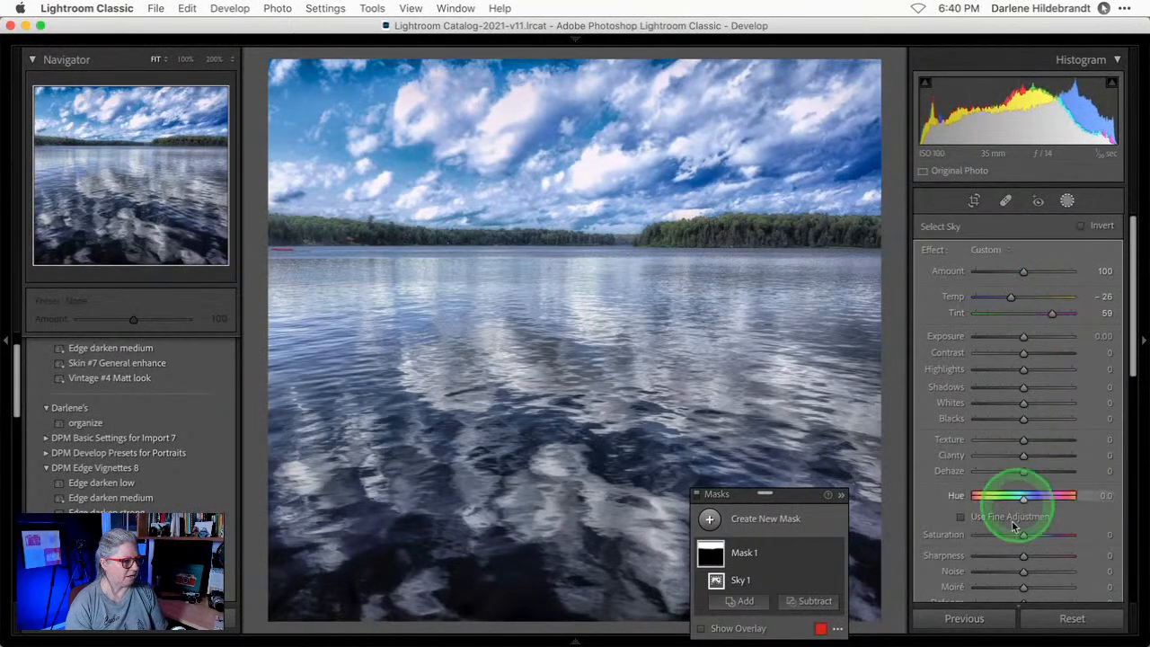
mouse_move(1021, 541)
left_mouse_down()
mouse_move(1013, 537)
mouse_move(1027, 538)
left_mouse_up()
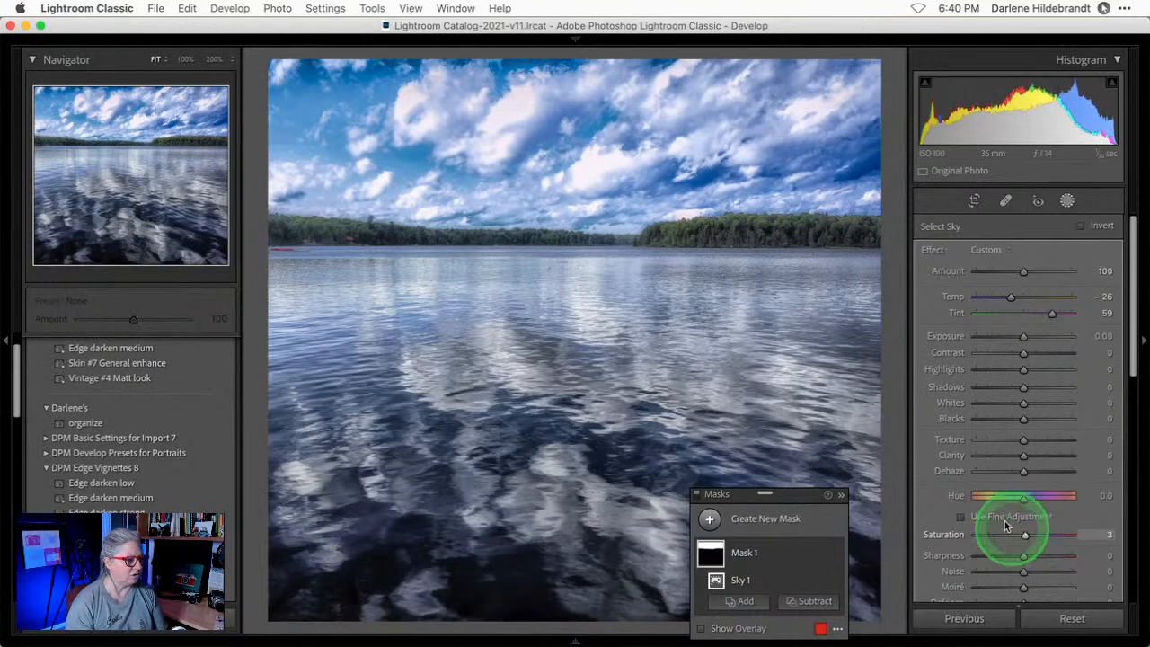
double_click(931, 251)
Check the sky mask's overlay, hide it and try Hue 23.7 on the sky with Use Fine Adjustment off.
key("o")
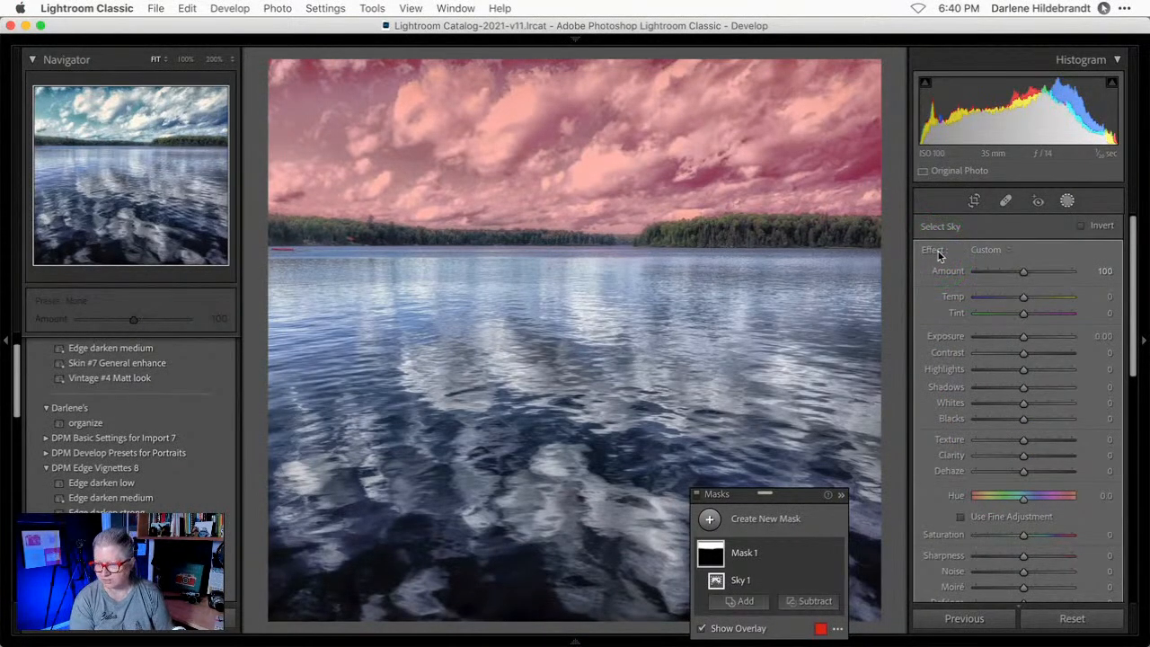
scroll(979, 389, "down", 3)
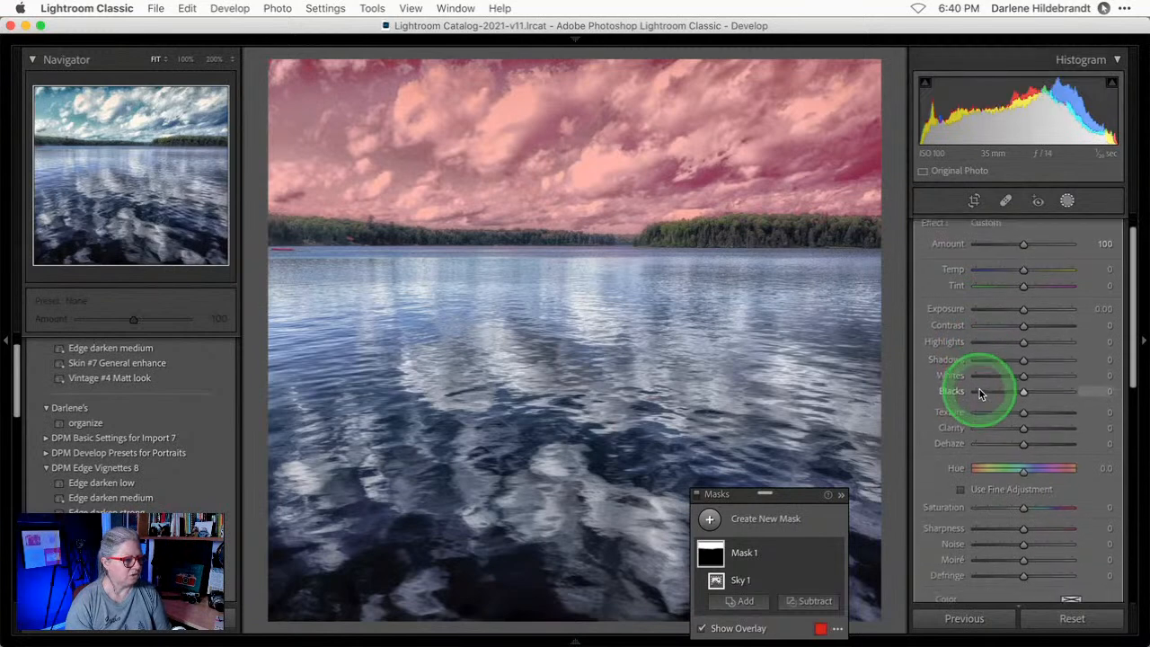
left_click(962, 485)
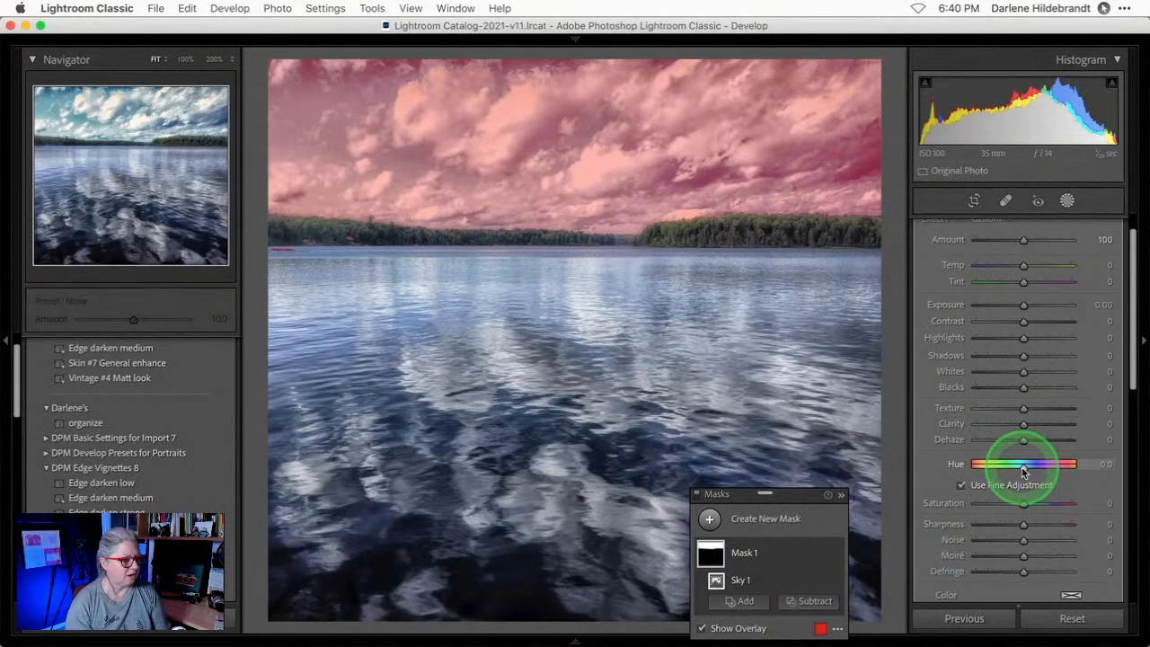
key("o")
left_click(957, 483)
left_click_drag(1022, 473, 991, 465)
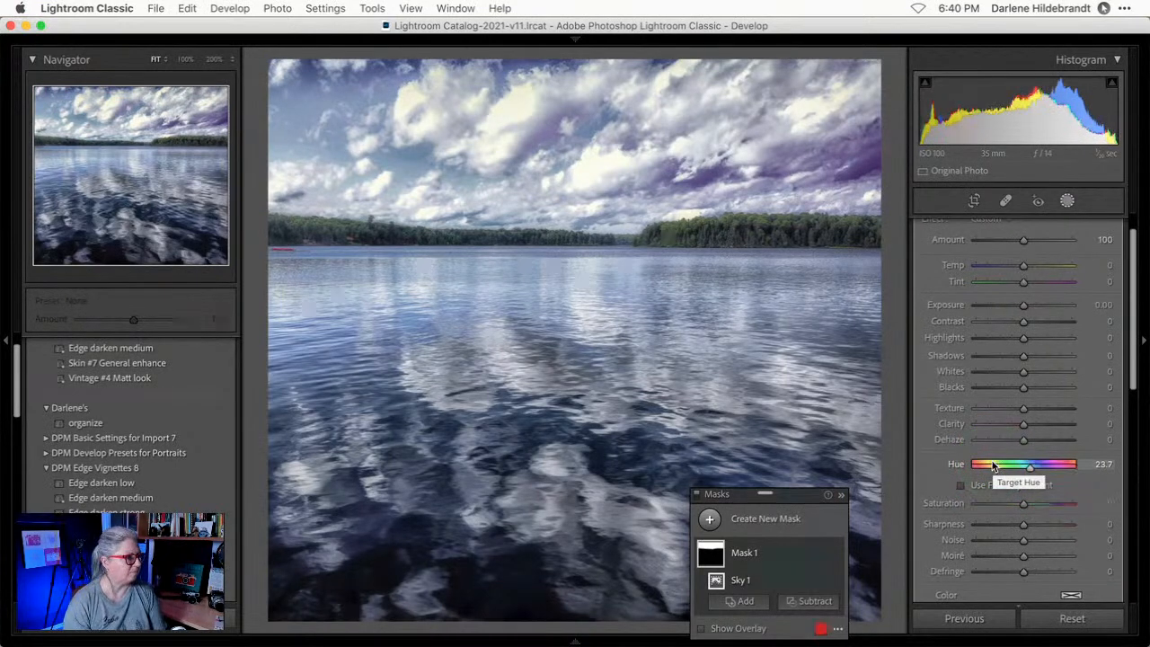
Enable Use Fine Adjustment and set the sky mask's Hue to 10.3.
left_click(960, 485)
left_click(1031, 475)
left_click_drag(1023, 469, 954, 475)
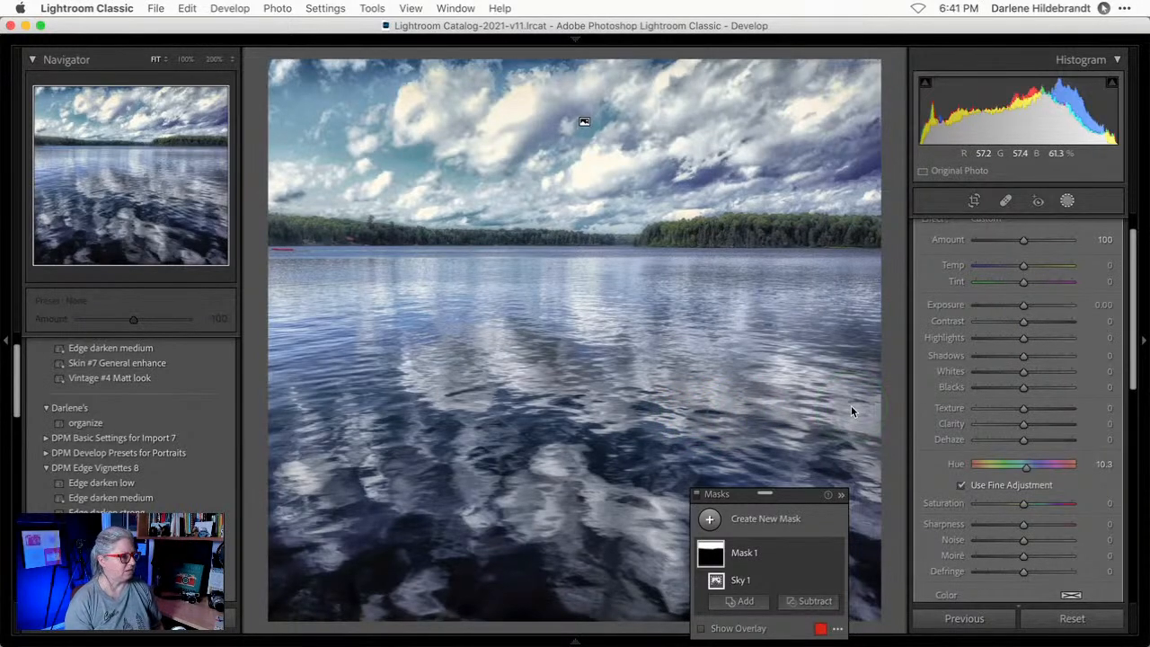
Set the sky mask's Texture to -27, Clarity to -26 and Sharpness to -100, and compare the photo with the mask off and on.
mouse_move(1023, 423)
left_mouse_down()
mouse_move(1000, 422)
mouse_move(991, 405)
mouse_move(1010, 407)
left_mouse_up()
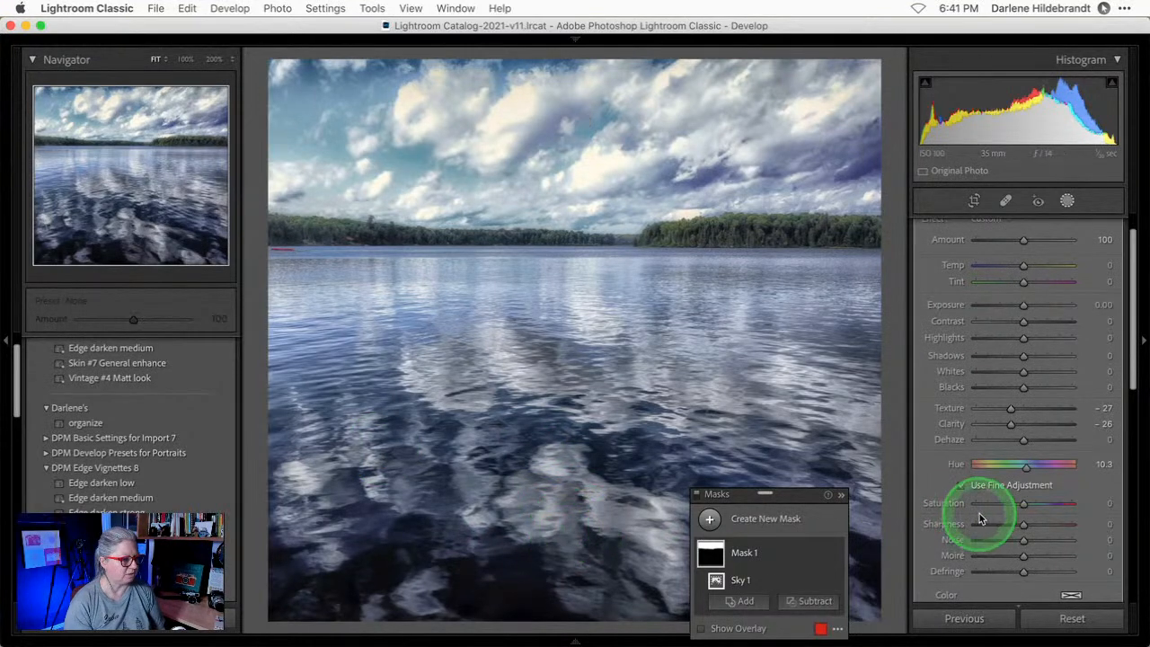
left_click_drag(1022, 524, 980, 520)
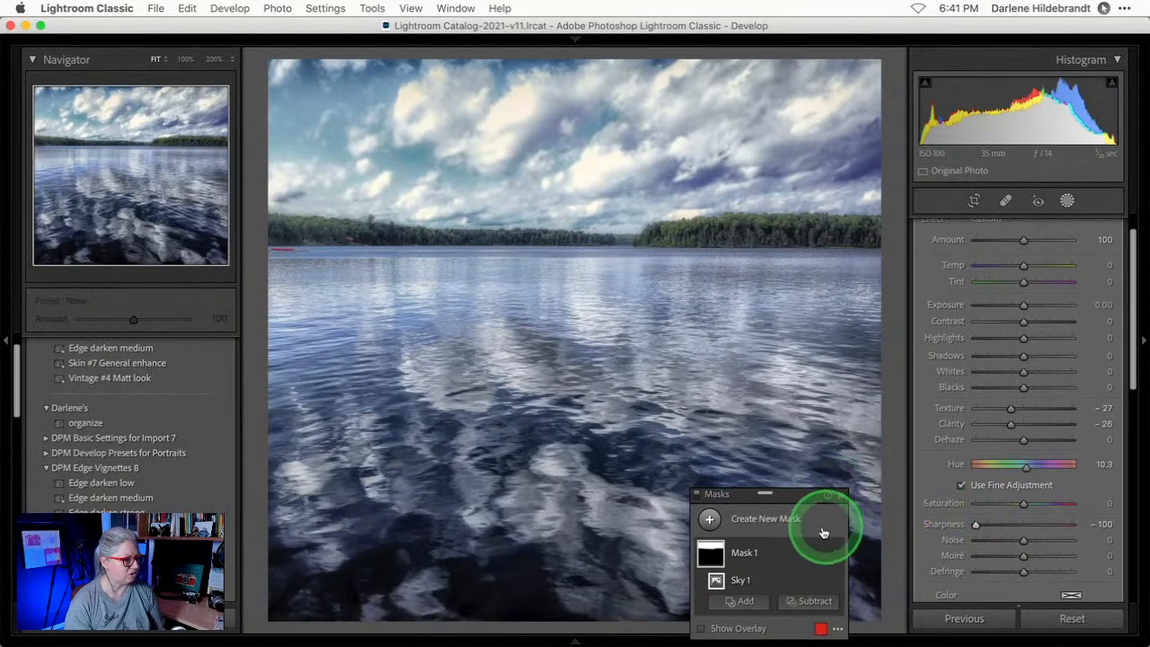
left_click(834, 557)
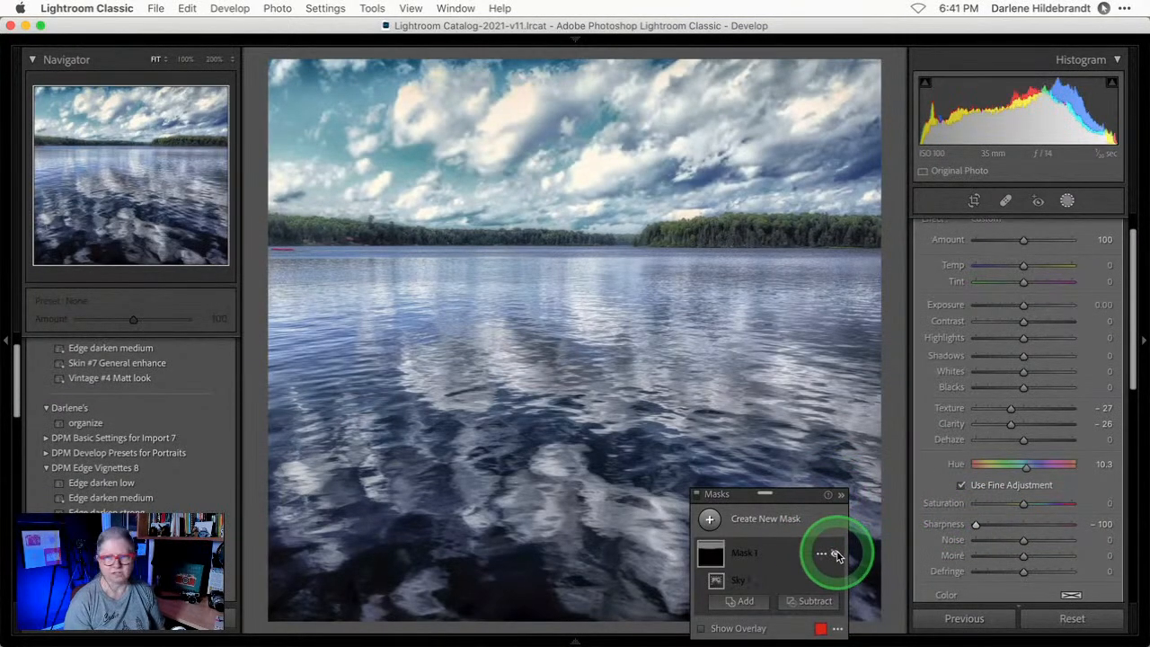
left_click(834, 555)
left_click(834, 555)
left_click(835, 555)
left_click(834, 555)
left_click(834, 555)
left_click(835, 555)
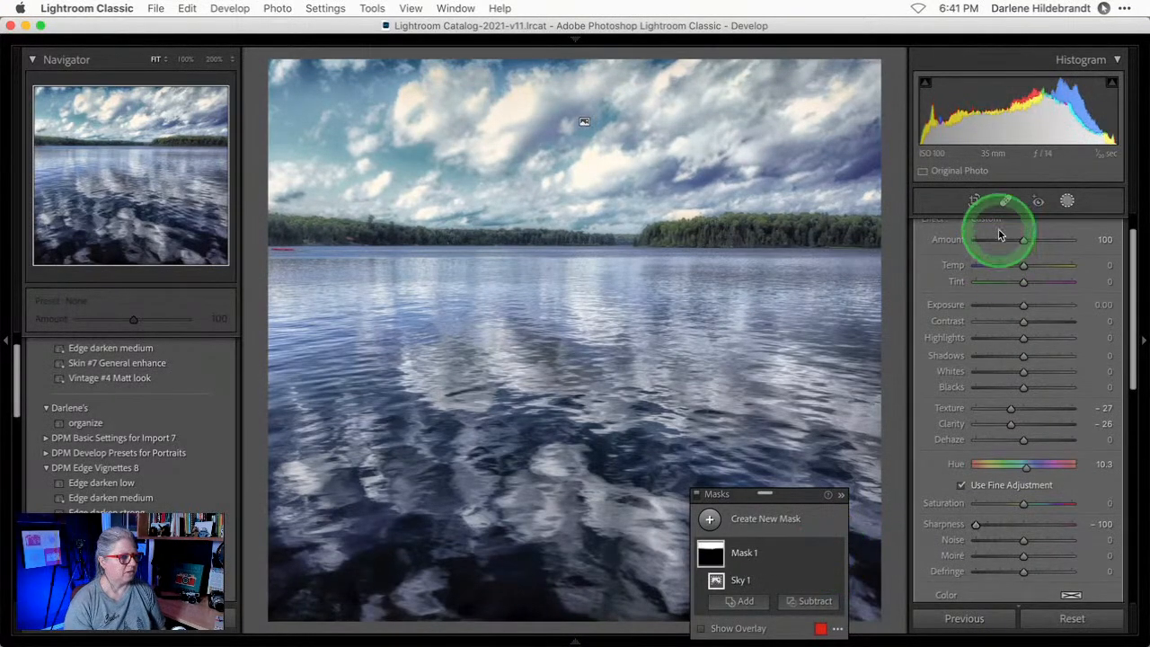
Try shifting the photo's Aqua hue to +16 and Blue hue to +67 with targeted adjustment in the sky, and reset the hue values.
left_click(1067, 202)
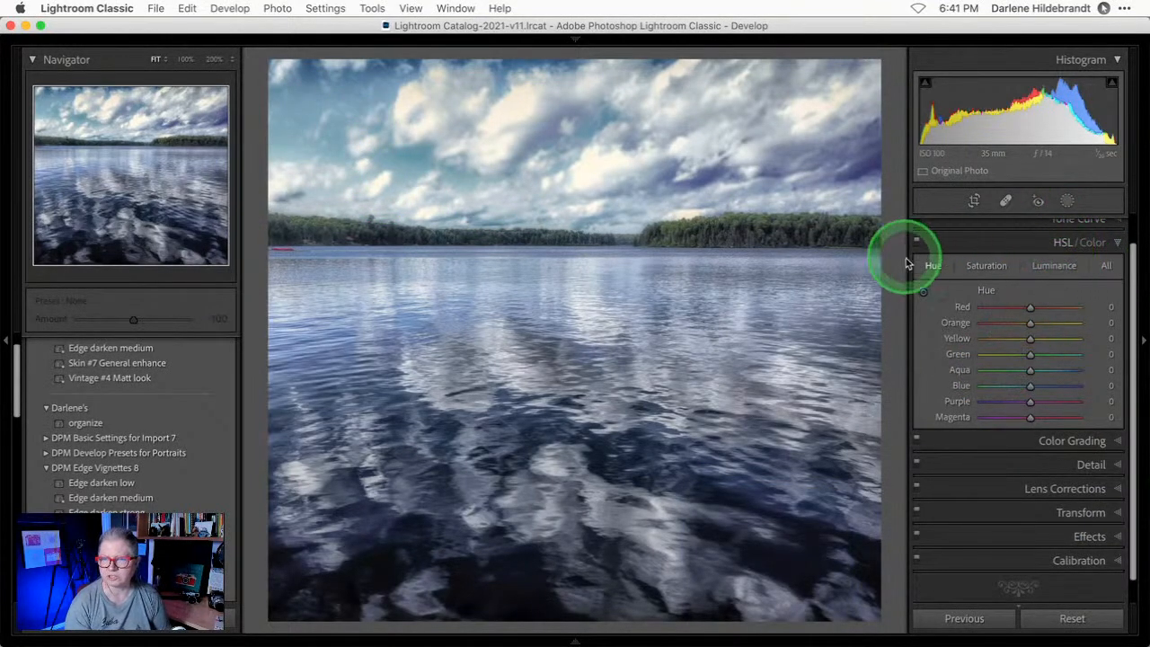
left_click(923, 291)
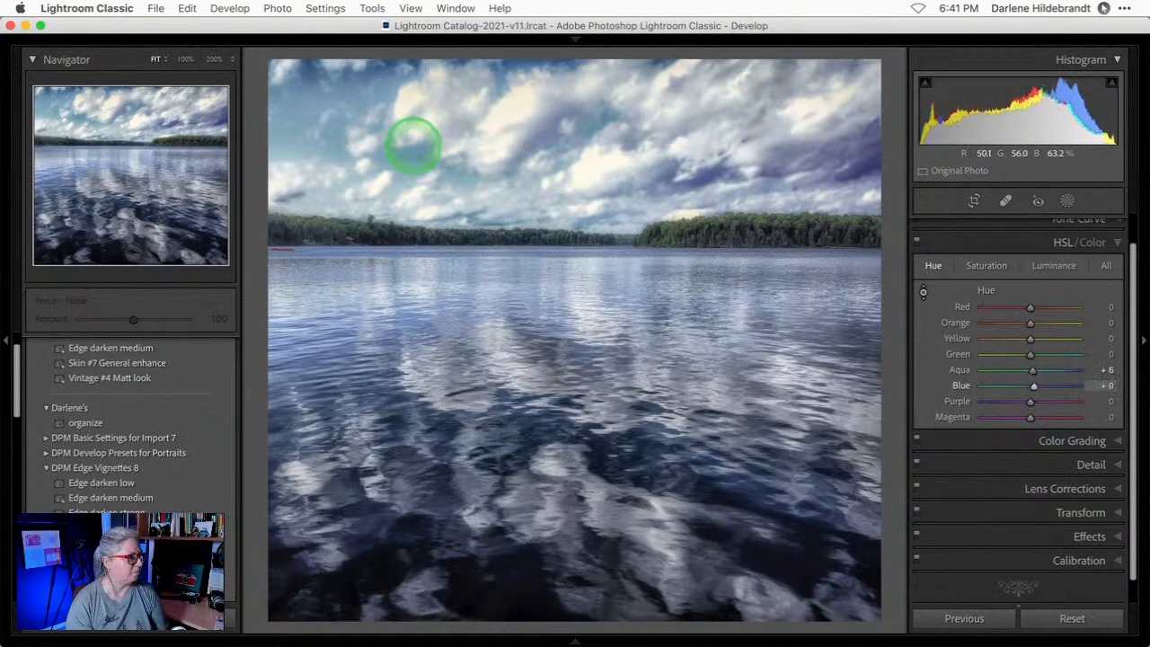
left_click_drag(413, 130, 431, 70)
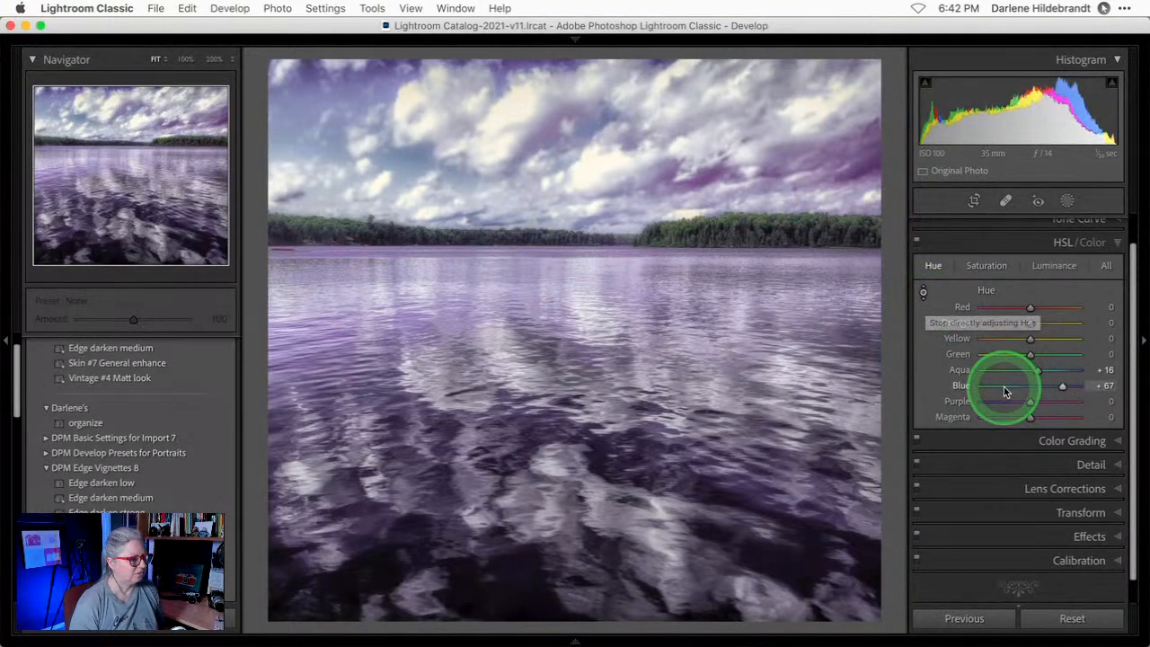
double_click(985, 290)
scroll(1009, 430, "up", 1)
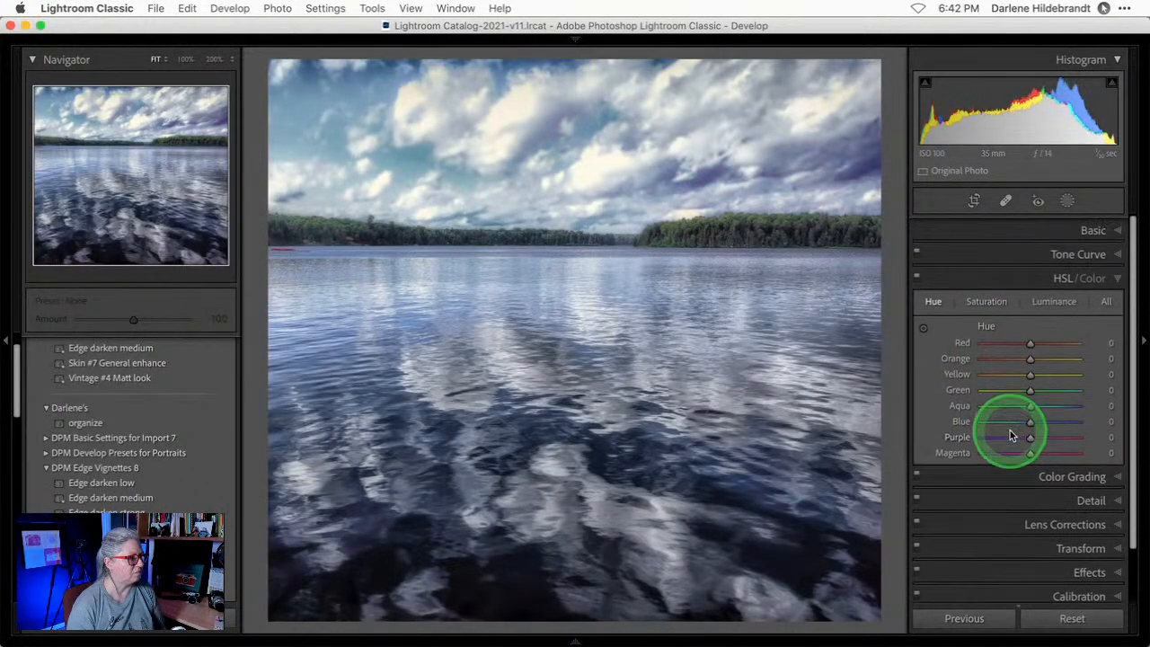
Create a Color Range mask sampled from the teal-blue sky between the left clouds, with Refine set to 11.
left_click(1067, 201)
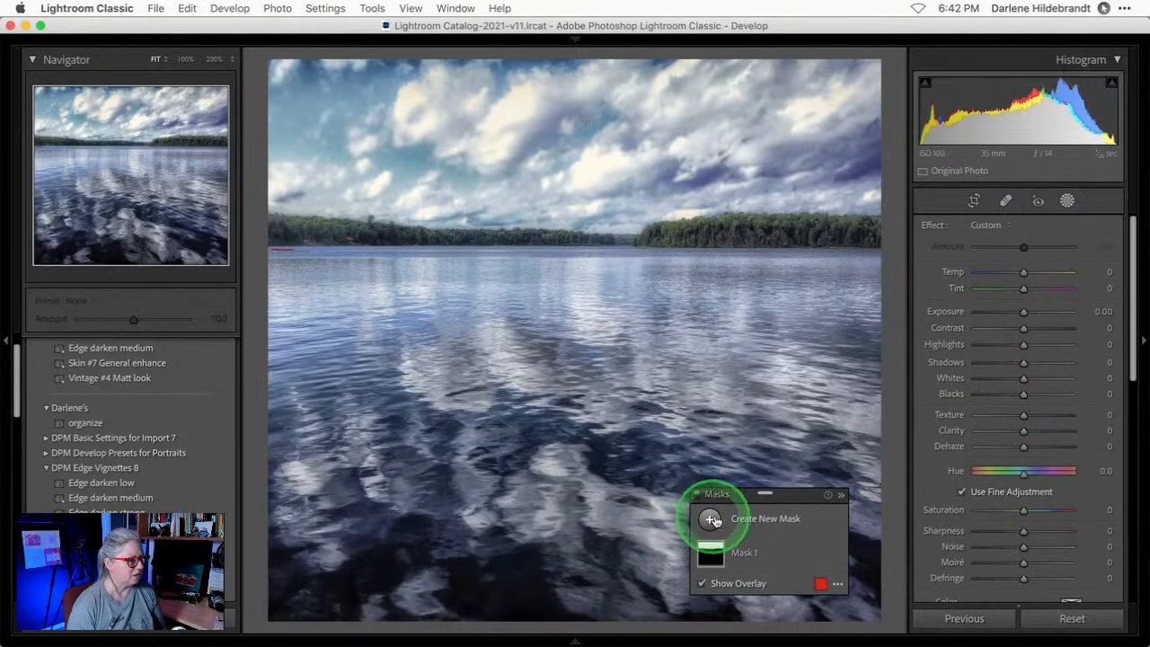
left_click(709, 521)
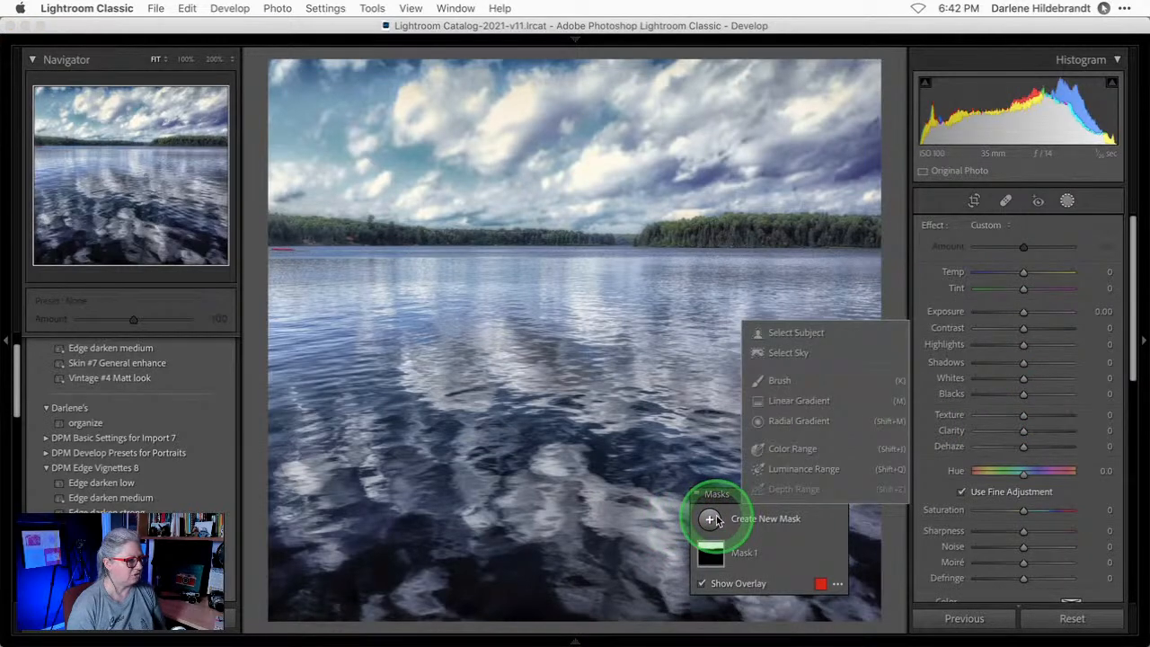
left_click(792, 448)
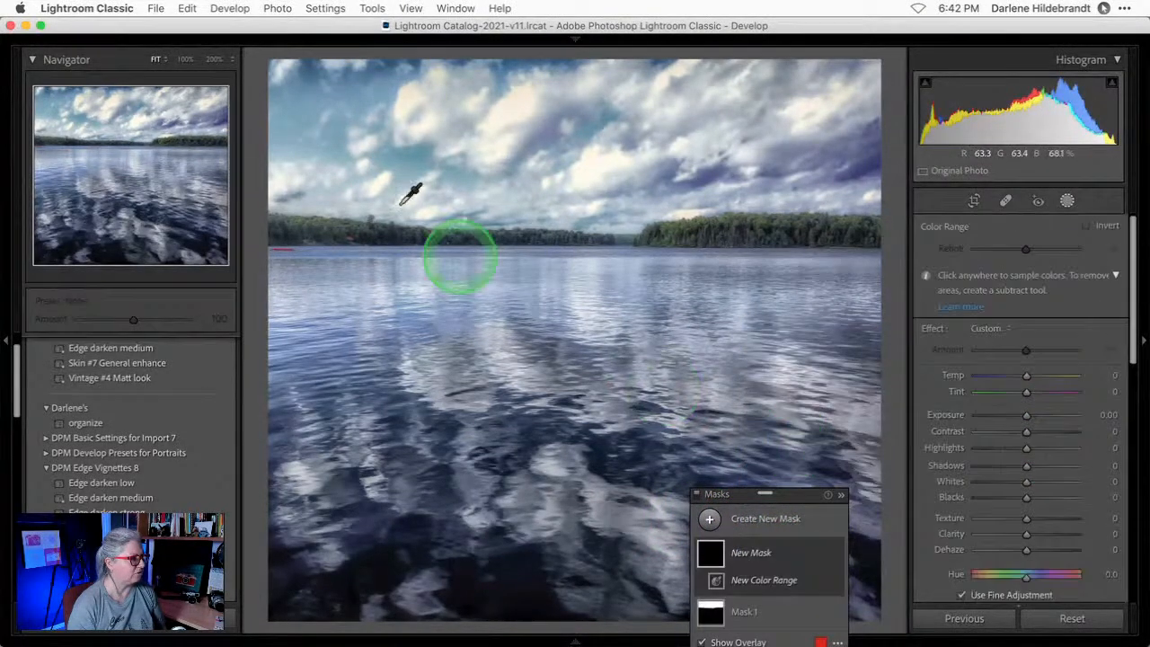
left_click(408, 159)
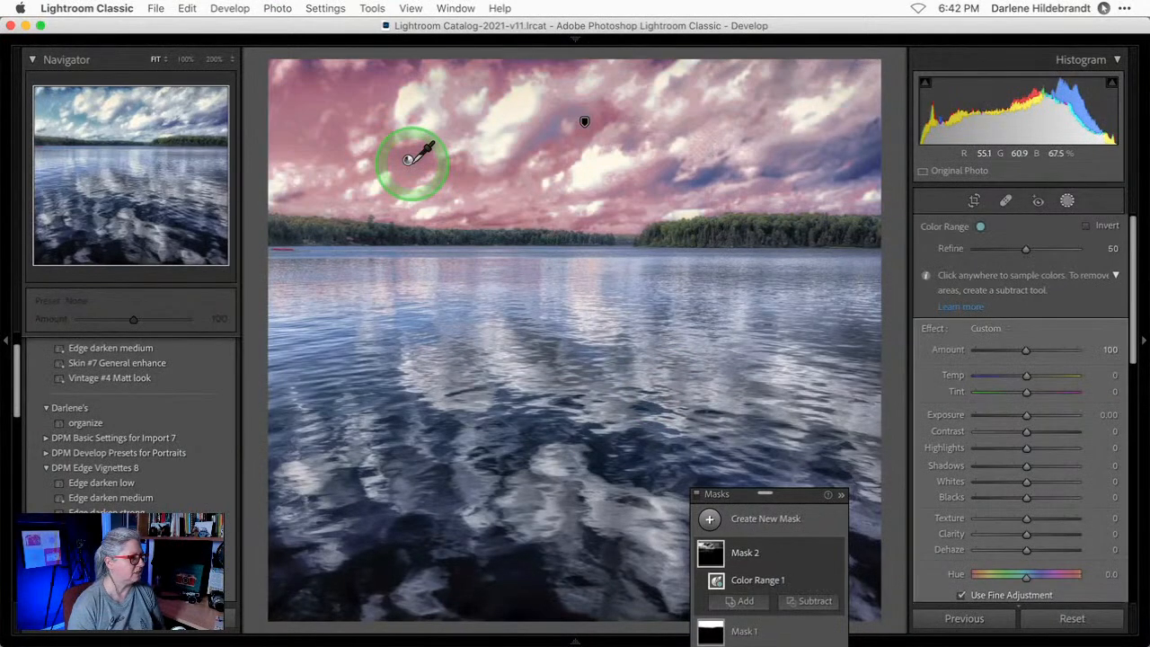
left_click_drag(1027, 248, 988, 252)
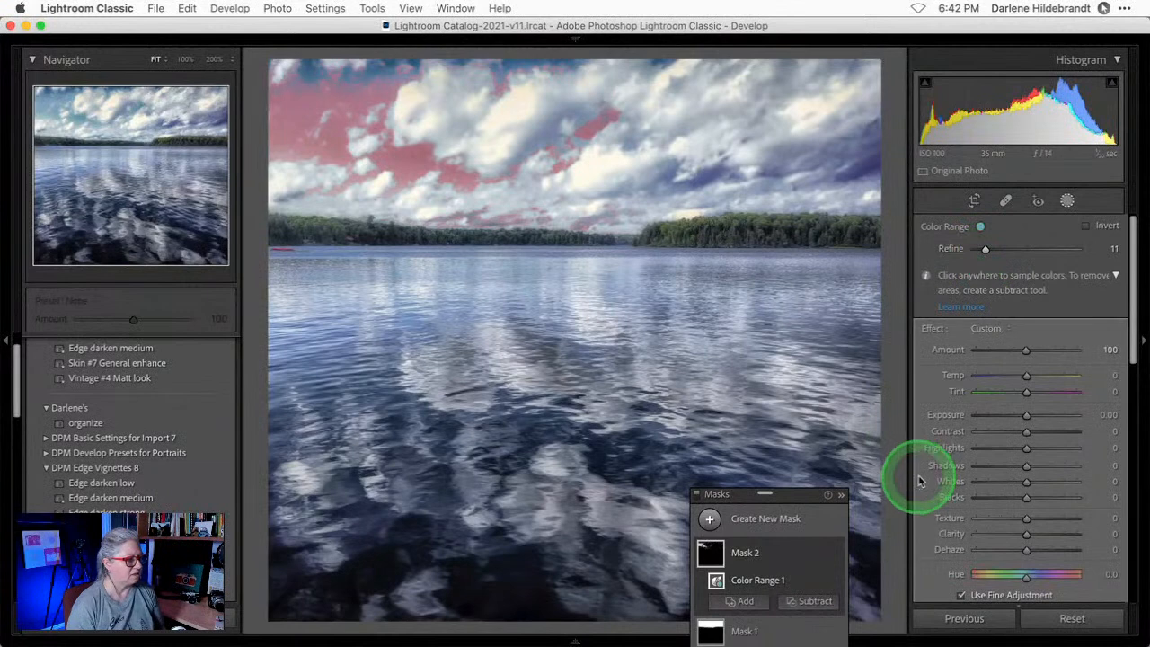
Shift the new color range mask's Hue to 28.3 with fine adjustment turned off, and compare the photo before and after editing.
scroll(987, 425, "down", 5)
mouse_move(1026, 471)
left_mouse_down()
mouse_move(1066, 473)
mouse_move(1033, 473)
left_mouse_up()
left_click(960, 489)
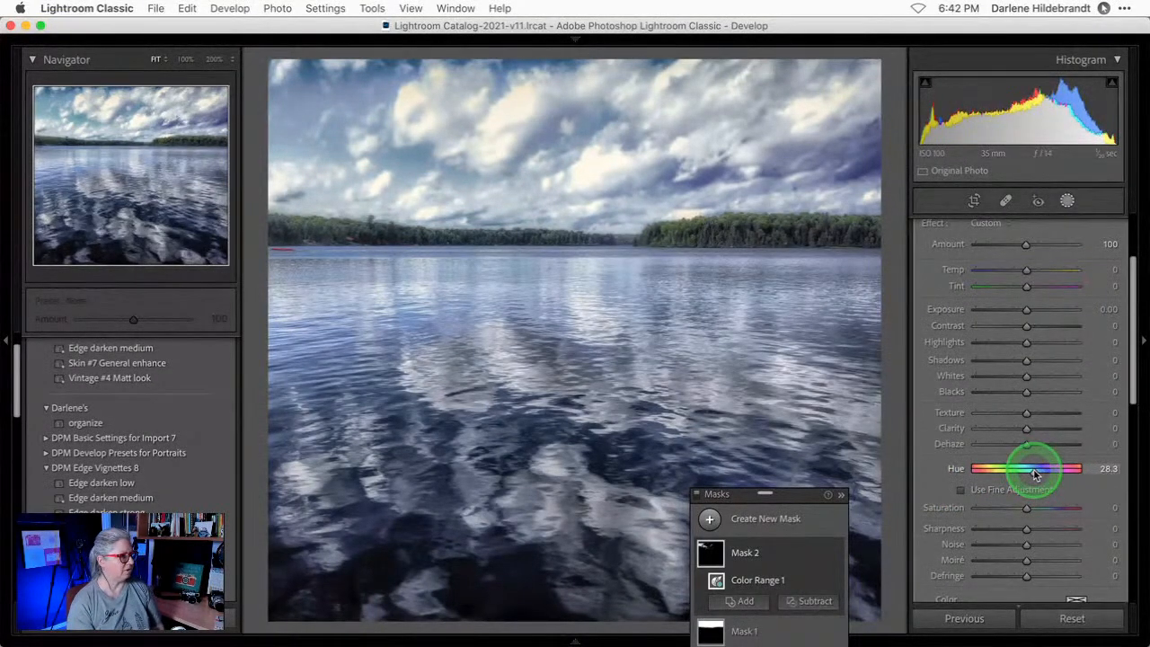
left_click(1067, 201)
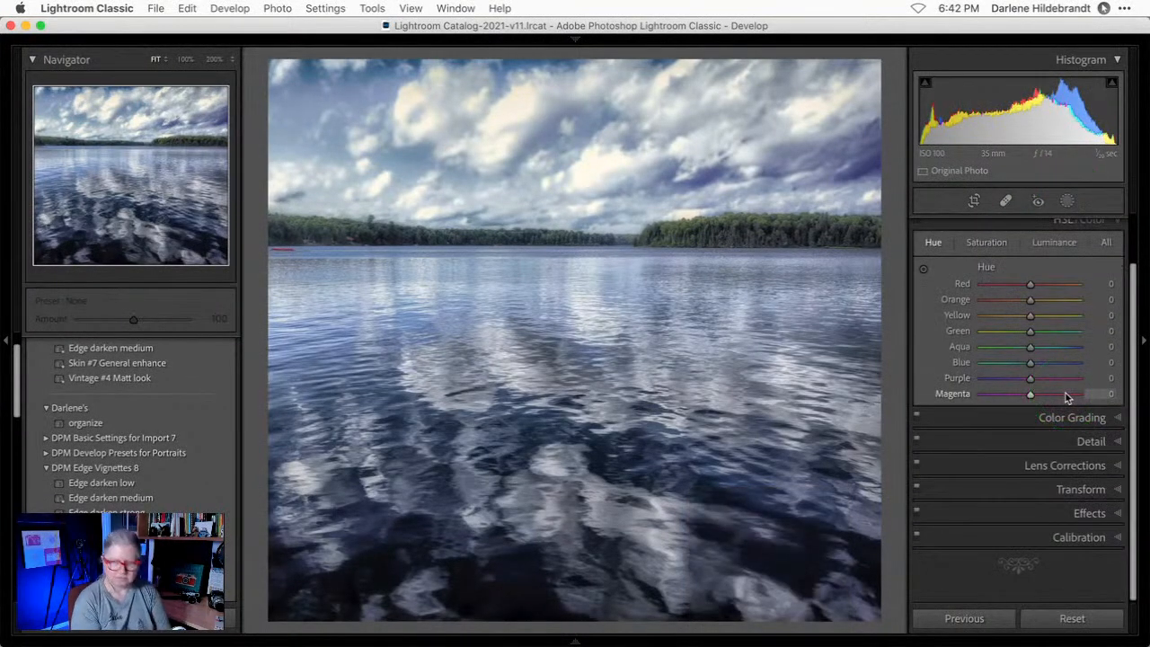
key("backslash")
key("backslash")
key("backslash")
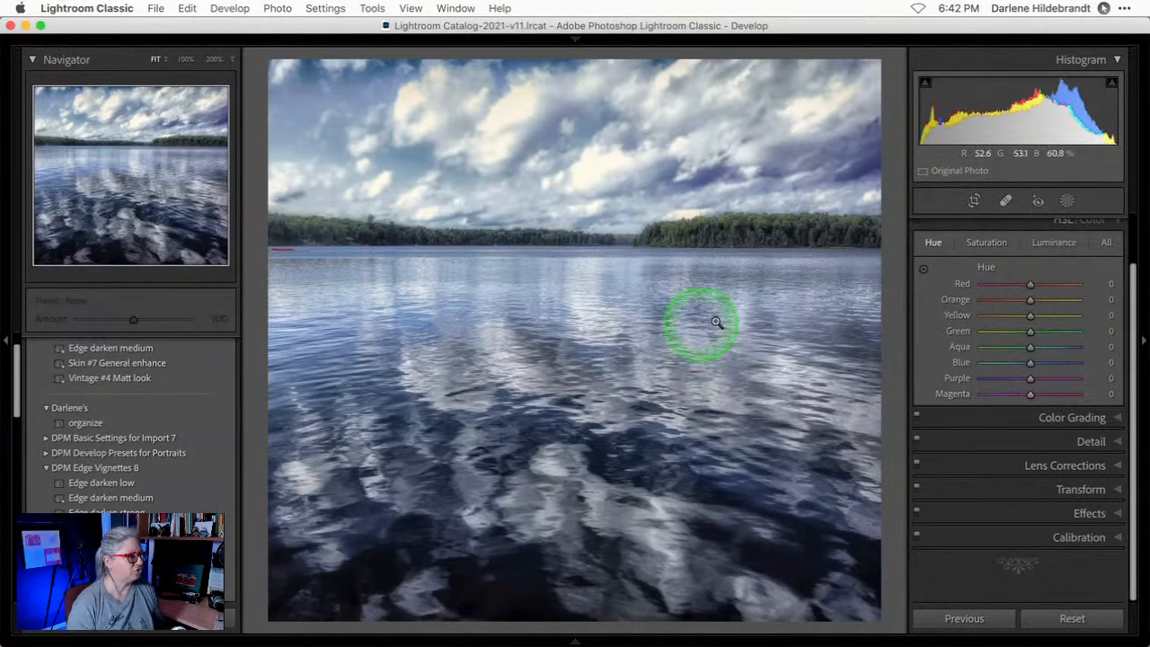
Reopen the masks and rename Mask 1 as "sky".
left_click(1066, 202)
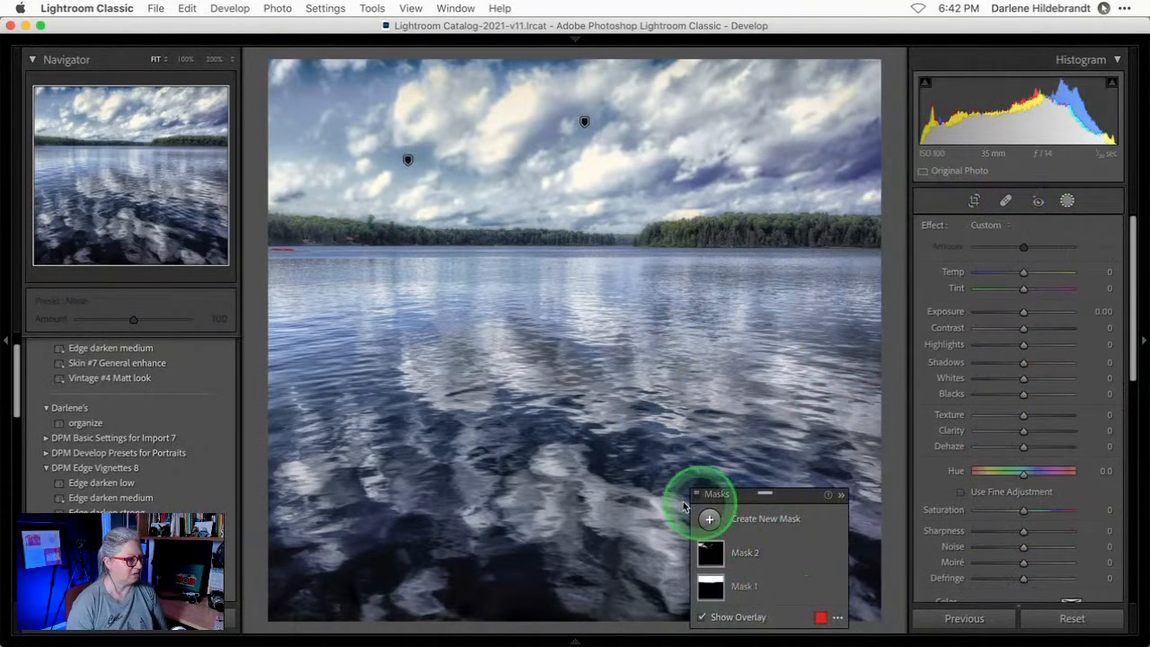
left_click(819, 585)
left_click(853, 497)
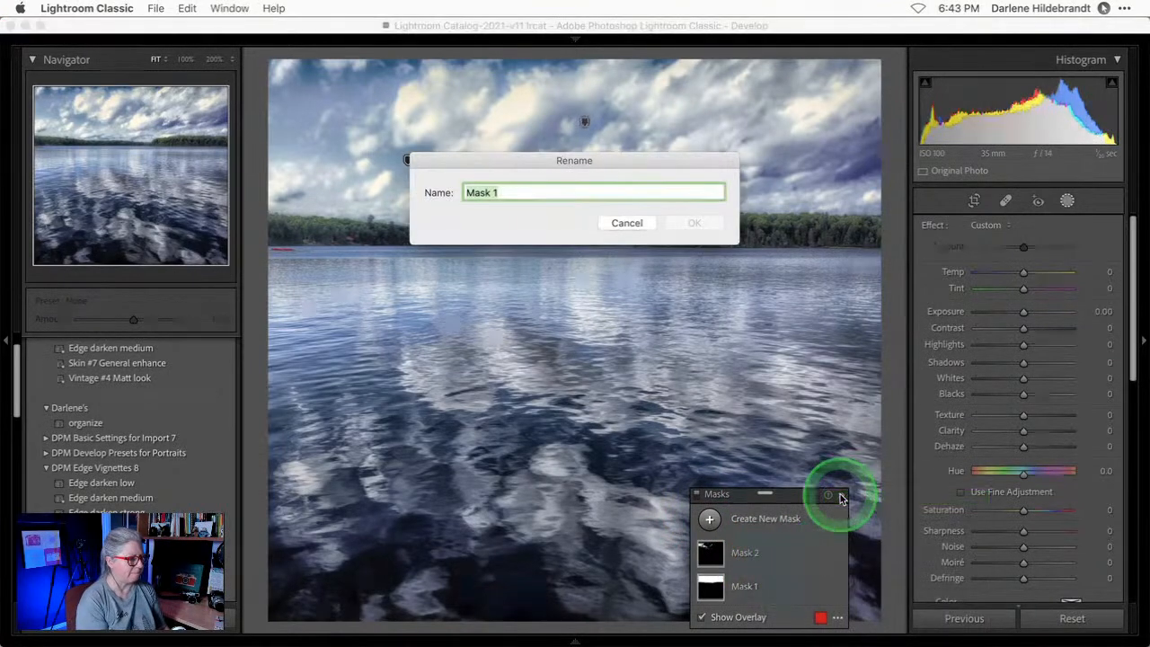
type("sky")
key("Return")
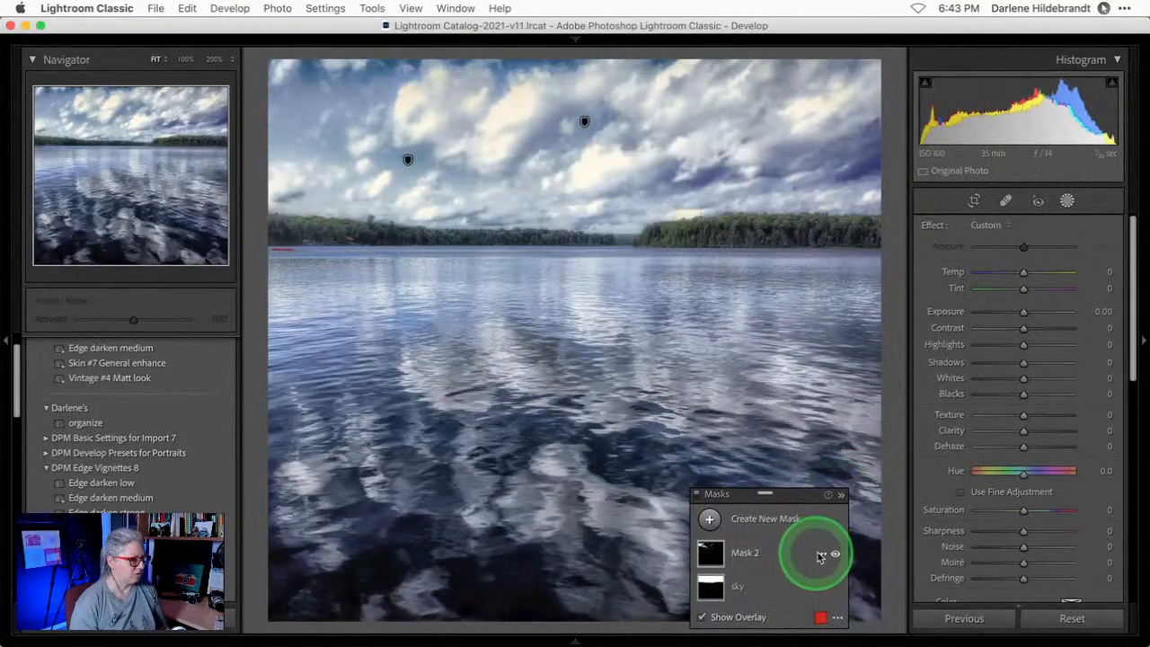
Rename Mask 2 as "left sky".
left_click(819, 552)
left_click(849, 496)
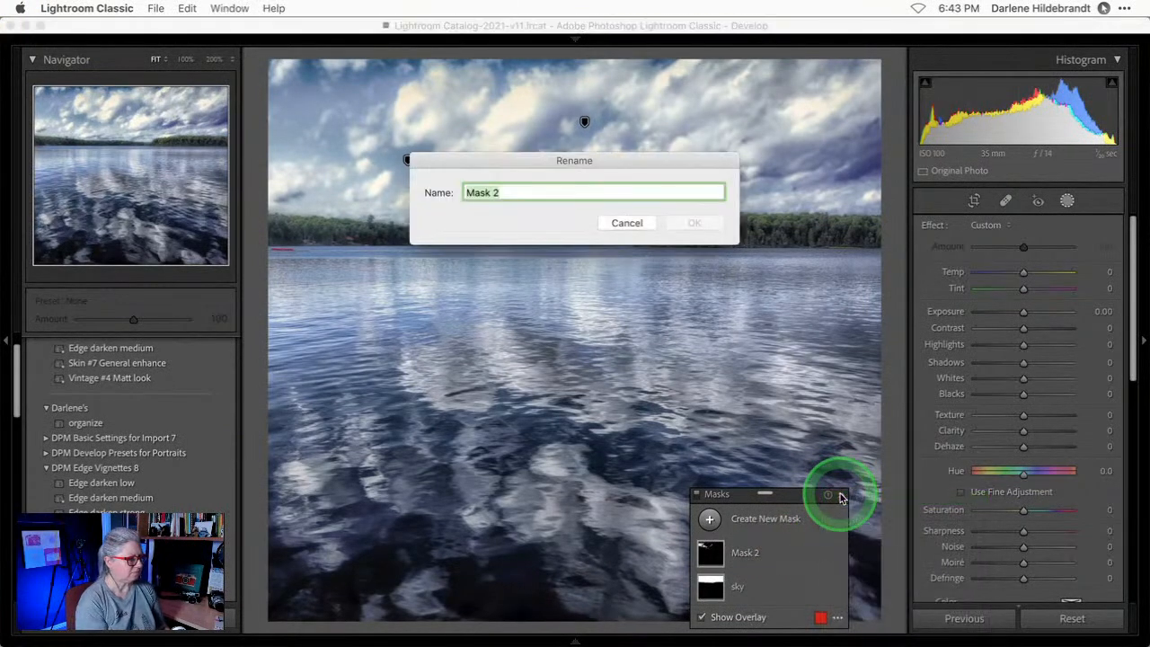
type("left sky")
key("Return")
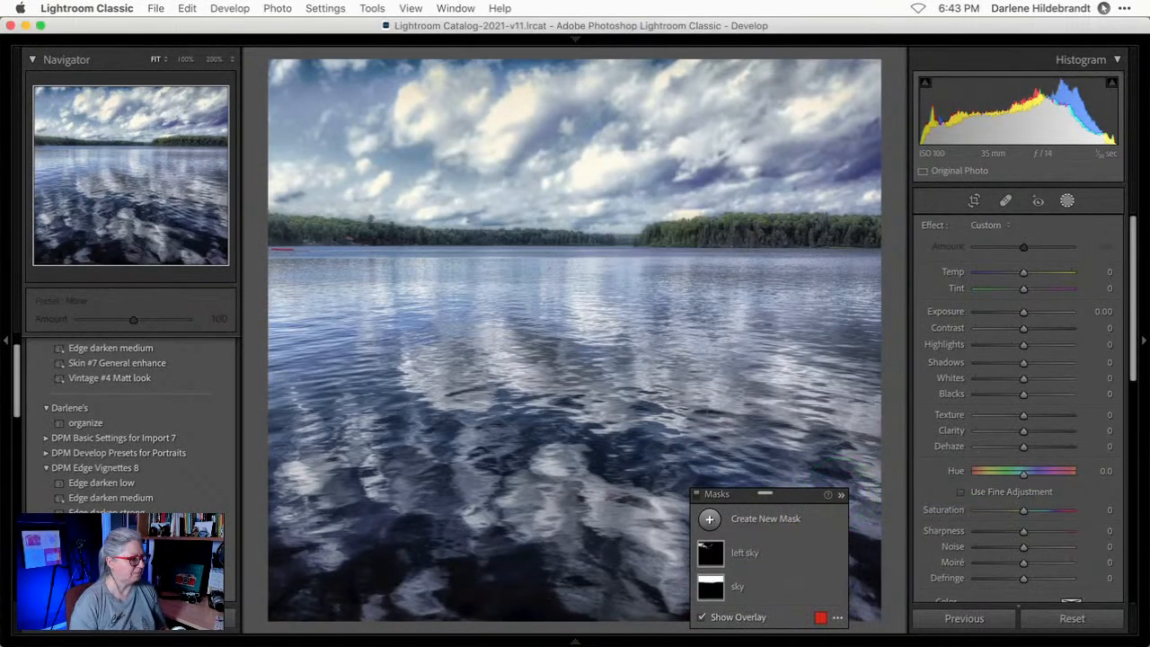
Create another Color Range mask by sampling the green trees on the right-hand shoreline, with Refine at 50.
left_click(707, 520)
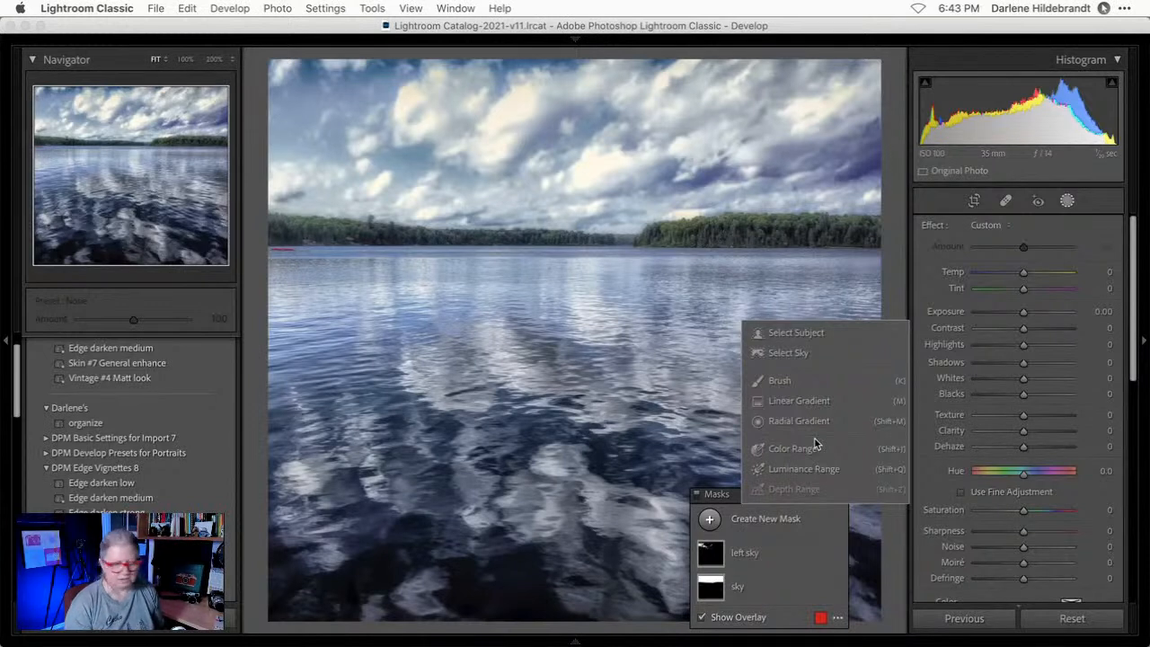
left_click(801, 449)
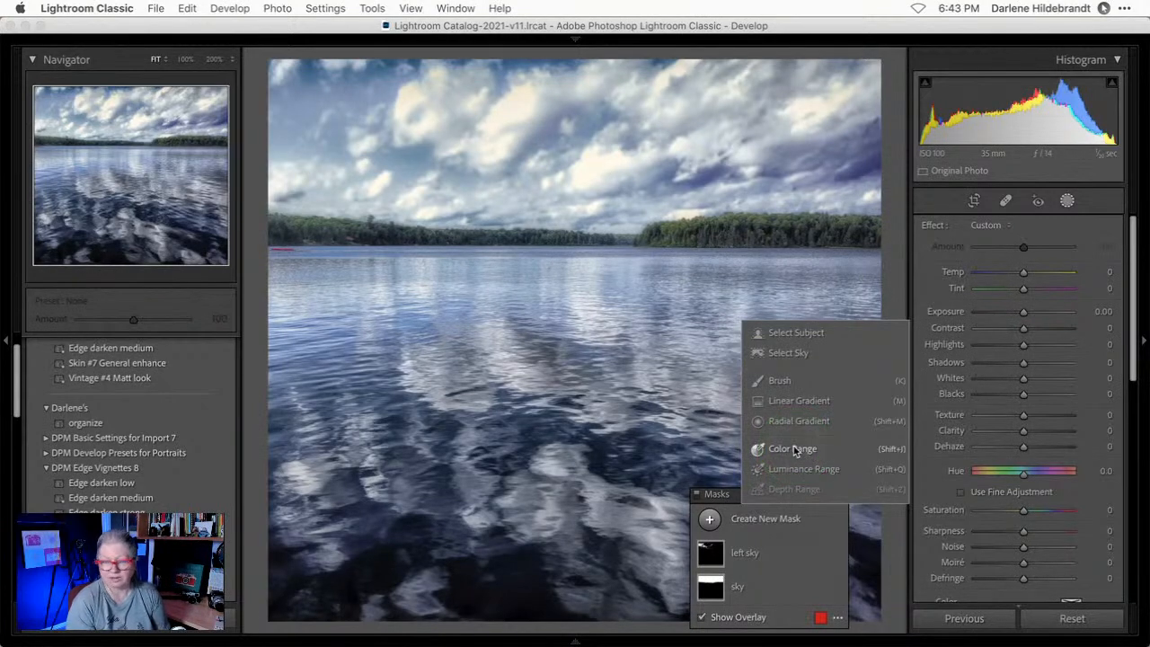
left_click(792, 449)
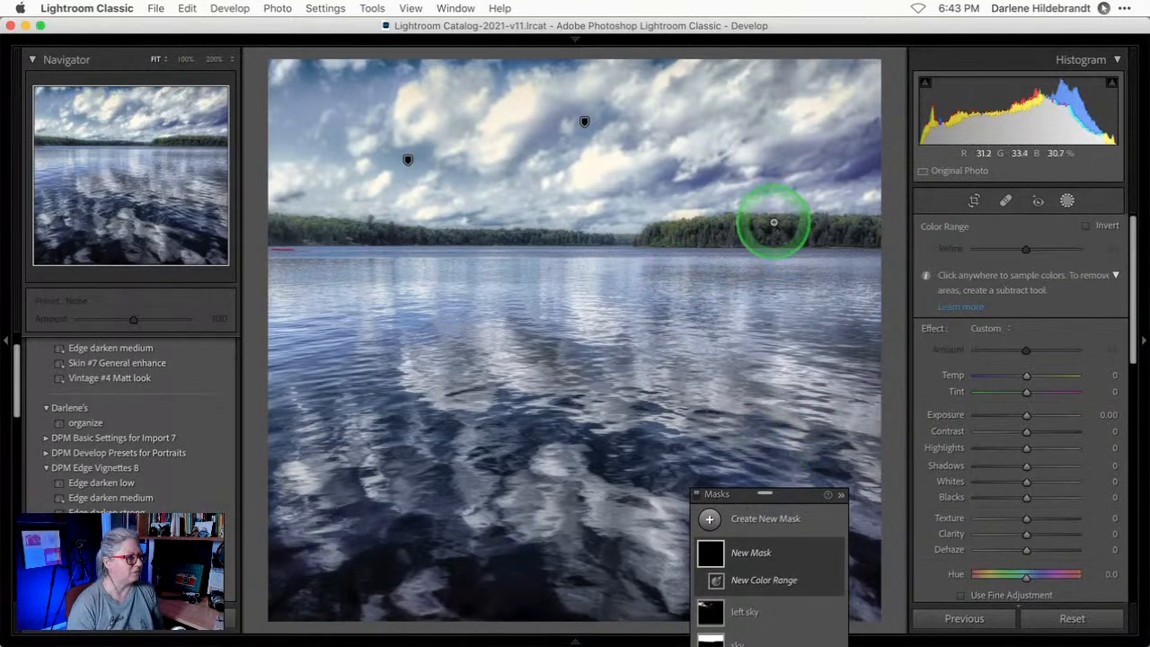
left_click(773, 221)
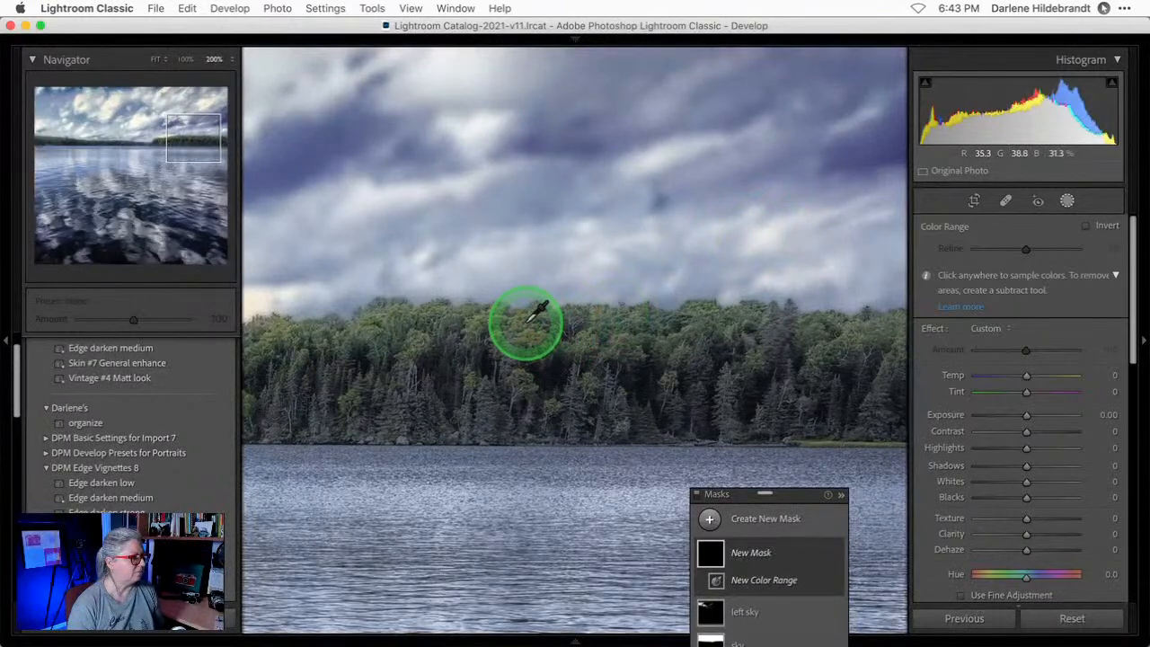
left_click(535, 331)
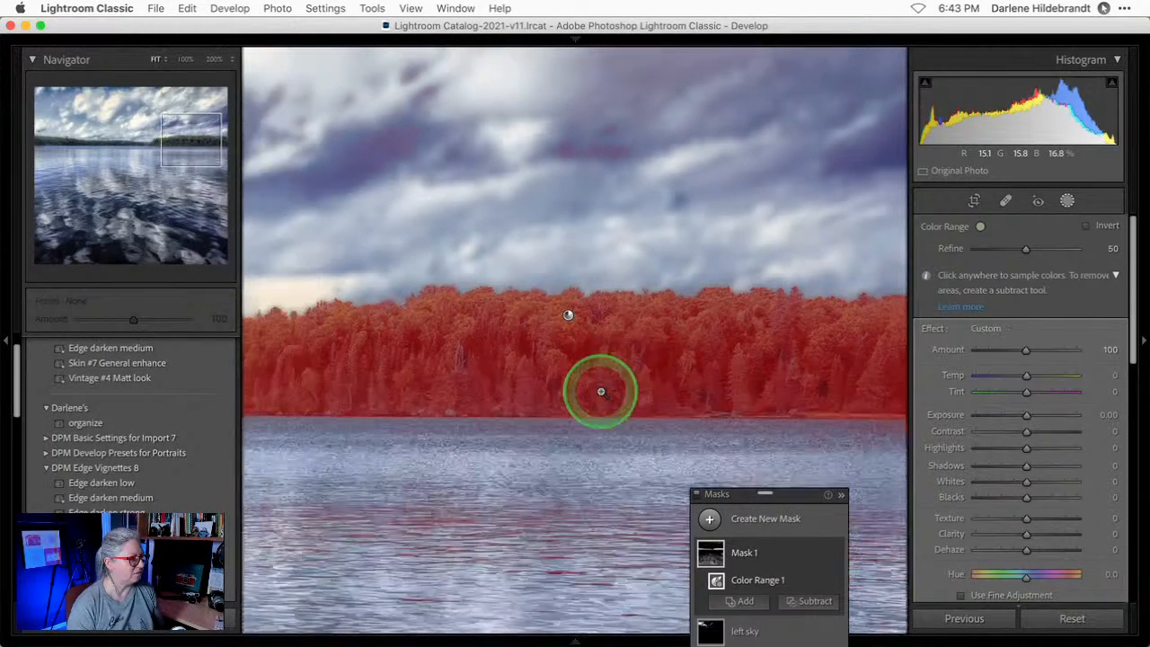
left_click(600, 391)
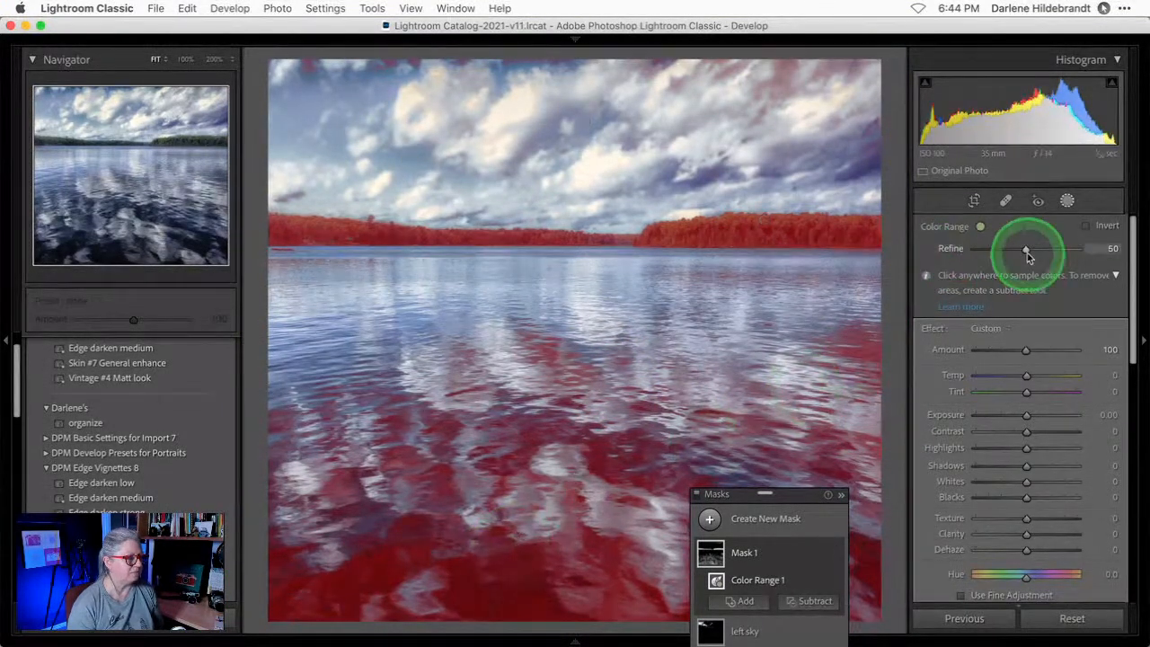
mouse_move(1026, 248)
left_mouse_down()
mouse_move(997, 252)
mouse_move(1054, 254)
mouse_move(982, 249)
mouse_move(1050, 251)
mouse_move(1026, 252)
left_mouse_up()
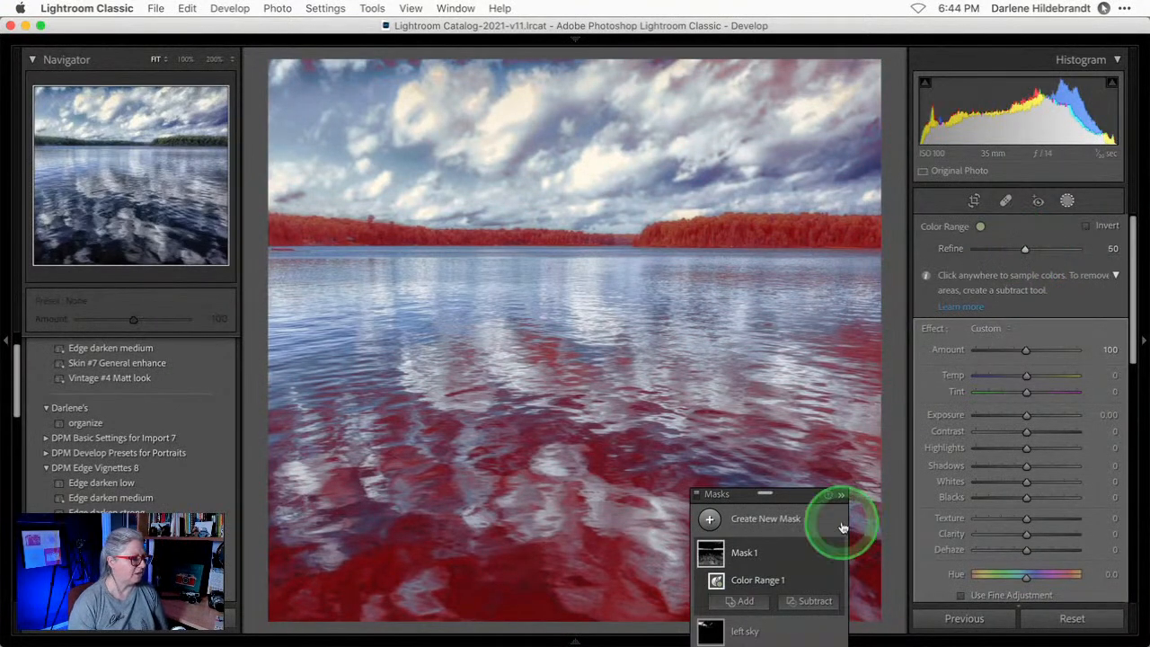
Subtract the water from the tree mask with a linear gradient running from just below the shoreline up to the water's edge.
left_click(810, 601)
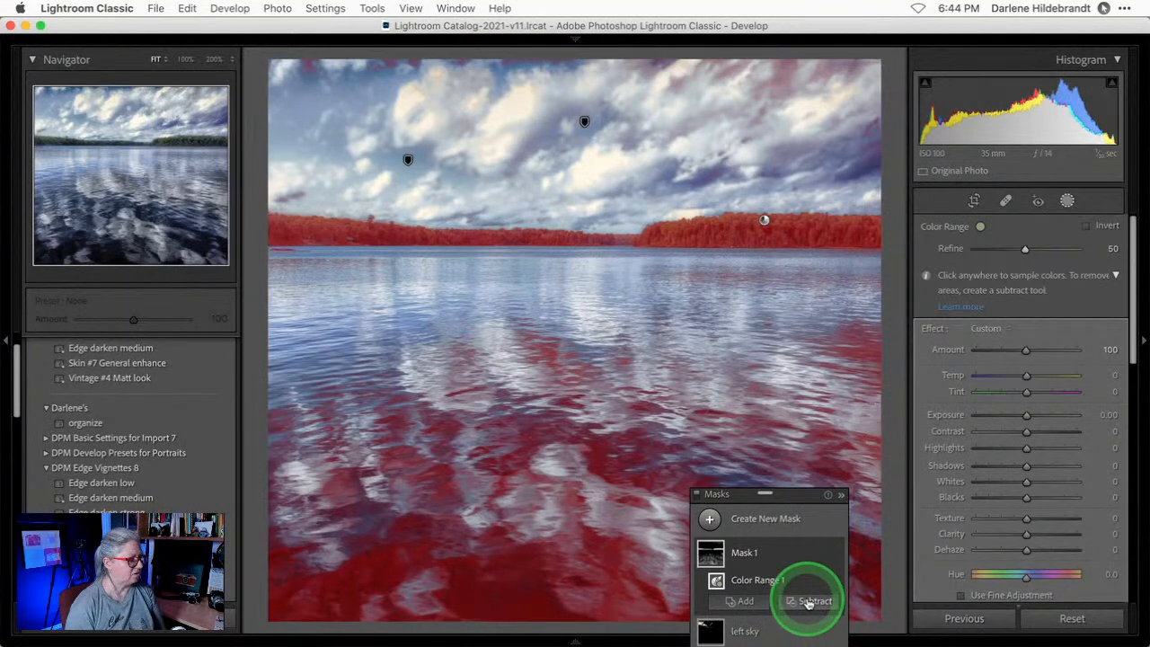
left_click(794, 495)
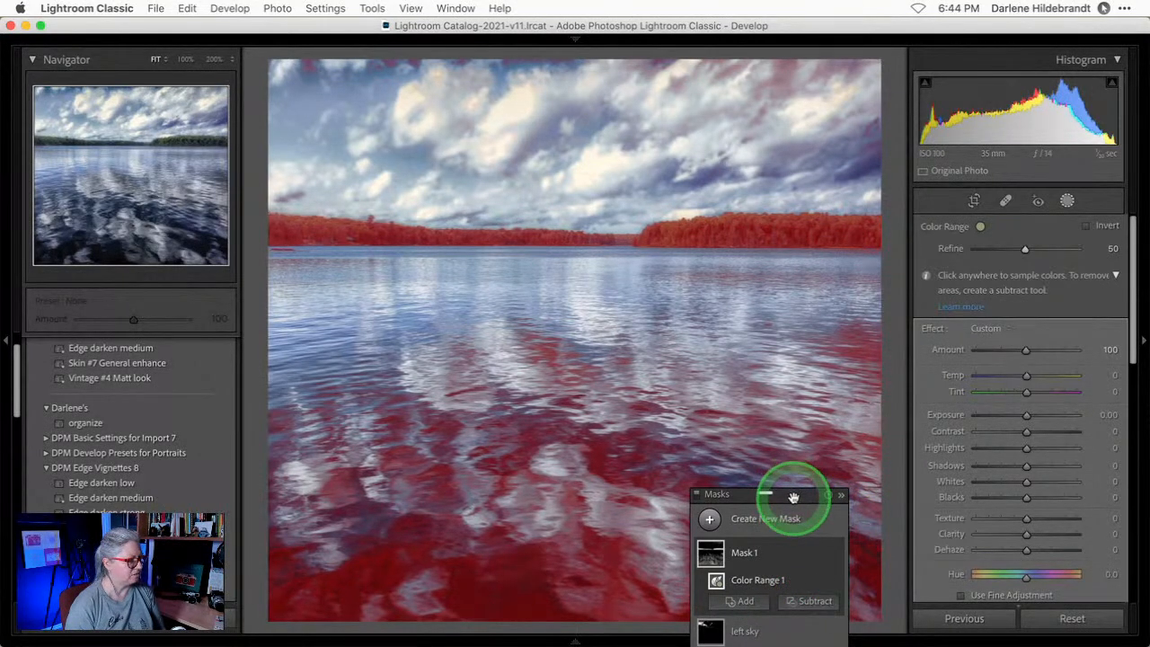
left_click(808, 601)
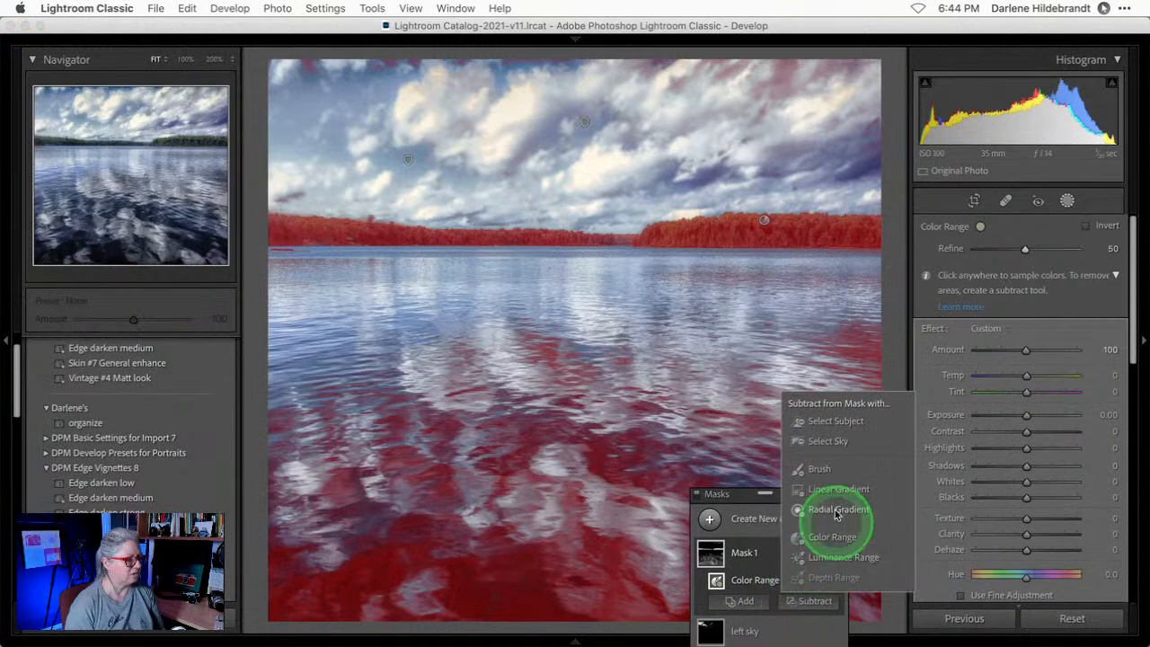
left_click(826, 488)
left_click_drag(554, 279, 556, 242)
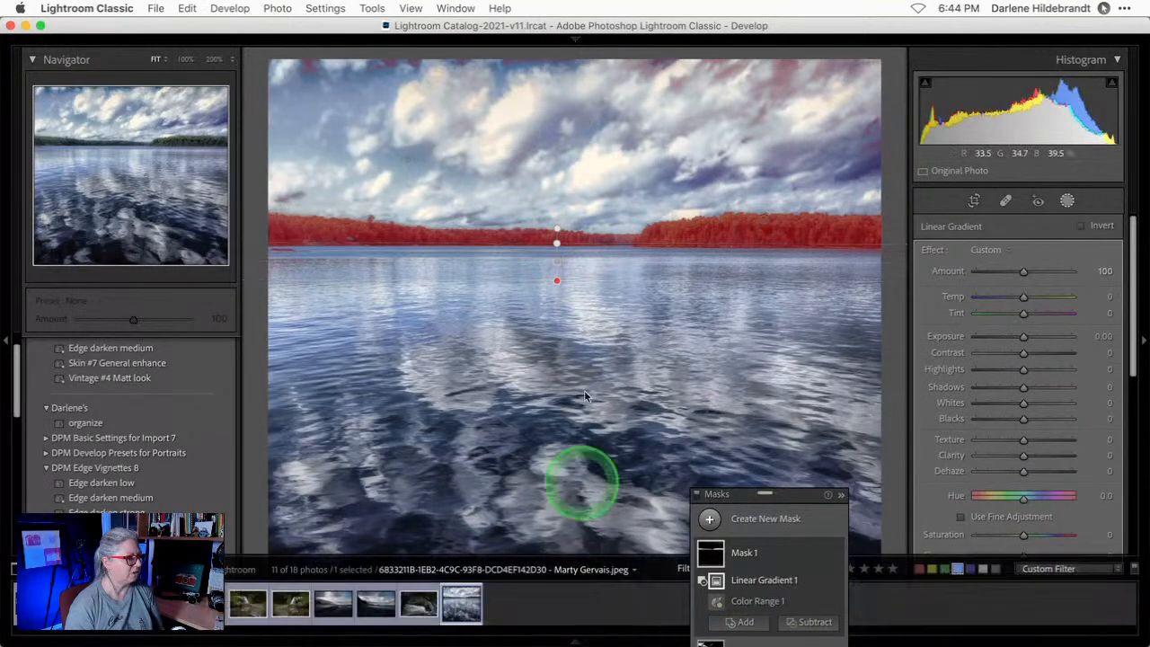
Subtract the sky from the tree mask with a second linear gradient ending just above the treetops, tilted slightly to level with the horizon.
left_click(816, 624)
left_click(578, 147)
left_click(811, 622)
left_click(816, 513)
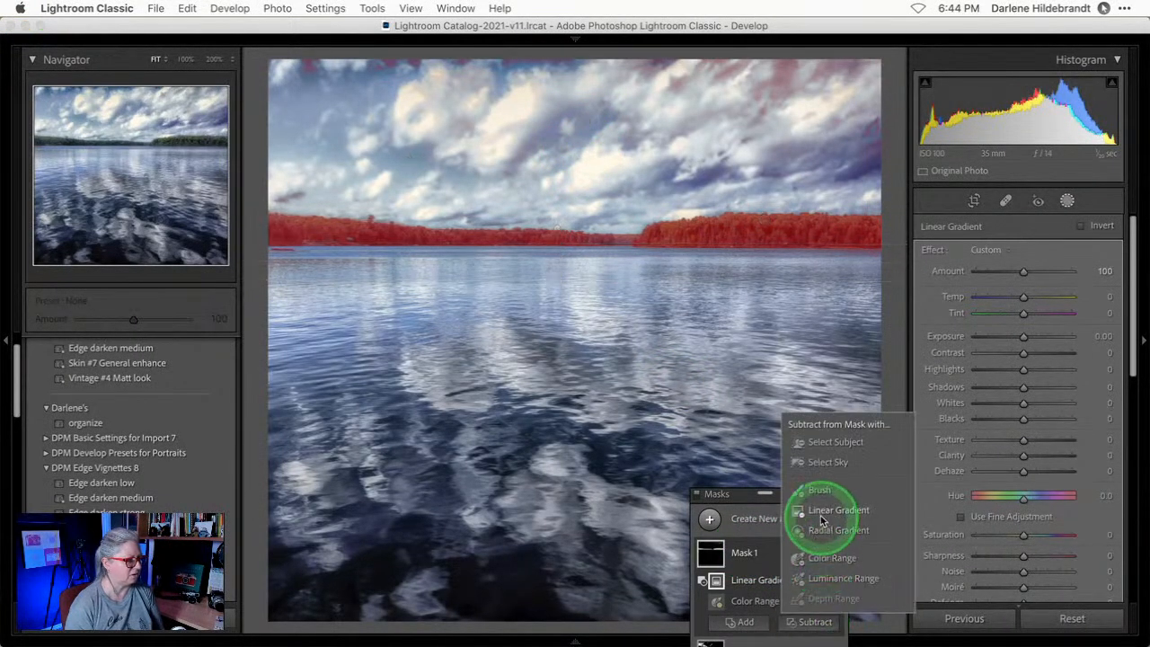
left_click(642, 305)
left_click_drag(572, 152, 572, 193)
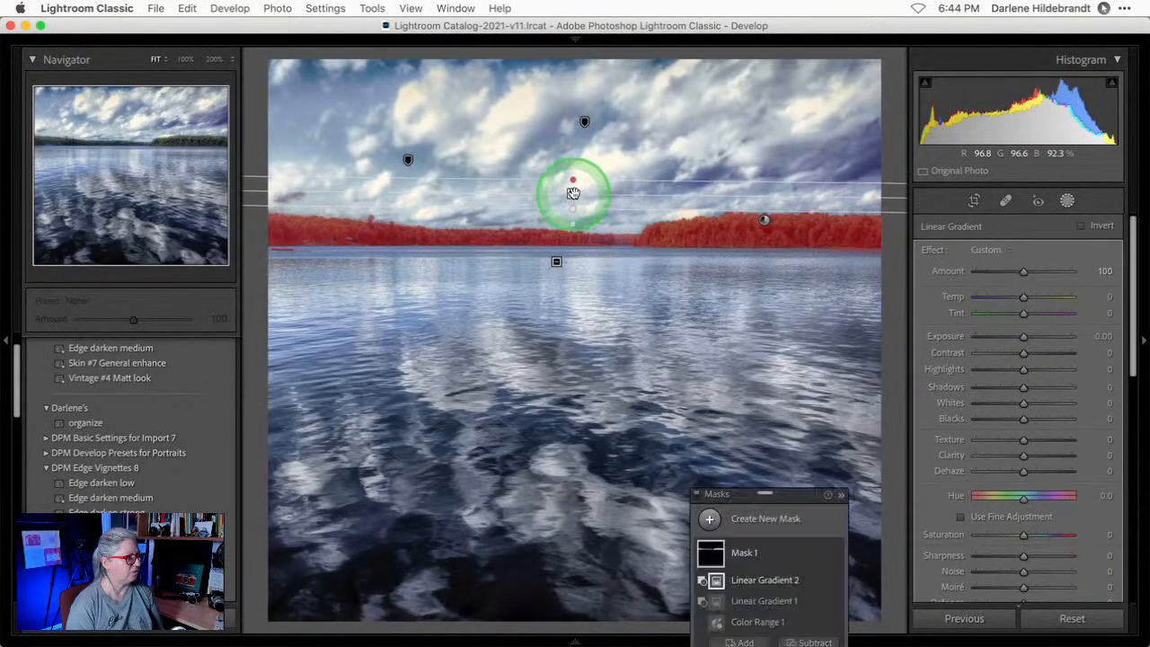
left_click_drag(872, 196, 873, 194)
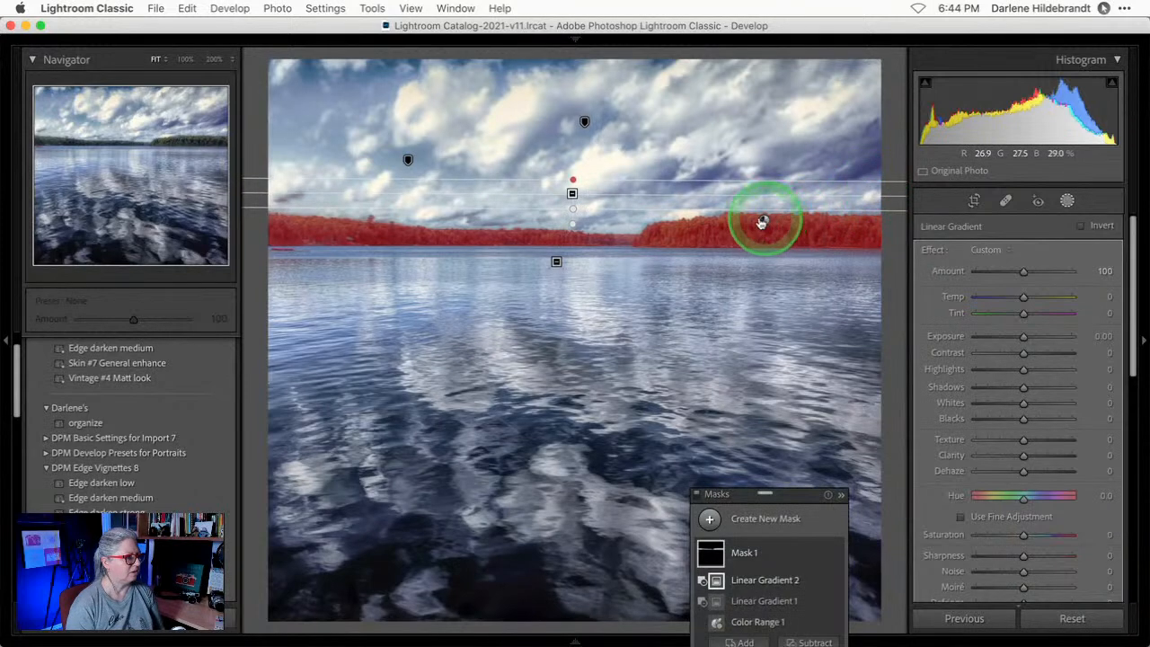
Set the tree colour range's Refine to 66 and soften the masked trees with Texture −66 and Sharpness −55.
left_click(763, 220)
left_click_drag(1030, 248, 1045, 248)
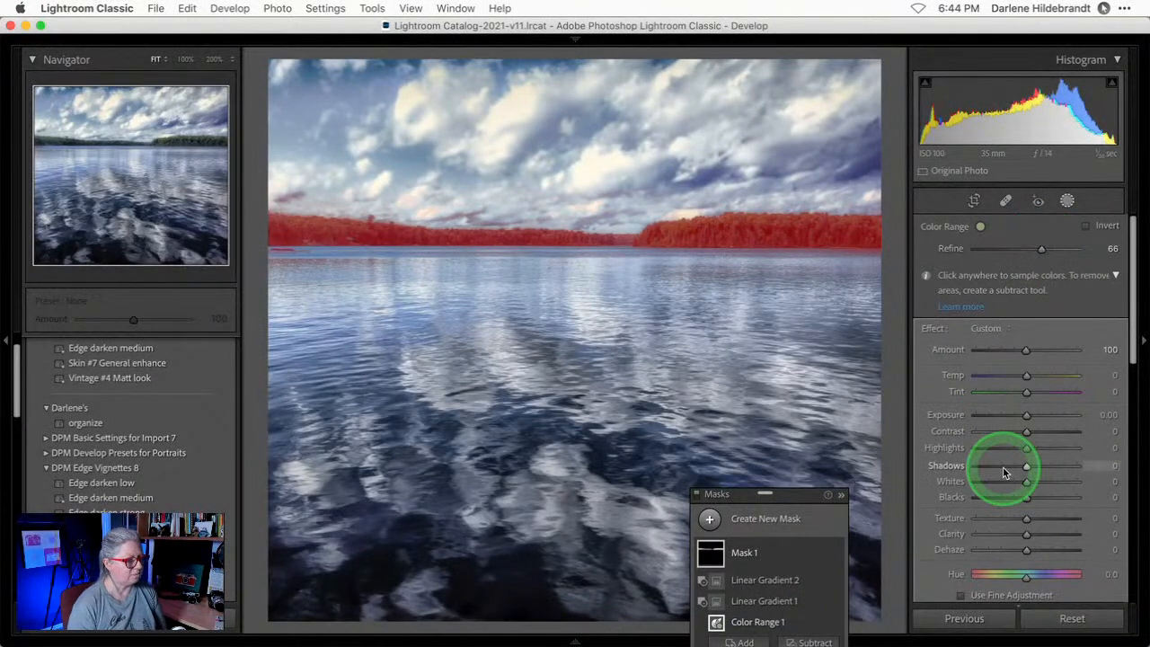
left_click_drag(995, 517, 991, 515)
scroll(992, 516, "down", 2)
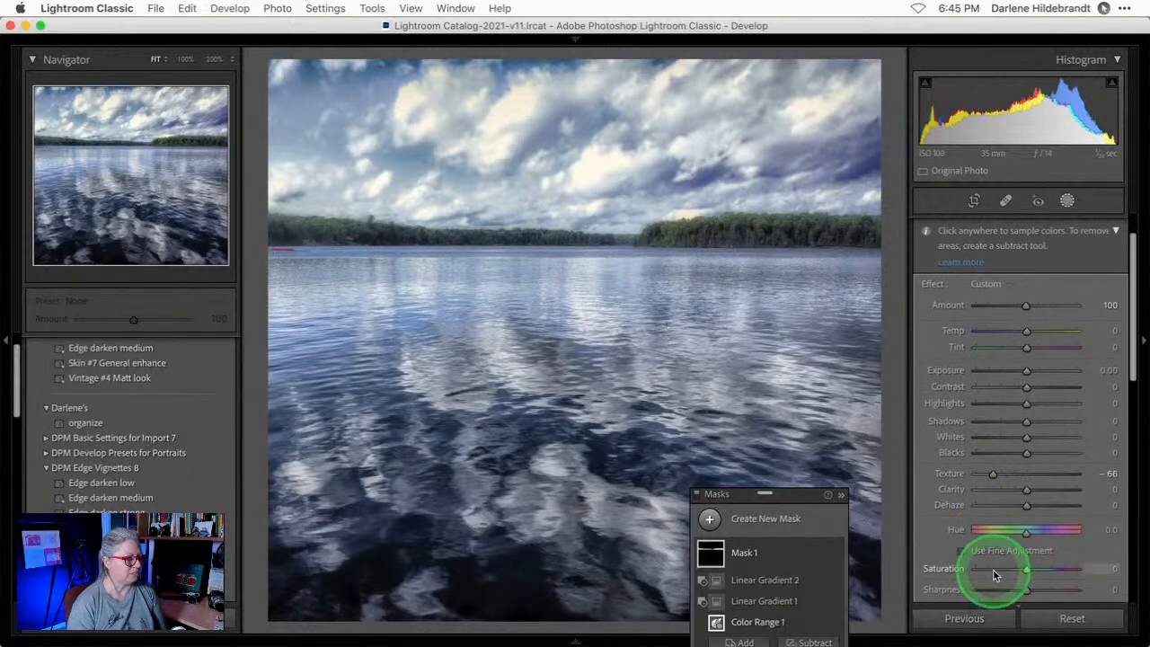
scroll(988, 565, "down", 1)
mouse_move(991, 566)
left_mouse_down()
mouse_move(975, 565)
mouse_move(1018, 567)
mouse_move(994, 566)
left_mouse_up()
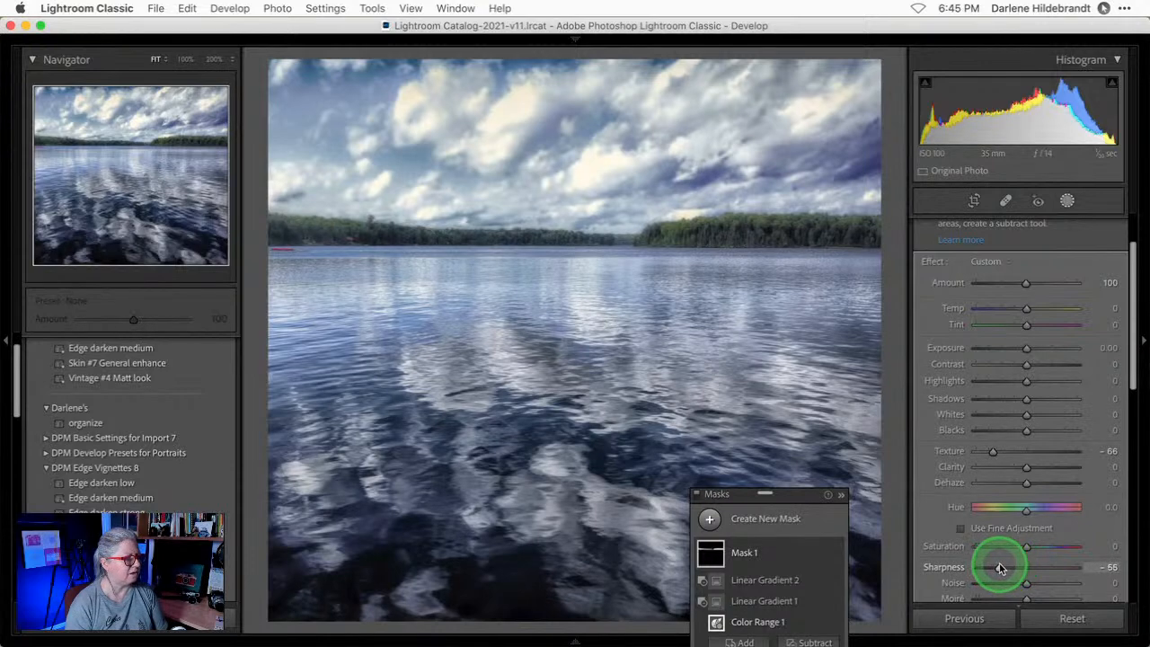
Mute and cool the masked trees with Contrast −63, Saturation −23, Temp −45 and Tint 25.
left_click_drag(1000, 362, 967, 364)
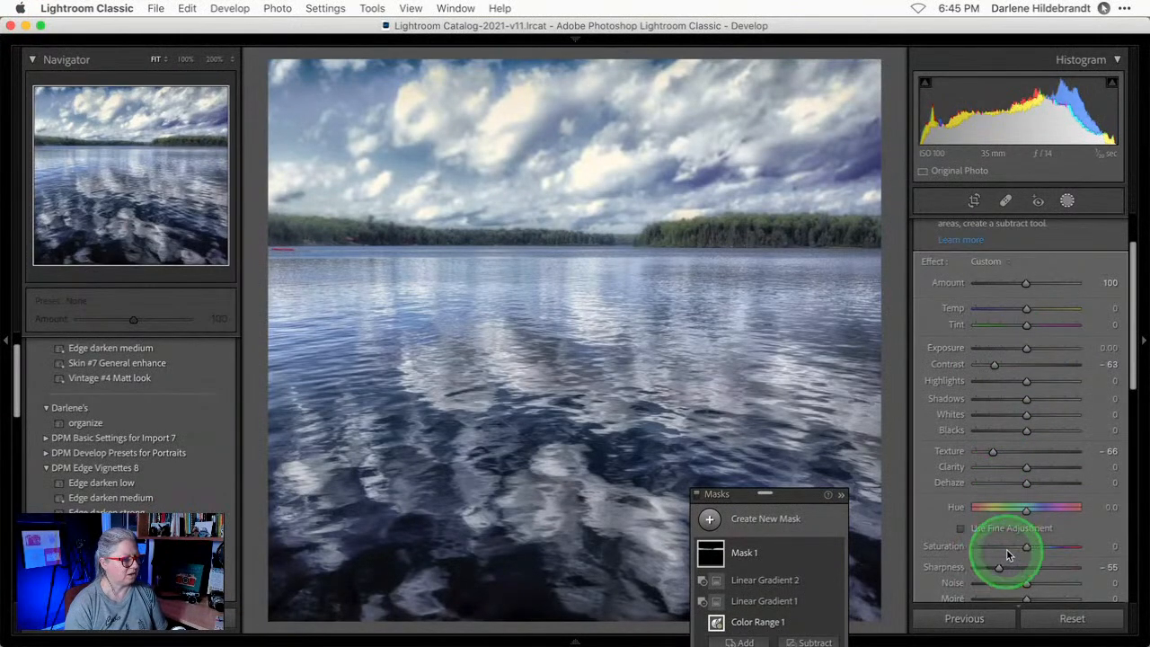
left_click_drag(1020, 548, 1056, 512)
double_click(1056, 511)
mouse_move(1028, 309)
left_mouse_down()
mouse_move(1003, 308)
mouse_move(1038, 326)
left_mouse_up()
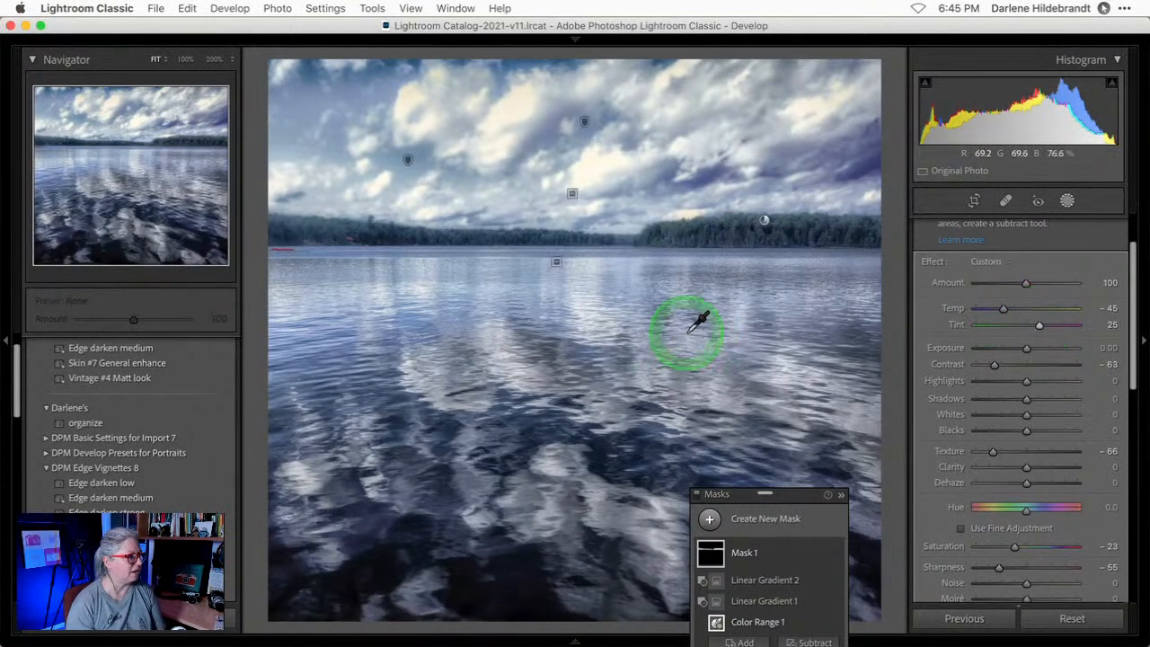
Soften the masked trees further with Shadows 70, Texture −82, Clarity −37 and Sharpness −100.
scroll(1087, 497, "down", 1)
scroll(1088, 499, "down", 3)
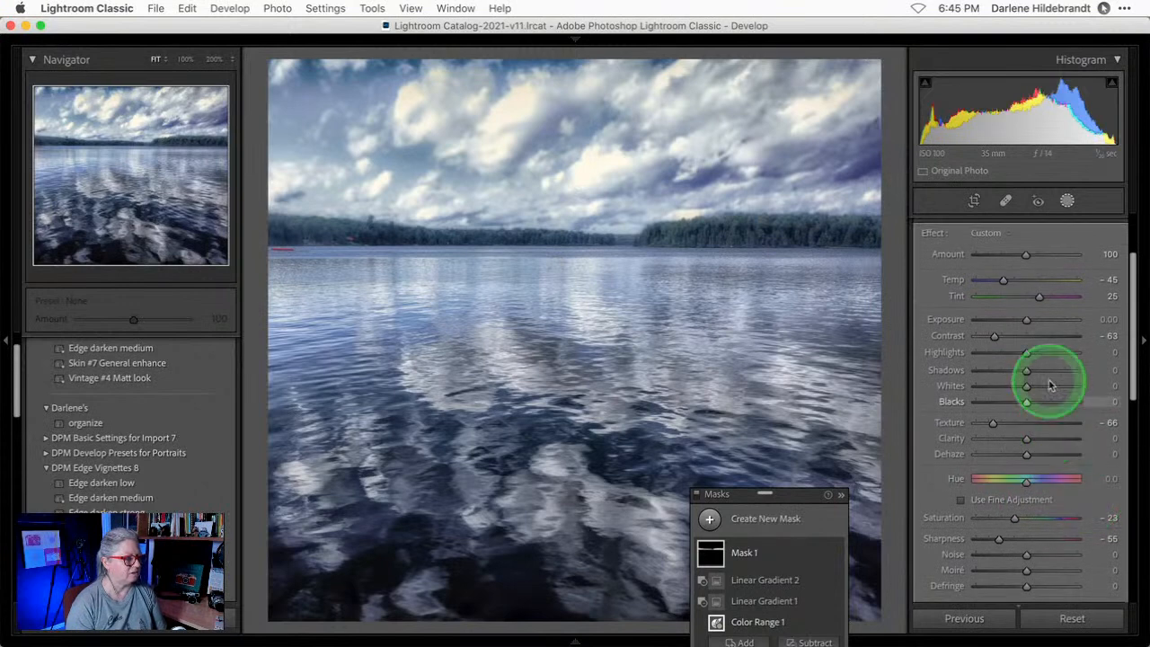
mouse_move(1064, 373)
left_mouse_down()
mouse_move(1050, 372)
mouse_move(1077, 371)
mouse_move(1061, 370)
left_mouse_up()
left_click_drag(990, 419, 984, 418)
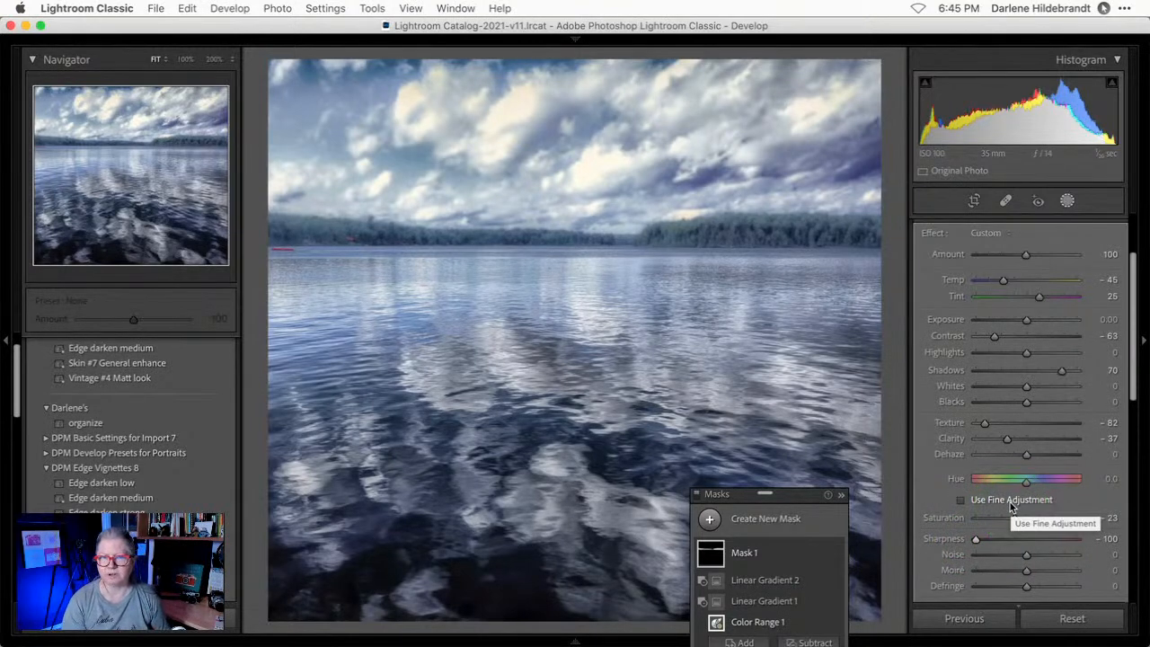
Set the tree mask's Contrast to −73, Highlights to −14 and Exposure to 0.08, and leave masking.
left_click_drag(993, 335, 991, 338)
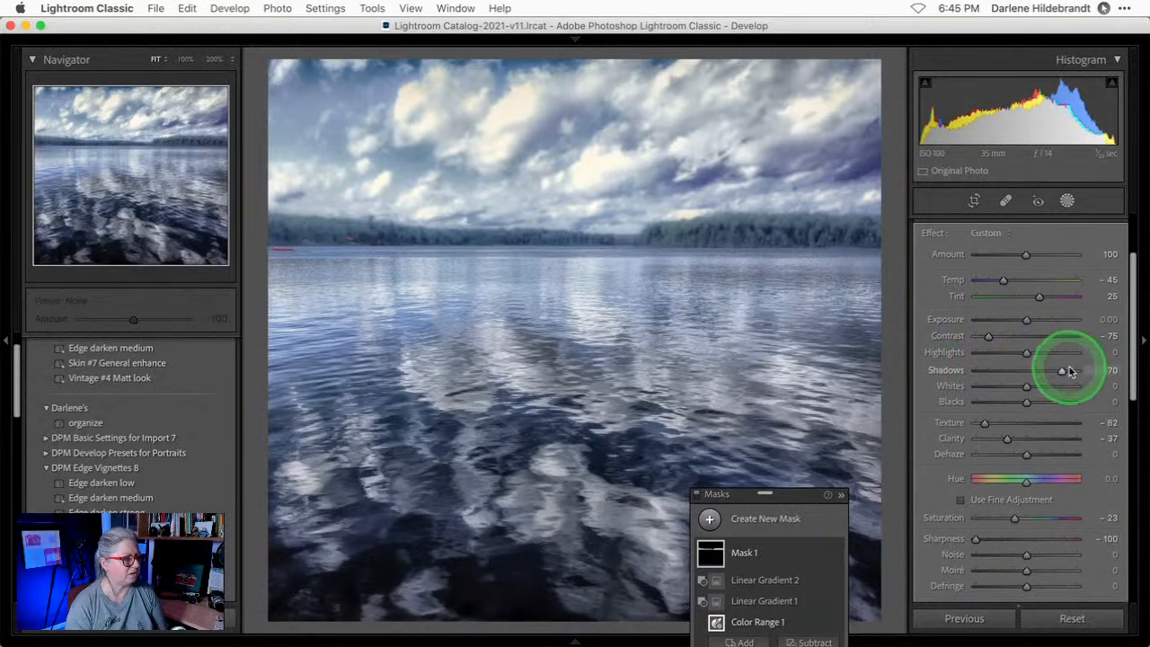
left_click_drag(1025, 358, 1029, 323)
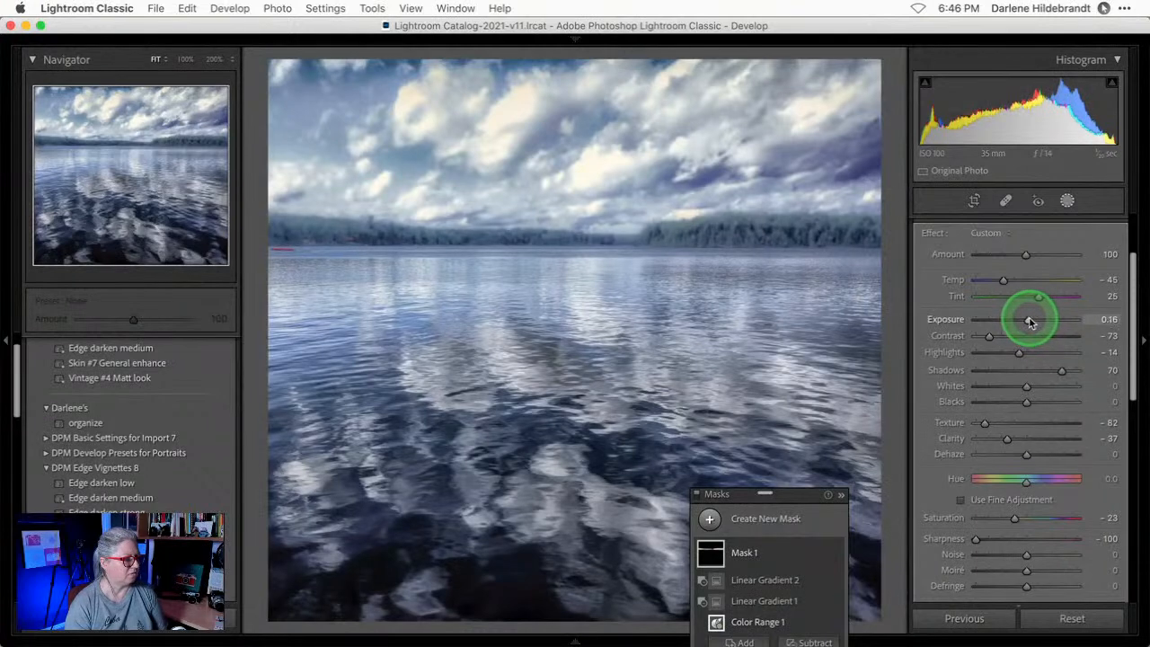
left_click(1066, 203)
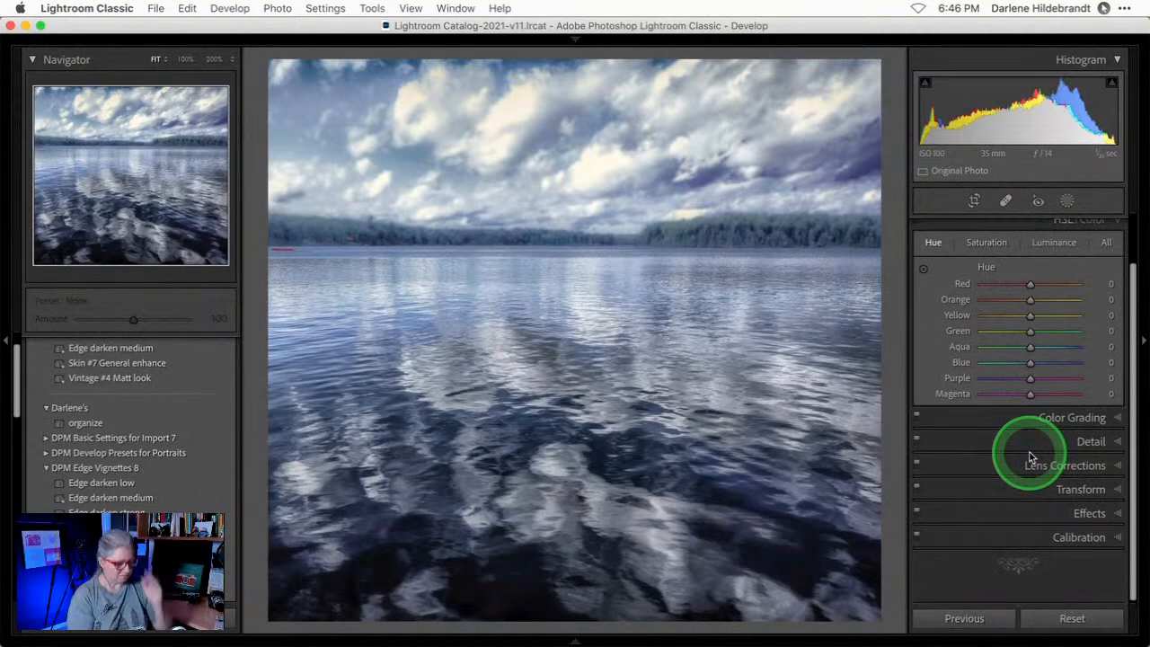
Examine the softened trees and the water's edge along the whole shoreline at 200% zoom.
left_click(656, 362)
left_click(282, 259)
left_click_drag(278, 257, 431, 405)
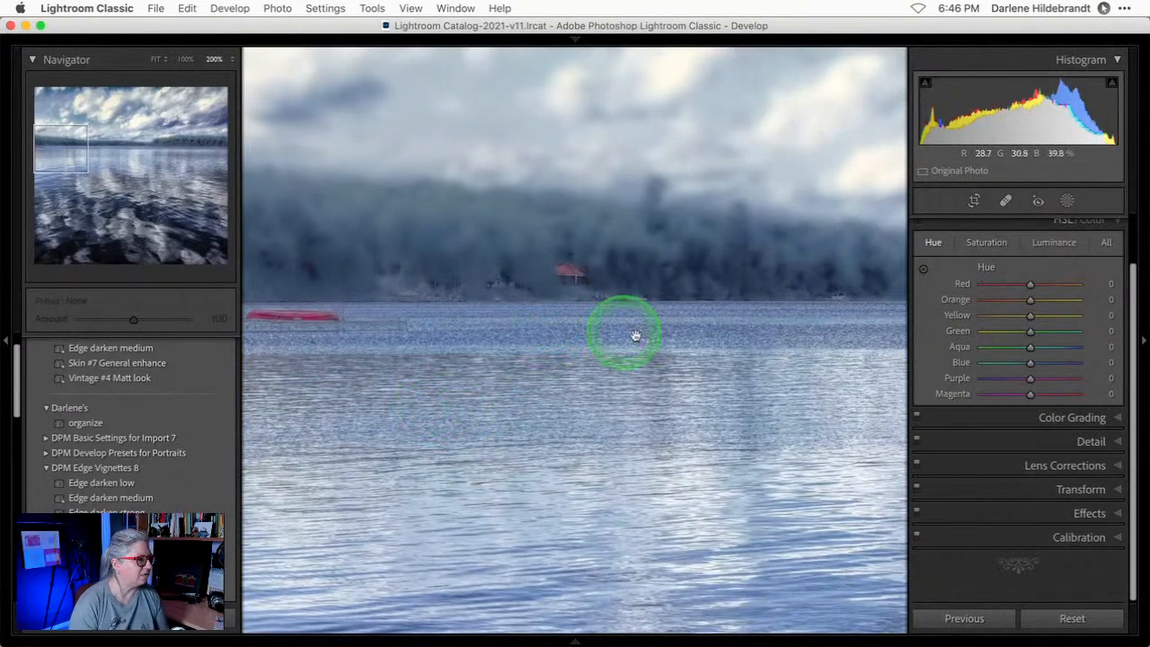
left_click_drag(614, 329, 421, 377)
left_click_drag(698, 315, 227, 308)
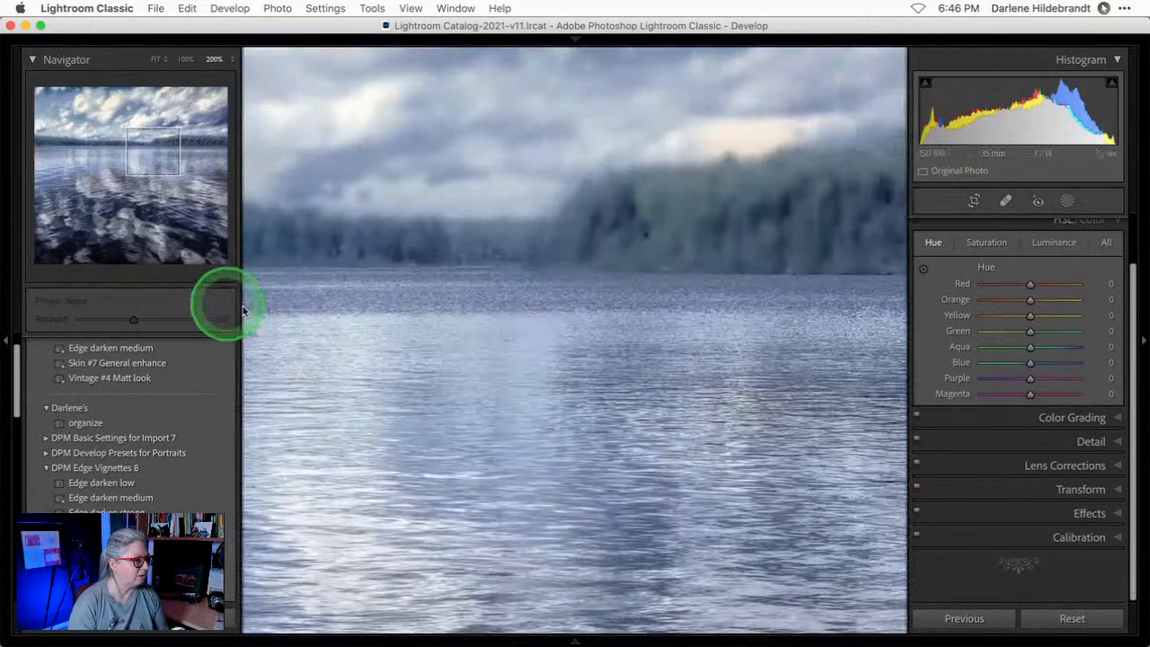
left_click_drag(569, 328, 533, 364)
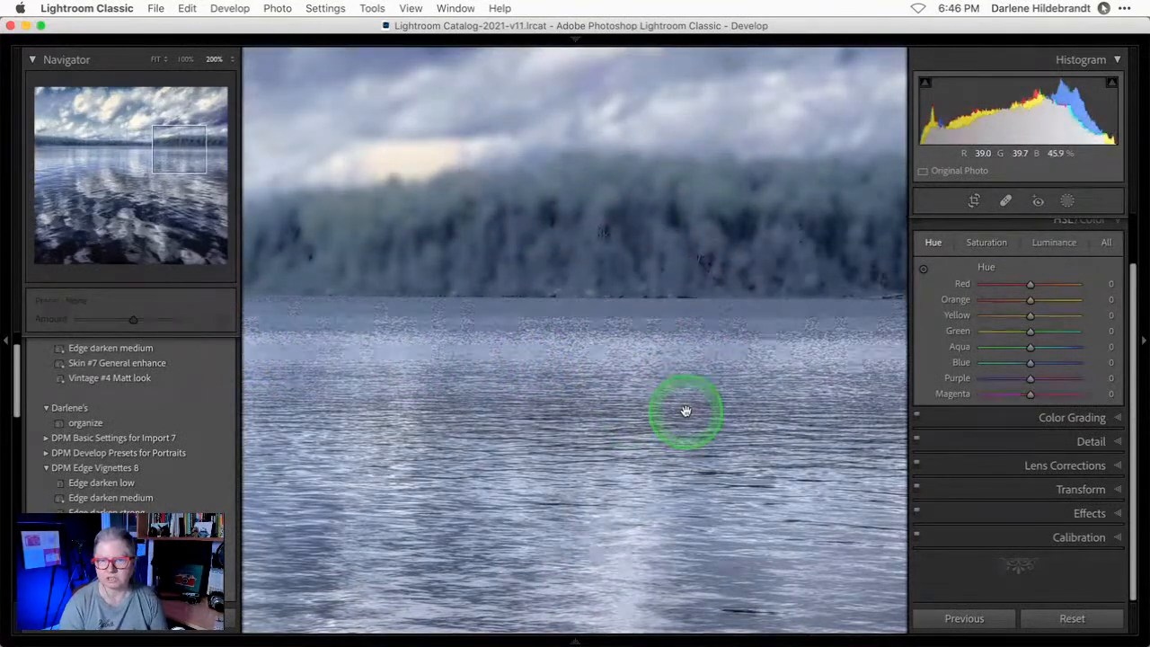
left_click(637, 405)
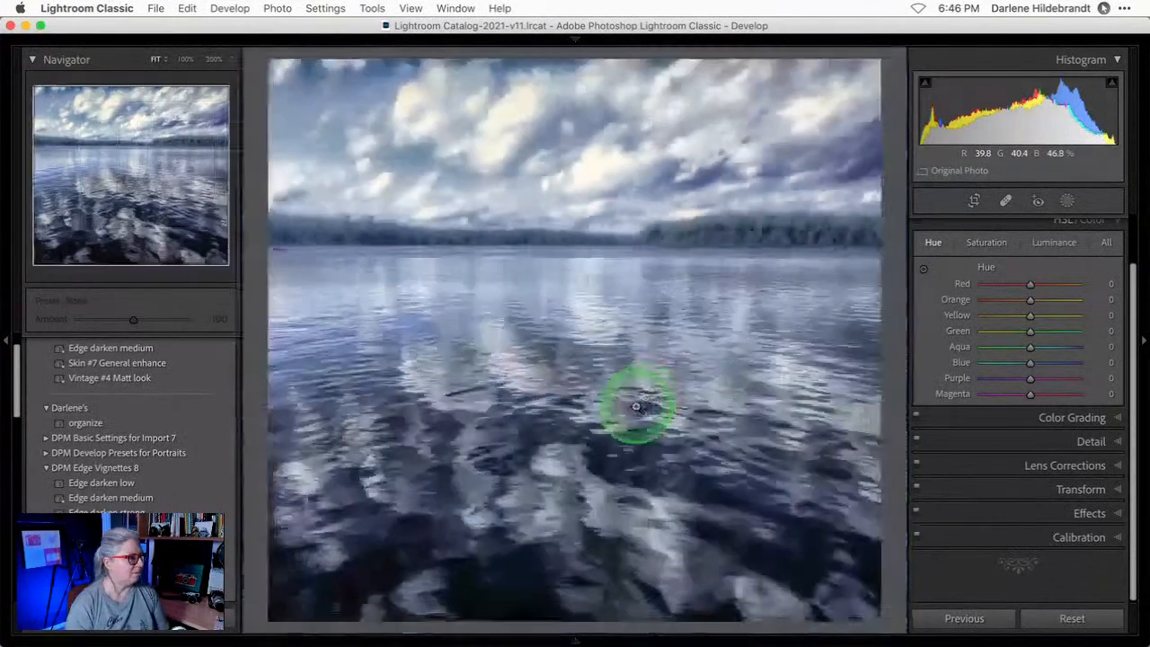
left_click(333, 244)
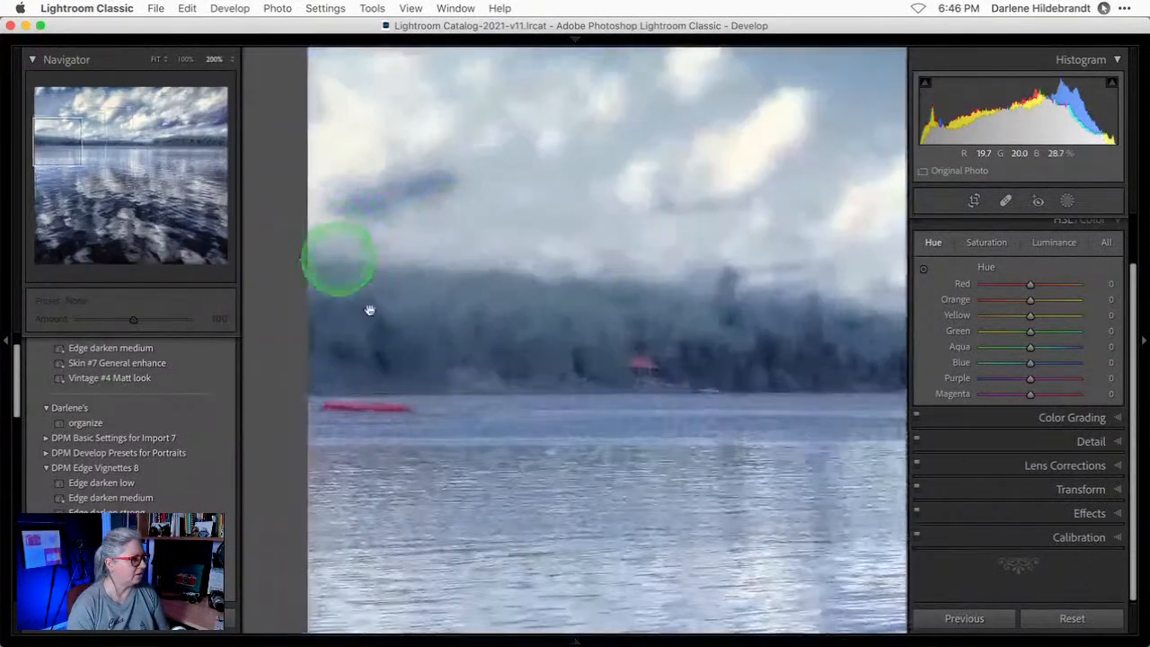
Reopen masking and rename Mask 1 as "trees".
left_click(1066, 200)
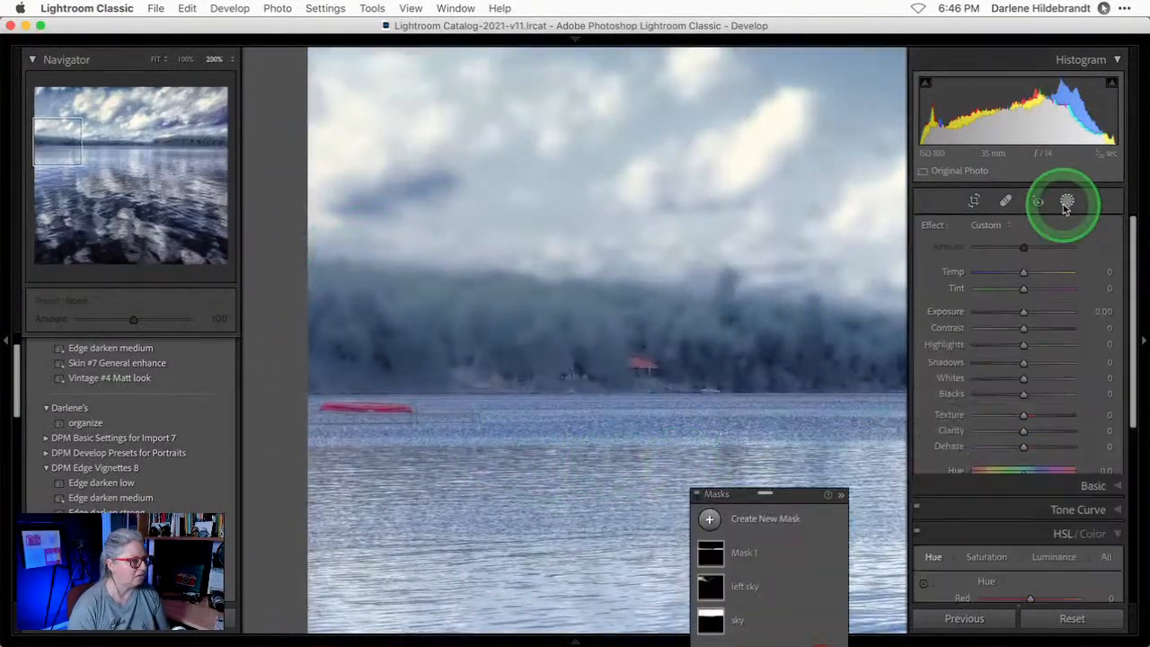
left_click(763, 548)
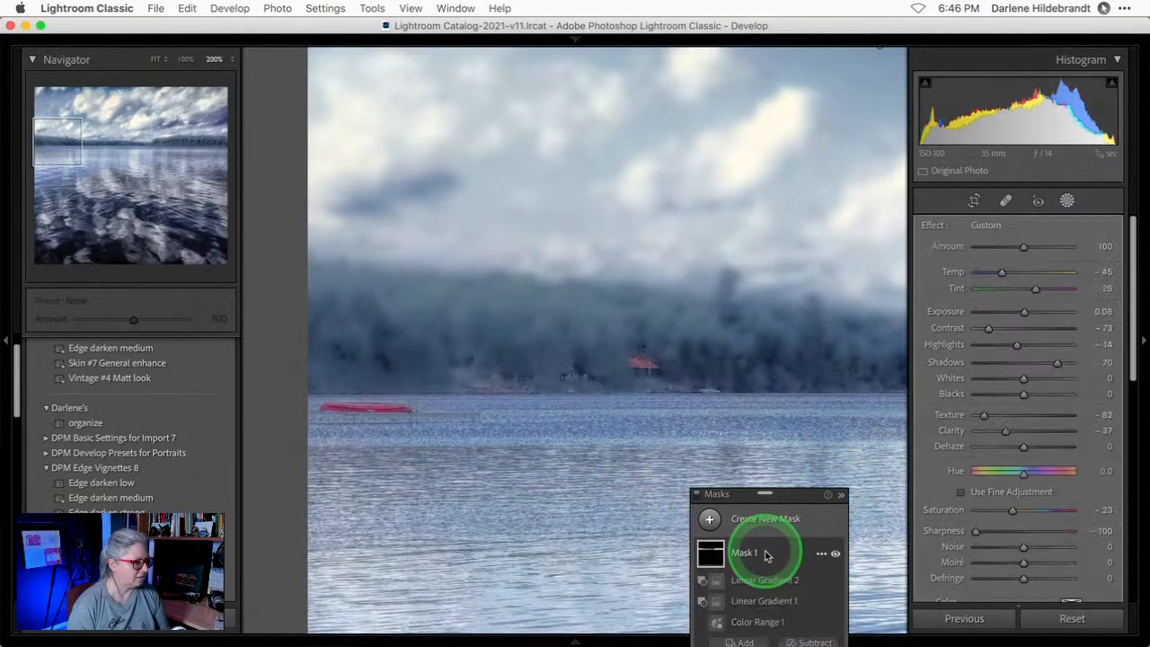
left_click(820, 555)
left_click(853, 495)
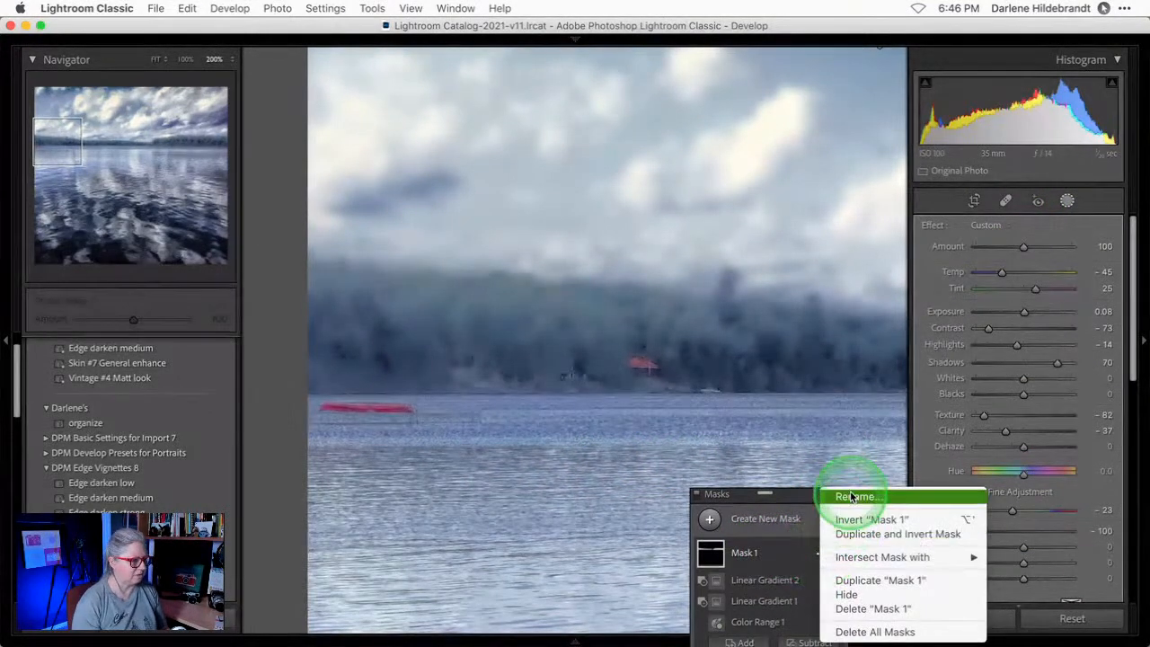
type("trees")
key("Return")
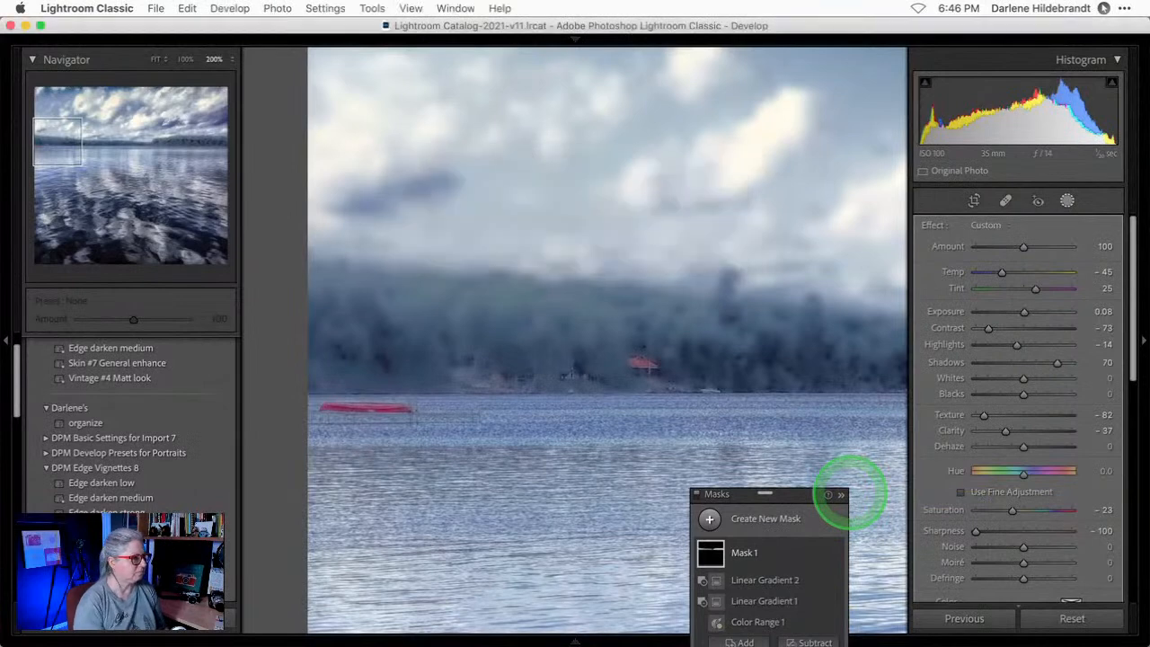
Set the trees mask's colour range Refine to 97 and add a brush to the mask with Density 100.
left_click(759, 621)
left_click_drag(1019, 254, 1069, 249)
left_click_drag(792, 495, 819, 426)
left_click(768, 578)
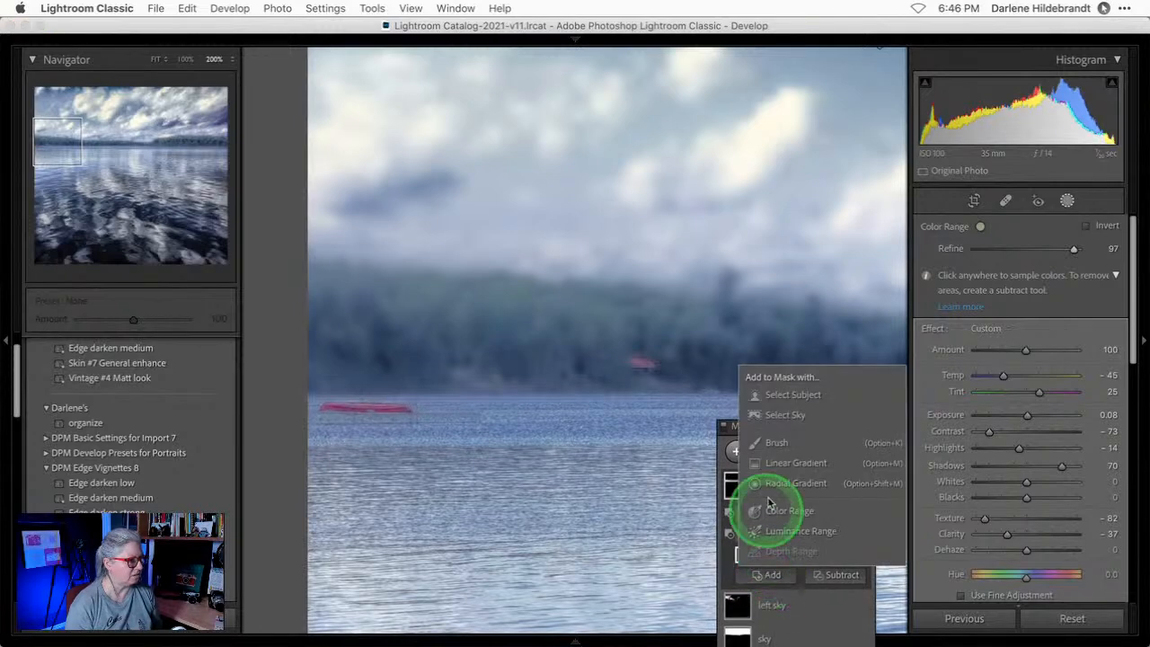
left_click(759, 441)
left_click_drag(1051, 309, 1071, 311)
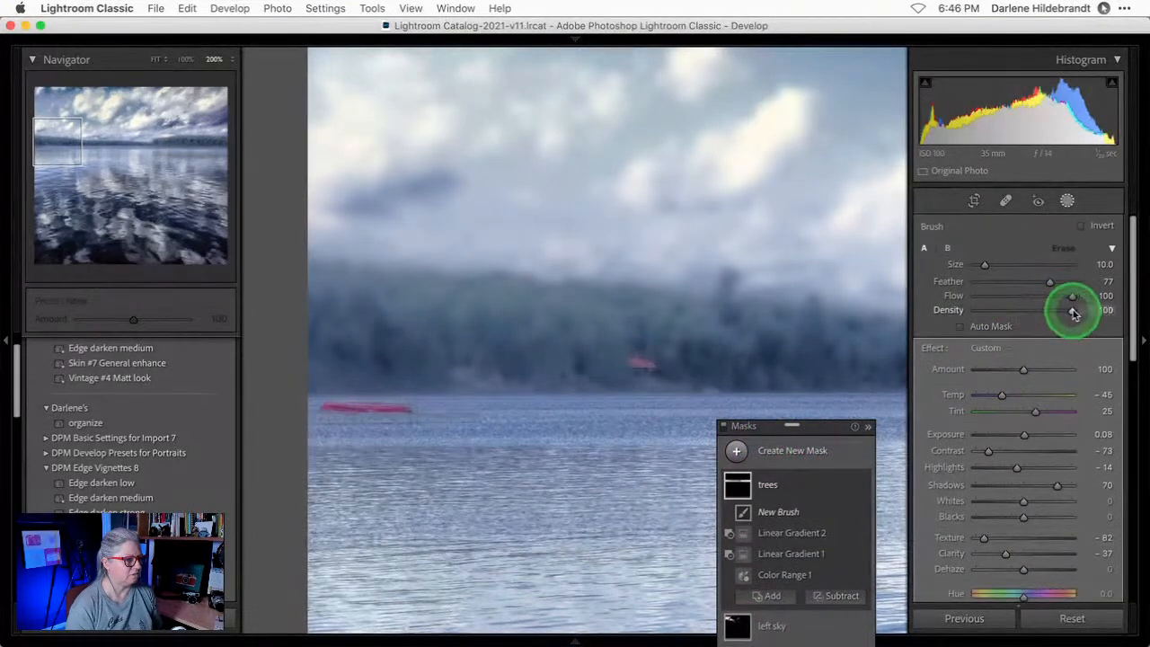
Brush over the treeline from the left shore to the right edge to fill the trees mask, and leave masking.
mouse_move(597, 360)
left_mouse_down()
mouse_move(442, 328)
mouse_move(301, 329)
left_mouse_up()
mouse_move(454, 336)
left_mouse_down()
mouse_move(255, 342)
mouse_move(580, 346)
left_mouse_up()
key("space")
left_click_drag(688, 339, 189, 333)
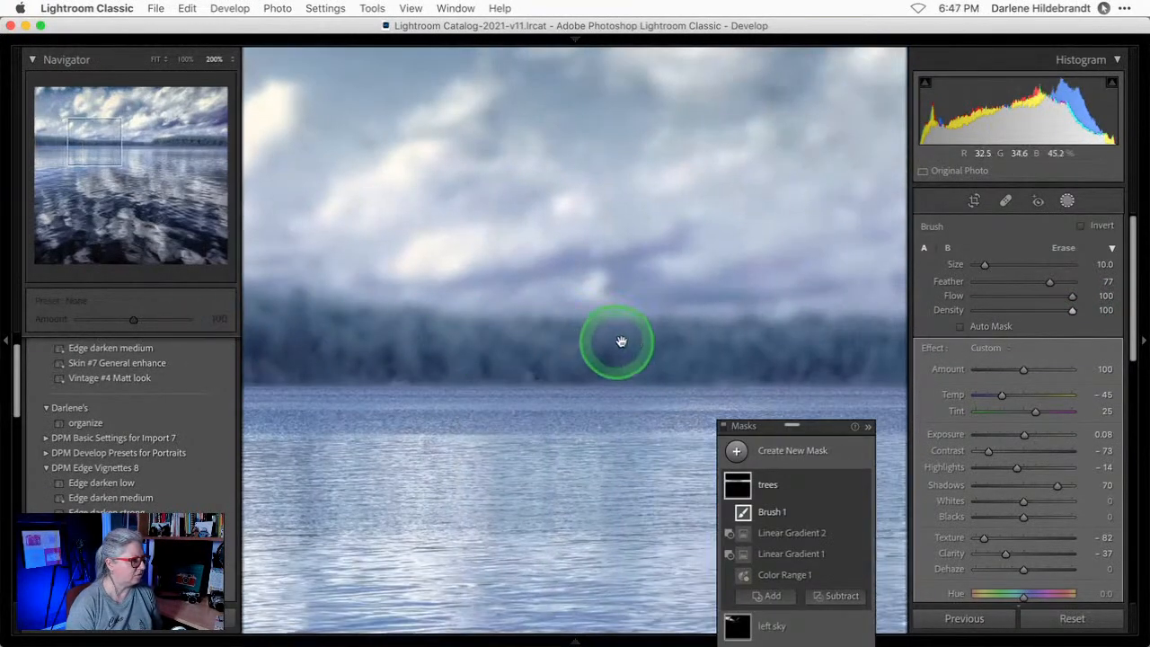
mouse_move(533, 365)
left_mouse_down()
mouse_move(378, 365)
mouse_move(683, 349)
mouse_move(223, 333)
left_mouse_up()
key("space")
mouse_move(683, 345)
left_mouse_down()
mouse_move(752, 346)
mouse_move(283, 336)
left_mouse_up()
key("space")
left_click_drag(639, 357, 185, 296)
mouse_move(448, 279)
left_mouse_down()
mouse_move(856, 282)
mouse_move(675, 297)
mouse_move(706, 265)
mouse_move(192, 257)
left_mouse_up()
key("space")
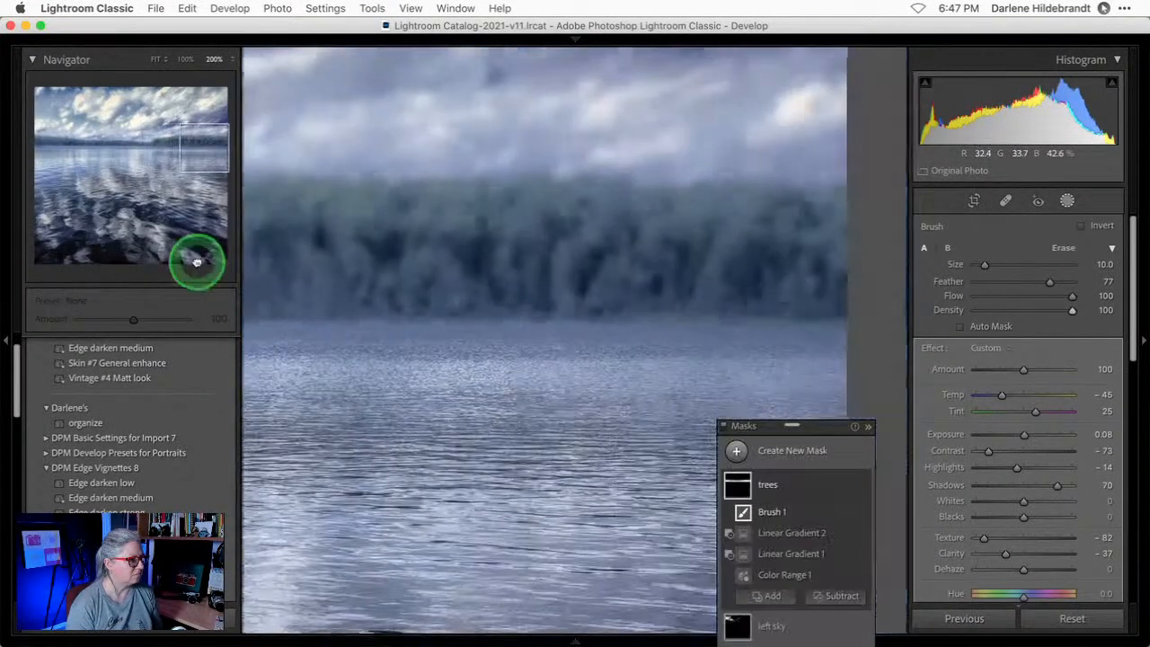
mouse_move(392, 264)
left_mouse_down()
mouse_move(540, 290)
mouse_move(818, 260)
mouse_move(544, 239)
mouse_move(637, 264)
mouse_move(709, 259)
left_mouse_up()
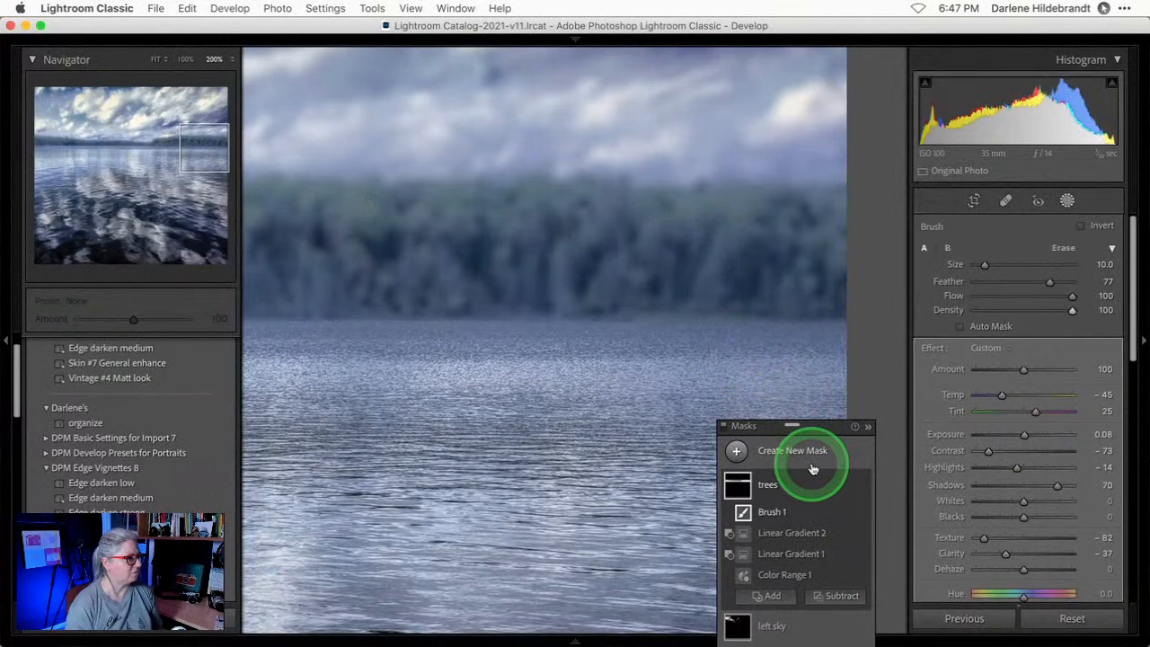
left_click(1067, 203)
left_click(677, 291)
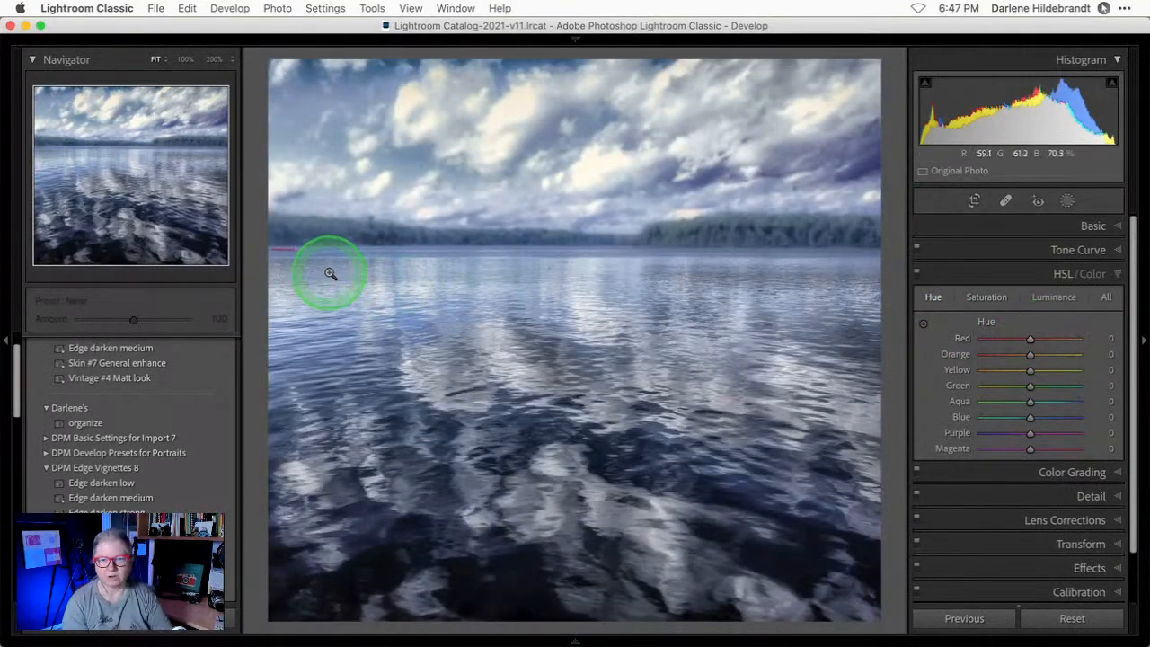
Try toning down the red object at the left shore with Red Luminance +72 and Red Saturation −97, and reset the saturation.
left_click(985, 299)
left_click_drag(1030, 339, 1065, 338)
left_click(1049, 300)
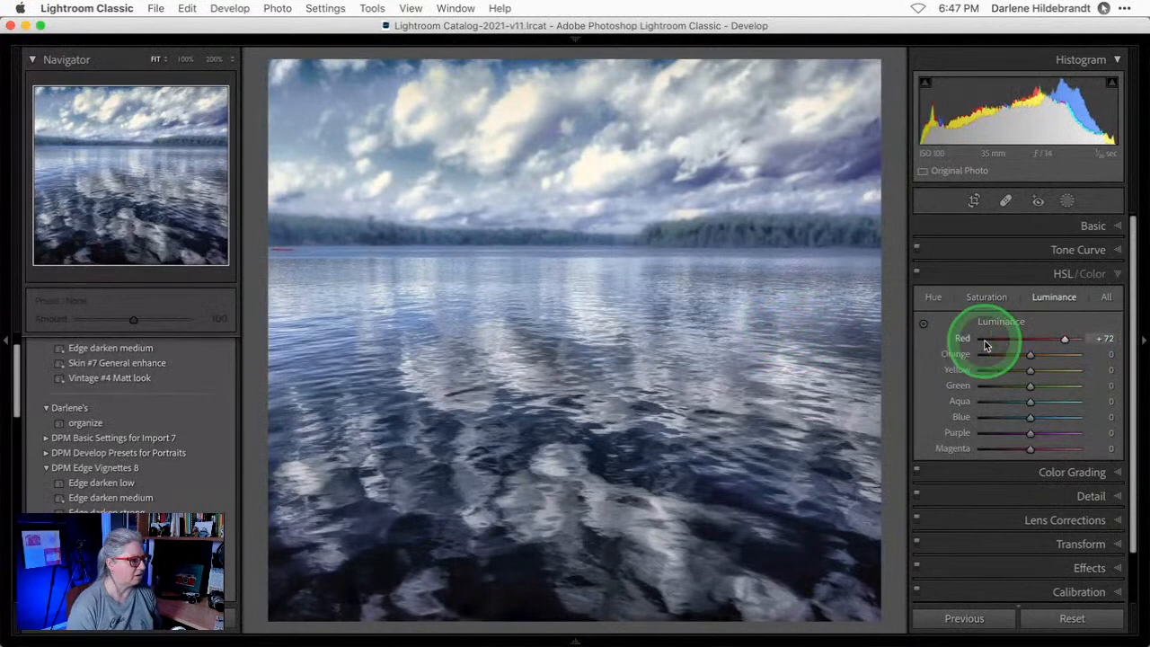
left_click(279, 248)
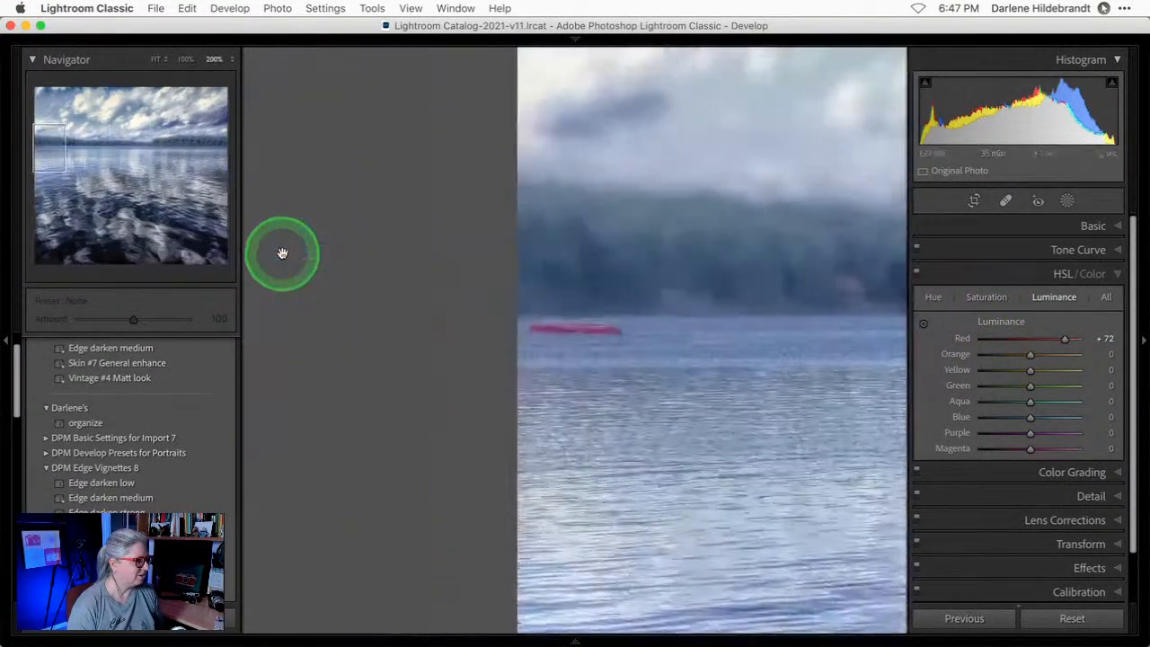
left_click(987, 299)
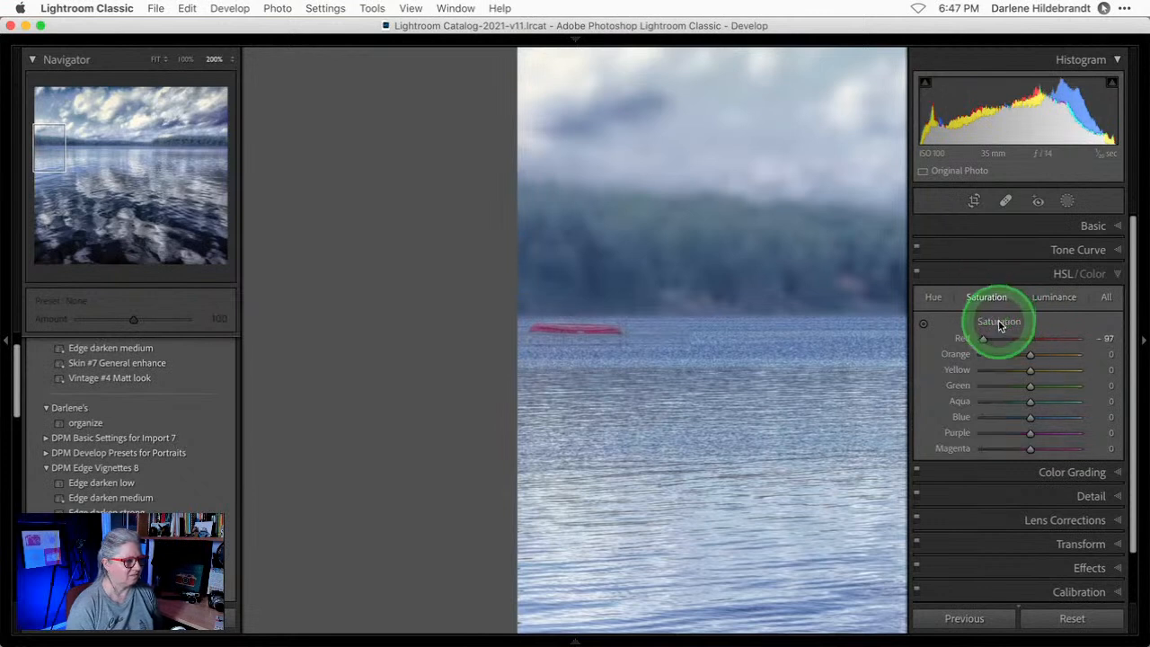
double_click(999, 323)
Tone down the red object with targeted HSL adjustments, setting Magenta Saturation to −84 and Magenta Luminance to −100.
left_click(922, 325)
left_click_drag(559, 337, 551, 398)
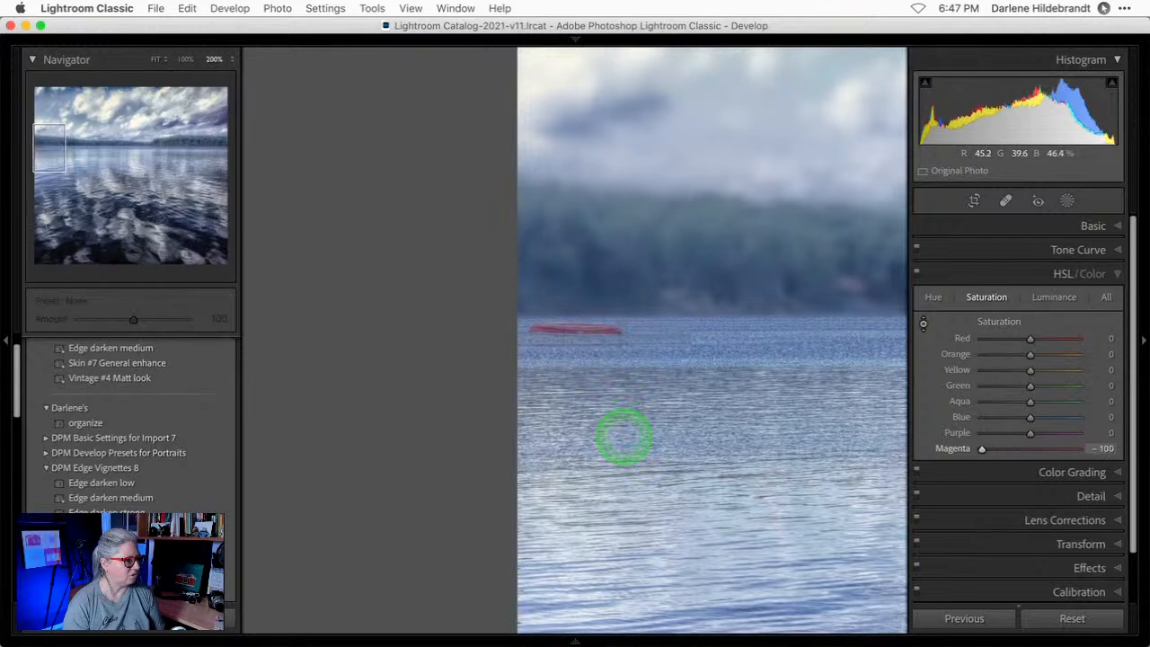
left_click(1053, 297)
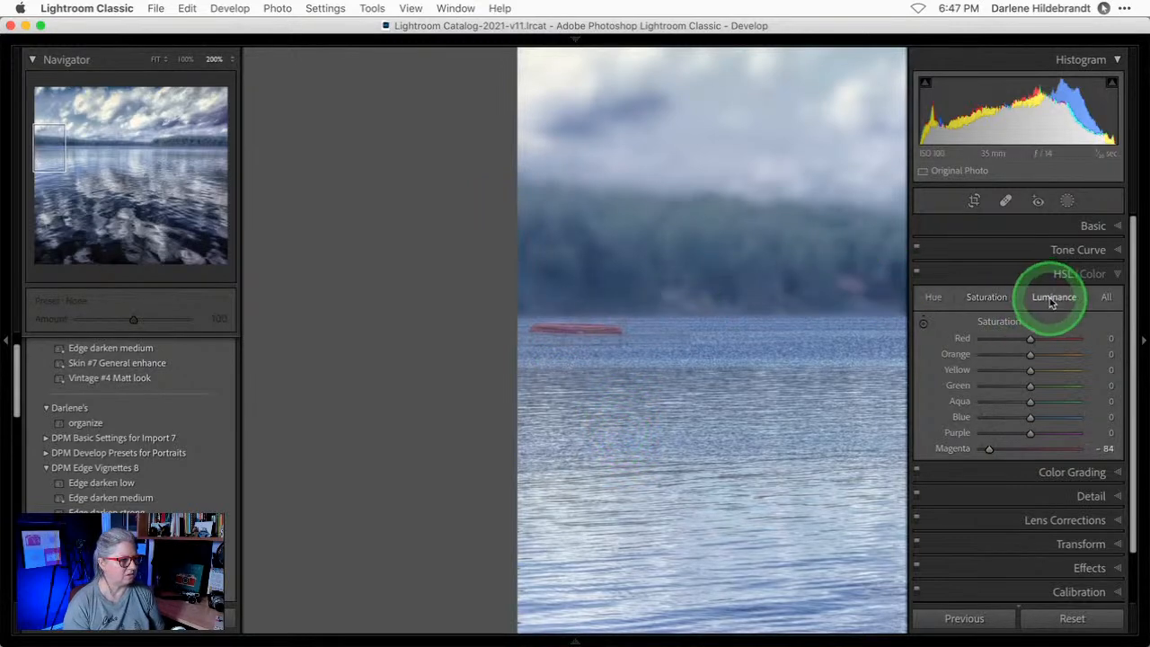
left_click_drag(530, 303, 563, 298)
key("Escape")
left_click(662, 362)
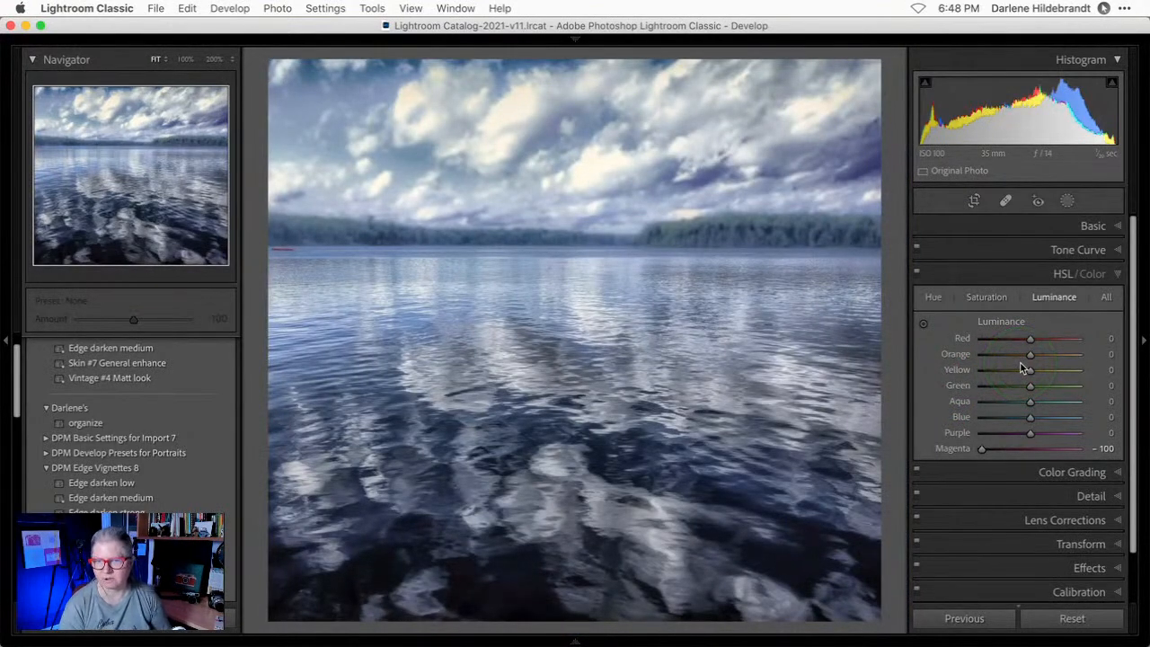
Compare the edited photo with its before version.
key("backslash")
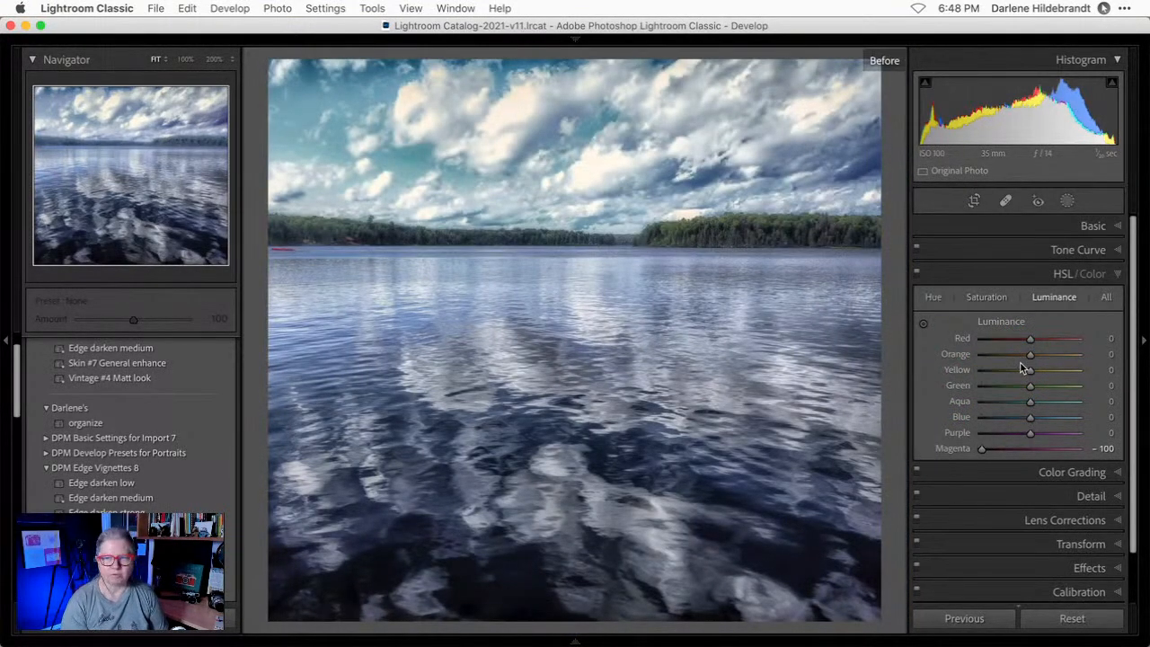
key("backslash")
key("backslash")
key("backslash")
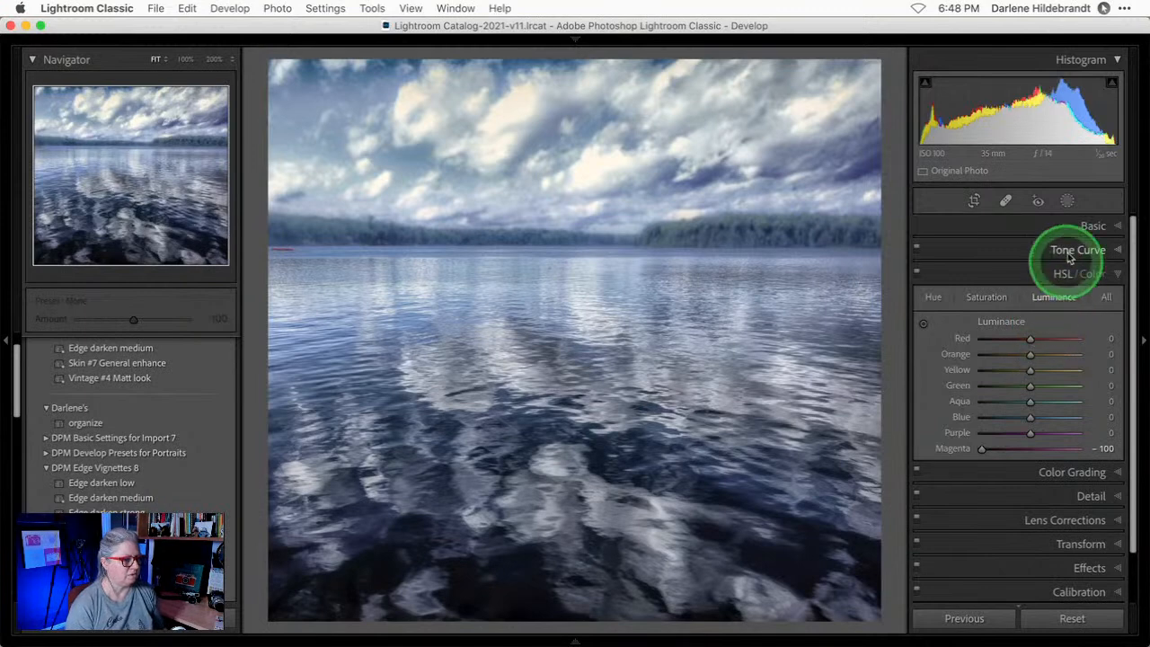
Apply overall Basic adjustments to the photo: Clarity −50, Texture −4, Blacks −23 and Whites +19.
left_click(1083, 225)
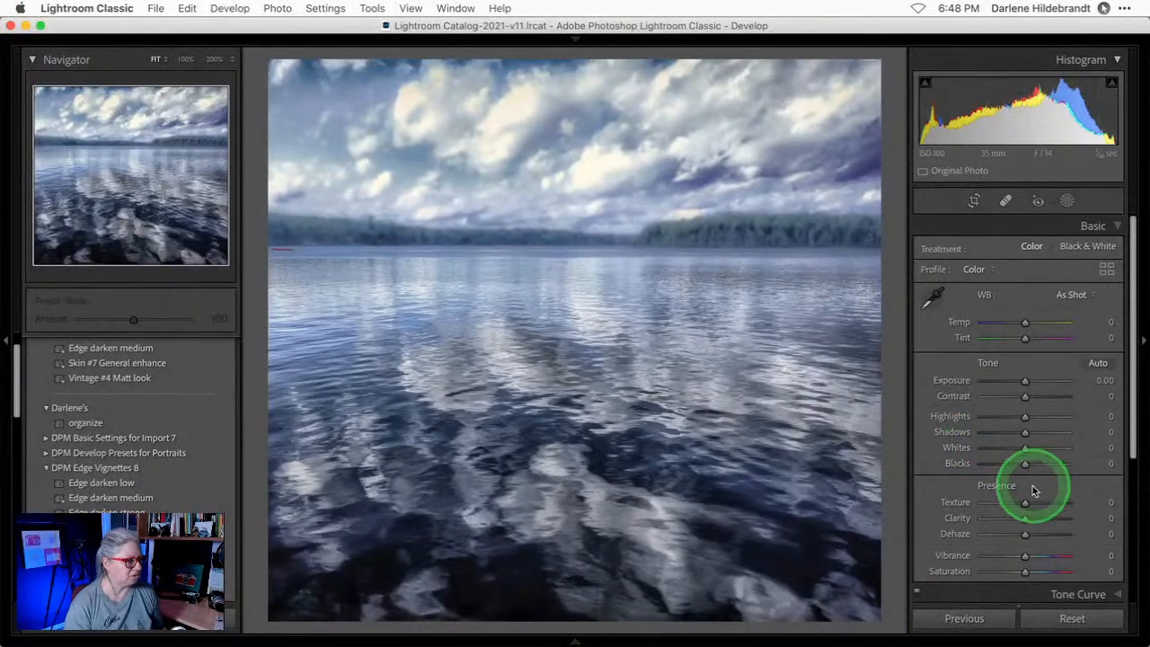
left_click_drag(1025, 518, 1032, 449)
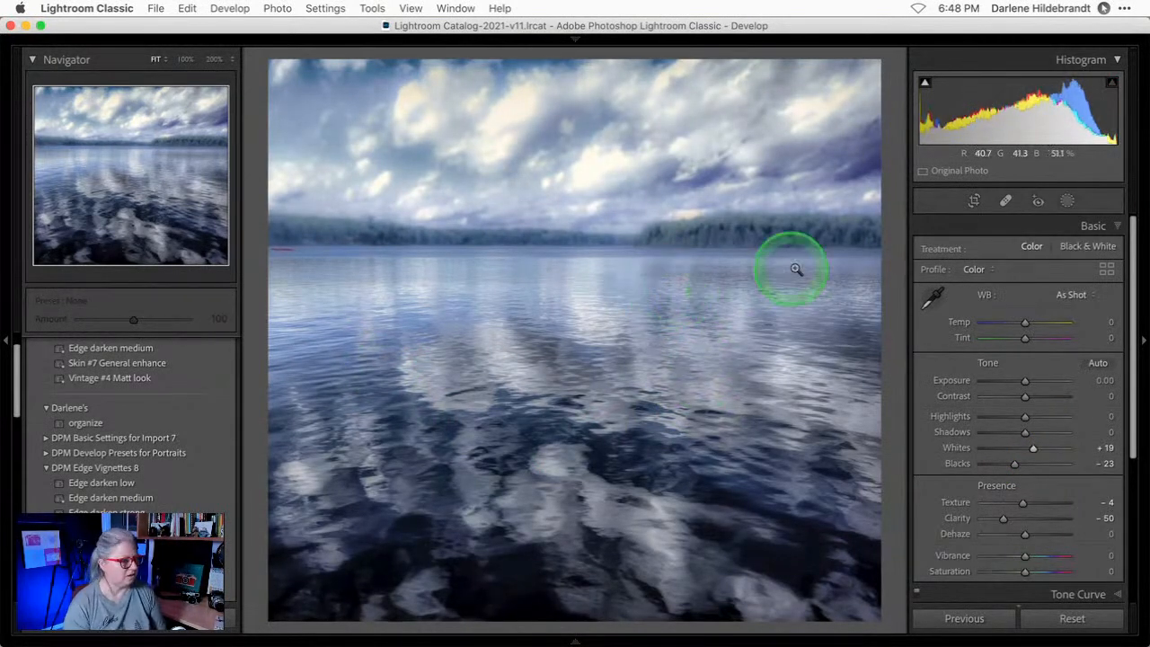
Crop the lake photo to a wide frame of the water reflections only, and shift its white balance to Temp −14 and Tint +27.
mouse_move(1024, 322)
left_mouse_down()
mouse_move(1033, 337)
mouse_move(1021, 338)
left_mouse_up()
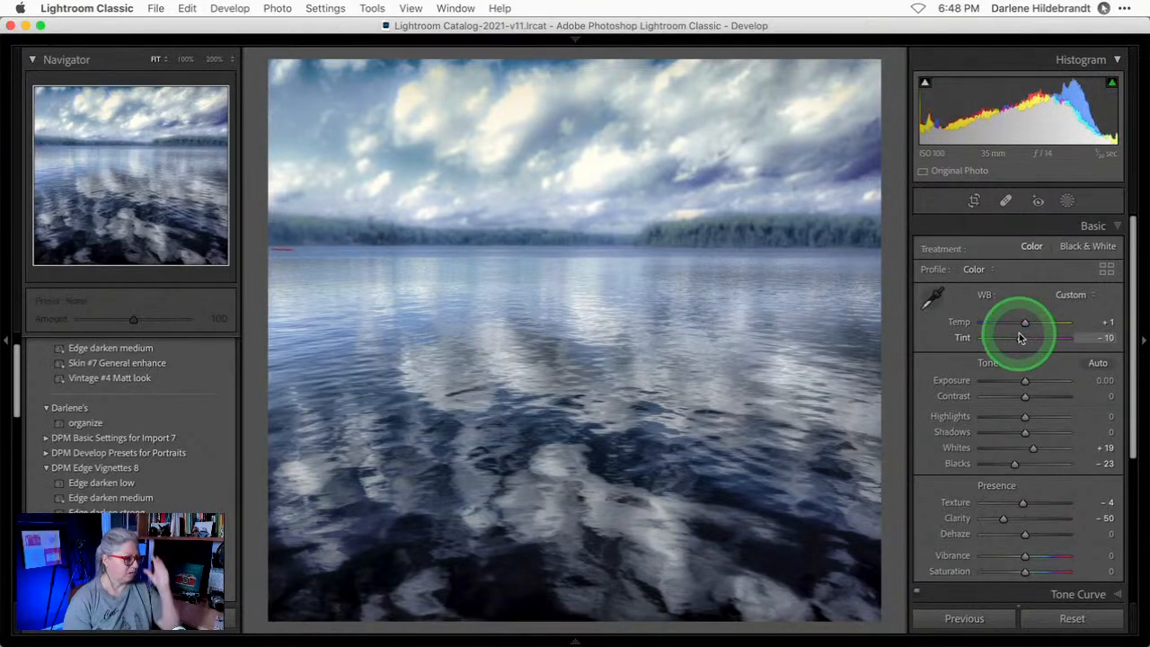
key("r")
left_click(428, 233)
left_click_drag(577, 102, 560, 187)
key("Return")
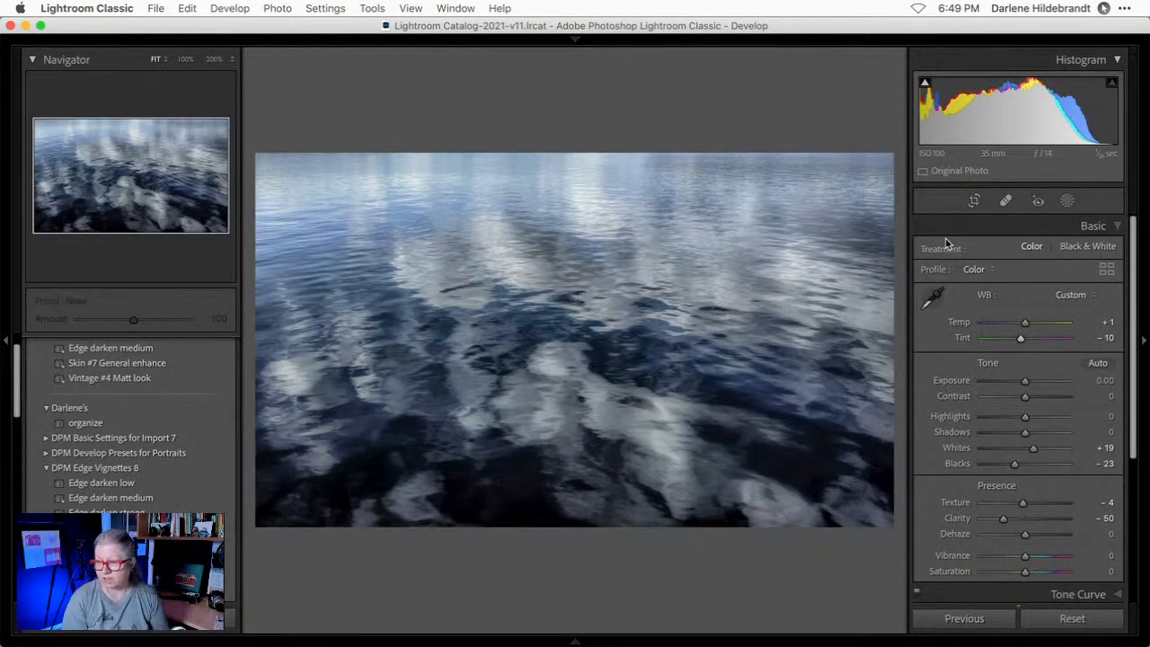
left_click(901, 249)
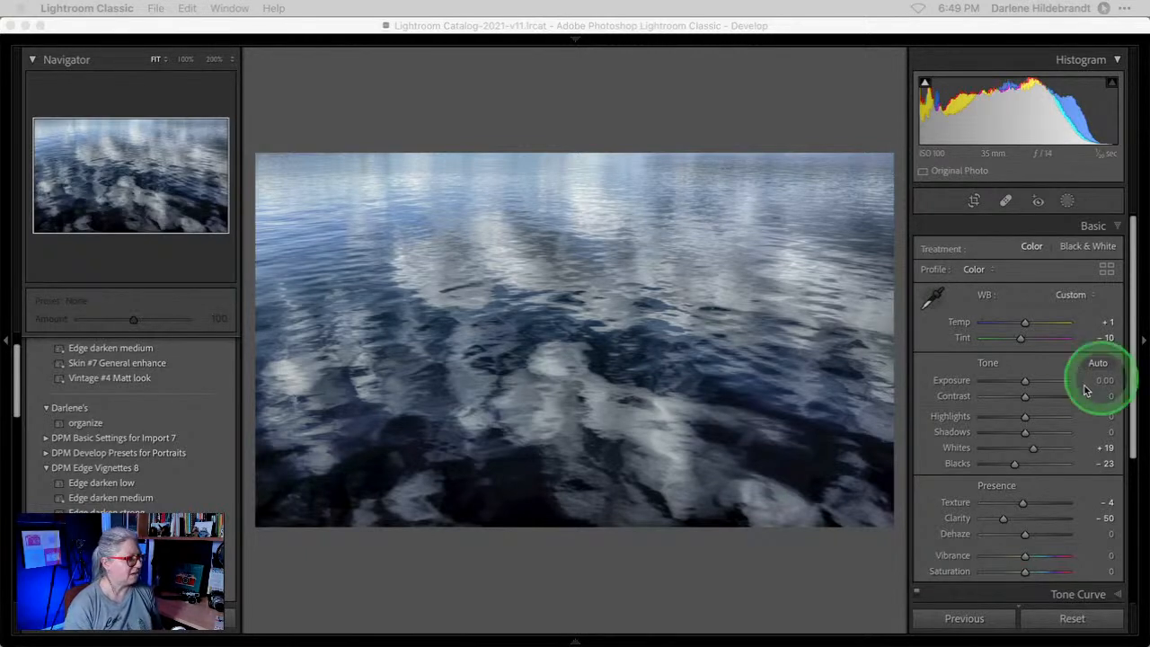
left_click(566, 113)
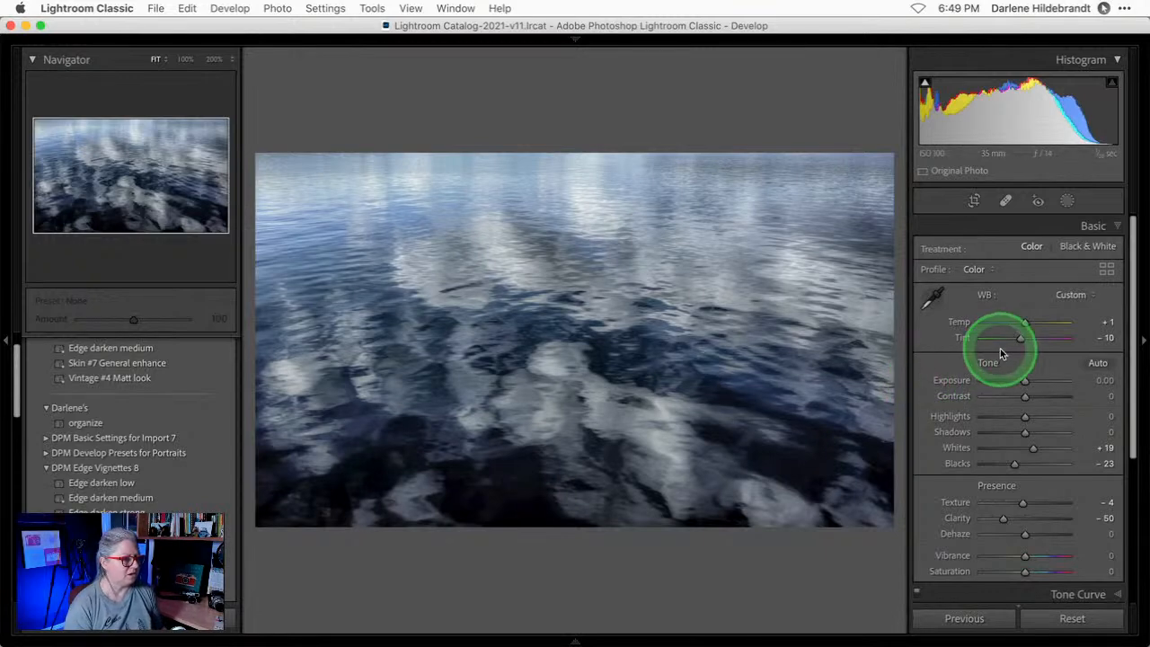
mouse_move(1020, 337)
left_mouse_down()
mouse_move(1041, 340)
mouse_move(1020, 328)
left_mouse_up()
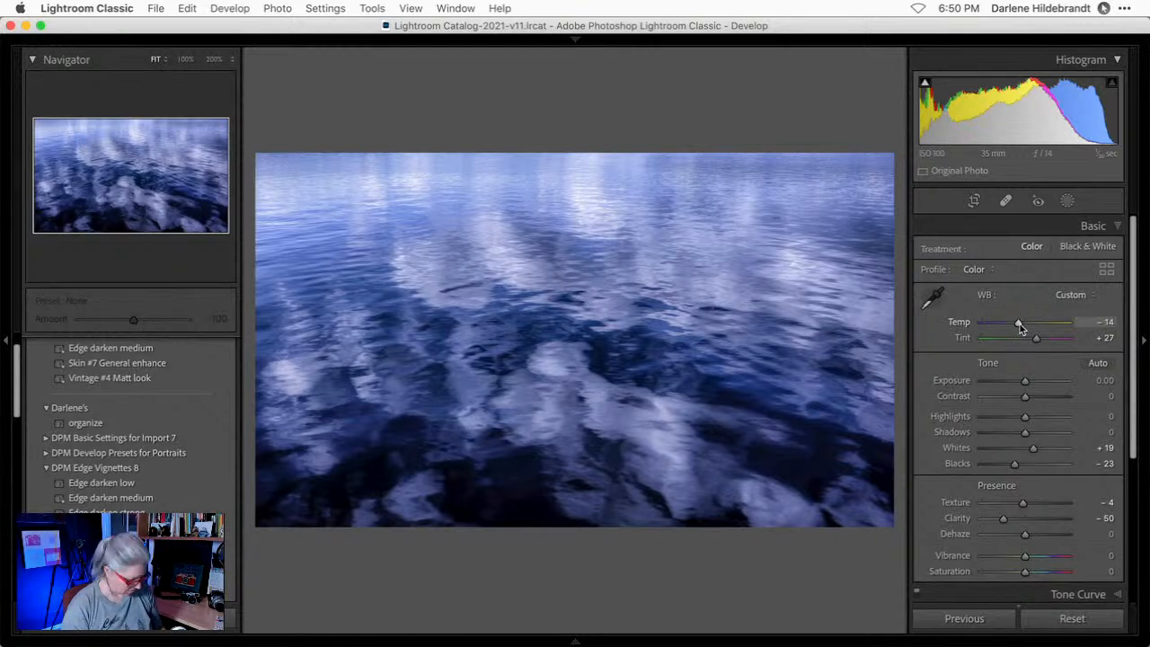
Return to the library grid, try giving the edited lake photo a red color label, and undo the label change.
key("g")
left_click(672, 517)
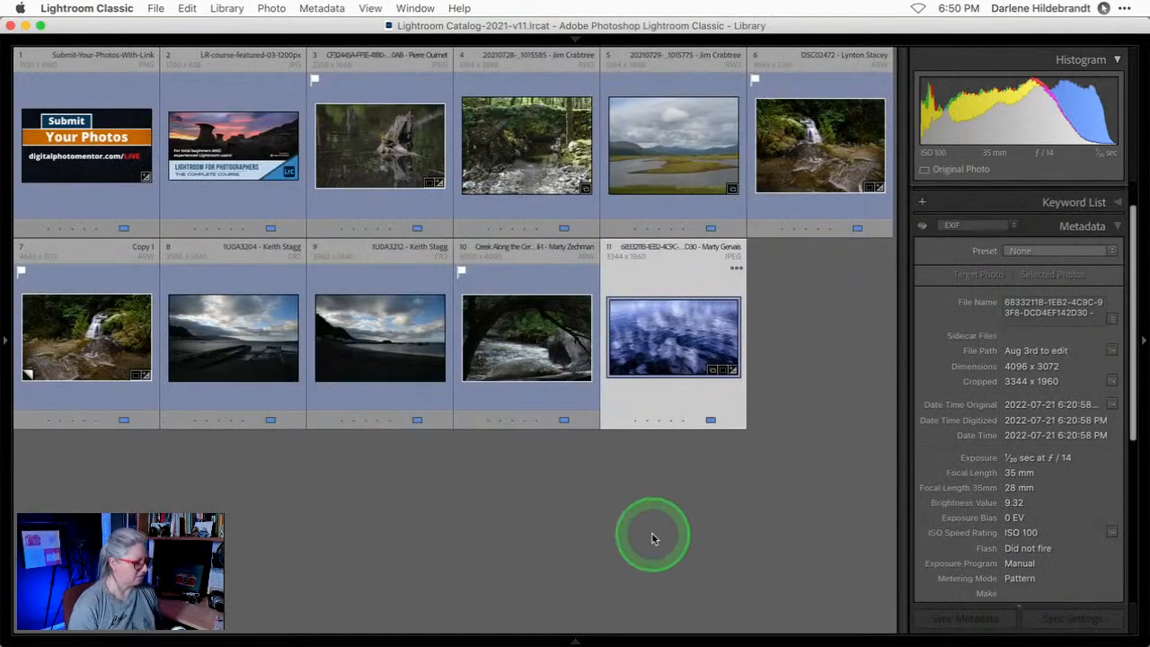
key("6")
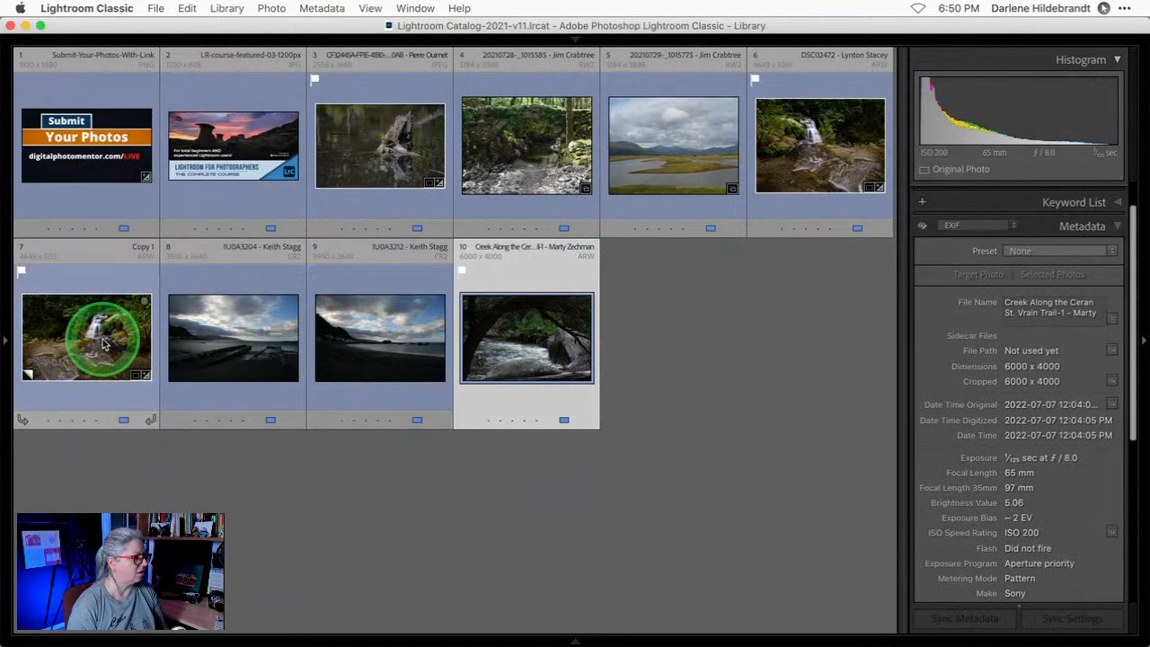
key("super+z")
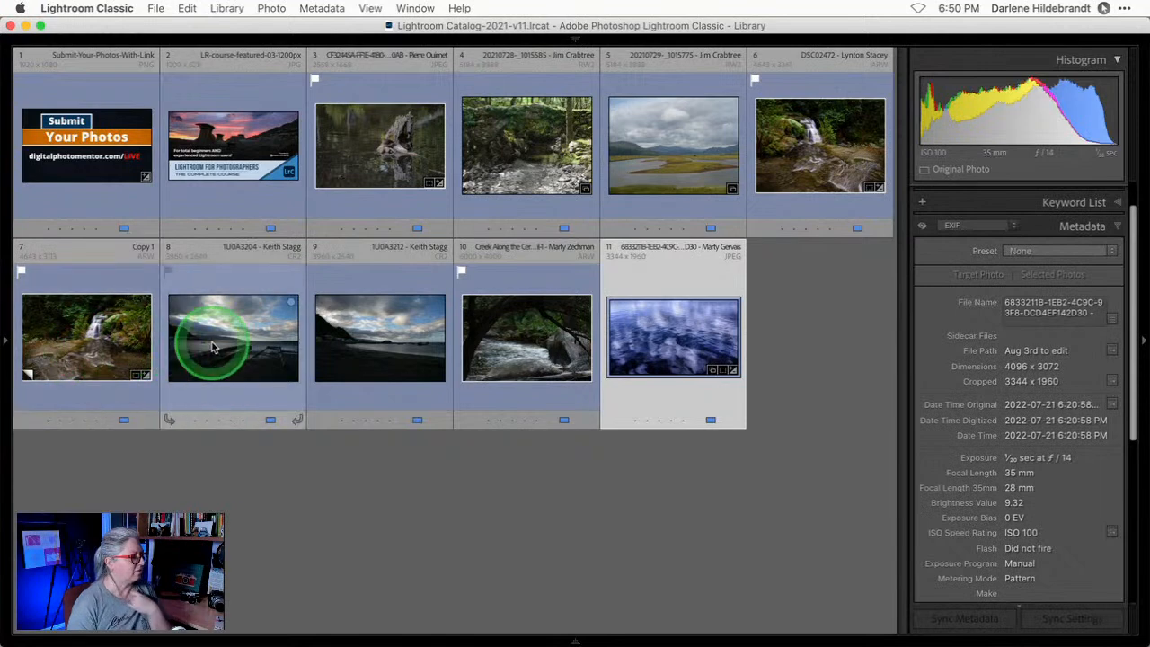
Open the 1U0A3204 photo of the concrete boat ramp enlarged and compare it with the neighbouring 1U0A3212 beach photo.
double_click(213, 349)
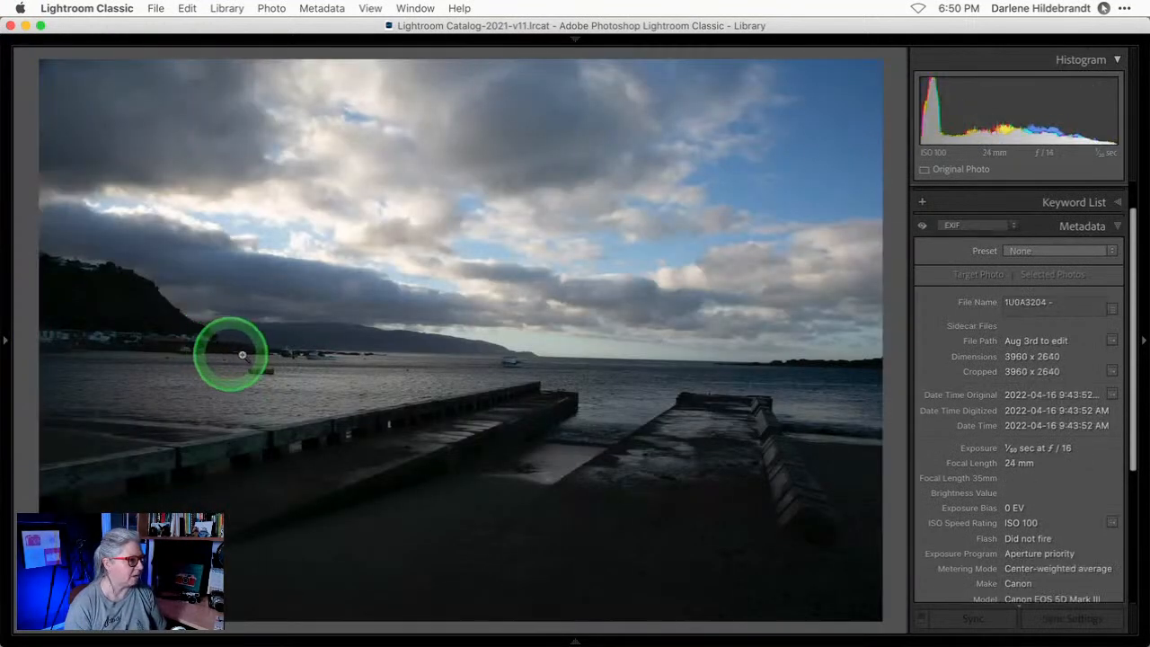
key("Right")
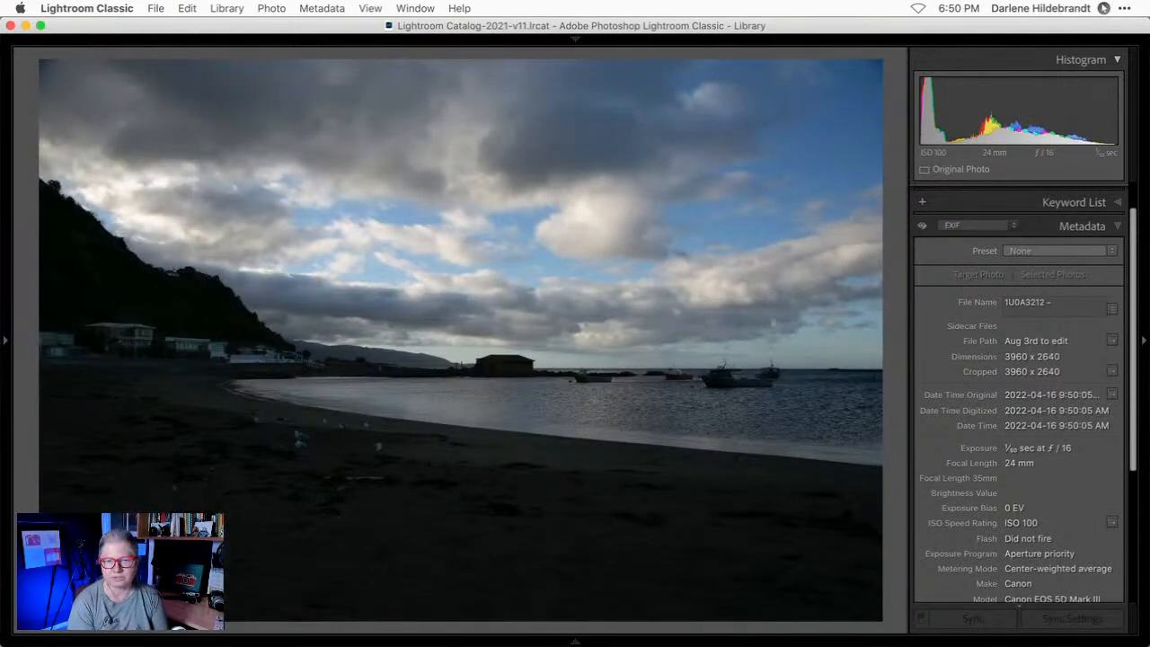
key("Left")
key("Right")
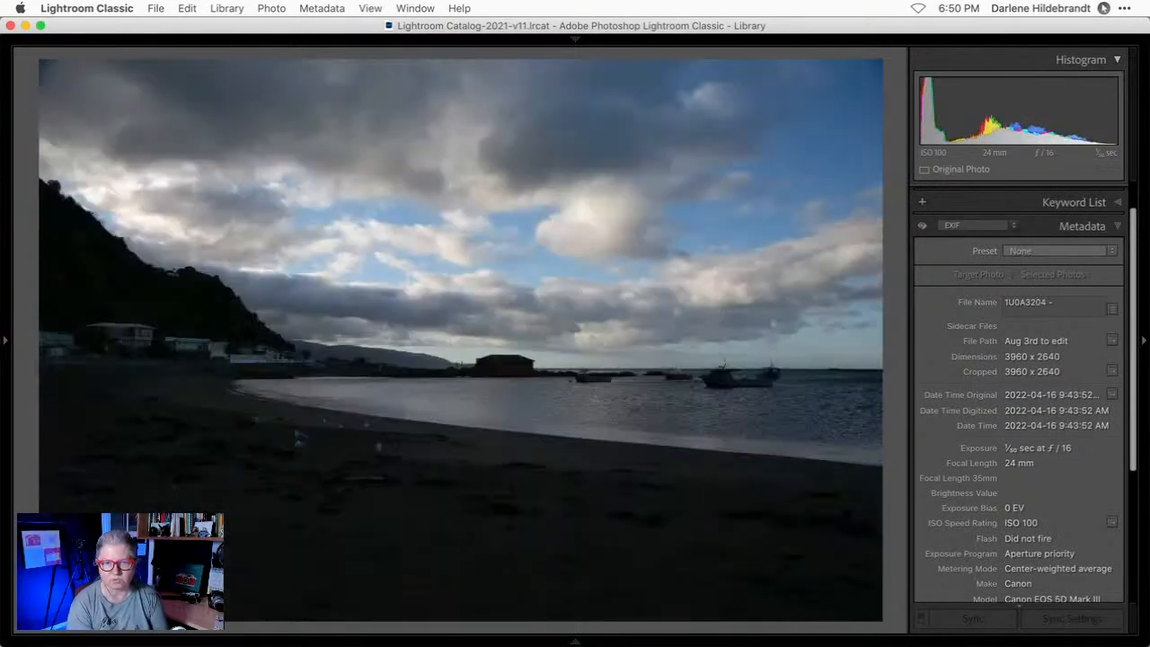
key("Left")
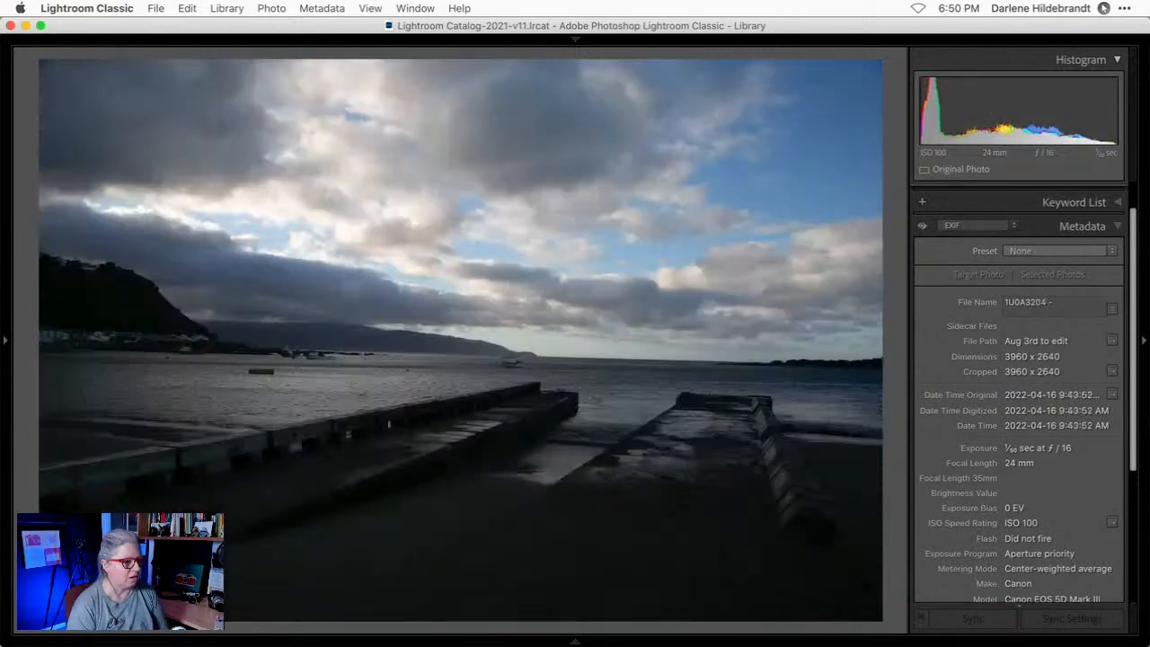
Examine the boat ramp photo's EXIF metadata and display the capture info overlay on the image.
left_click(1049, 408)
scroll(1049, 410, "down", 3)
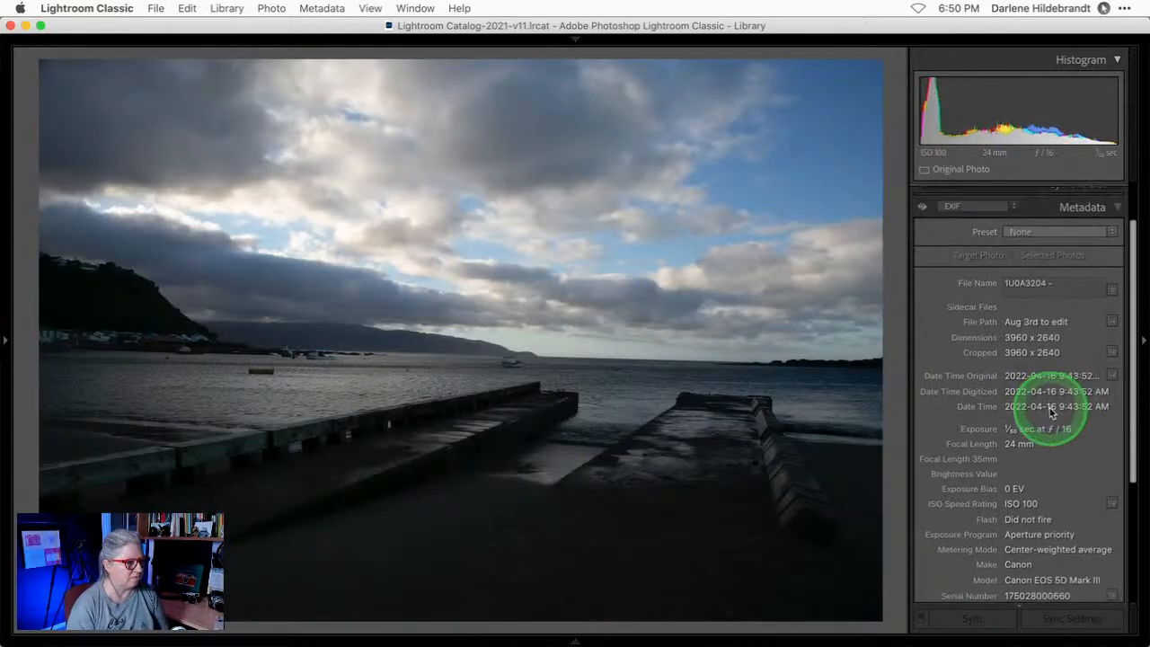
scroll(1049, 408, "up", 1)
left_click(953, 377)
key("i")
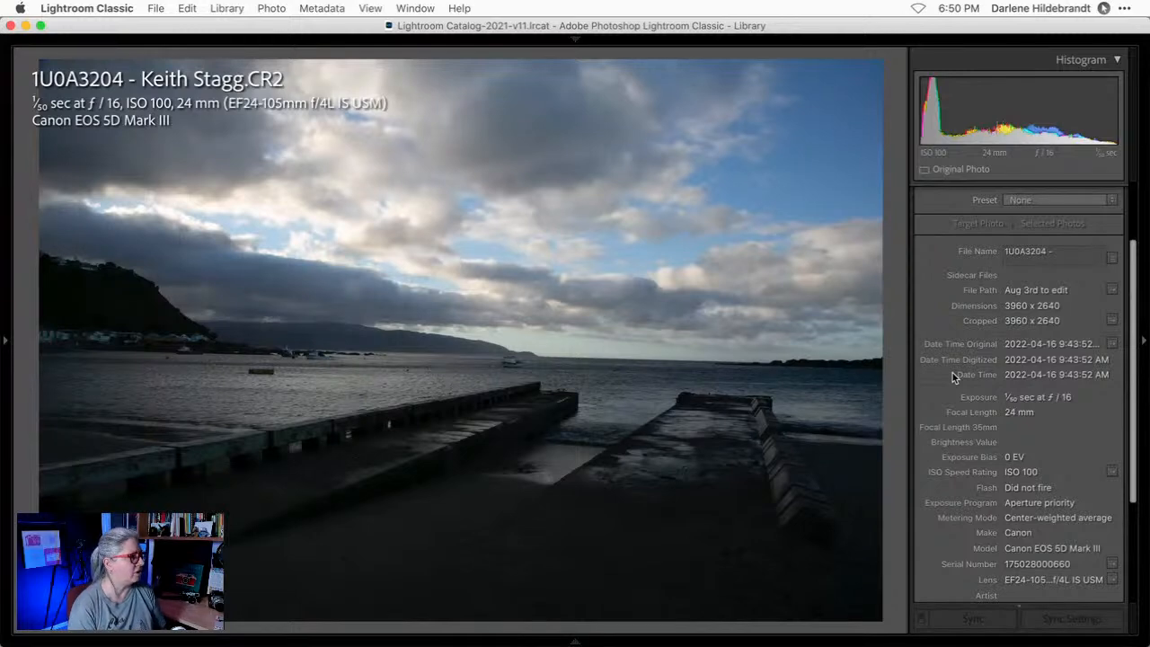
Compare the boat ramp and beach photos along with their capture settings, and hide the info overlay.
key("Right")
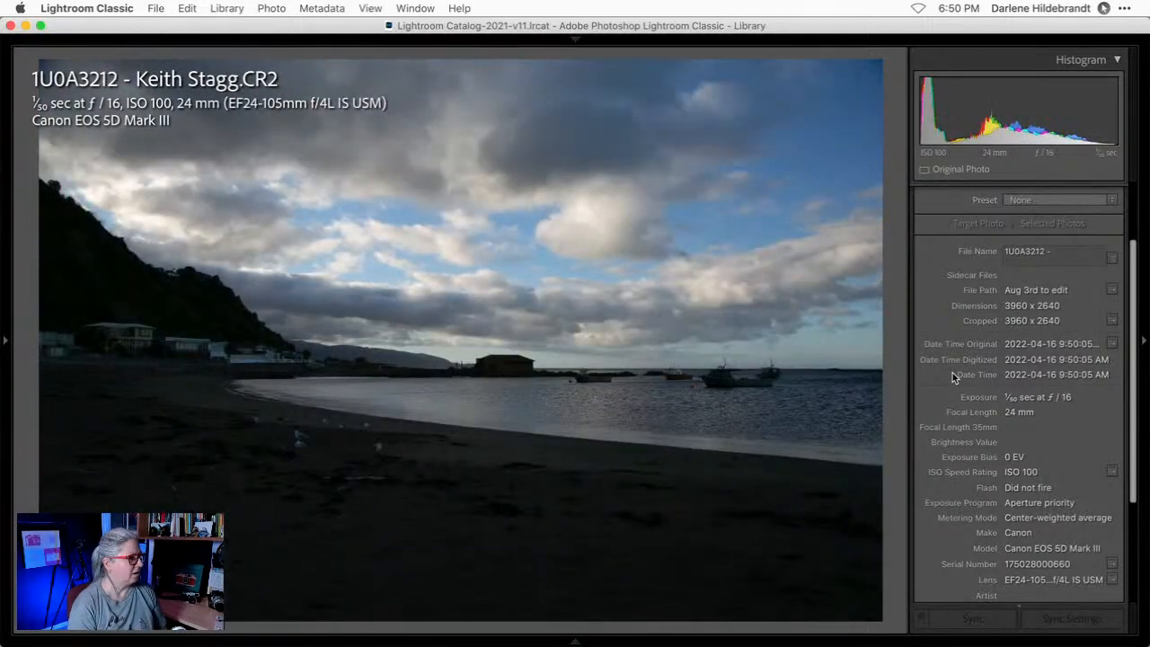
key("Left")
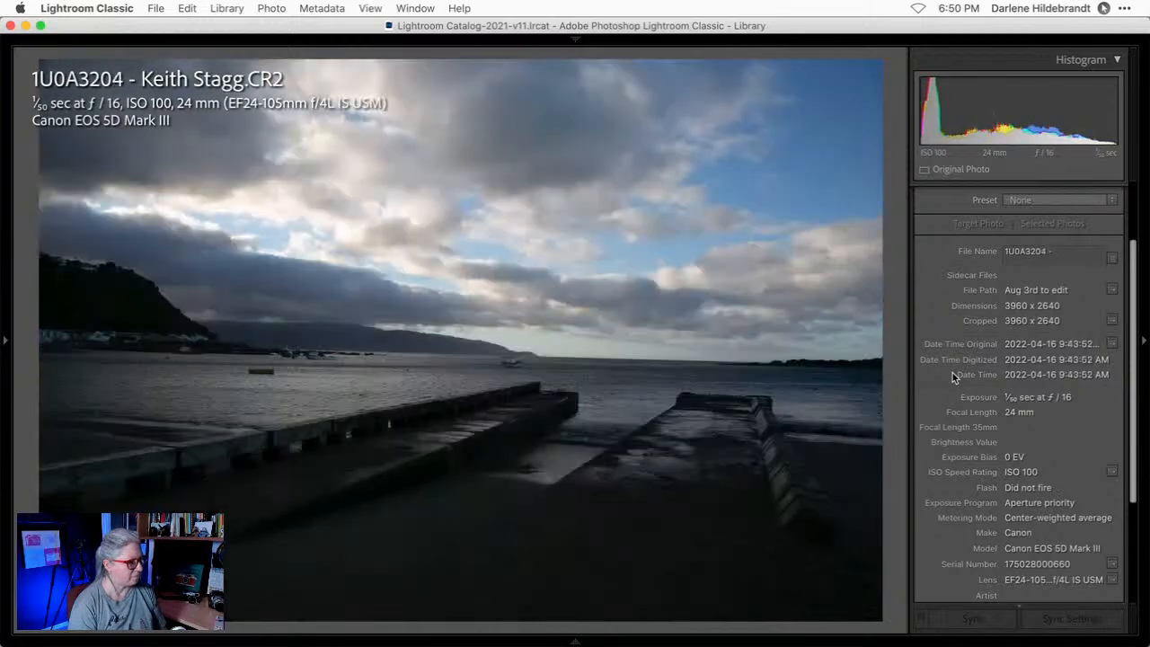
key("Right")
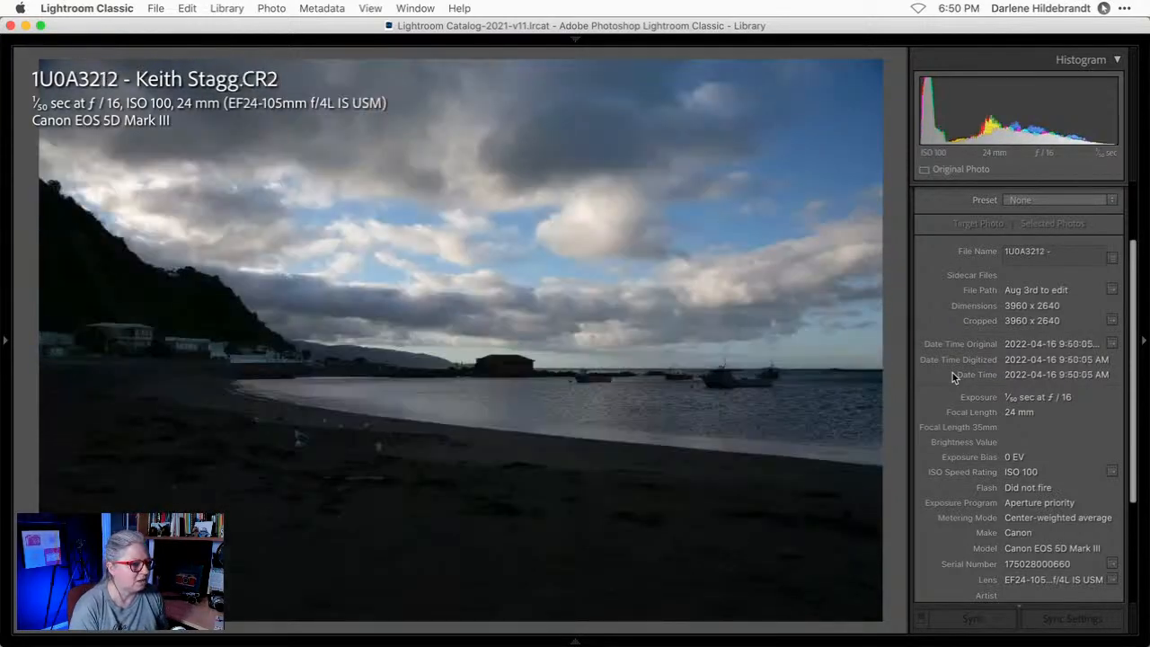
key("Left")
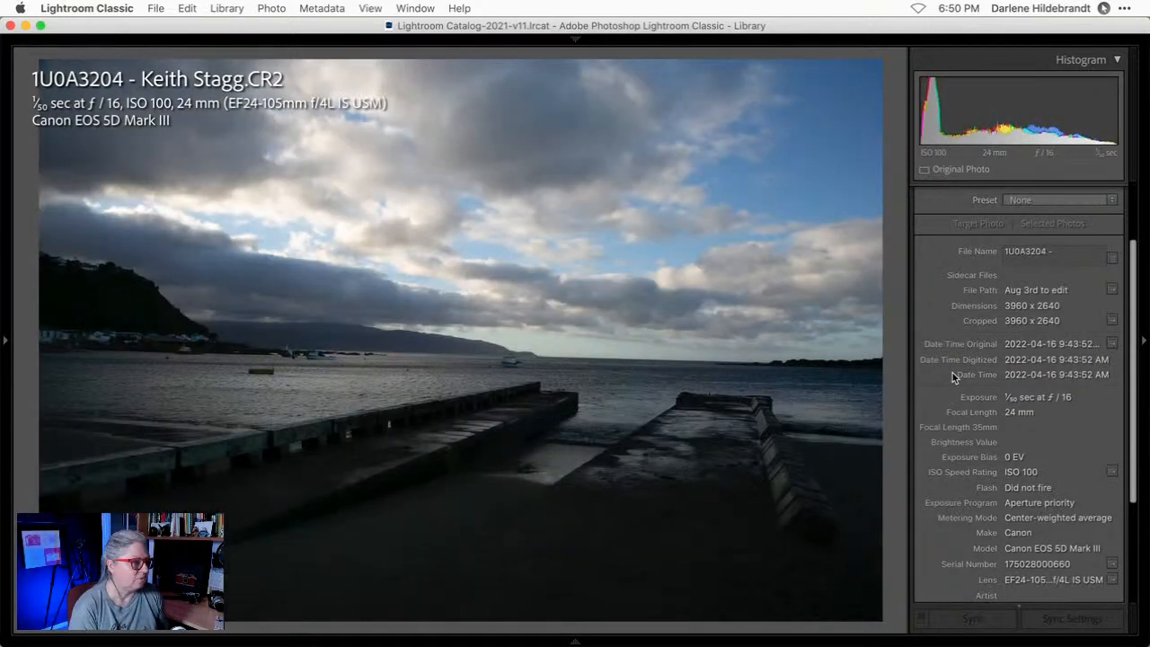
key("Right")
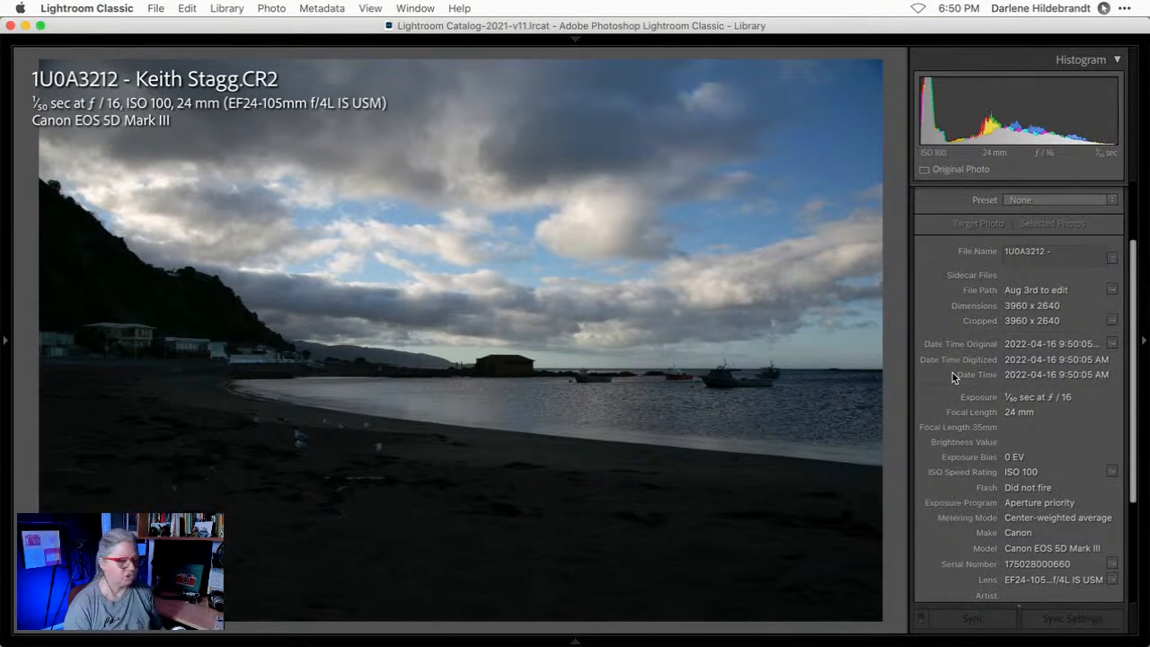
key("Left")
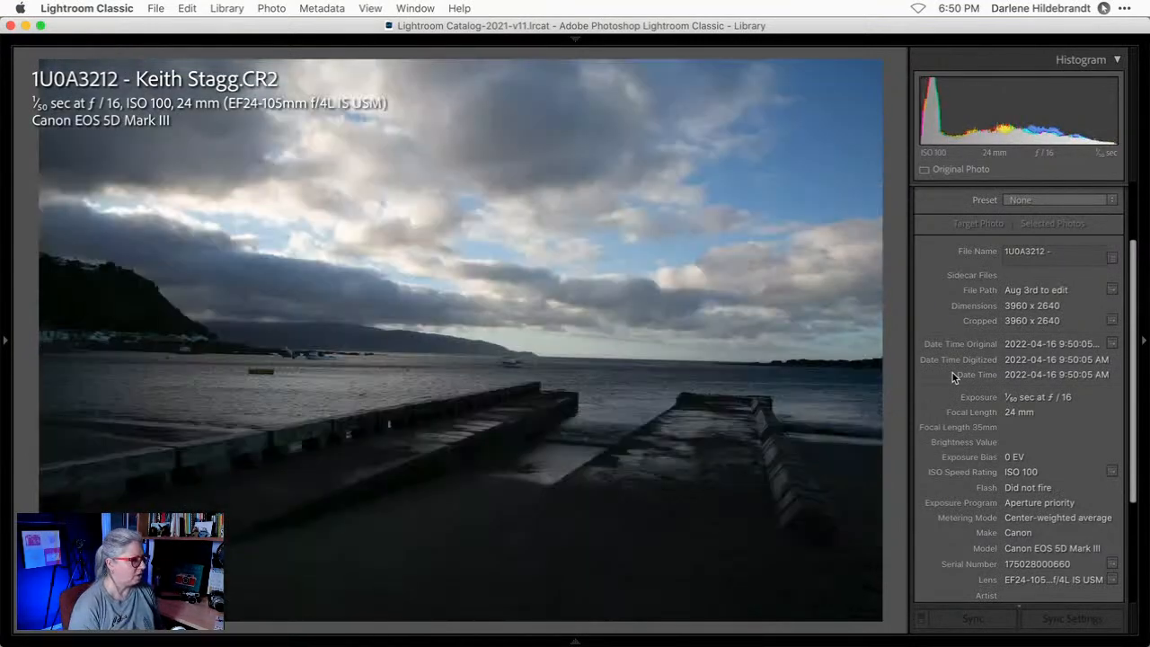
key("i")
key("i")
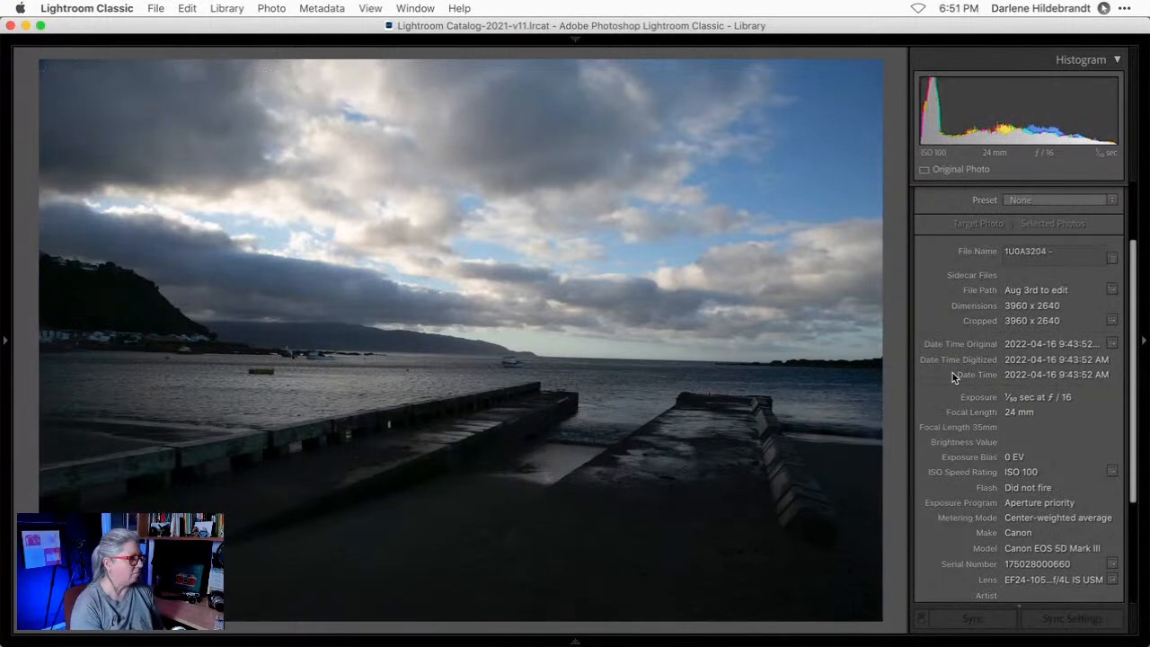
Open the boat ramp photo for developing and preview its Camera Matching profiles, including Landscape, Portrait, Neutral and Faithful.
key("d")
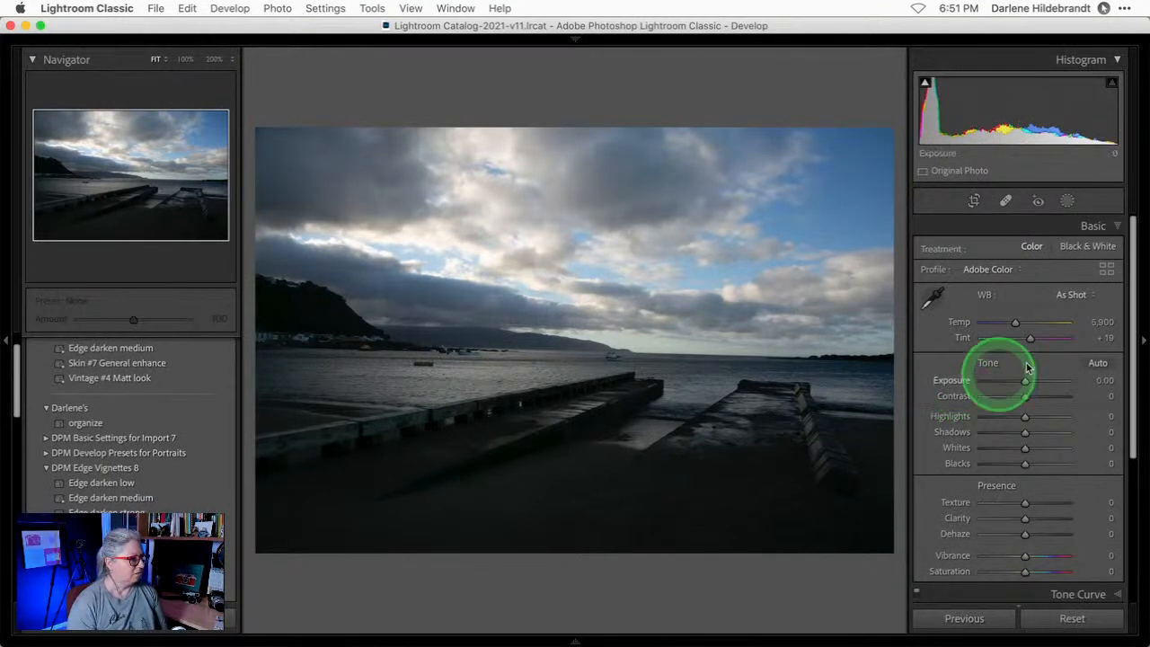
left_click(1105, 270)
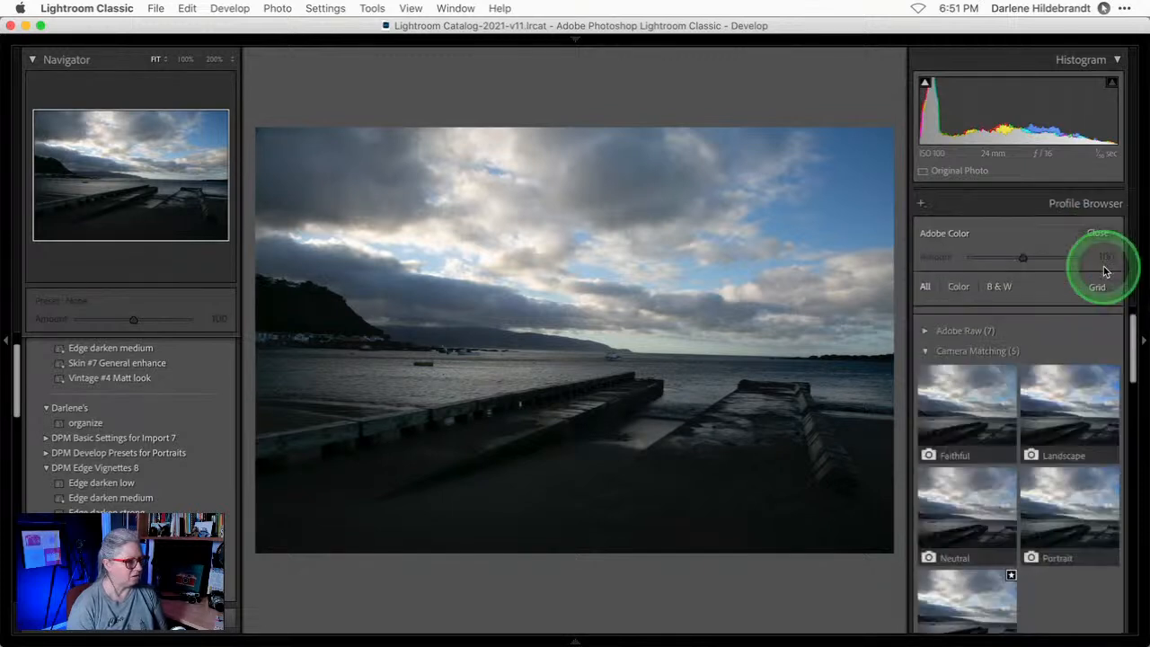
left_click(1058, 410)
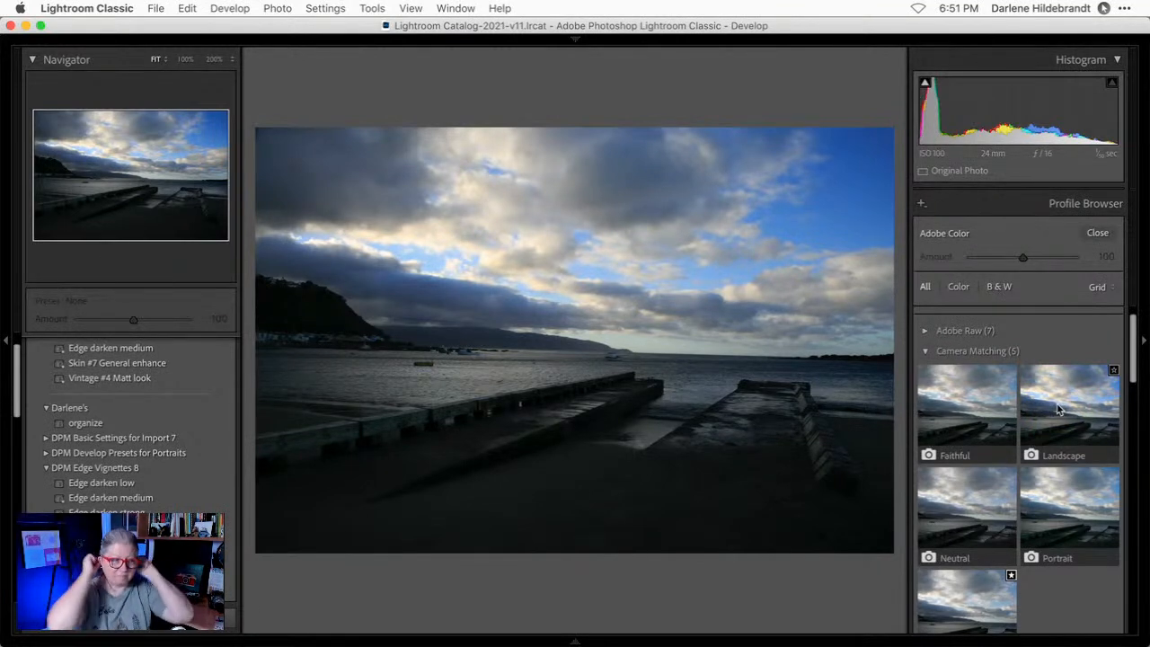
left_click(1077, 513)
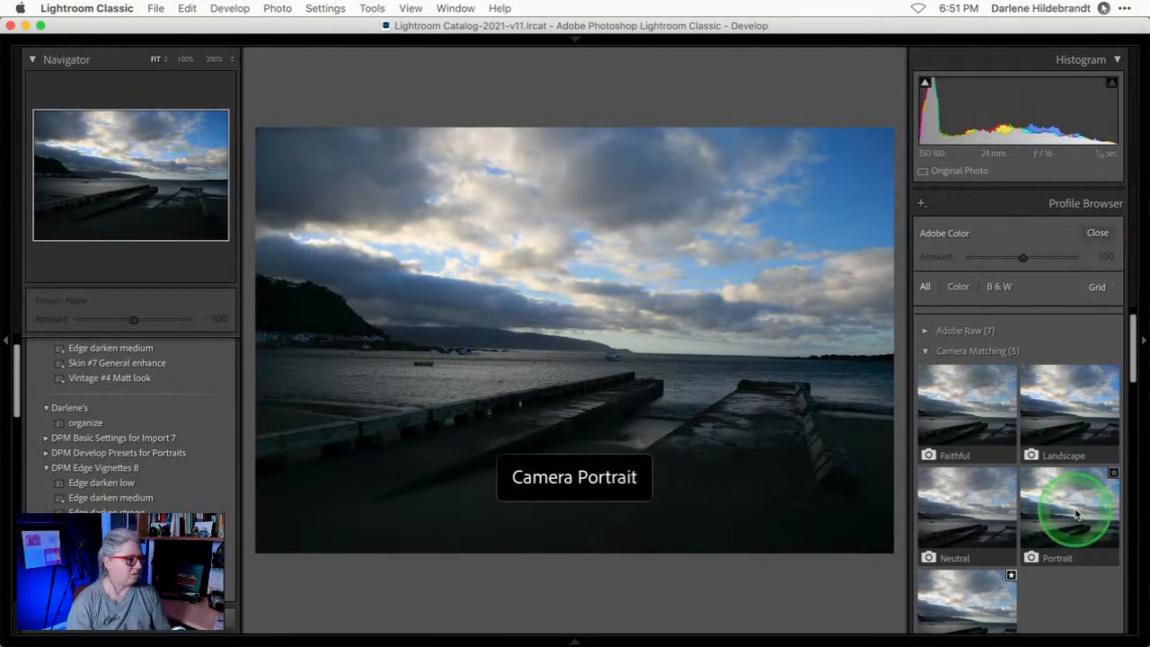
left_click(969, 493)
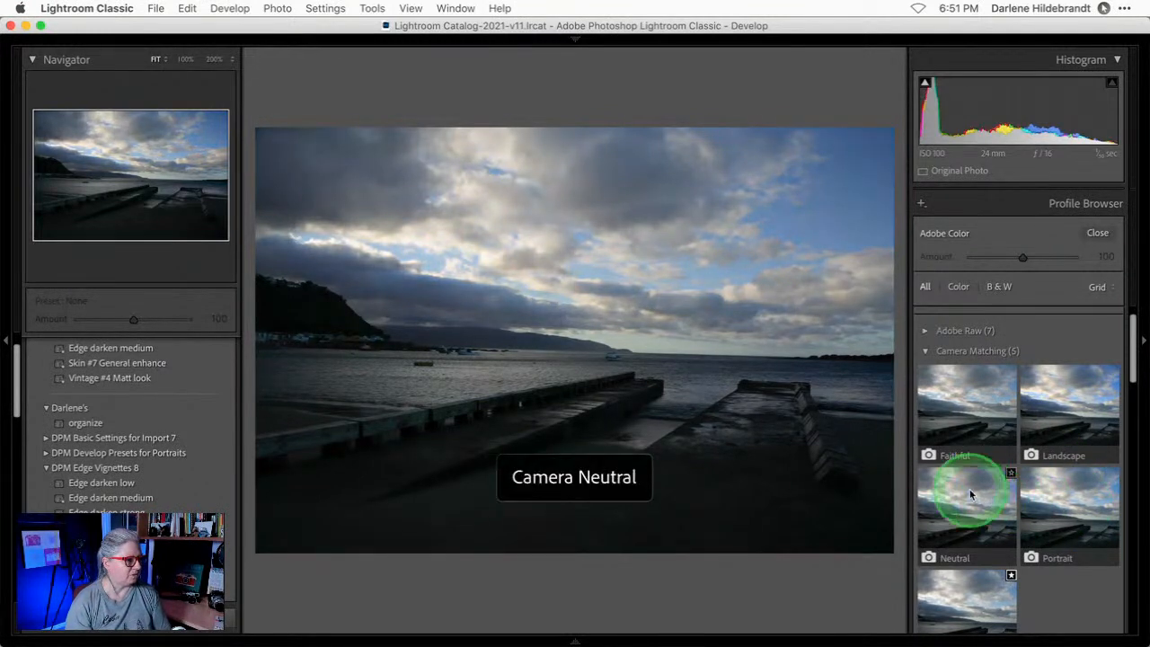
left_click(968, 415)
left_click(958, 512)
scroll(958, 509, "down", 2)
left_click(958, 525)
left_click(1052, 545)
left_click(996, 531)
Preview Camera Landscape and Camera Neutral once more, and apply the Camera Standard profile to the photo.
left_click(1065, 335)
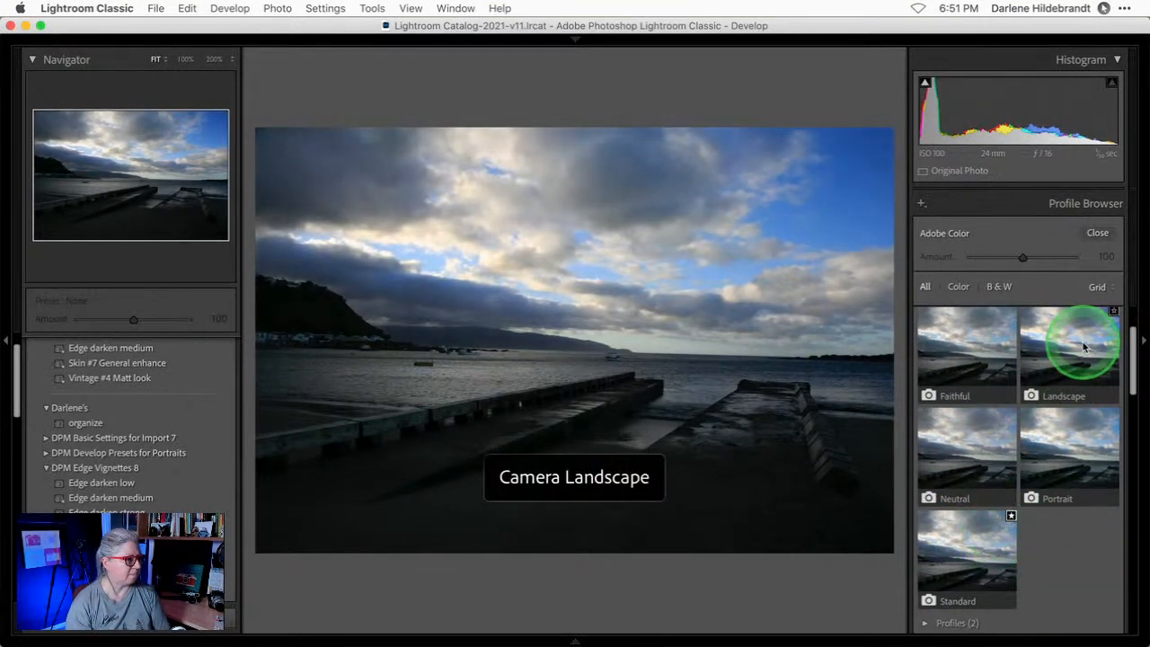
left_click(1080, 336)
left_click(963, 566)
left_click(971, 440)
left_click(970, 550)
left_click(746, 495)
left_click(1097, 233)
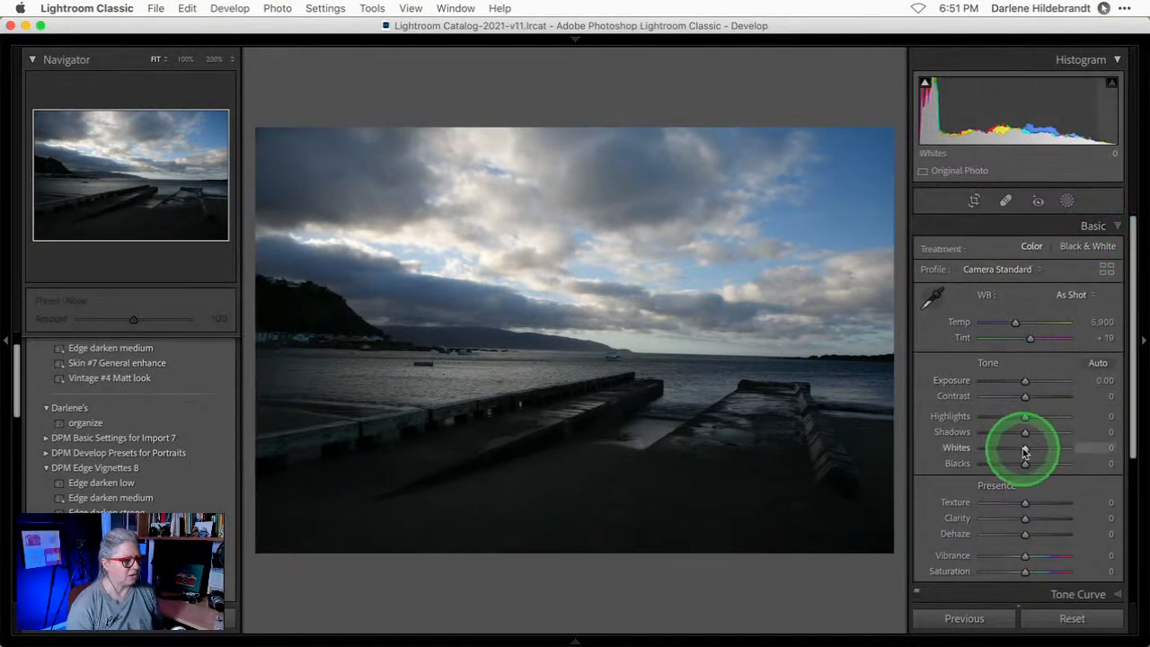
Set Whites to +20 and Blacks to −5 using their automatic values, and lower Highlights to −13.
double_click(960, 449, "shift")
double_click(956, 463, "shift")
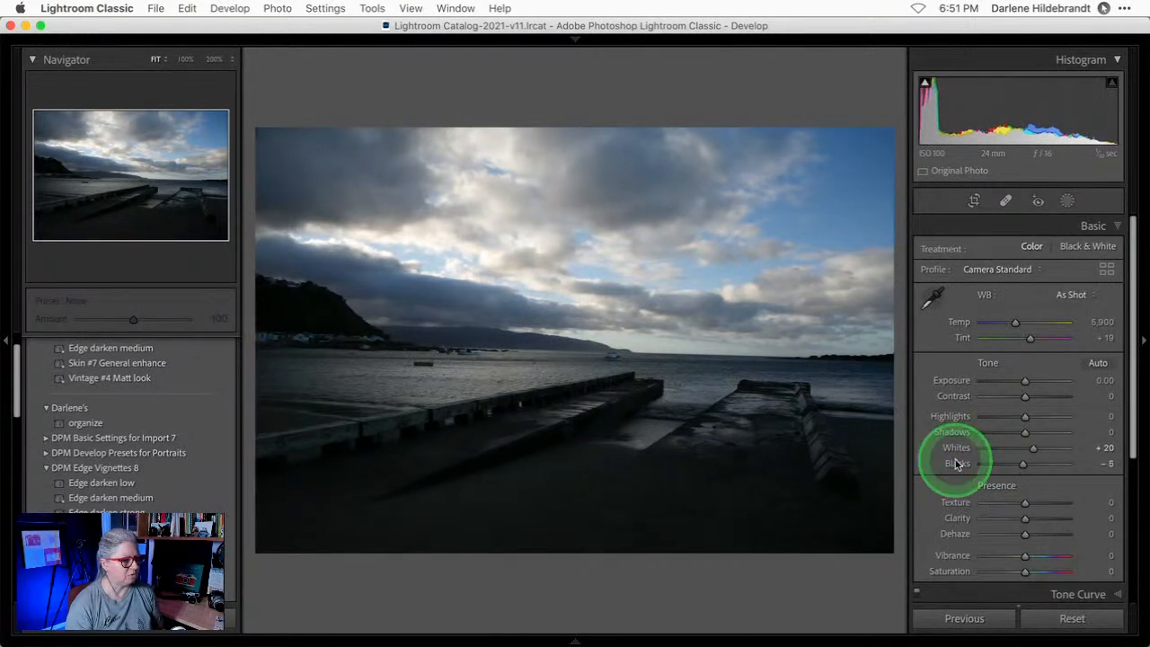
left_click(1035, 451, "alt")
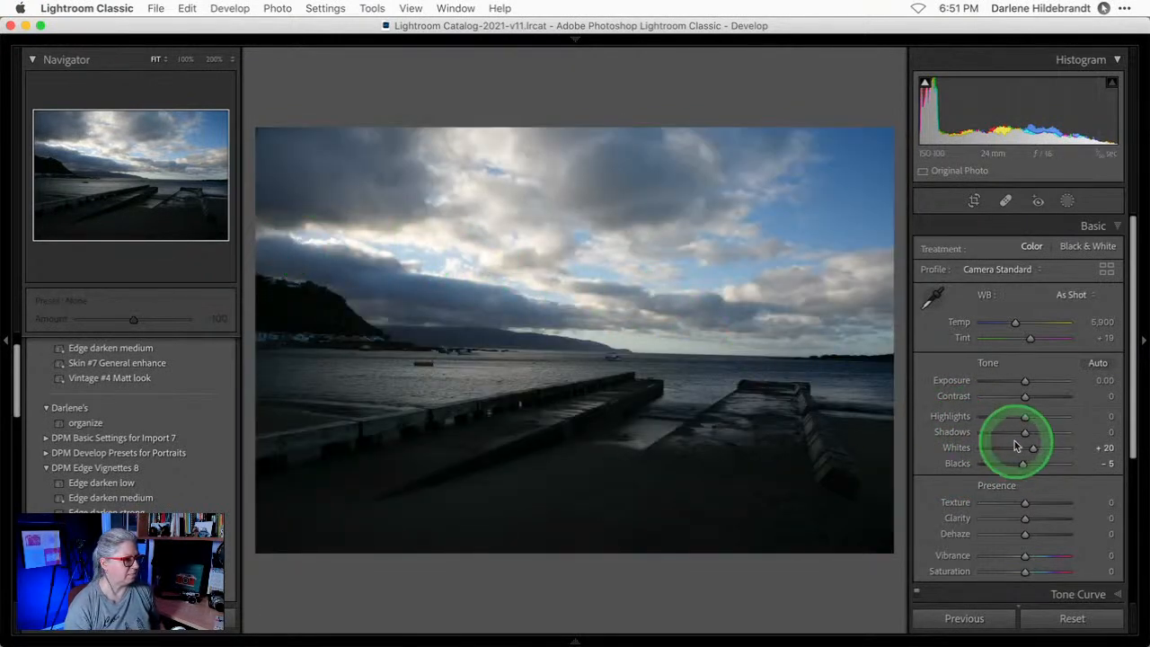
left_click(1033, 451, "alt")
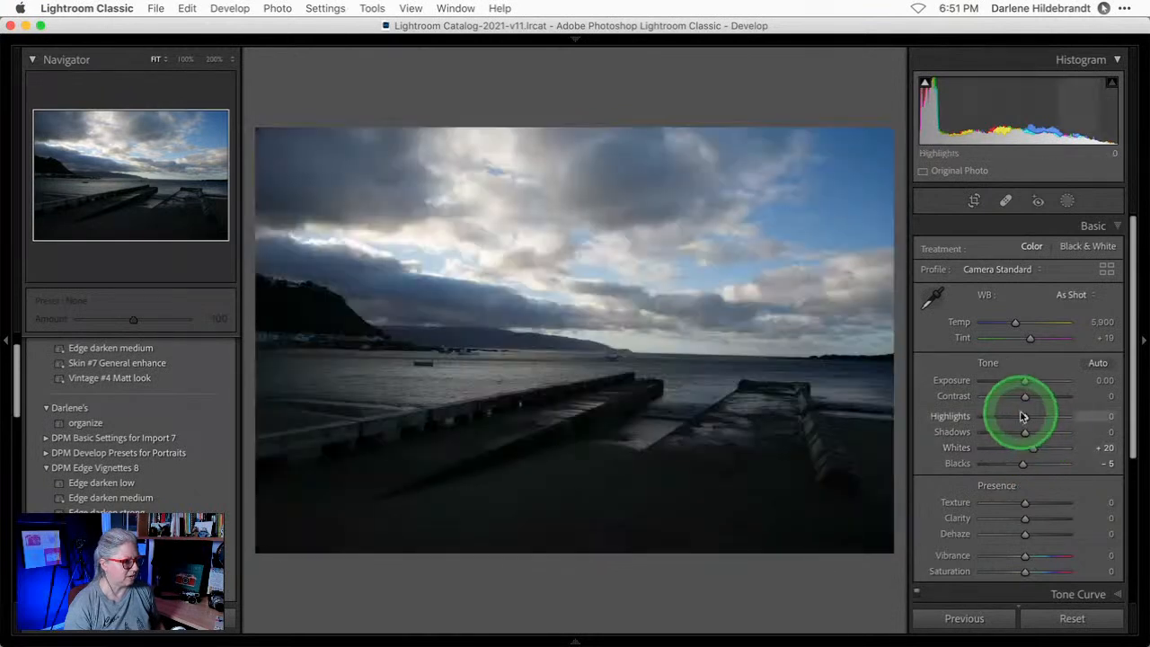
left_click_drag(1024, 416, 1019, 418)
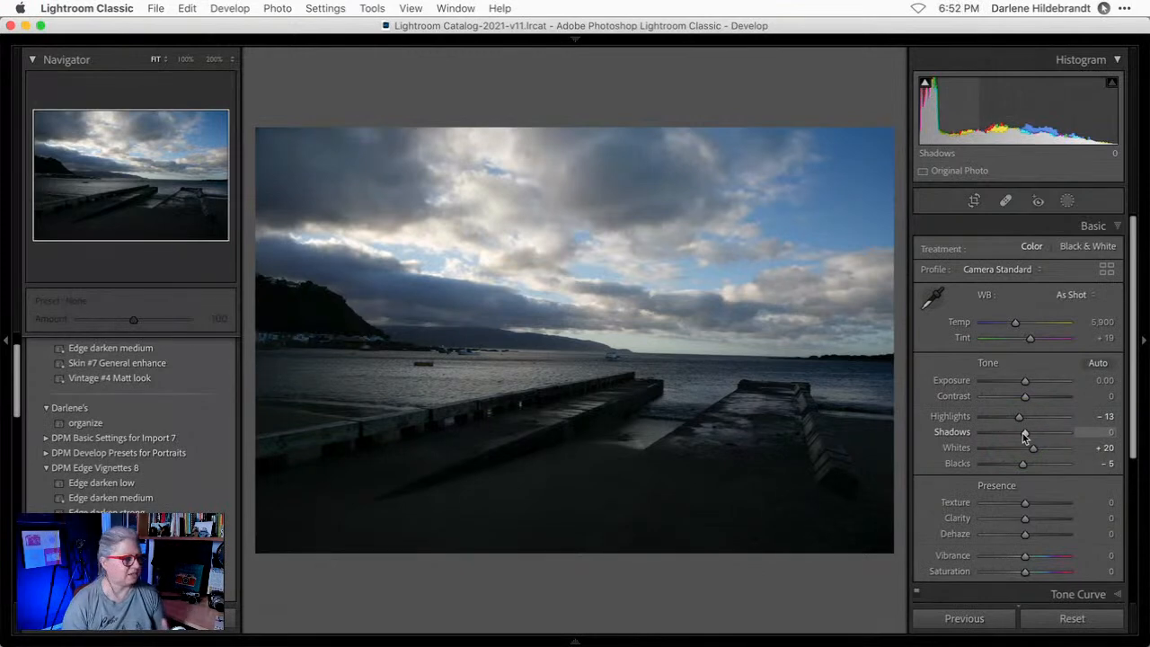
Try brightening the whole boat ramp photo with Exposure +2.05, and reset the exposure to 0.
left_click_drag(1023, 379, 1042, 380)
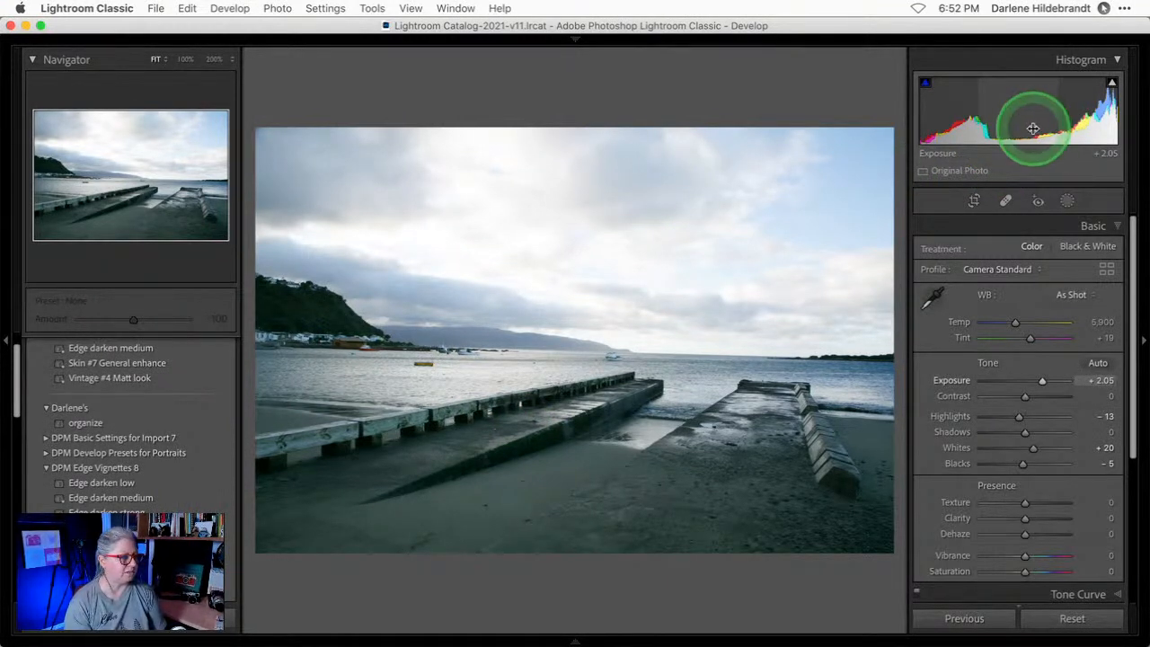
left_click(1042, 381)
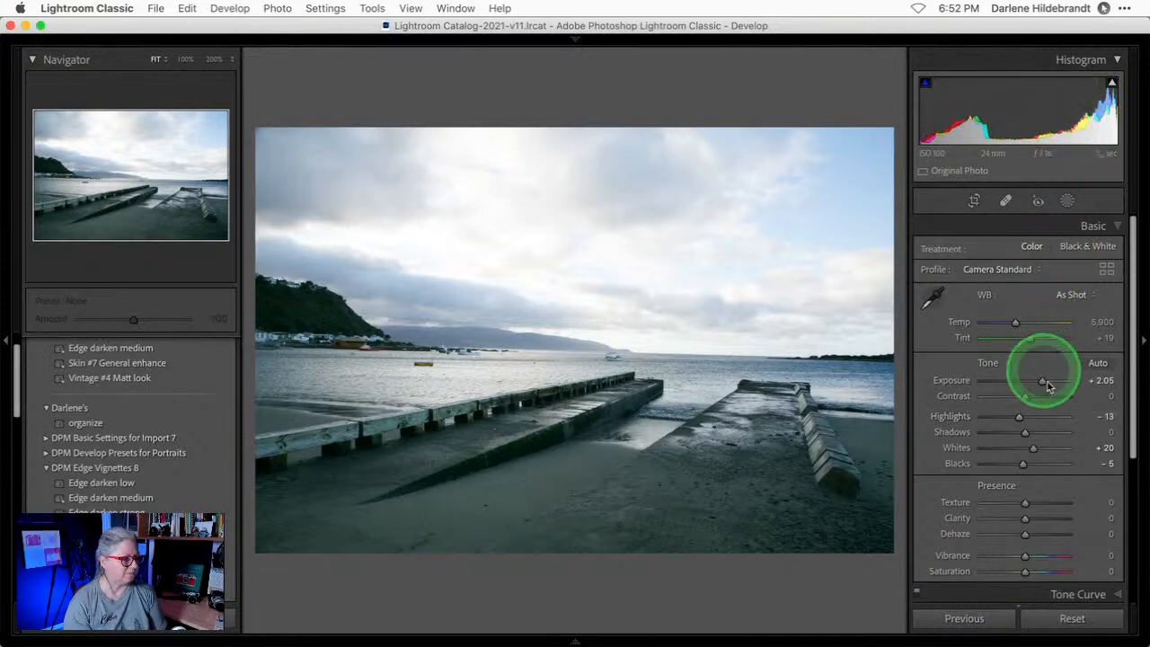
double_click(1040, 383)
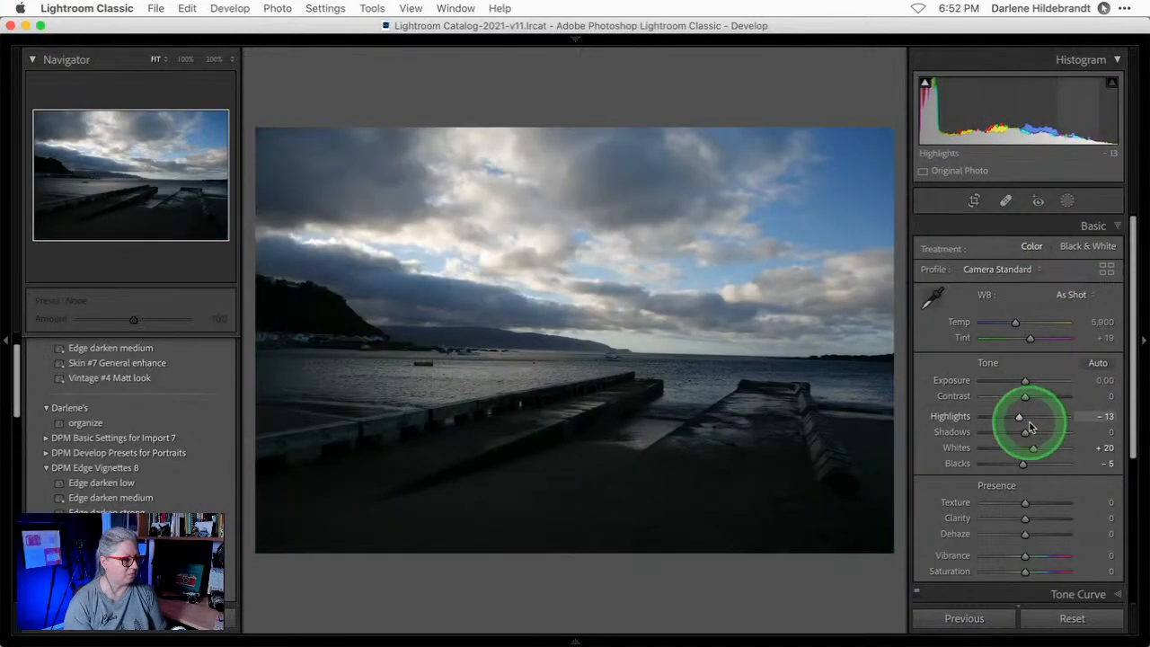
Brighten the boat ramp photo by setting Shadows to +34 and Exposure to +0.45.
left_click_drag(1025, 434, 1067, 432)
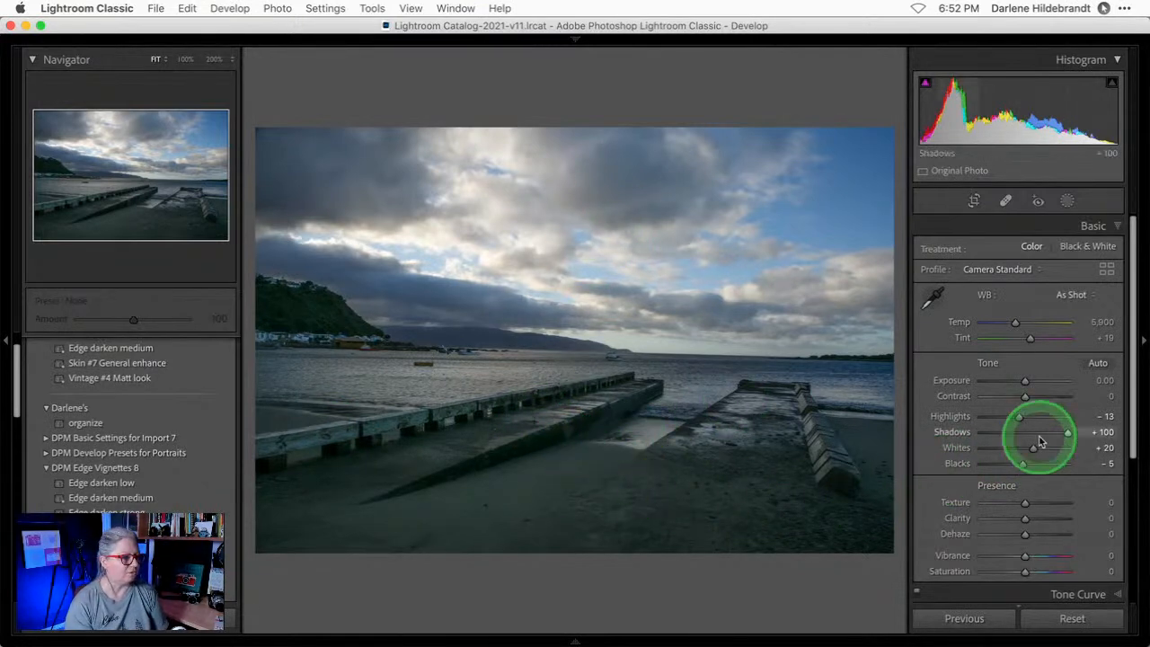
left_click_drag(1068, 434, 1040, 435)
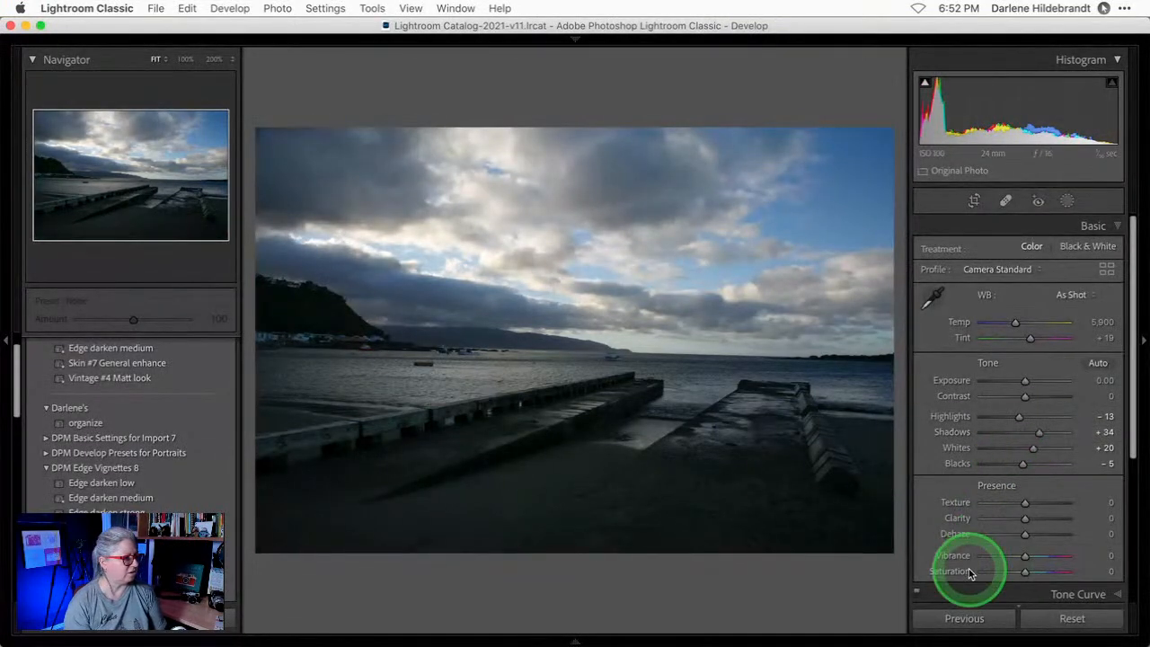
left_click_drag(1024, 374, 1029, 381)
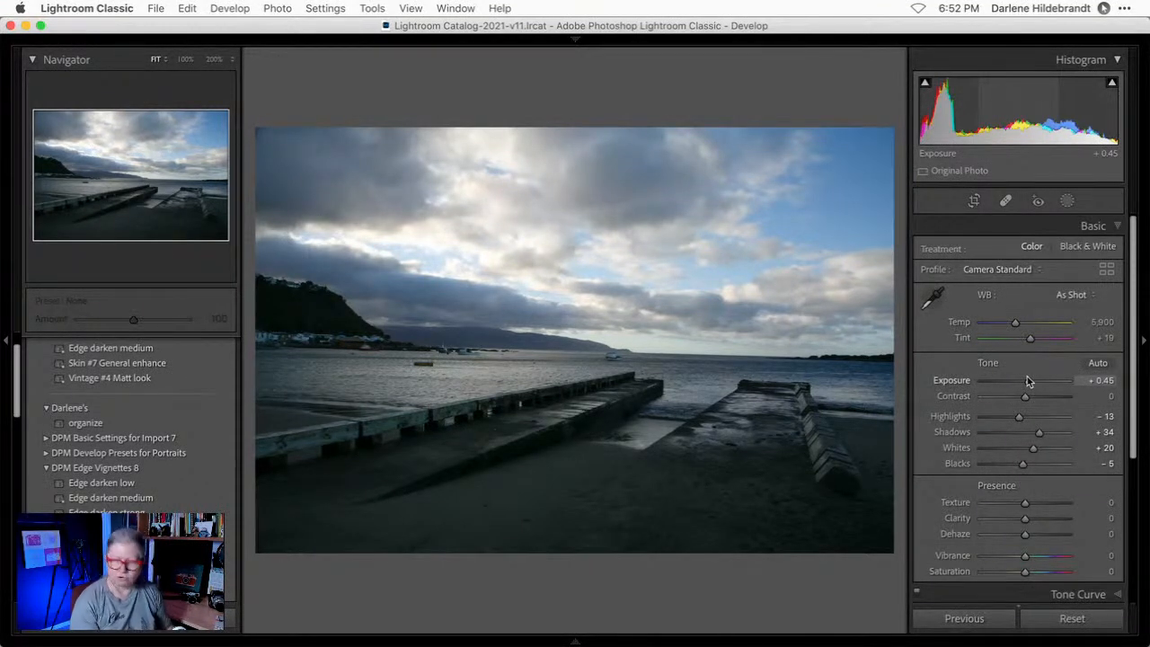
Try automatic straightening of the crop, reset it, and try a slight manual rotation of the photo.
key("r")
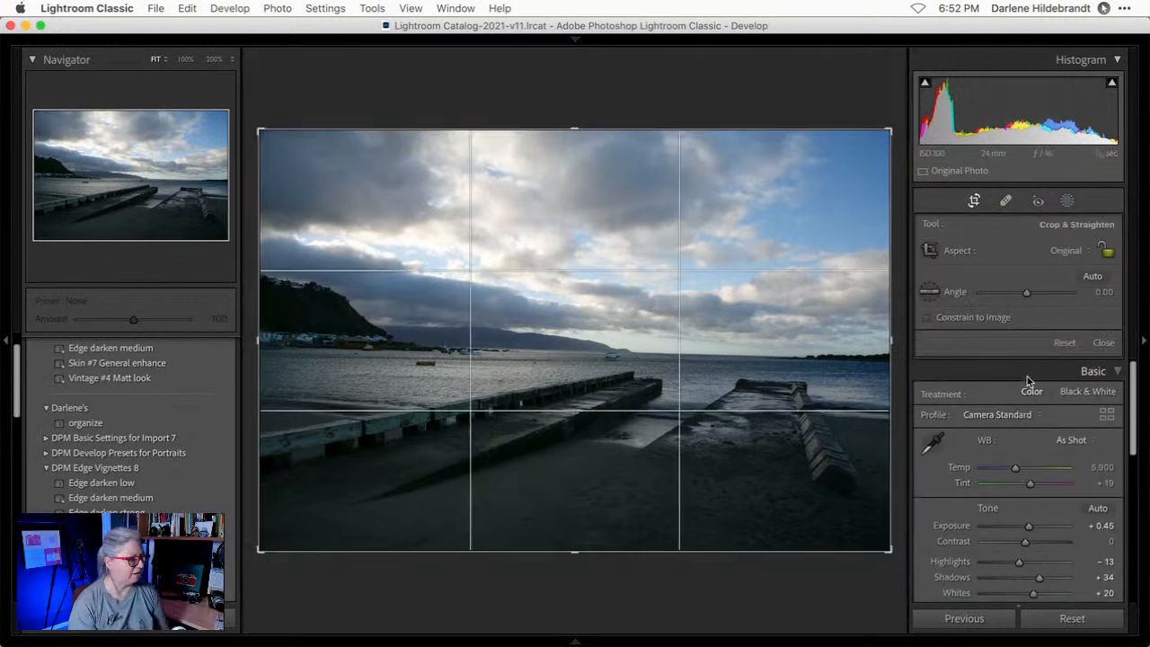
left_click(1091, 278)
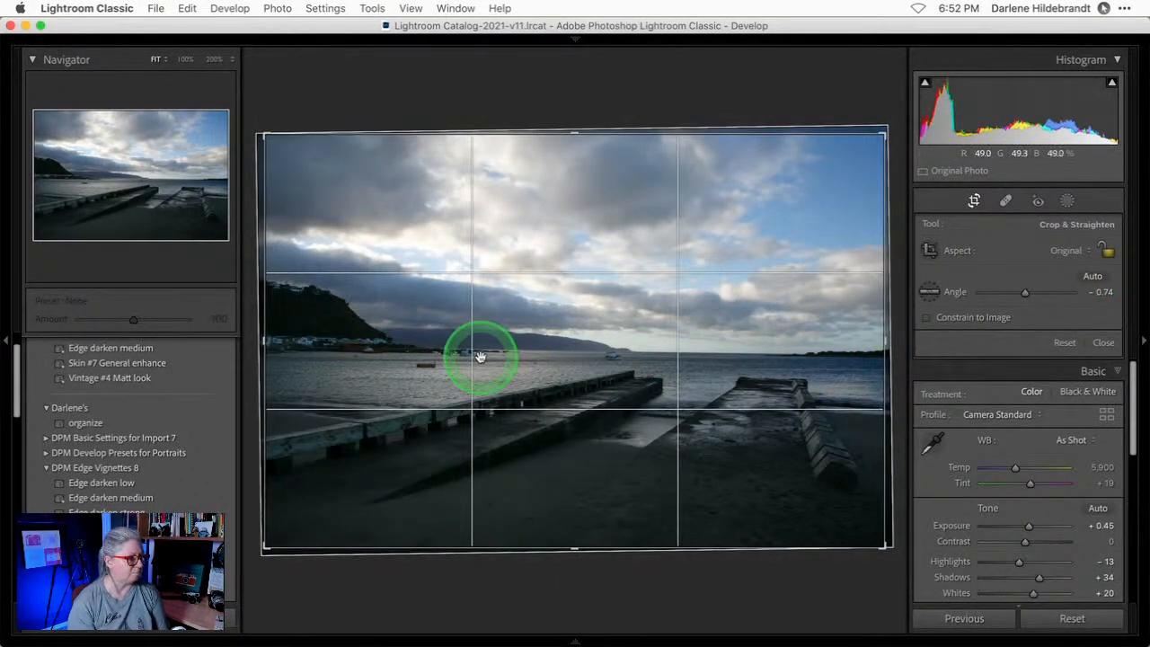
left_click(1063, 343)
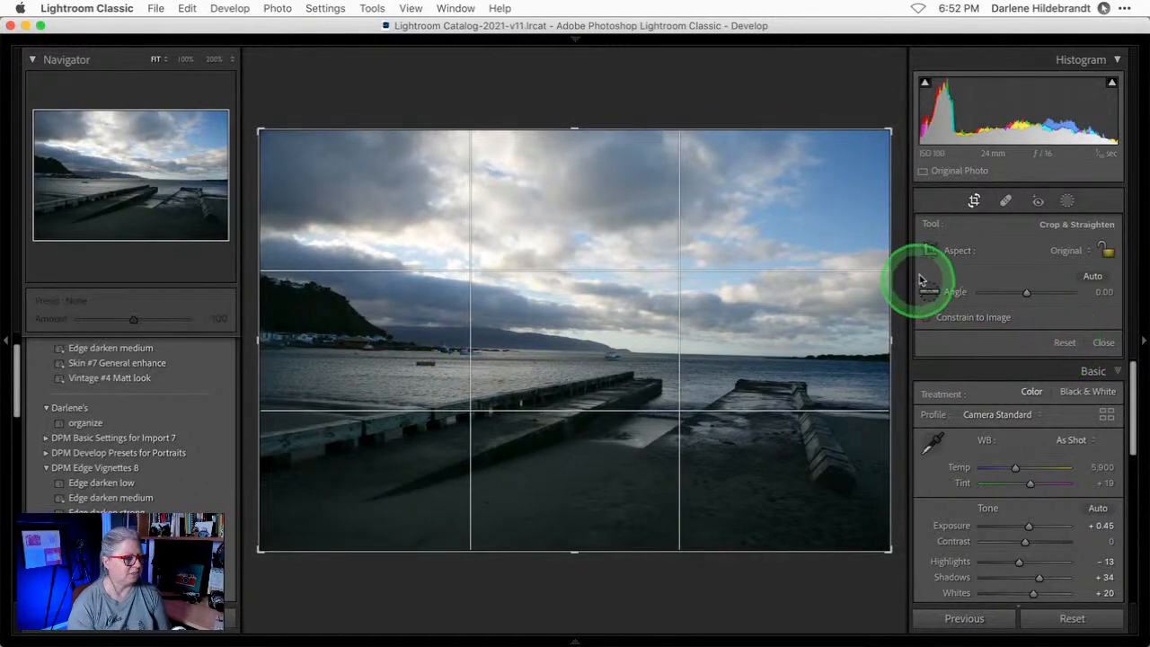
left_click_drag(865, 99, 866, 102)
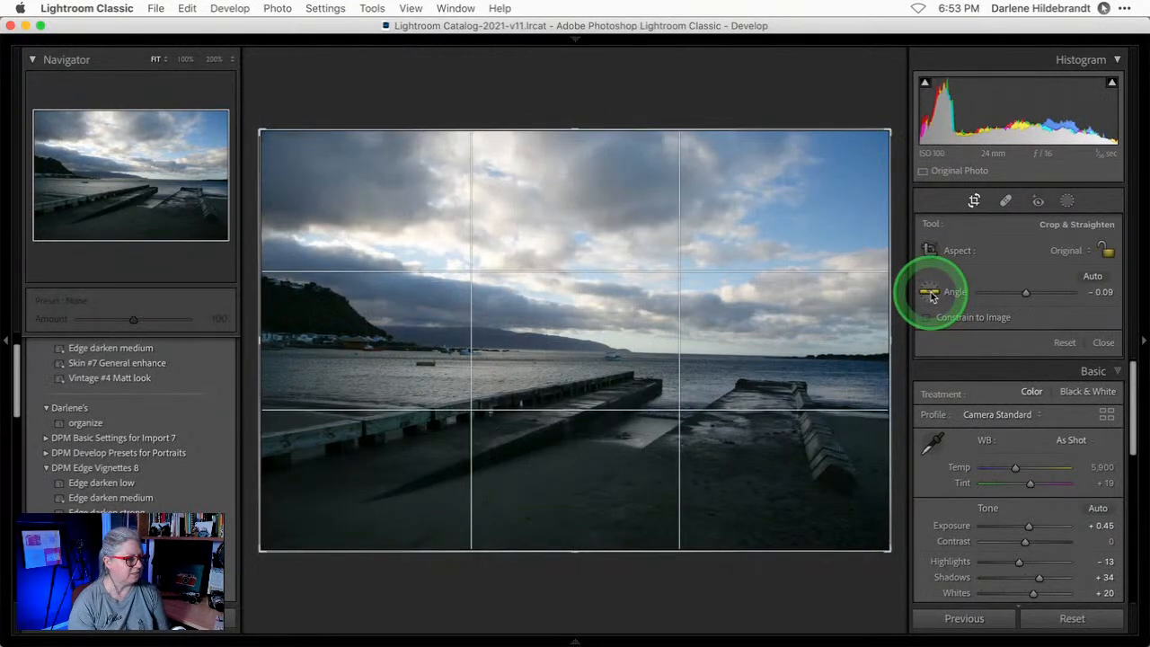
Level the horizon with the Straighten tool at an angle of −1.77 and crop off the dark foreground along the photo's bottom.
left_click(930, 293)
left_click_drag(425, 408, 794, 226)
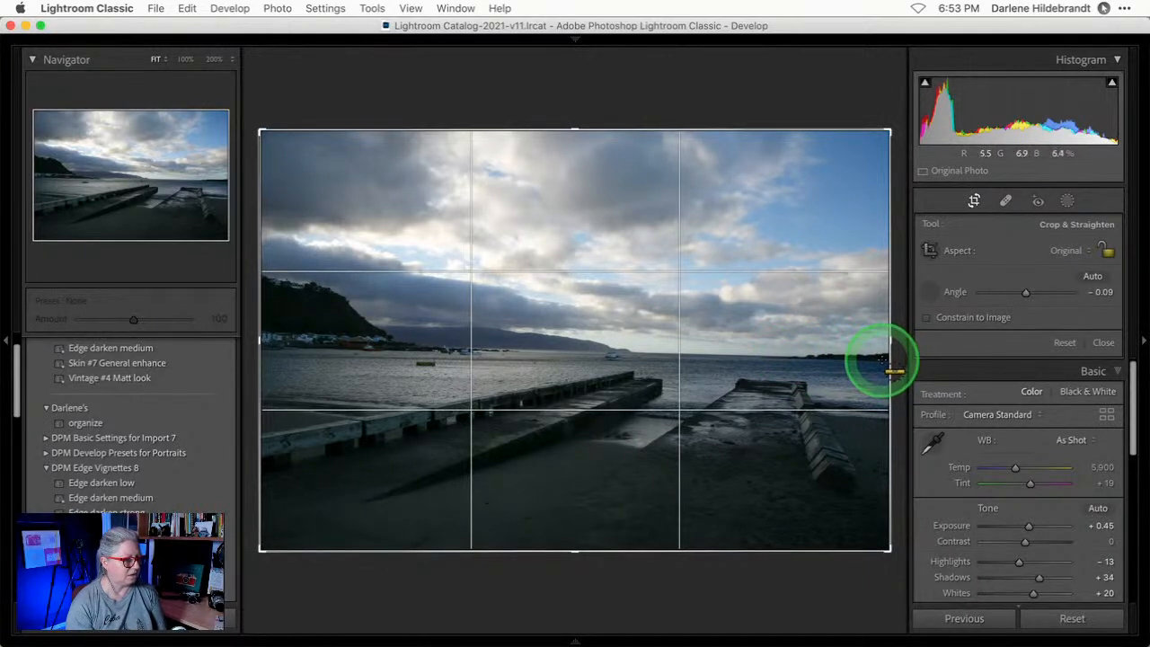
left_click_drag(881, 359, 64, 332)
left_click_drag(505, 334, 539, 344)
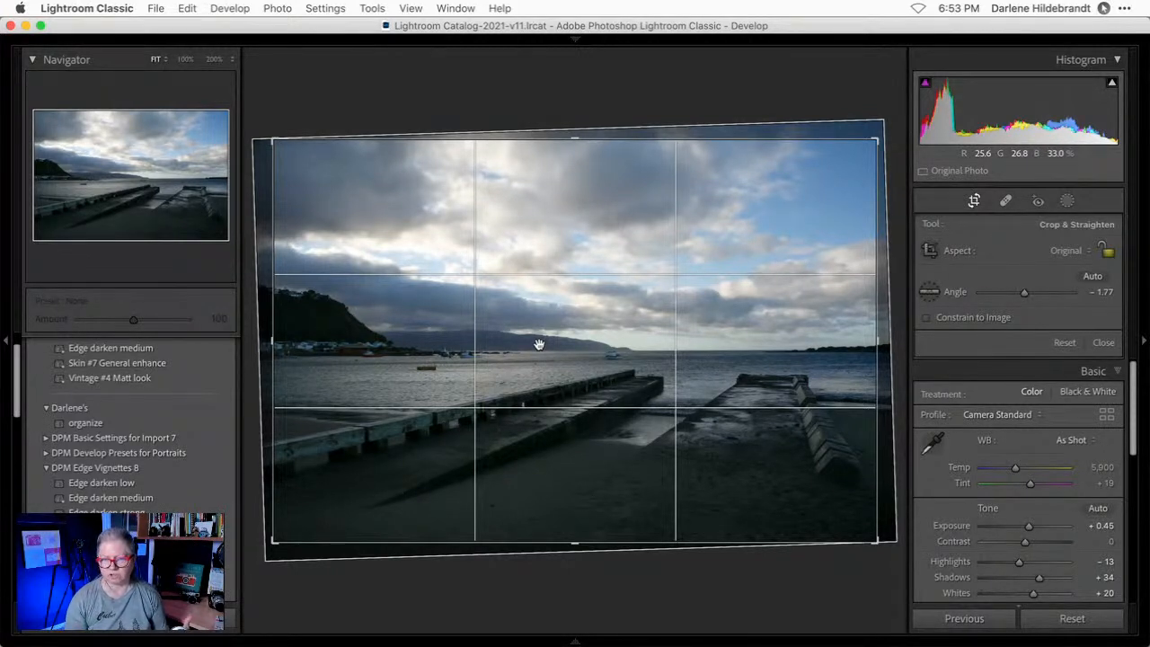
left_click_drag(539, 344, 819, 349)
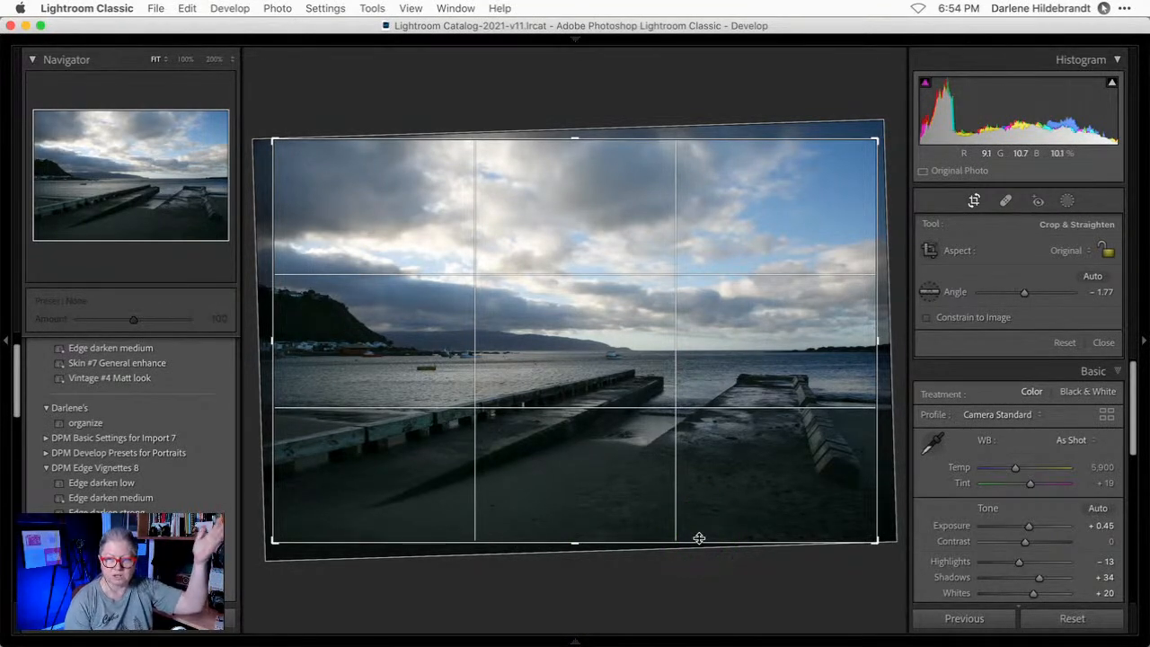
left_click_drag(698, 538, 584, 487)
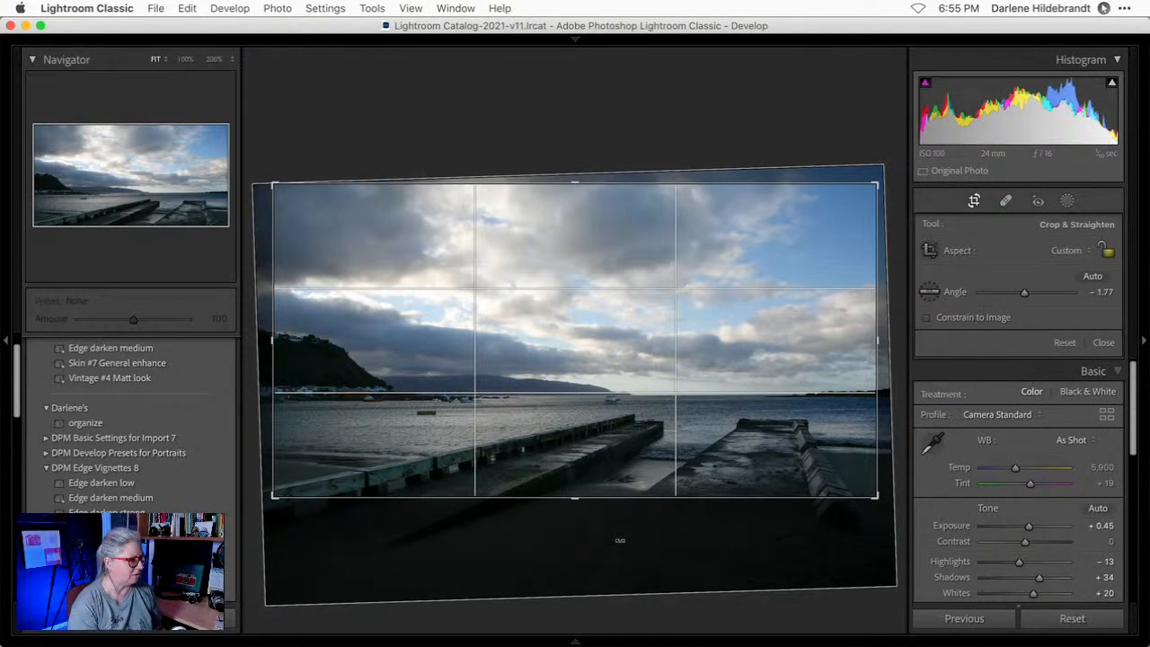
key("Return")
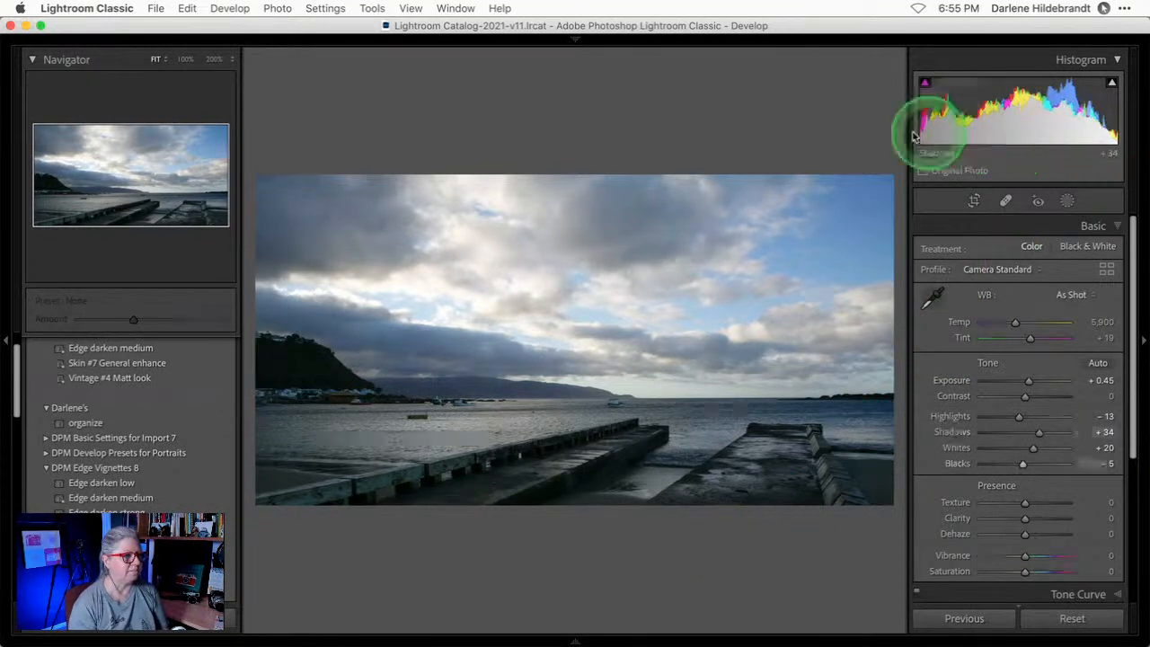
Try the Daylight white balance, settle on Temp 5,842 and Tint +28, and raise Clarity to +20.
left_click(1033, 449, "alt")
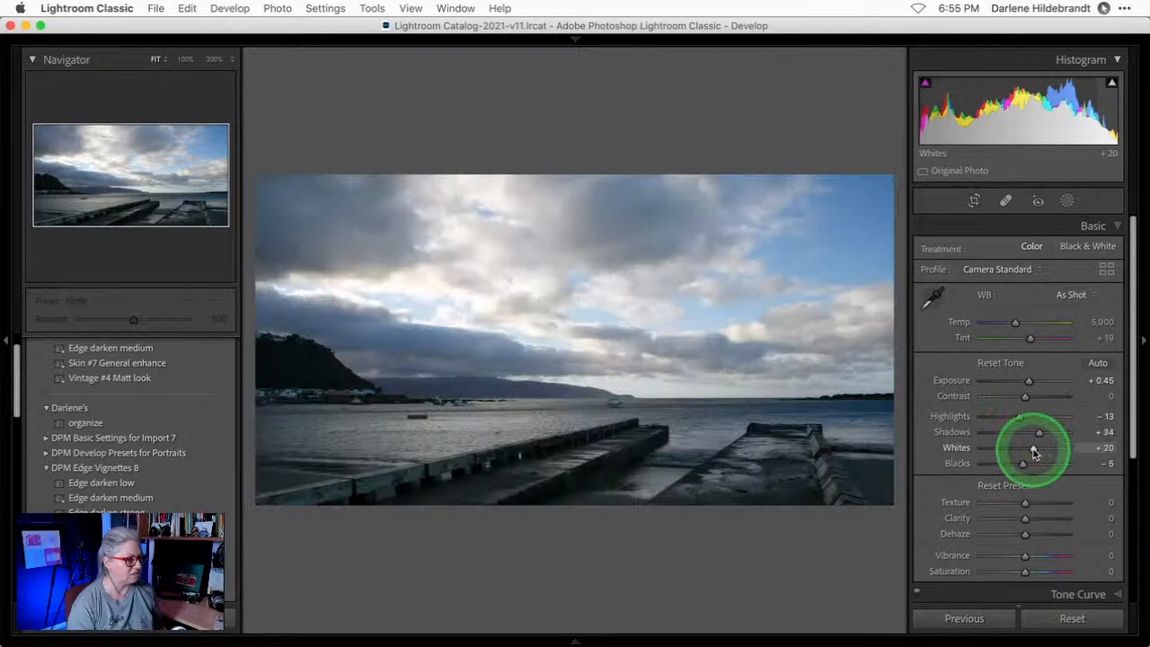
left_click(1033, 450, "alt")
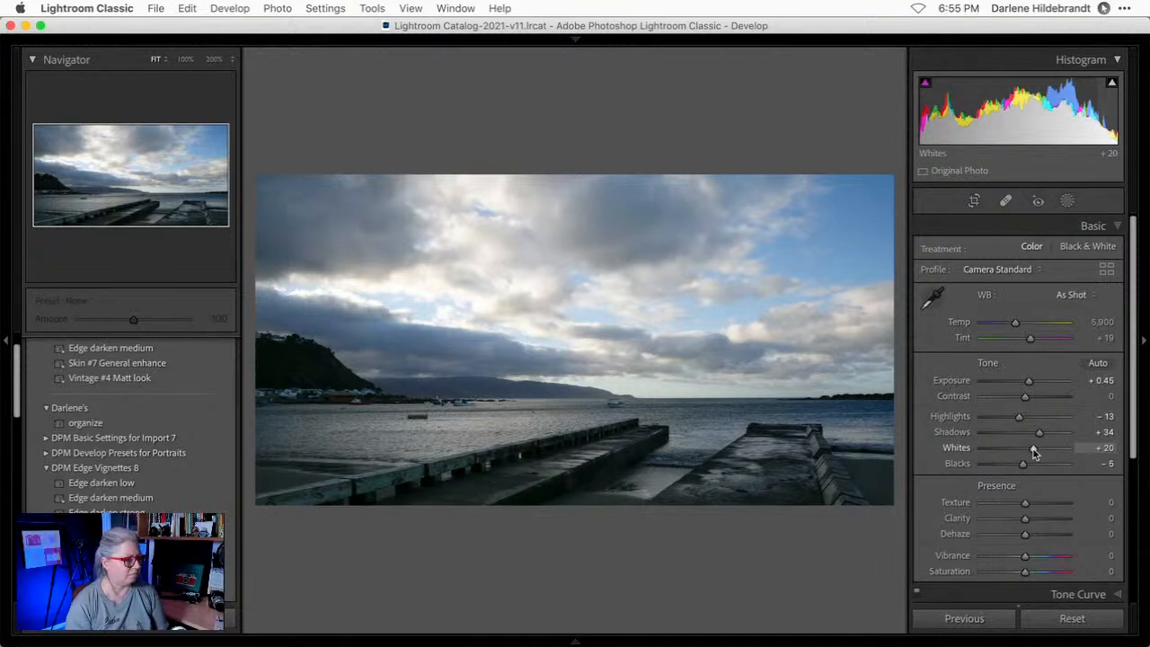
left_click(1072, 294)
left_click(1069, 324)
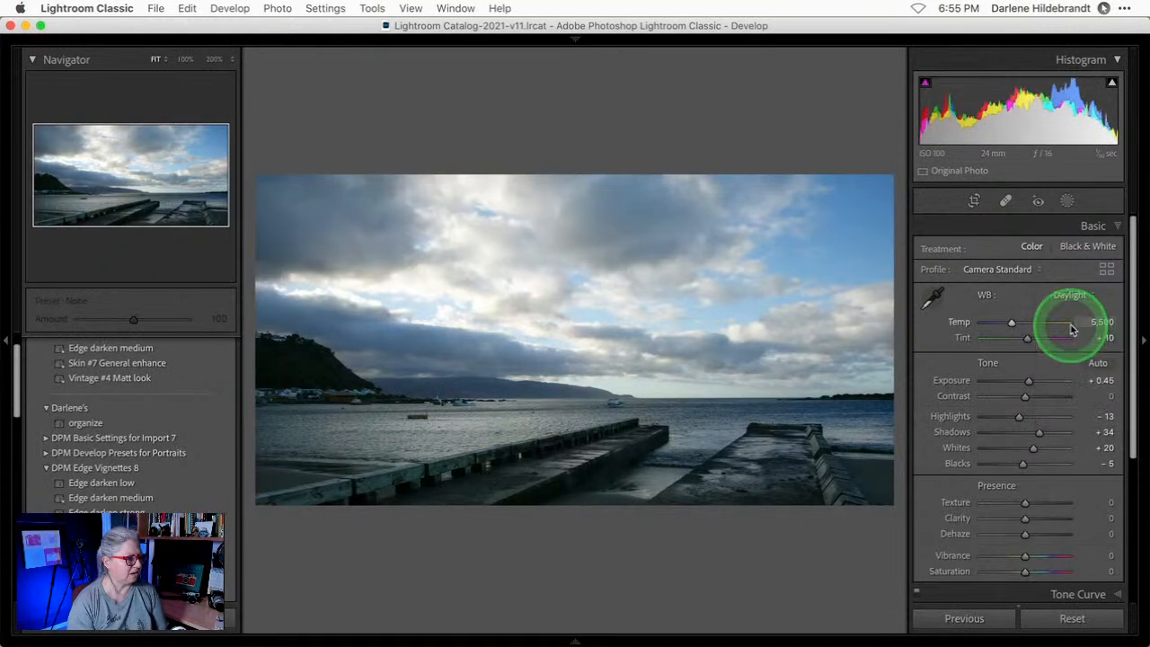
mouse_move(1093, 335)
left_mouse_down()
mouse_move(1118, 336)
mouse_move(1087, 323)
mouse_move(1106, 319)
mouse_move(1090, 337)
left_mouse_up()
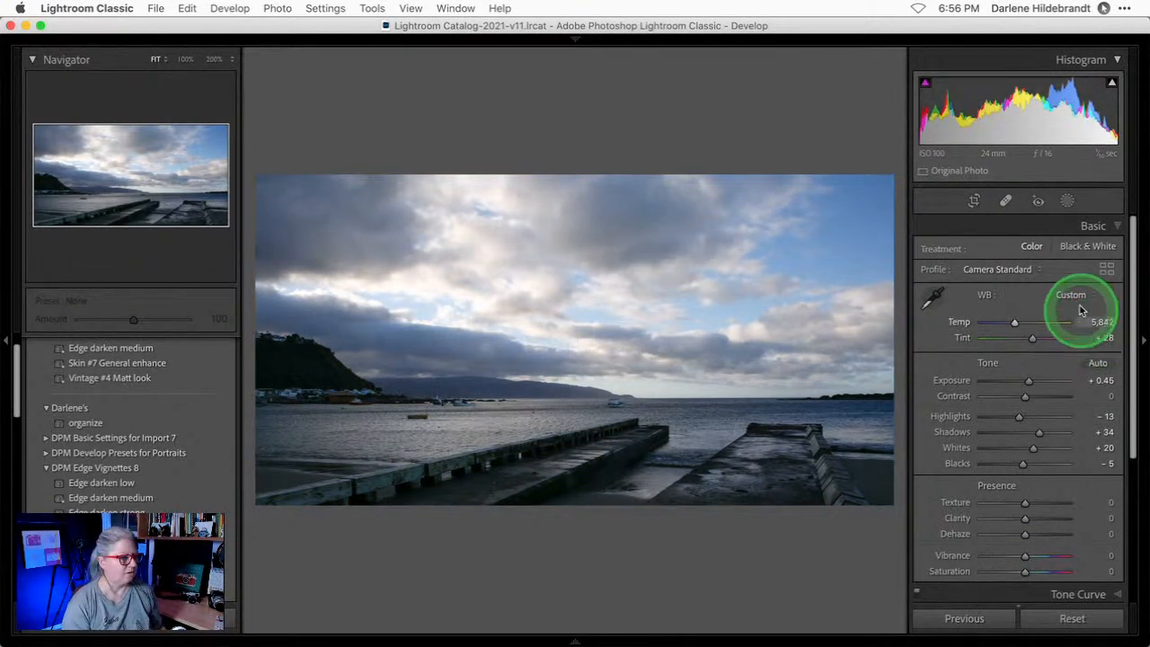
left_click_drag(1025, 517, 1034, 521)
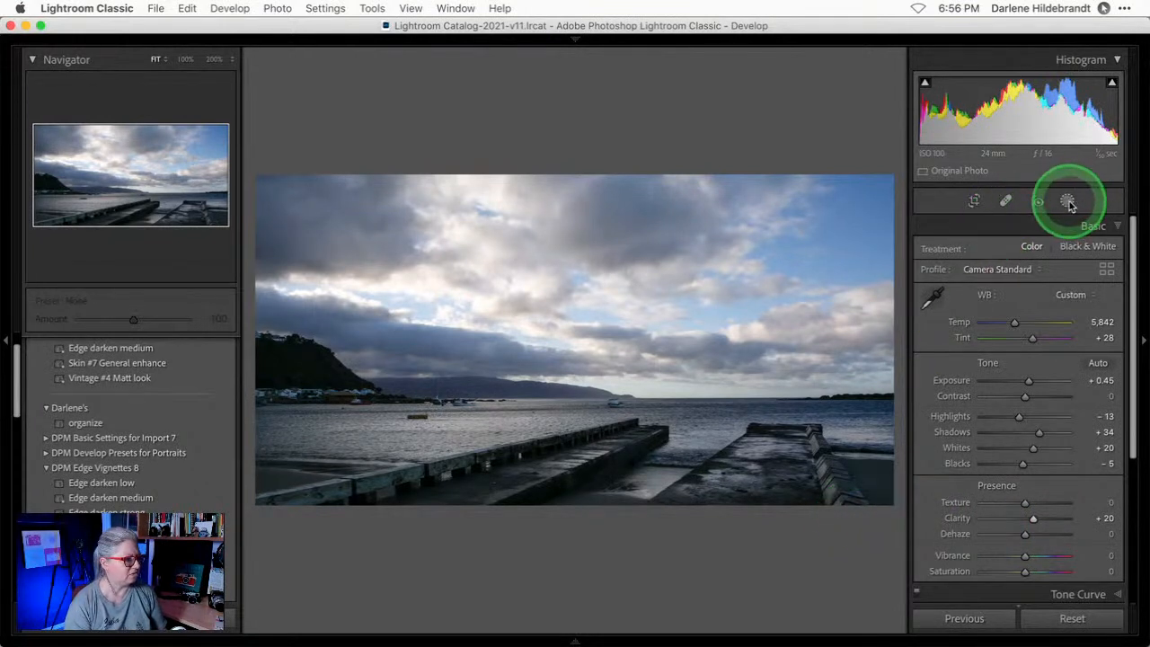
In Calibration, try Blue Primary Saturation at +100 and settle on +59.
scroll(1038, 426, "down", 10)
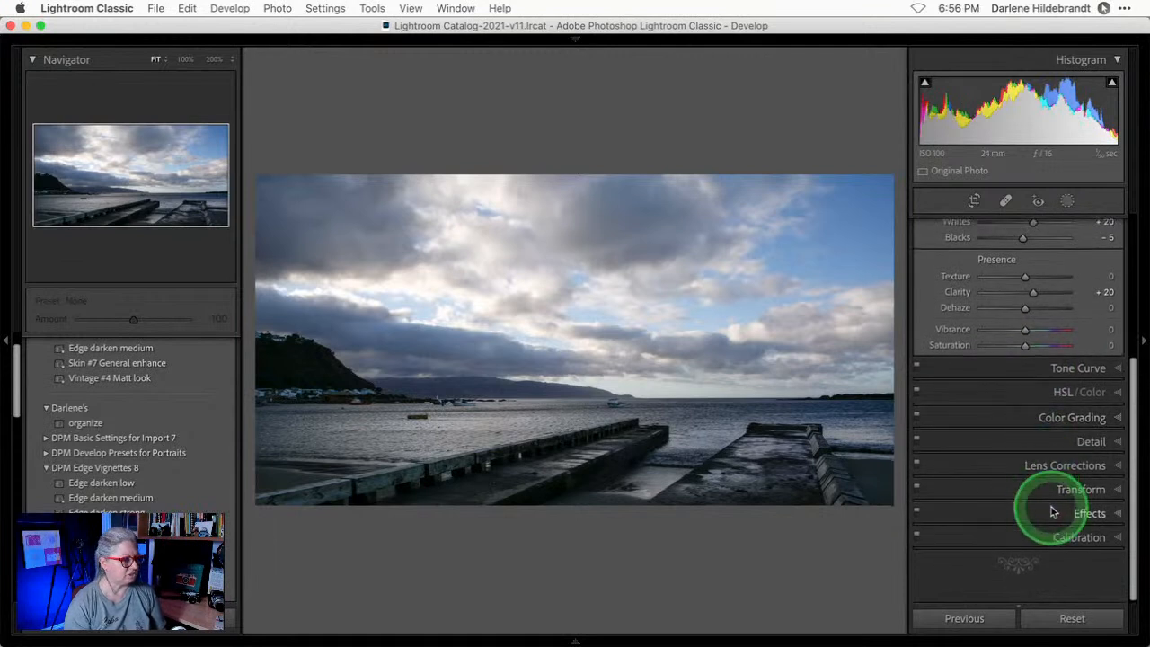
left_click(1051, 533)
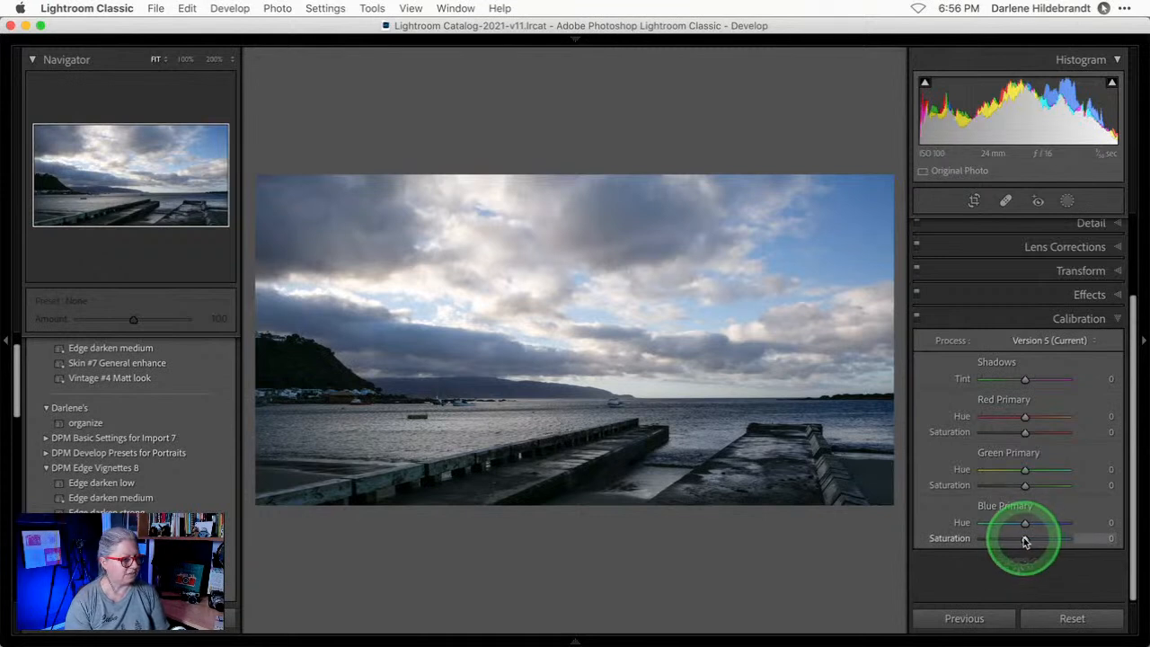
left_click_drag(1023, 539, 1138, 537)
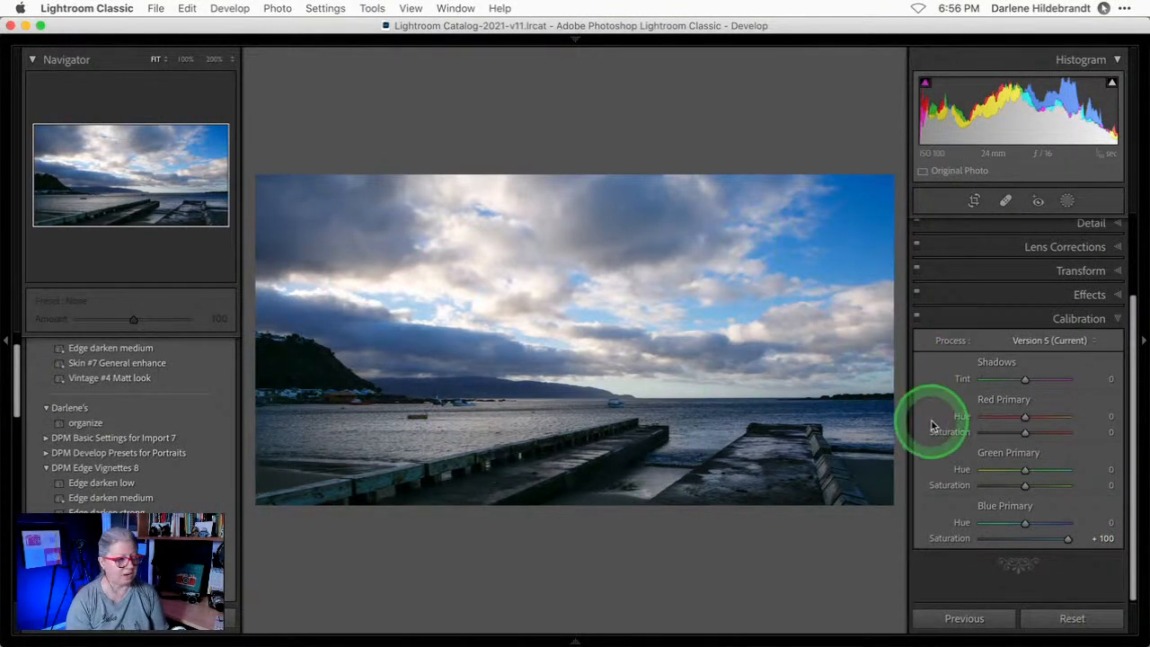
left_click_drag(1066, 539, 1035, 530)
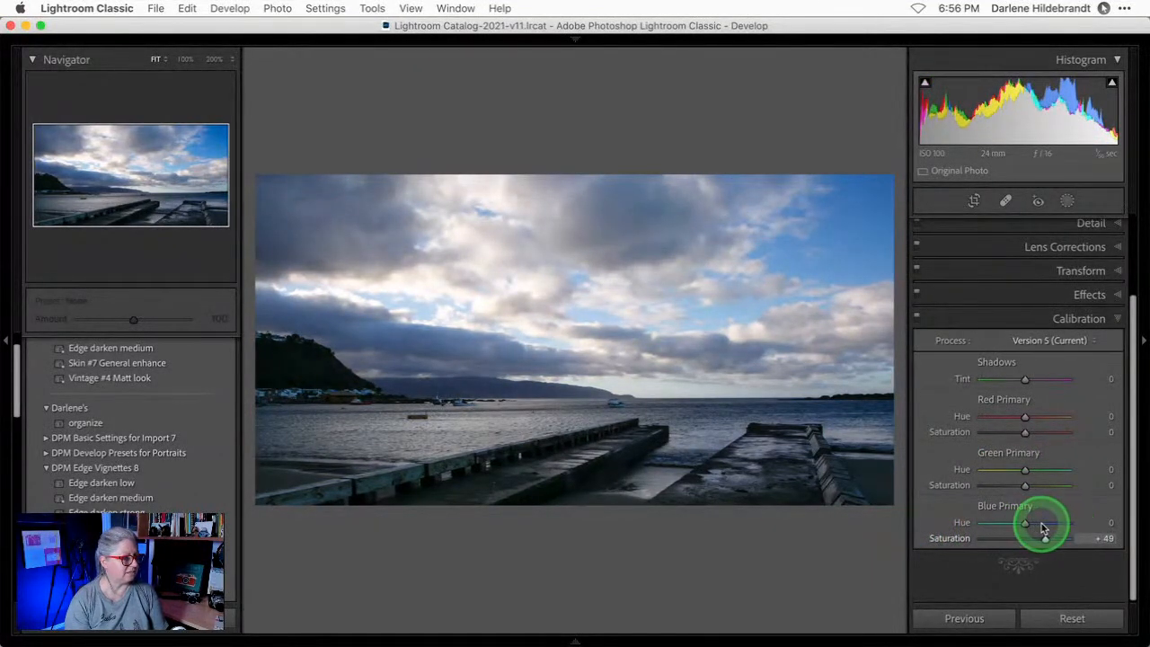
left_click_drag(1049, 530, 1024, 527)
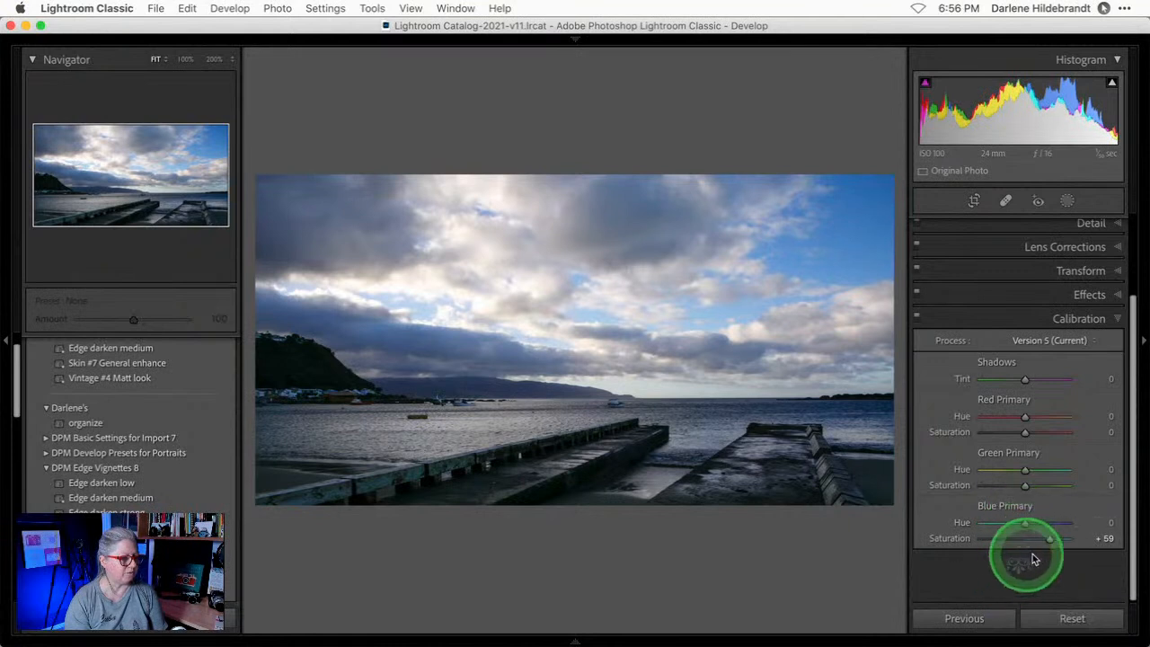
Try Green Primary Saturation +50 and Hue −57 in Calibration, and reset both to 0.
left_click_drag(1024, 487, 1000, 471)
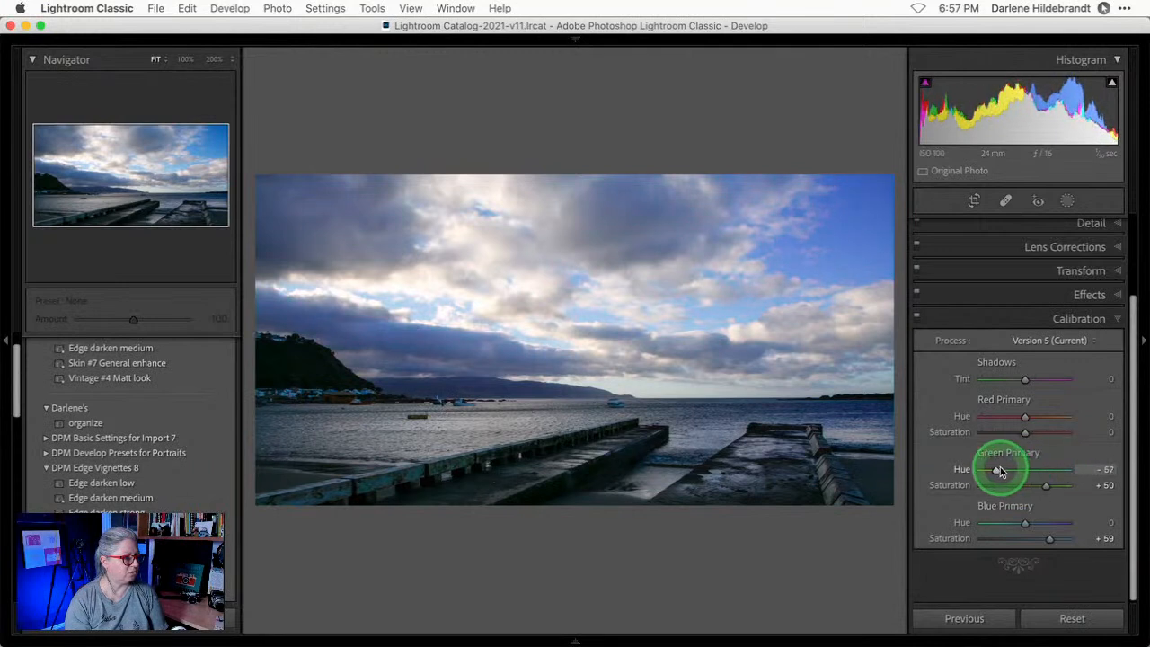
double_click(995, 469)
double_click(988, 454)
Set Red Primary Saturation to −67 and Hue to +3, and compare the photo with the Calibration adjustments off and on.
mouse_move(1025, 432)
left_mouse_down()
mouse_move(1131, 437)
mouse_move(896, 431)
mouse_move(1145, 425)
mouse_move(1027, 430)
mouse_move(1047, 423)
mouse_move(957, 405)
mouse_move(1114, 415)
mouse_move(1026, 405)
mouse_move(1046, 428)
mouse_move(980, 432)
mouse_move(1026, 426)
mouse_move(987, 431)
mouse_move(1015, 410)
mouse_move(1039, 417)
mouse_move(1026, 415)
left_mouse_up()
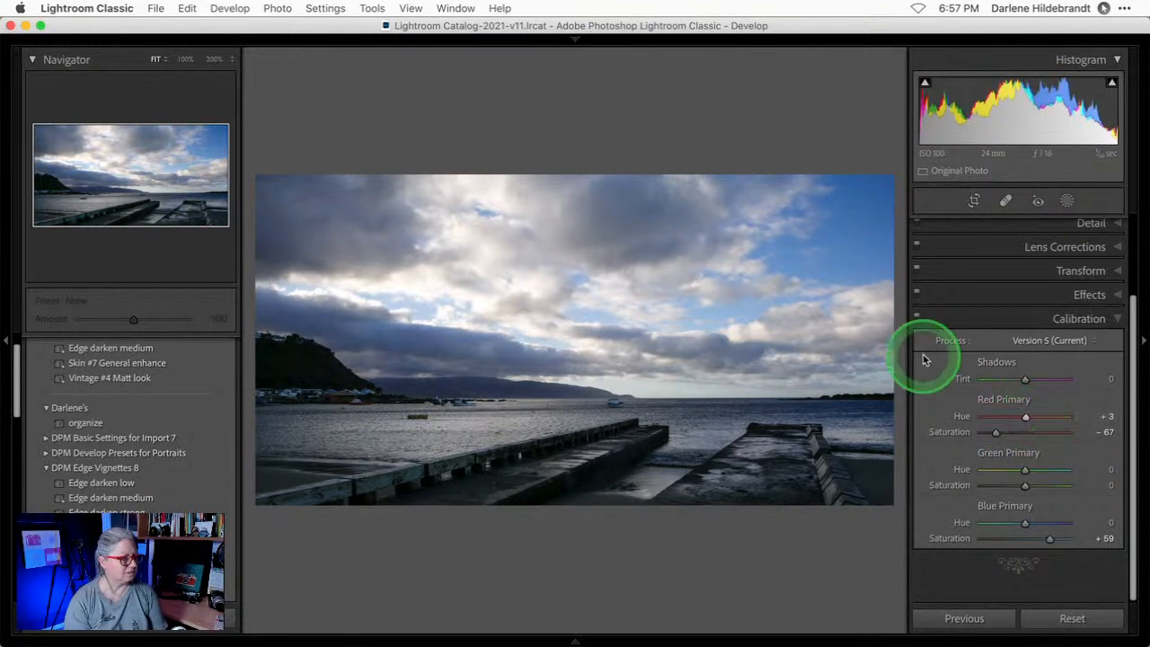
left_click(917, 318)
left_click(917, 317)
left_click(917, 318)
left_click(917, 318)
left_click(917, 318)
left_click(917, 318)
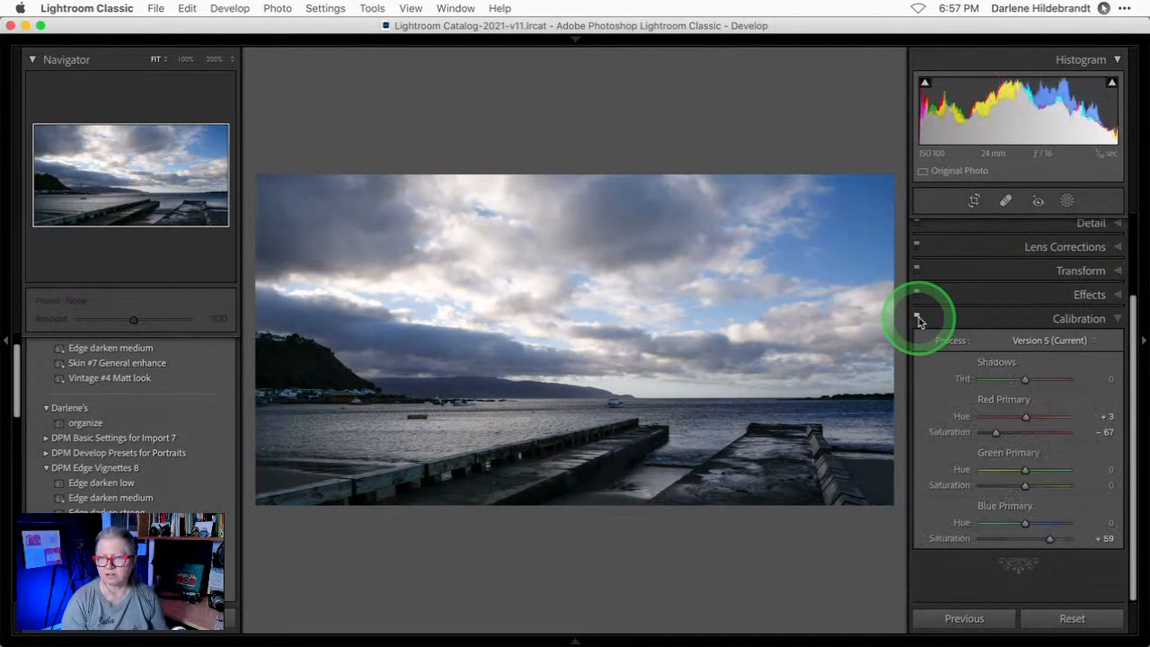
left_click(917, 318)
left_click(916, 318)
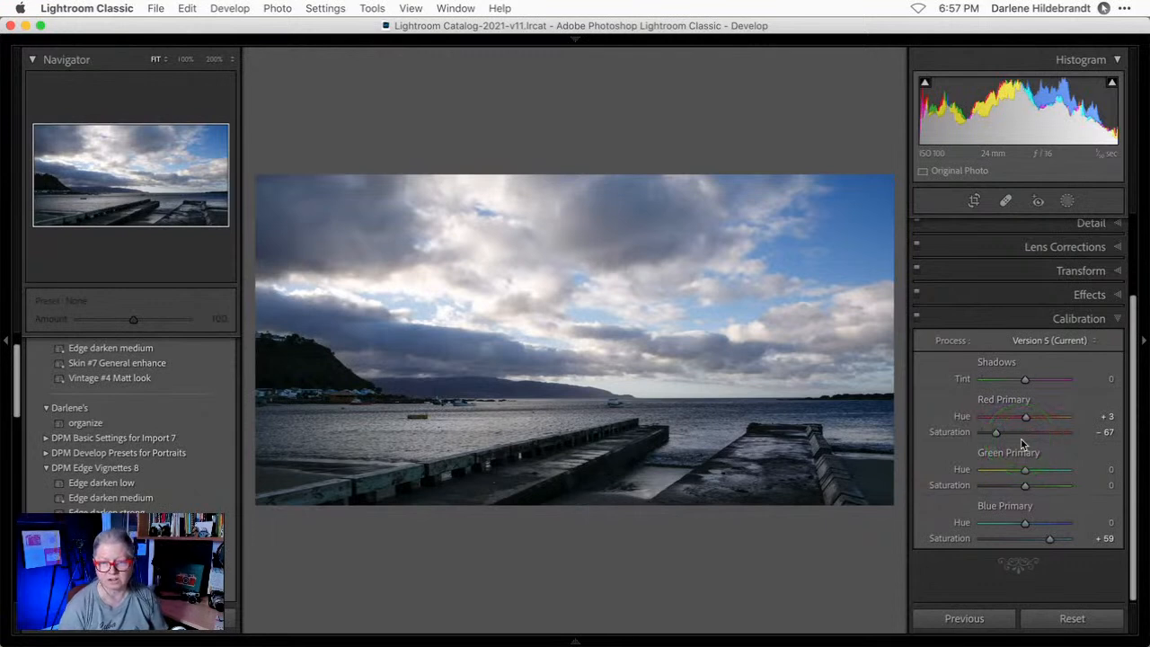
Create a Select Sky mask, lower its Highlights to −16, and check the clipping overlay in the clouds.
scroll(1022, 444, "up", 5)
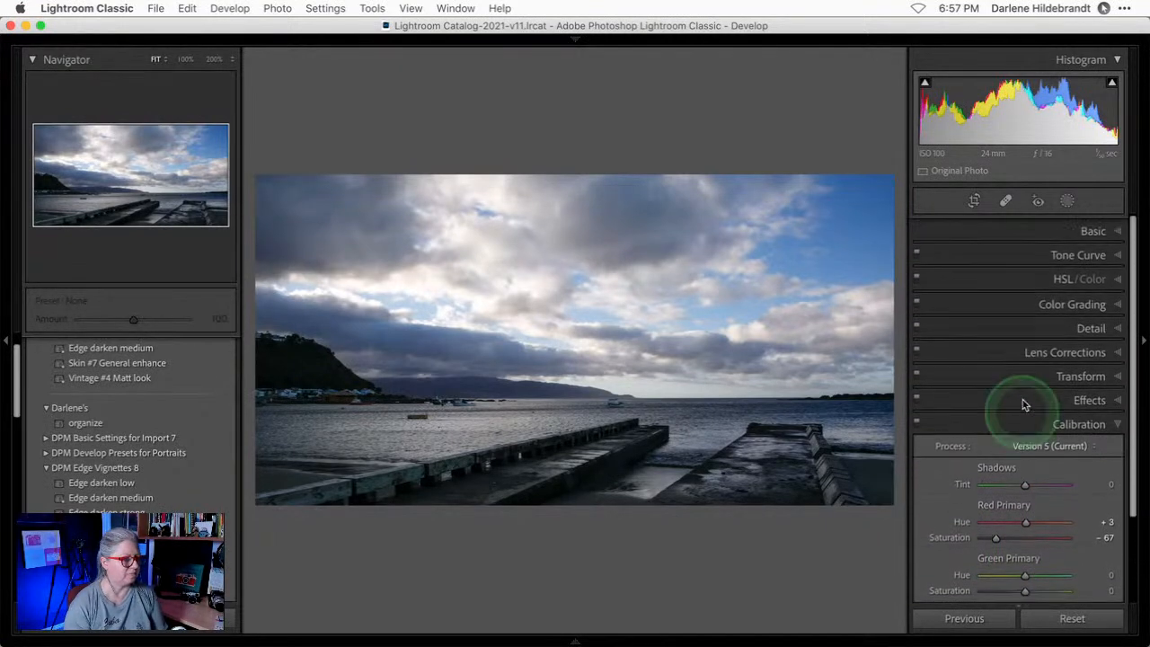
left_click(1065, 199)
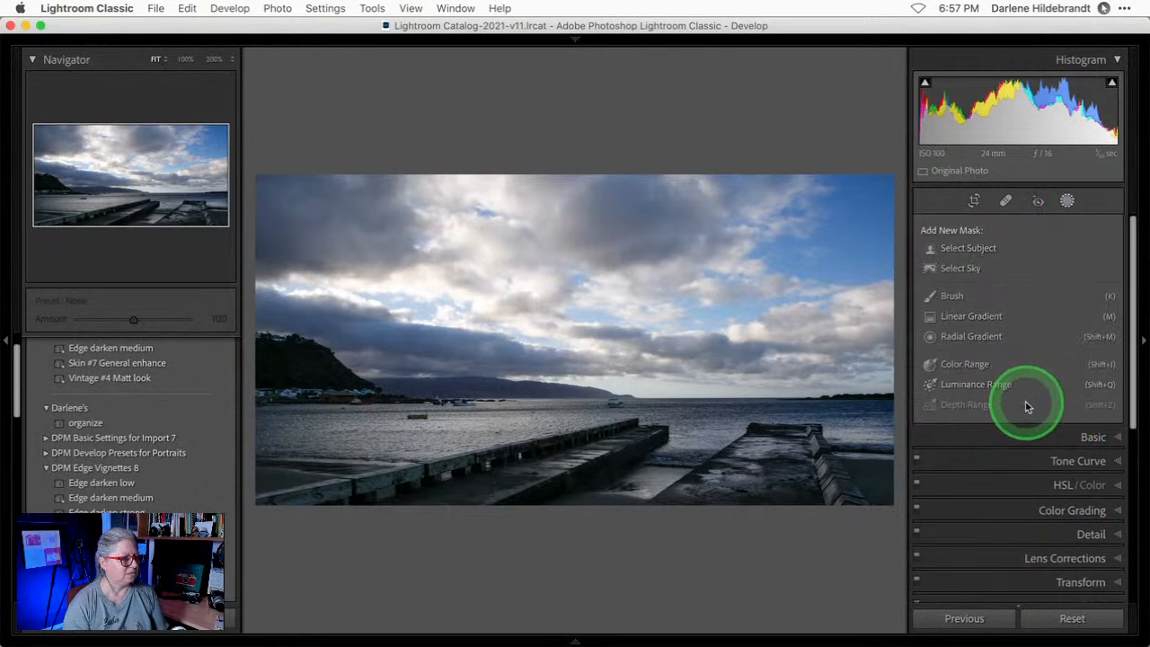
left_click(964, 274)
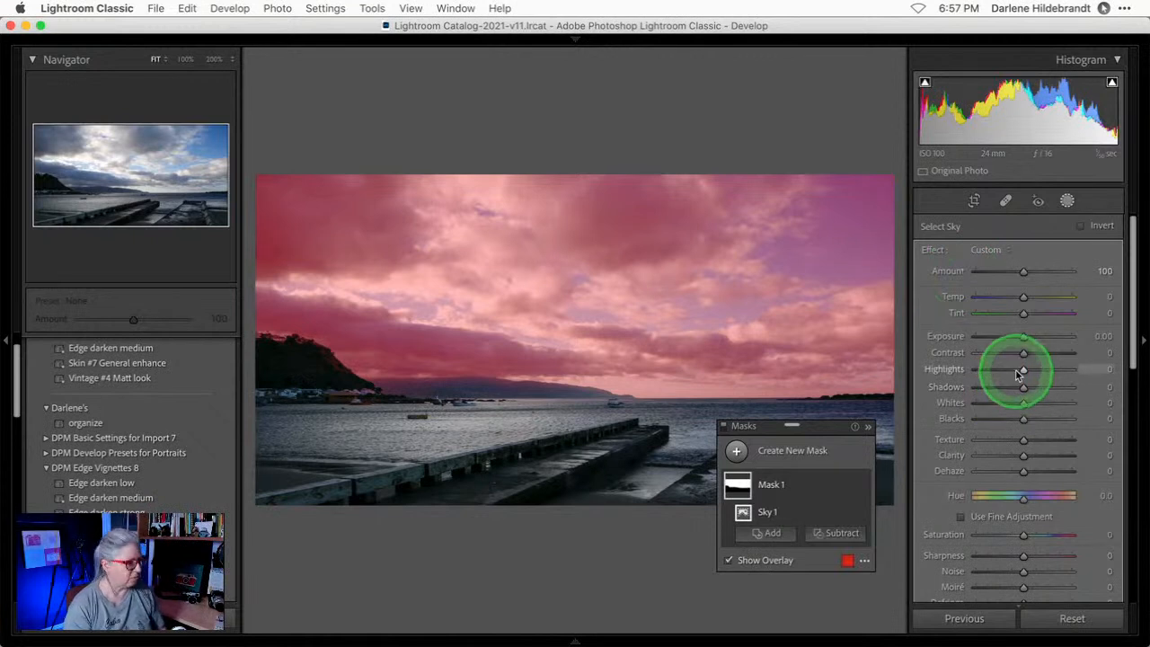
left_click_drag(1023, 369, 1015, 370)
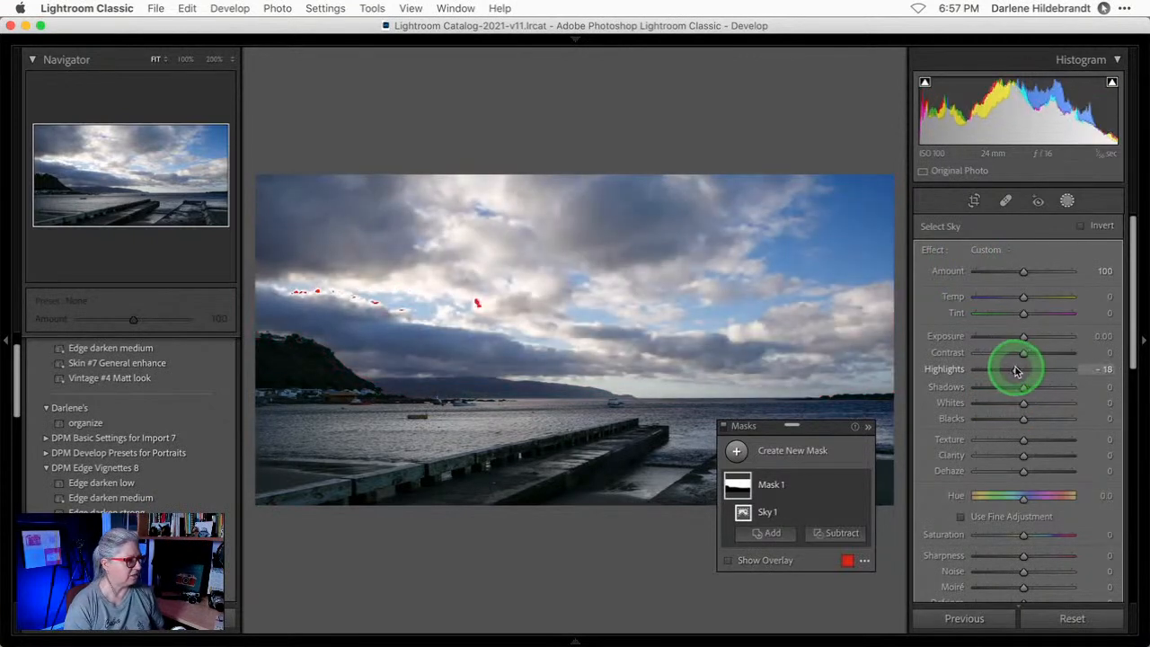
key("j")
key("j")
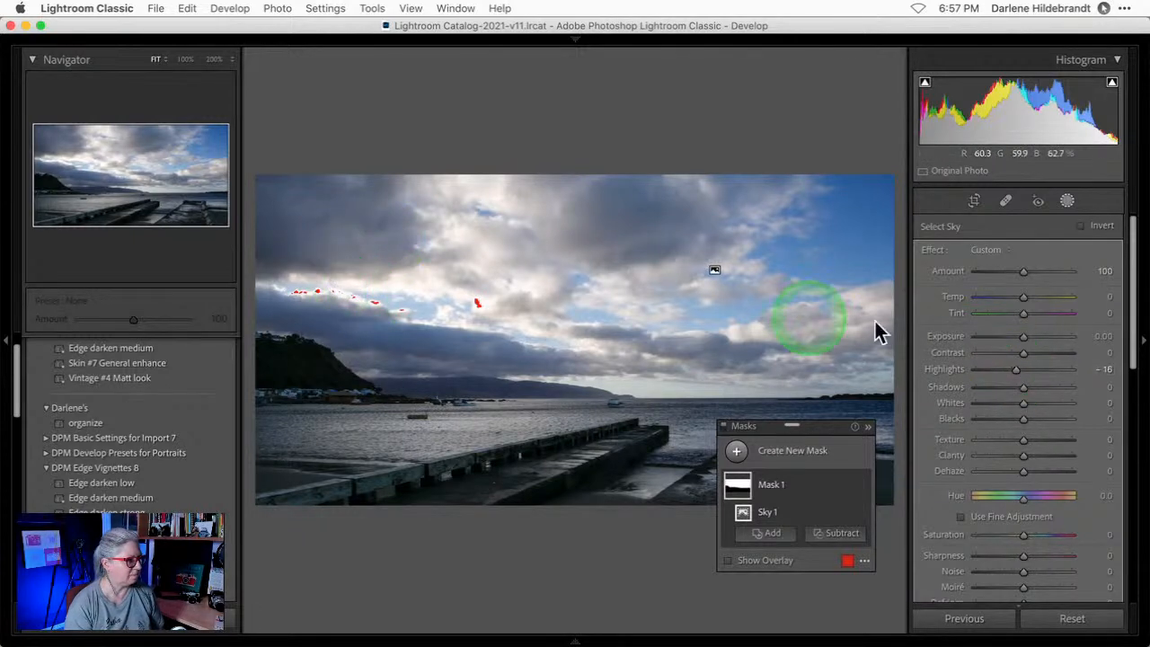
Set the sky mask's Highlights to −49, Shadows to 41 and Exposure to 0.07.
left_click_drag(1016, 369, 993, 368)
left_click_drag(1023, 387, 1044, 387)
left_click_drag(1022, 336, 997, 369)
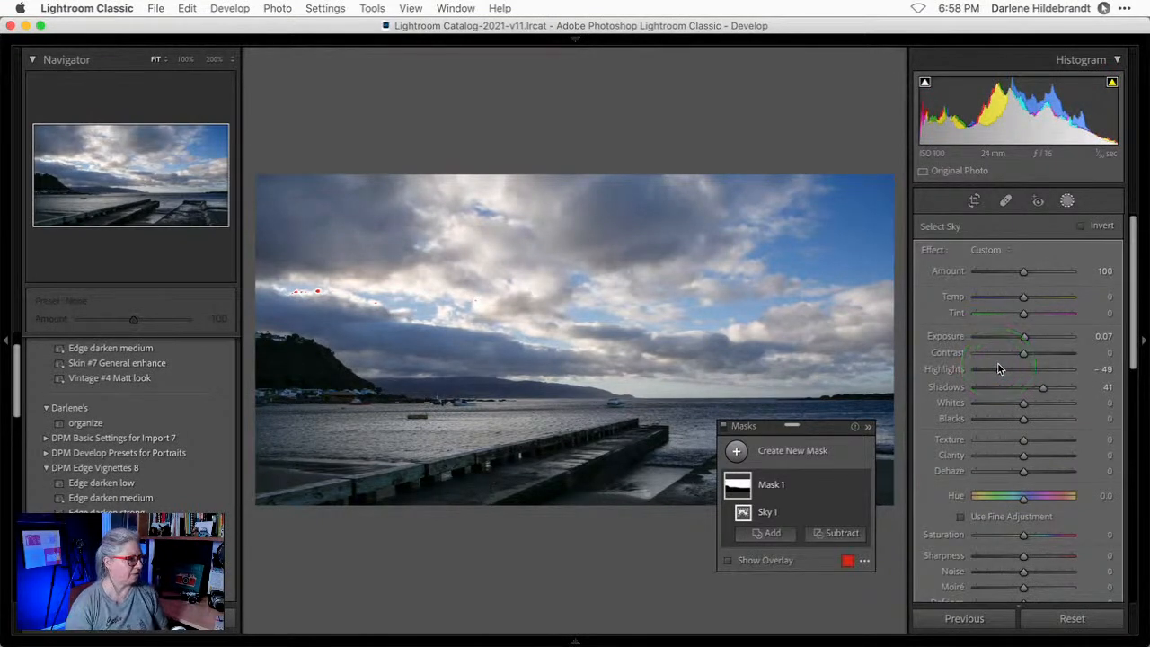
Add definition to the clouds by setting the sky mask's Texture to 44 and Clarity to 25.
left_click(1025, 441)
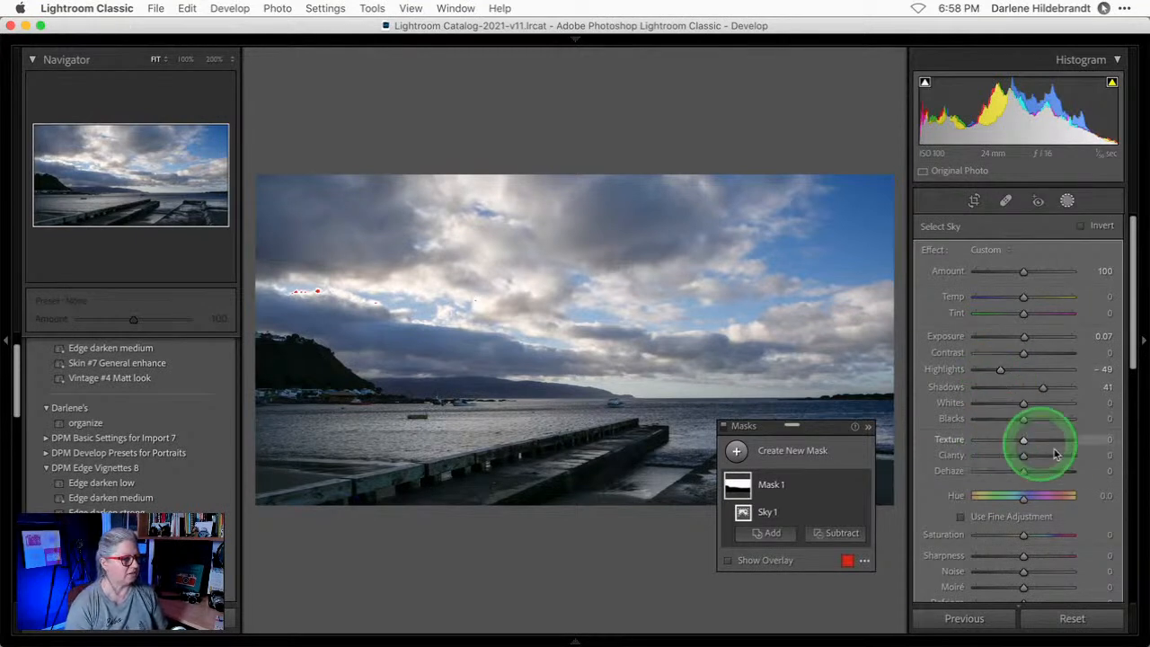
mouse_move(1024, 444)
left_mouse_down()
mouse_move(1093, 438)
mouse_move(896, 437)
mouse_move(1083, 439)
mouse_move(954, 437)
mouse_move(1031, 436)
mouse_move(1029, 456)
mouse_move(1043, 438)
left_mouse_up()
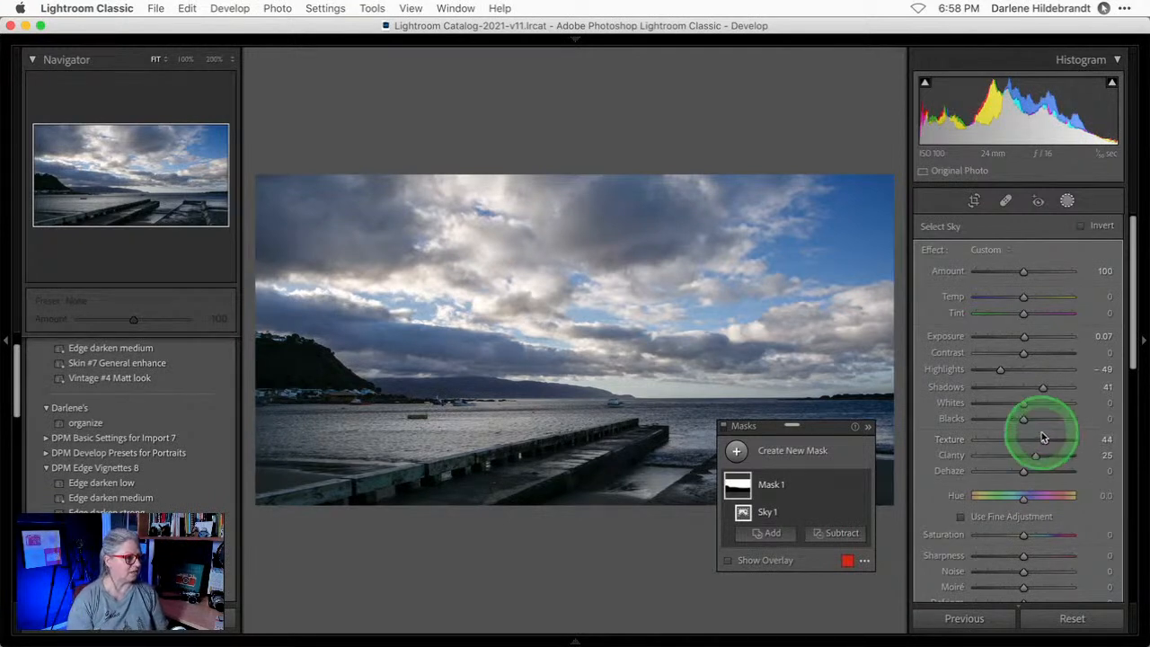
left_click(1029, 438)
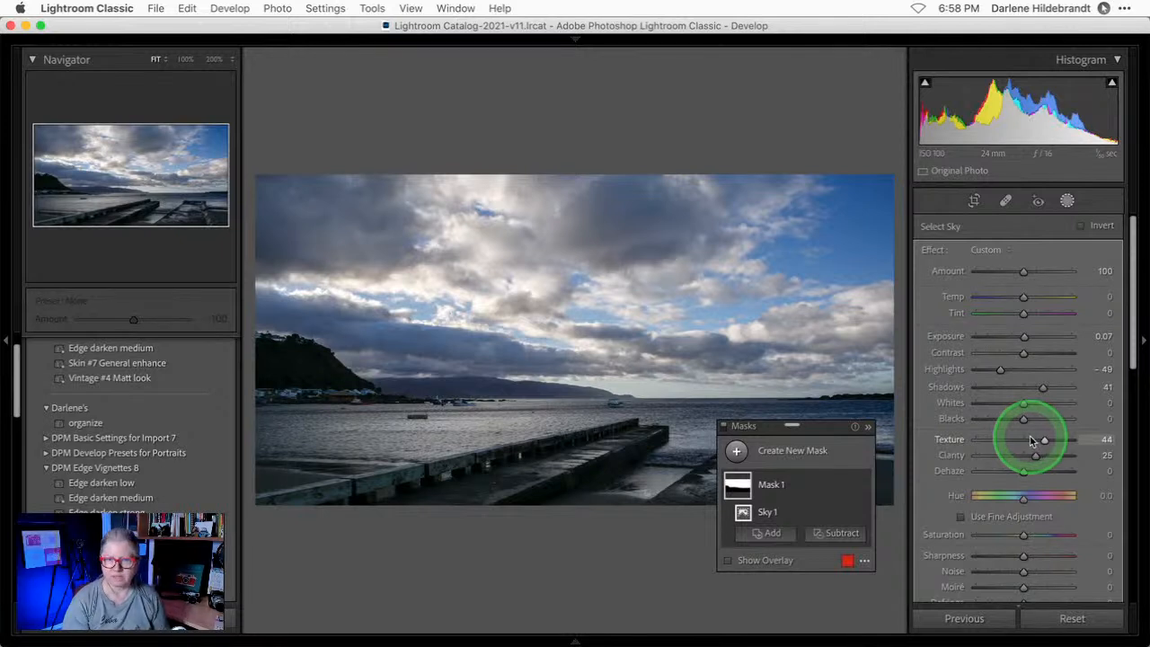
Rename the sky selection mask as "sky".
left_click(845, 487)
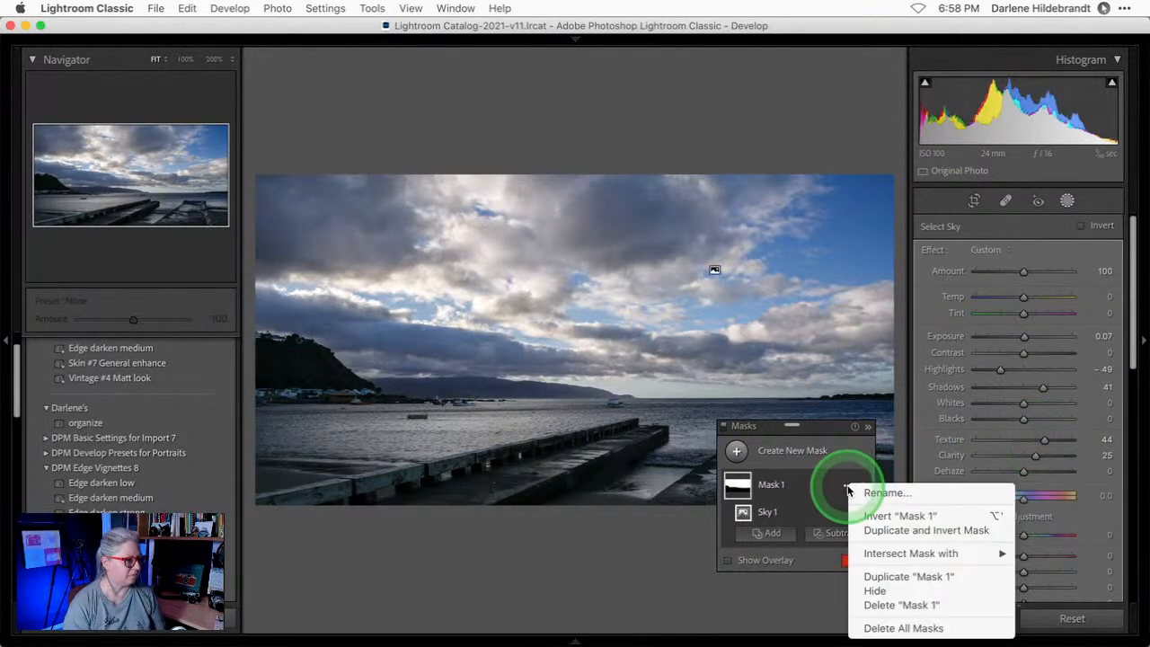
left_click(880, 492)
type("sky")
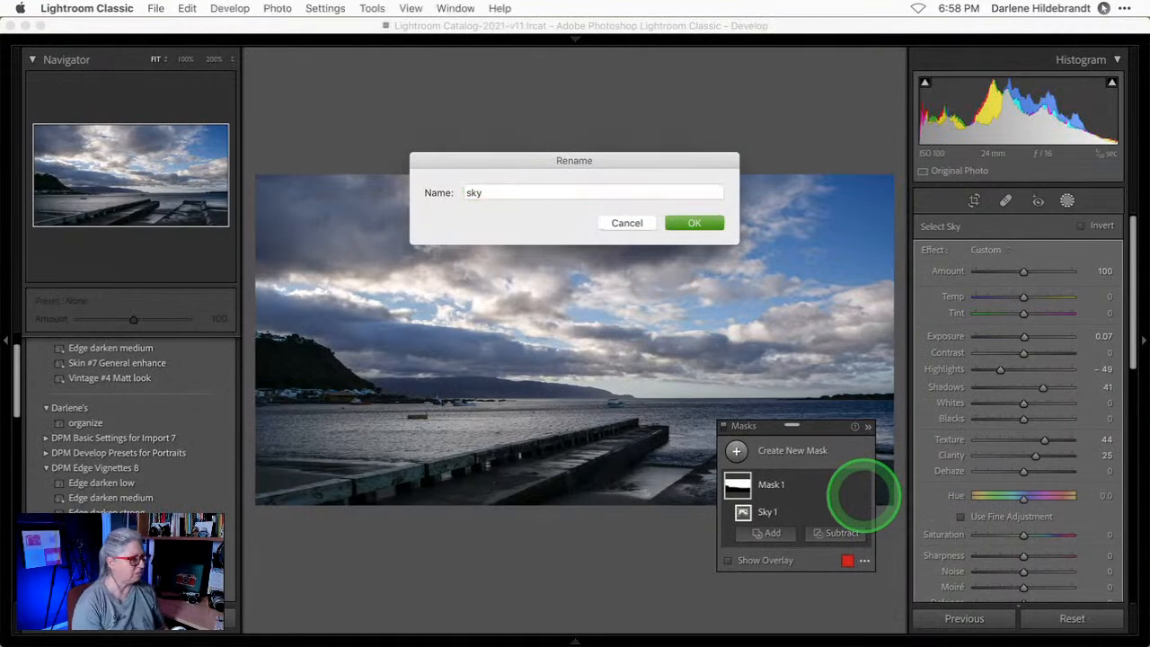
key("Return")
Show the mask overlay, duplicate and invert the sky mask to cover the land and water, and move the Masks panel clear of the ramp.
key("o")
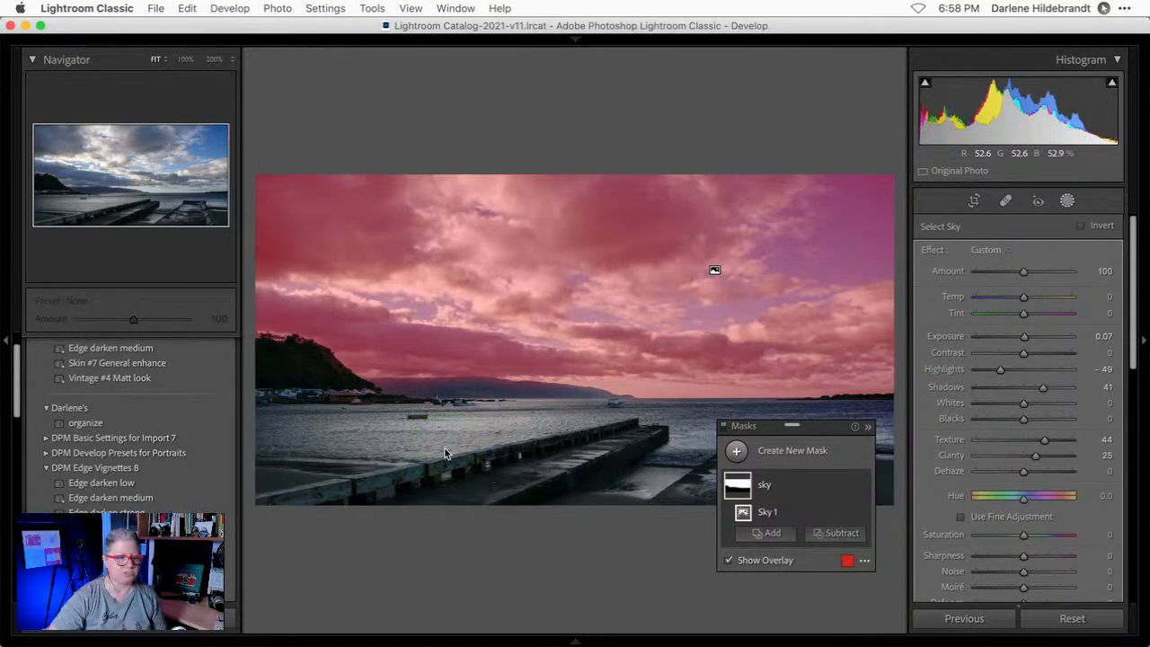
left_click(847, 489)
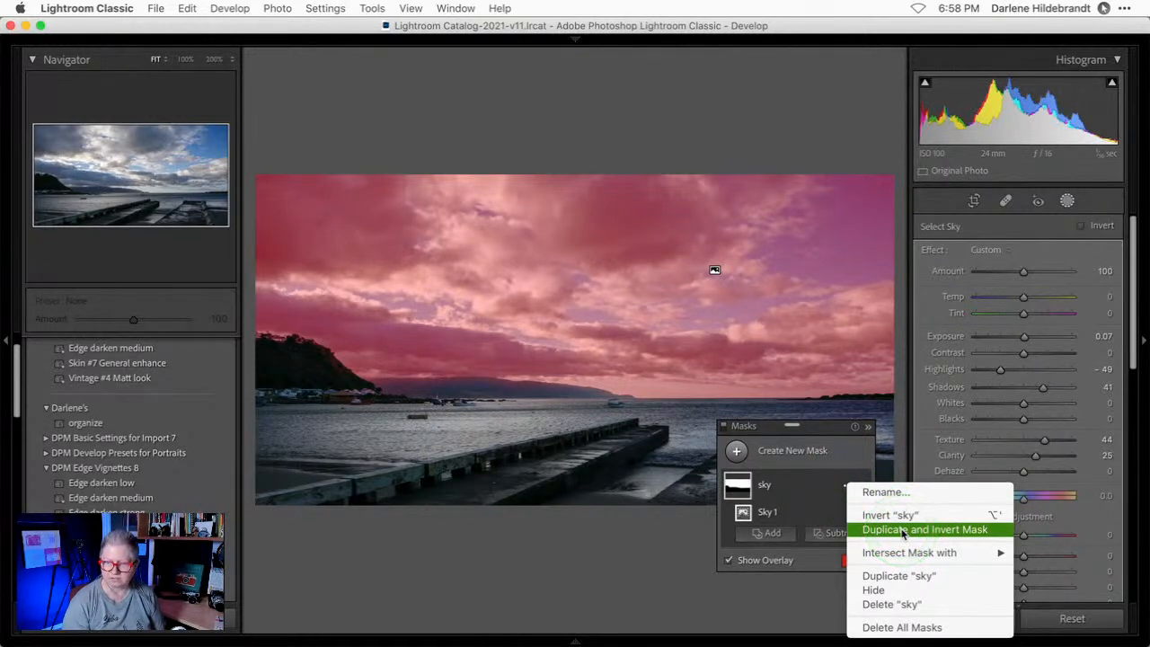
left_click(902, 530)
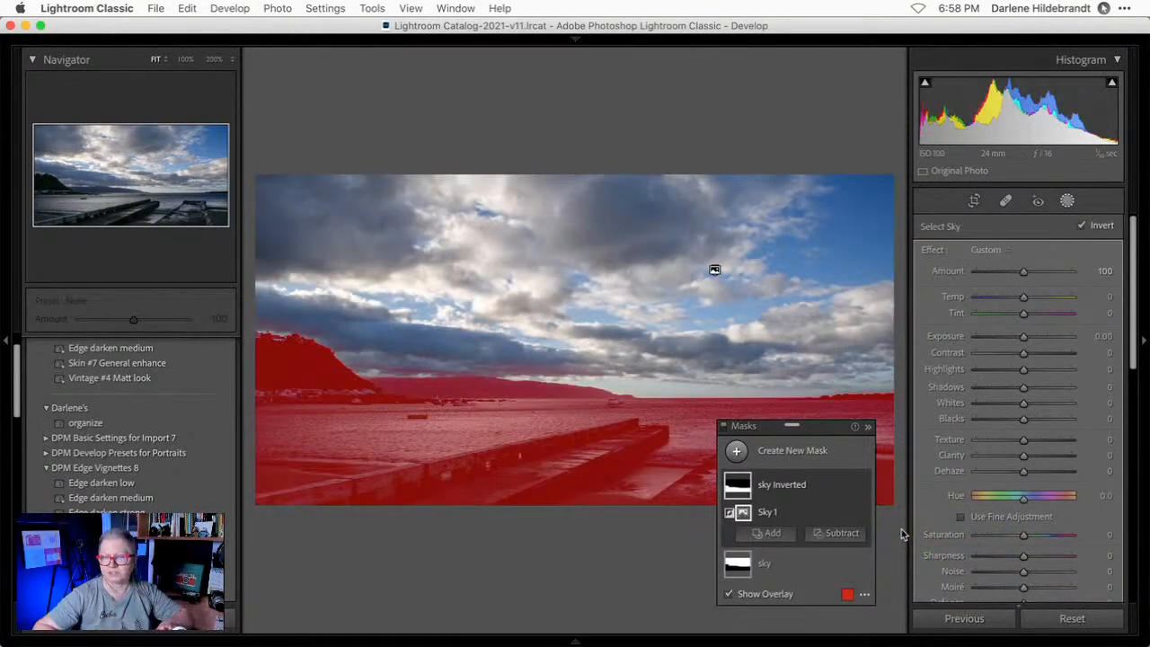
left_click_drag(828, 422, 844, 61)
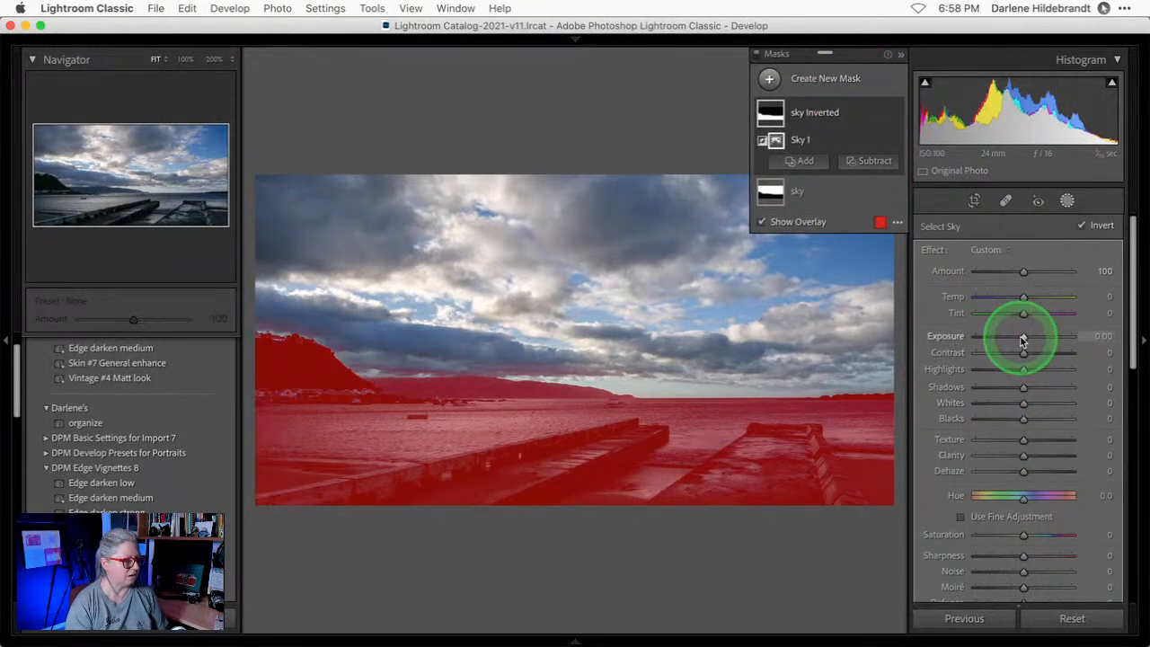
Hide the overlay and brighten the inverted mask's foreground with Exposure 0.64, Shadows 14 and Whites 33.
key("o")
left_click_drag(1021, 338, 1029, 337)
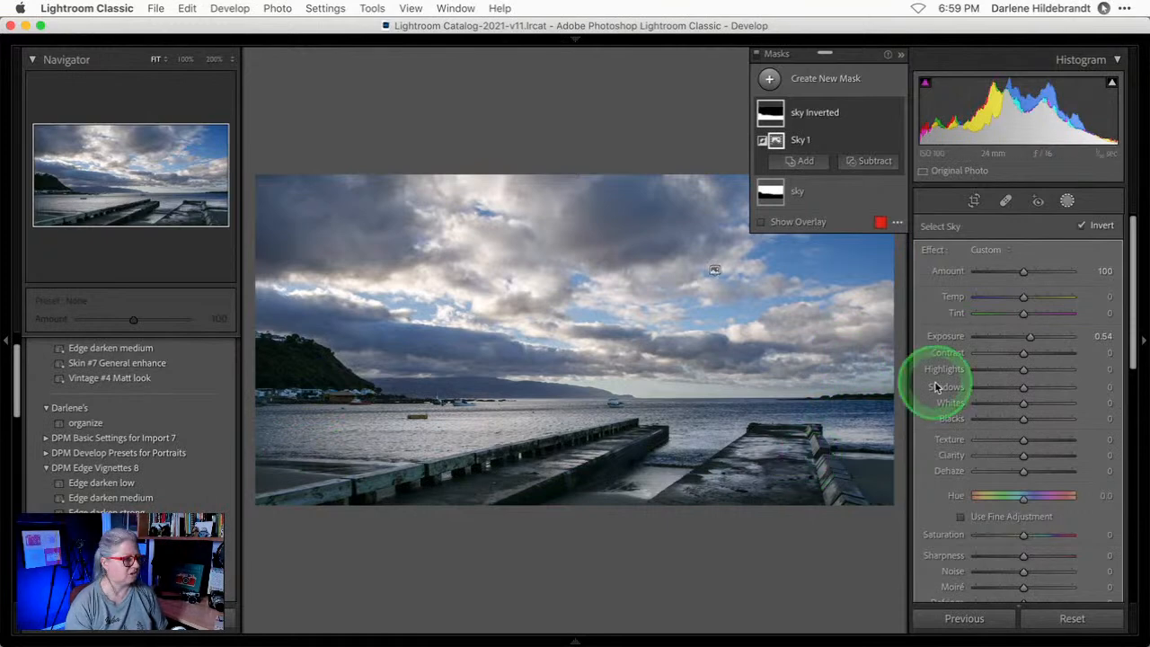
mouse_move(1025, 388)
left_mouse_down()
mouse_move(1039, 387)
mouse_move(1027, 386)
left_mouse_up()
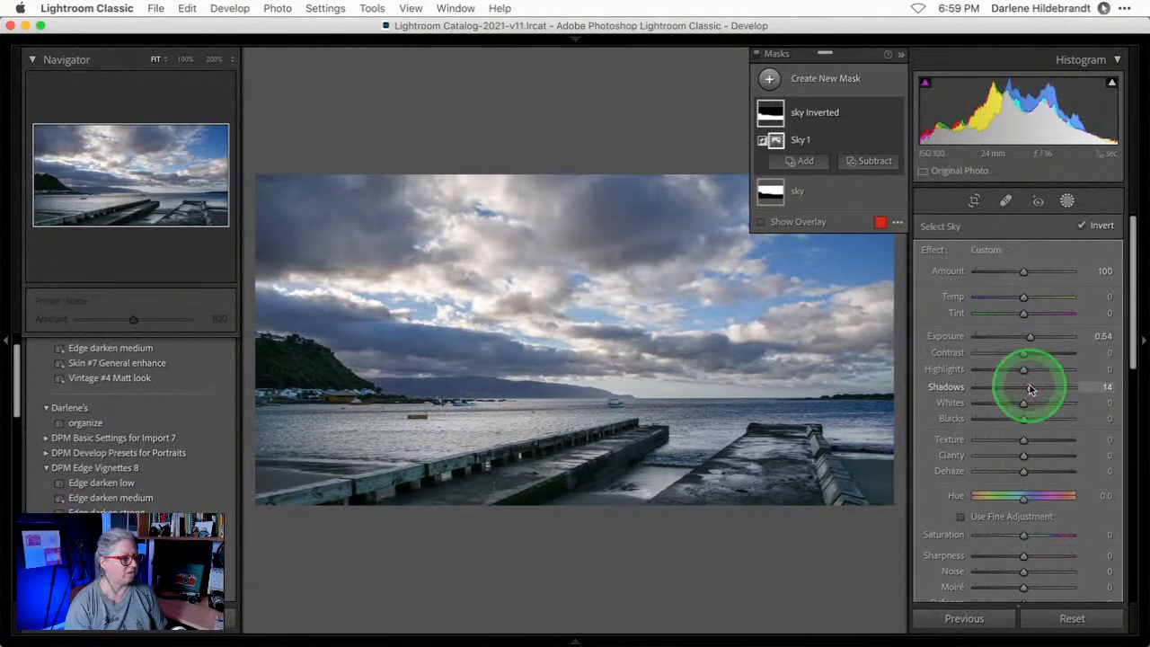
left_click_drag(1029, 334, 1032, 337)
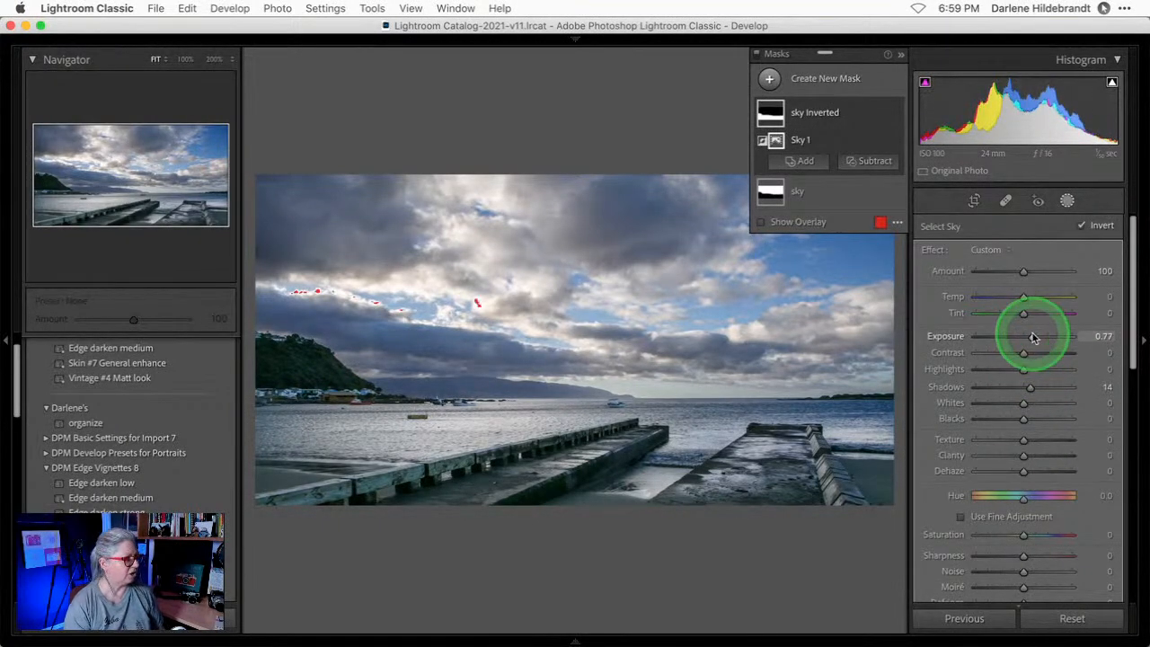
mouse_move(1021, 400)
left_mouse_down()
mouse_move(1051, 401)
mouse_move(1034, 398)
left_mouse_up()
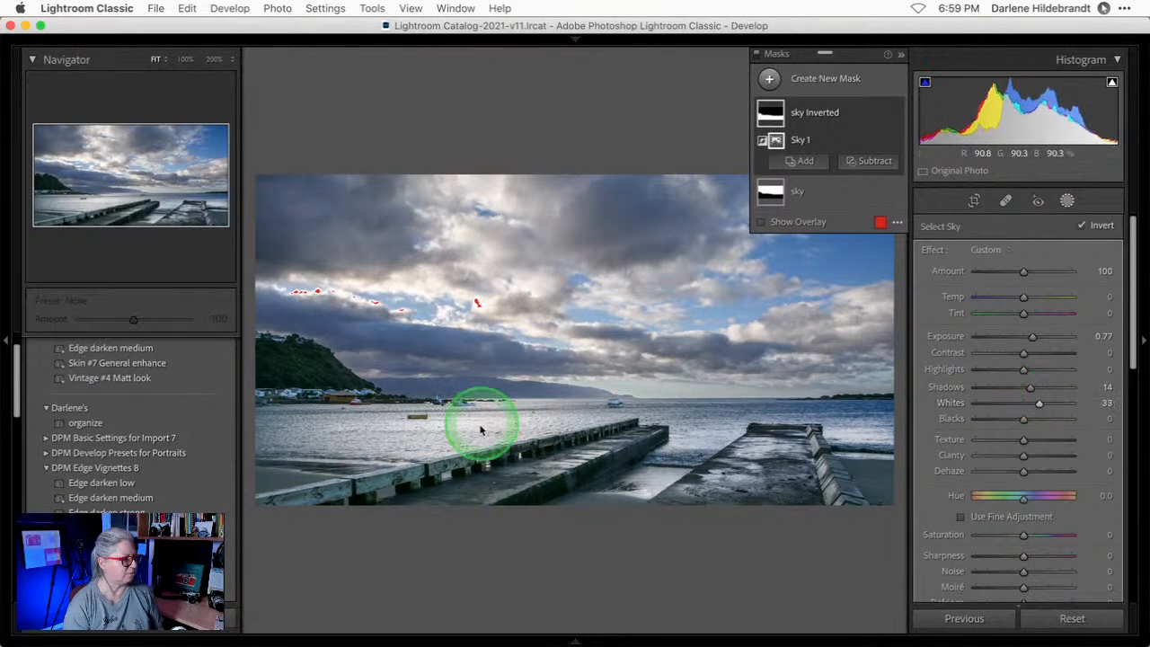
left_click_drag(1033, 337, 1032, 337)
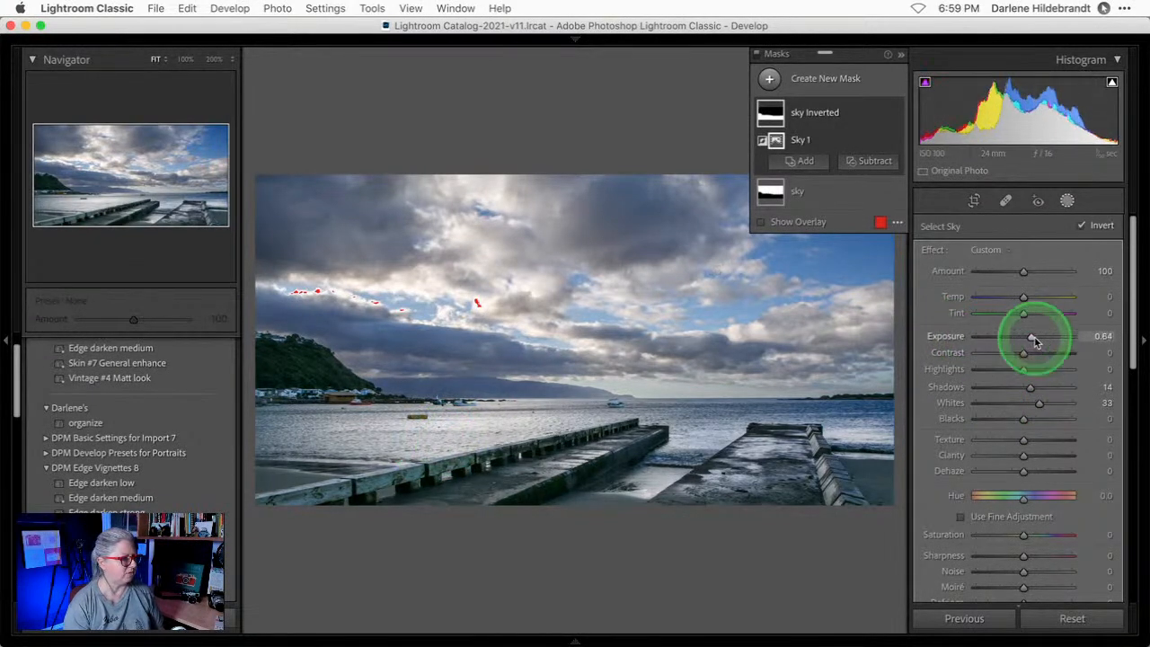
Refine the inverted mask with Blacks −19, Shadows 19, Temp −5 and Tint 3.
left_click_drag(1025, 419, 1015, 419)
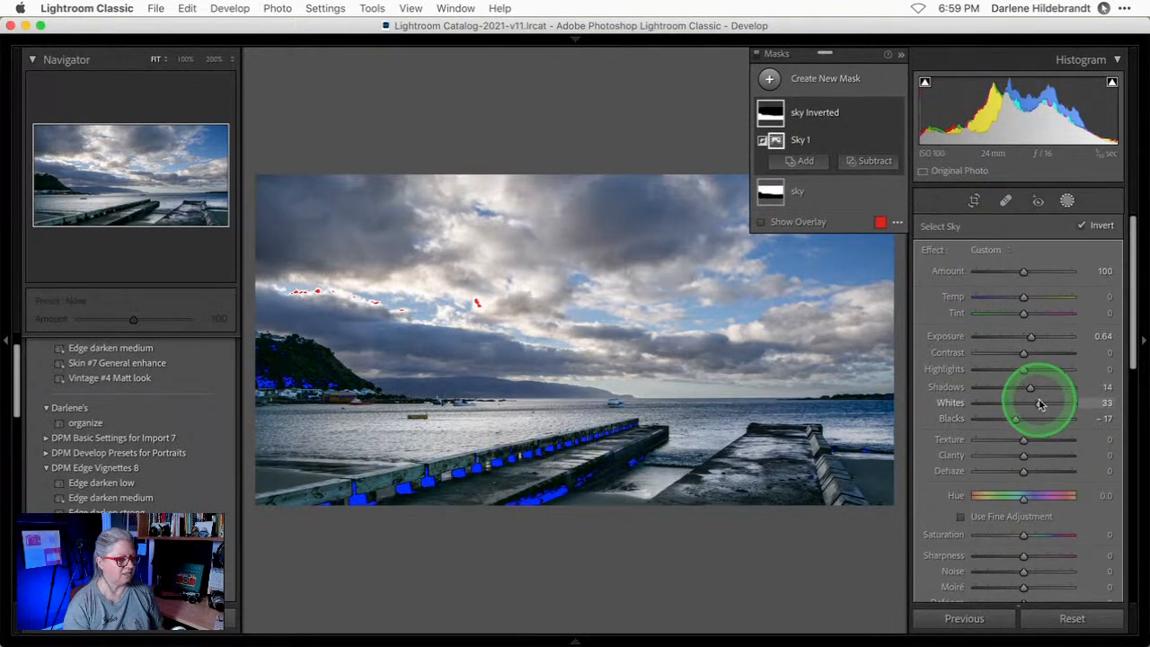
left_click(1014, 421)
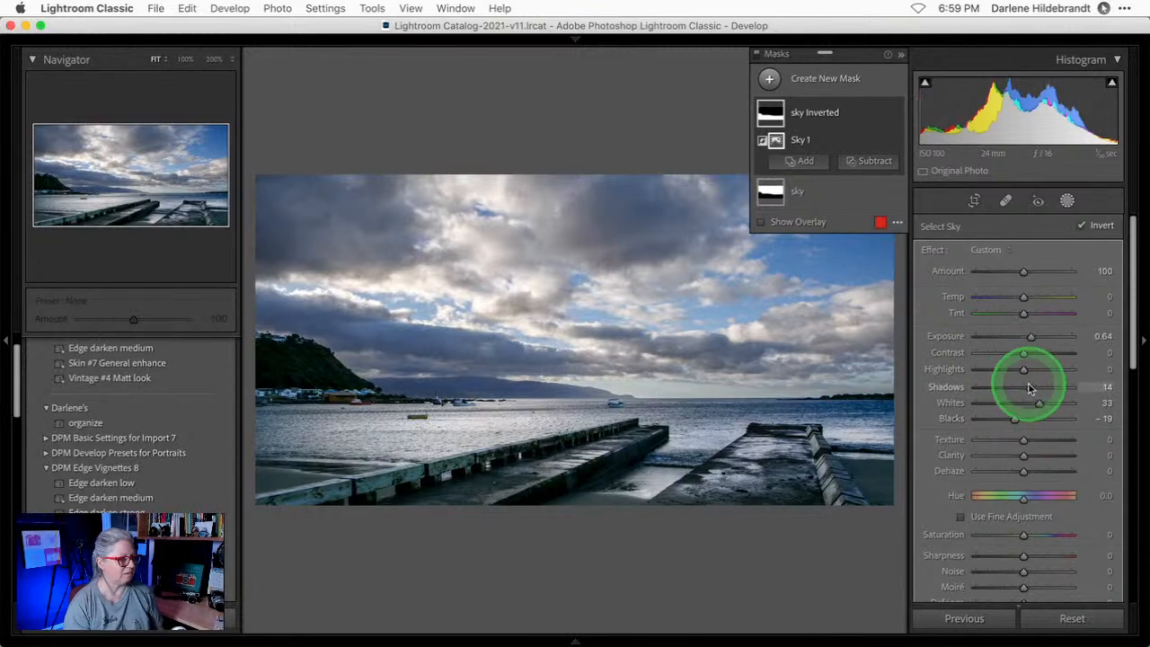
left_click_drag(1033, 388, 1032, 384)
left_click_drag(1023, 297, 1021, 299)
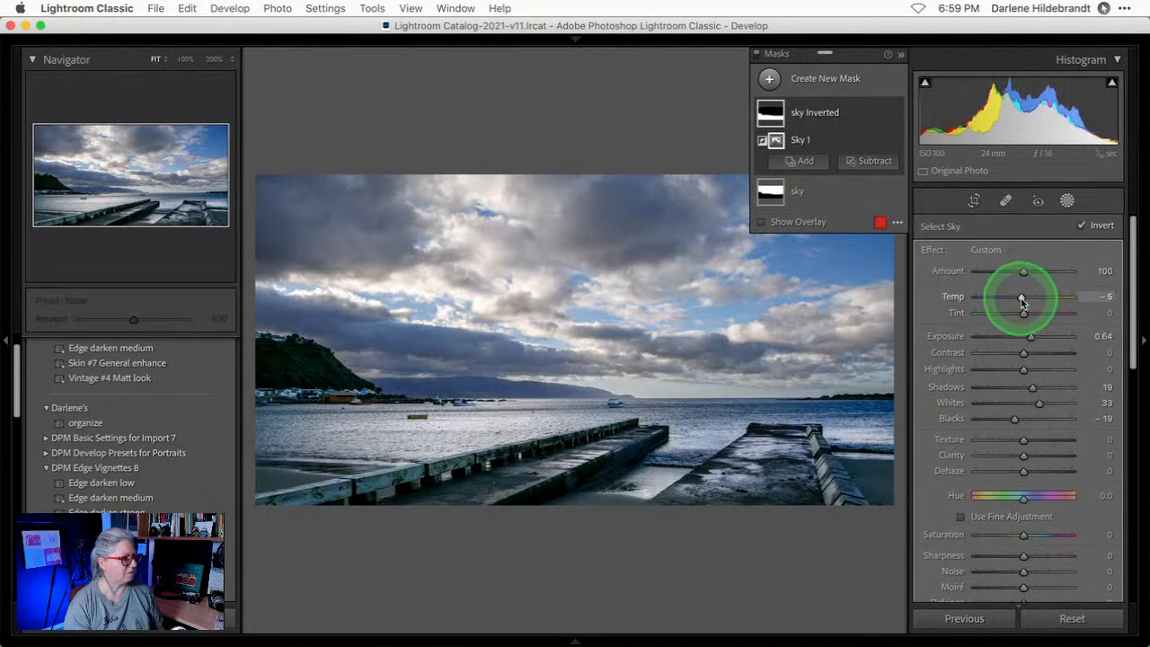
left_click(1023, 314)
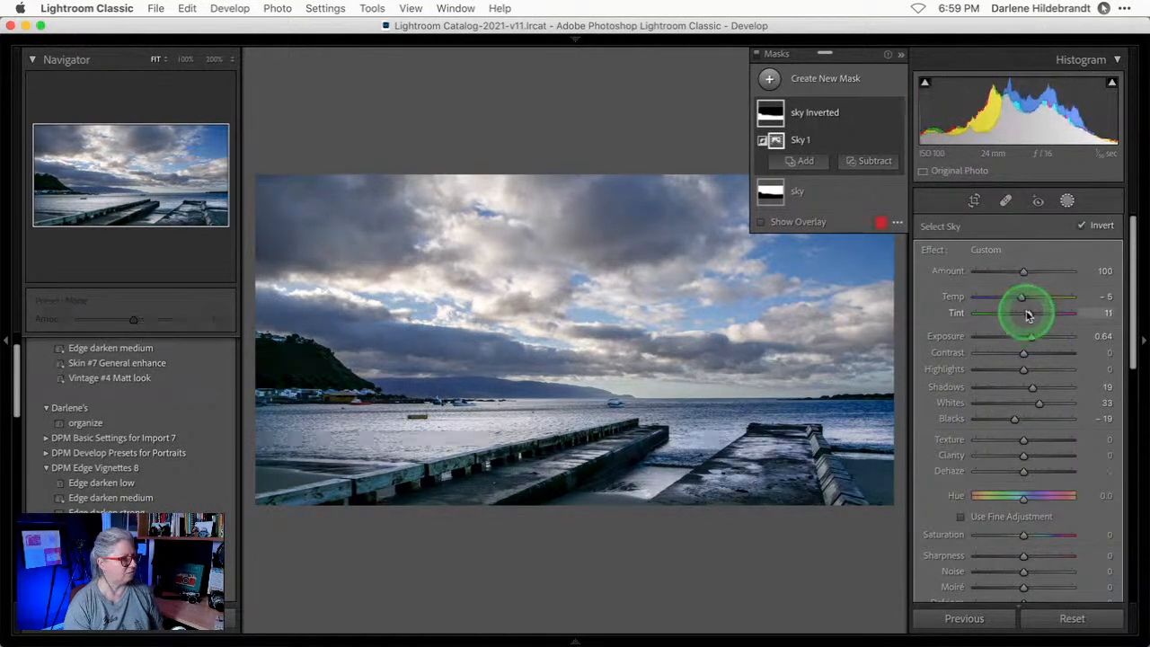
left_click_drag(1025, 314, 1021, 312)
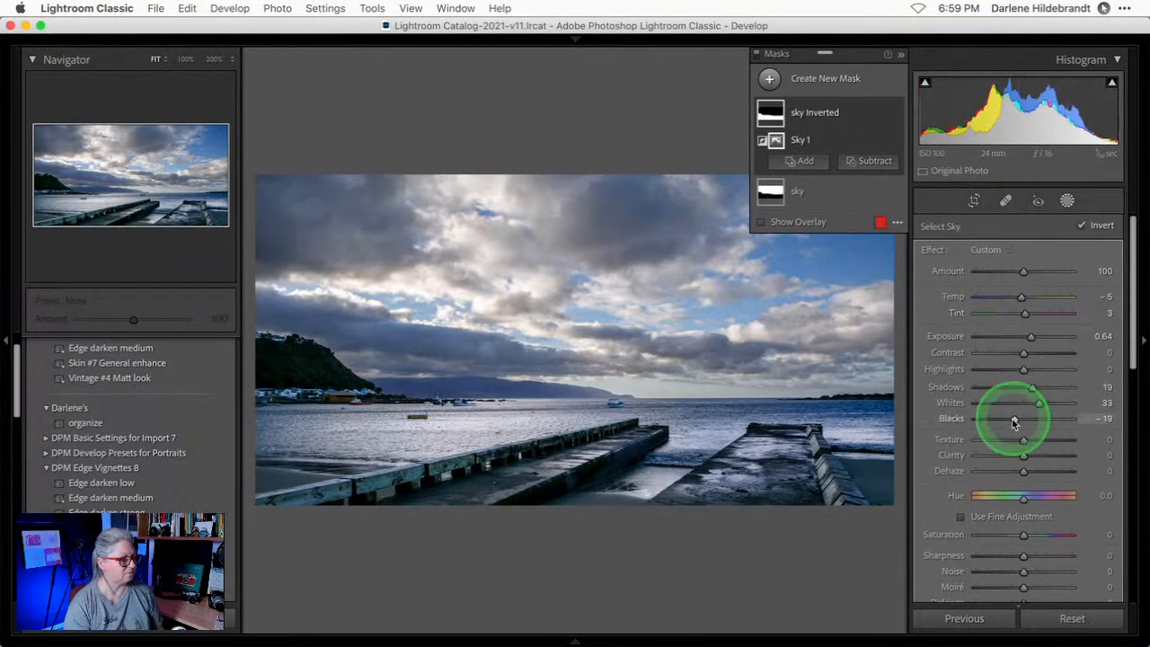
Close masking and compare the whole photo before and after the edits.
left_click(1067, 200)
left_click(1028, 481)
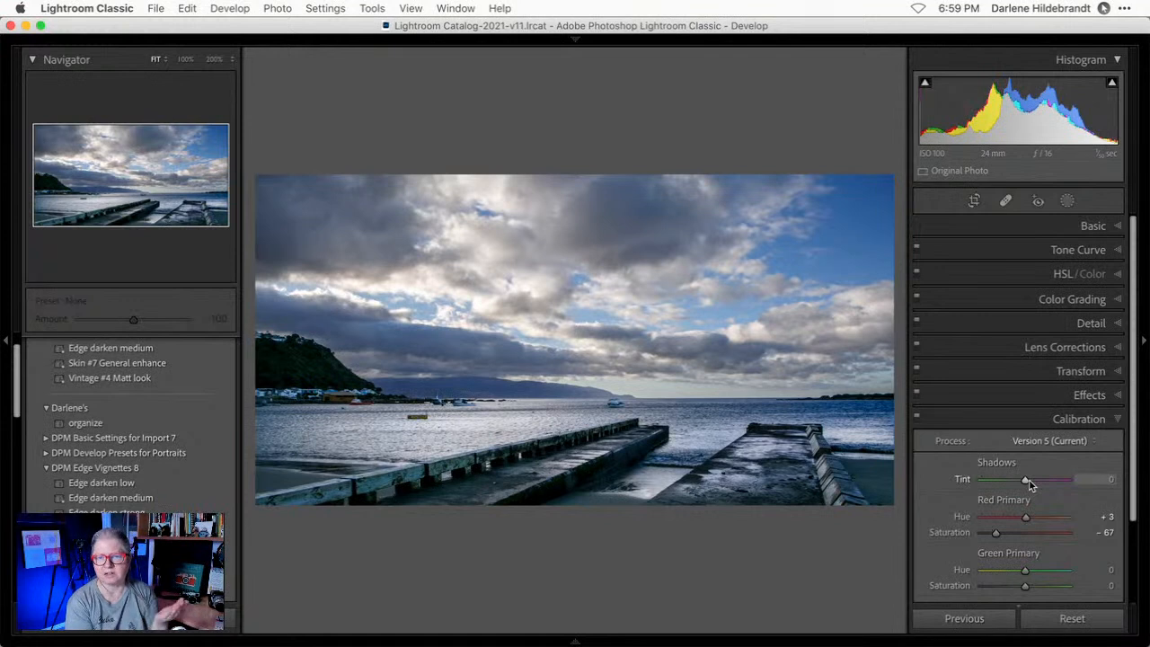
key("backslash")
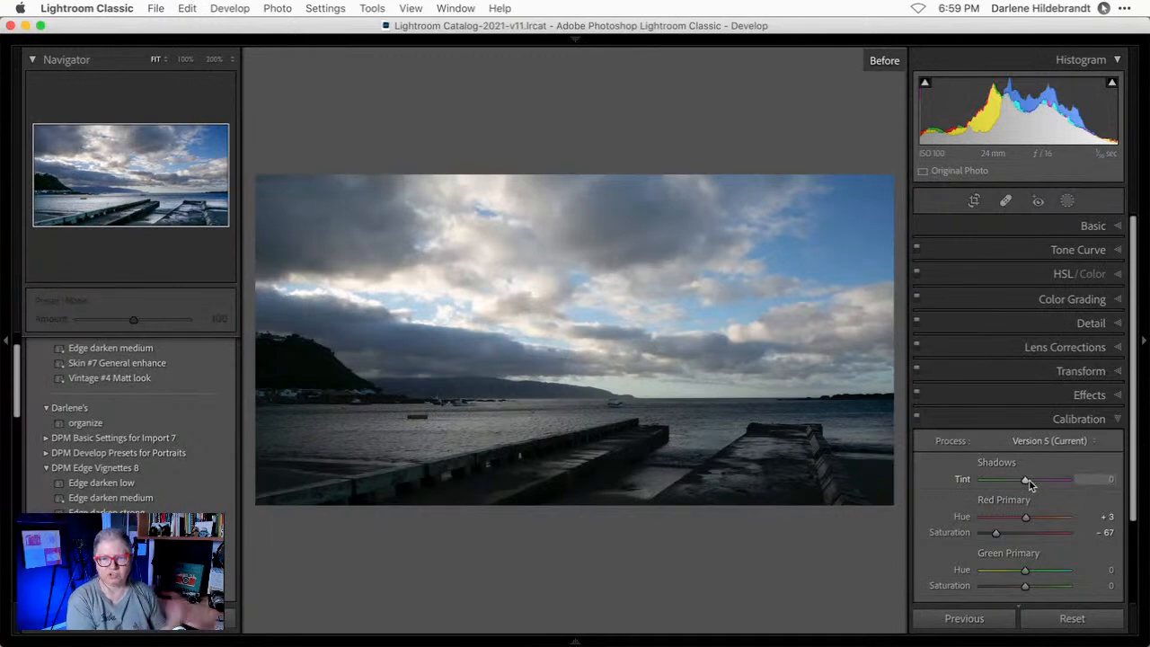
key("backslash")
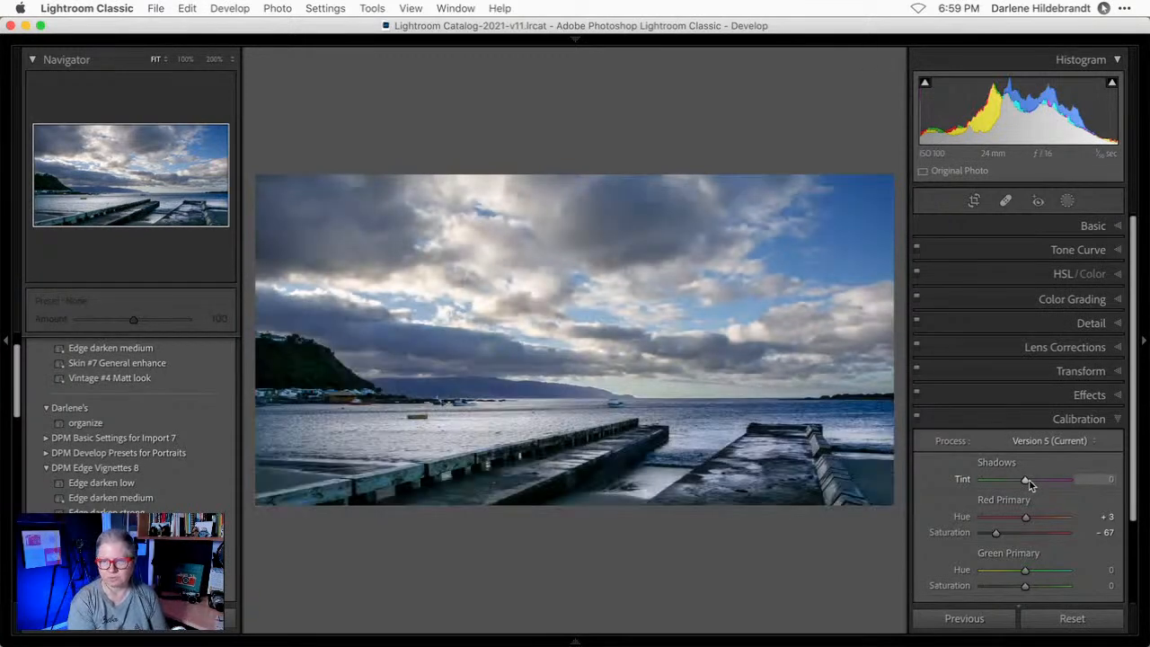
key("backslash")
key("backslash")
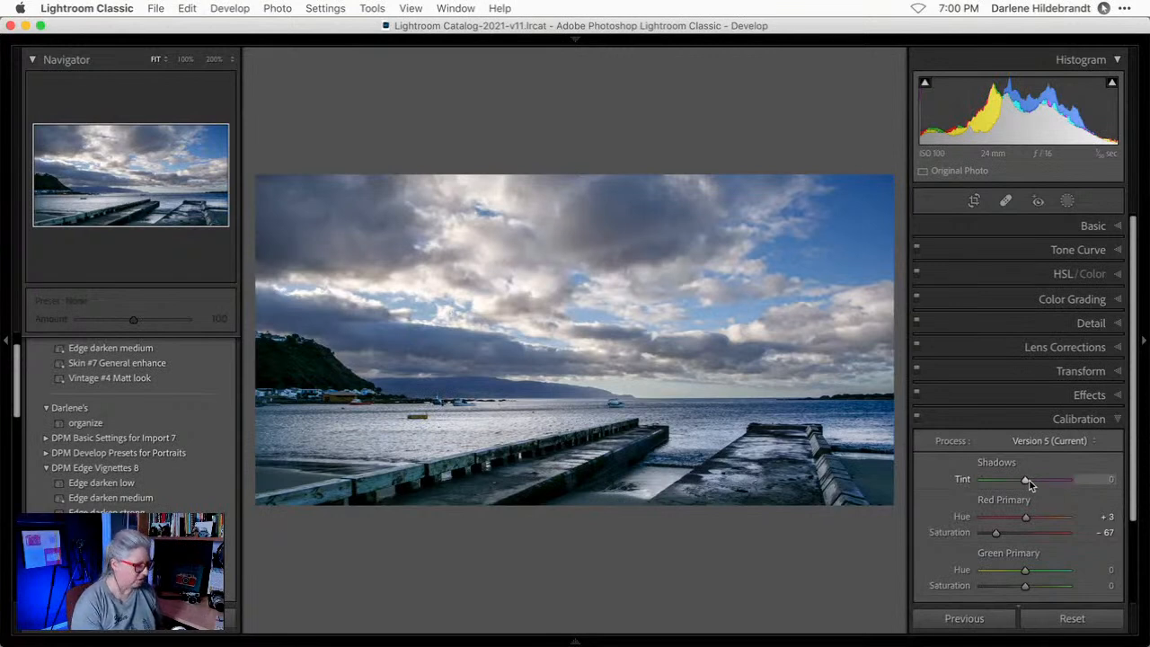
Create a virtual copy and recrop it slightly tighter, with less sky and more of the boat ramp foreground.
key("super+apostrophe")
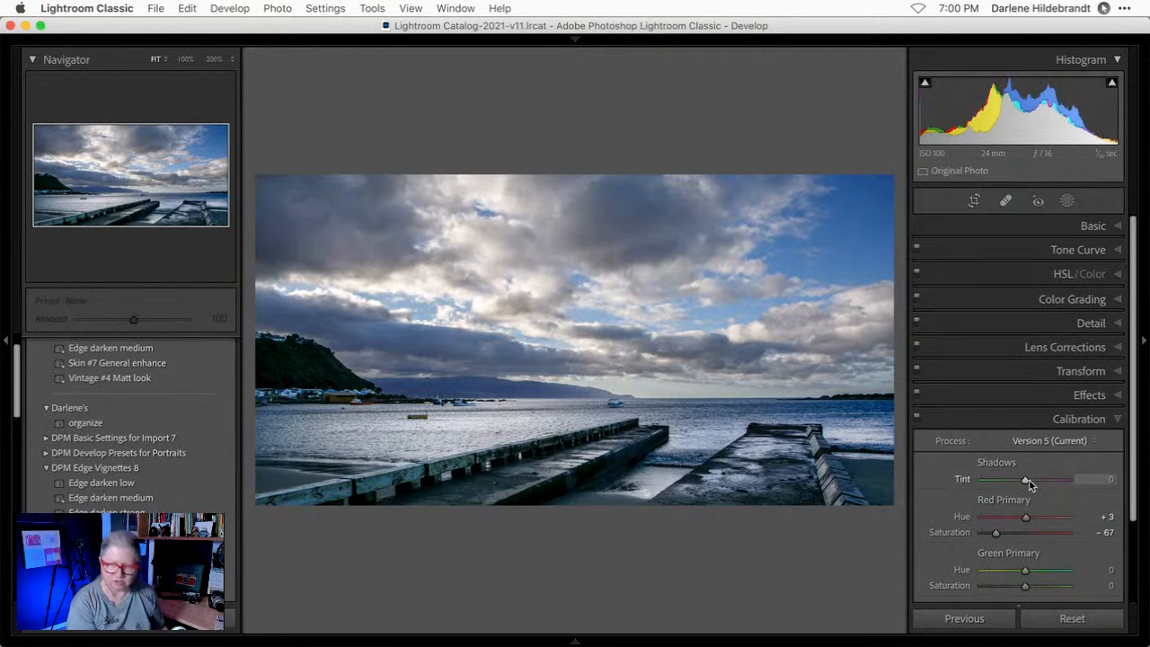
key("r")
left_click_drag(646, 427, 546, 397)
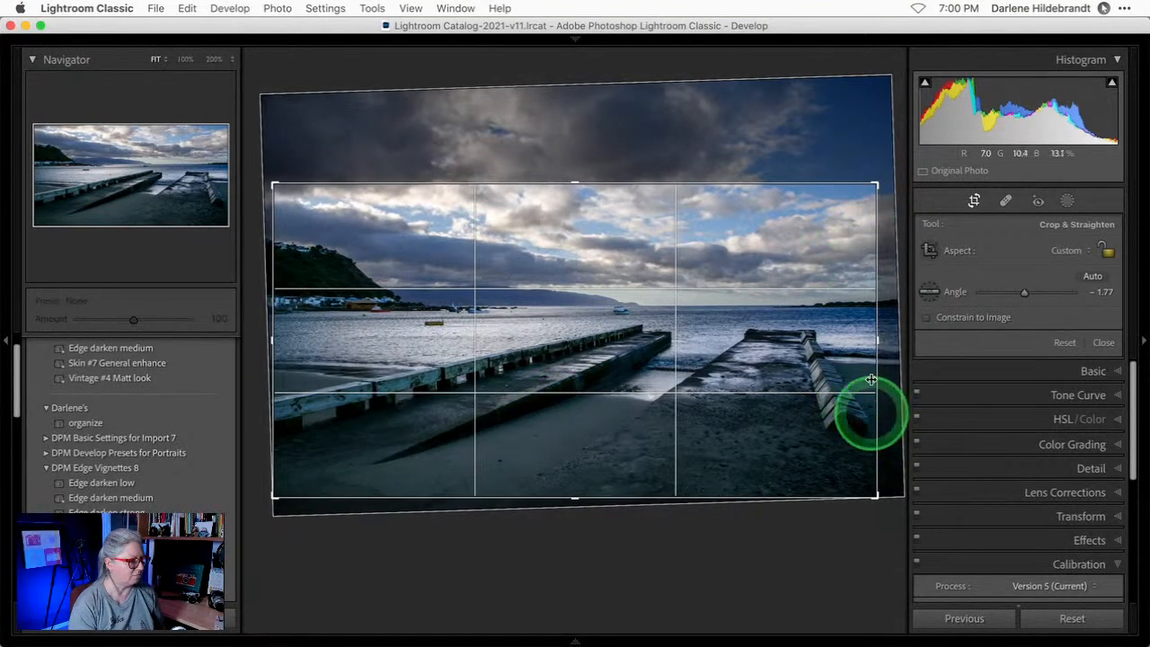
left_click_drag(875, 183, 870, 188)
key("Return")
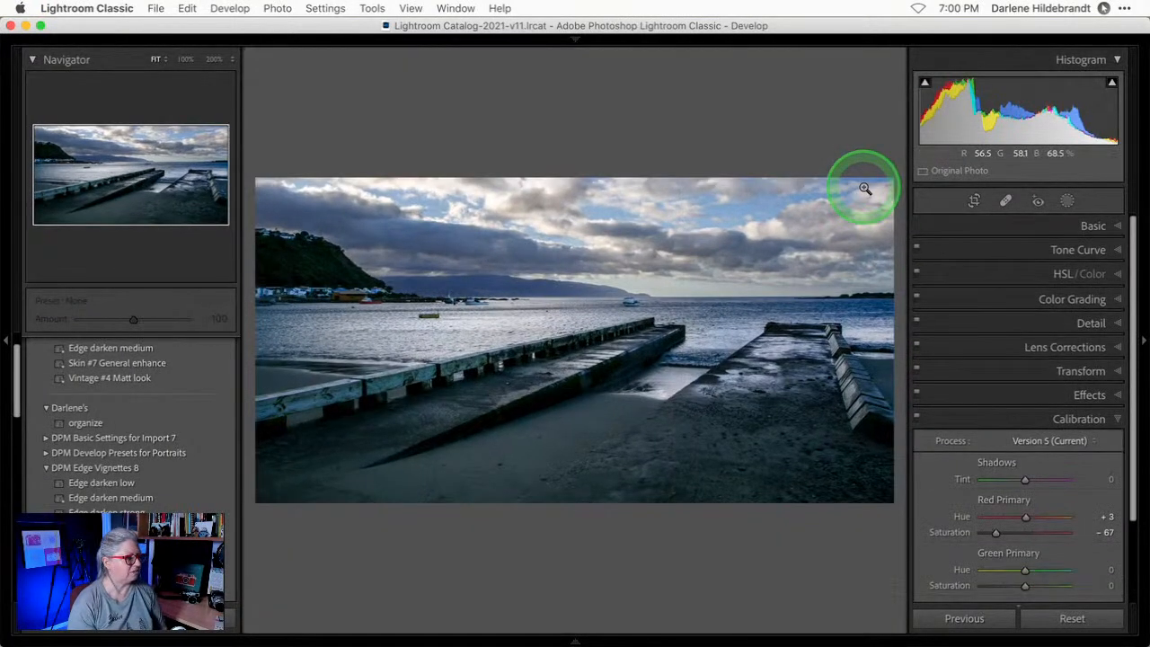
Select the original and the recropped copy in the Library grid and compare them in Survey view with the side panels hidden.
key("g")
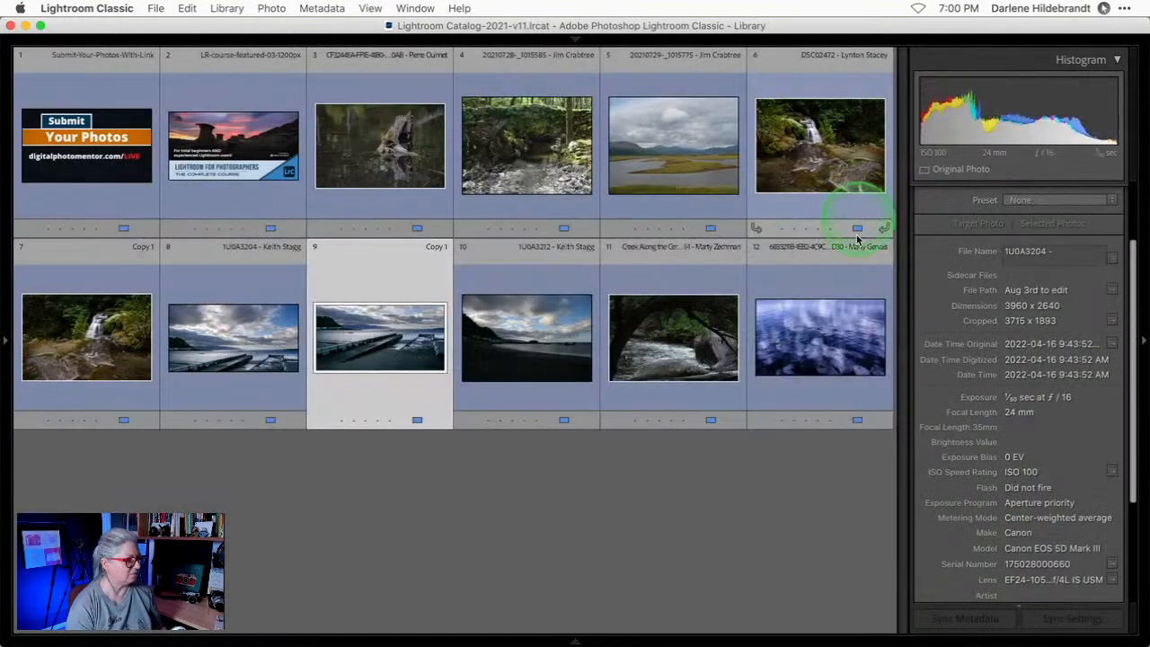
left_click(203, 348, "super")
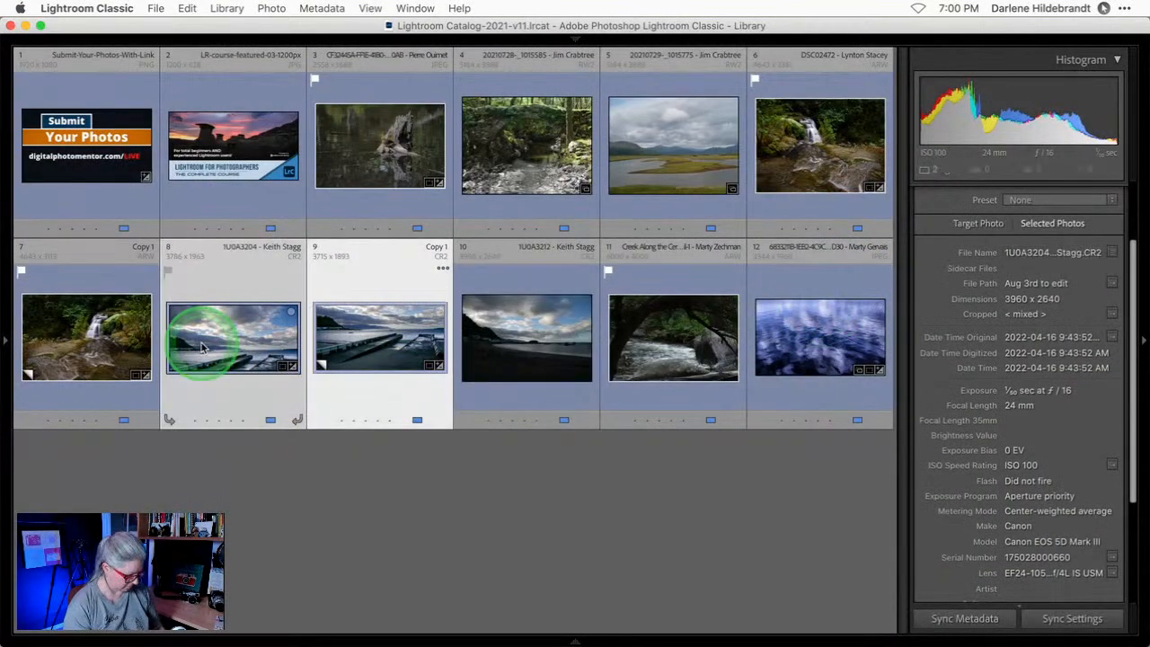
key("n")
key("Tab")
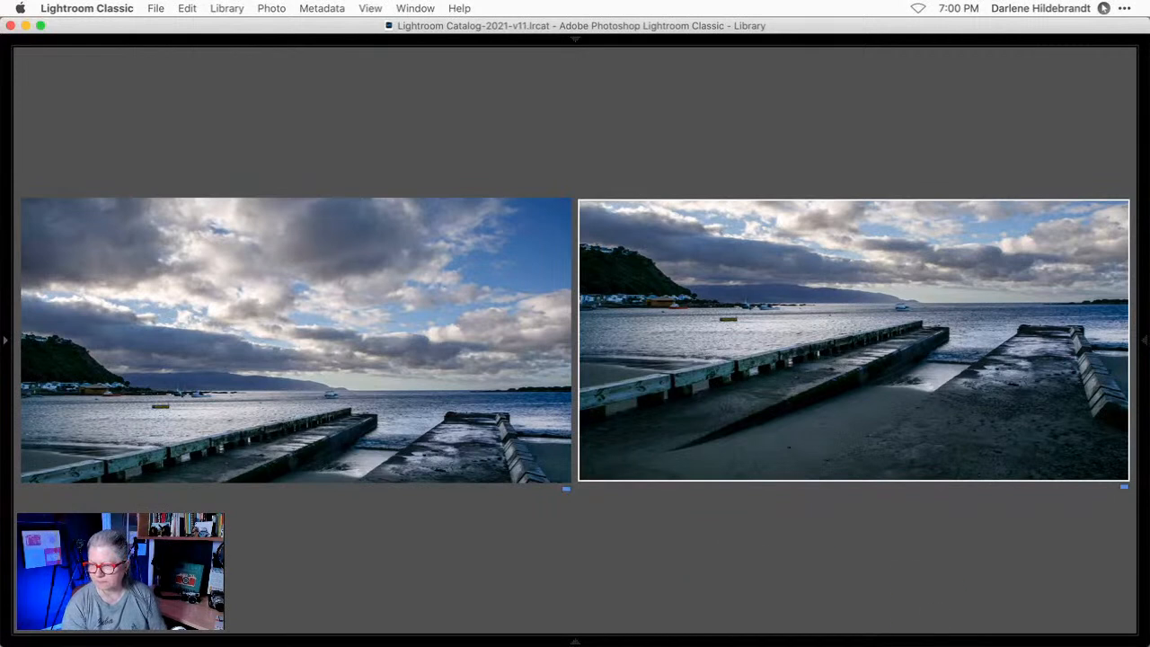
key("ctrl+m")
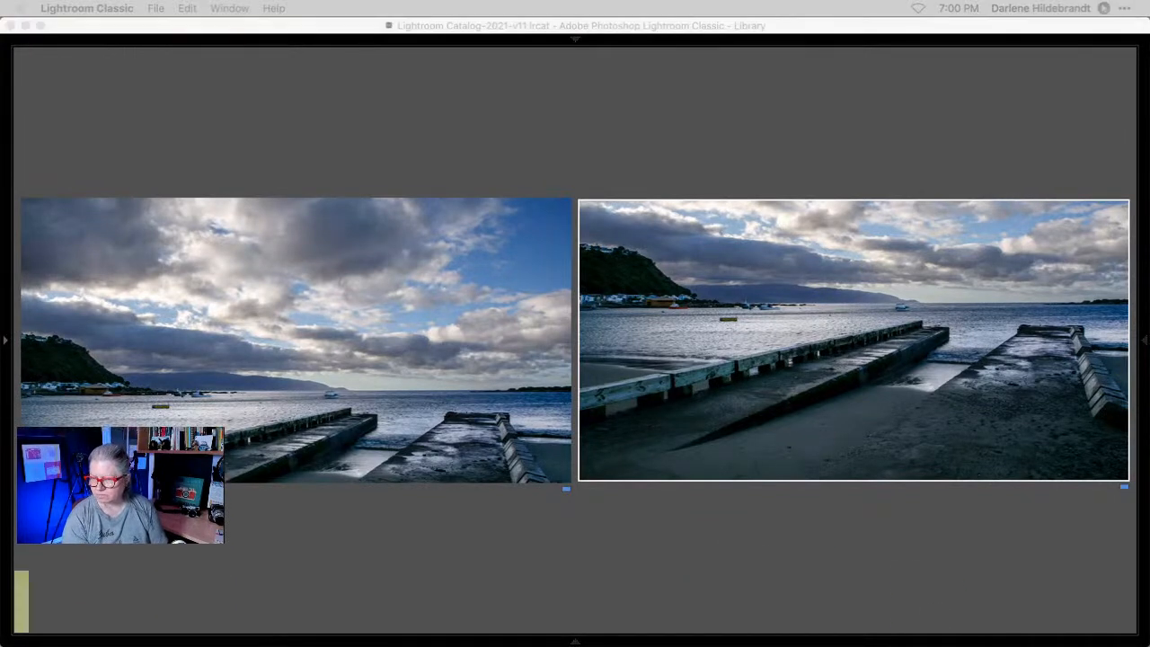
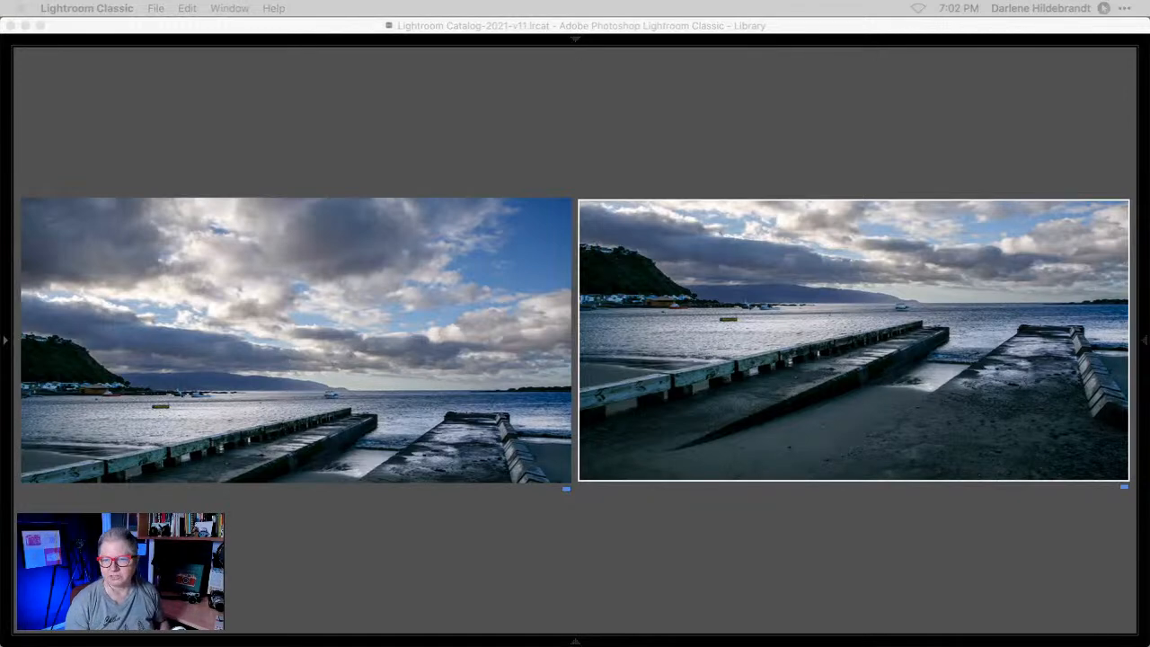
Enlarge one boat ramp version and switch between the two crops to compare them.
left_click(656, 512)
double_click(358, 384)
key("Right")
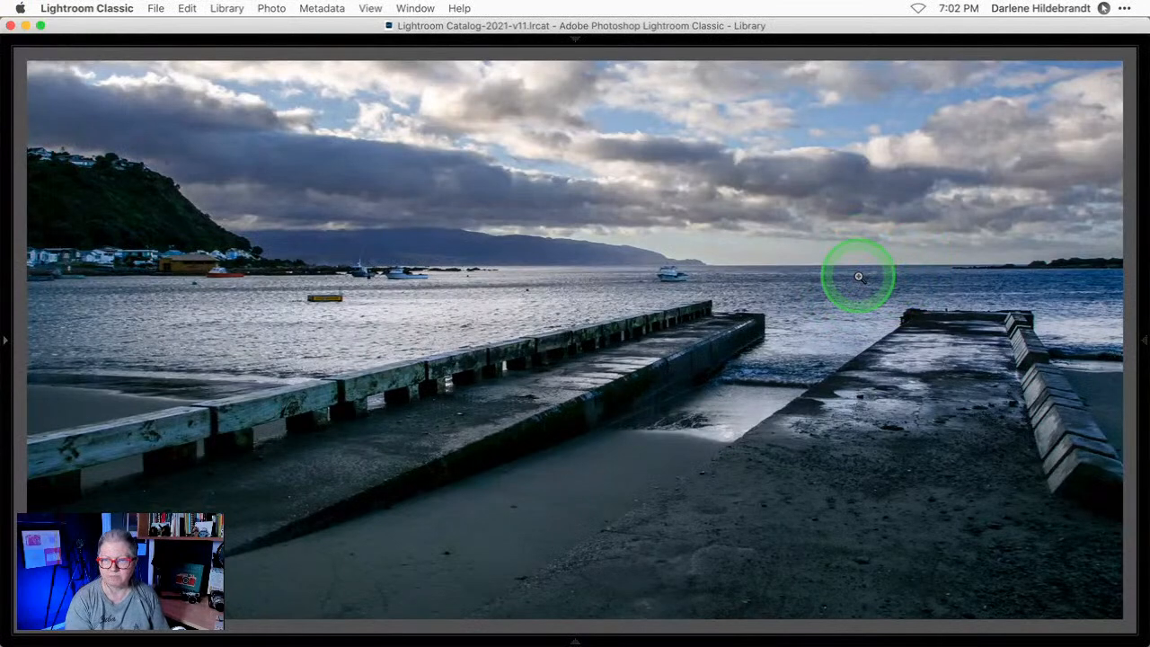
key("Right")
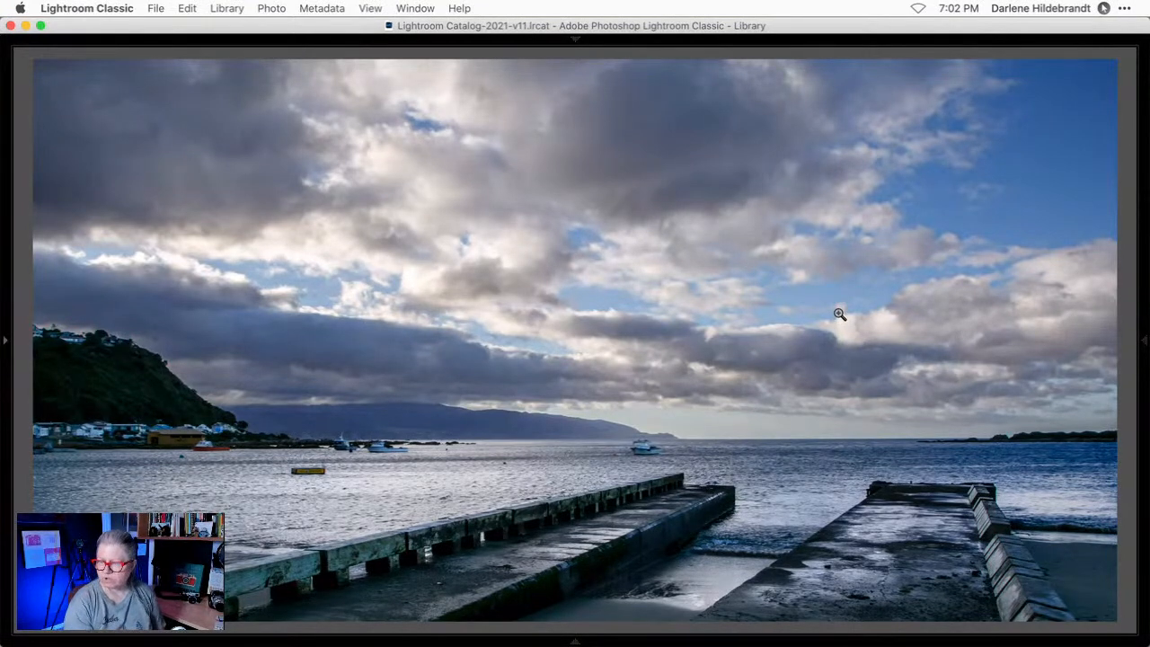
Flip the boat ramp photo with the larger sky horizontally.
key("shift+f")
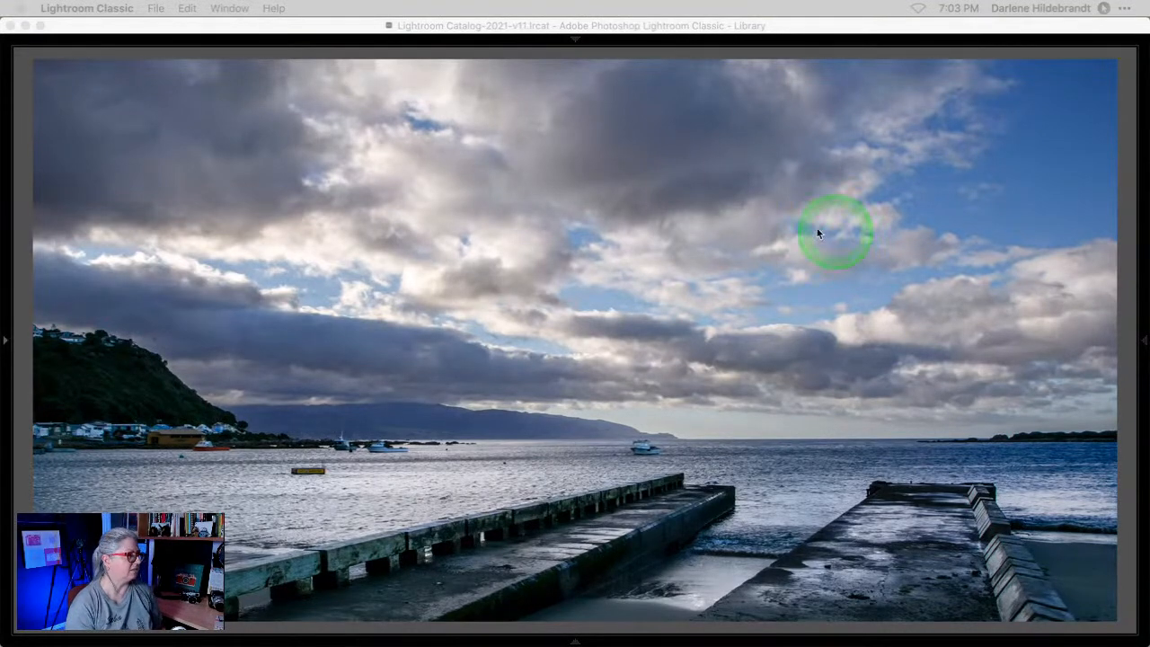
mouse_move(275, 31)
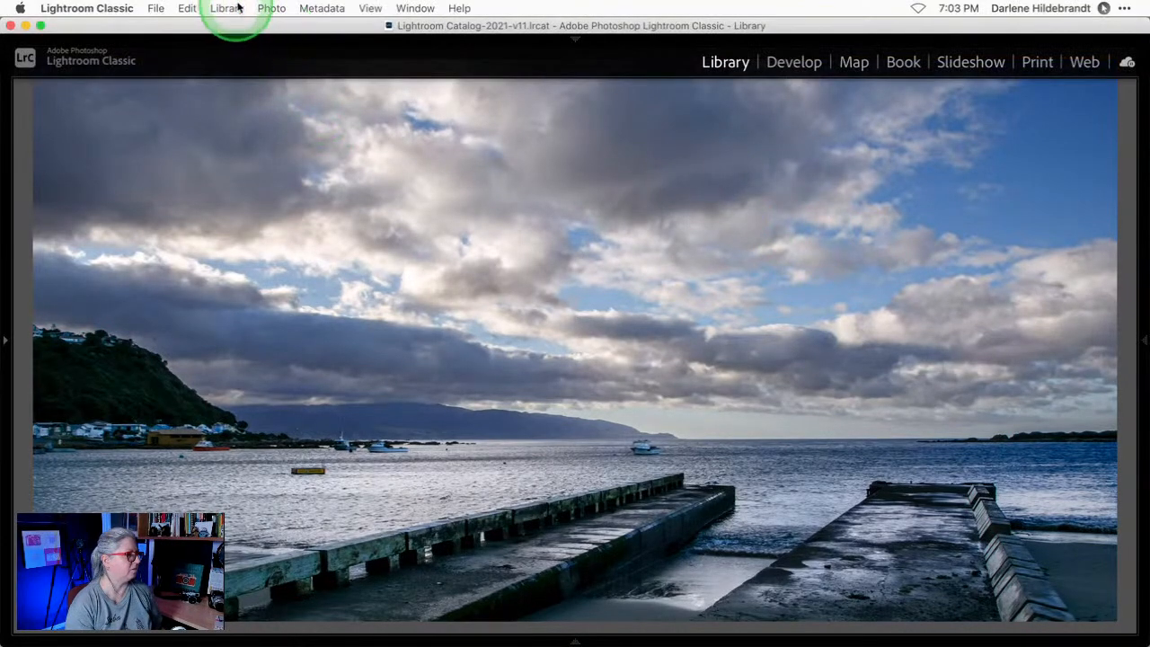
left_click(272, 8)
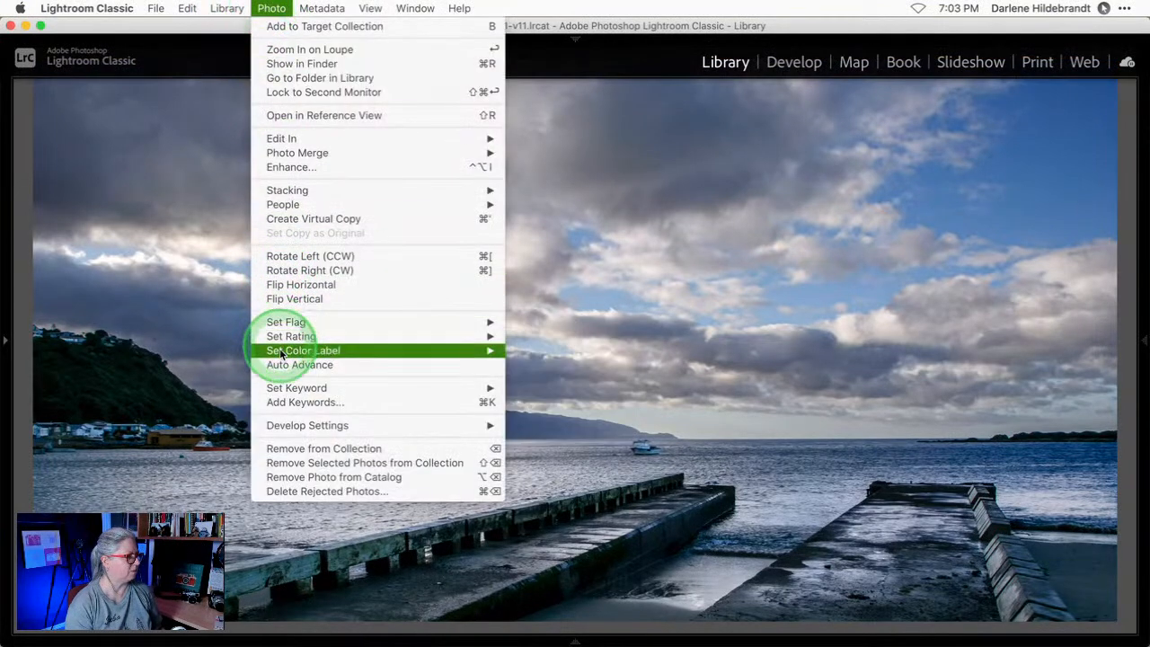
left_click(282, 285)
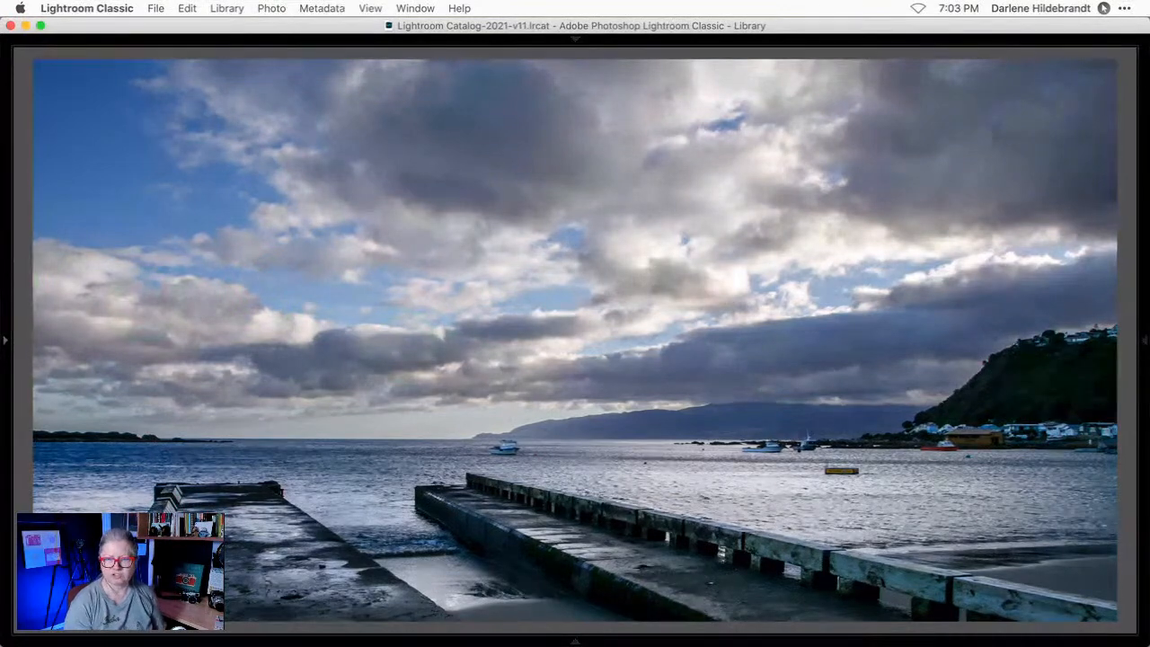
mouse_move(1051, 643)
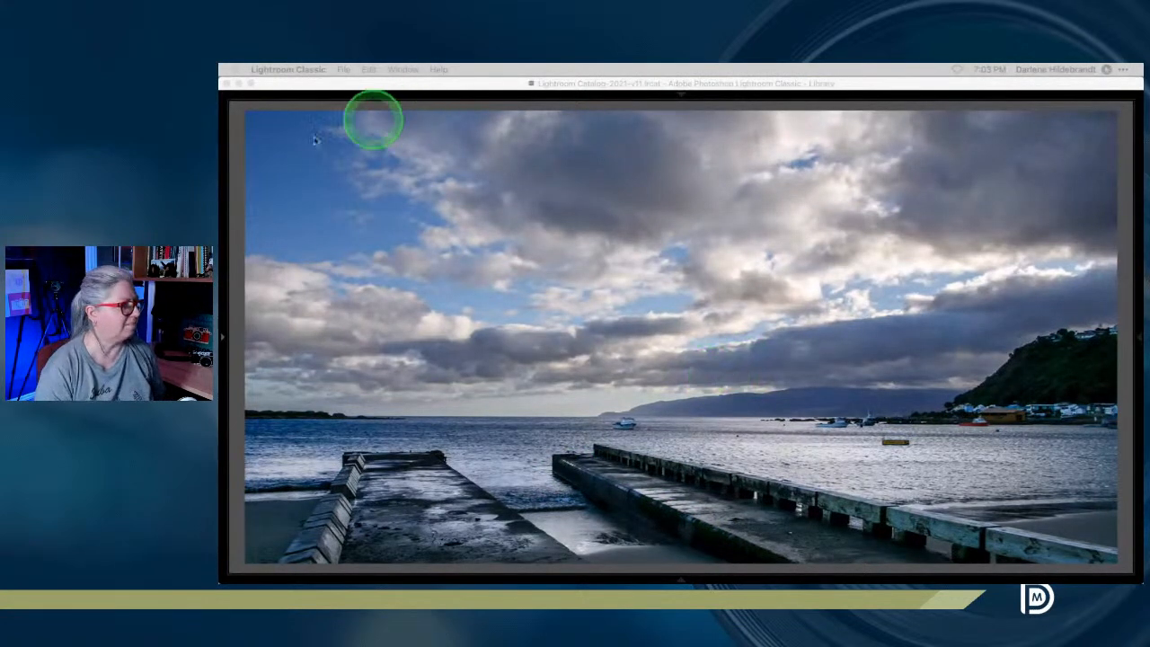
Undo the flip of the larger-sky boat ramp photo and flip the tighter-cropped copy horizontally.
left_click(241, 153)
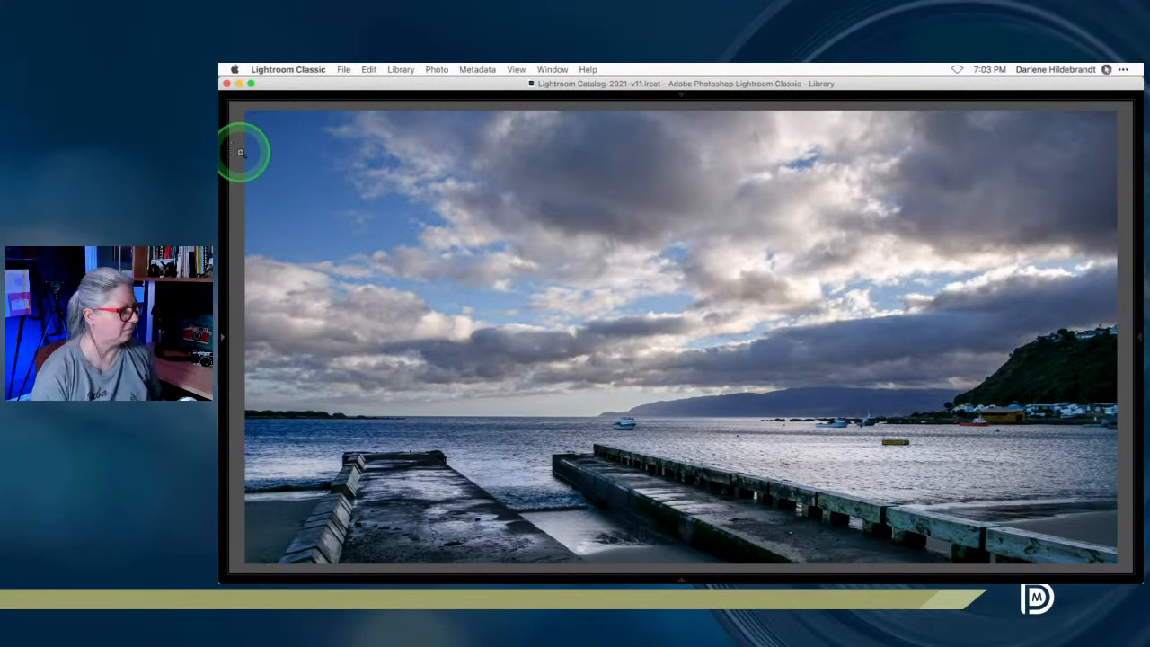
key("super+z")
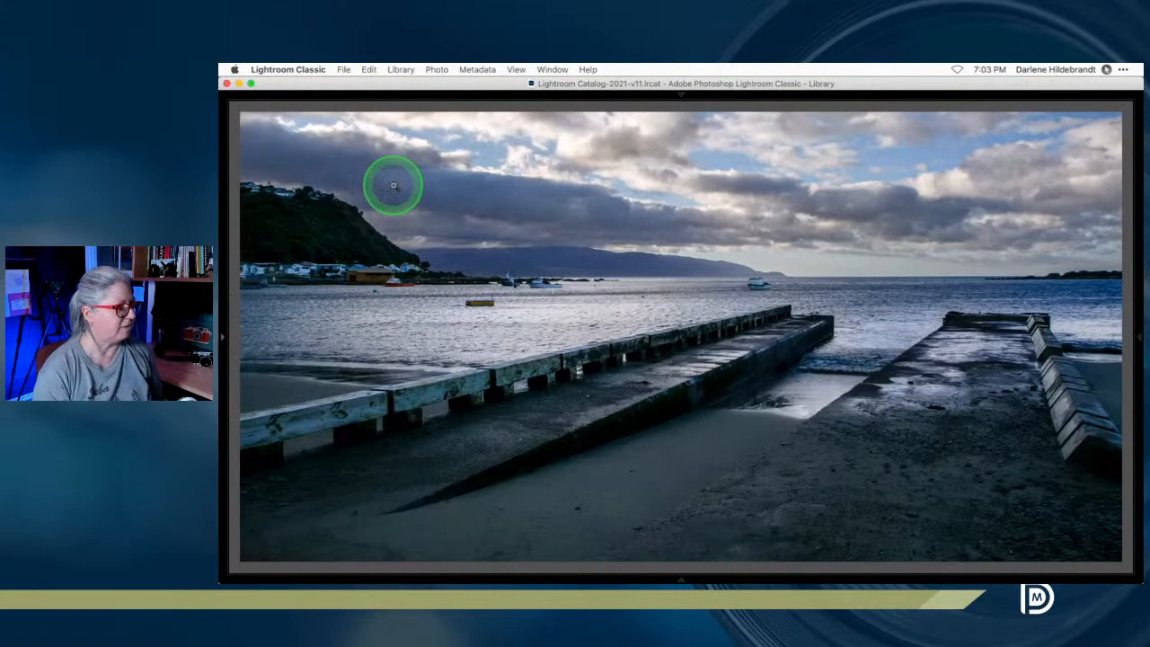
left_click(437, 69)
left_click(449, 281)
key("super+z")
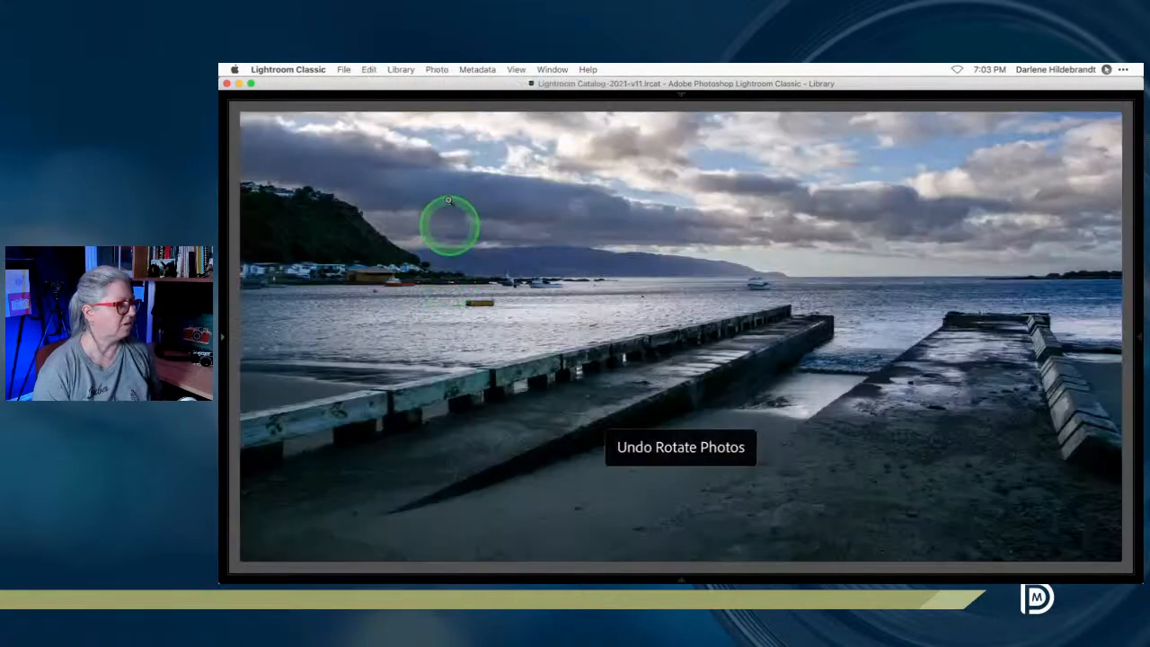
left_click(436, 69)
left_click(449, 290)
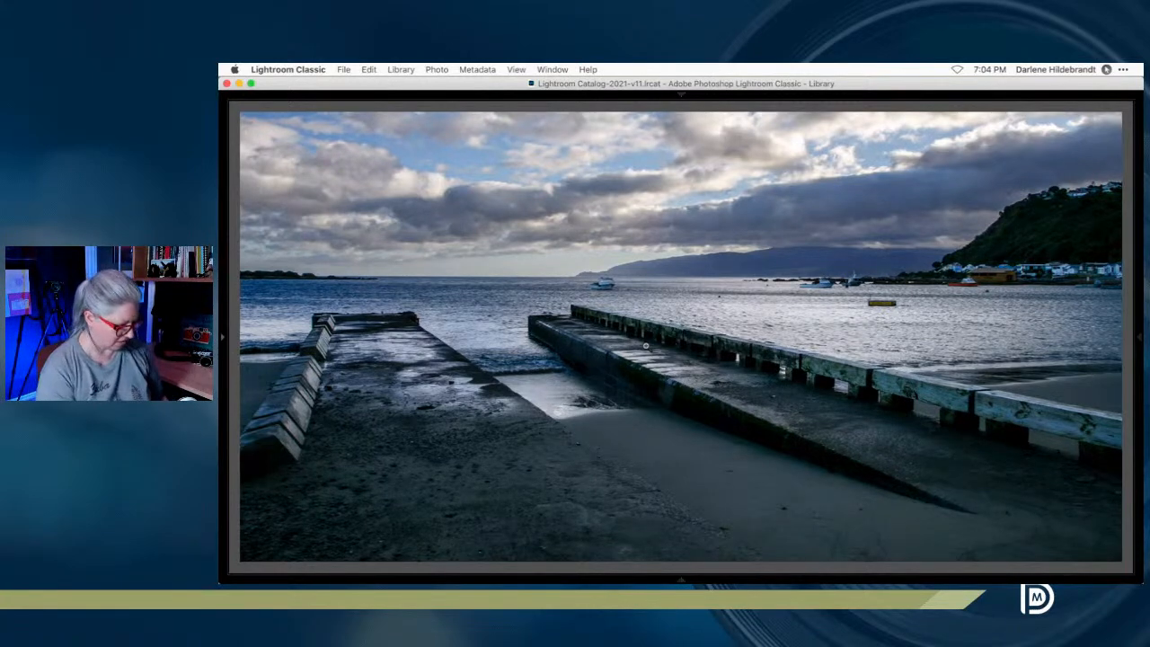
Inspect the moored boat and ramp ends up close in the larger-sky version and check its shooting information.
key("Right")
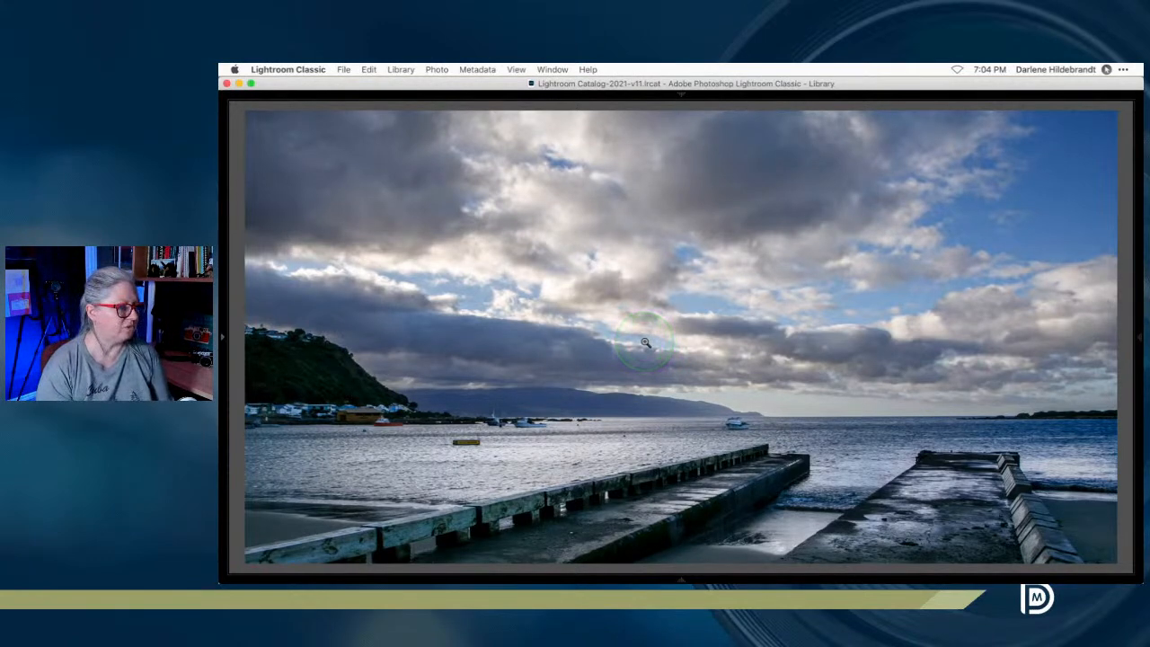
left_click(737, 419)
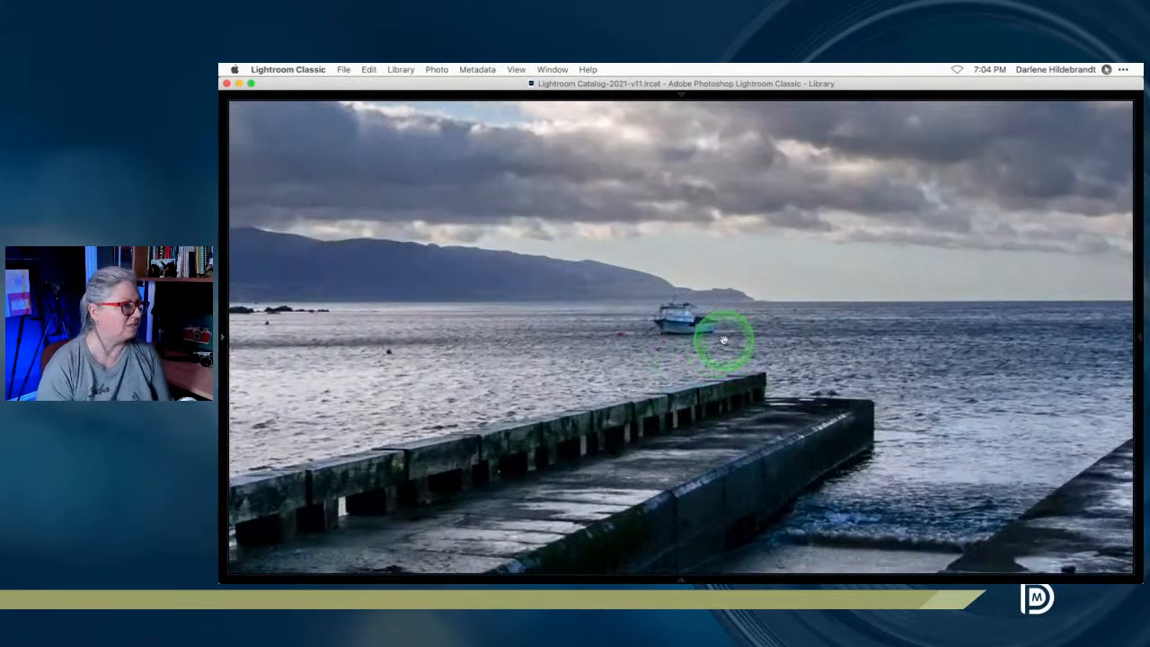
left_click_drag(854, 426, 623, 413)
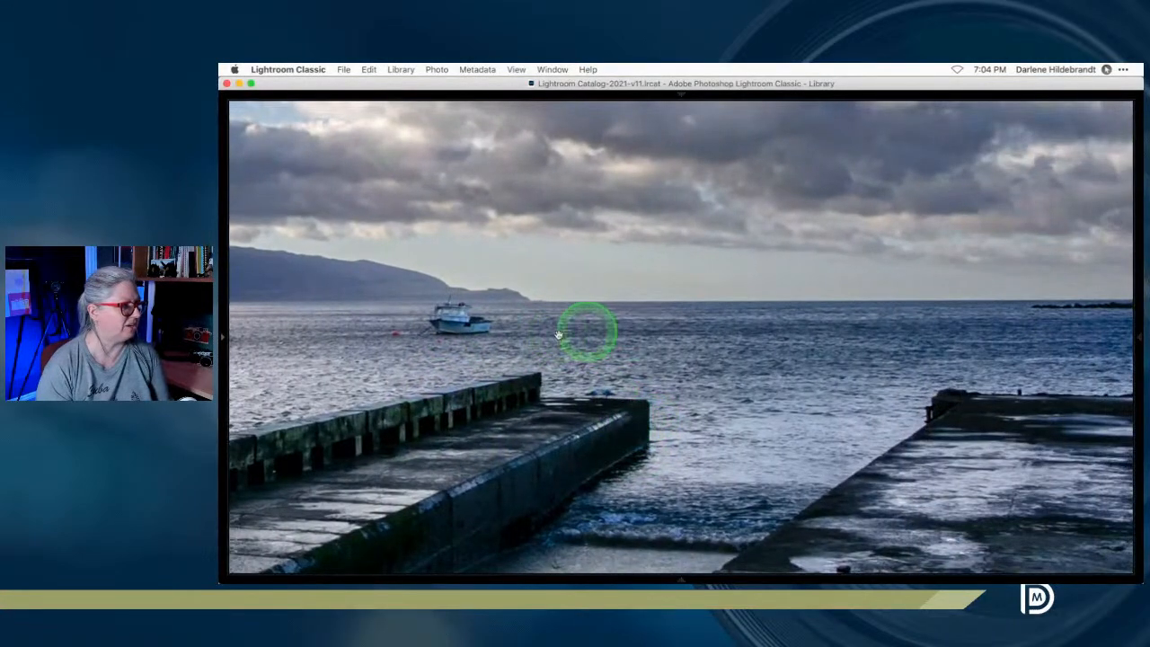
left_click(802, 406)
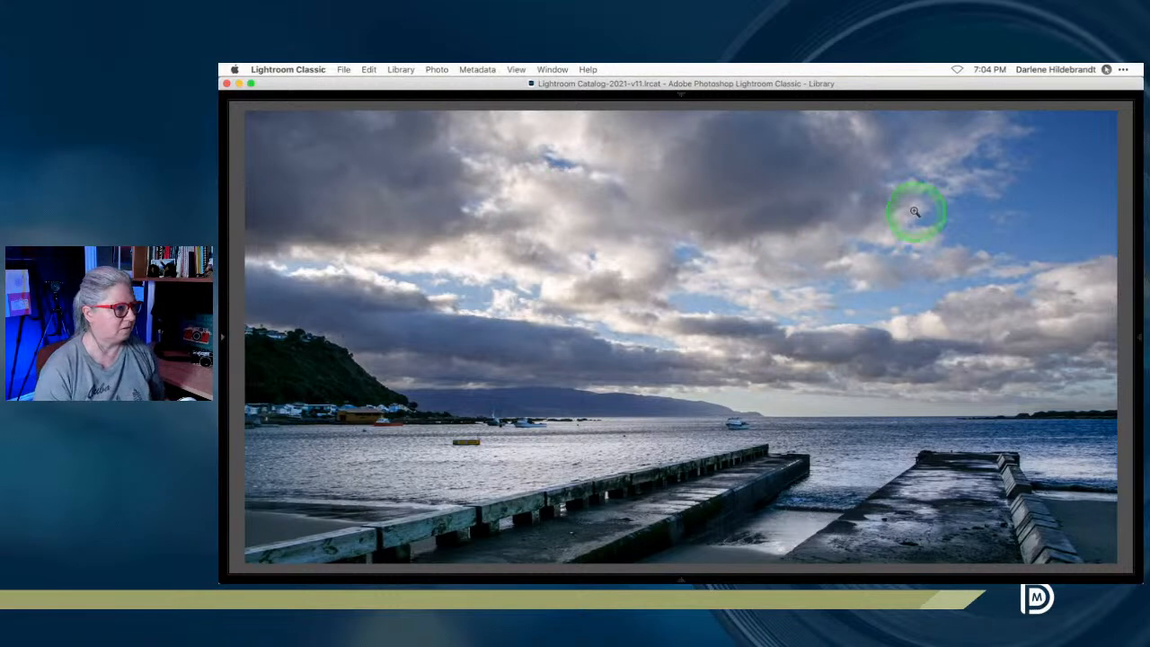
key("i")
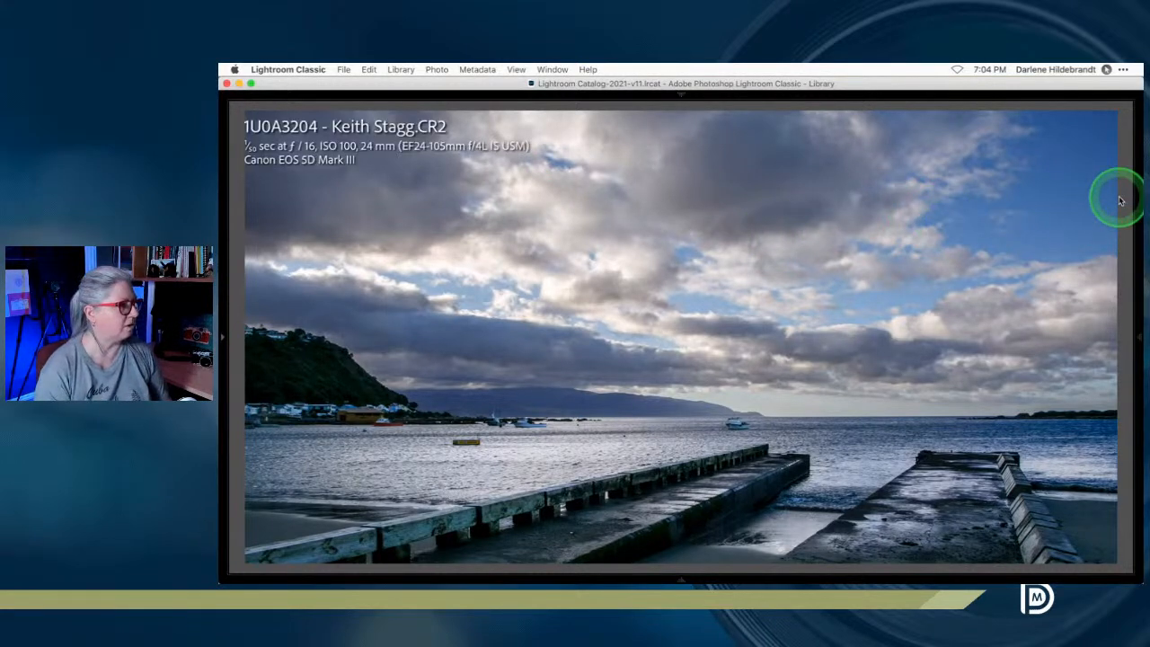
key("i")
key("i")
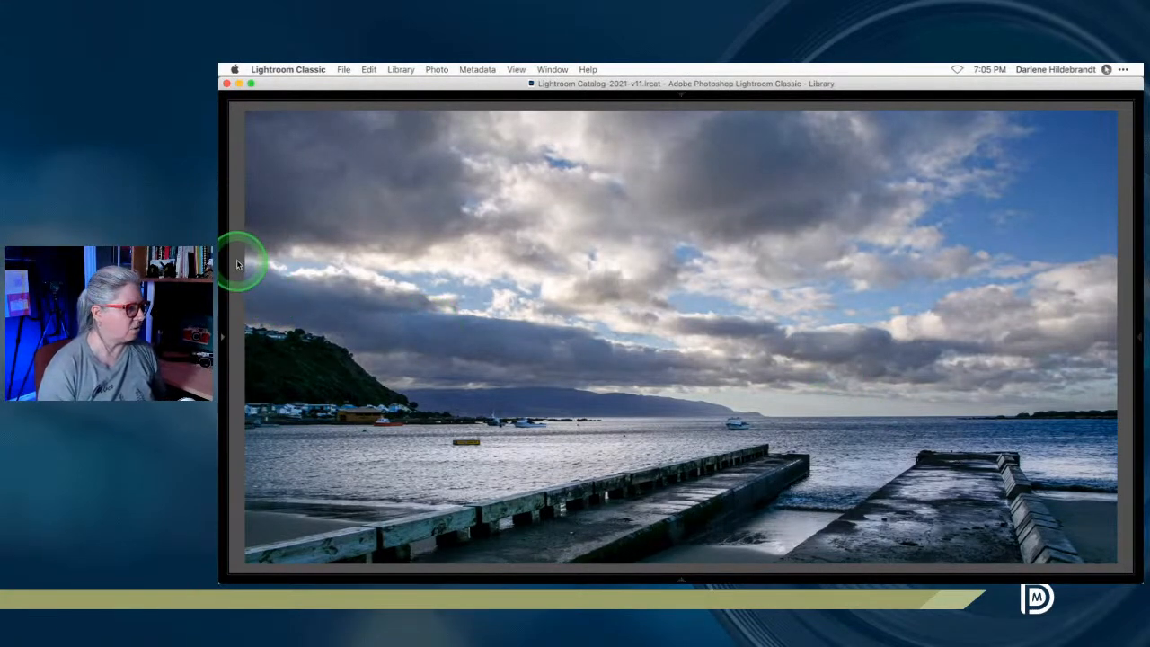
Select only the larger-sky boat ramp original in the Library grid and open it in the Develop module.
key("g")
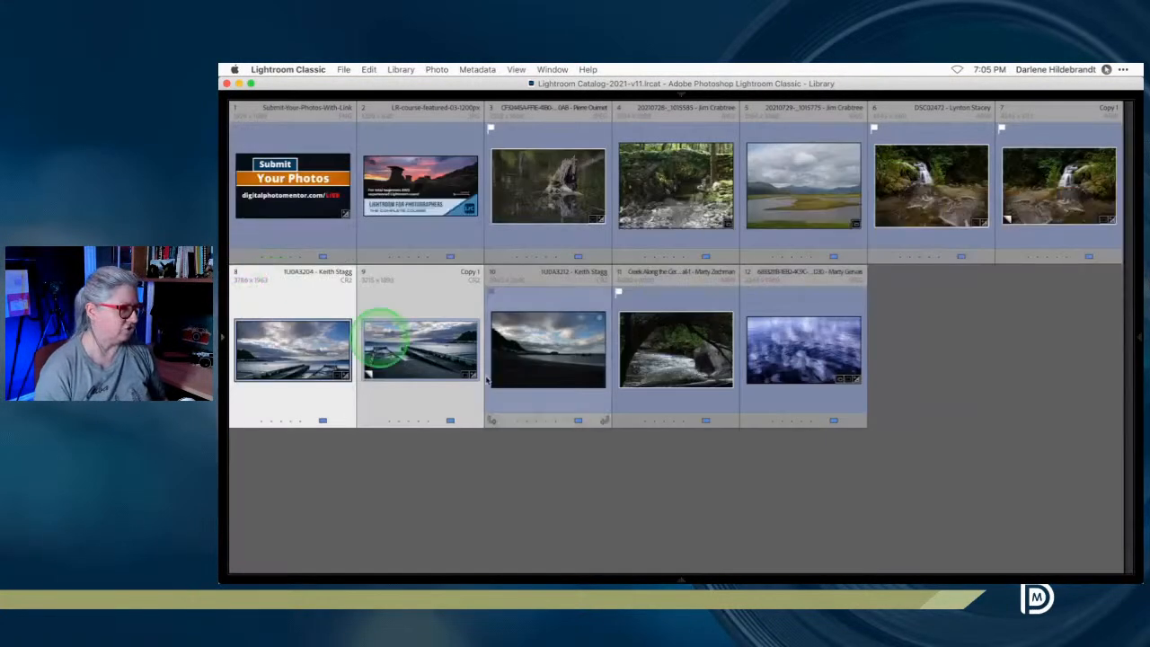
left_click(740, 473)
left_click(292, 357)
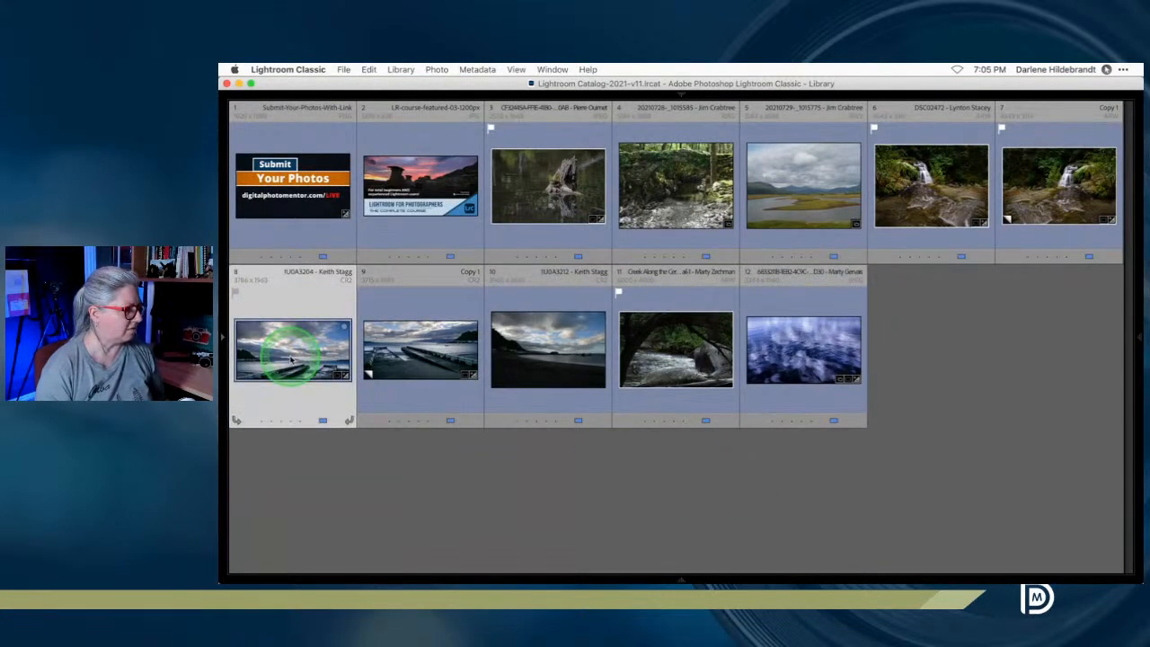
key("d")
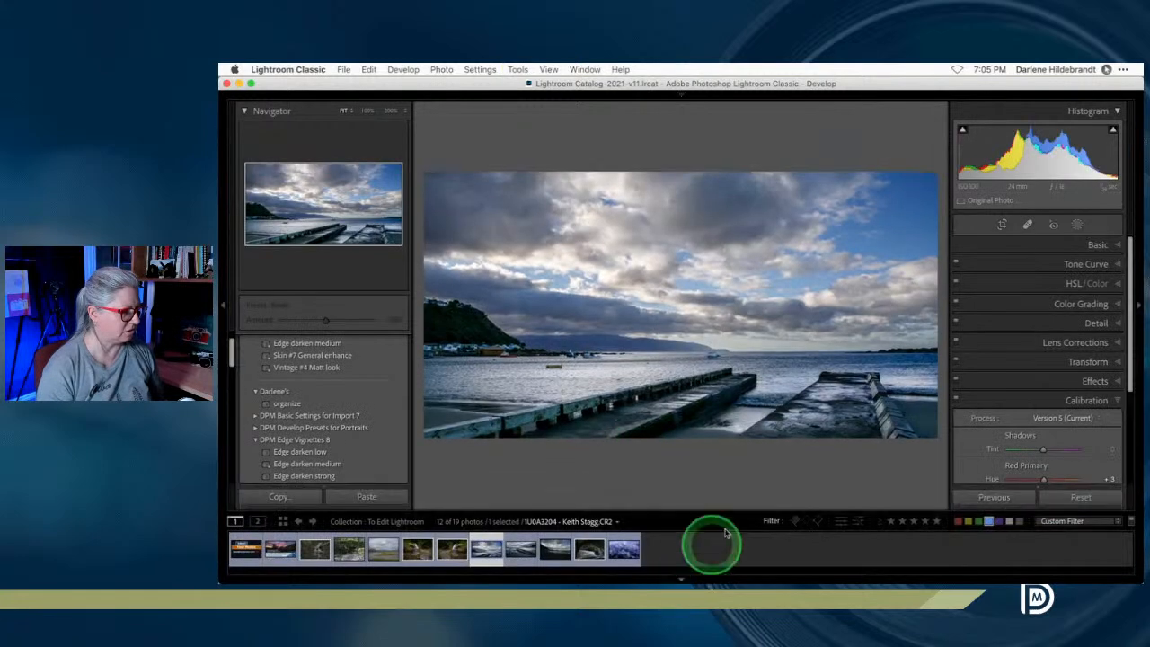
Copy the boat ramp photo's develop settings with both sky masks included but without the crop, and paste them onto the dark beach photo 1U0A3212.
key("super+shift+c")
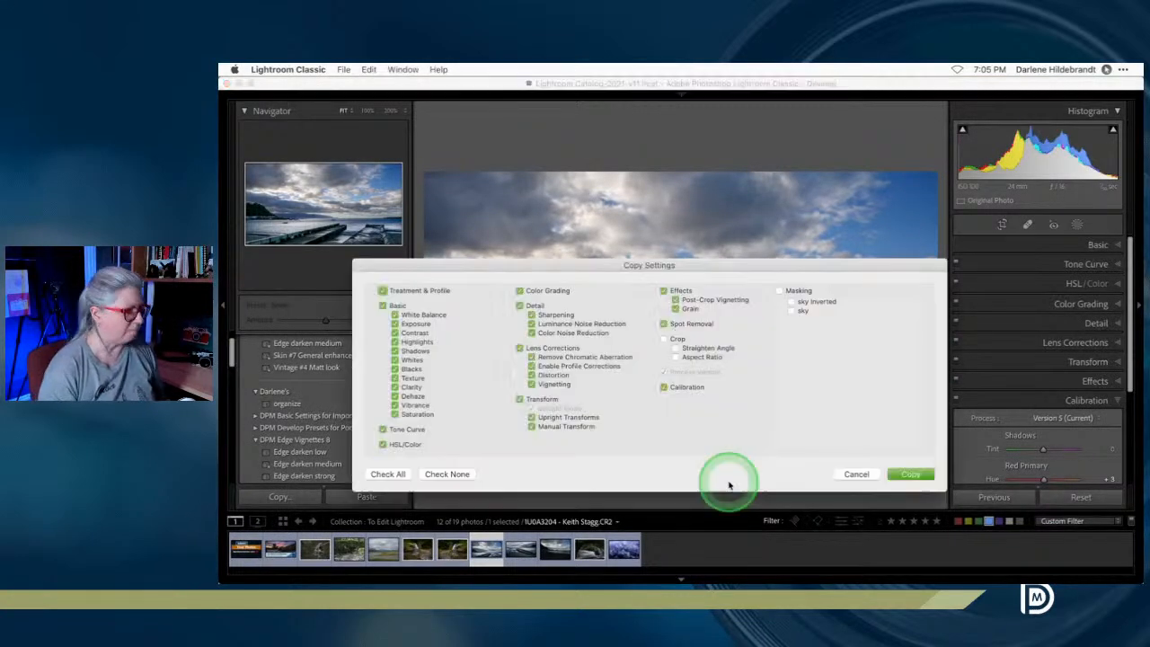
left_click(778, 290)
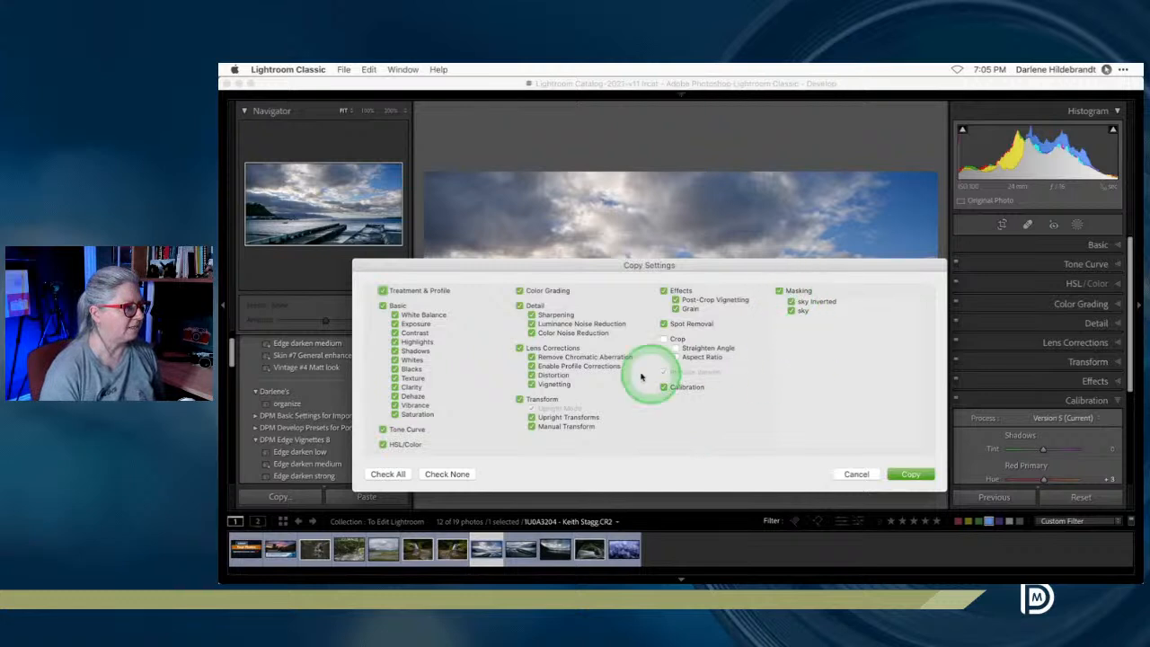
left_click(909, 472)
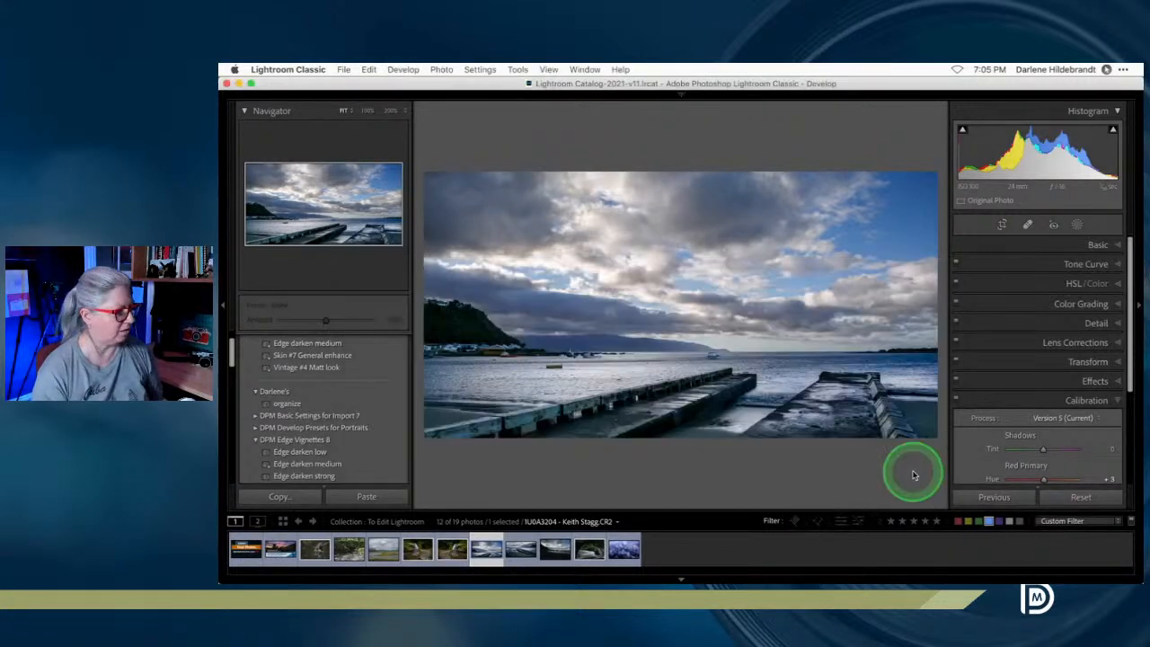
left_click(551, 548)
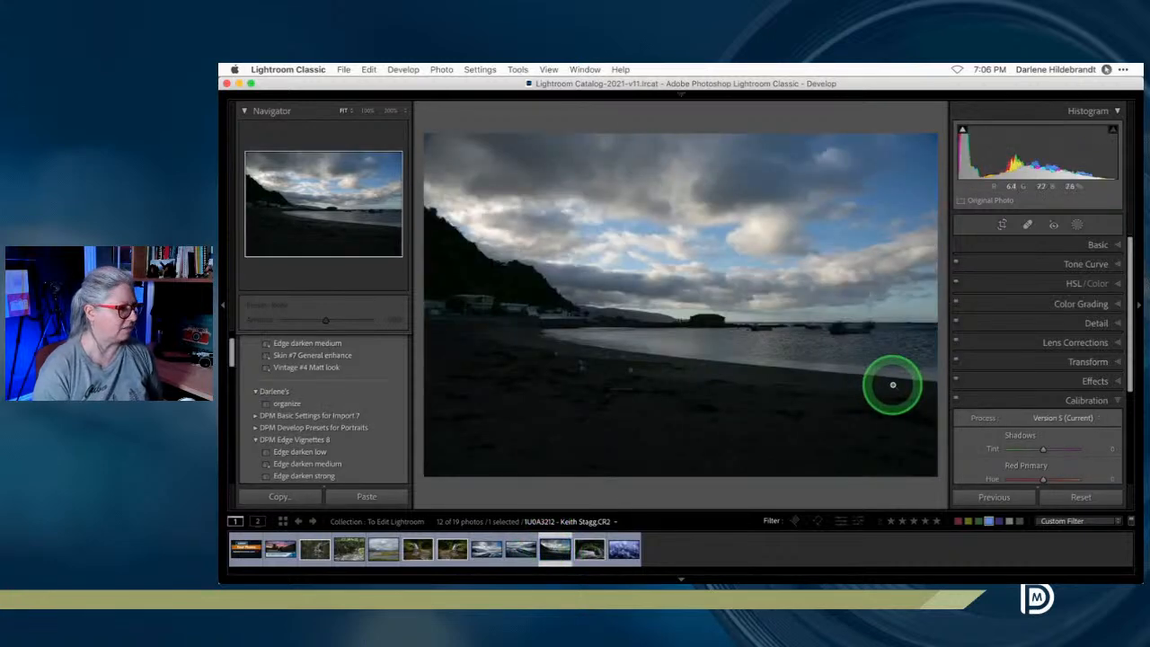
key("super+shift+v")
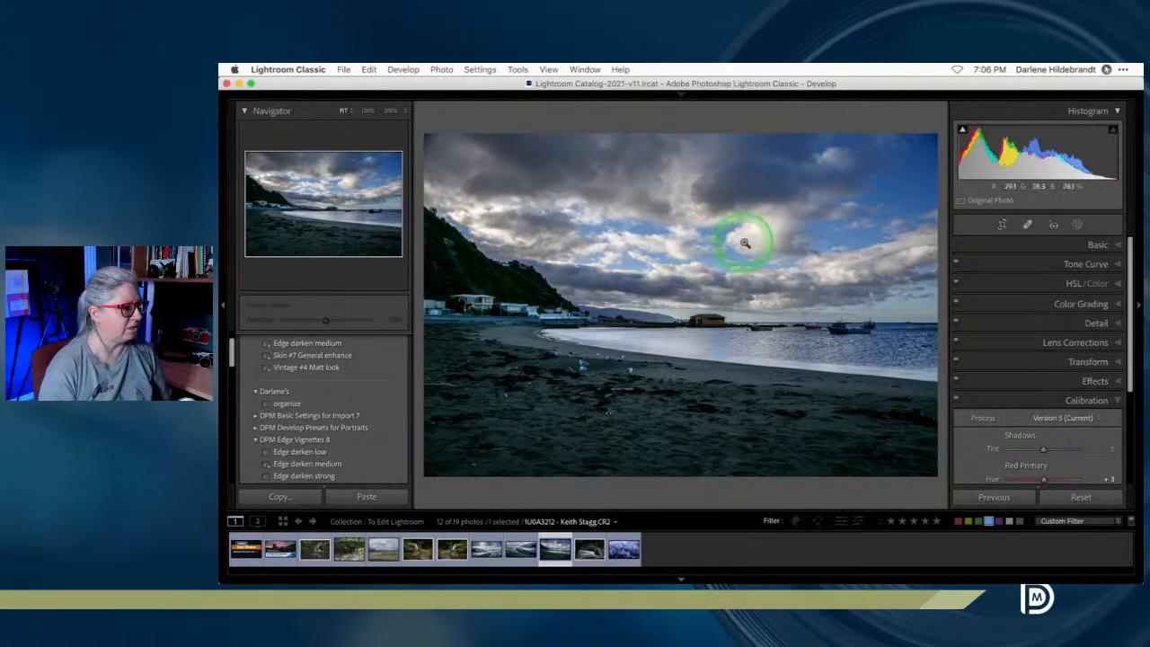
Check the pasted masks on the beach photo by toggling the sky mask's effect and the inverted sky mask's overlay.
left_click(1077, 224)
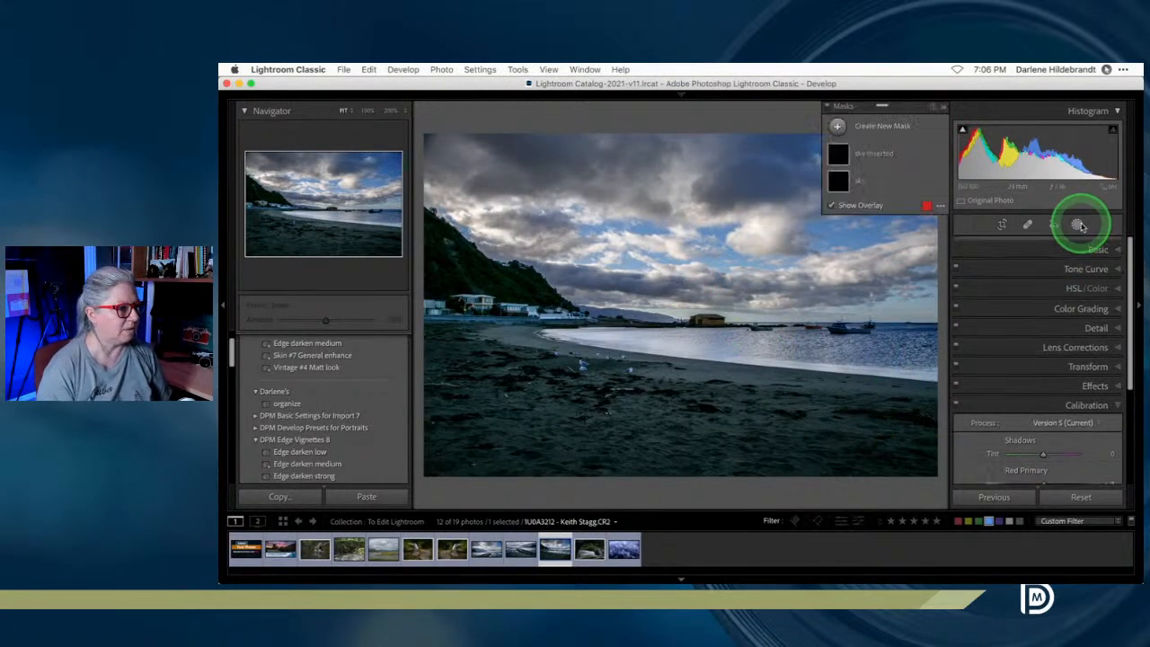
left_click(888, 183)
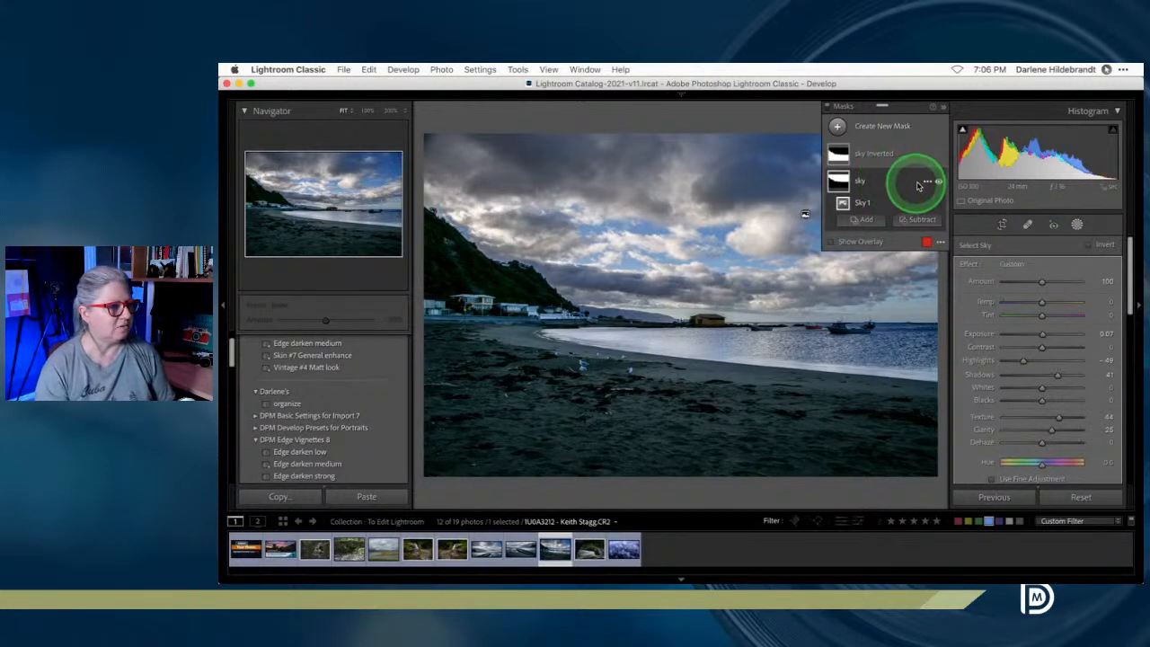
left_click(937, 183)
left_click(938, 184)
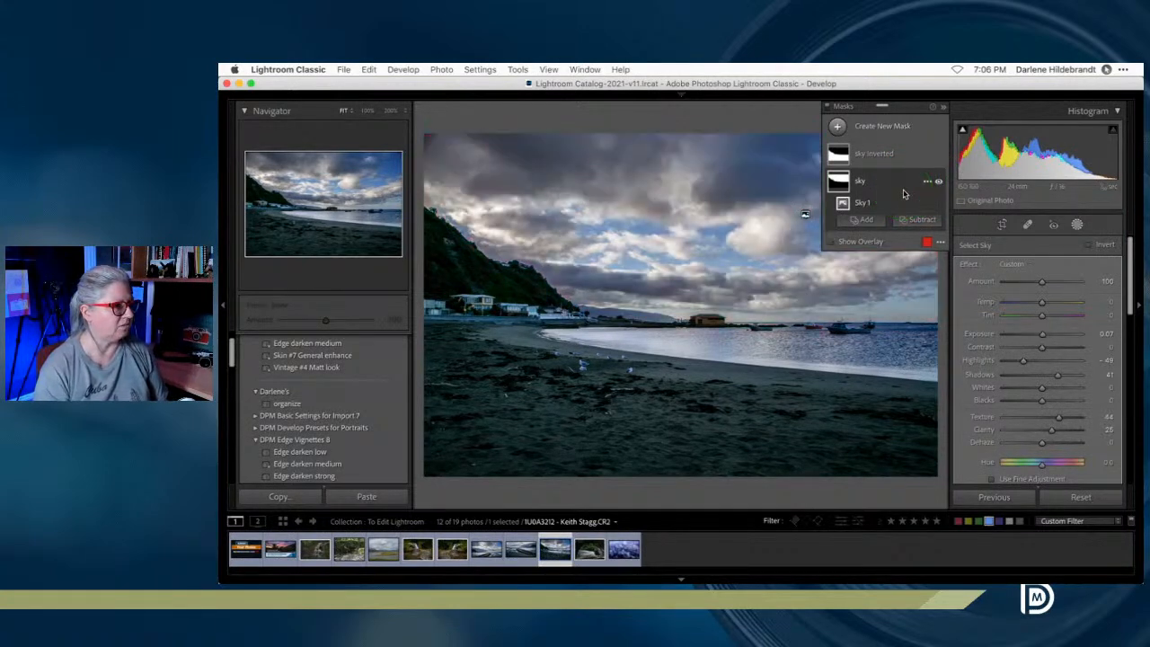
left_click(905, 155)
key("o")
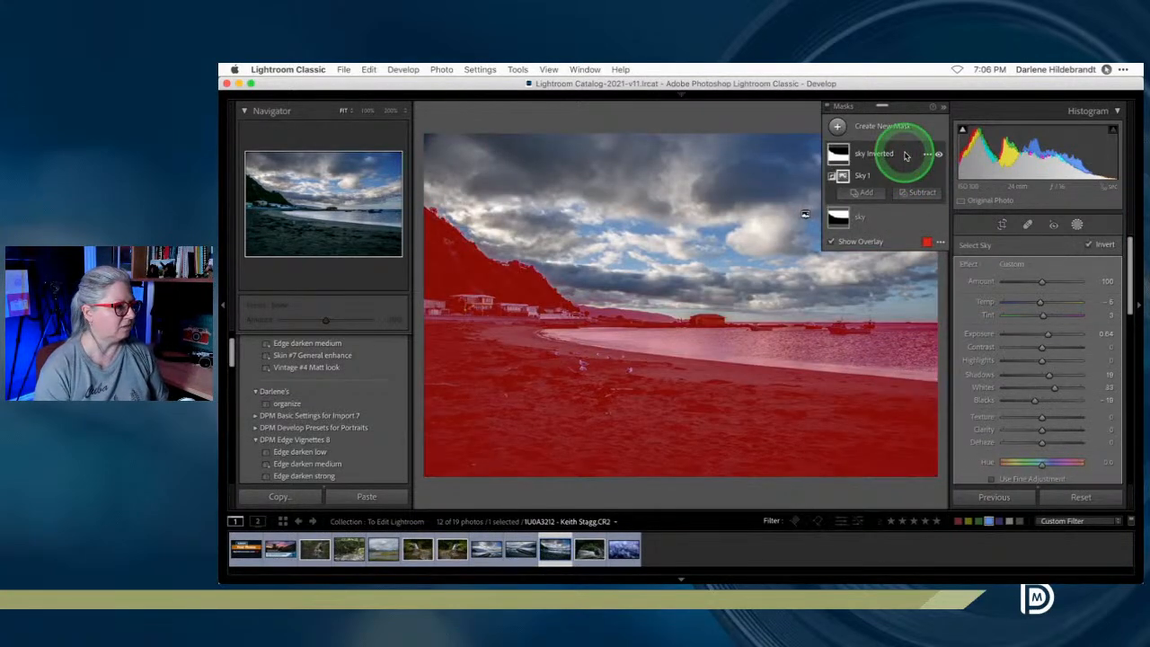
key("o")
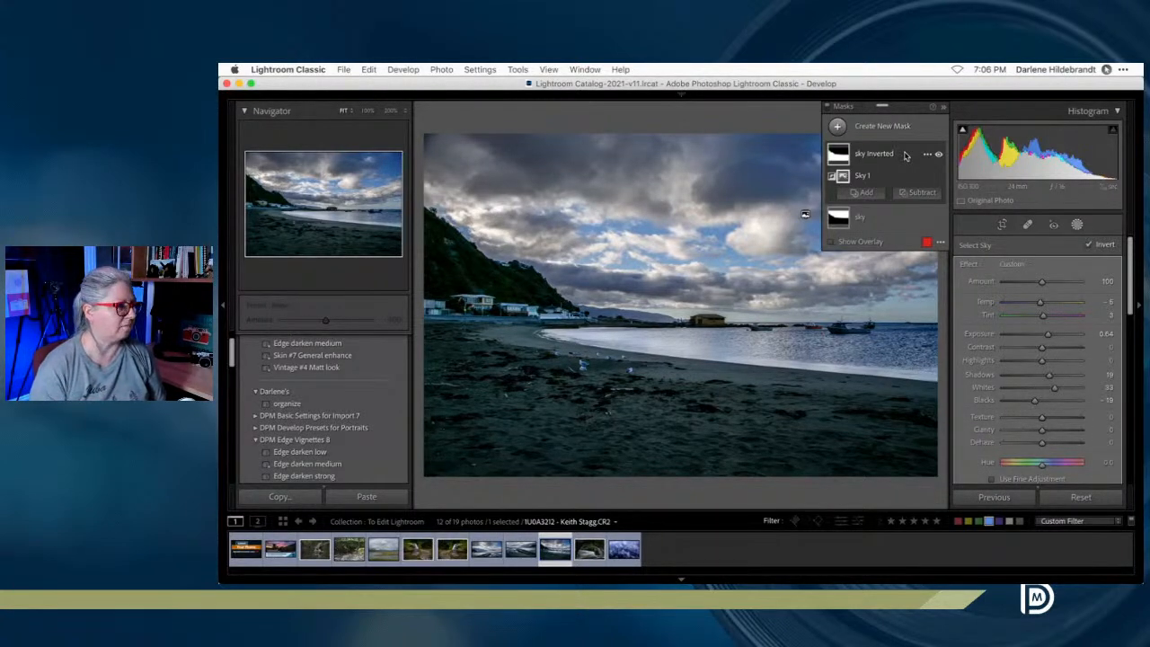
key("o")
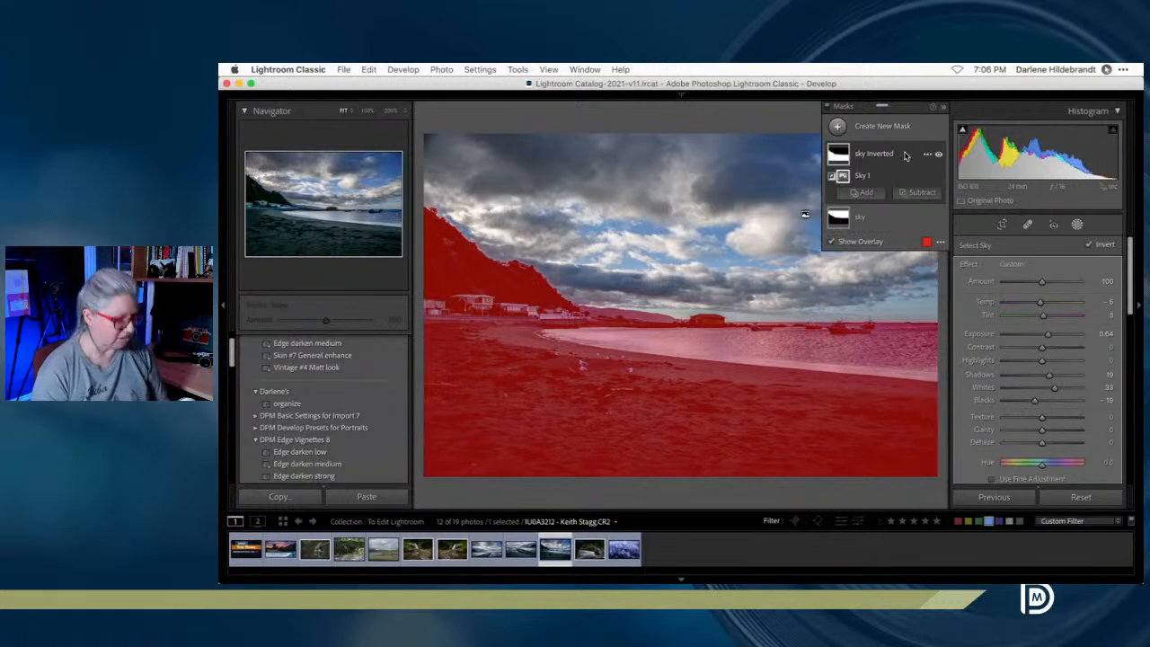
key("o")
left_click(1077, 224)
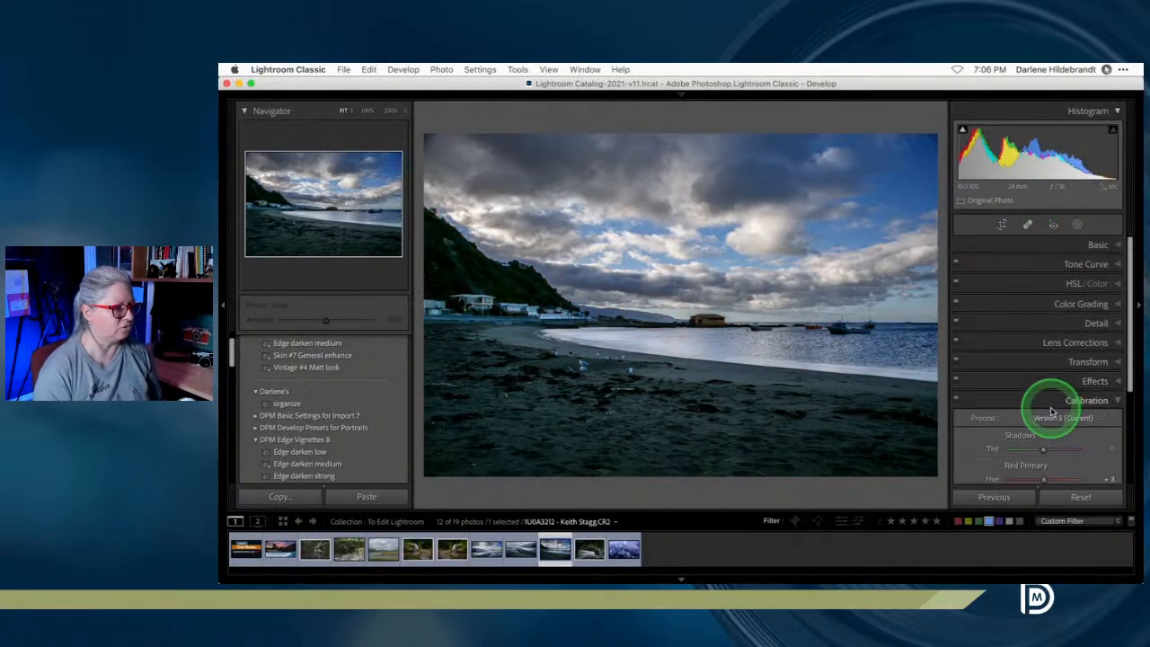
Try to straighten the beach photo automatically with the crop tool, and reset the crop.
left_click(1098, 243)
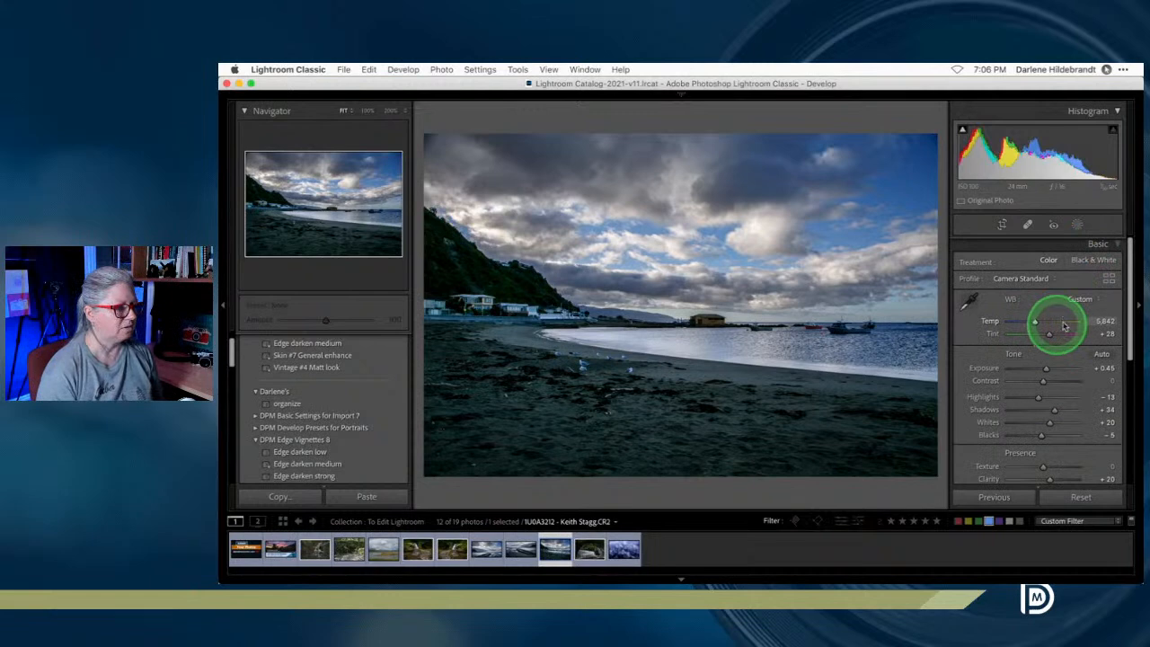
key("r")
left_click(1098, 286)
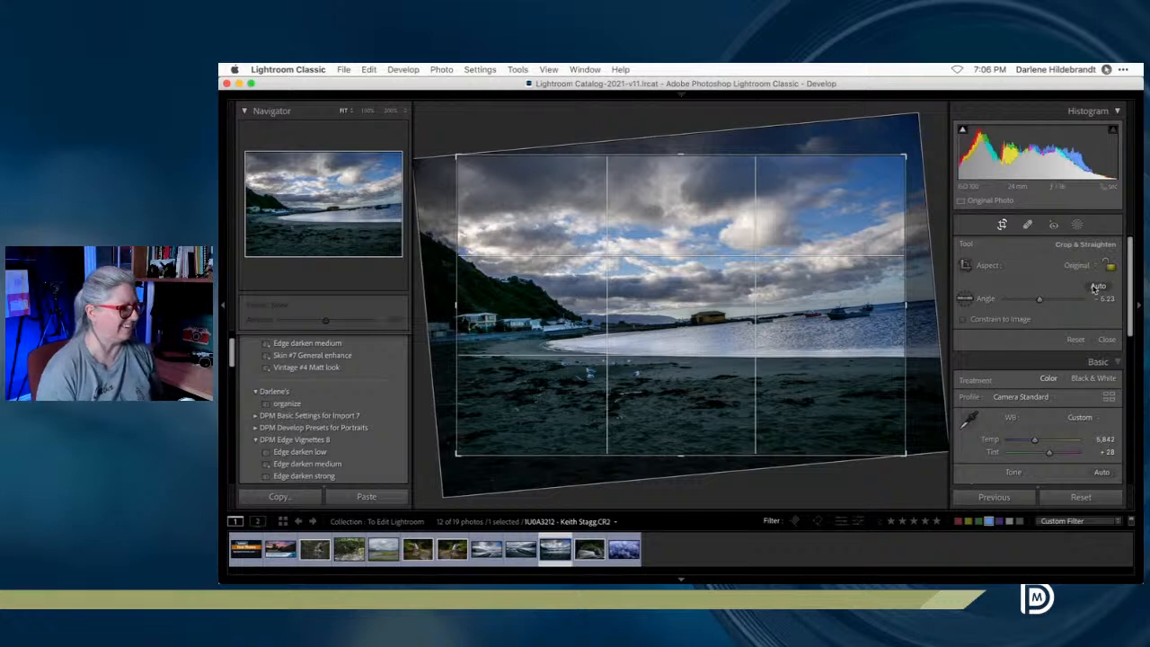
left_click(671, 355)
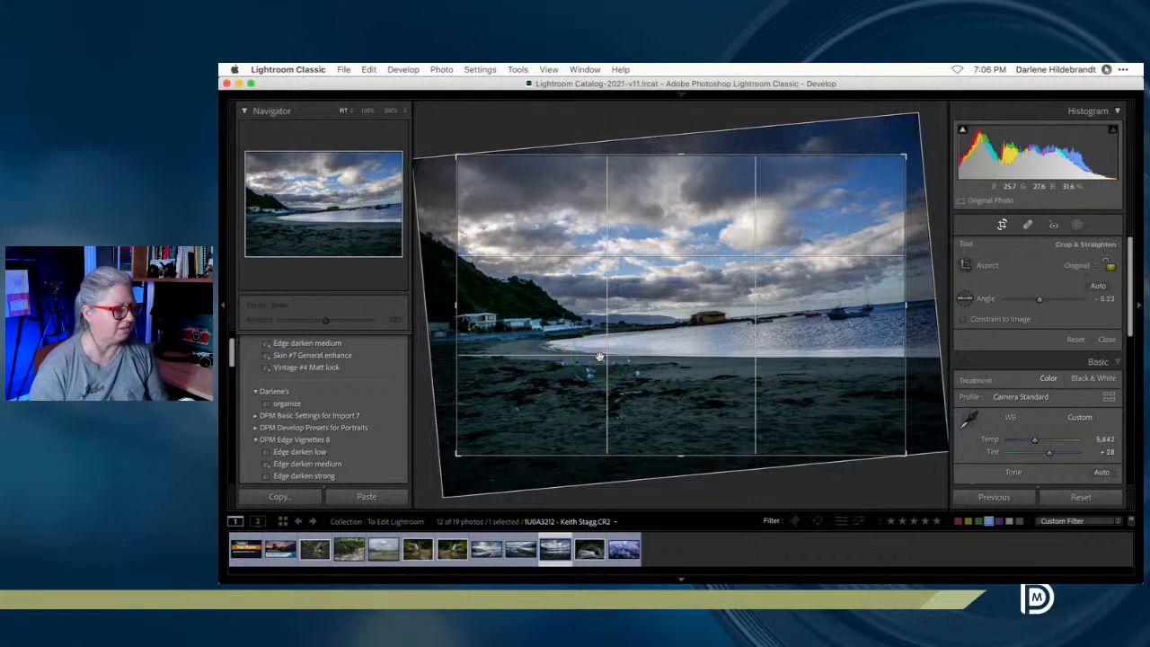
left_click(1074, 340)
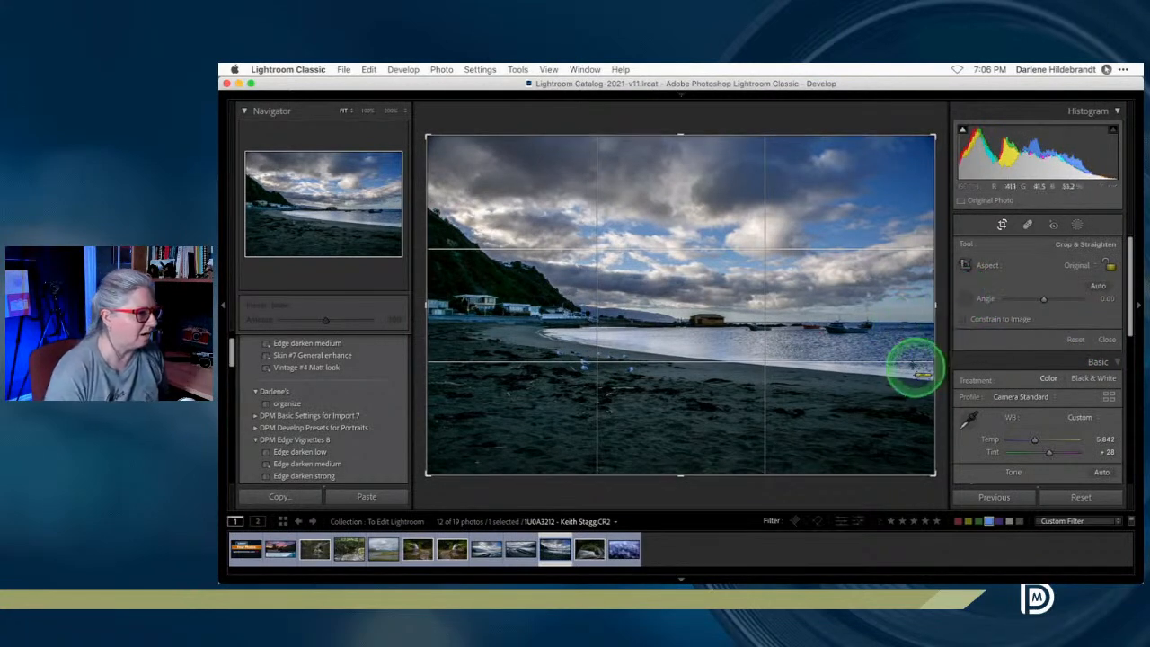
Level the beach photo manually along the horizon to an angle of -0.01 and apply the crop.
left_click_drag(930, 325, 258, 326)
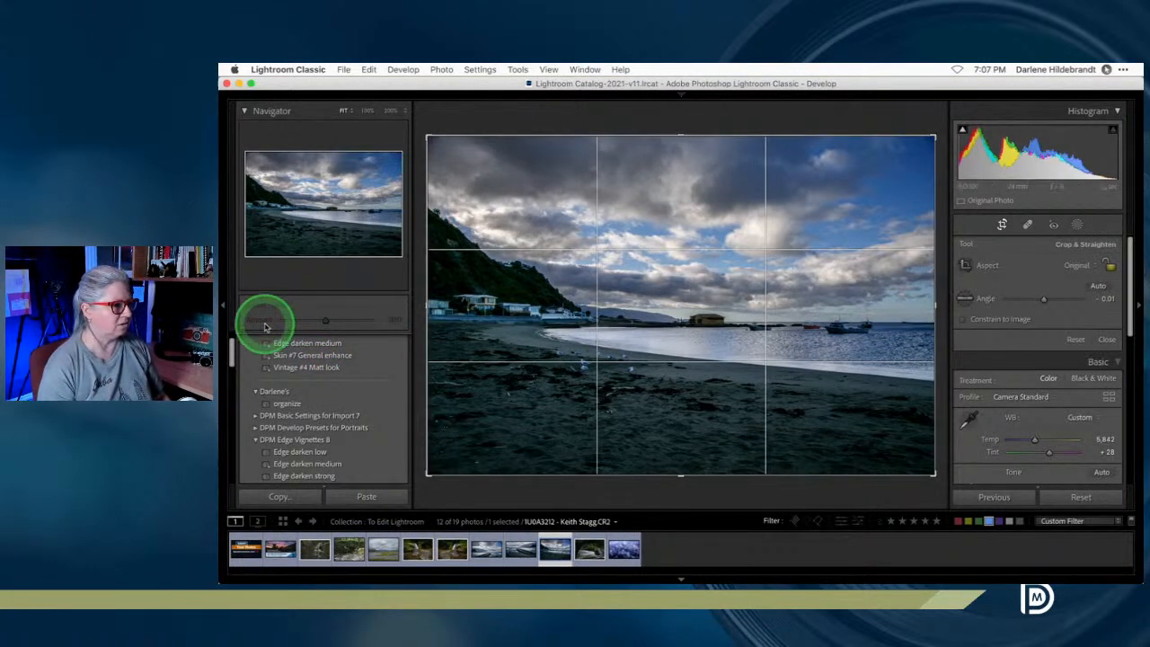
left_click(980, 331)
left_click(981, 332)
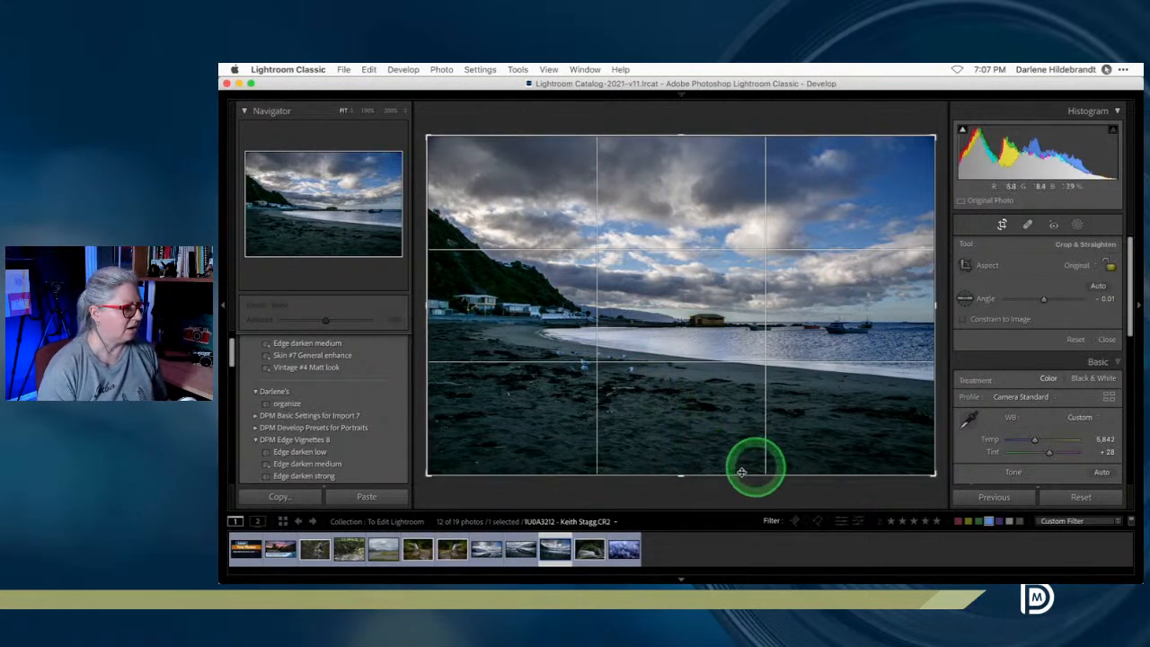
key("Return")
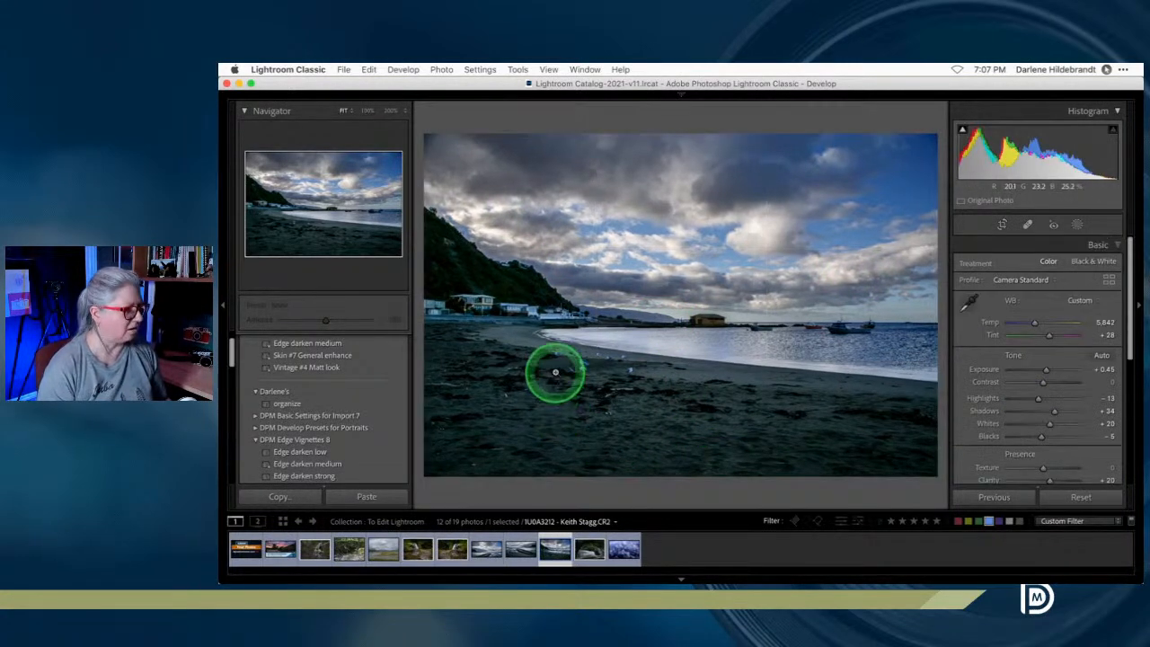
Crop away the lower part of the dark beach foreground, ending just below the birds, for a wider custom-aspect frame.
left_click(555, 376)
left_click_drag(796, 359, 556, 404)
left_click_drag(652, 405, 559, 390)
left_click(554, 386)
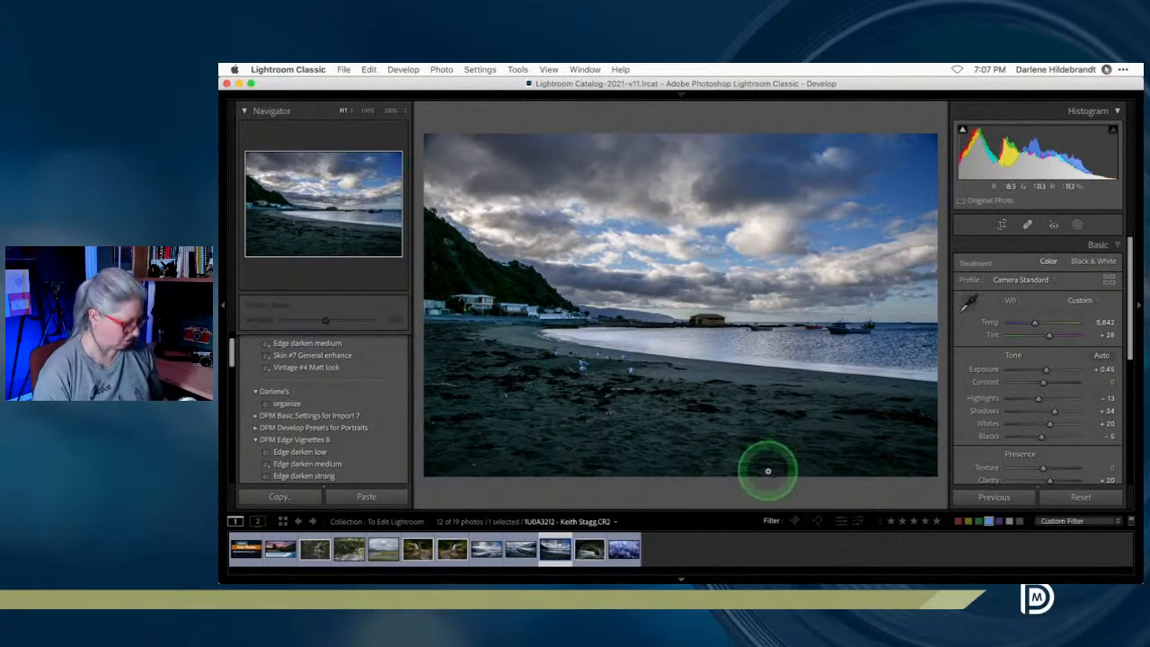
key("r")
left_click_drag(680, 475, 683, 436)
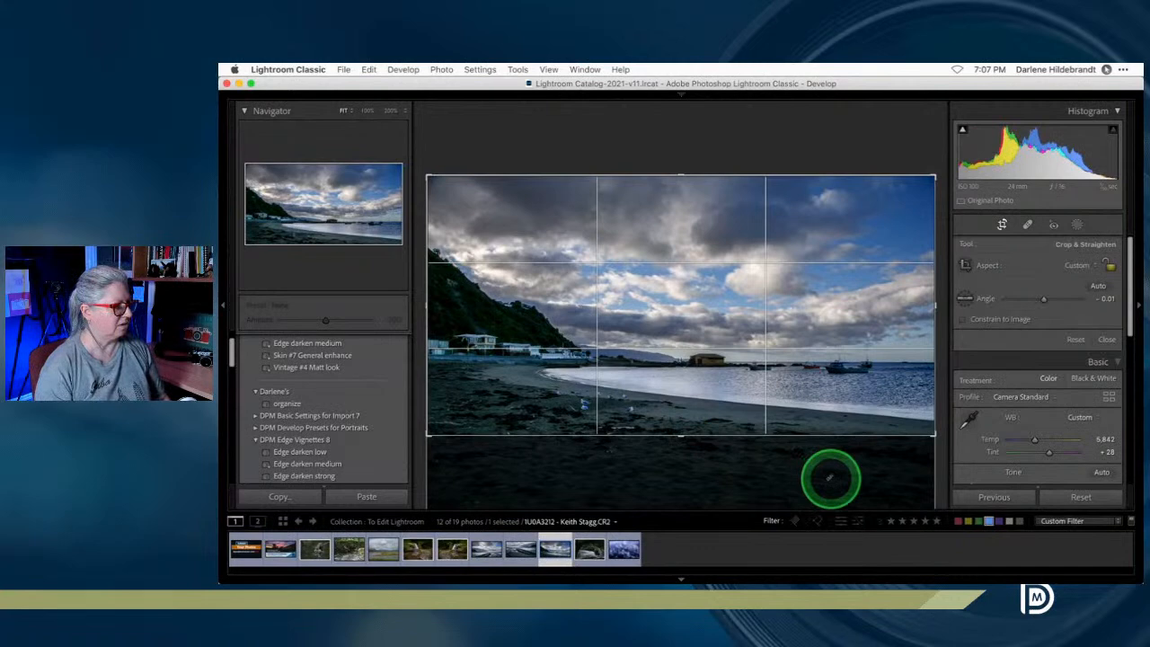
key("Return")
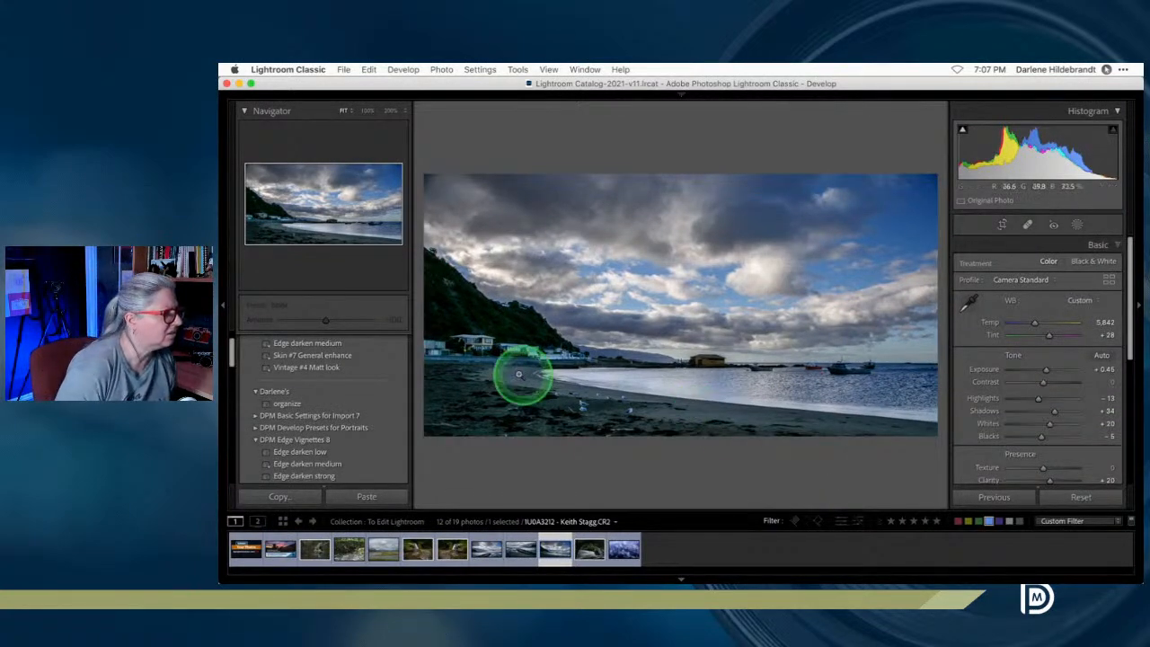
Review the beach photo's crop frame and its capture settings overlay.
key("r")
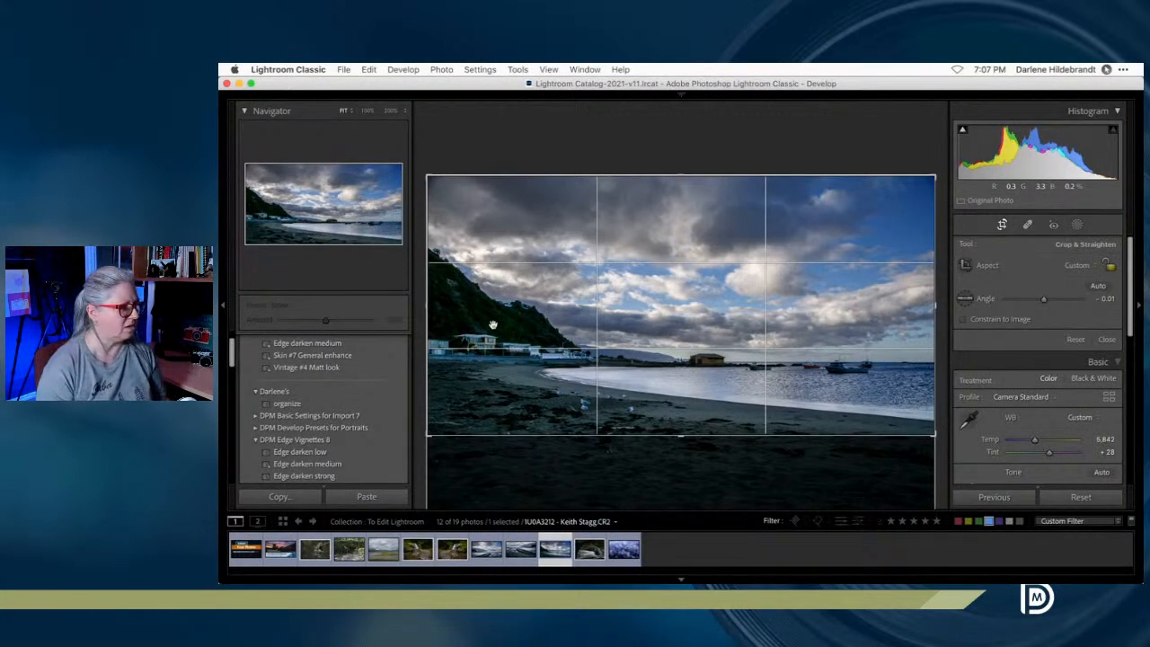
key("r")
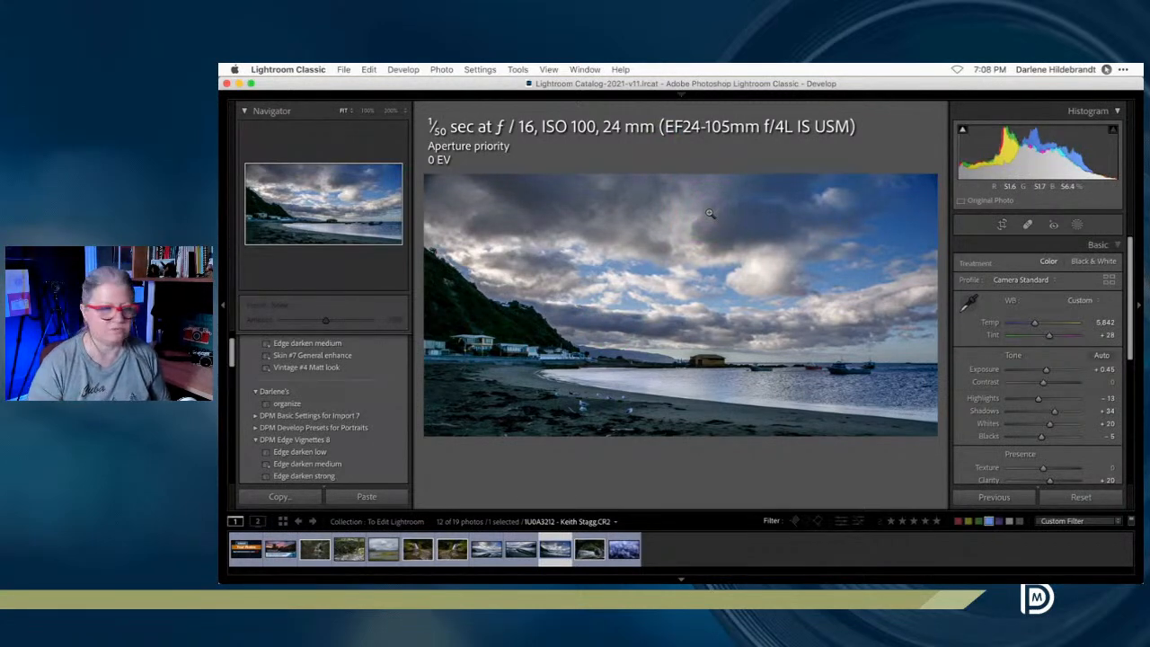
key("i")
key("i")
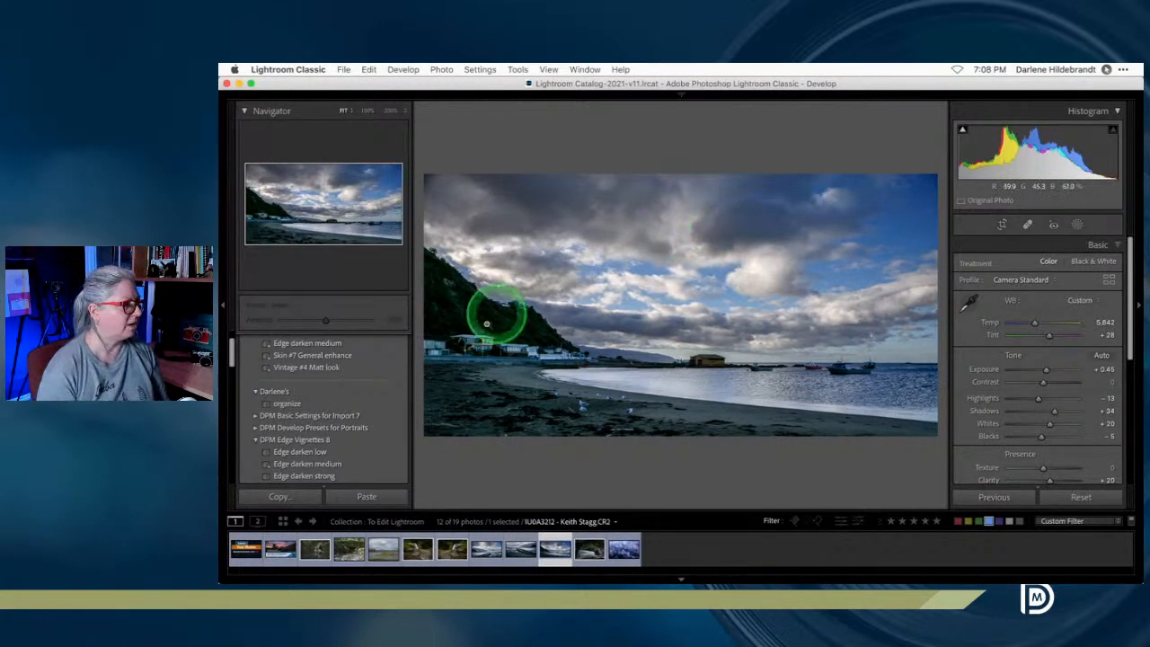
Remove chromatic aberration on the beach photo and enable lens profile corrections with the profile's vignetting amount set to 50.
scroll(1034, 360, "down", 5)
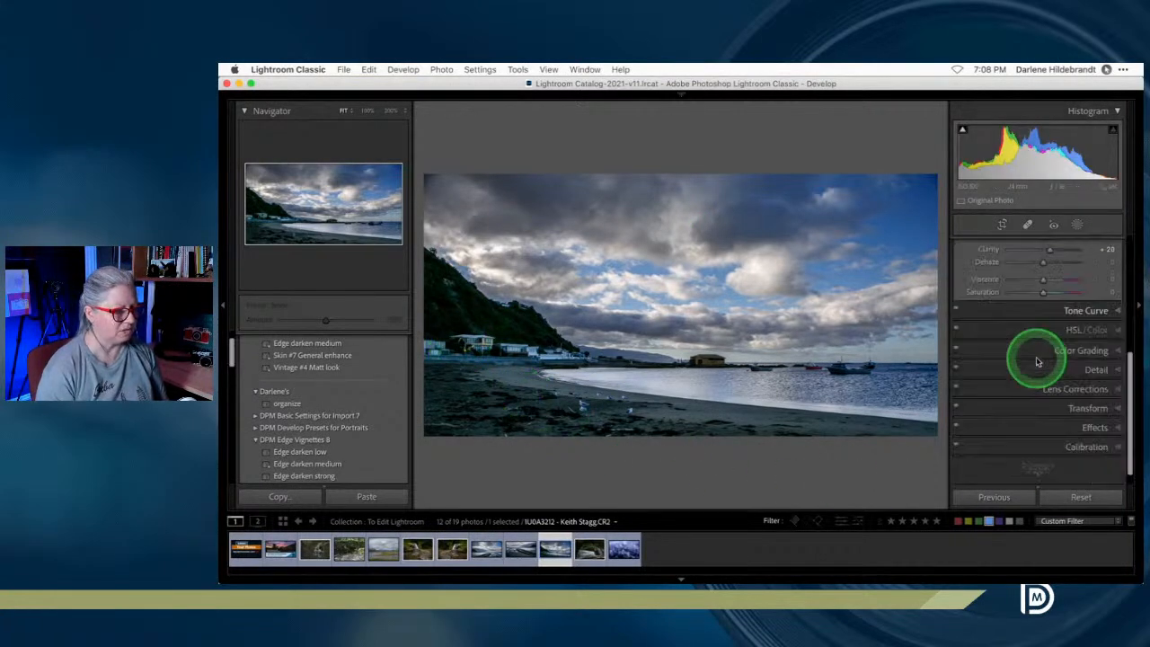
left_click(1070, 380)
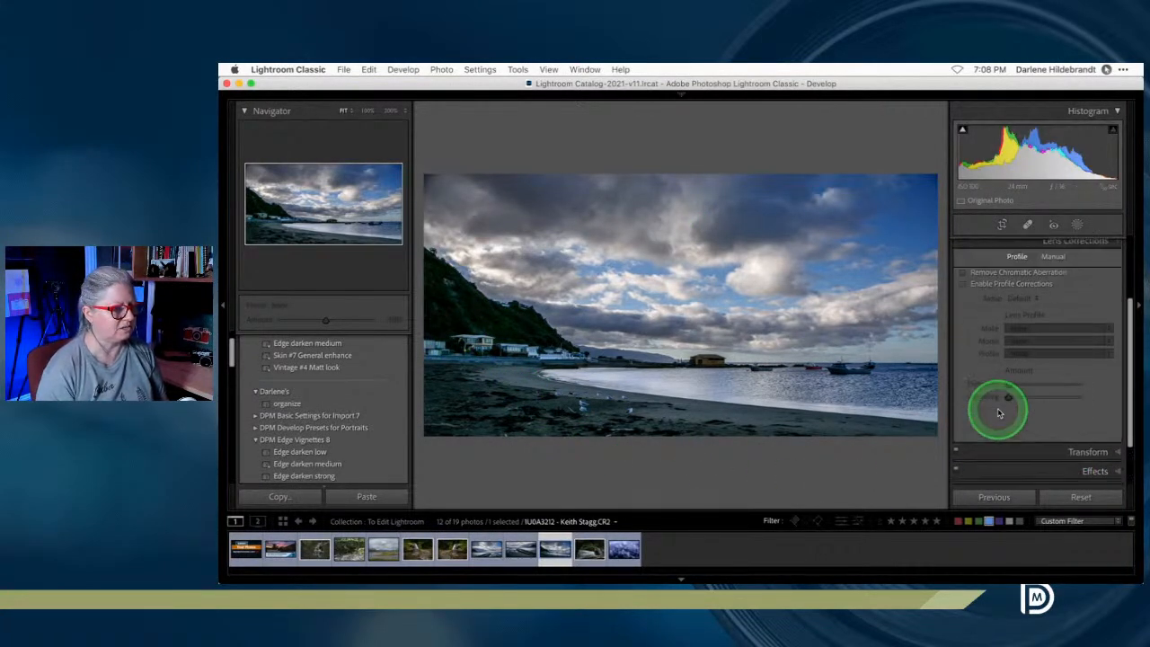
left_click(963, 308)
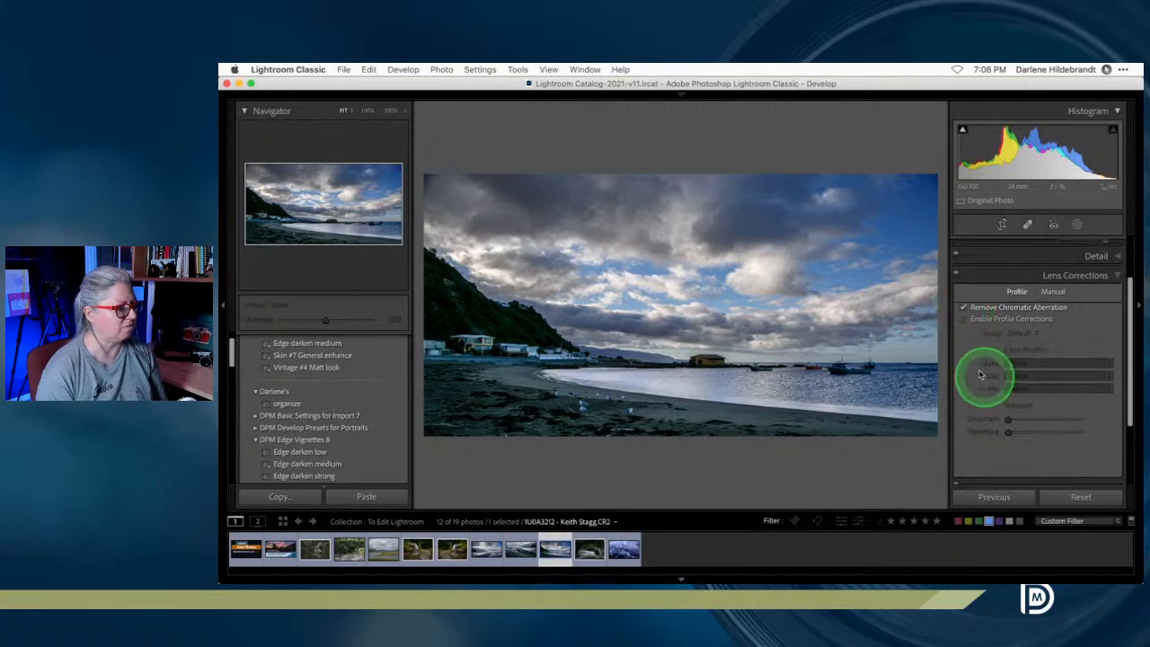
left_click(964, 321)
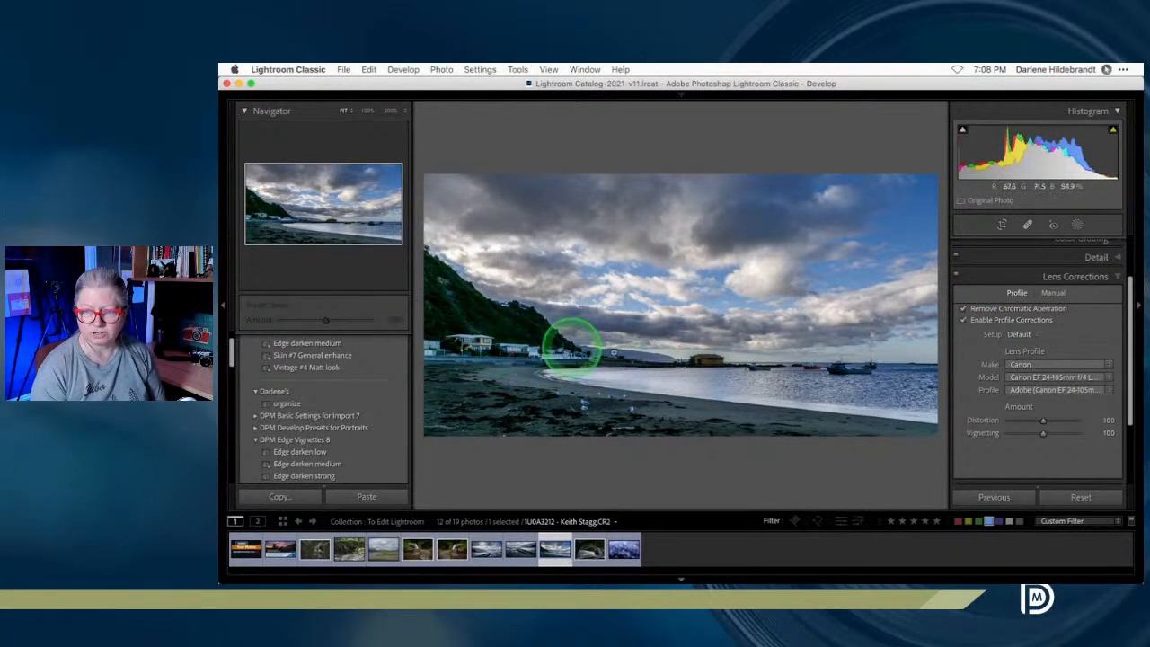
mouse_move(1042, 433)
left_mouse_down()
mouse_move(1004, 433)
mouse_move(1098, 432)
mouse_move(1025, 434)
left_mouse_up()
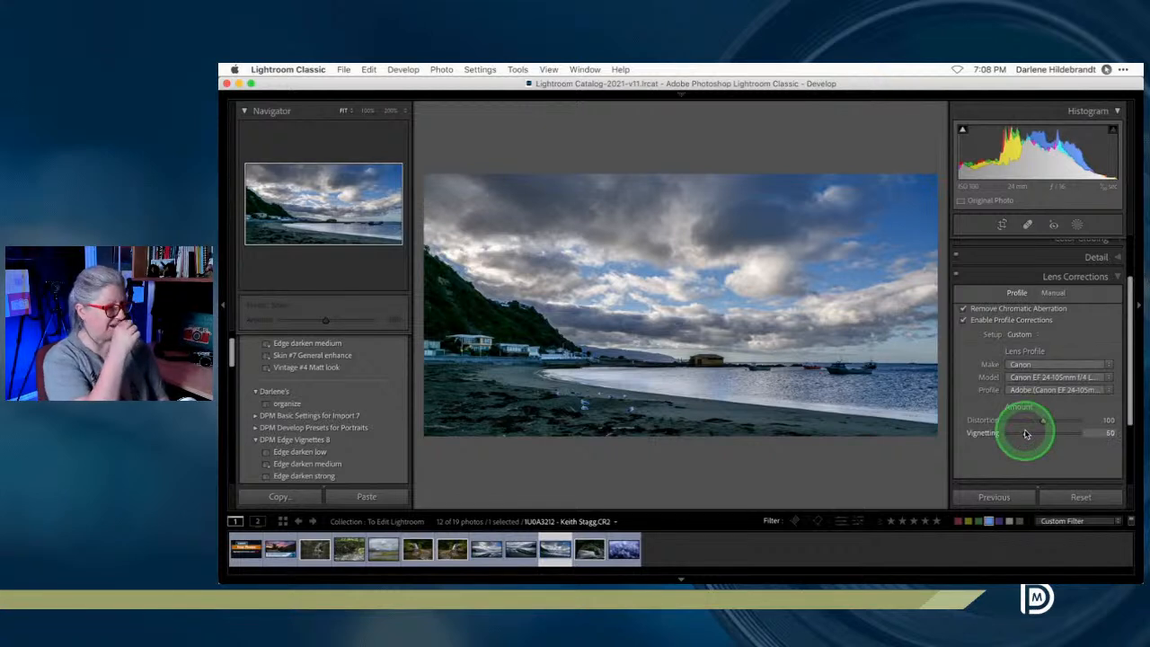
left_click(1069, 276)
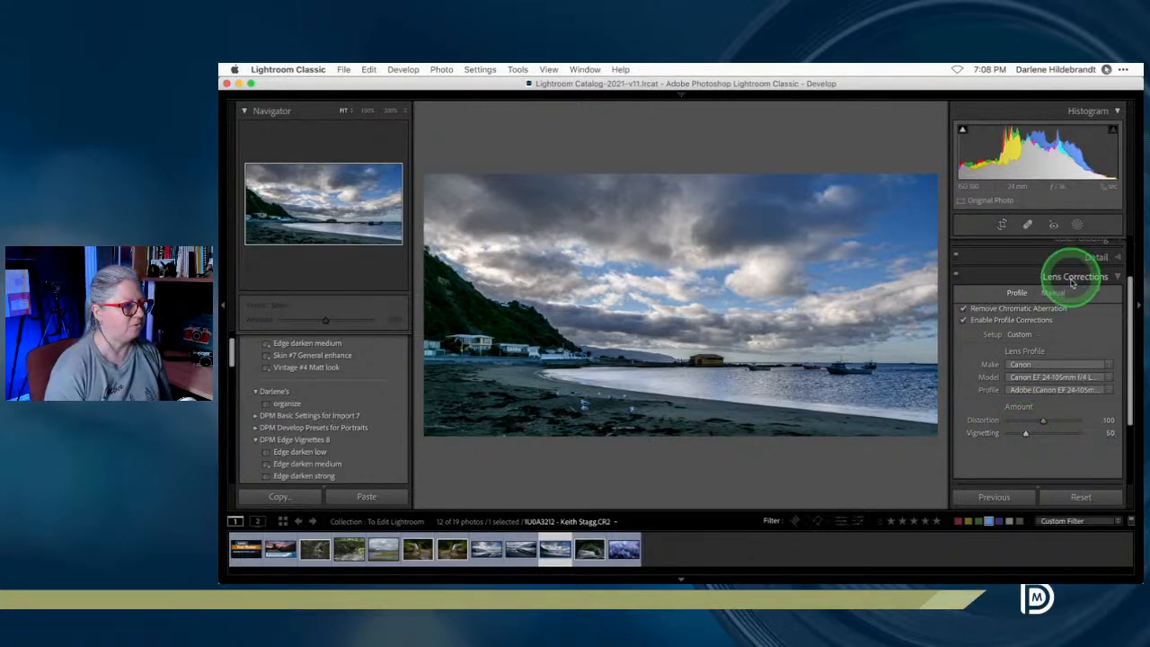
Try the Auto, Vertical, Level and Full Upright corrections on the beach photo, undoing each one.
left_click(1067, 379)
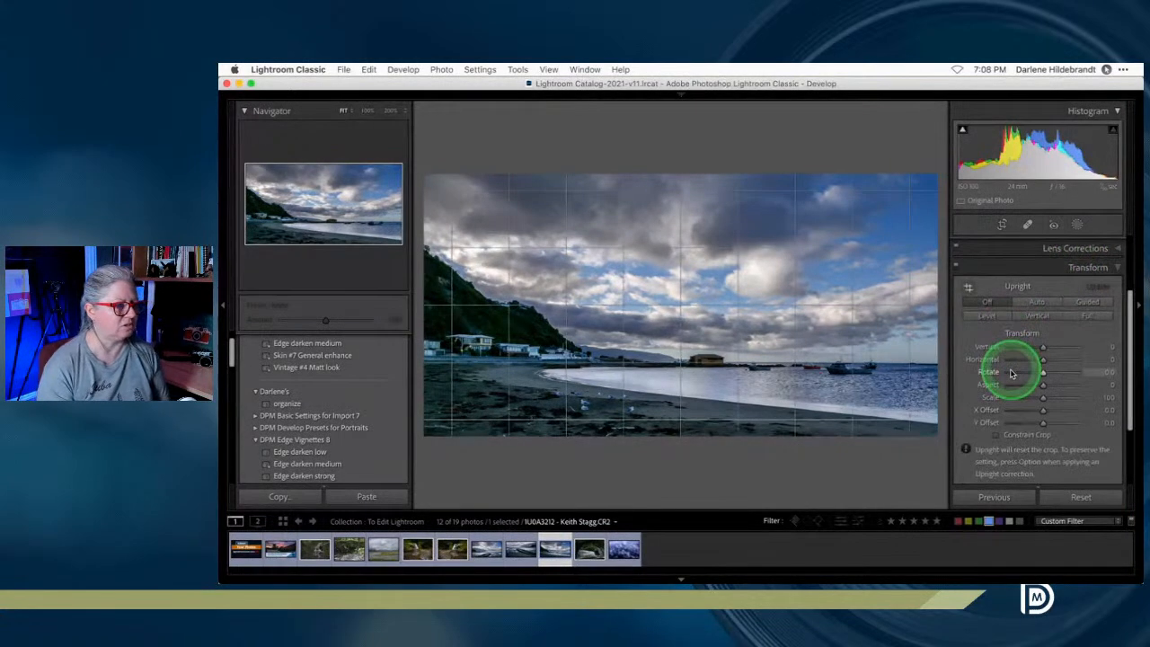
left_click(1034, 303)
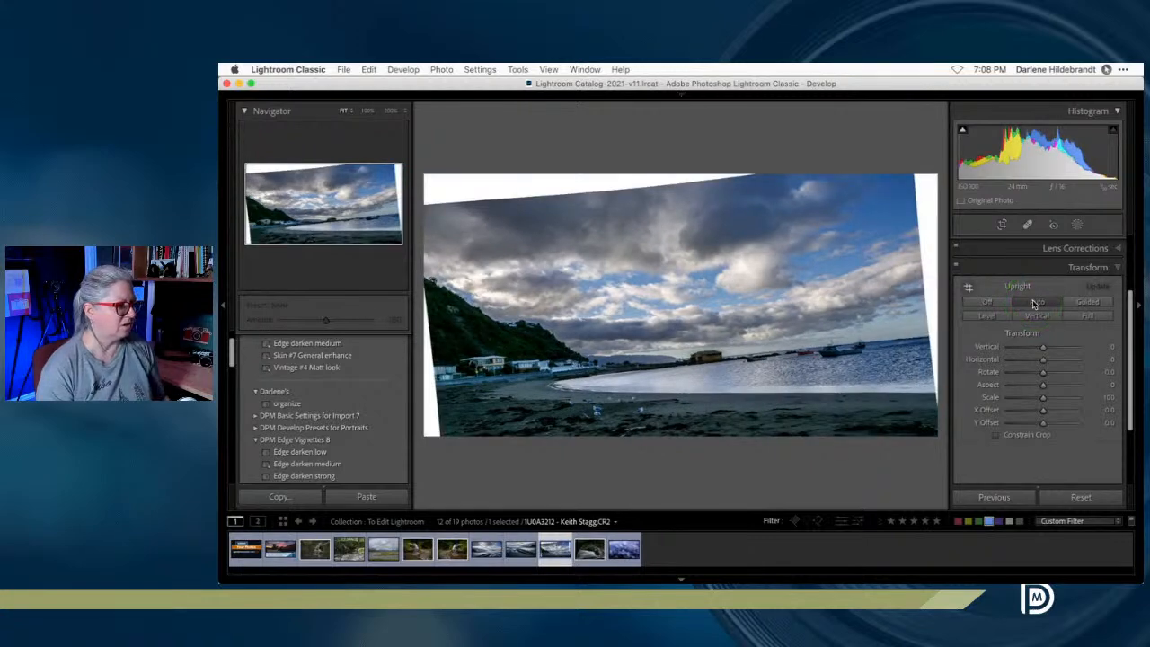
key("super+z")
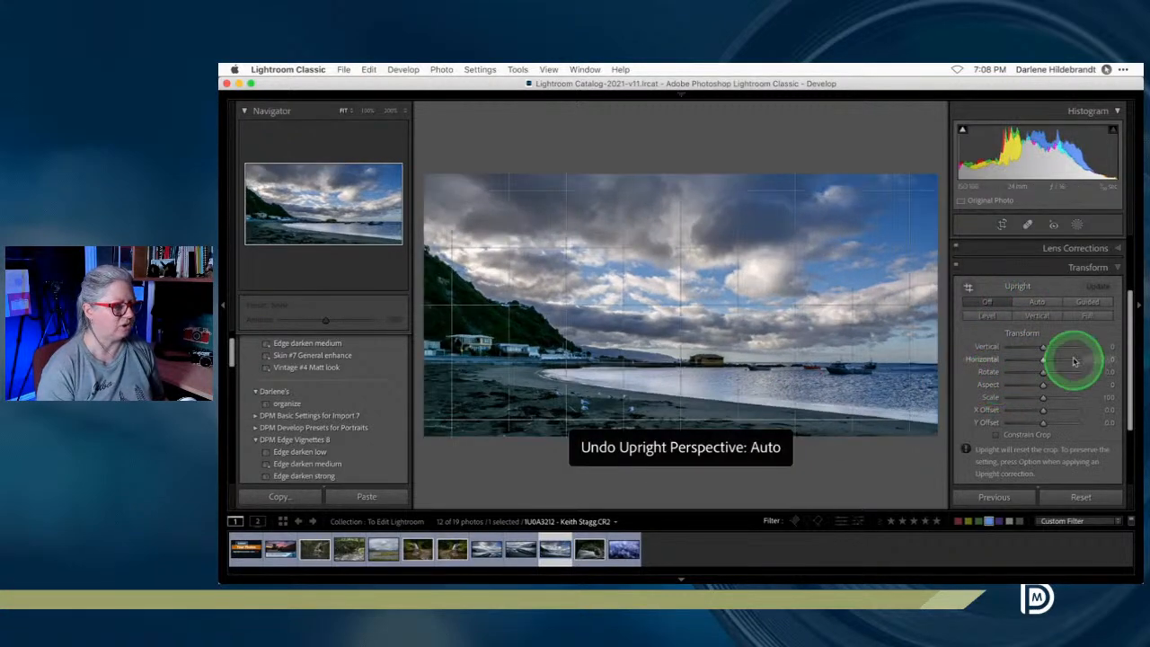
left_click(1039, 316)
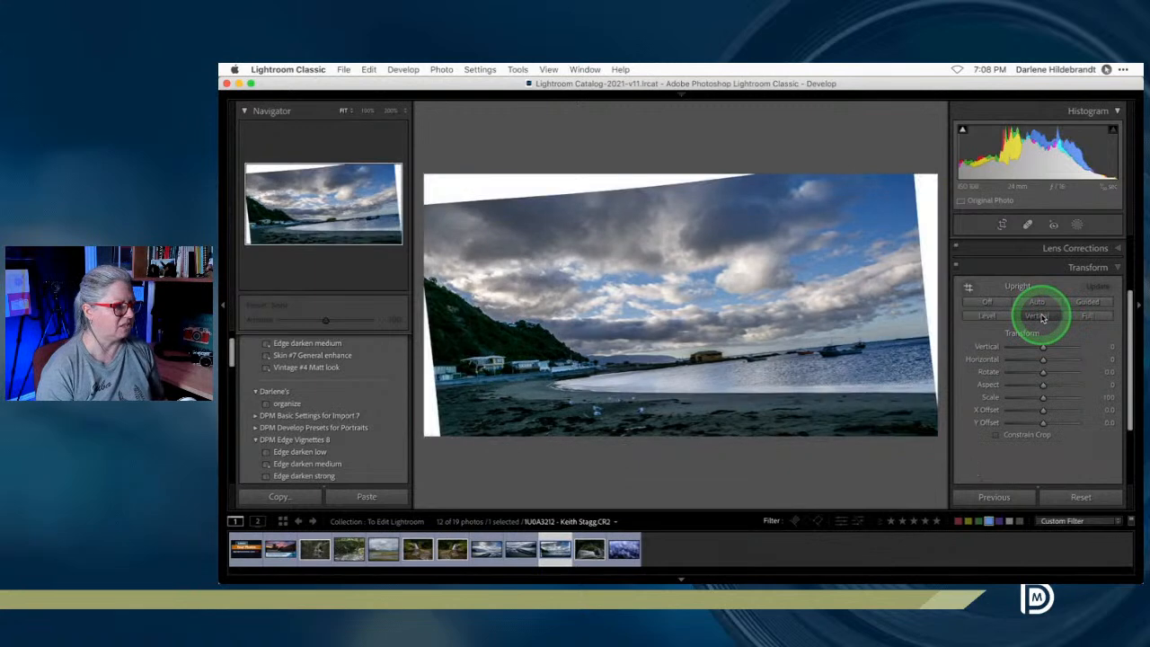
key("super+z")
left_click(987, 316)
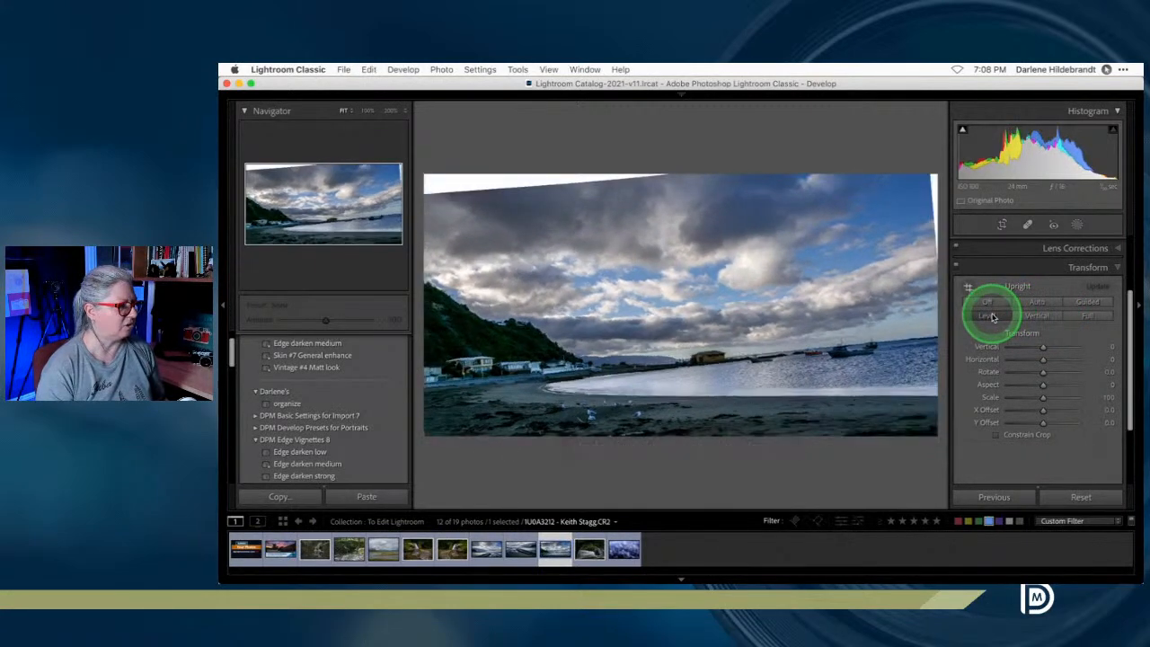
key("super+z")
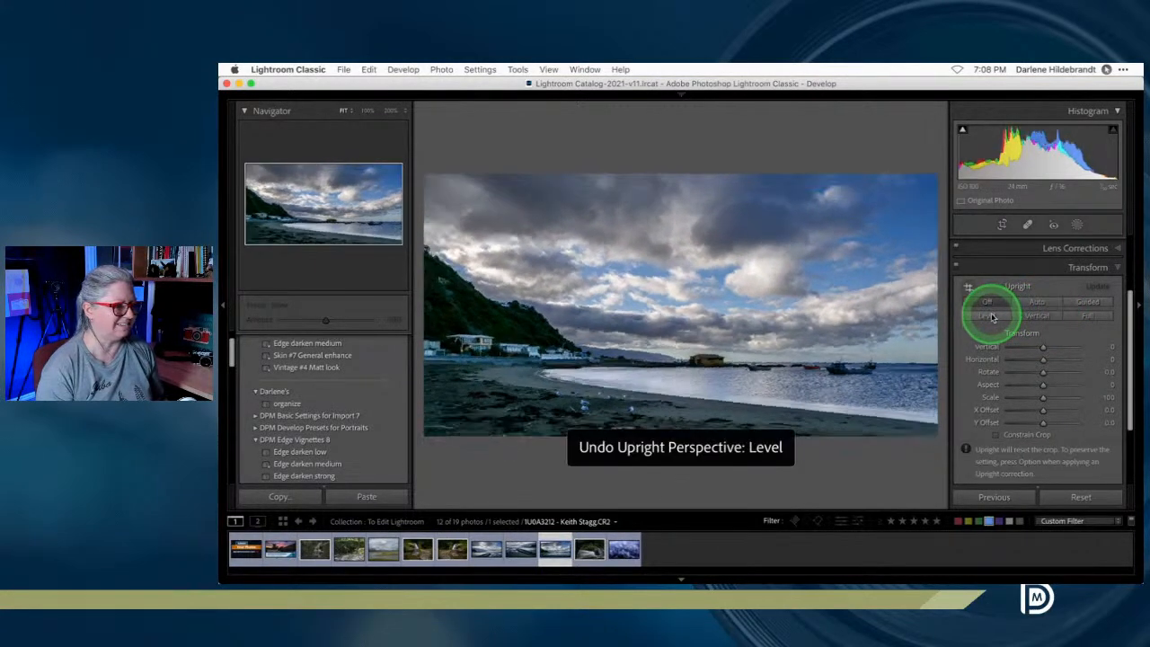
left_click(1091, 318)
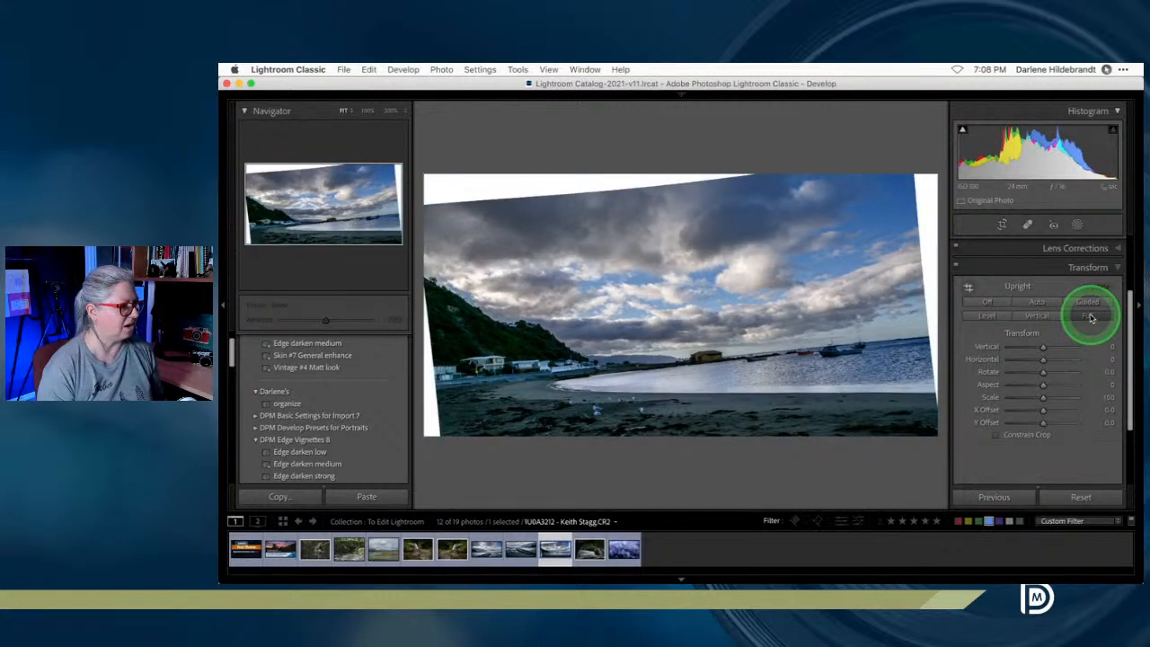
key("super+z")
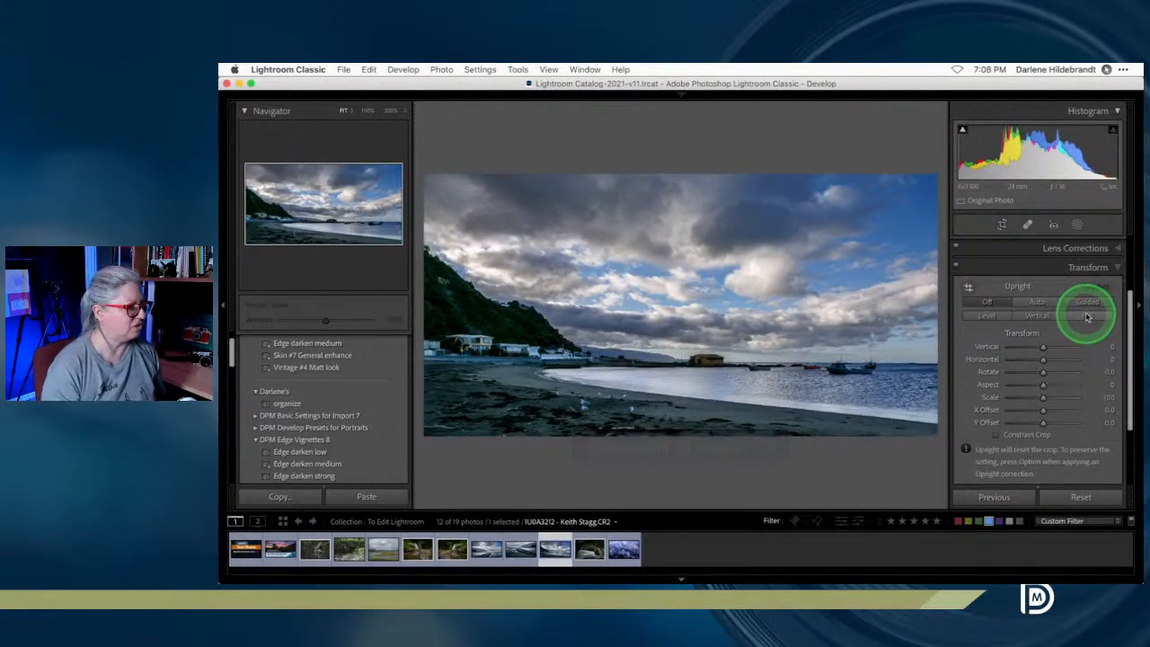
Set the beach photo's Transform rotation to -0.8 to level the horizon.
left_click(1041, 347)
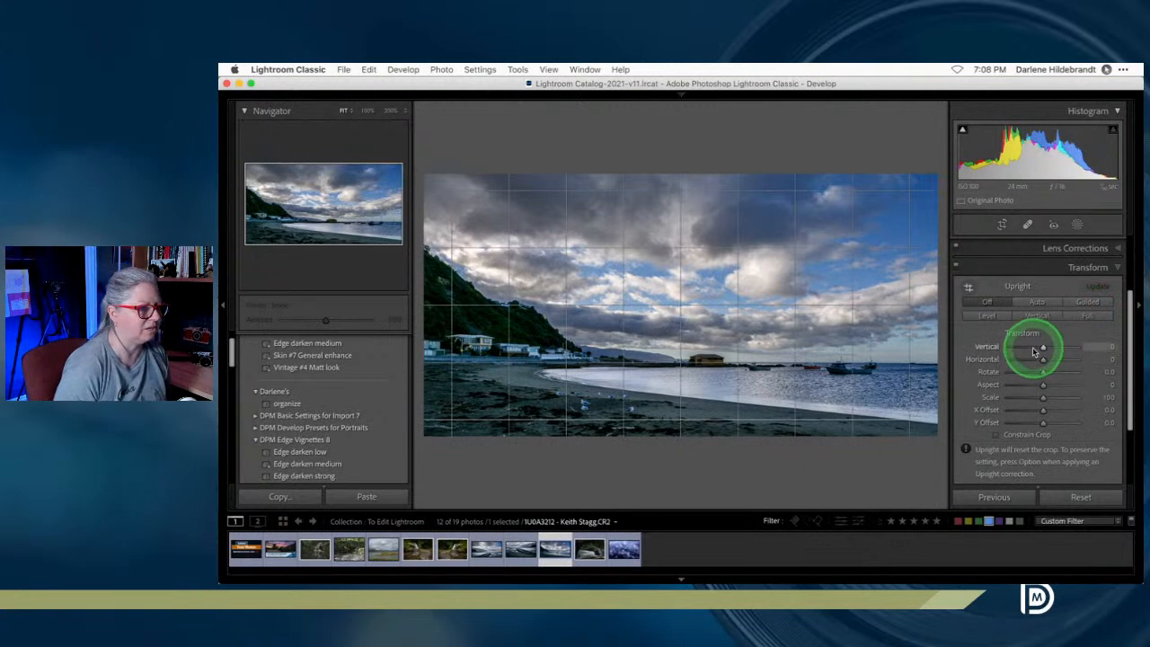
left_click(1043, 372)
left_click_drag(1043, 371, 1041, 375)
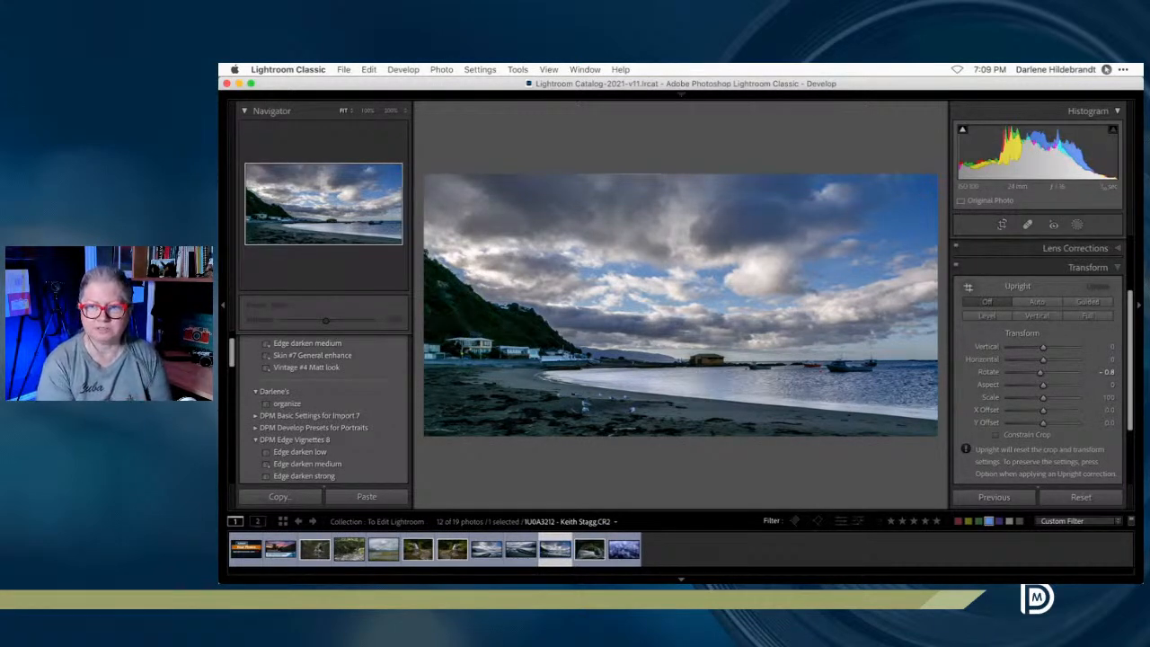
Compare the before and after versions of the beach photo.
key("backslash")
key("backslash")
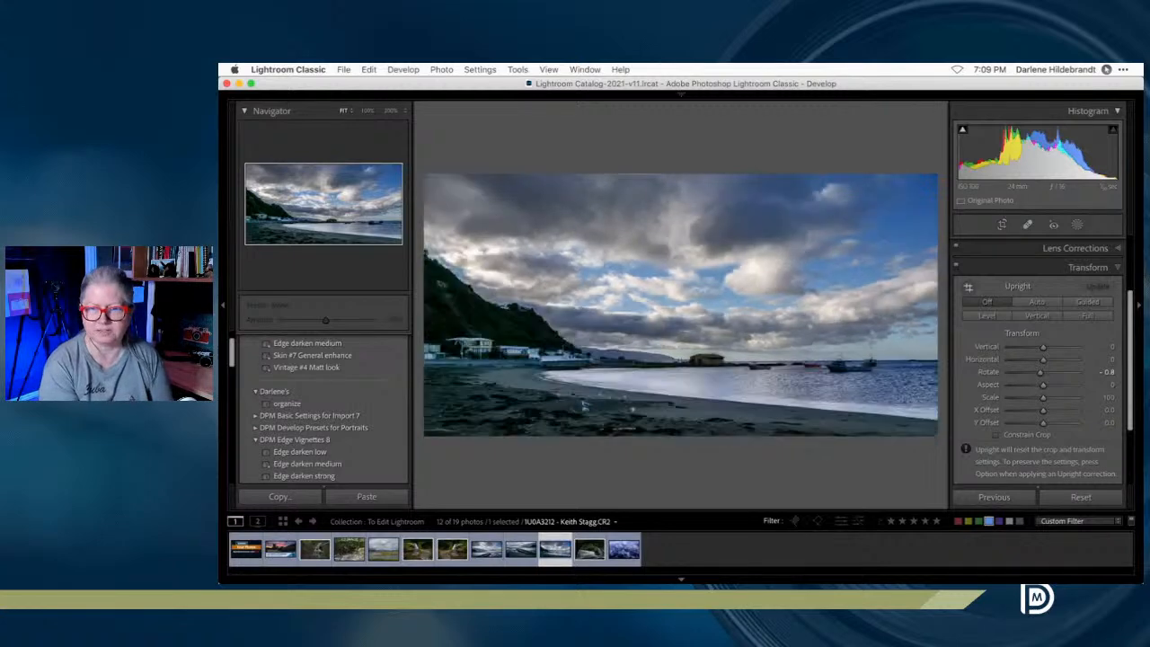
key("backslash")
key("backslash")
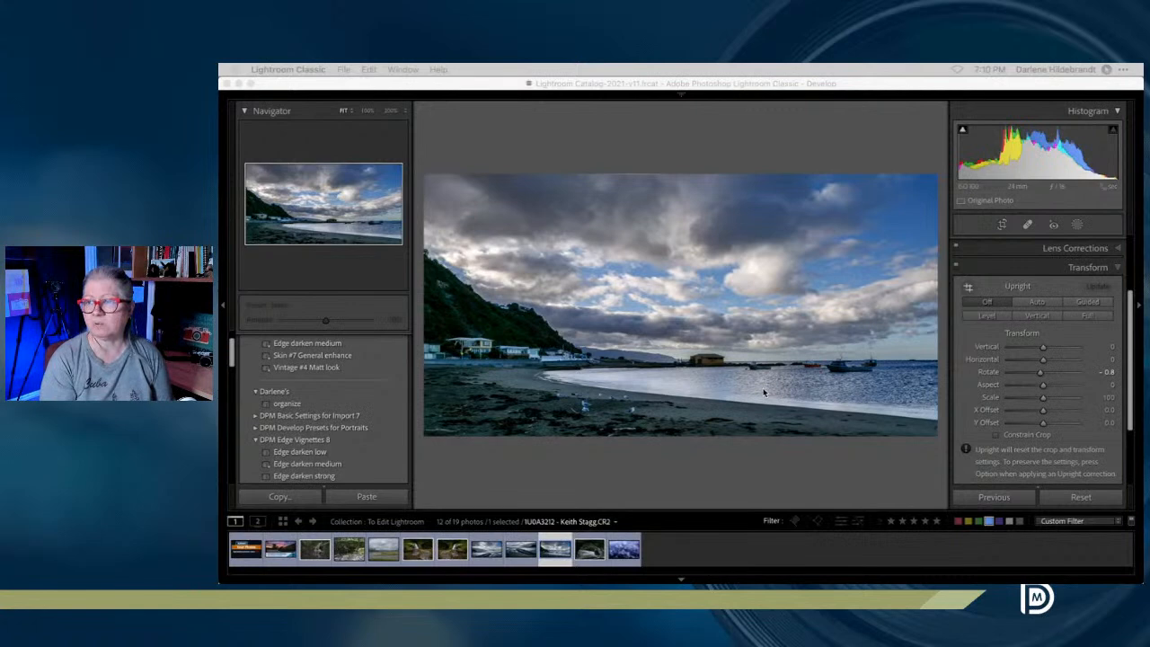
Return to the photo grid and open the Ceran St. Vrain Trail creek photo for developing, with its Basic adjustments expanded.
left_click(720, 387)
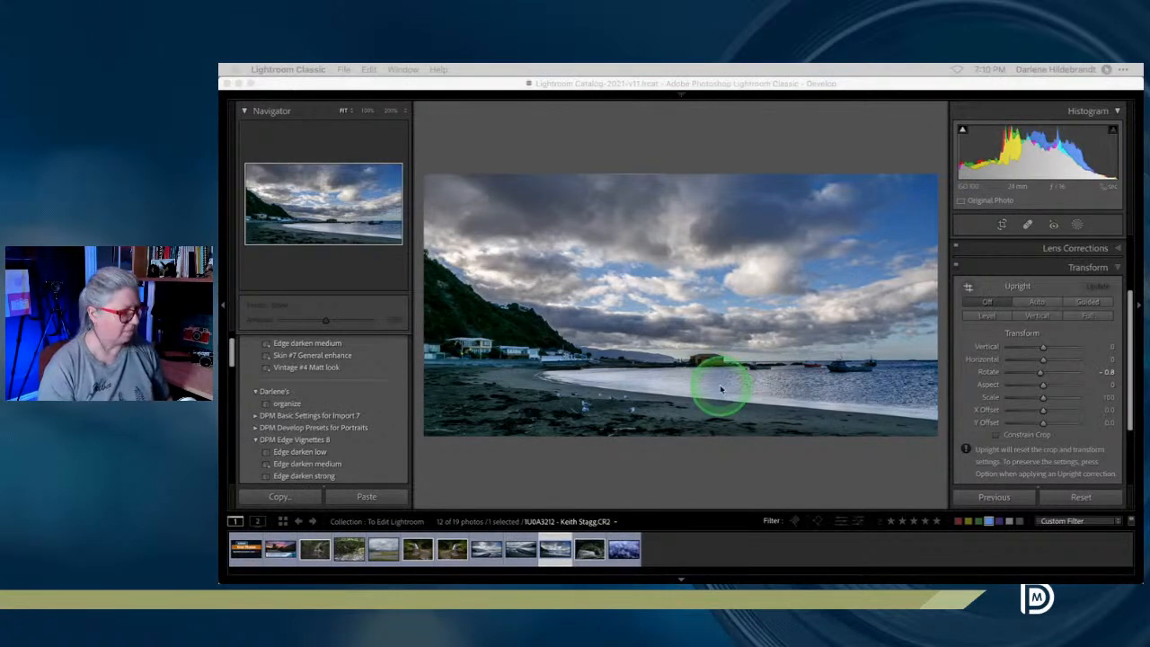
left_click(736, 471)
key("g")
left_click(977, 349)
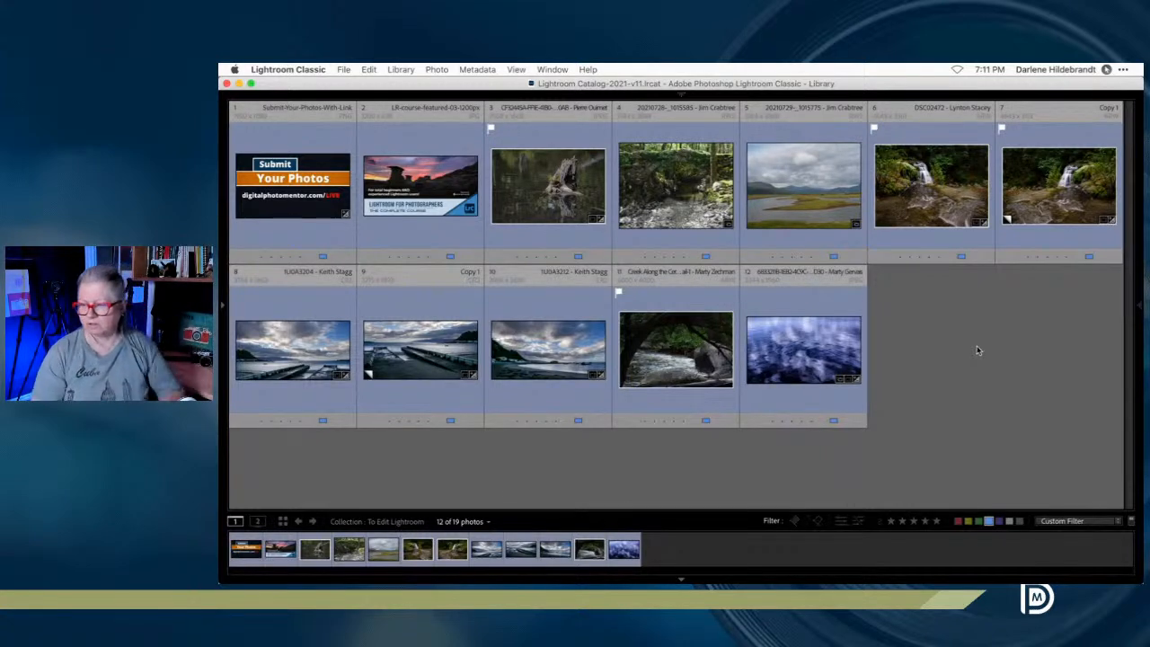
left_click(978, 351)
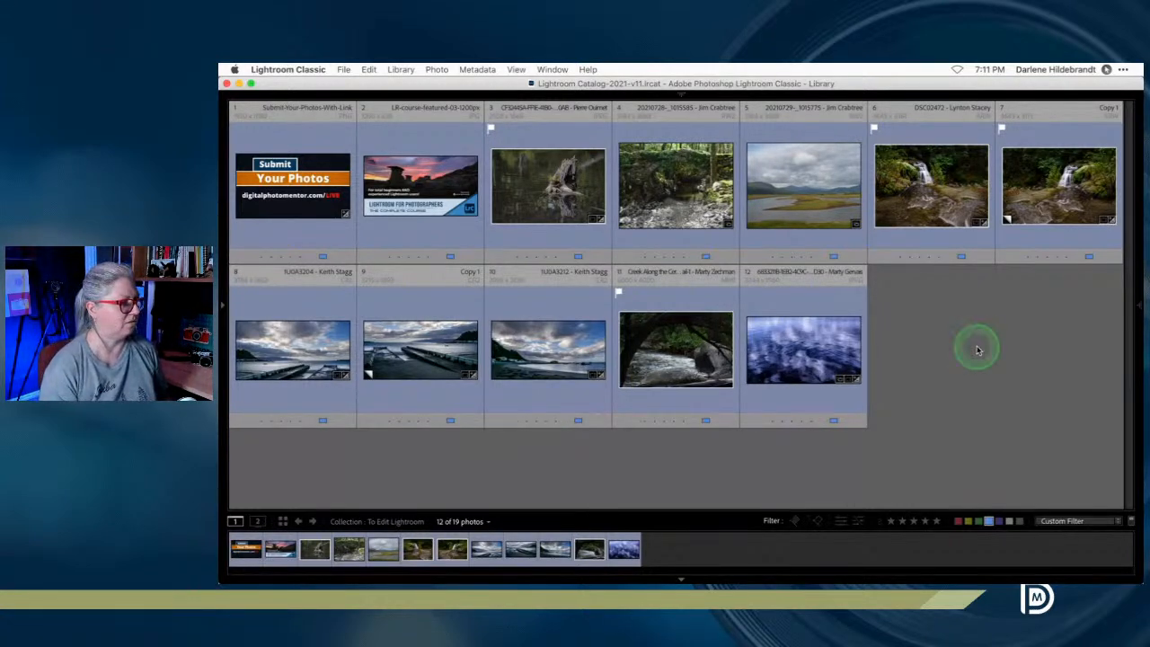
left_click(960, 341)
left_click(673, 336)
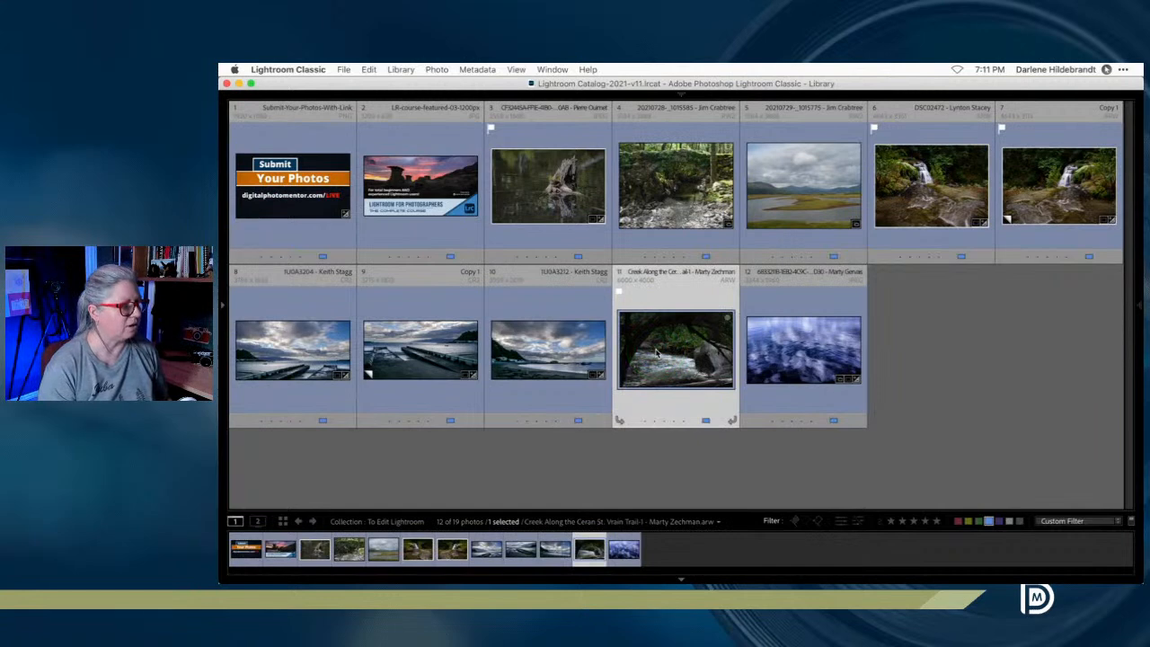
key("d")
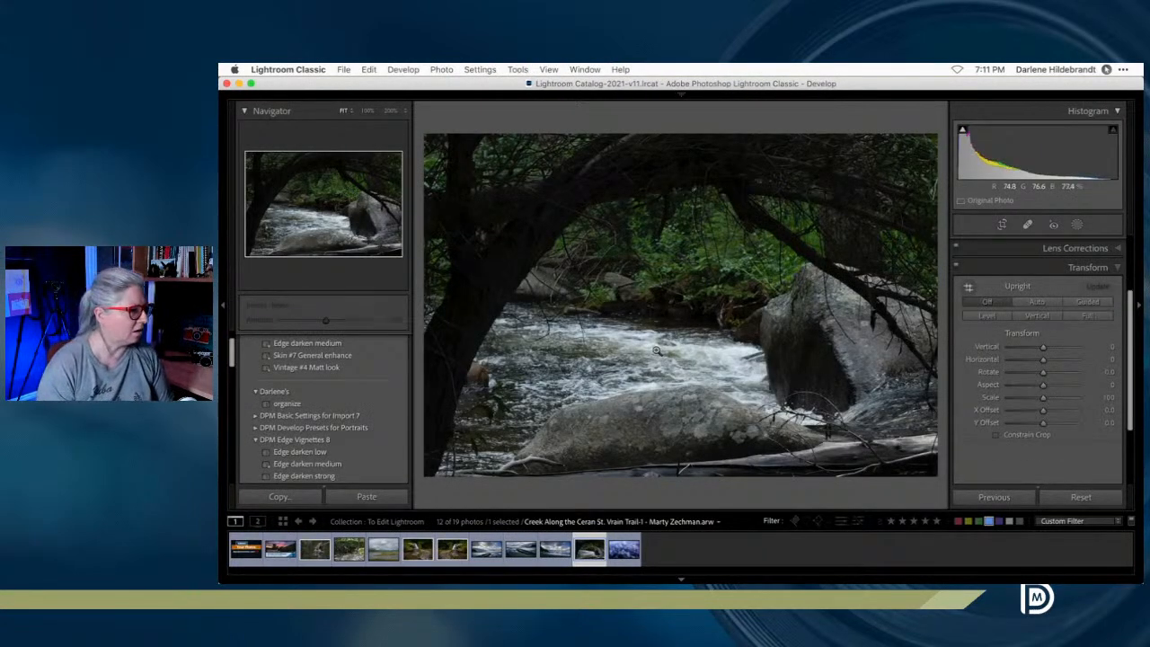
scroll(1073, 297, "up", 3)
left_click(1098, 246)
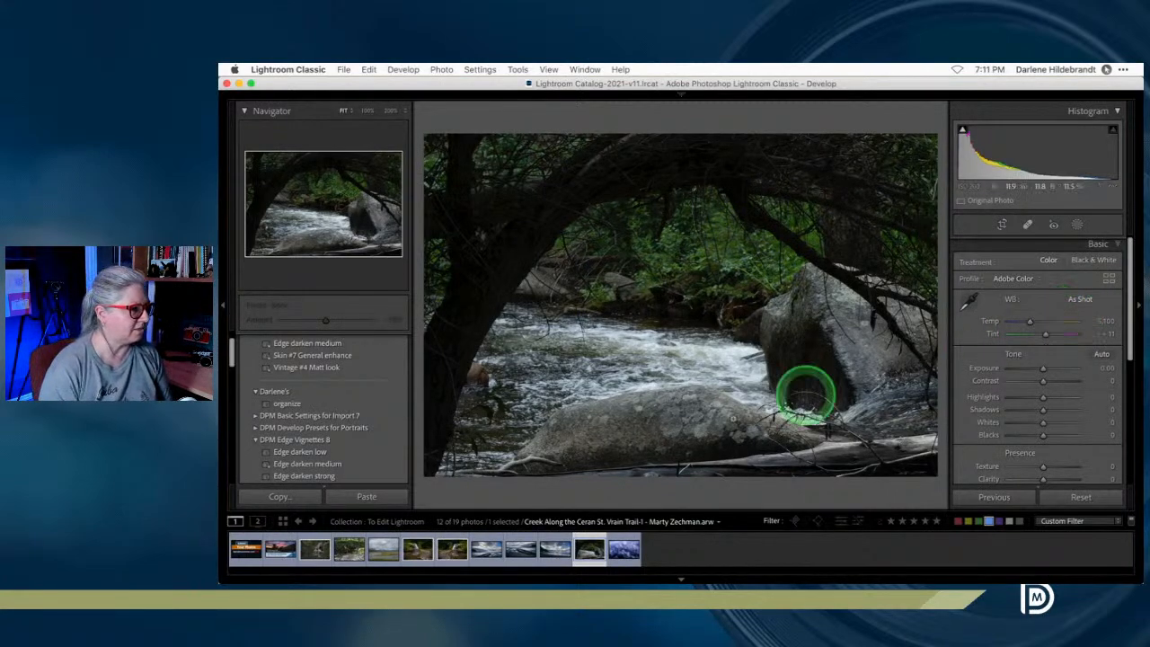
Inspect the sharpness of the creek photo's rocks, branches and water at 100%, show its capture settings, and return to the full view.
left_click(669, 410)
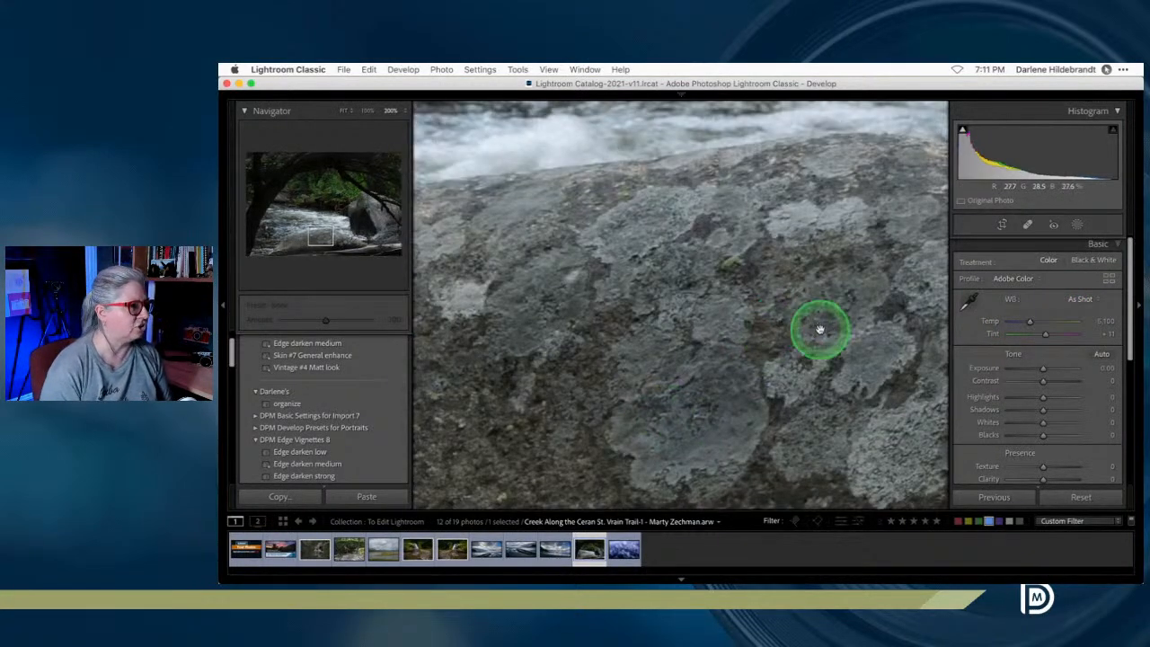
left_click_drag(821, 329, 667, 353)
left_click(367, 111)
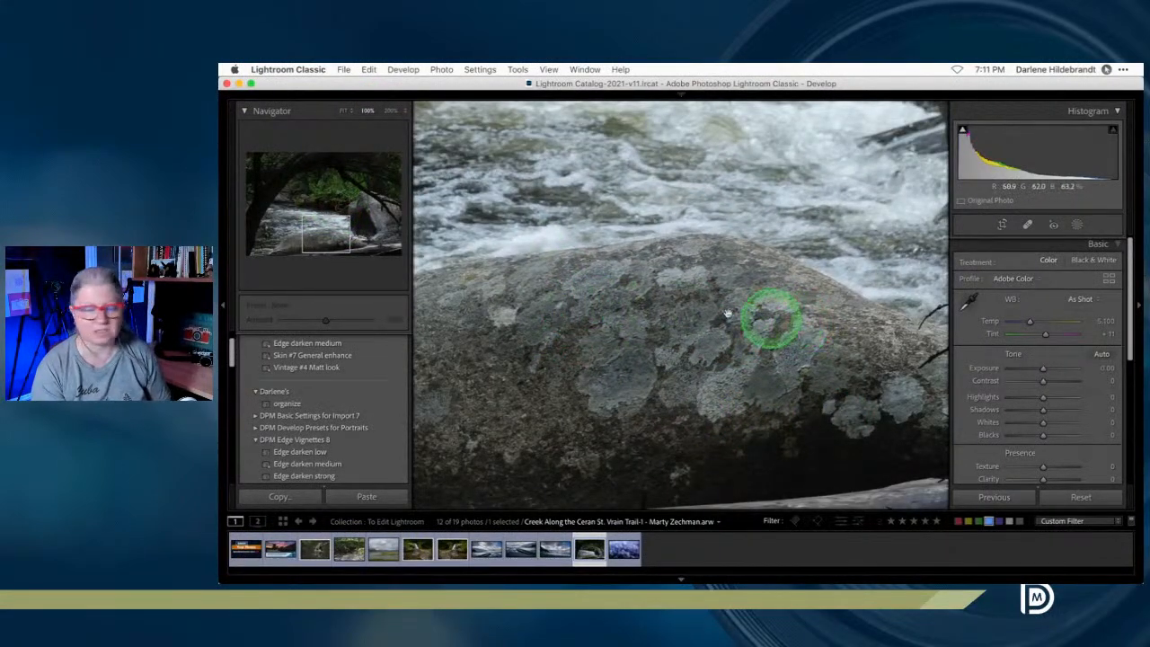
left_click_drag(675, 309, 377, 335)
left_click_drag(722, 246, 579, 229)
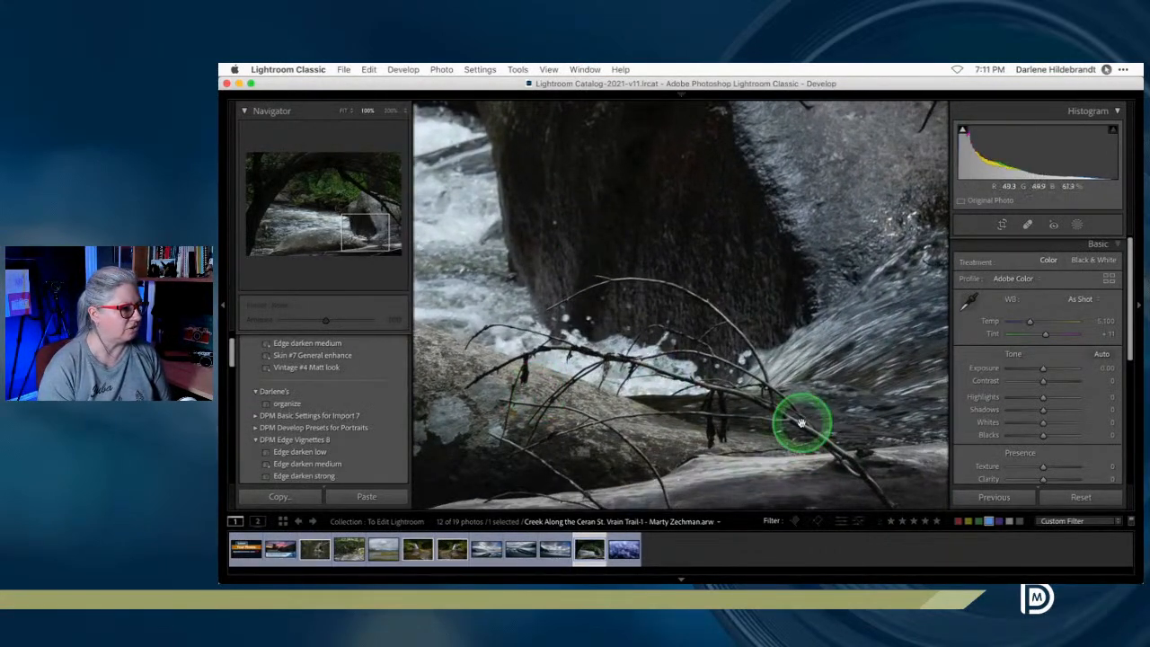
left_click_drag(710, 272, 710, 384)
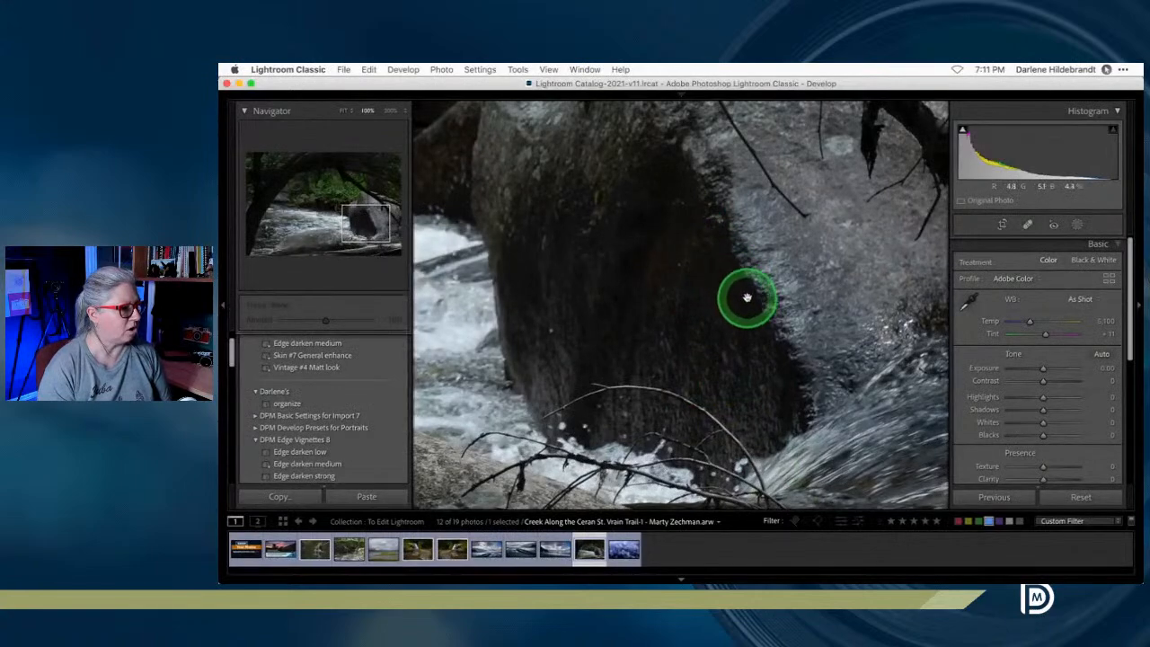
left_click_drag(846, 419, 854, 290)
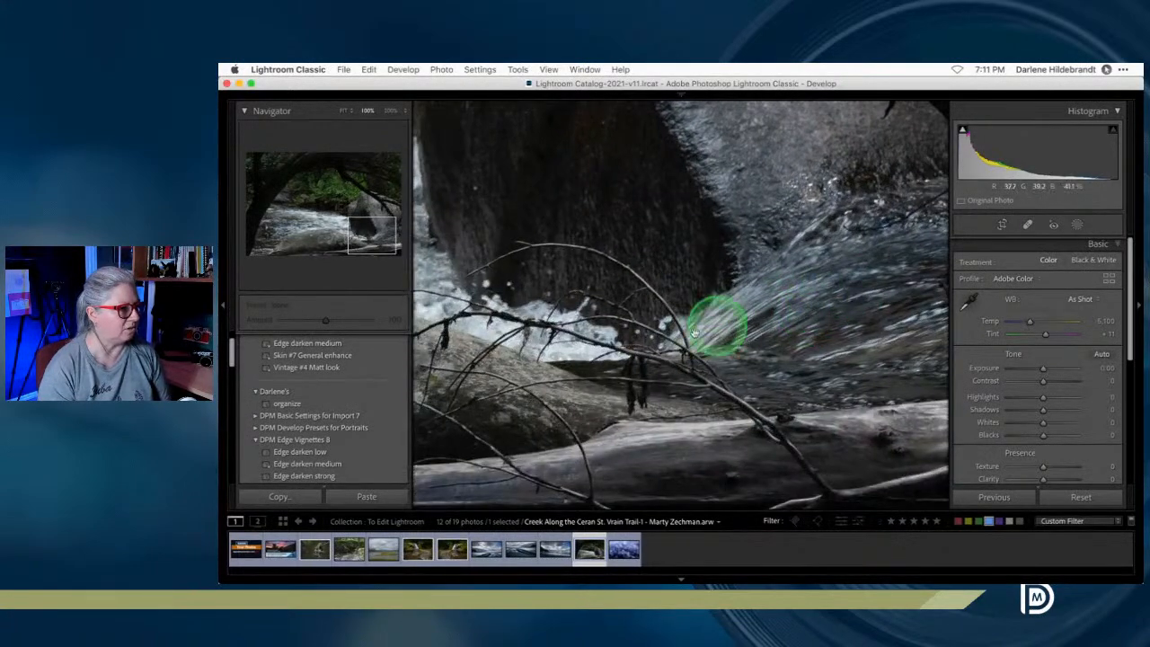
left_click_drag(538, 380, 765, 401)
left_click_drag(585, 333, 821, 404)
left_click_drag(554, 386, 802, 327)
left_click_drag(698, 441, 540, 321)
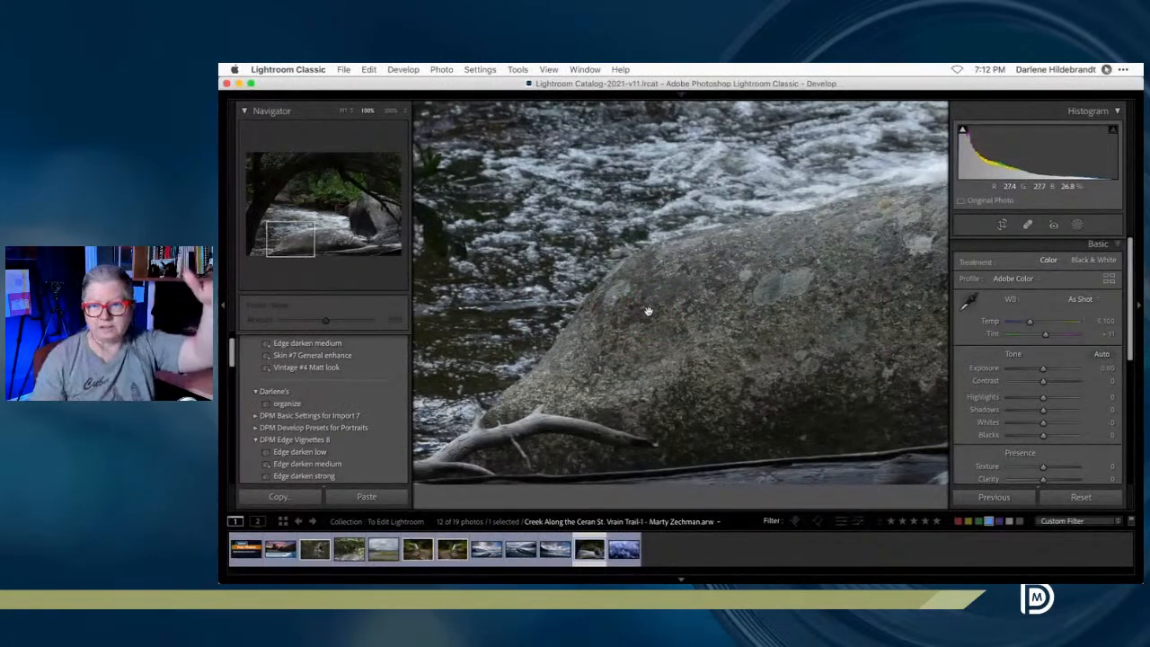
key("i")
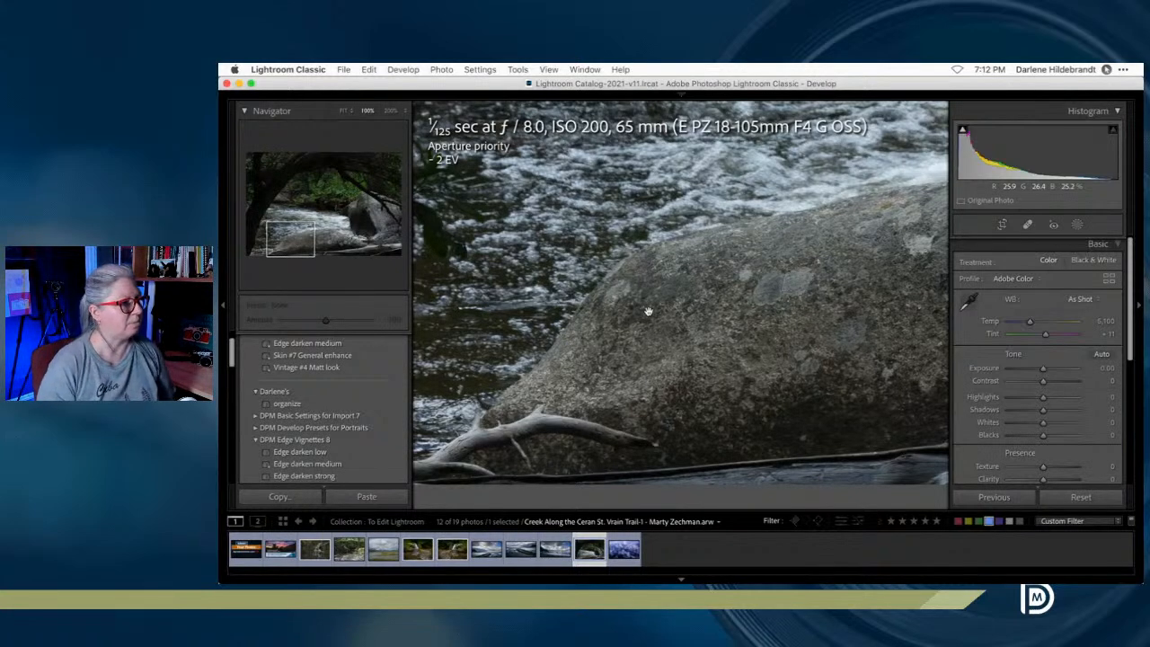
left_click(654, 316)
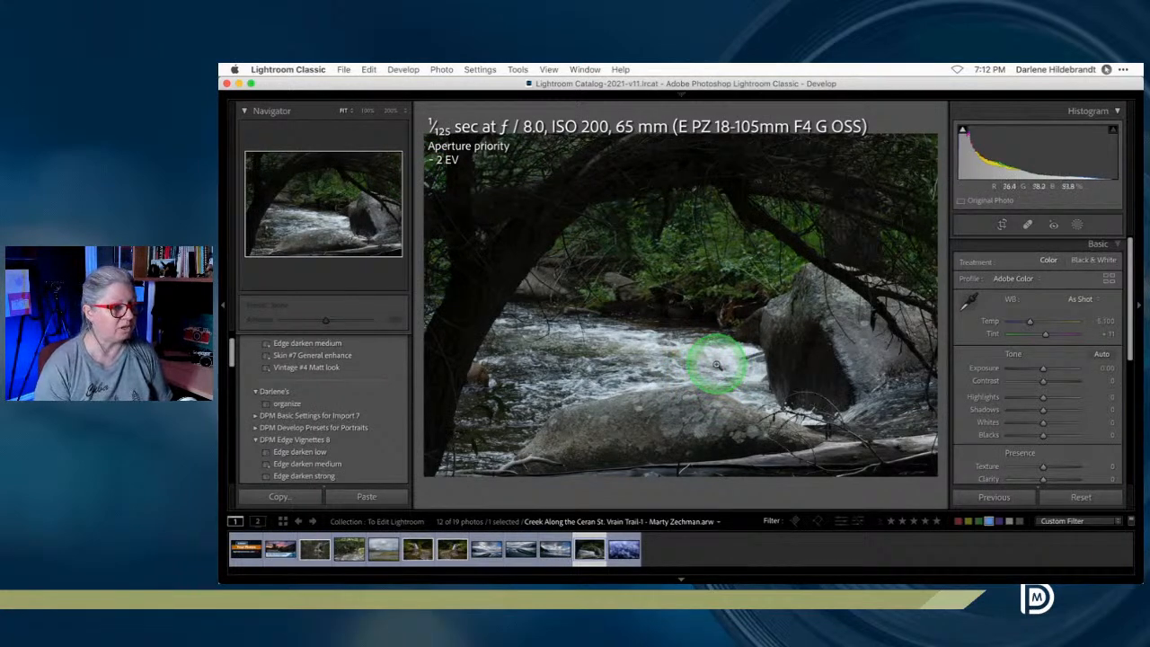
Test a brighter Exposure on the creek photo with the clipping warnings shown, and reset it to its default.
key("j")
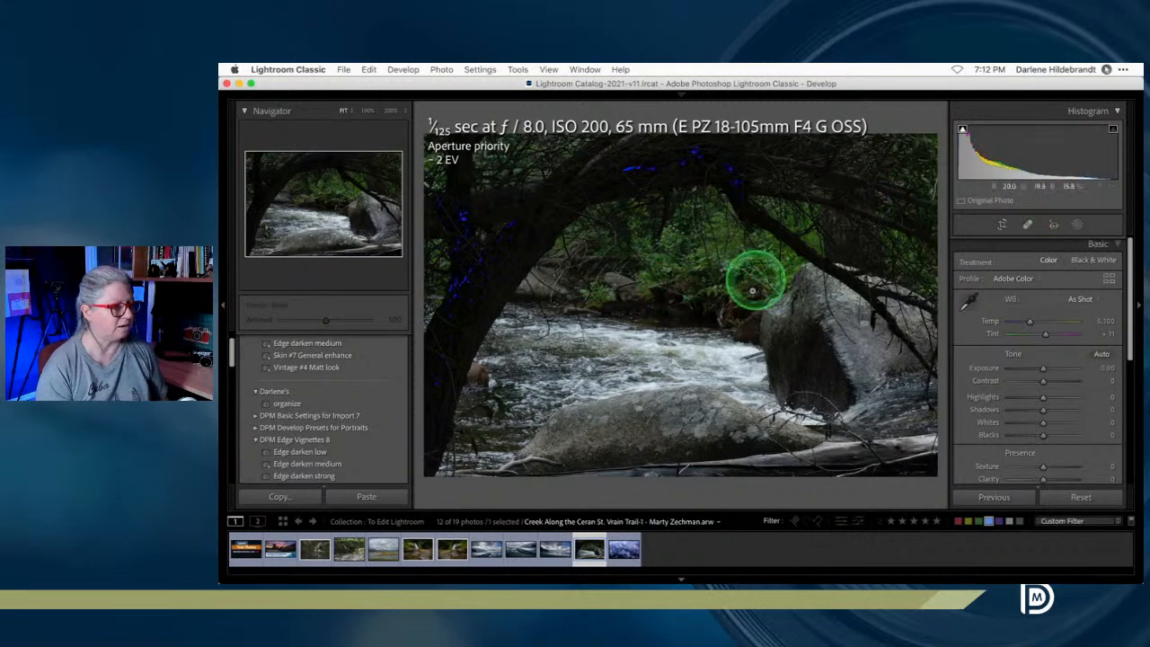
left_click_drag(1039, 367, 1048, 368)
left_click(284, 254)
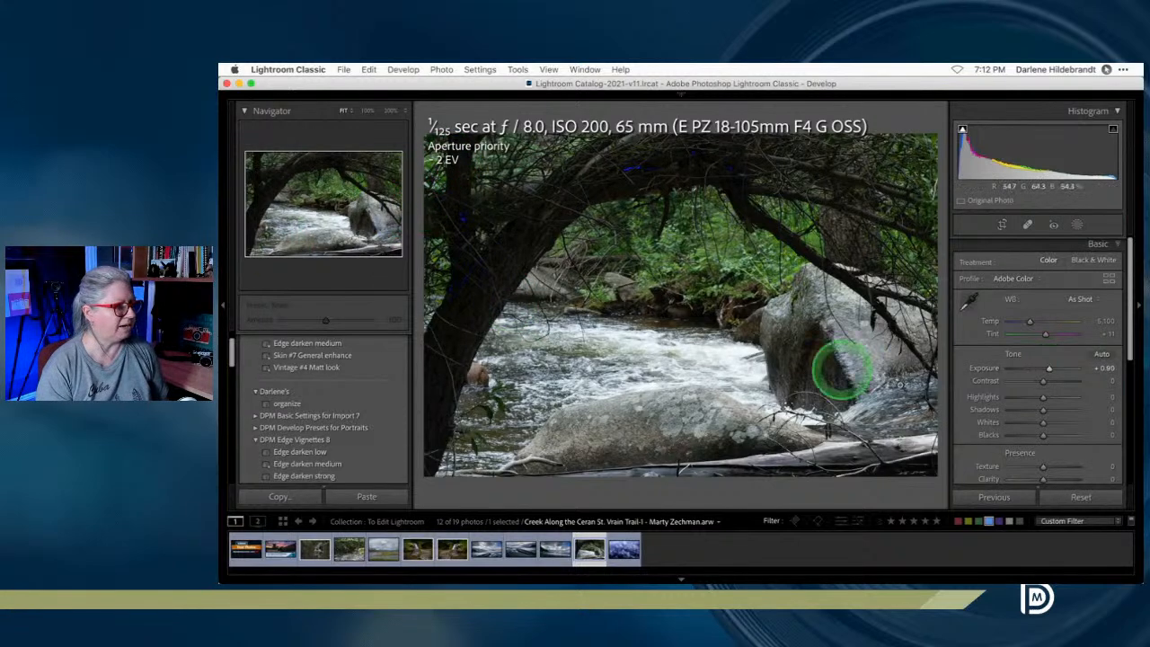
double_click(1050, 369)
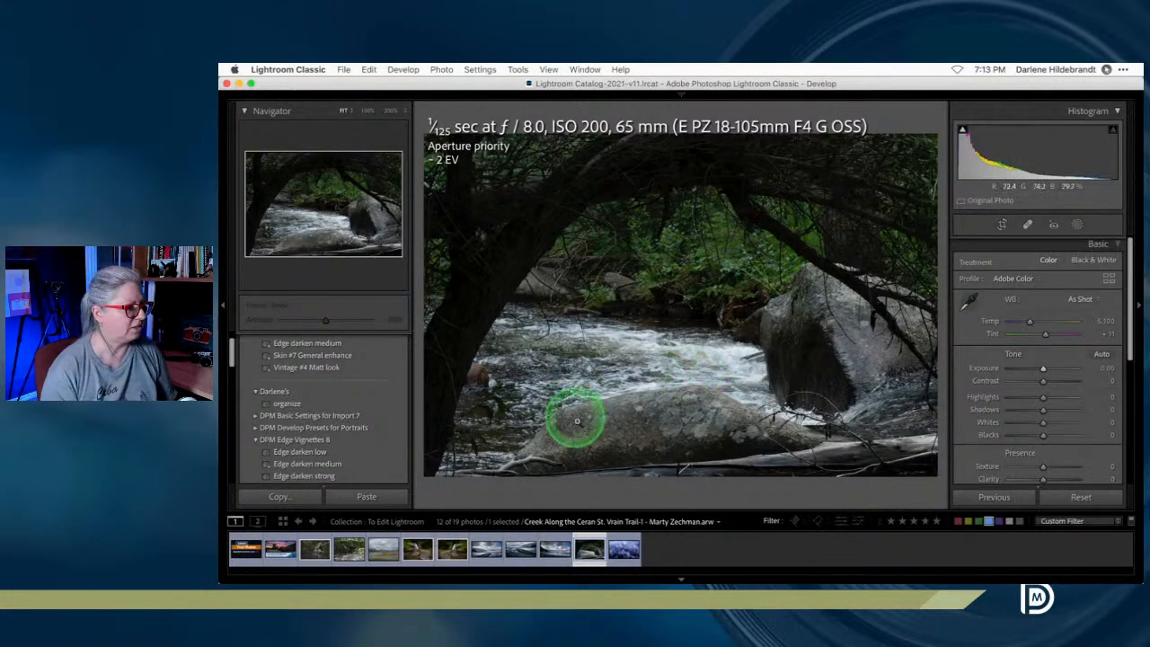
Inspect the large boulder and surrounding water at 100%, return to the full view, and look through the profile browser.
left_click(684, 363)
left_click_drag(697, 365, 664, 319)
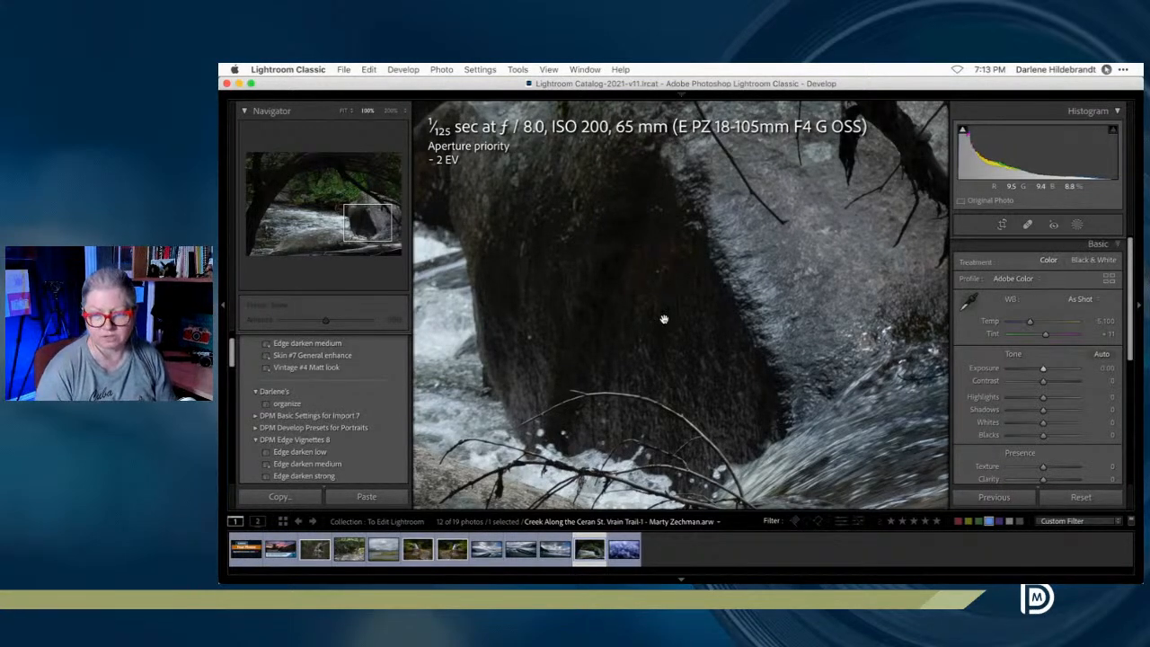
left_click(663, 319)
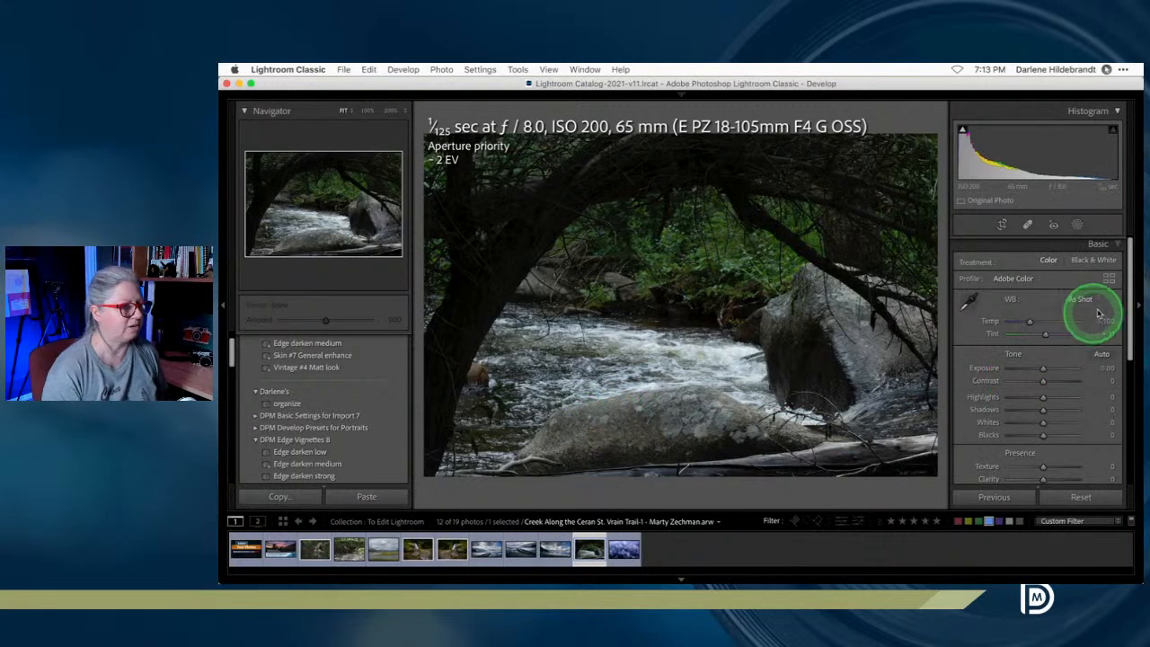
left_click(1108, 278)
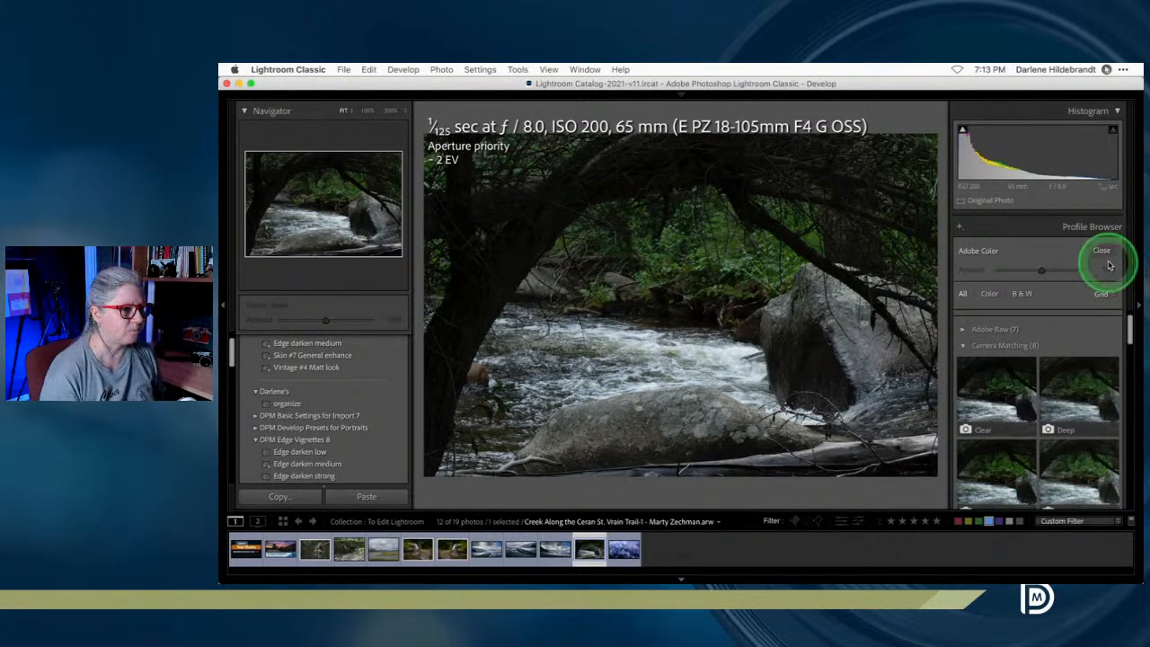
left_click(1101, 250)
Copy the waterfall photo's develop settings without the Mask 1 and foam in water masks, and paste them onto the creek photo.
left_click(417, 547)
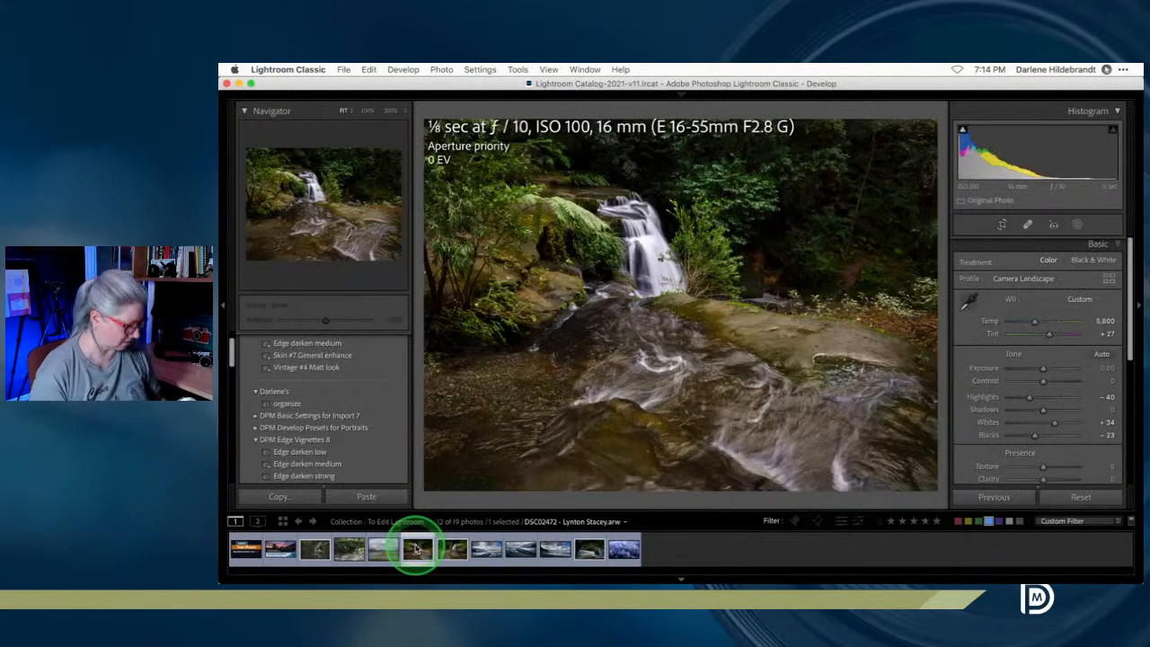
key("super+shift+c")
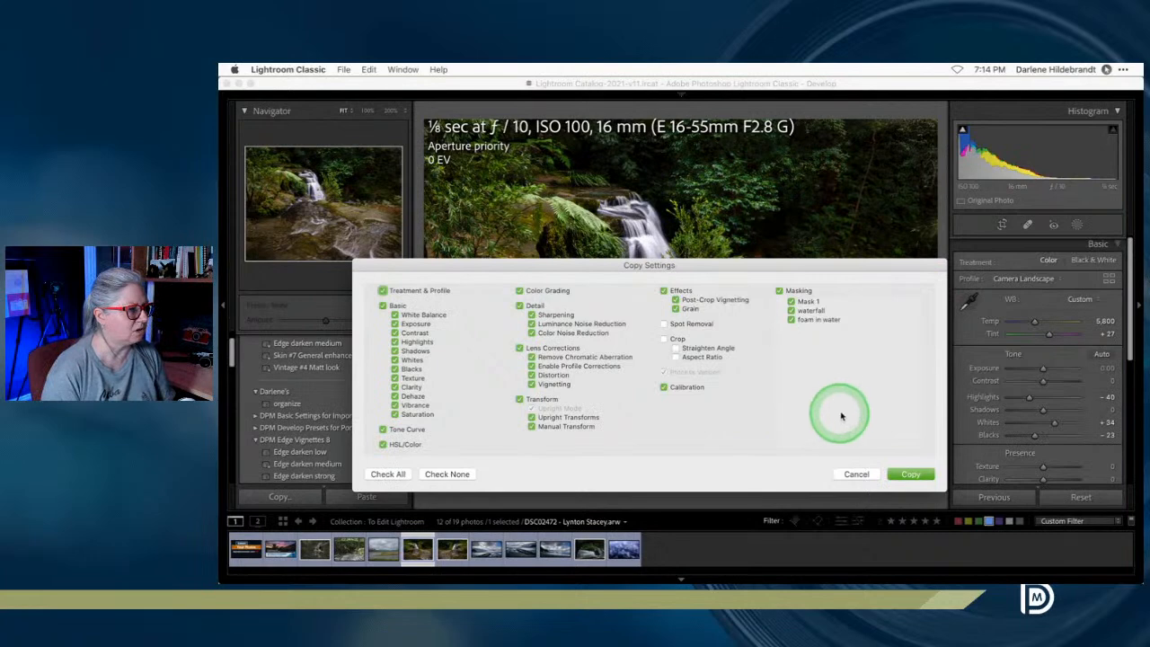
left_click(790, 320)
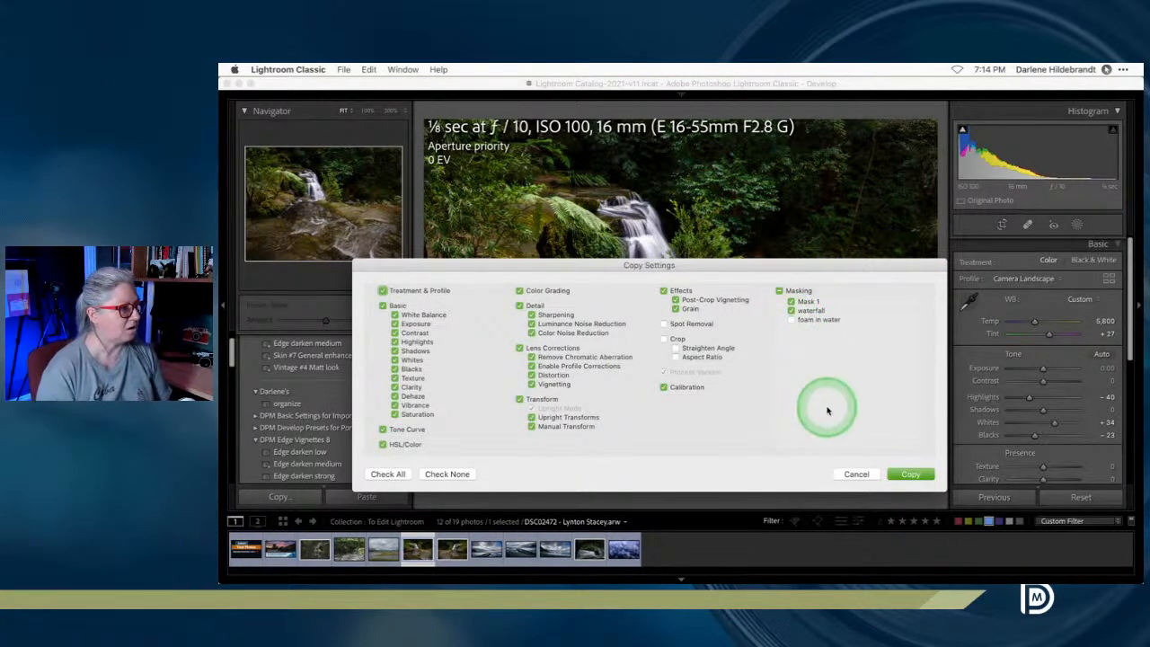
left_click(791, 302)
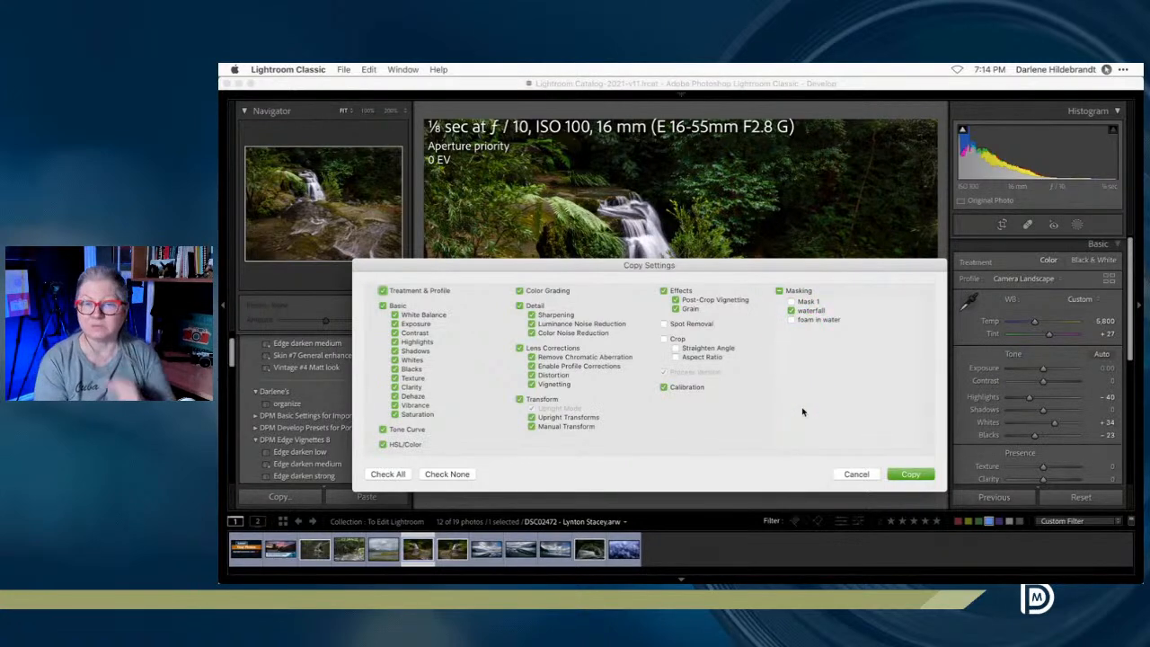
left_click(907, 474)
left_click(590, 549)
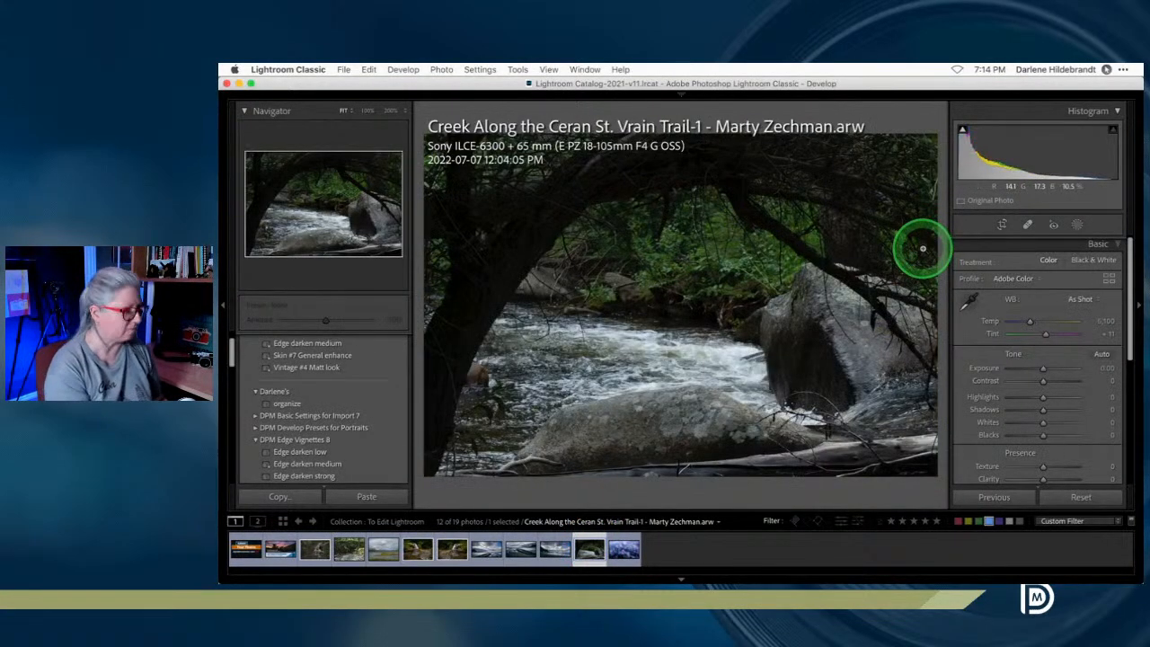
key("super+shift+v")
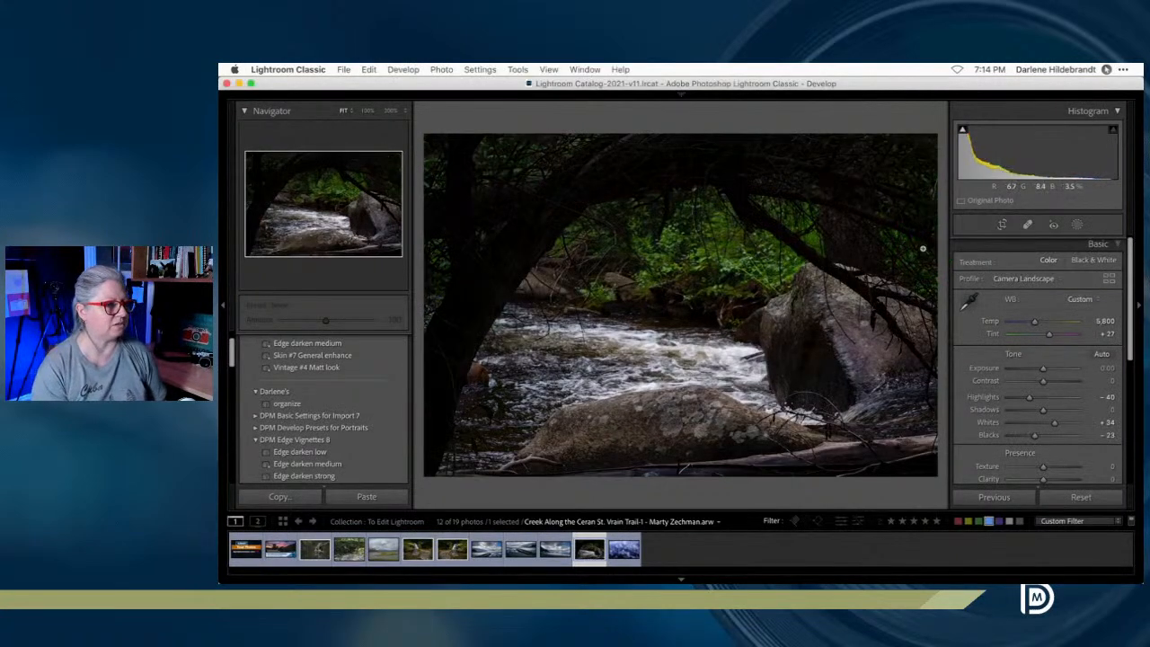
In the creek photo's waterfall mask, hide the overlay, reset Highlights to 0 and set Whites to 21.
left_click(1077, 225)
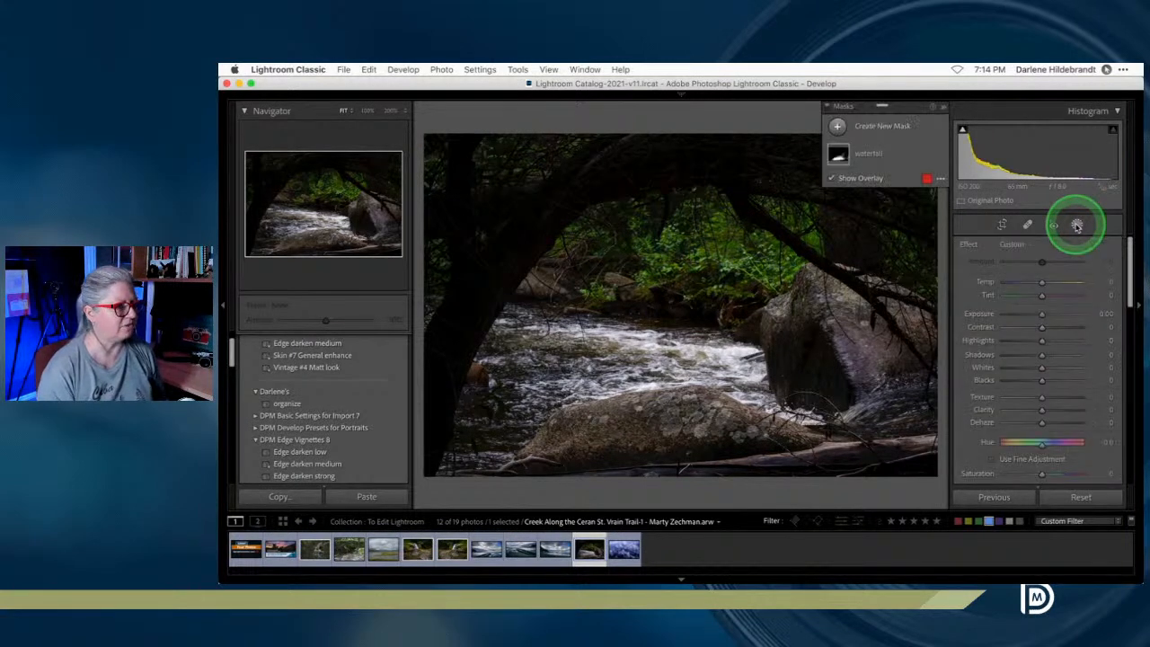
left_click(895, 155)
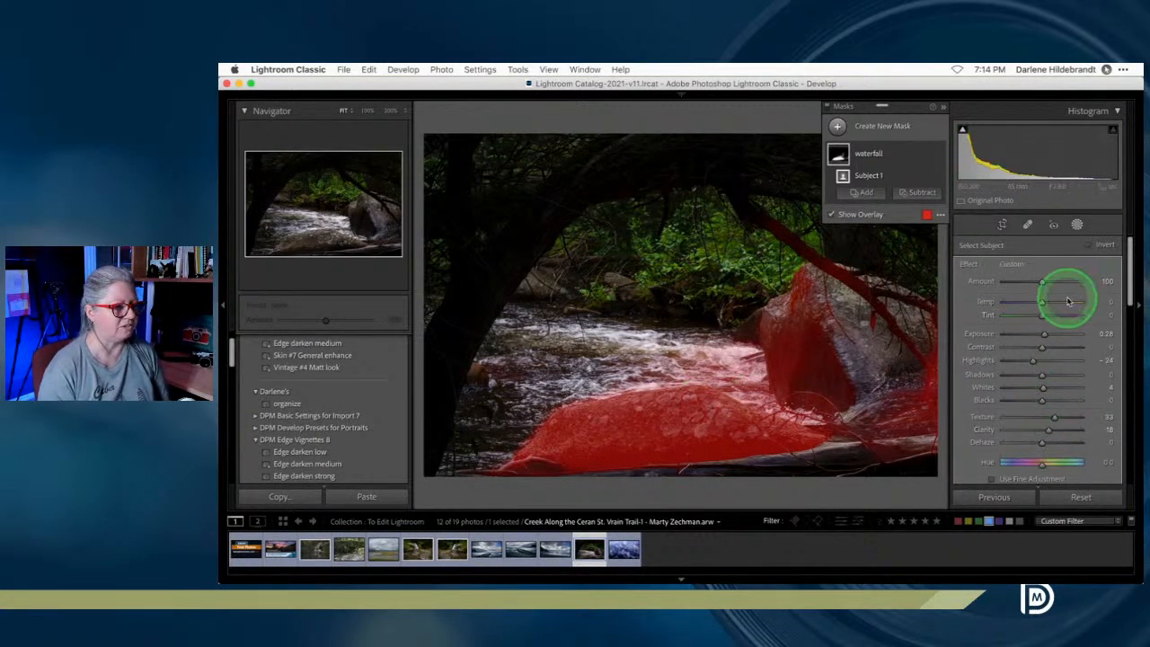
key("o")
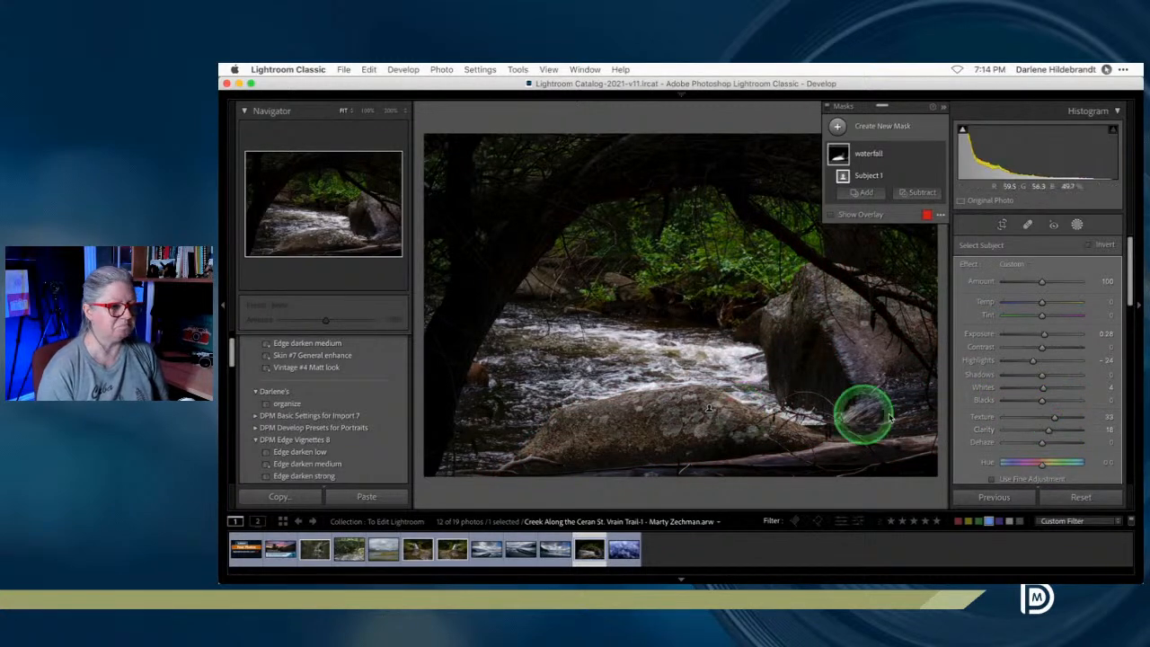
double_click(1033, 363)
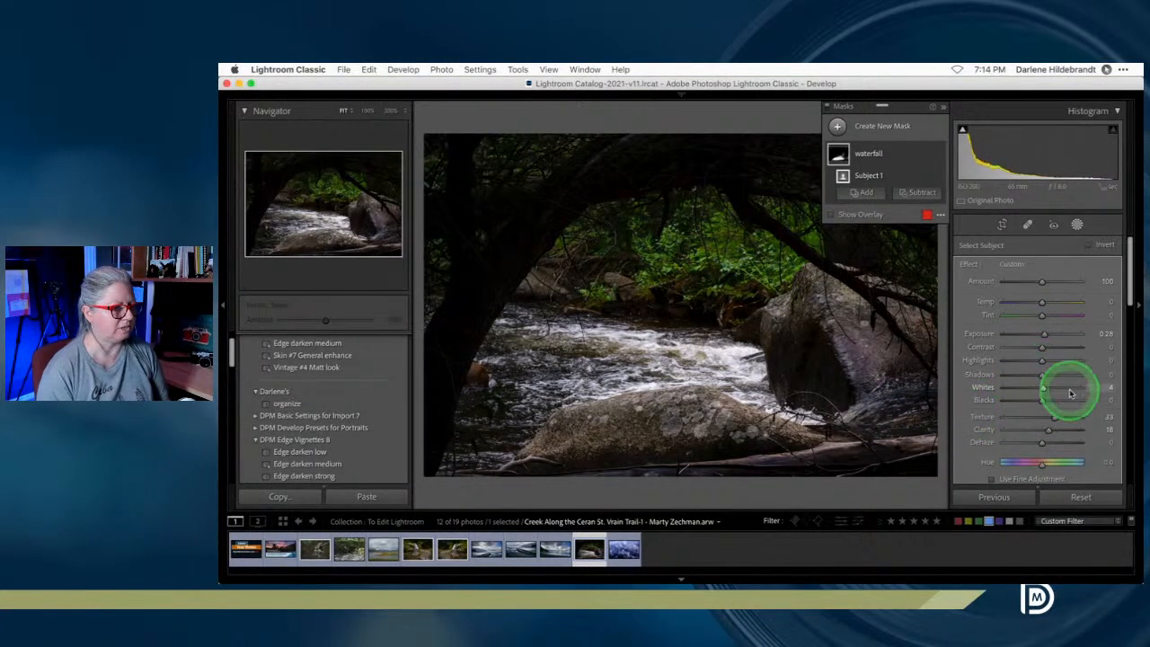
left_click_drag(1040, 387, 1049, 387)
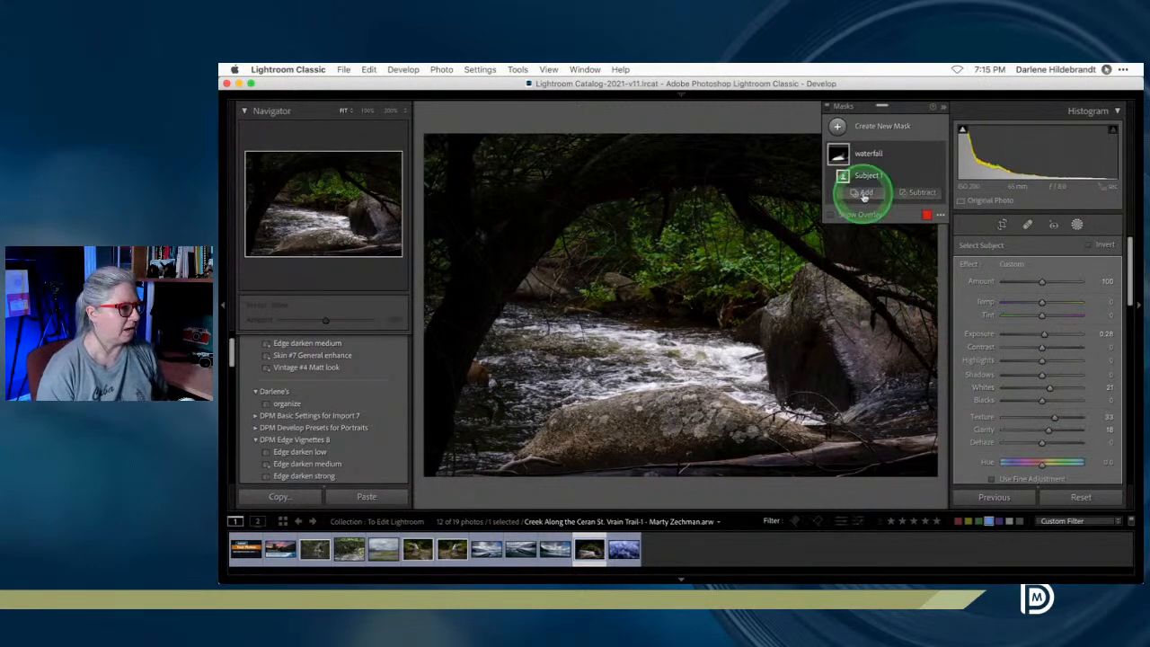
Add a radial gradient to the waterfall mask, enlarged and positioned over the rushing water and the foreground rock.
left_click(866, 193)
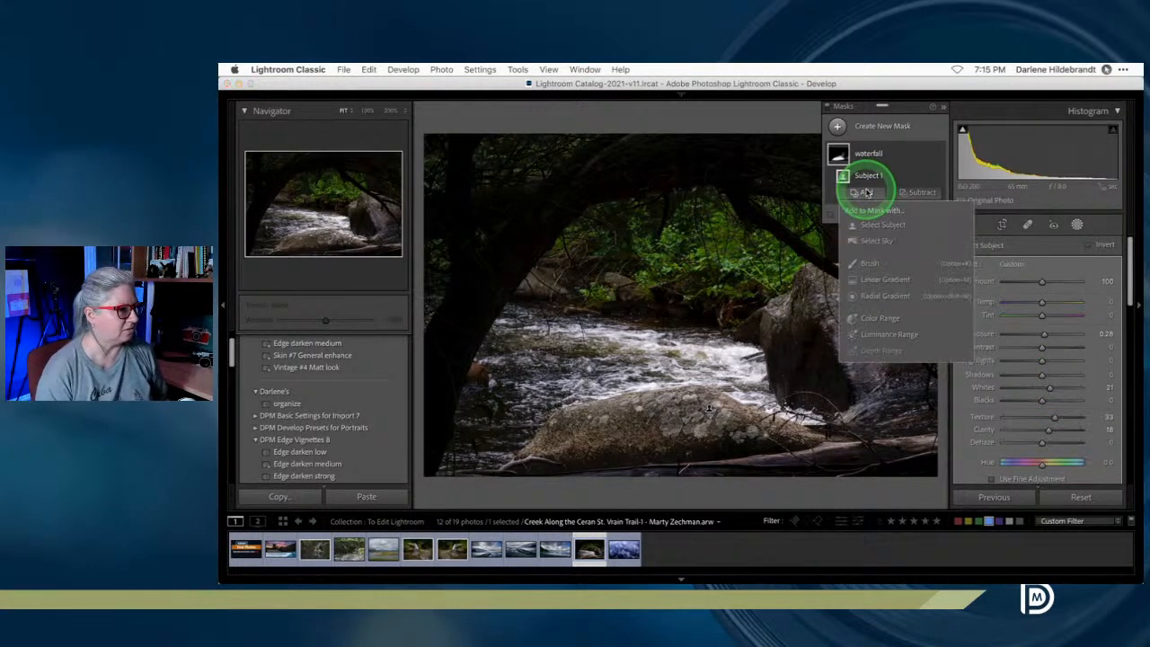
left_click(879, 295)
left_click_drag(639, 359, 754, 413)
left_click_drag(698, 368, 764, 398)
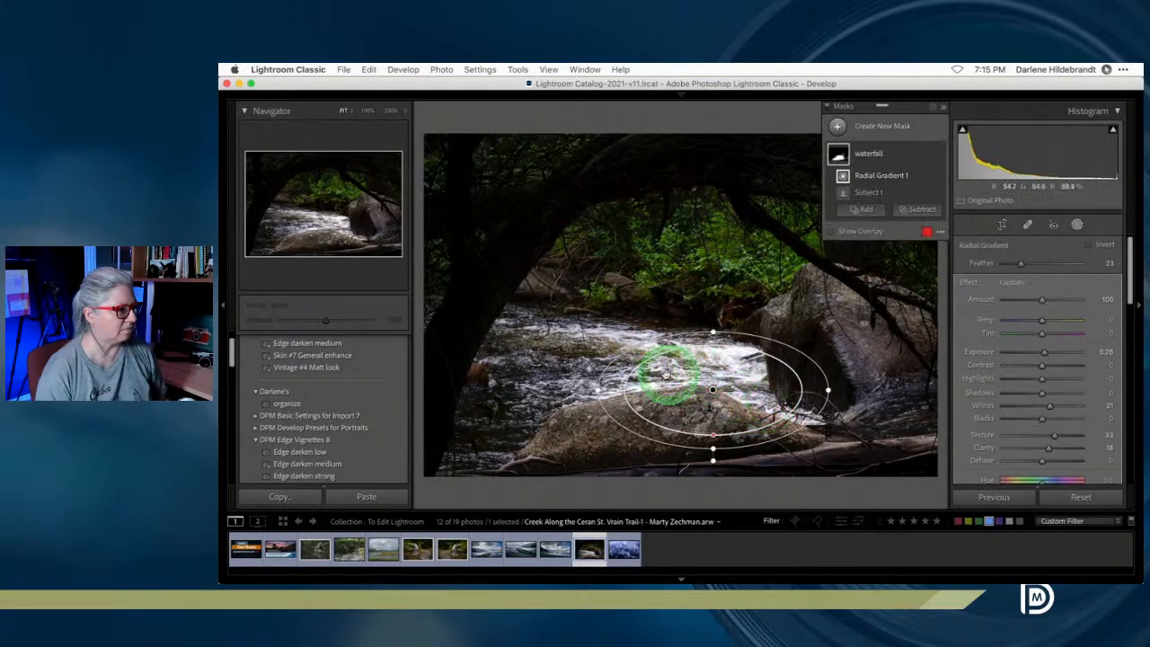
left_click_drag(594, 386, 561, 376)
left_click_drag(711, 332, 712, 317)
mouse_move(753, 378)
left_mouse_down()
mouse_move(736, 367)
mouse_move(731, 380)
left_mouse_up()
Compare the creek photo with the waterfall mask's effect off and on.
left_click(906, 162)
left_click(905, 160)
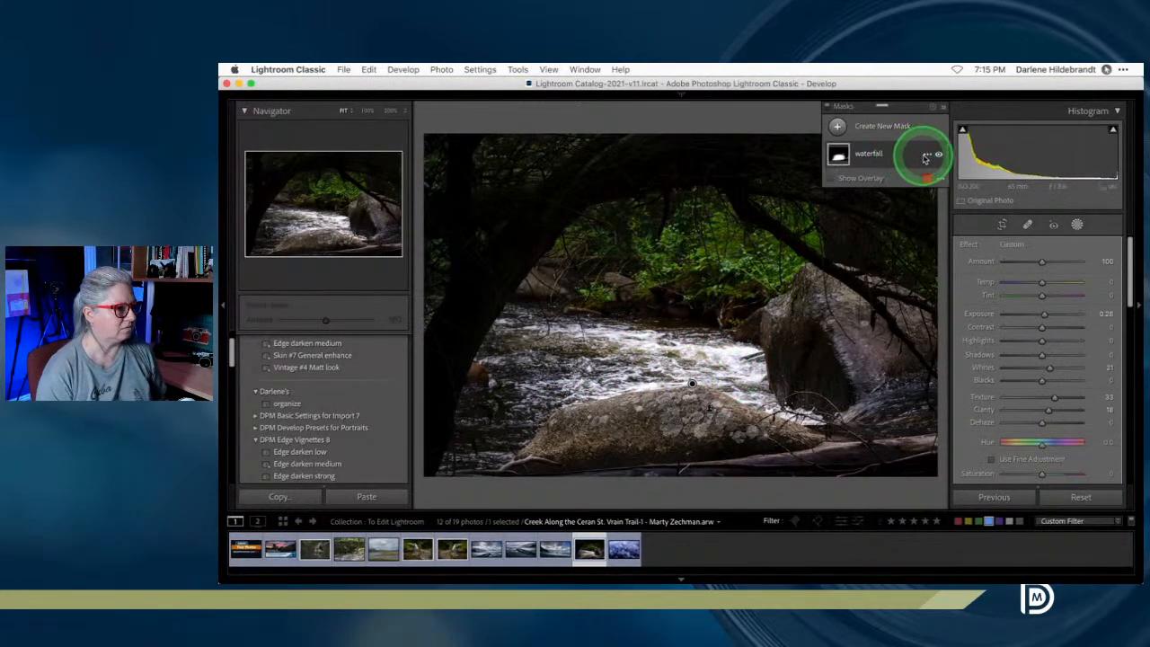
left_click(937, 155)
left_click(938, 156)
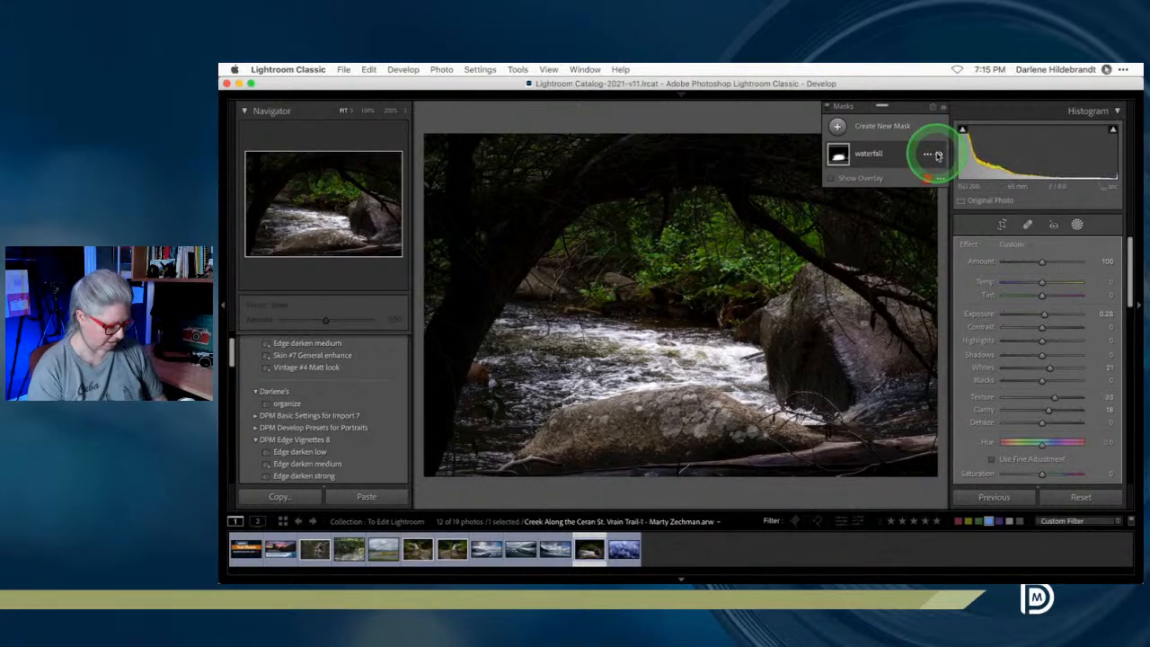
Show the mask overlay and brush the branch and water beyond the large boulder out of the waterfall mask with a subtracting brush.
key("o")
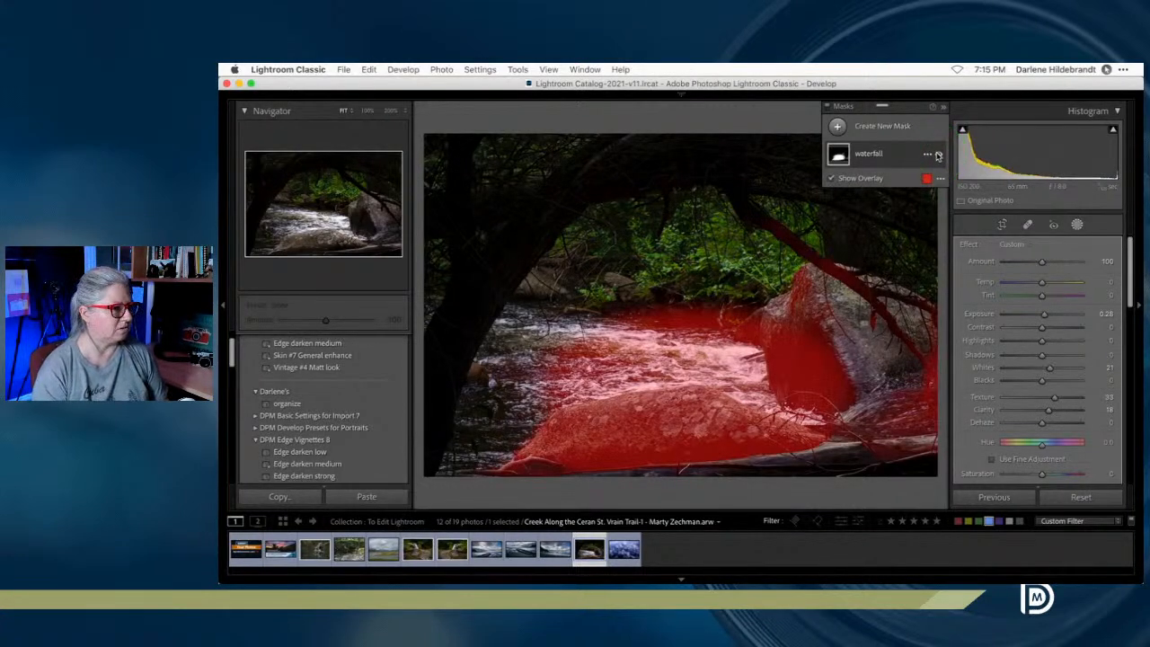
left_click(896, 150)
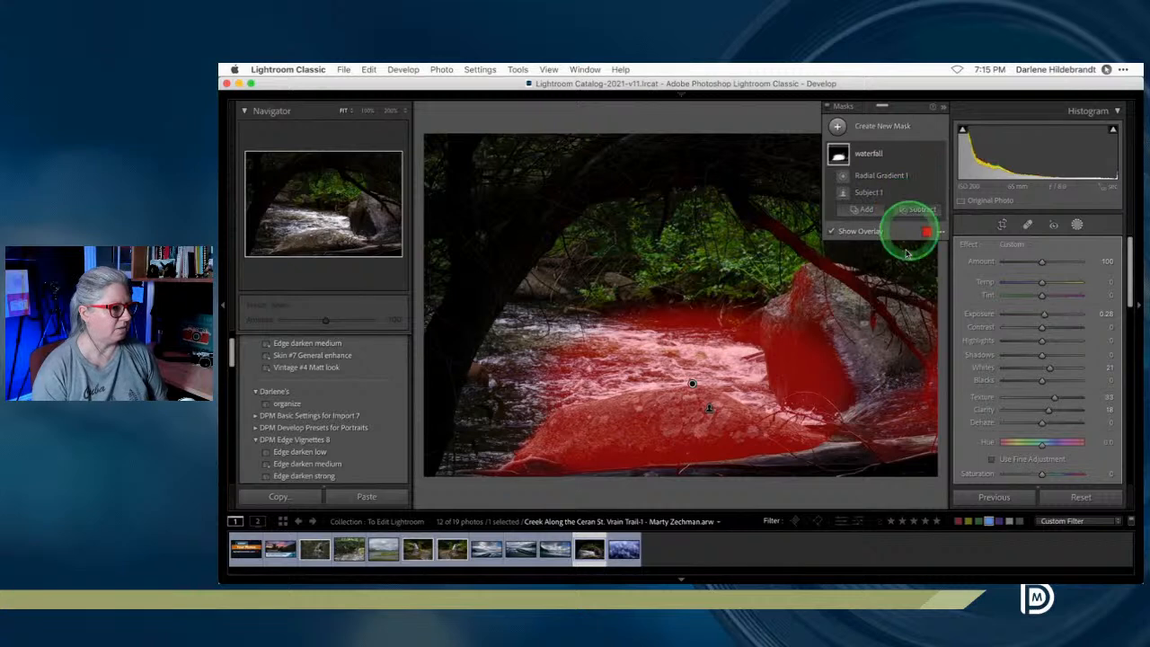
left_click(921, 208)
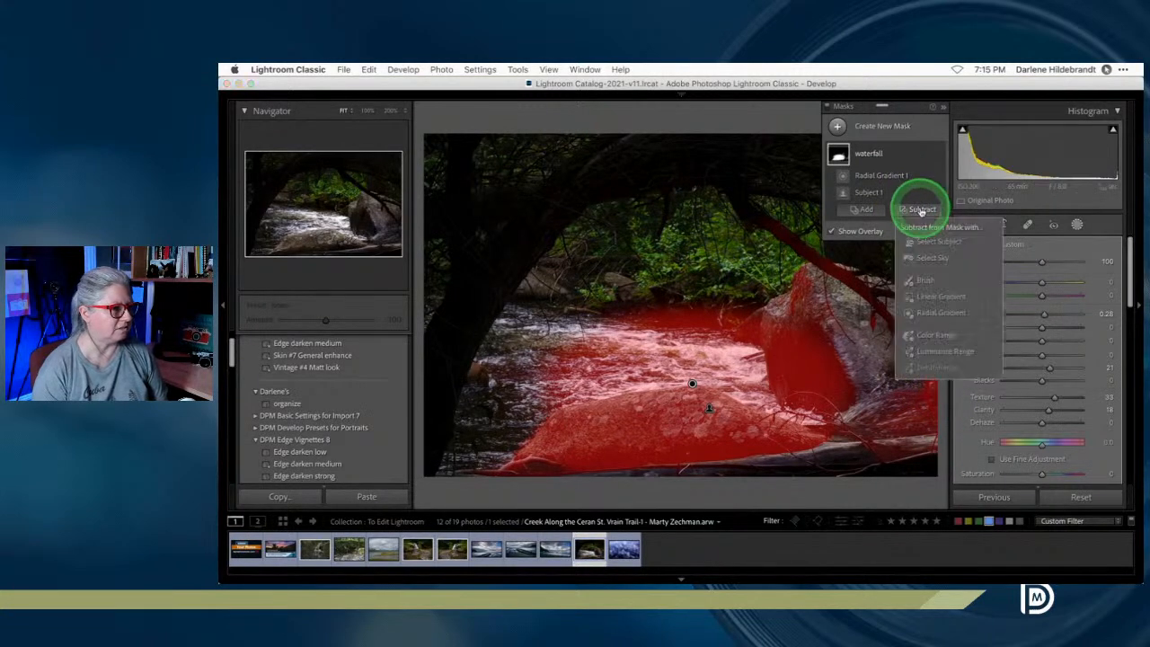
left_click(920, 282)
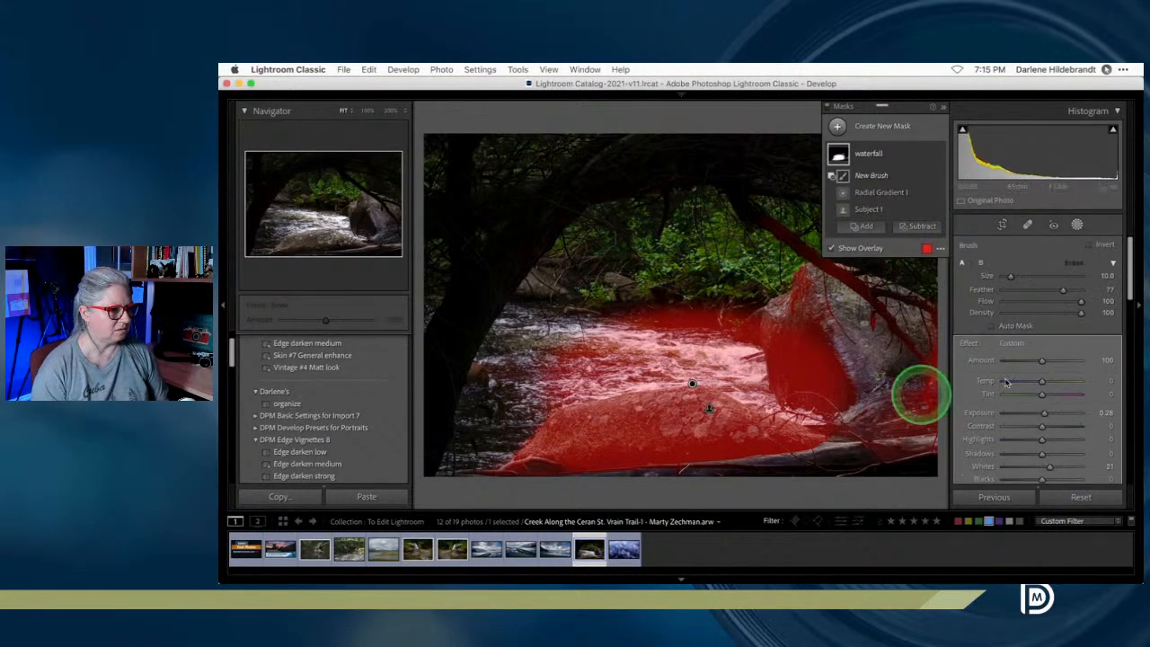
mouse_move(885, 392)
left_mouse_down()
mouse_move(924, 387)
mouse_move(942, 344)
mouse_move(924, 478)
mouse_move(926, 280)
mouse_move(865, 293)
mouse_move(907, 352)
mouse_move(868, 295)
mouse_move(726, 206)
mouse_move(909, 290)
mouse_move(949, 329)
mouse_move(919, 444)
mouse_move(856, 457)
mouse_move(880, 457)
mouse_move(908, 399)
mouse_move(915, 343)
mouse_move(864, 271)
mouse_move(878, 326)
left_mouse_up()
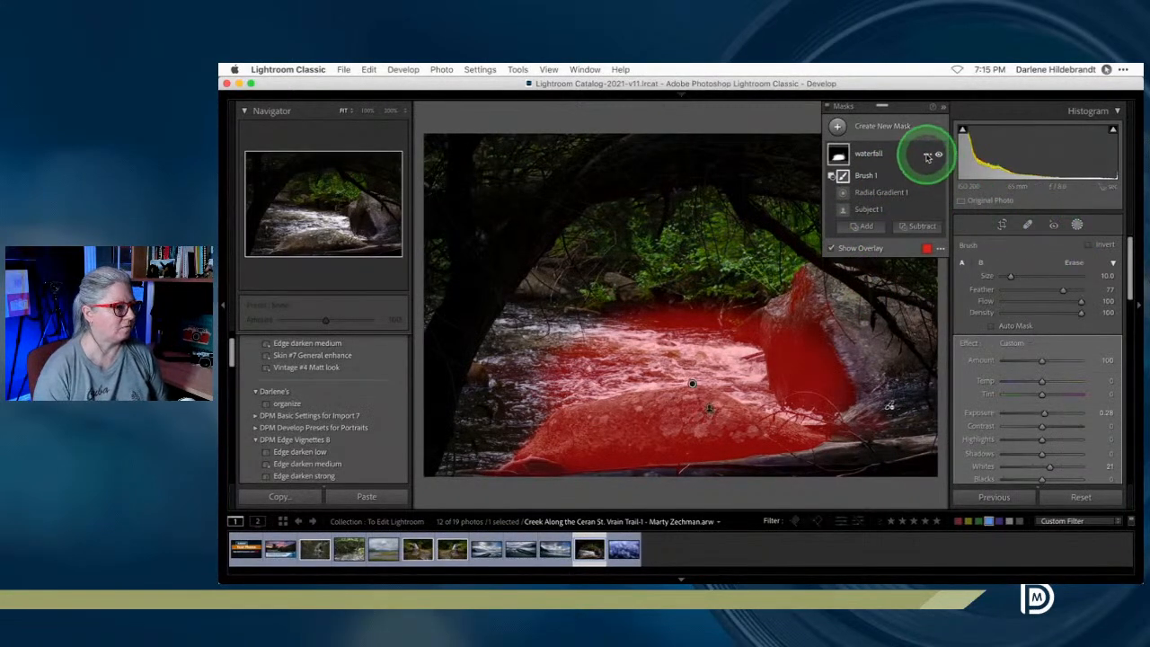
Rename the waterfall mask as "water and rocks" and close the masking tools.
left_click(927, 158)
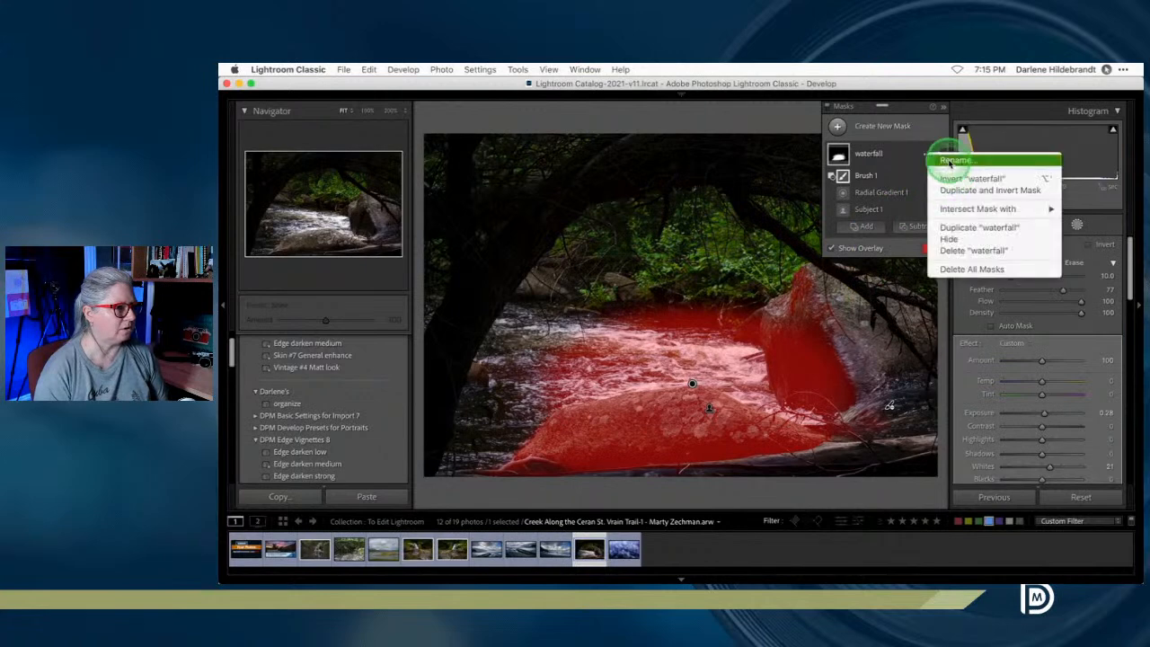
left_click(952, 160)
type("water a")
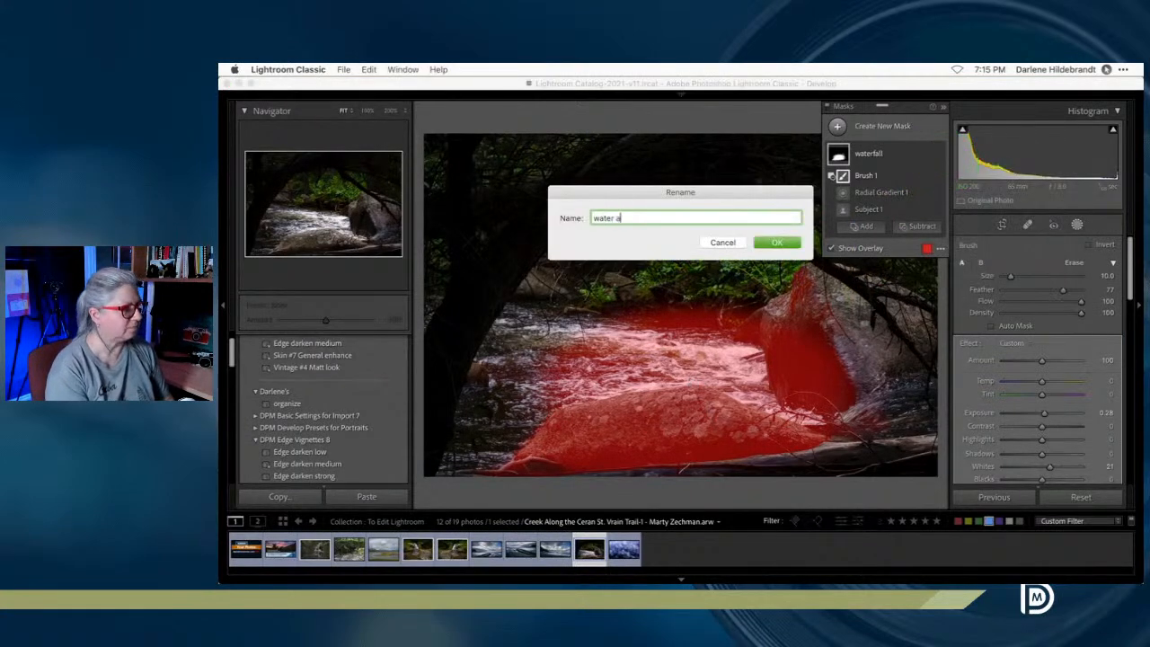
type("nd rocks")
key("Return")
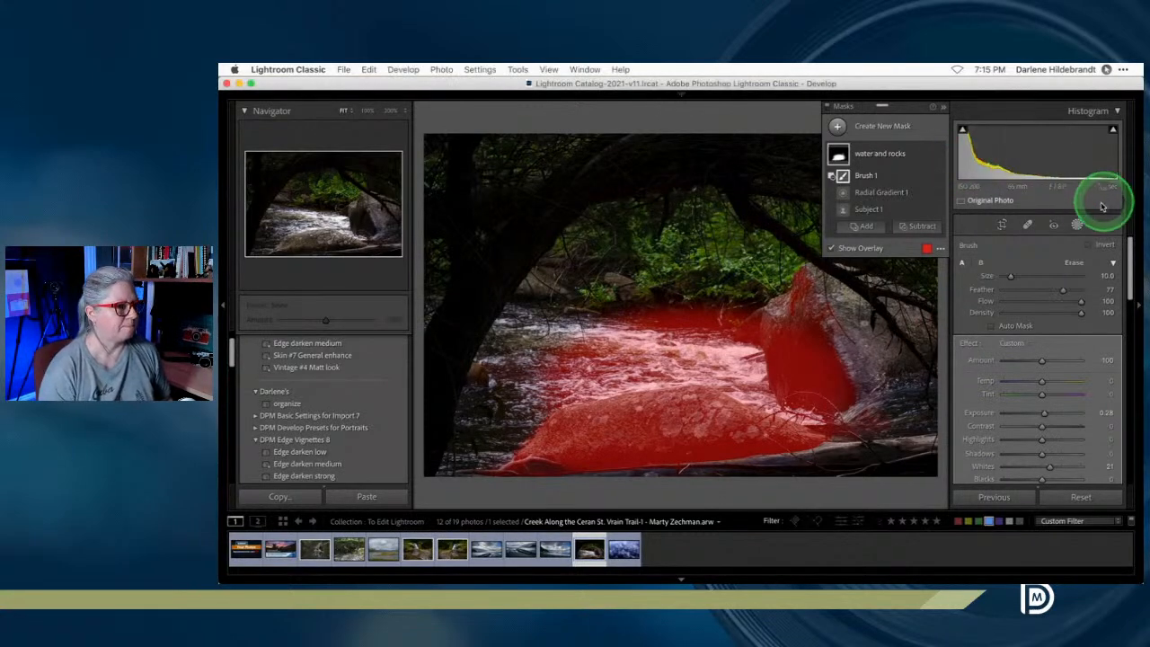
left_click(1077, 223)
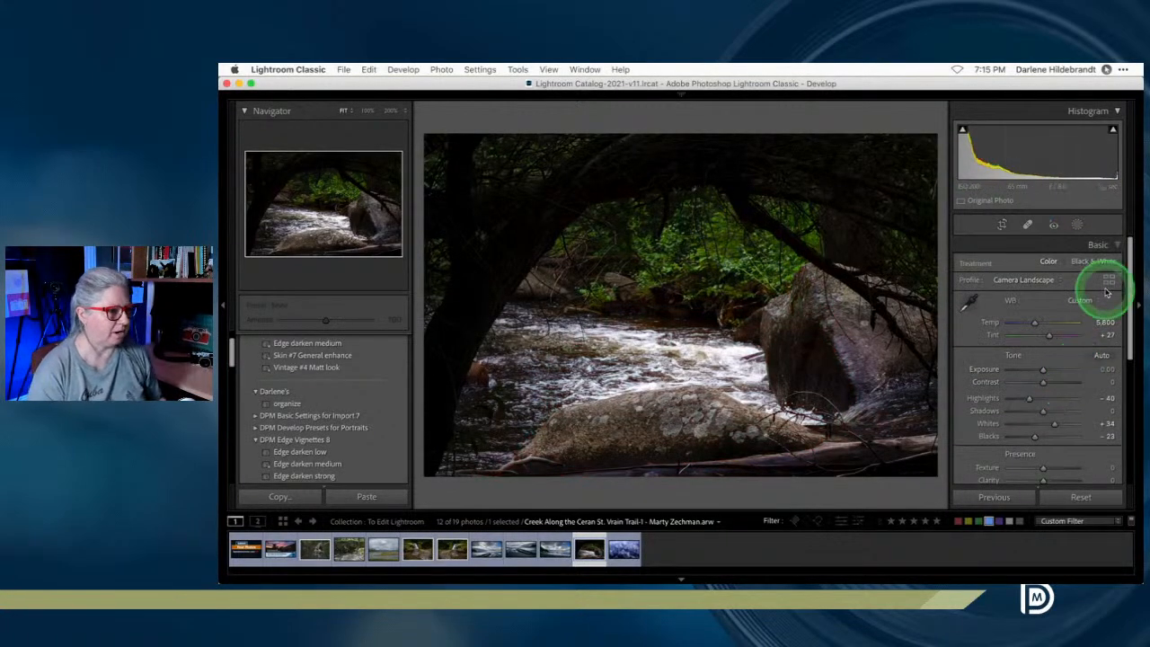
Review the creek photo's profile choices, keep Camera Landscape, and look at the waterfall photo for comparison.
left_click(1038, 281)
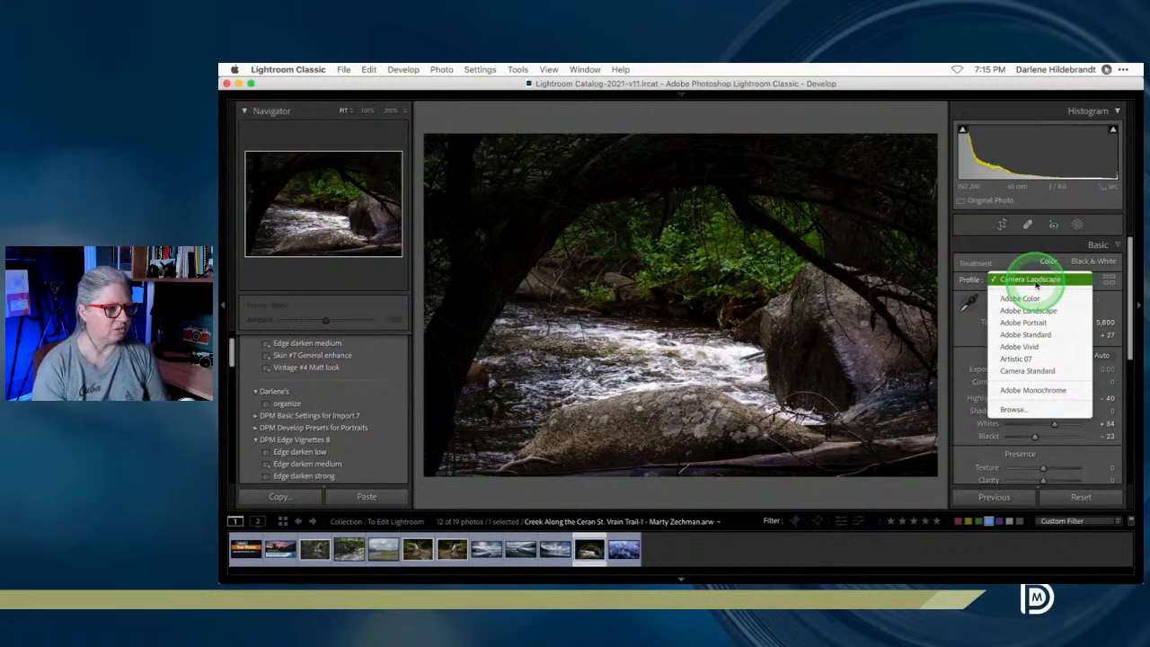
left_click(1034, 279)
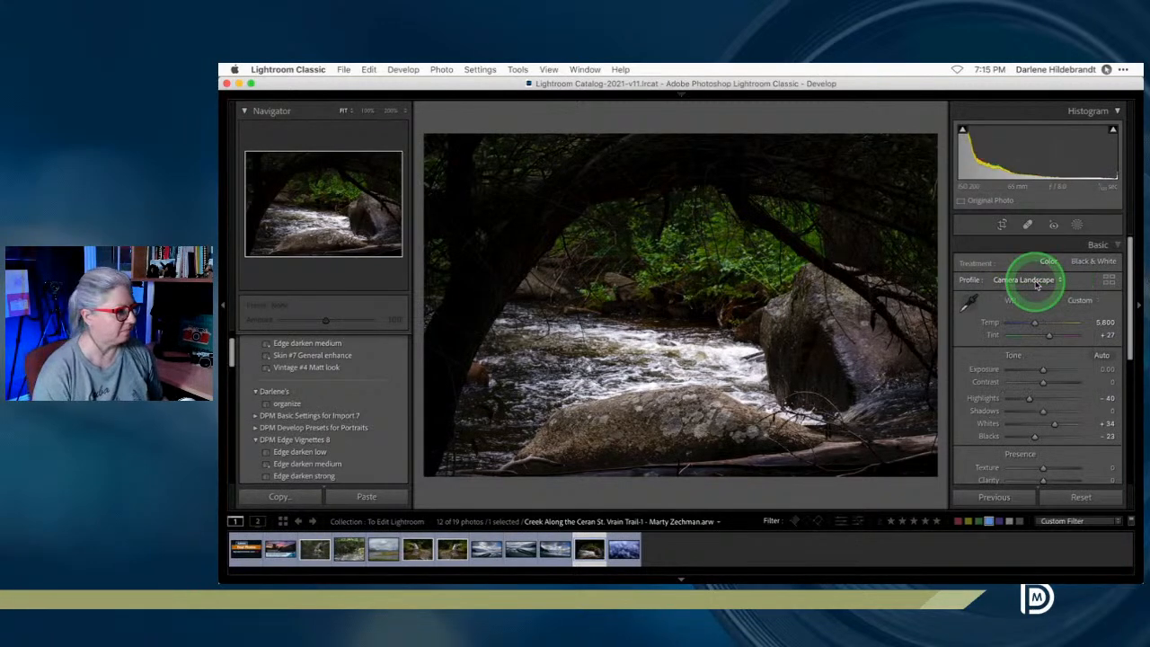
left_click(671, 317)
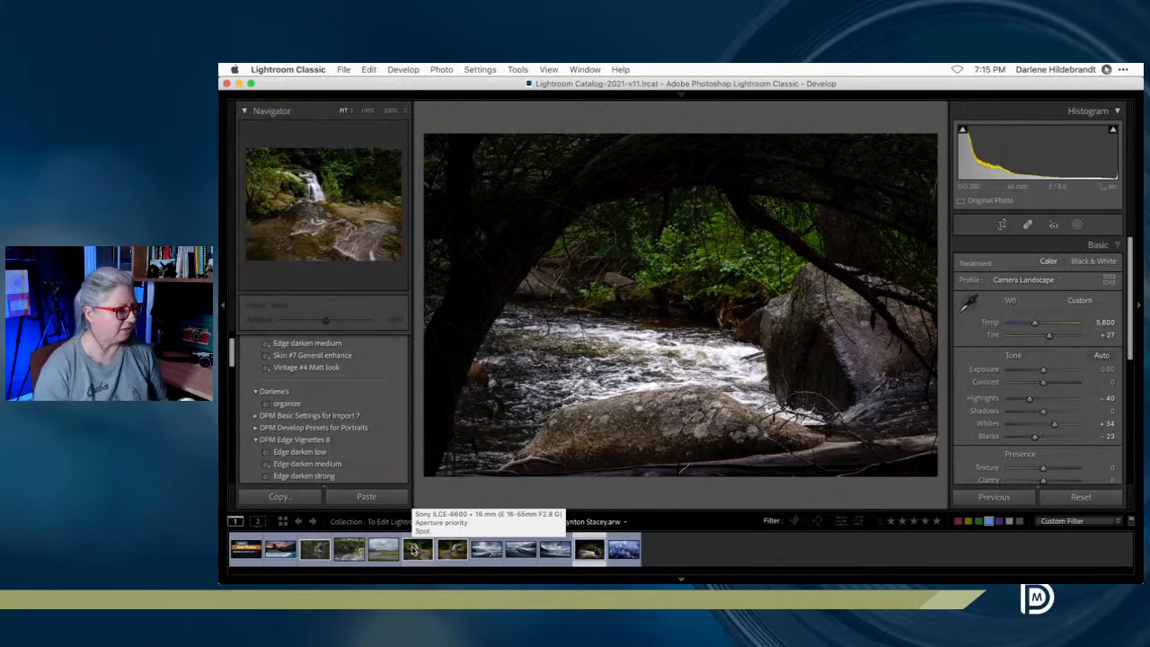
left_click(590, 548)
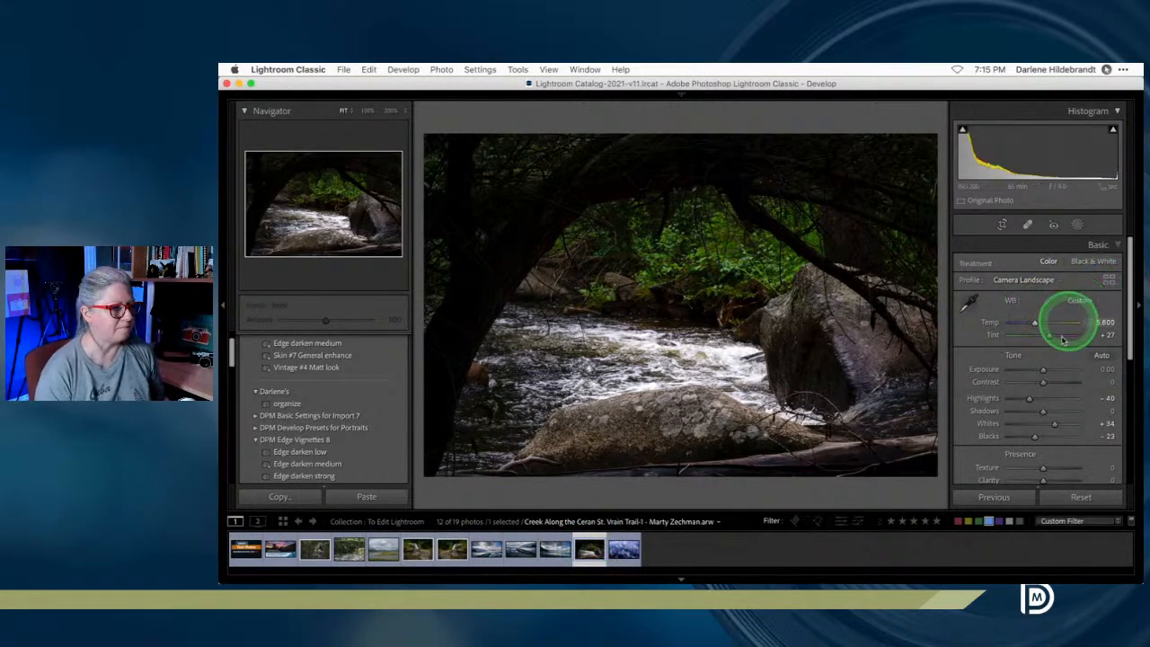
Fine-tune the creek photo's tones with Exposure +0.20, Highlights -43, Whites +23 and Blacks -14, and set the Tint to +23.
left_click(1053, 425, "alt")
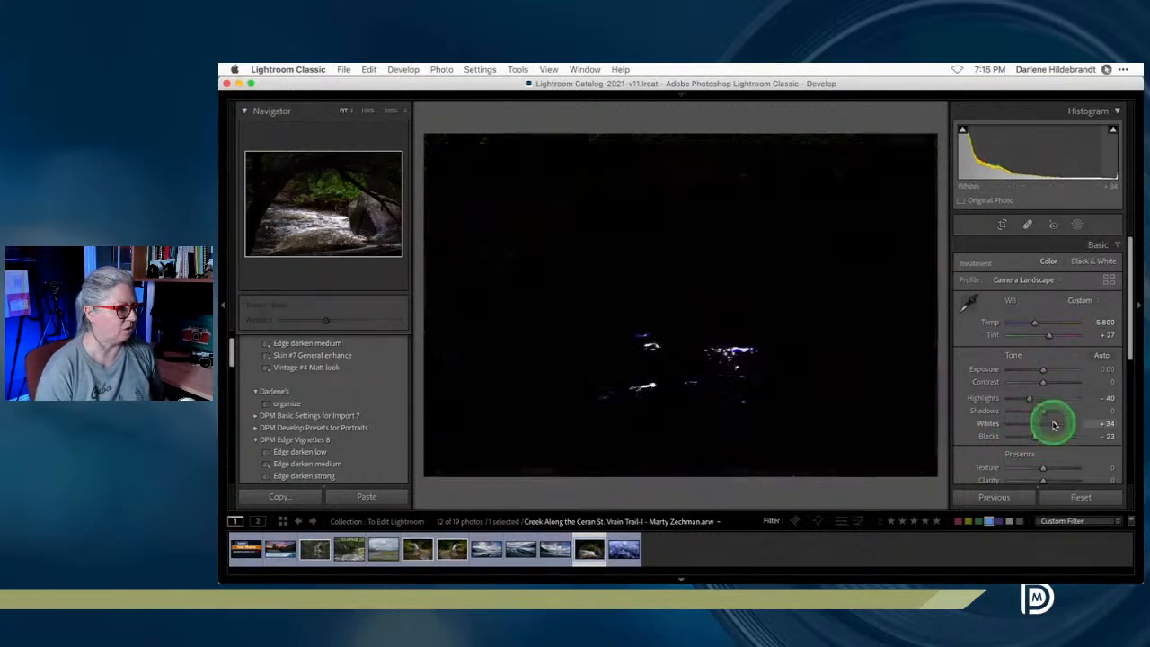
left_click_drag(1054, 425, 1045, 368)
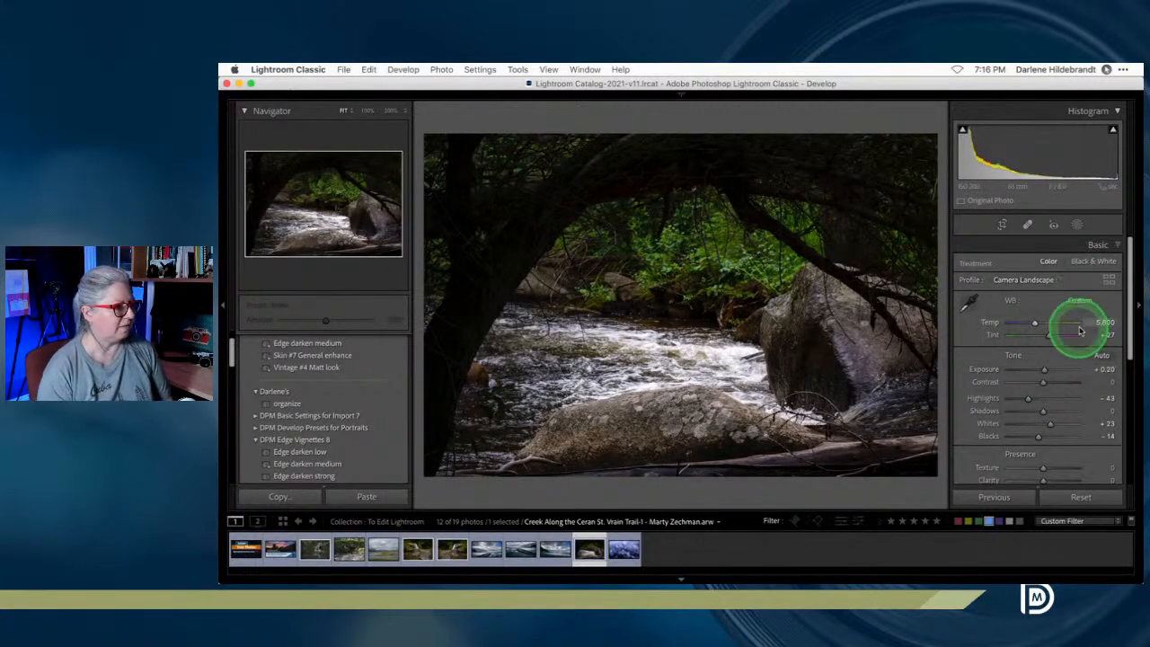
left_click(1112, 335)
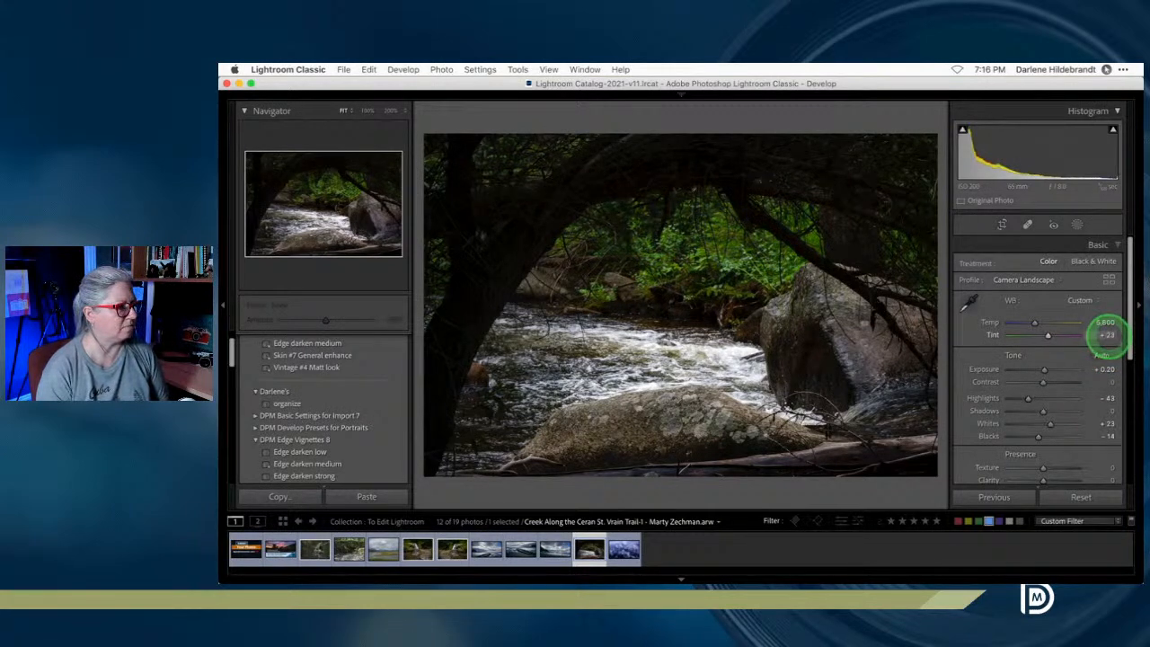
left_click_drag(1026, 399, 1027, 400)
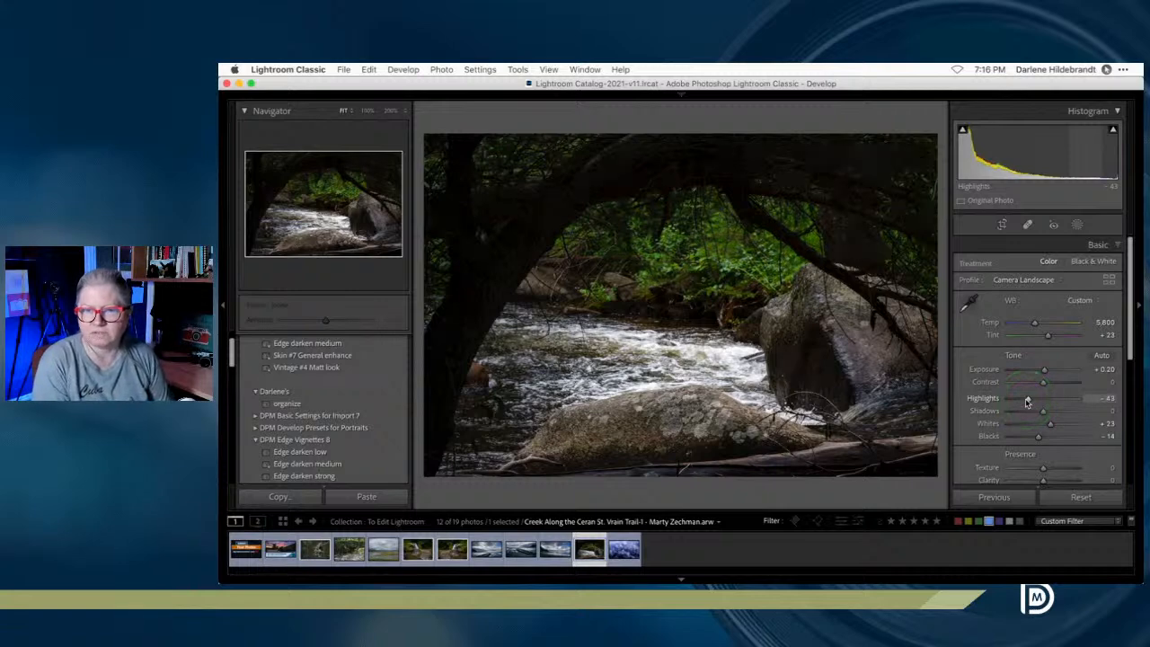
Compare the creek photo's edited version with its unedited state several times.
key("backslash")
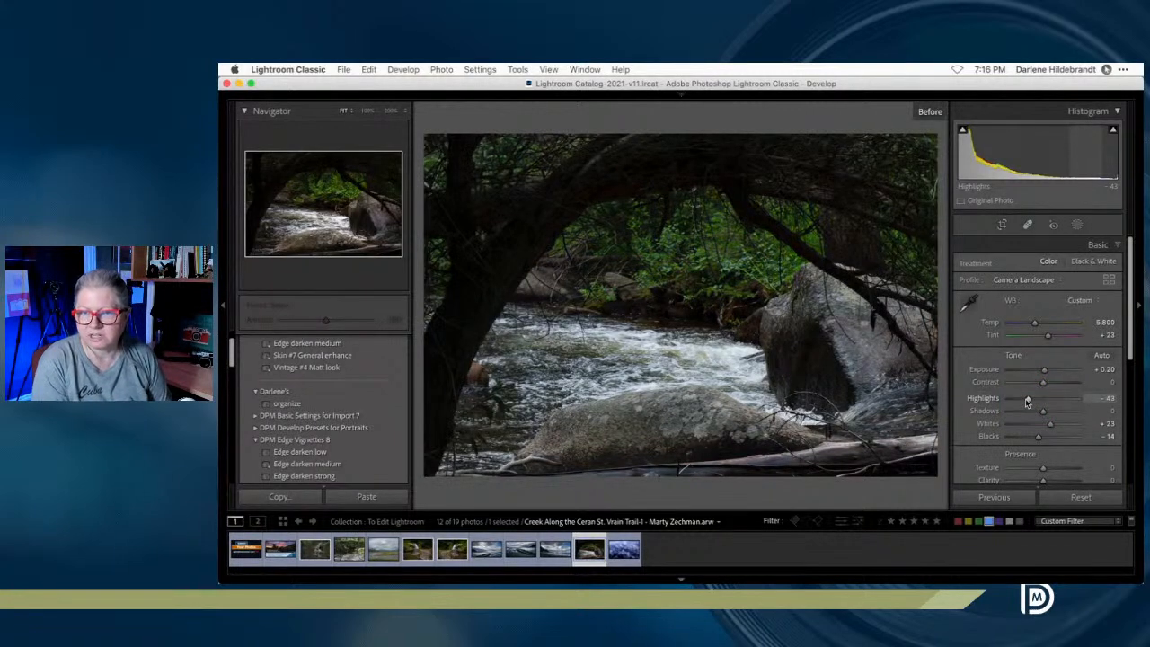
key("backslash")
key("backslash")
key("backslash")
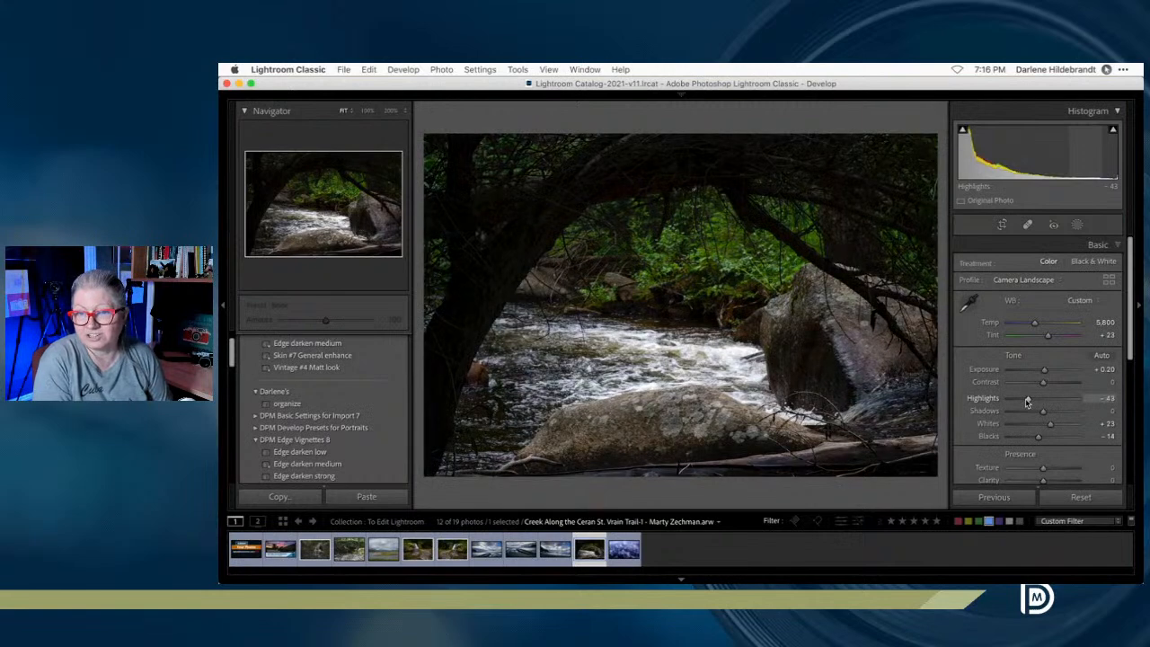
key("backslash")
key("backslash")
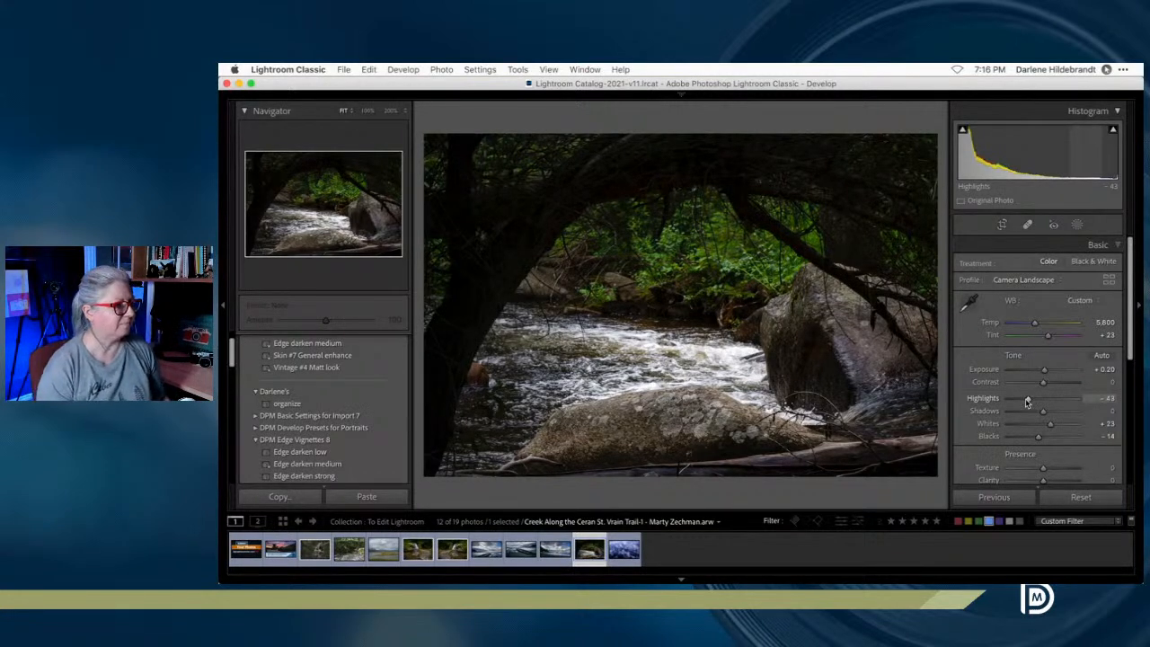
Review the HSL luminance settings and compare the creek photo with the HSL adjustments off and on.
scroll(1032, 343, "down", 3)
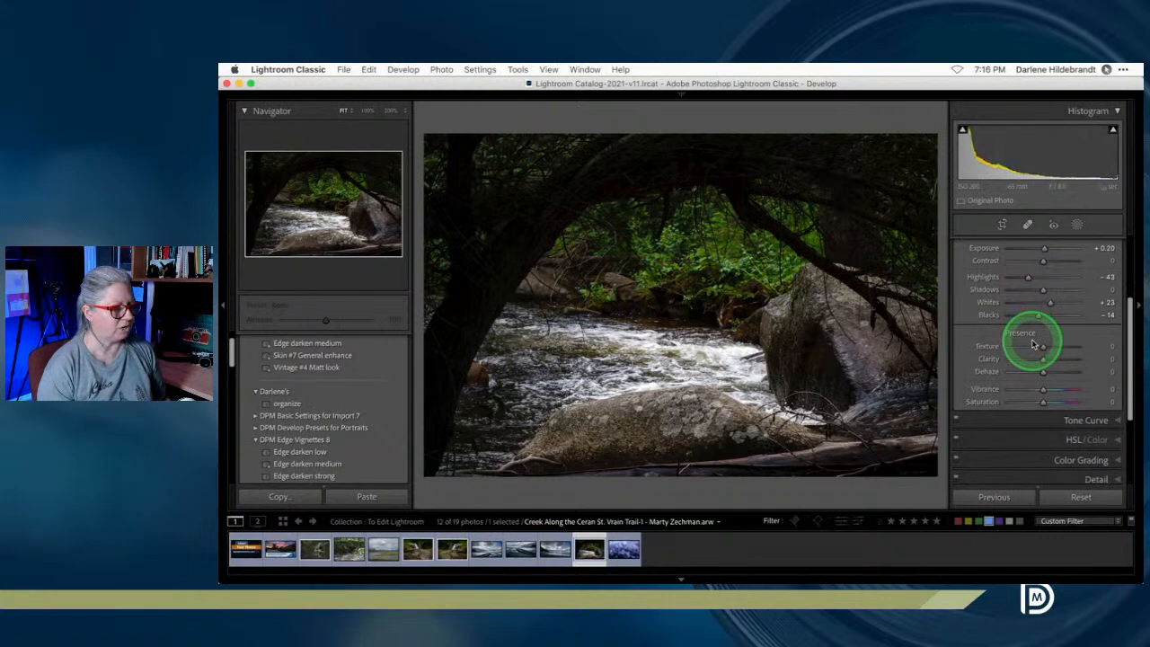
left_click(1048, 440)
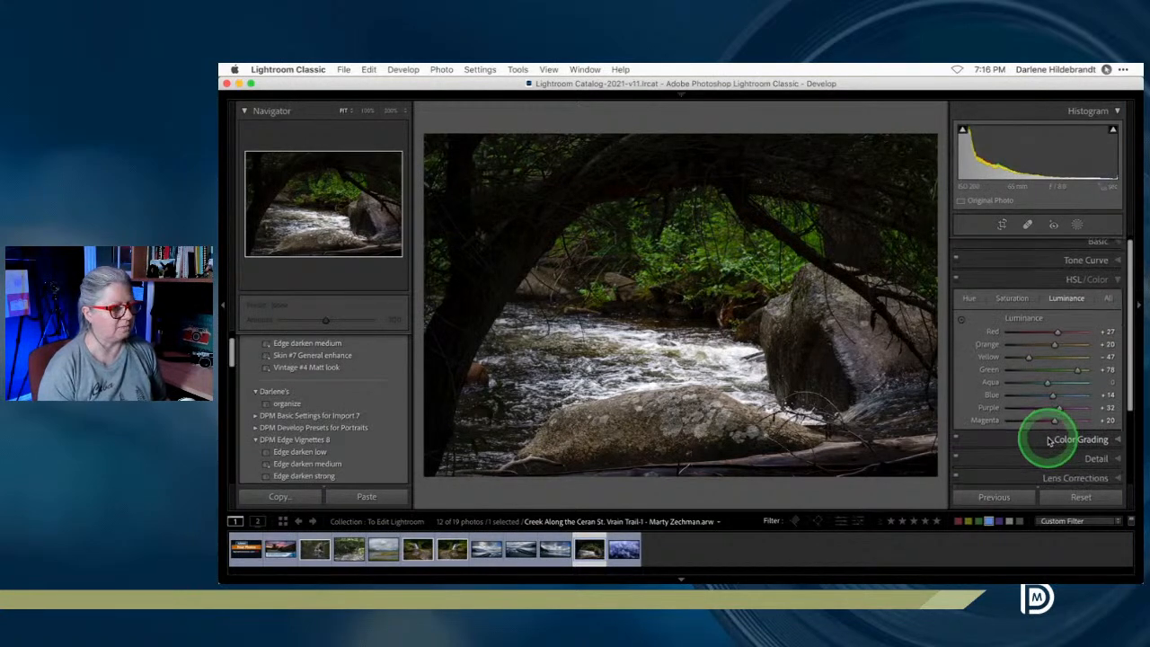
left_click(957, 282)
left_click(957, 281)
left_click(957, 281)
left_click(957, 281)
left_click(957, 281)
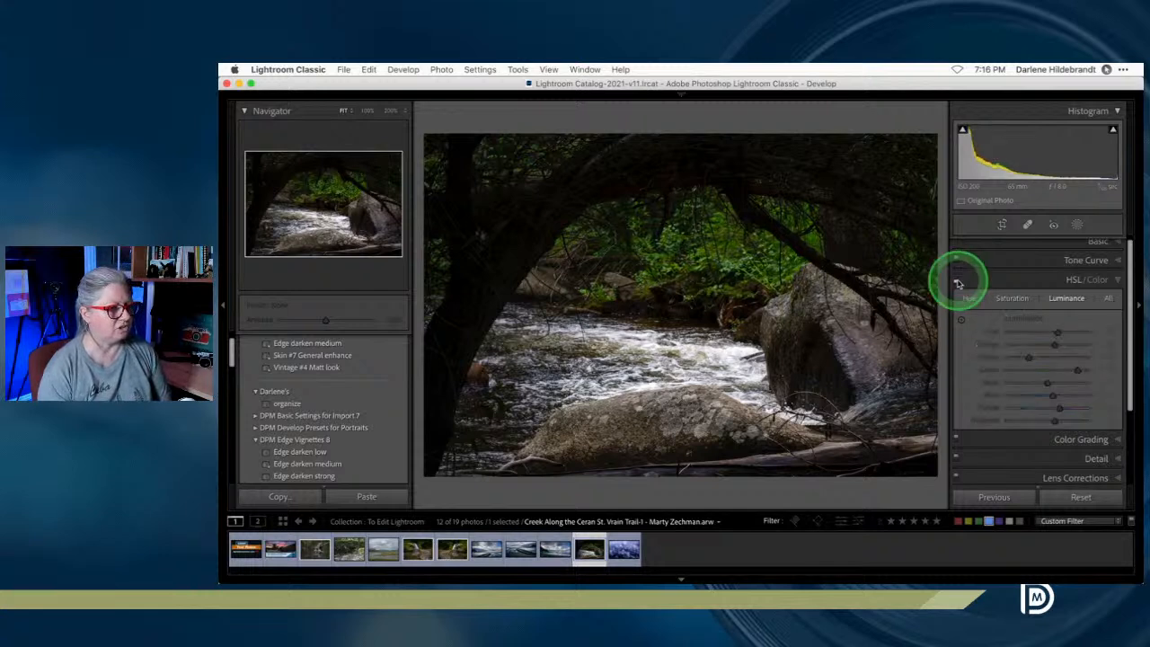
left_click(957, 281)
left_click(957, 282)
left_click(957, 282)
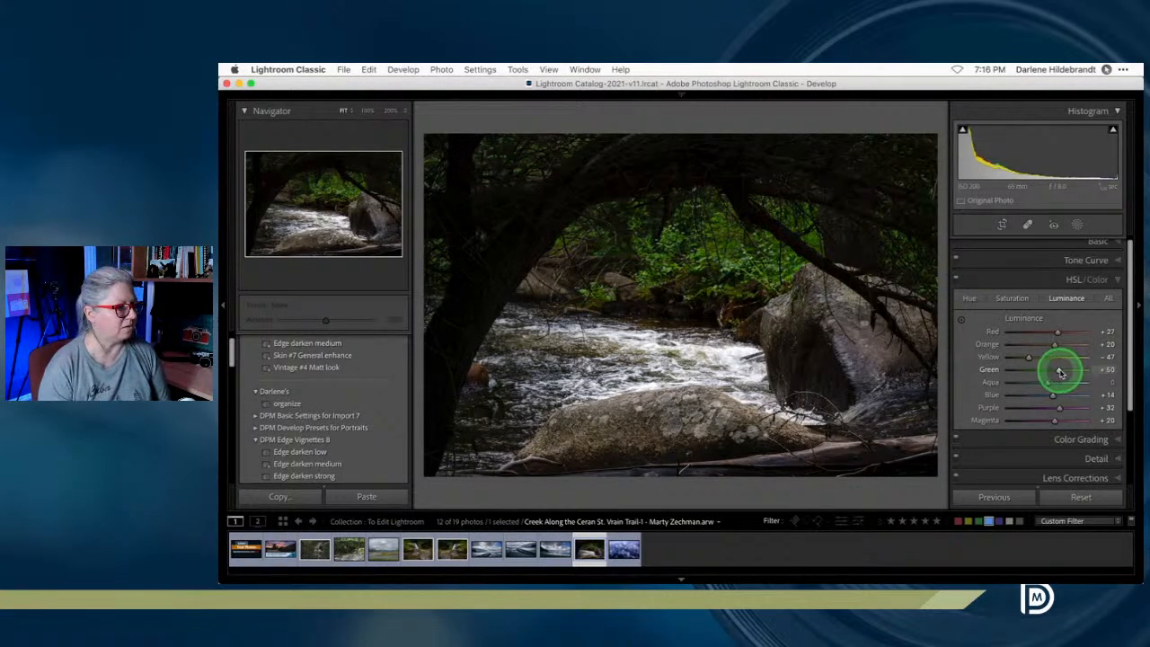
Adjust the HSL saturation with Yellow +34, Green -26 and Blue +31.
left_click(1012, 297)
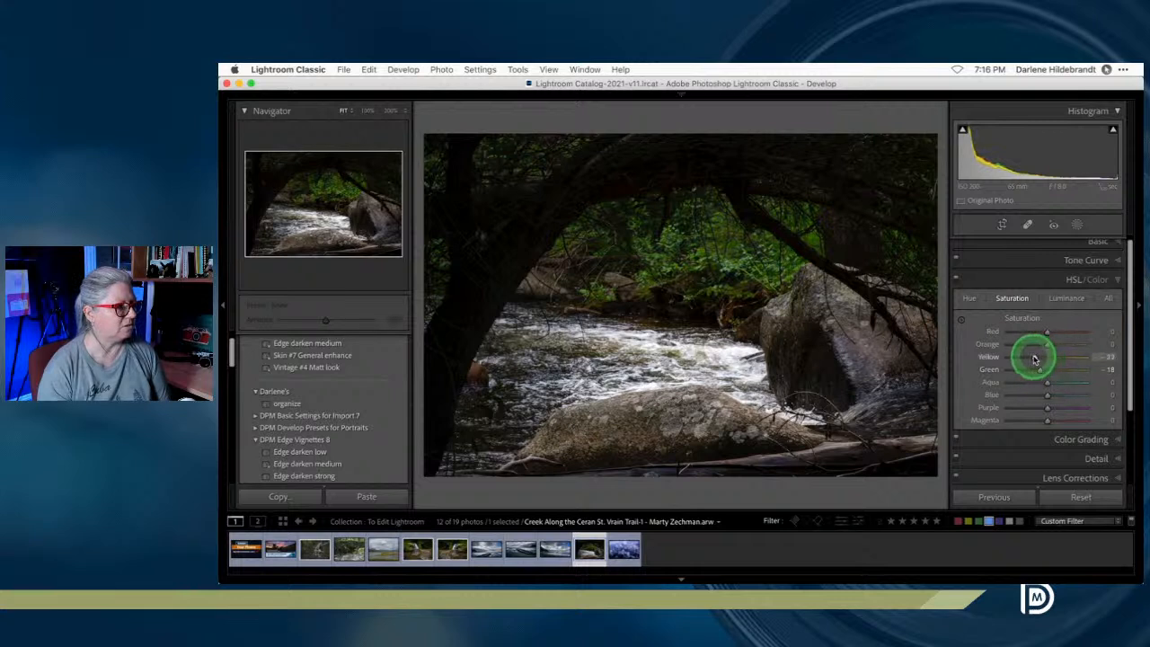
left_click_drag(1031, 355, 1064, 358)
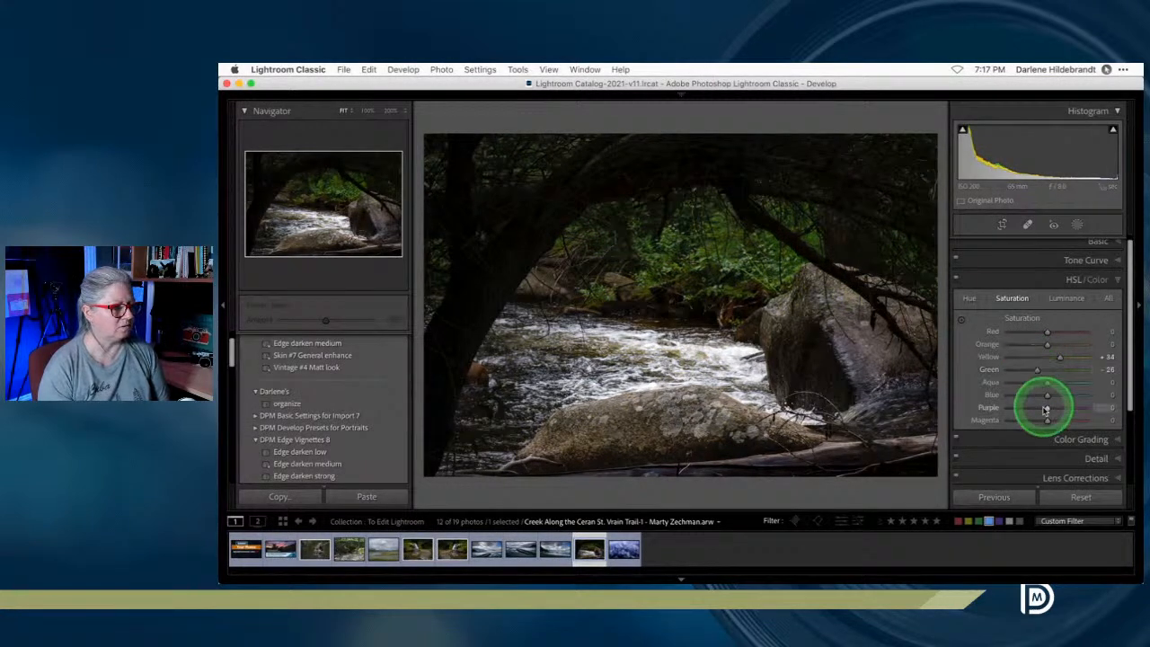
left_click_drag(1047, 396, 1011, 396)
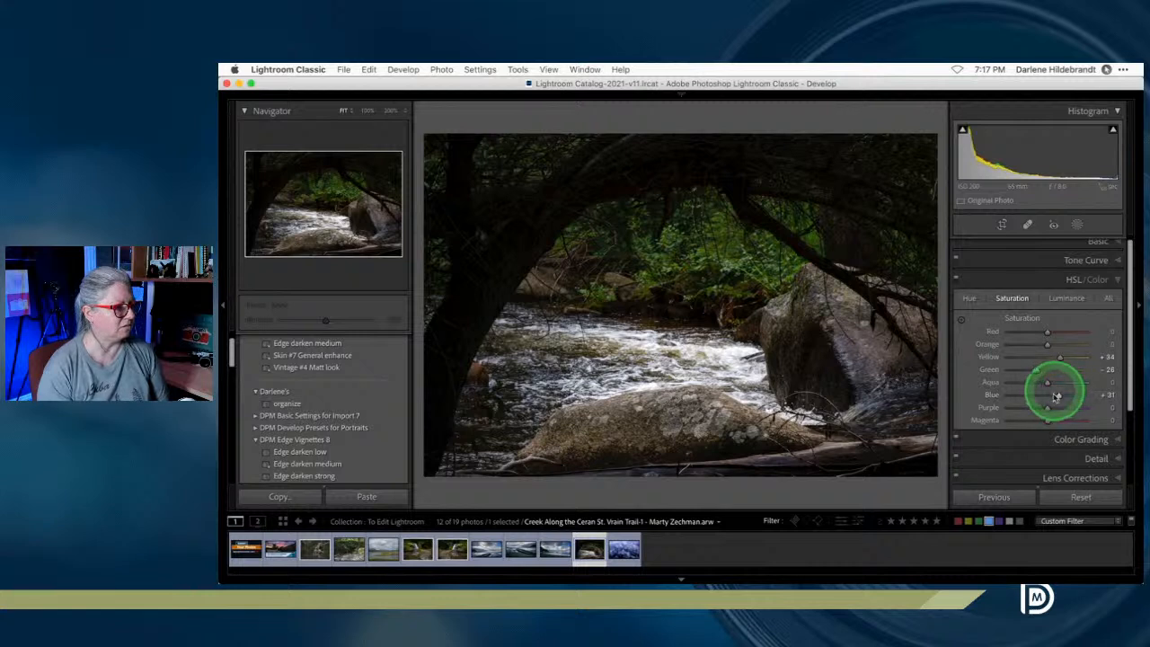
Adjust the HSL luminance with Yellow +8, Green +3 and Blue +30.
left_click(1068, 300)
left_click(1049, 395)
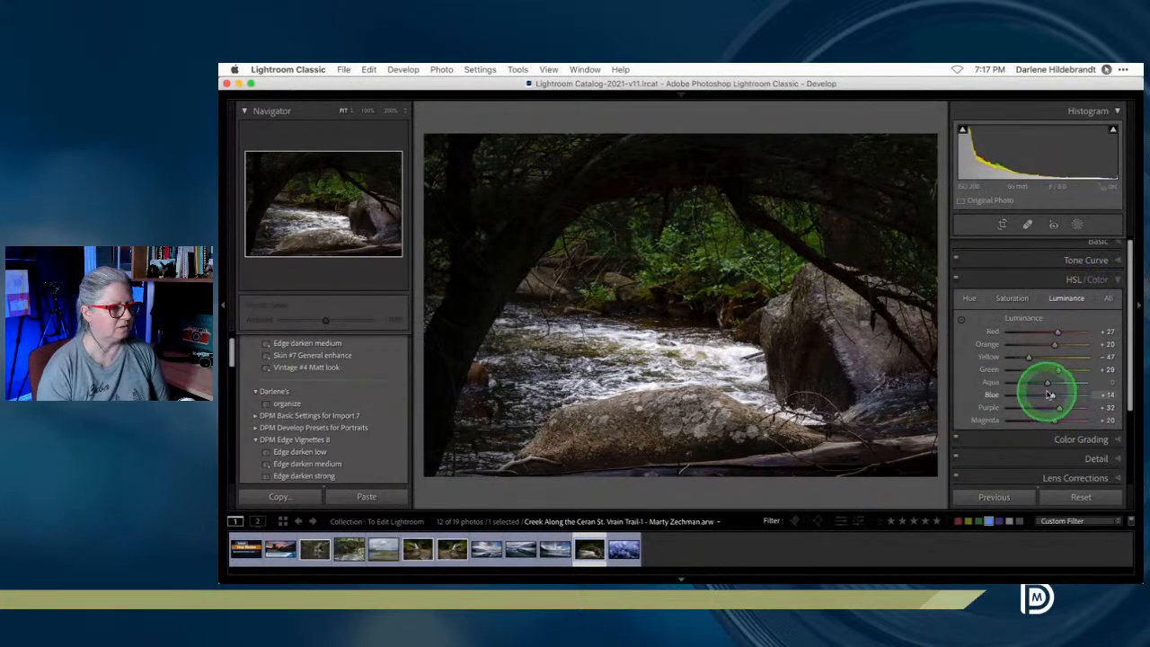
left_click_drag(1055, 395, 1047, 367)
left_click_drag(1027, 357, 1051, 357)
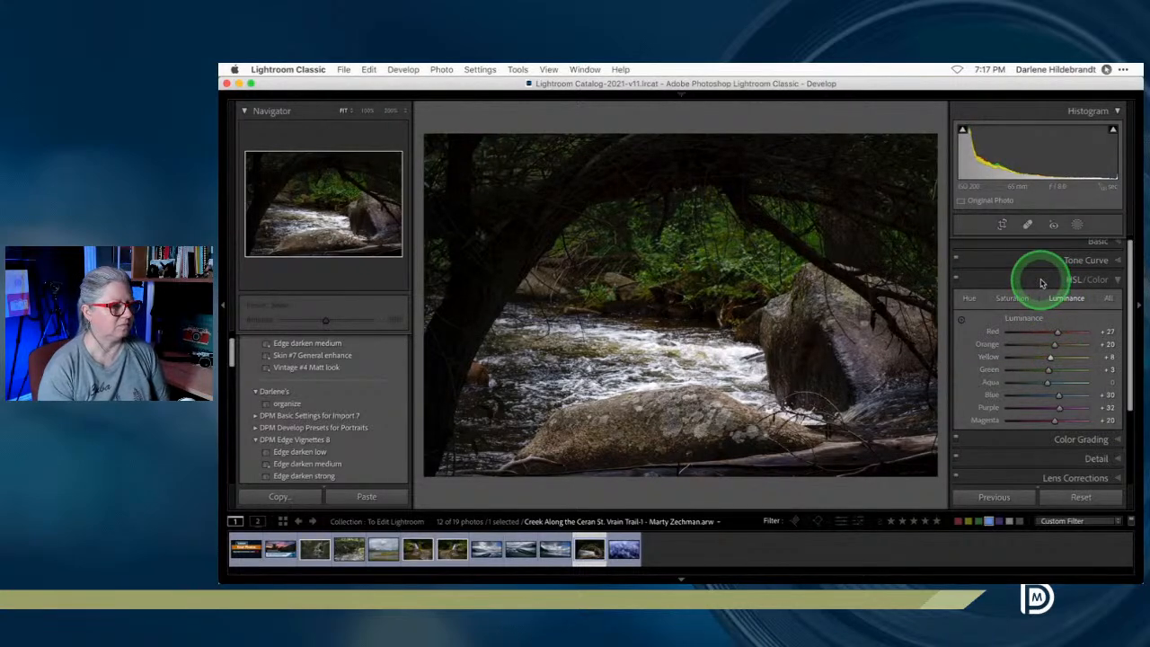
Close the HSL settings and check the creek photo against its unedited state.
left_click(1039, 281)
key("backslash")
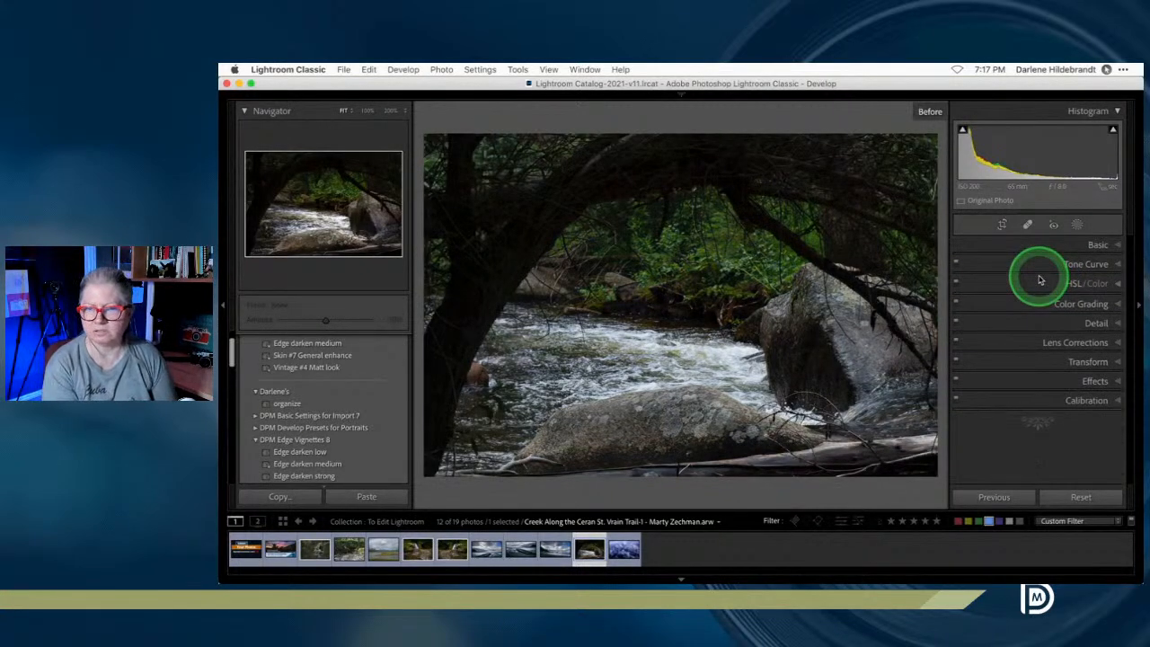
key("backslash")
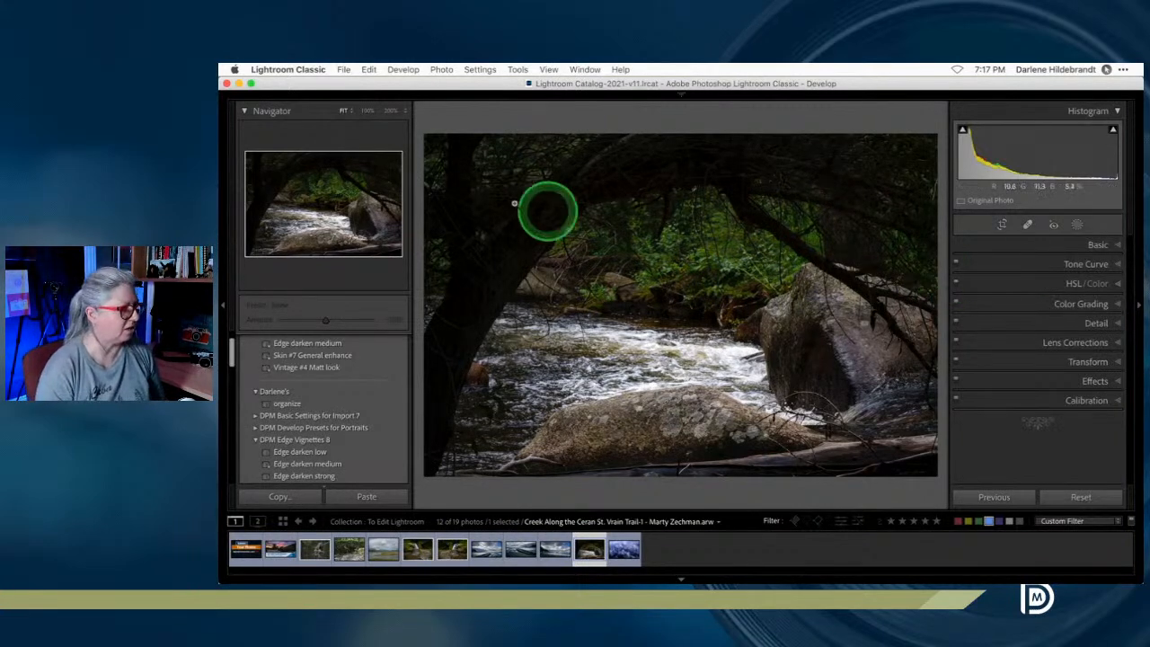
Crop the dark strip with the fallen log off the creek photo's lower edge and apply the crop.
key("r")
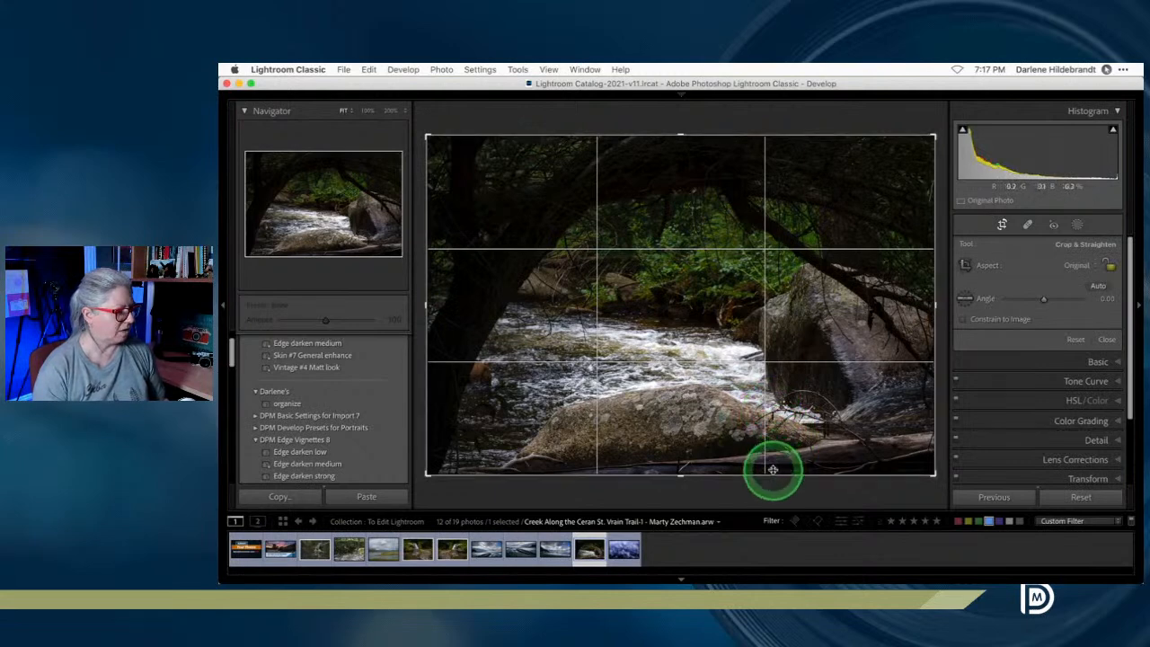
left_click_drag(778, 474, 779, 461)
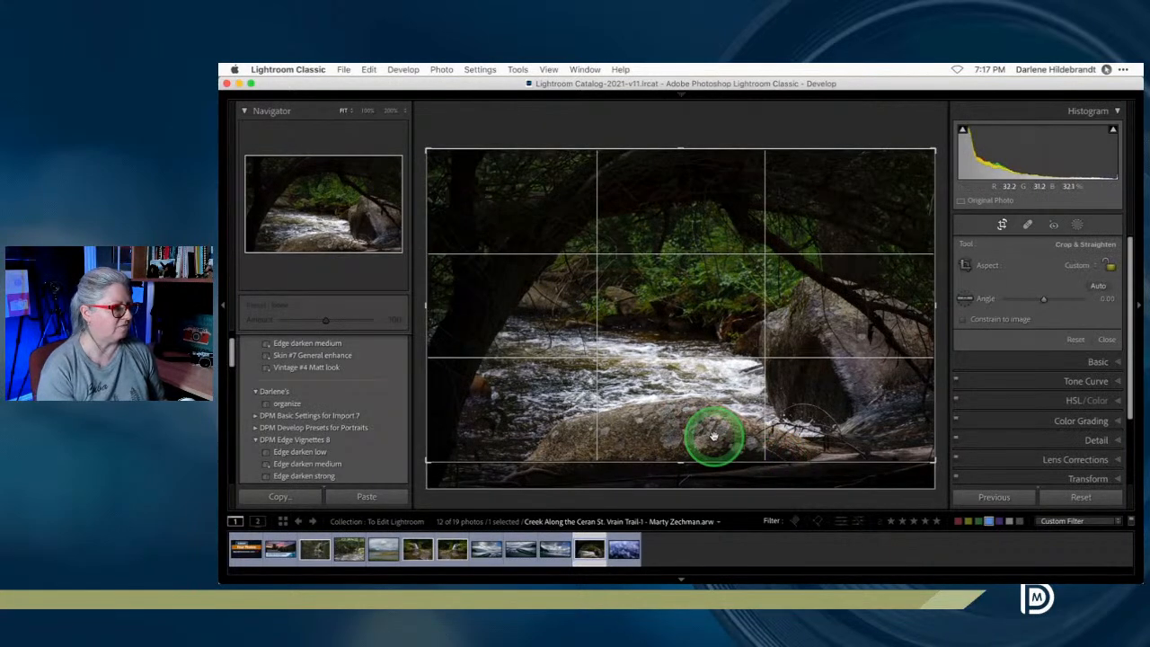
double_click(712, 436)
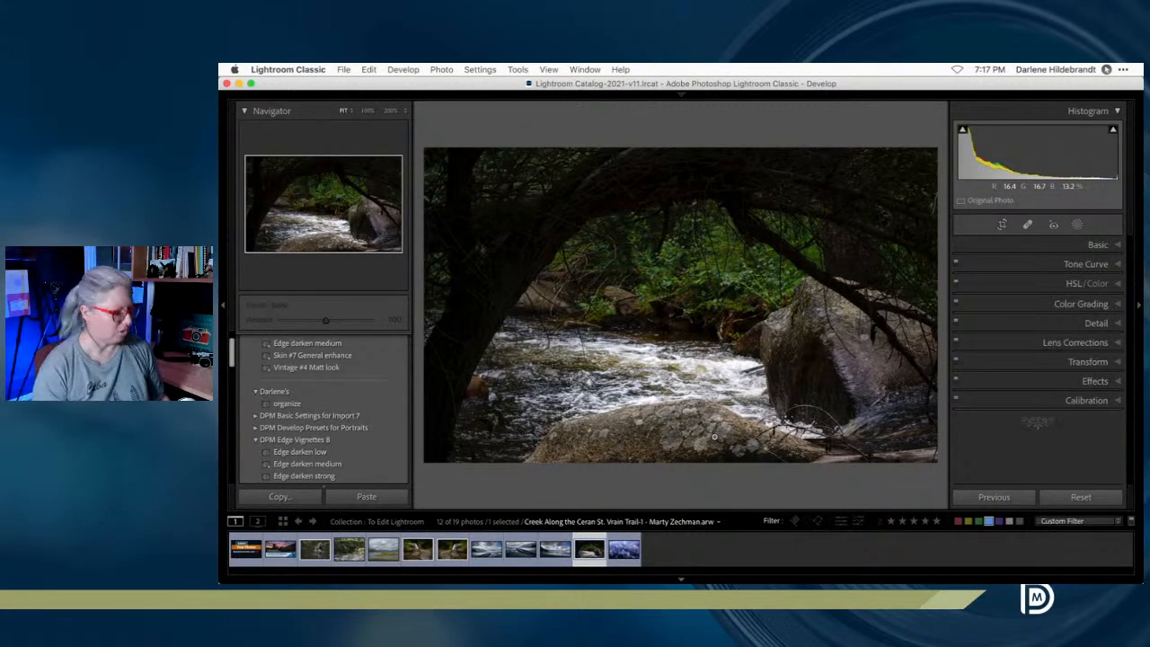
Return to the photo grid and show the Lightroom for Photographers course image enlarged.
key("g")
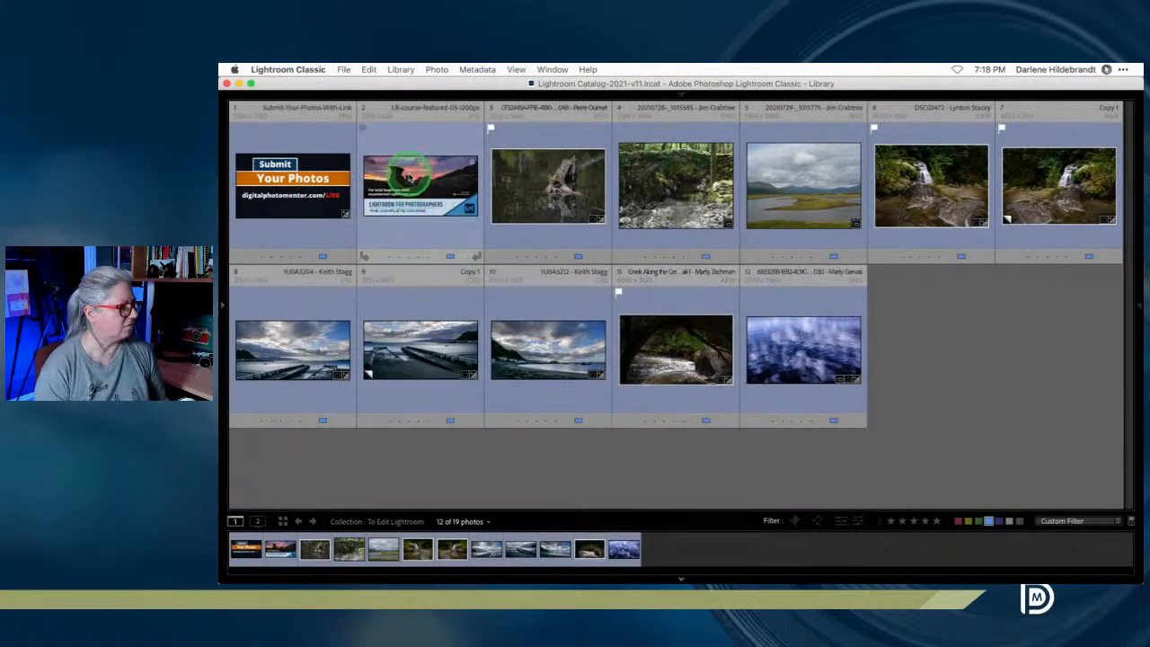
double_click(409, 174)
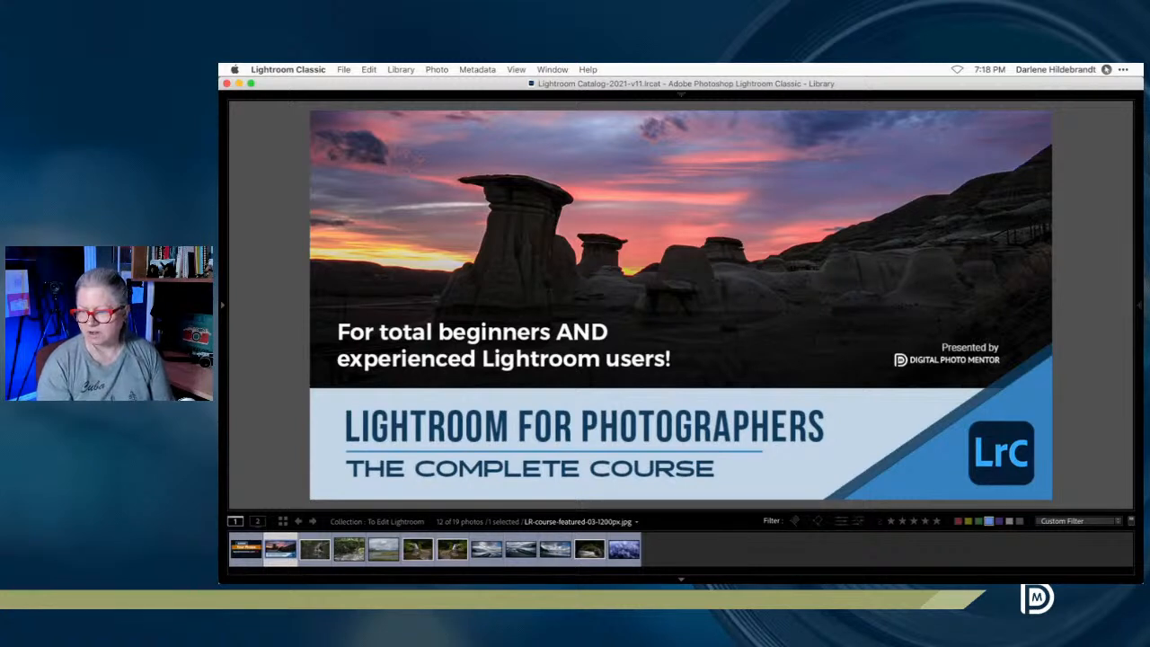
key("super+comma")
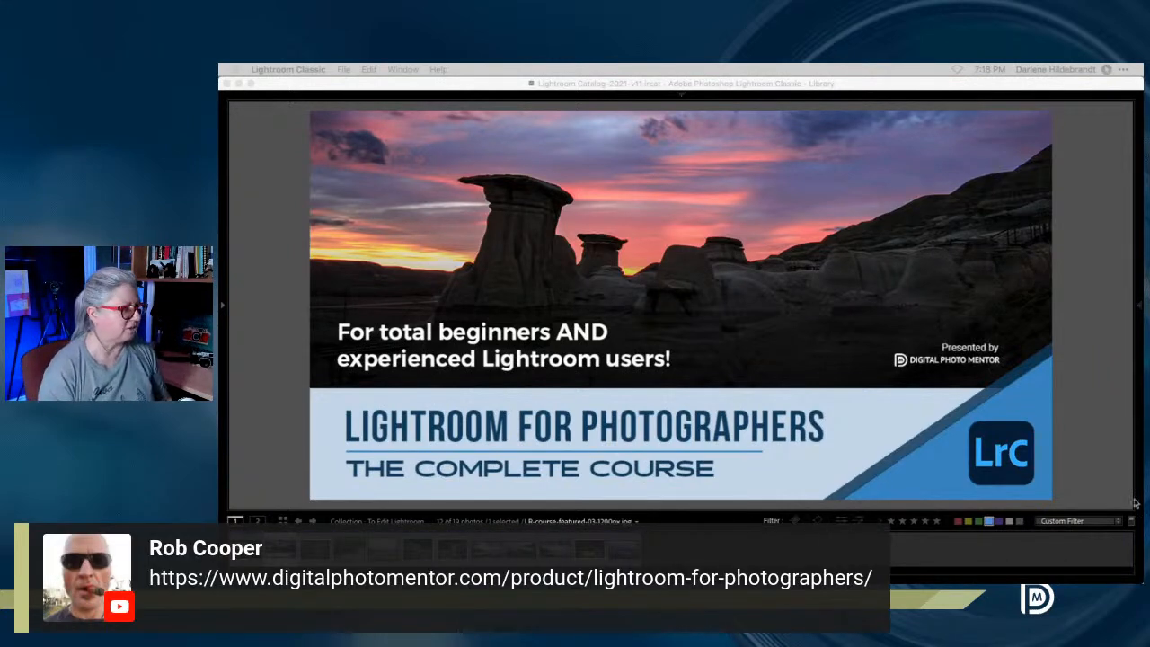
left_click(1099, 434)
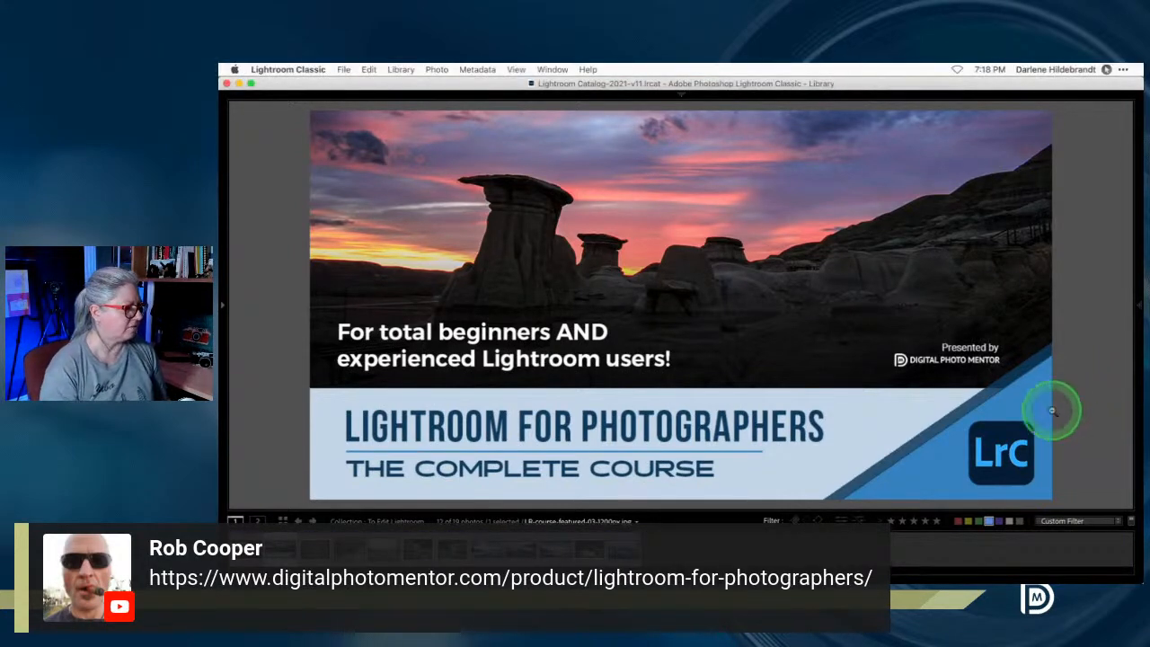
Go back to the enlarged view of the creek photo.
key("Right")
left_click(586, 547)
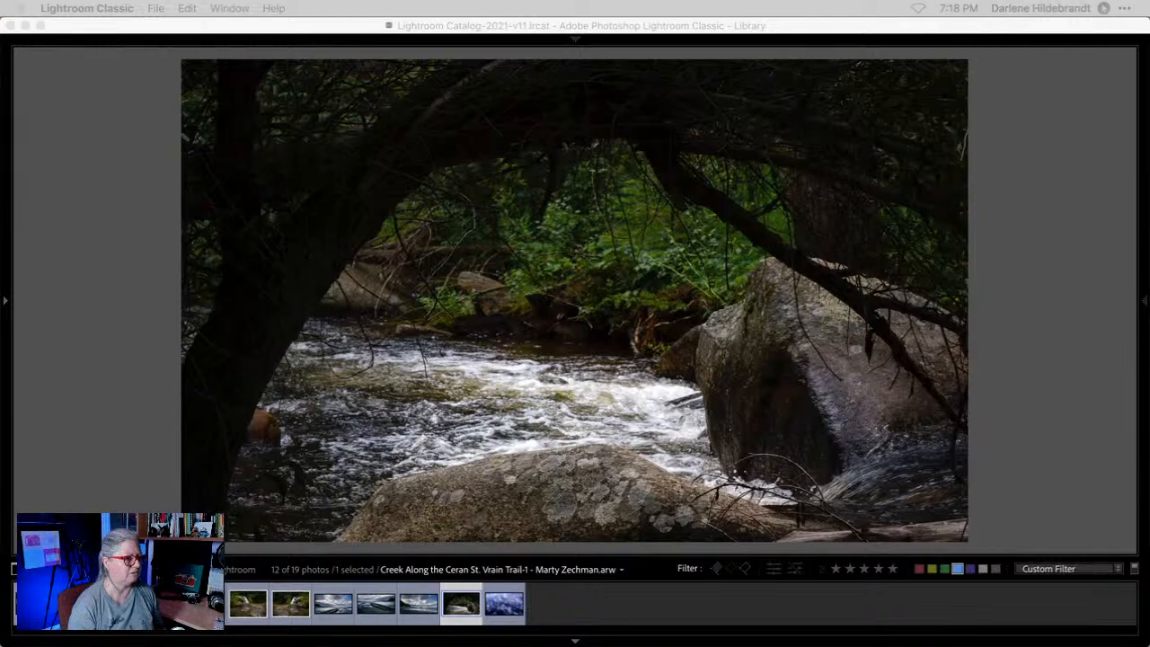
left_click(1003, 376)
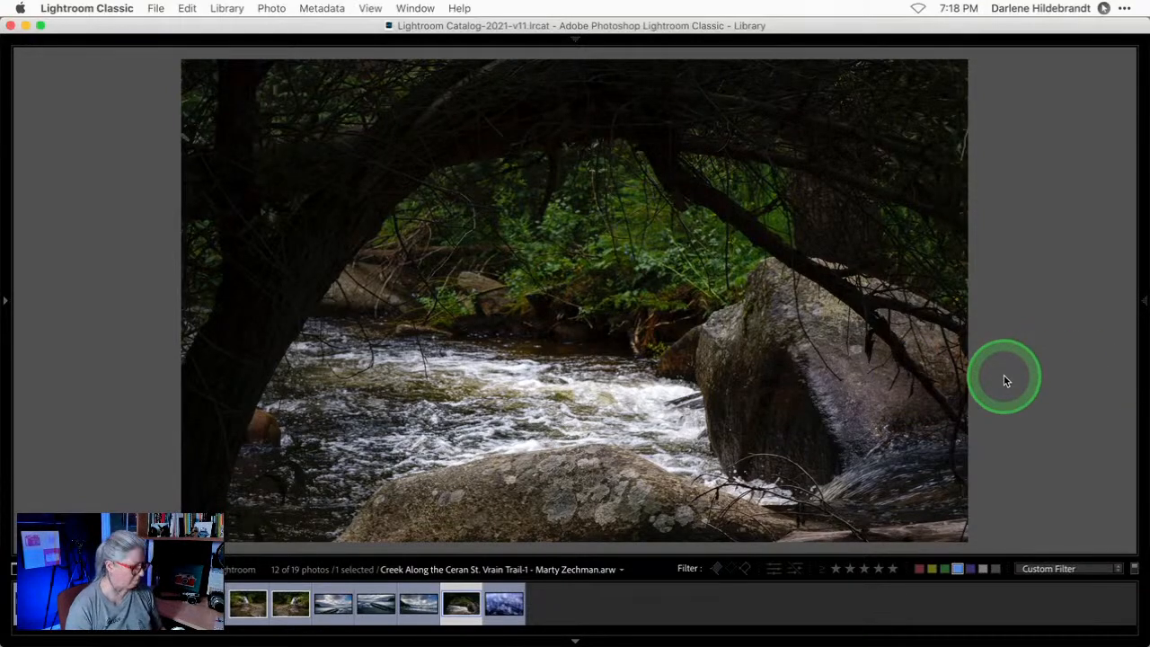
Try a luminance range mask sampled from the dark tree trunk, narrowing its upper limits to 21/35.
key("d")
left_click(1067, 201)
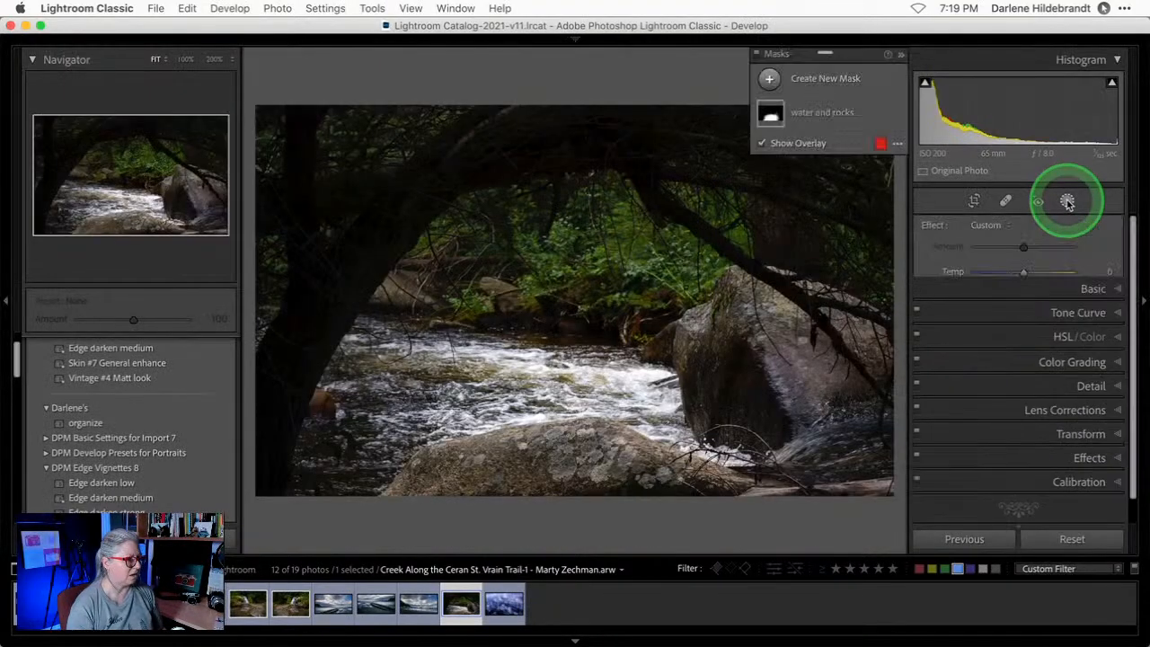
left_click(769, 78)
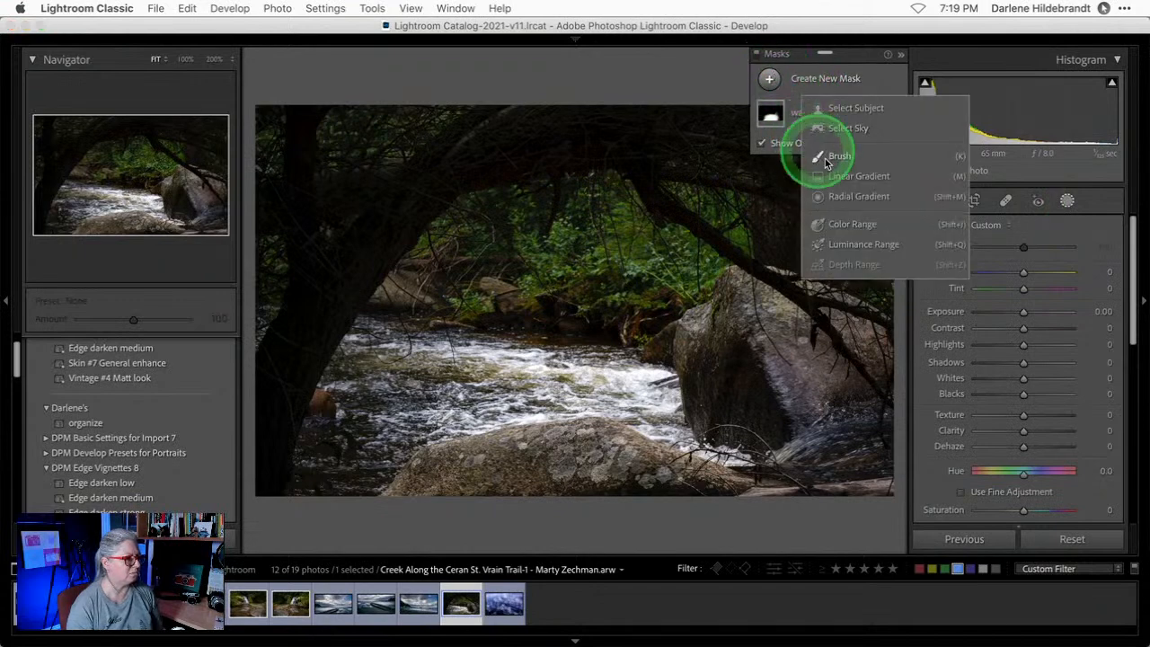
left_click(864, 245)
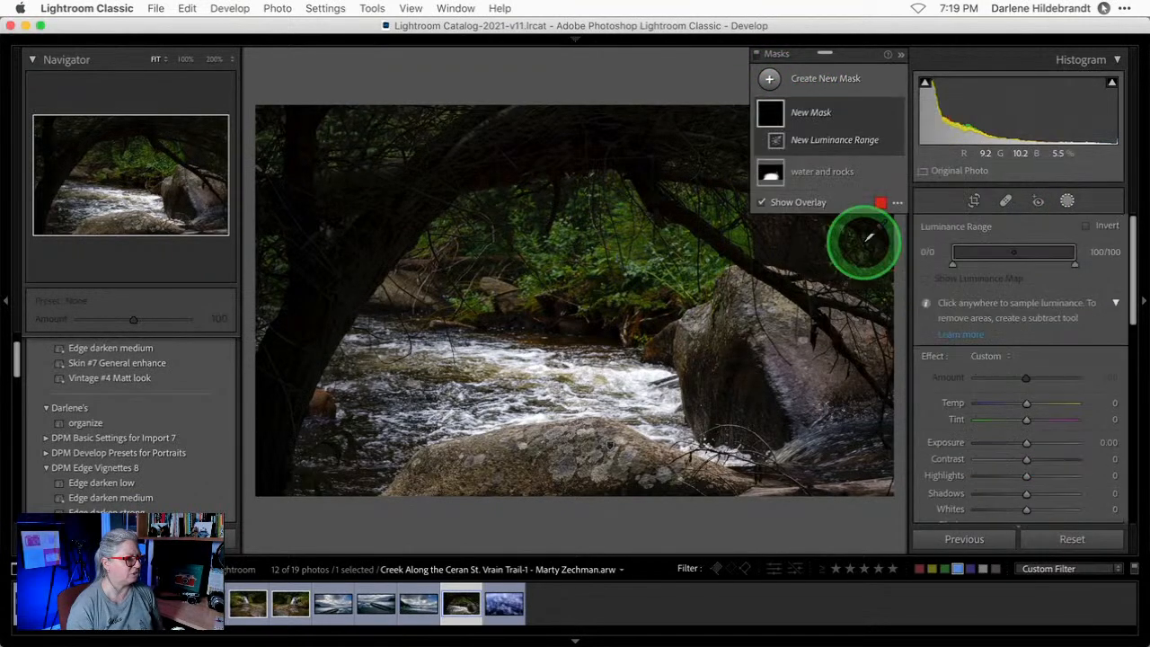
left_click(358, 242)
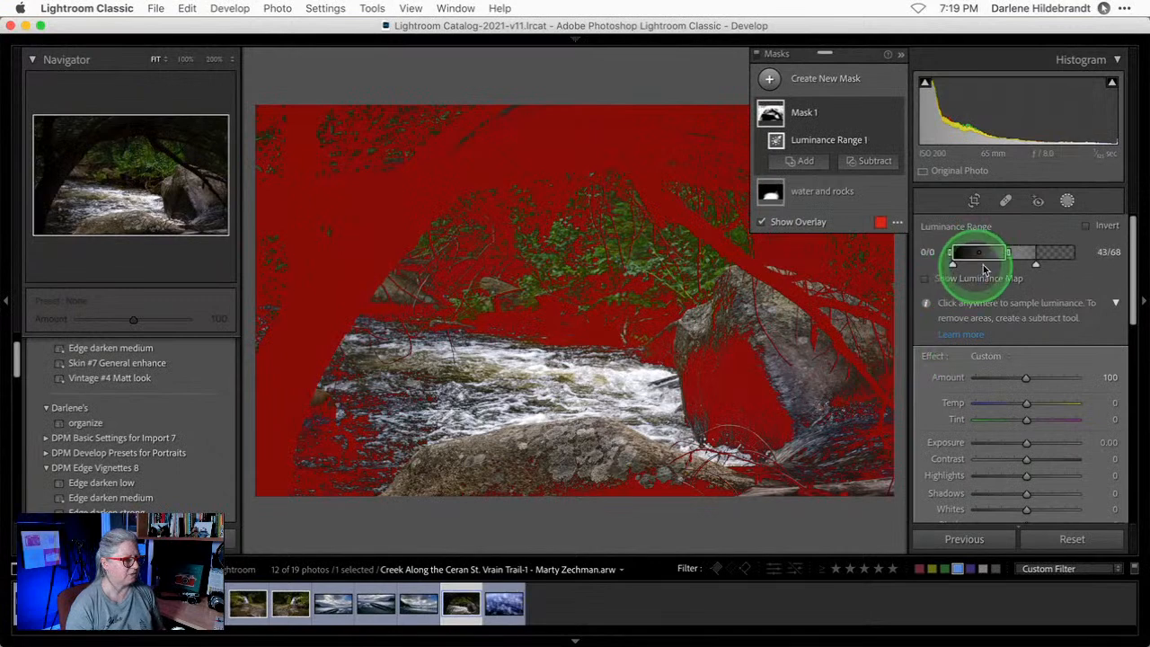
mouse_move(1008, 253)
left_mouse_down()
mouse_move(989, 253)
mouse_move(1017, 261)
mouse_move(976, 248)
mouse_move(1008, 266)
mouse_move(995, 266)
left_mouse_up()
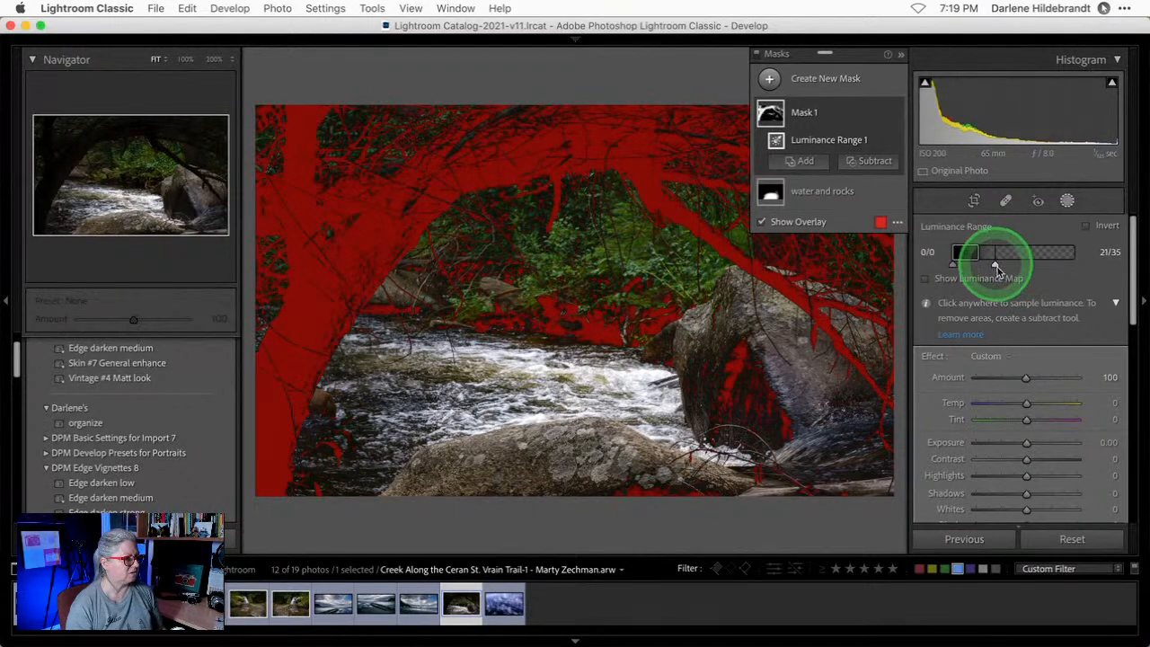
Try lightening the masked dark trees with Exposure 0.75, Highlights 2, Shadows 29 and Whites 35, and drop the mask's effect.
scroll(993, 465, "down", 1)
left_click_drag(1027, 500, 1042, 500)
mouse_move(1027, 434)
left_mouse_down()
mouse_move(1070, 431)
mouse_move(1031, 423)
left_mouse_up()
left_click_drag(1026, 466, 1036, 485)
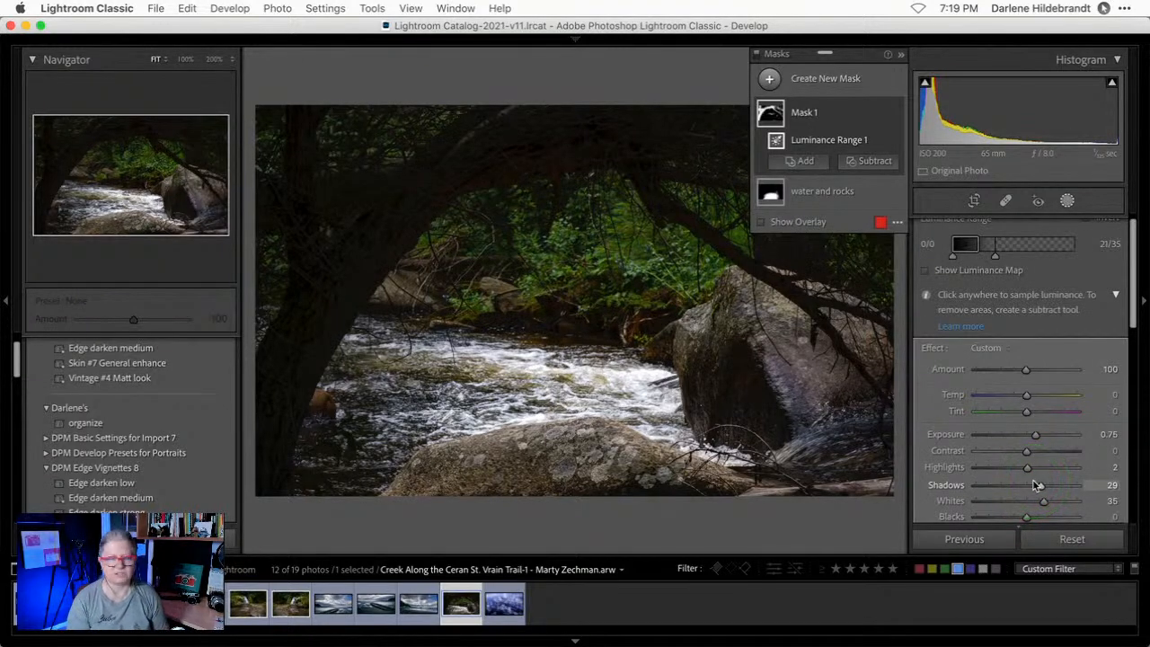
mouse_move(885, 115)
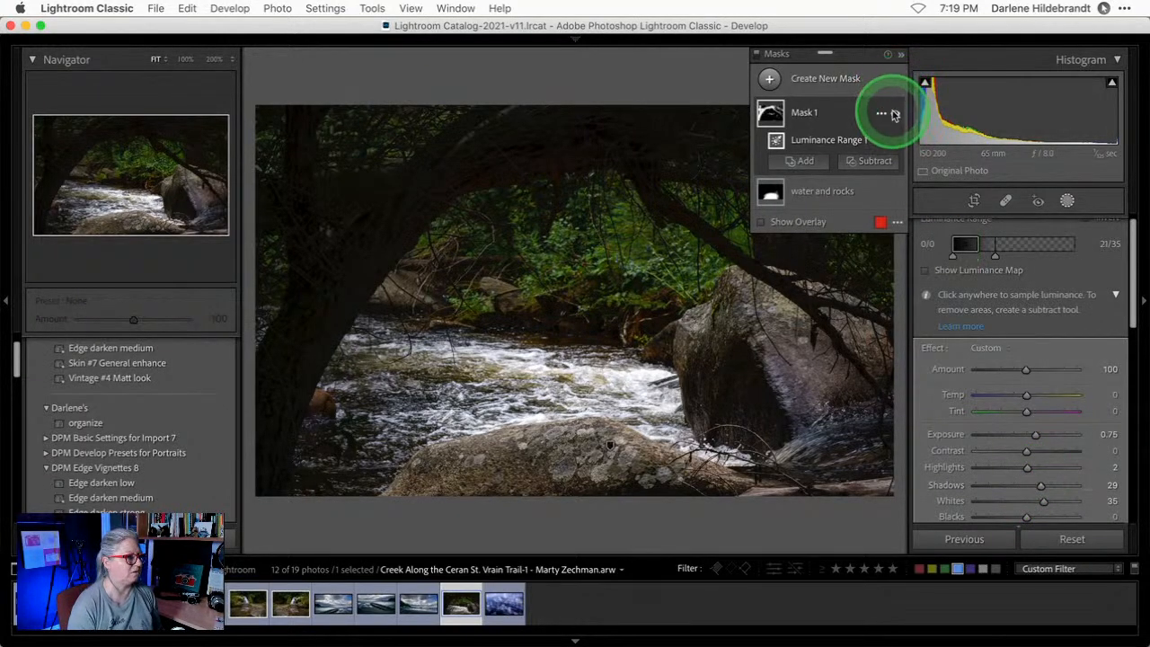
left_click_drag(885, 115, 1067, 201)
Inspect the dark trees up close and set the creek photo's Basic Shadows and Blacks to -19 each.
left_click(380, 243)
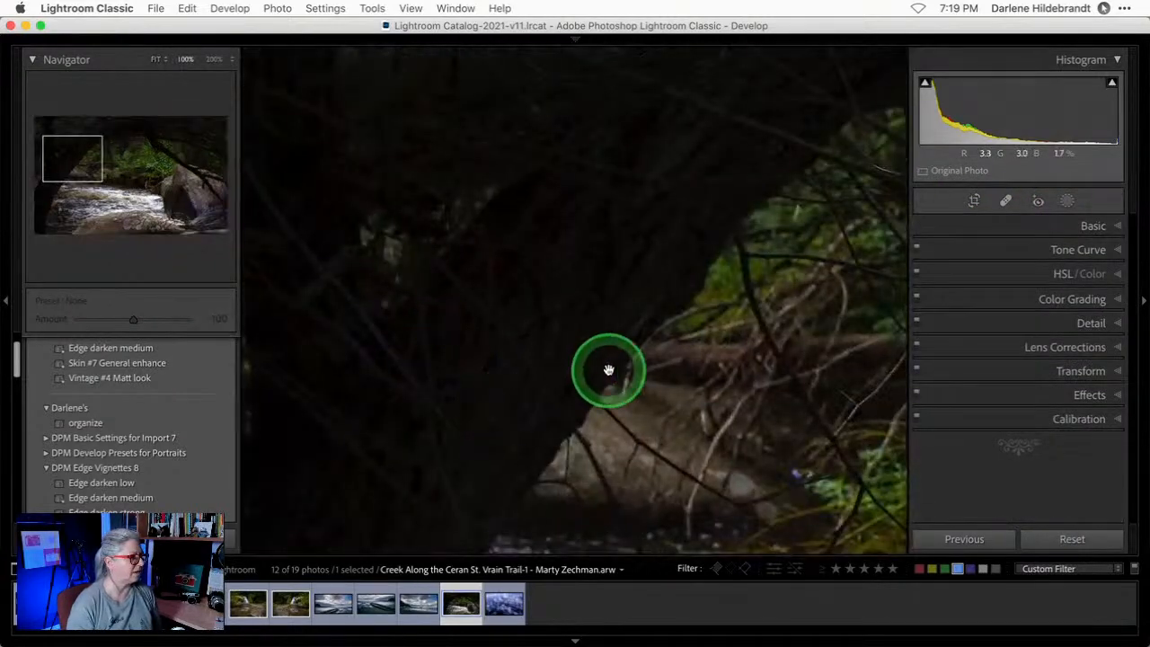
left_click(509, 373)
left_click(1078, 228)
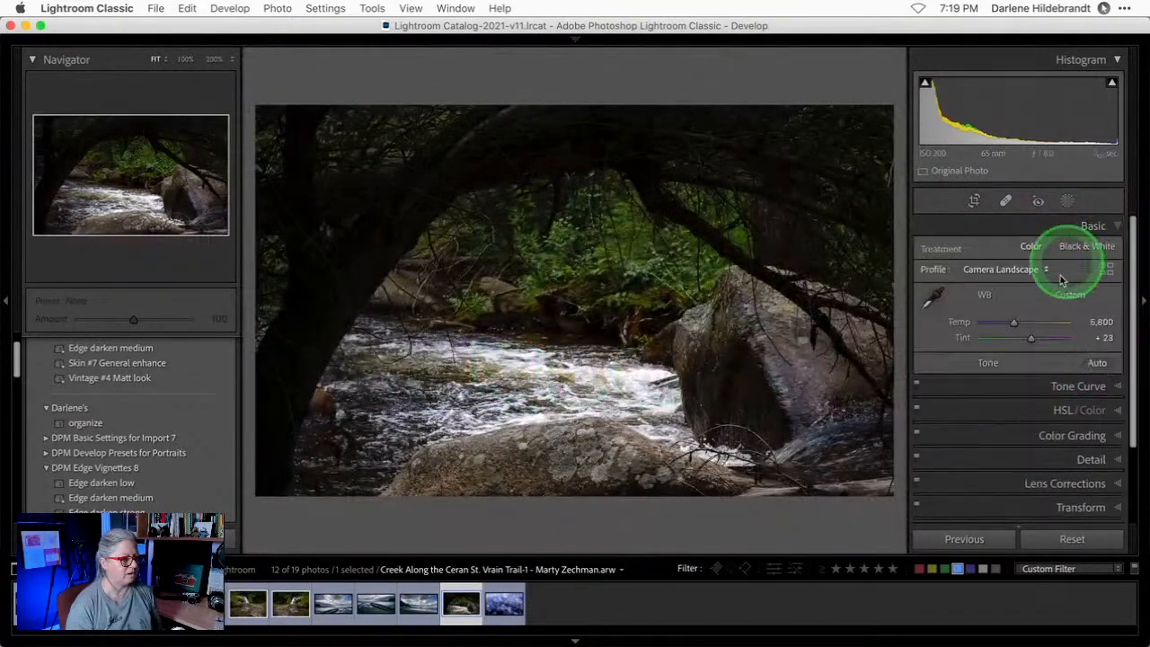
mouse_move(1021, 432)
left_mouse_down()
mouse_move(1101, 432)
mouse_move(868, 419)
mouse_move(1136, 417)
mouse_move(949, 416)
mouse_move(1050, 414)
mouse_move(1005, 419)
mouse_move(1017, 419)
left_mouse_up()
left_click_drag(1018, 474, 1016, 462)
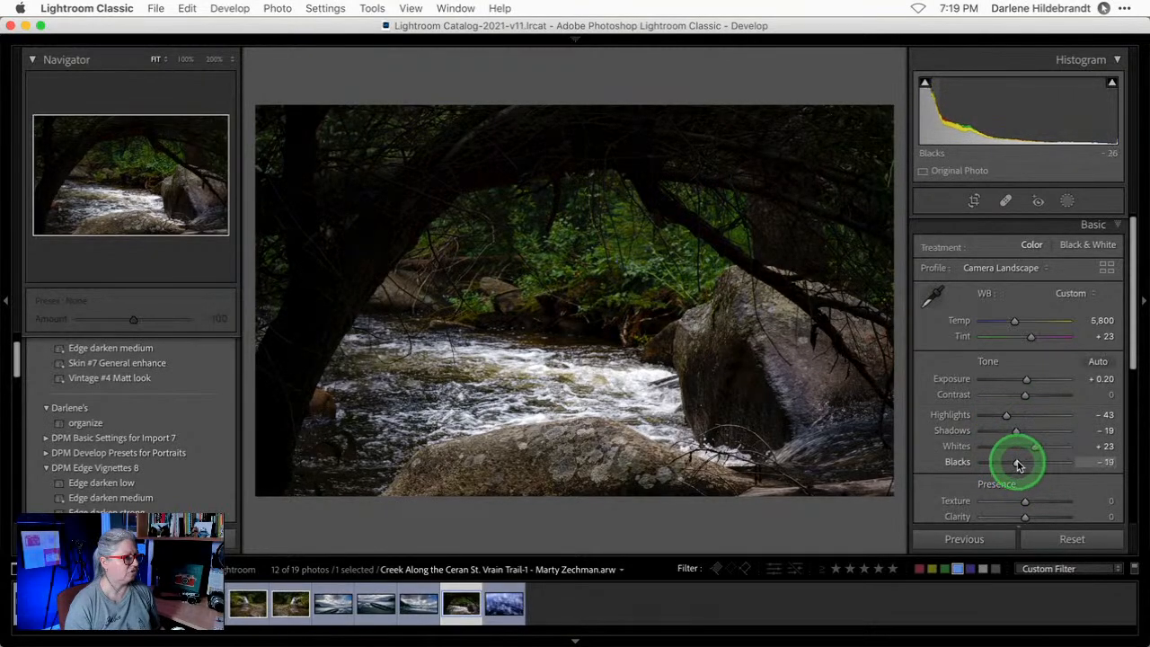
left_click_drag(1052, 396, 1053, 395)
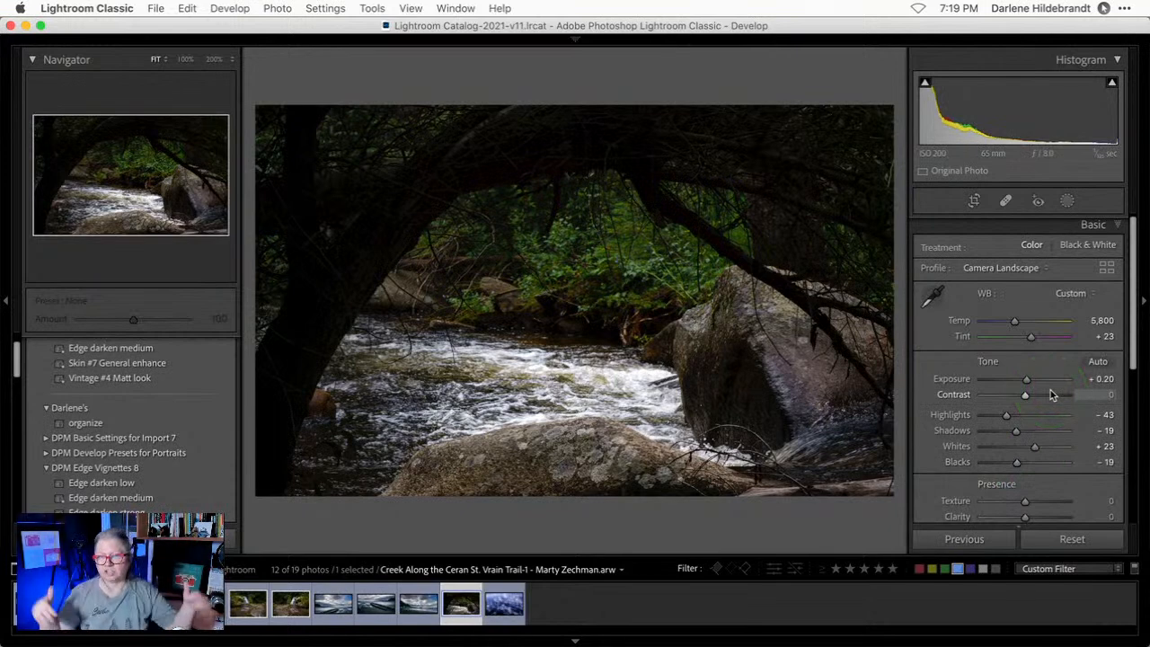
Leave the creek photo for the photo grid and enlarge the Lightroom for Photographers course image.
key("g")
left_click(905, 370)
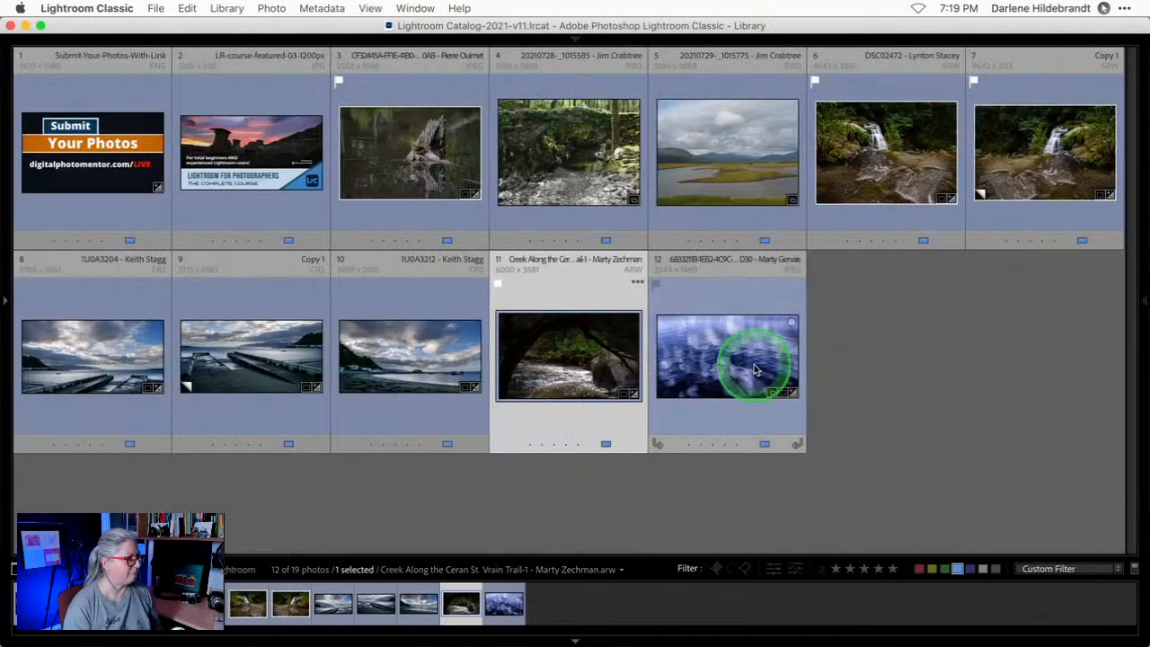
double_click(264, 159)
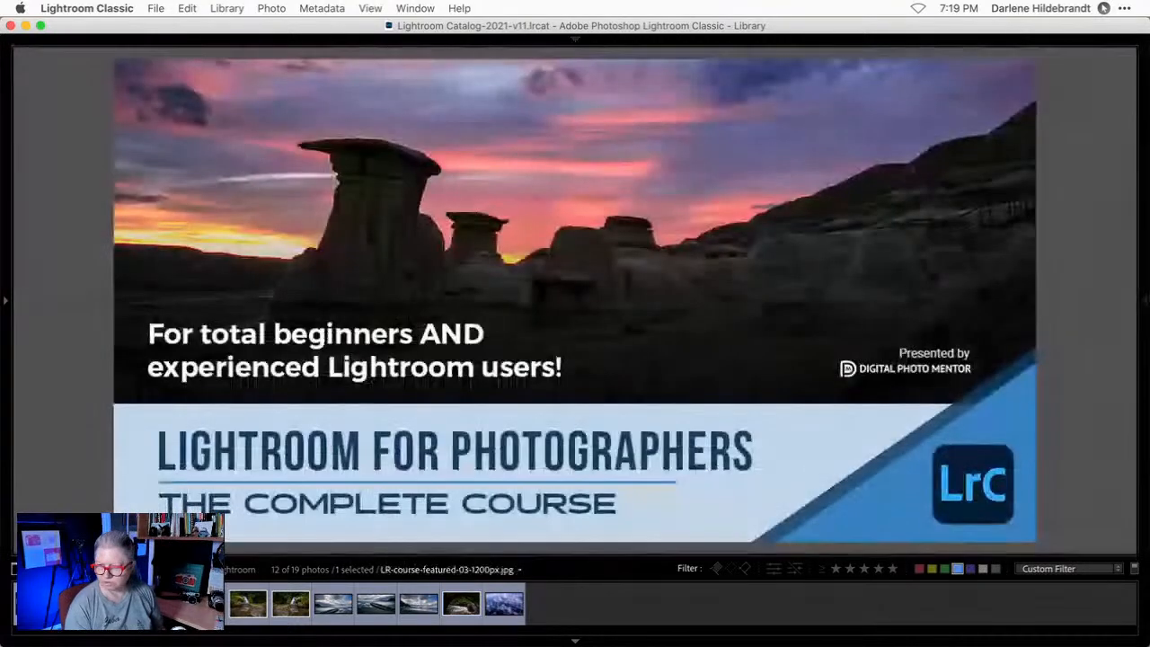